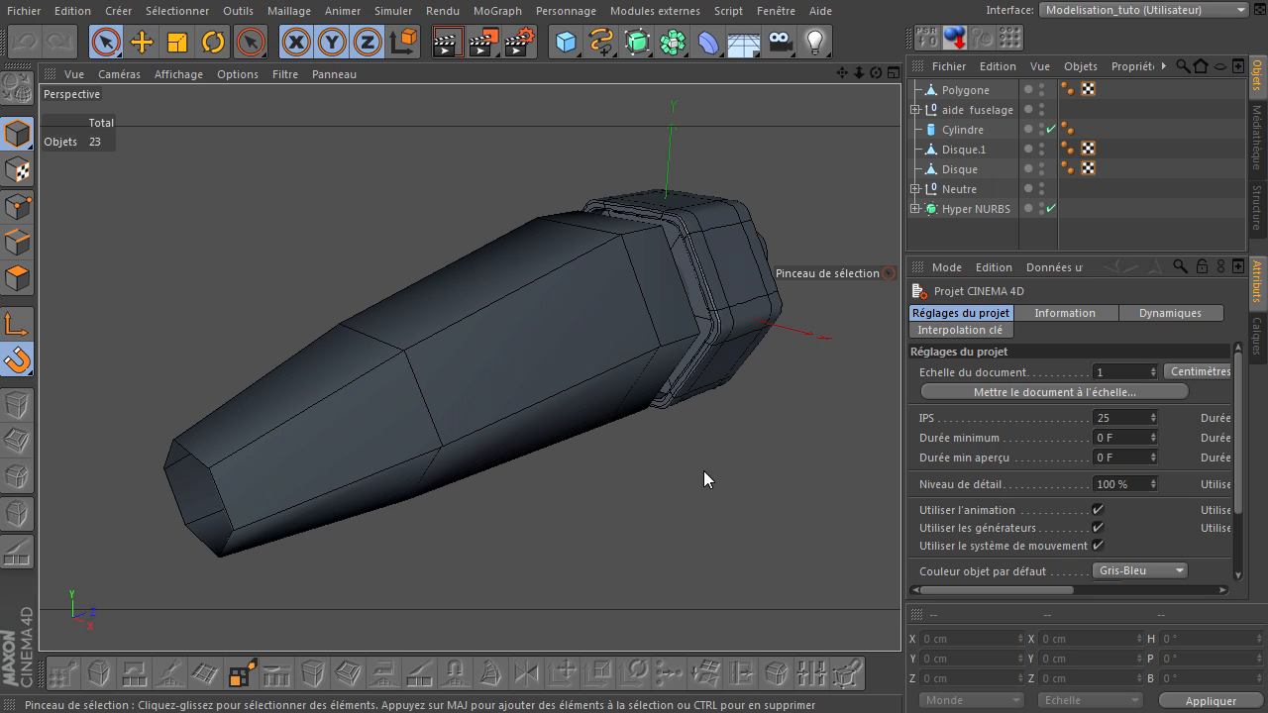
- Hide the aide fuselage guide object in both the viewport and the render
{"action": "mouse_move", "coordinate": [875, 72]}
{"action": "left_mouse_down"}
{"action": "mouse_move", "coordinate": [906, 491]}
{"action": "mouse_move", "coordinate": [892, 486]}
{"action": "left_mouse_up"}
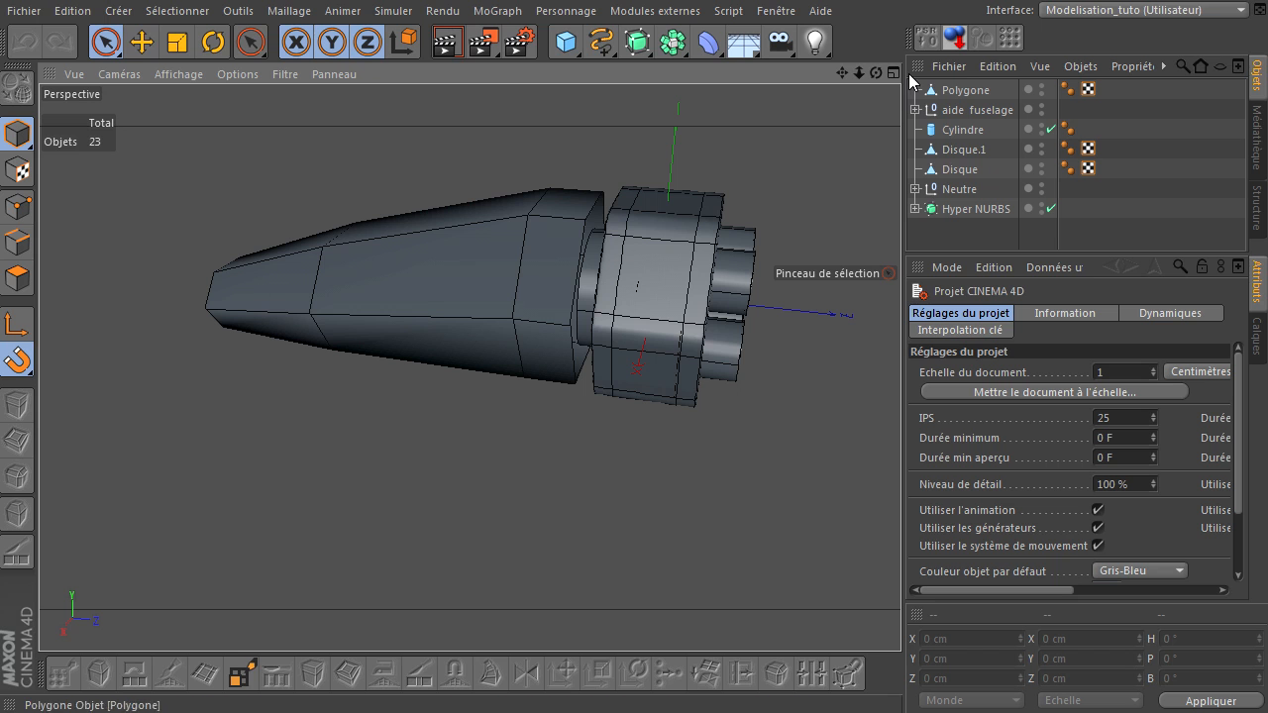
{"action": "left_click_drag", "start_coordinate": [877, 73], "coordinate": [900, 490]}
{"action": "left_click", "coordinate": [978, 108]}
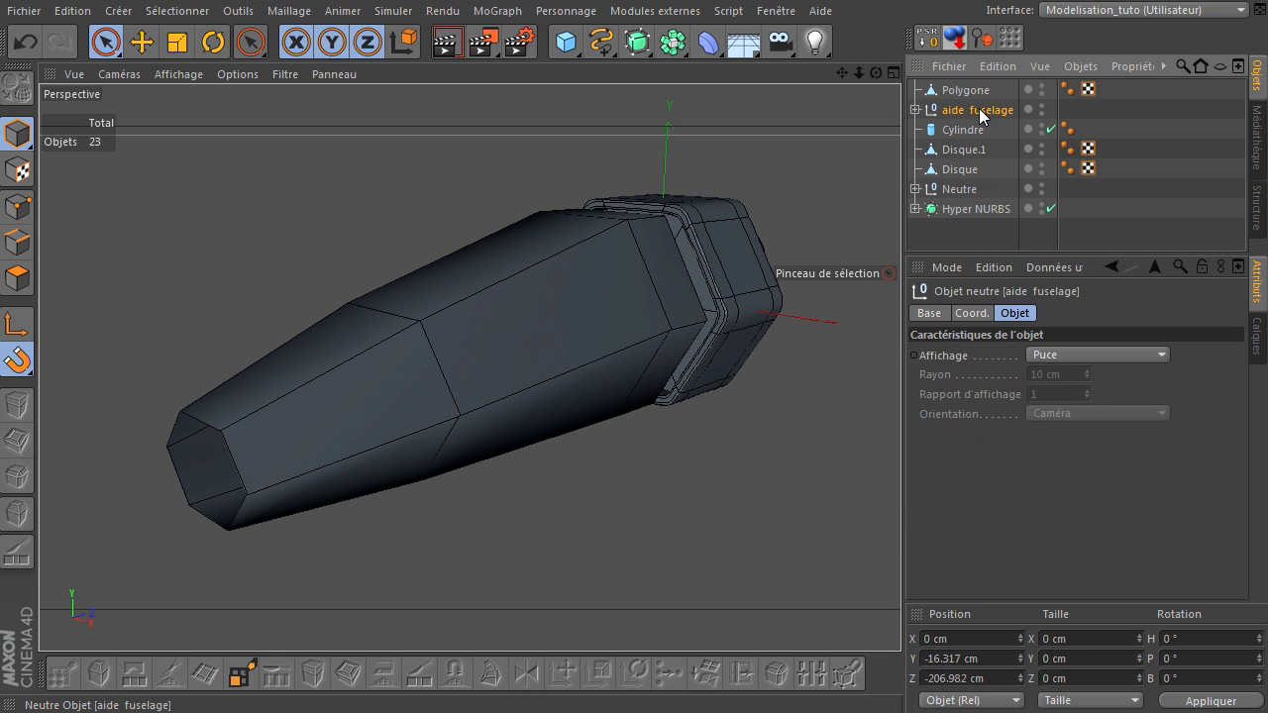
{"action": "left_click", "coordinate": [1040, 90]}
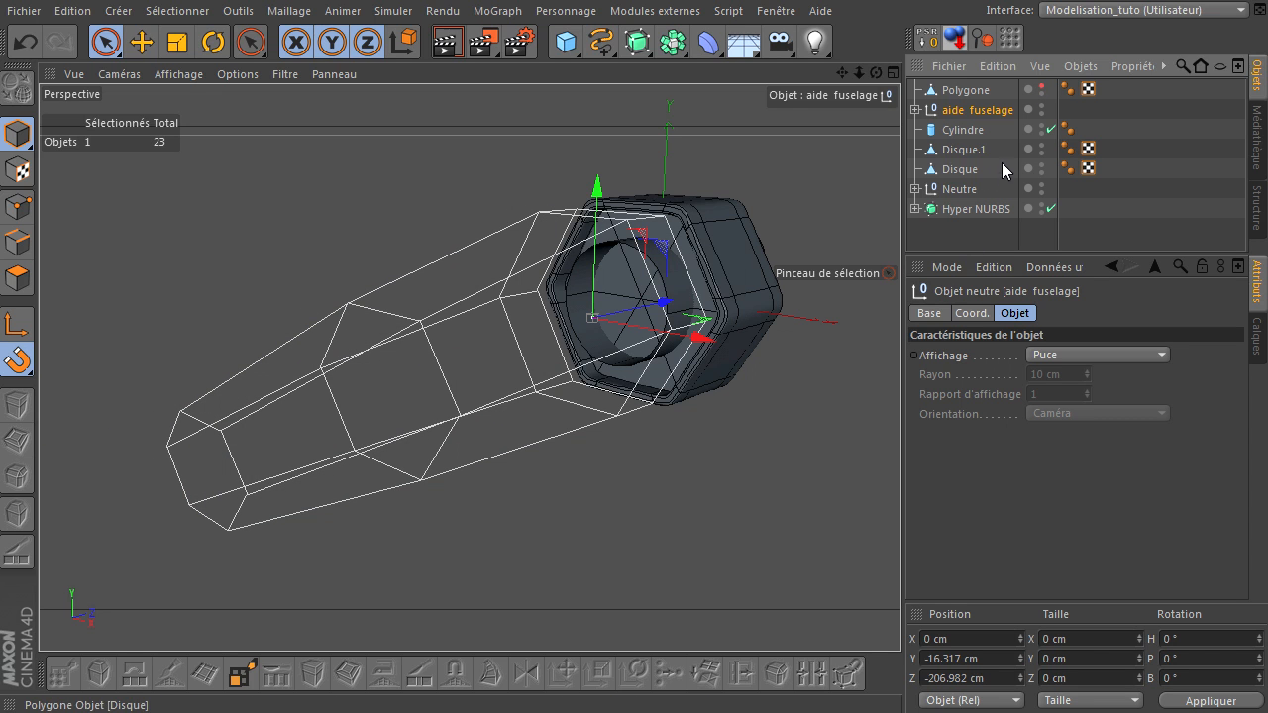
{"action": "left_click", "coordinate": [1040, 106]}
{"action": "left_click", "coordinate": [1040, 88]}
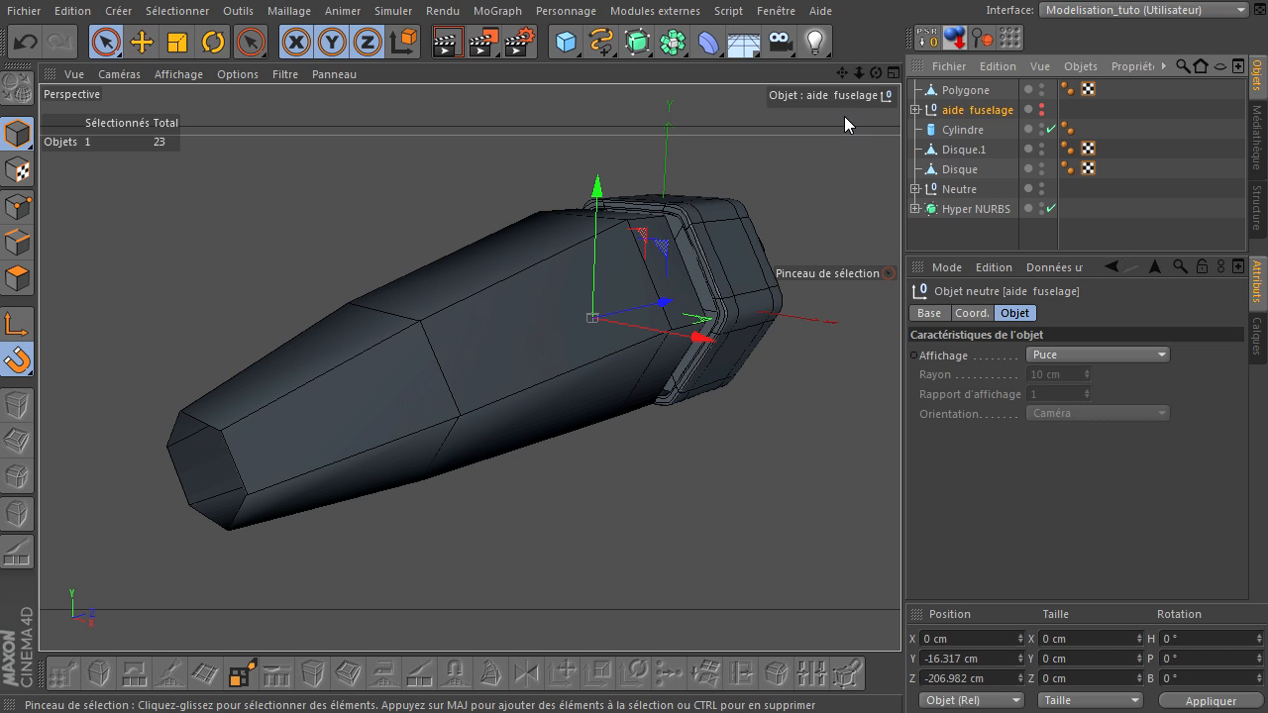
- Move the Polygone fuselage mesh into the geometrie null under Hyper NURBS and deselect everything
{"action": "left_click_drag", "start_coordinate": [875, 73], "coordinate": [901, 494]}
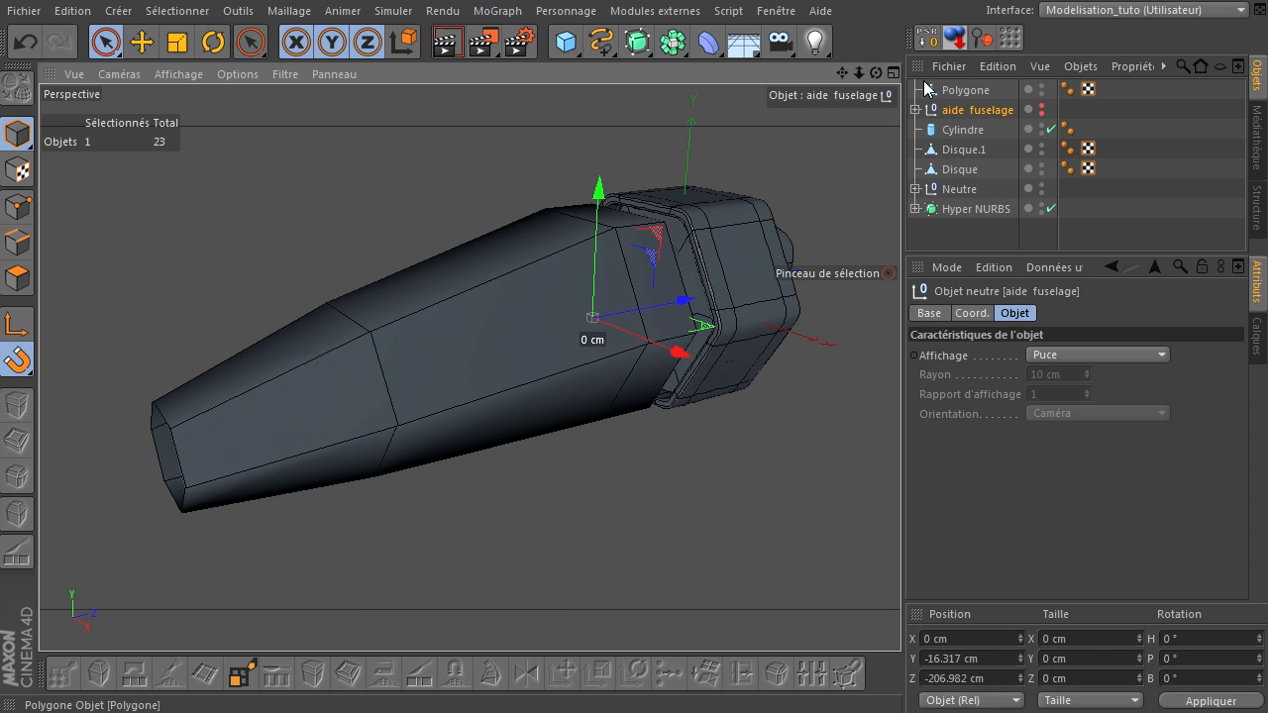
{"action": "left_click", "coordinate": [949, 91]}
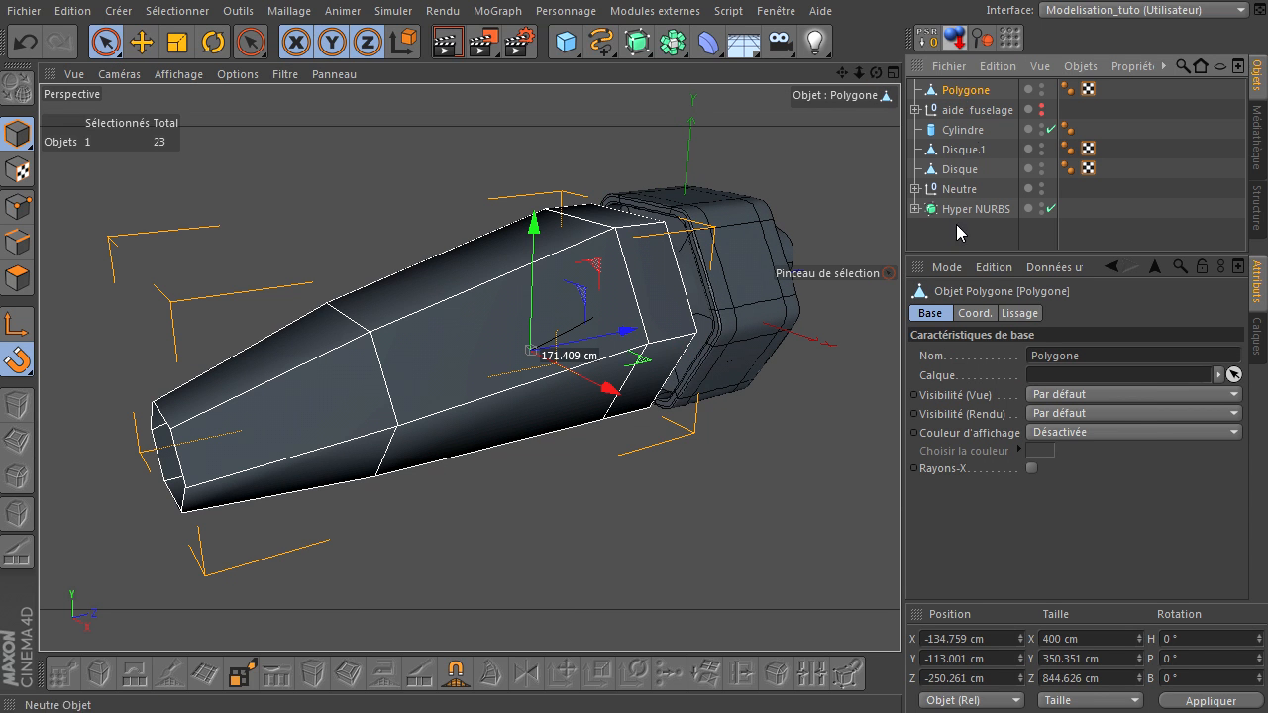
{"action": "left_click", "coordinate": [917, 209]}
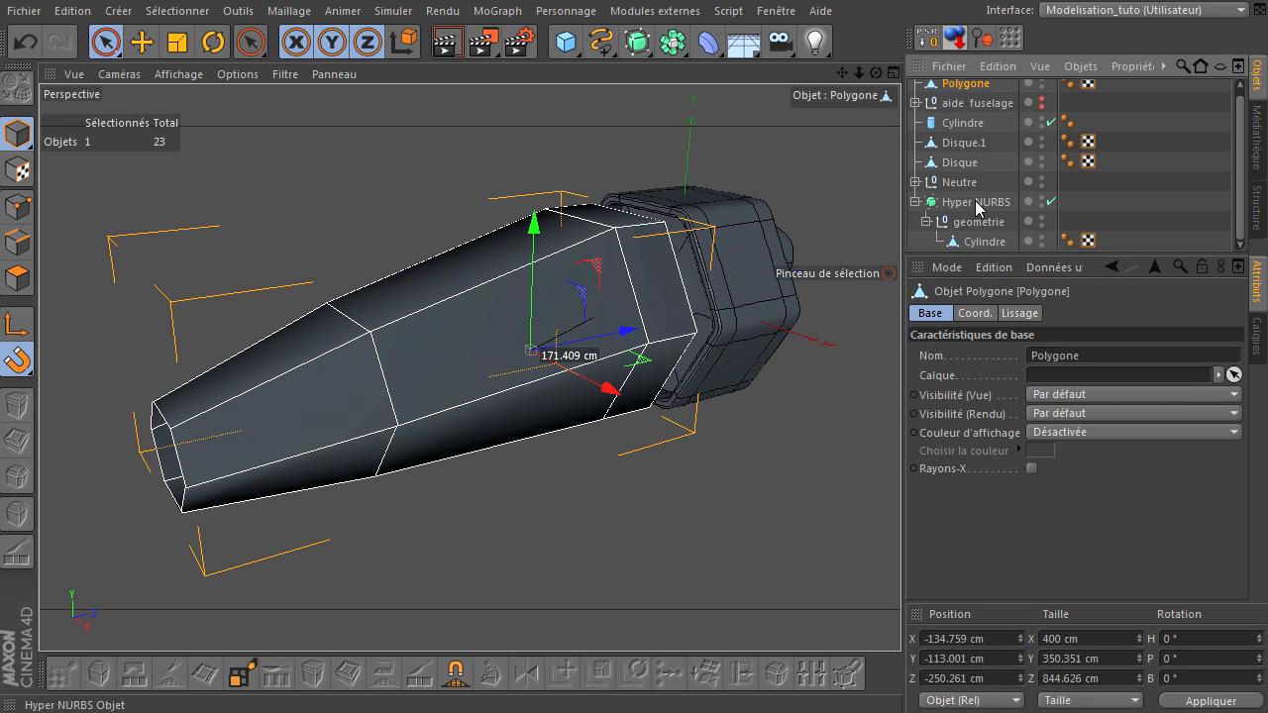
{"action": "left_click_drag", "start_coordinate": [1001, 256], "coordinate": [997, 285]}
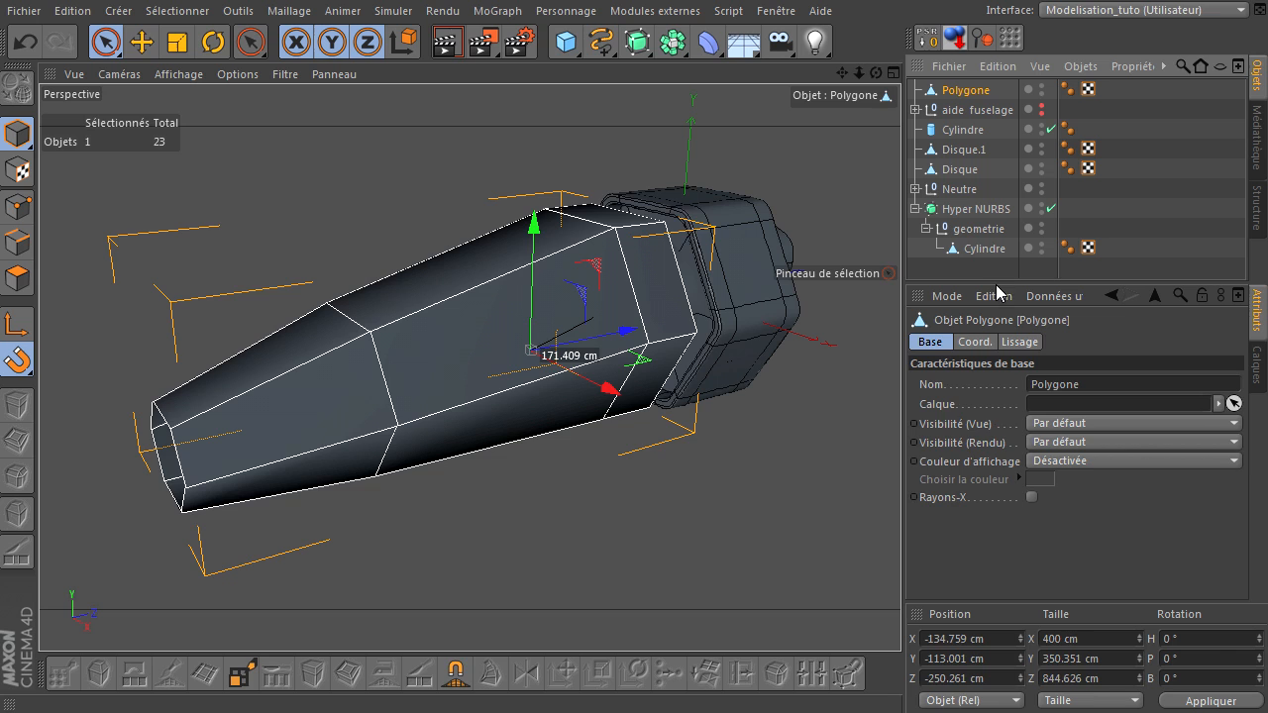
{"action": "left_click", "coordinate": [977, 229]}
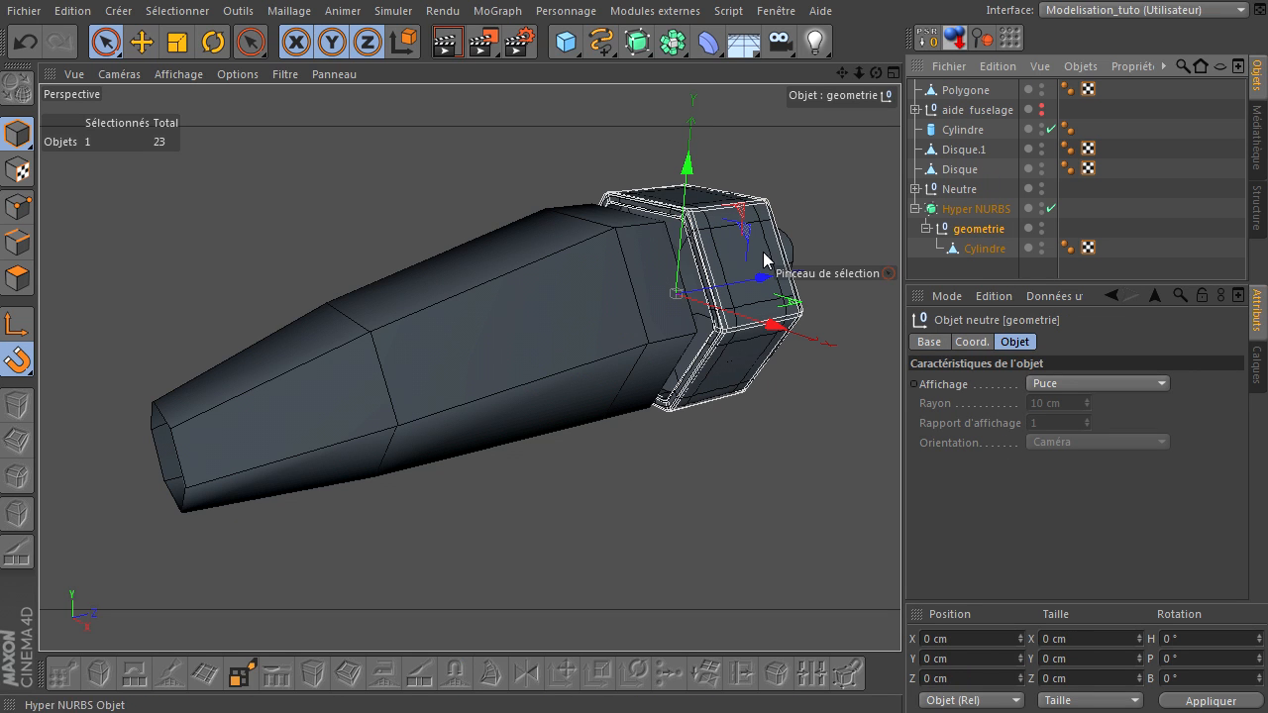
{"action": "left_click", "coordinate": [977, 90]}
{"action": "left_click_drag", "start_coordinate": [969, 241], "coordinate": [970, 239]}
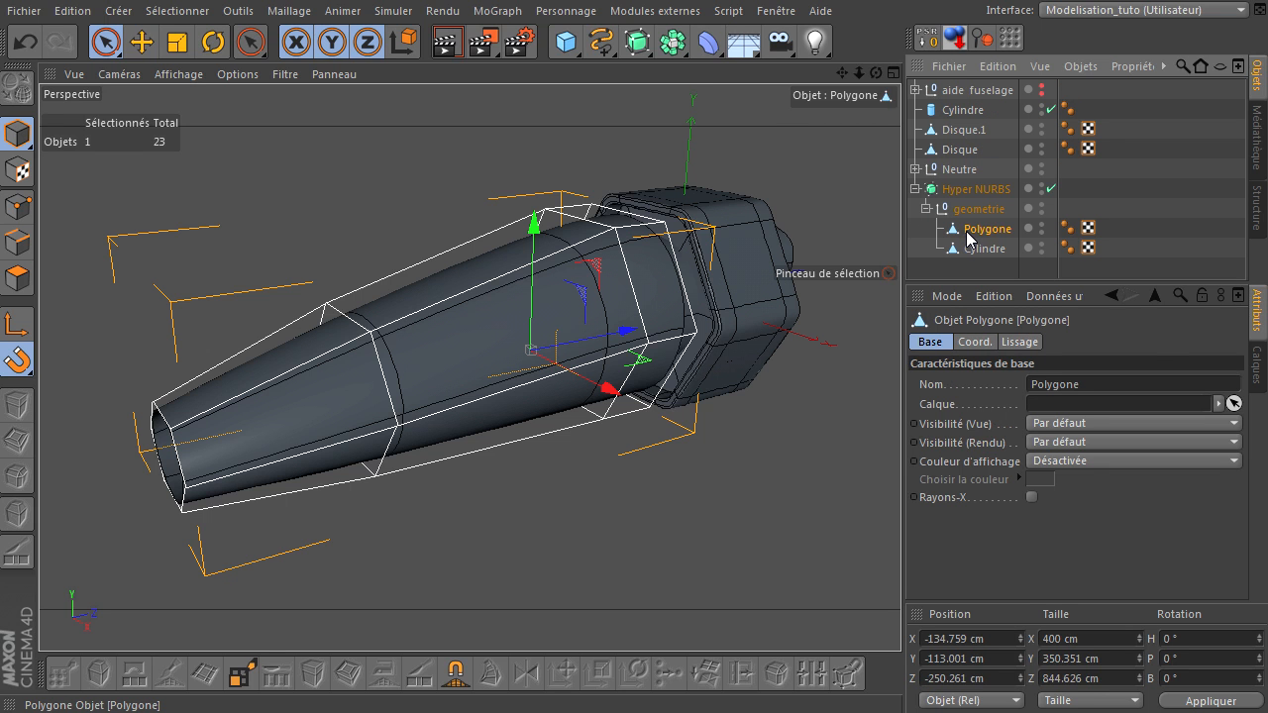
{"action": "left_click", "coordinate": [805, 441]}
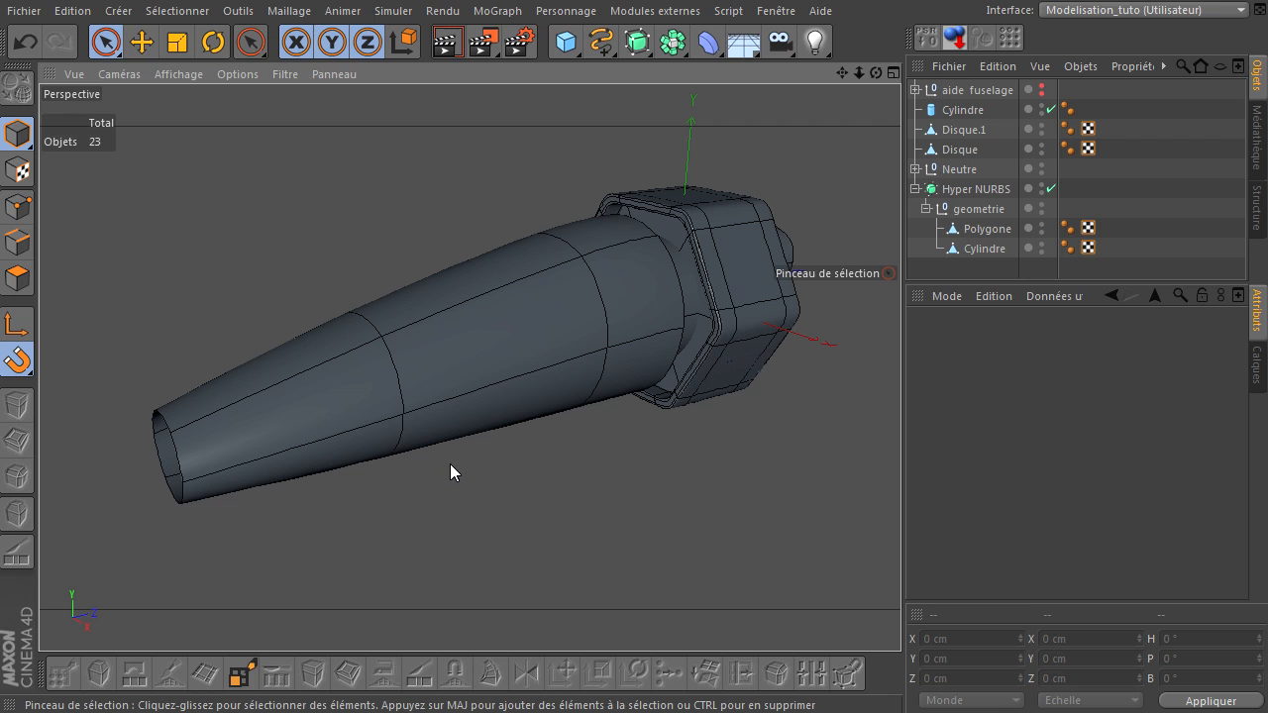
- Turn off snapping
{"action": "left_click_drag", "start_coordinate": [875, 73], "coordinate": [900, 490]}
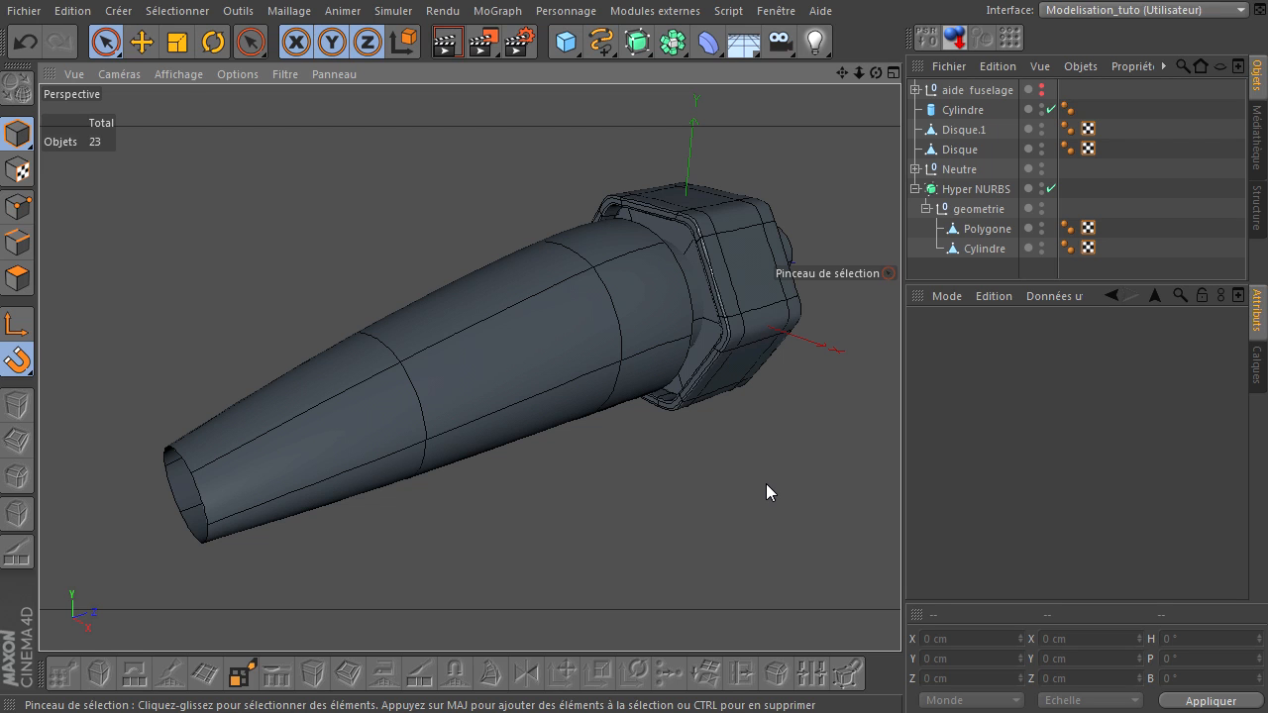
{"action": "left_click", "coordinate": [17, 360]}
{"action": "key", "text": "p"}
{"action": "left_click", "coordinate": [314, 178]}
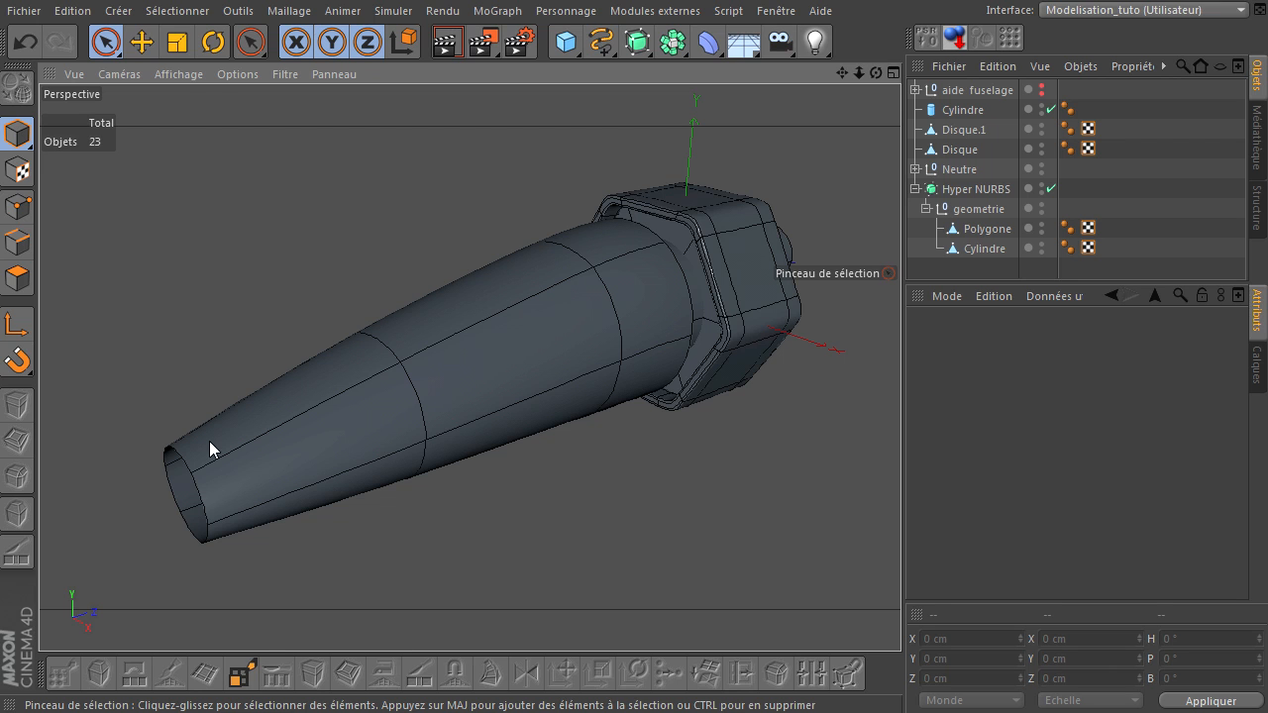
- Disable the Hyper NURBS smoothing and switch to edge mode on the Polygone fuselage mesh
{"action": "mouse_move", "coordinate": [875, 73]}
{"action": "left_mouse_down"}
{"action": "mouse_move", "coordinate": [900, 491]}
{"action": "mouse_move", "coordinate": [875, 74]}
{"action": "left_mouse_up"}
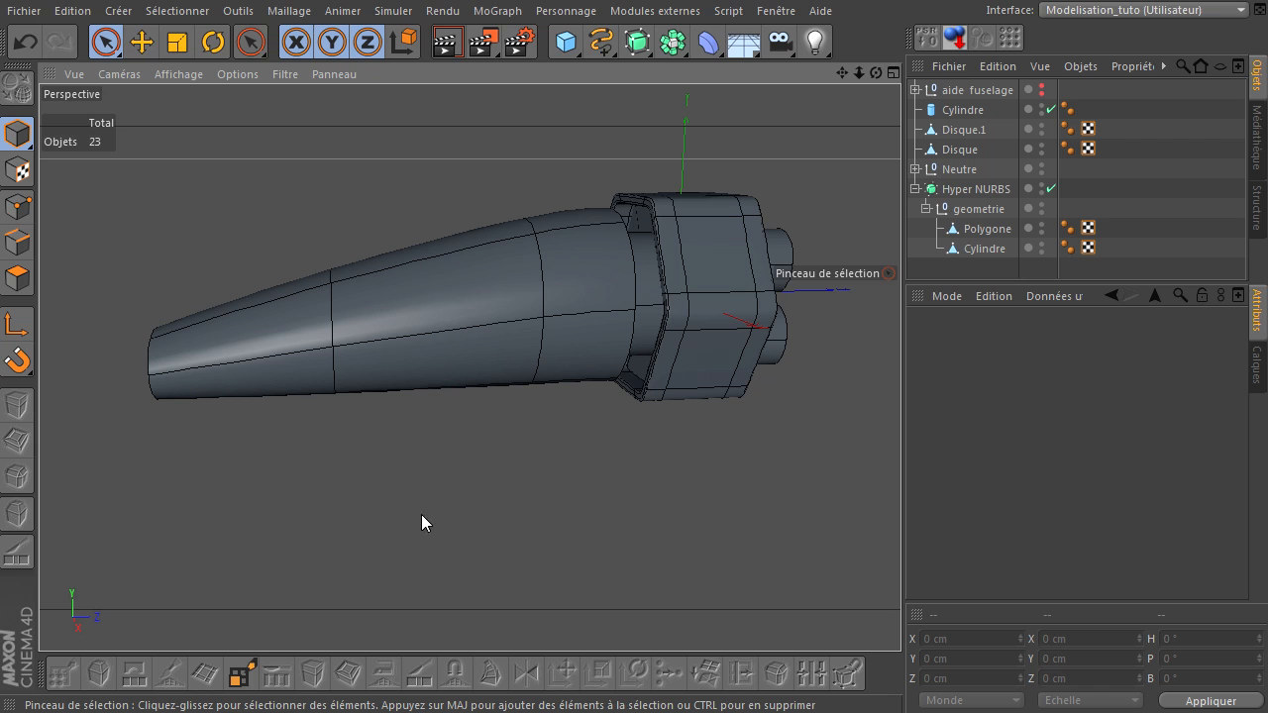
{"action": "left_click_drag", "start_coordinate": [877, 71], "coordinate": [901, 491]}
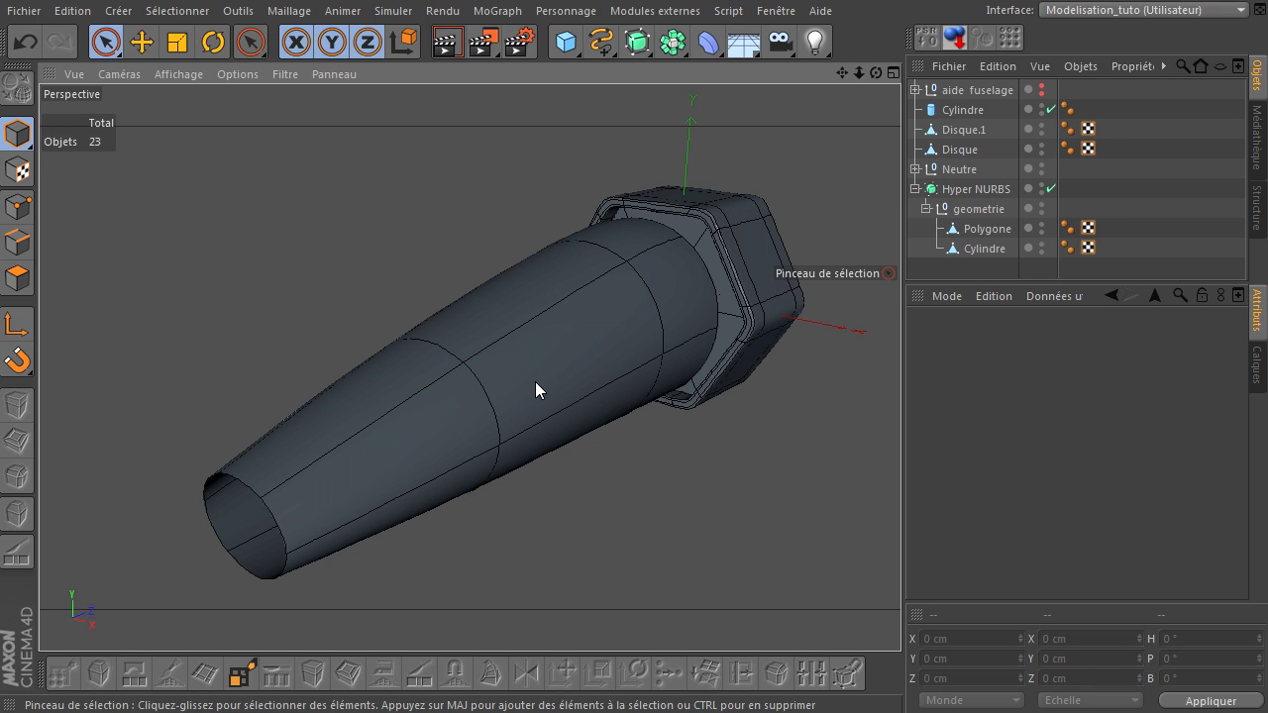
{"action": "left_click_drag", "start_coordinate": [877, 71], "coordinate": [908, 249]}
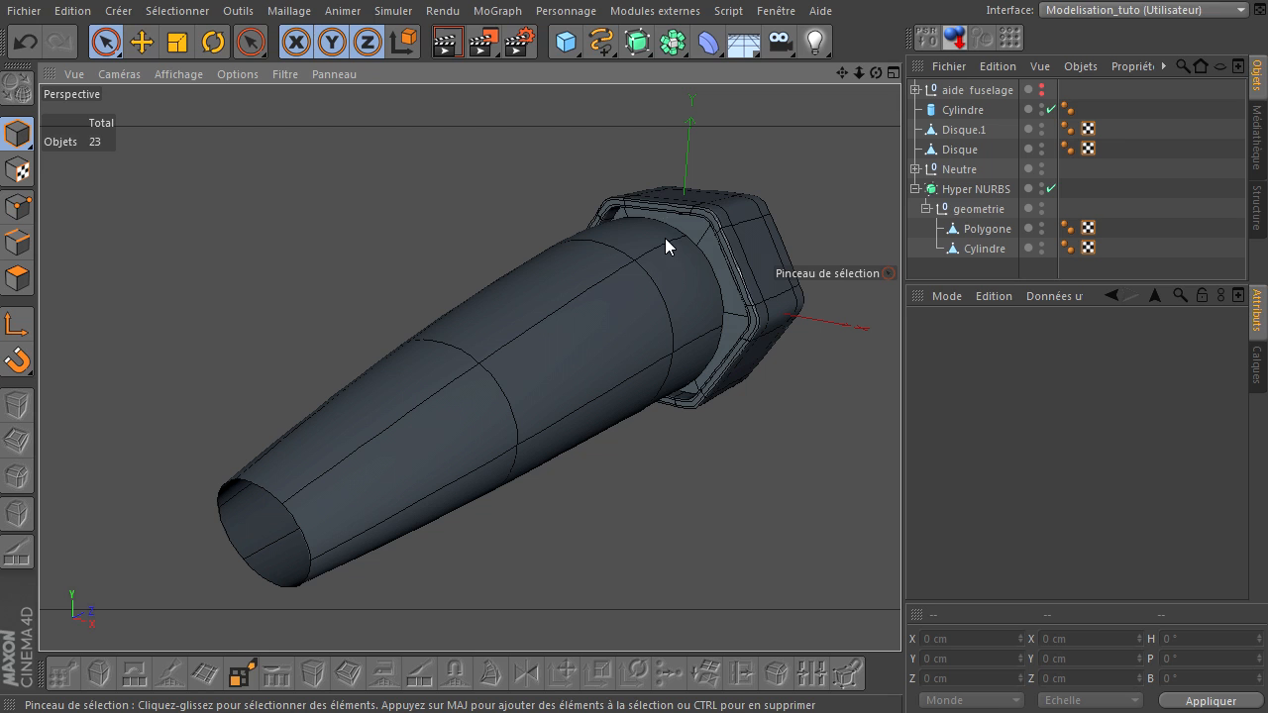
{"action": "left_click", "coordinate": [1049, 189]}
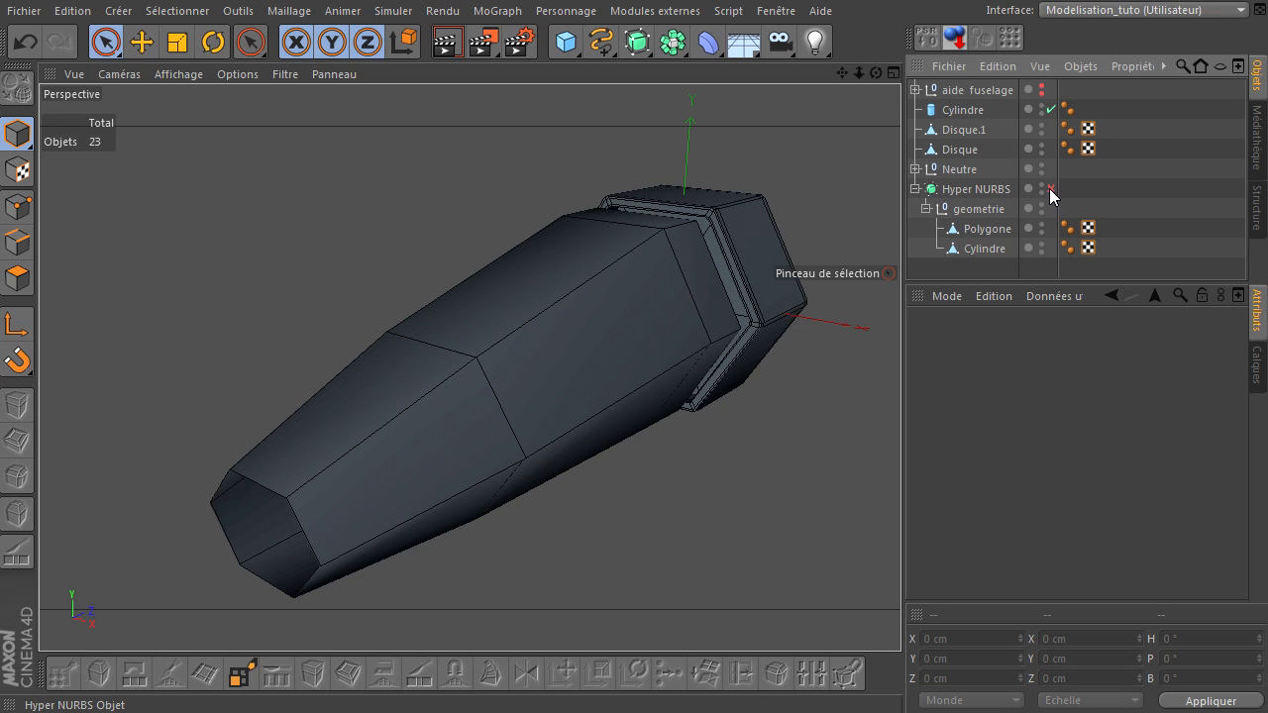
{"action": "mouse_move", "coordinate": [875, 69]}
{"action": "left_mouse_down"}
{"action": "mouse_move", "coordinate": [900, 489]}
{"action": "mouse_move", "coordinate": [875, 76]}
{"action": "left_mouse_up"}
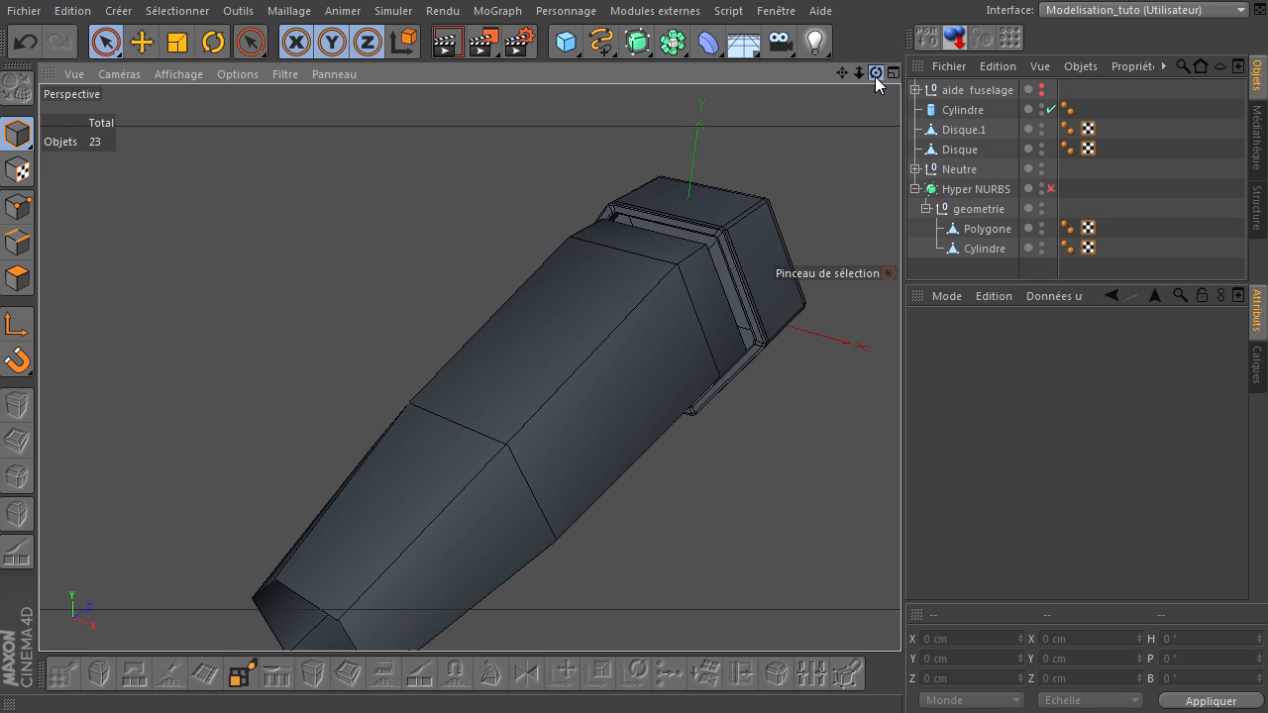
{"action": "left_click", "coordinate": [975, 227]}
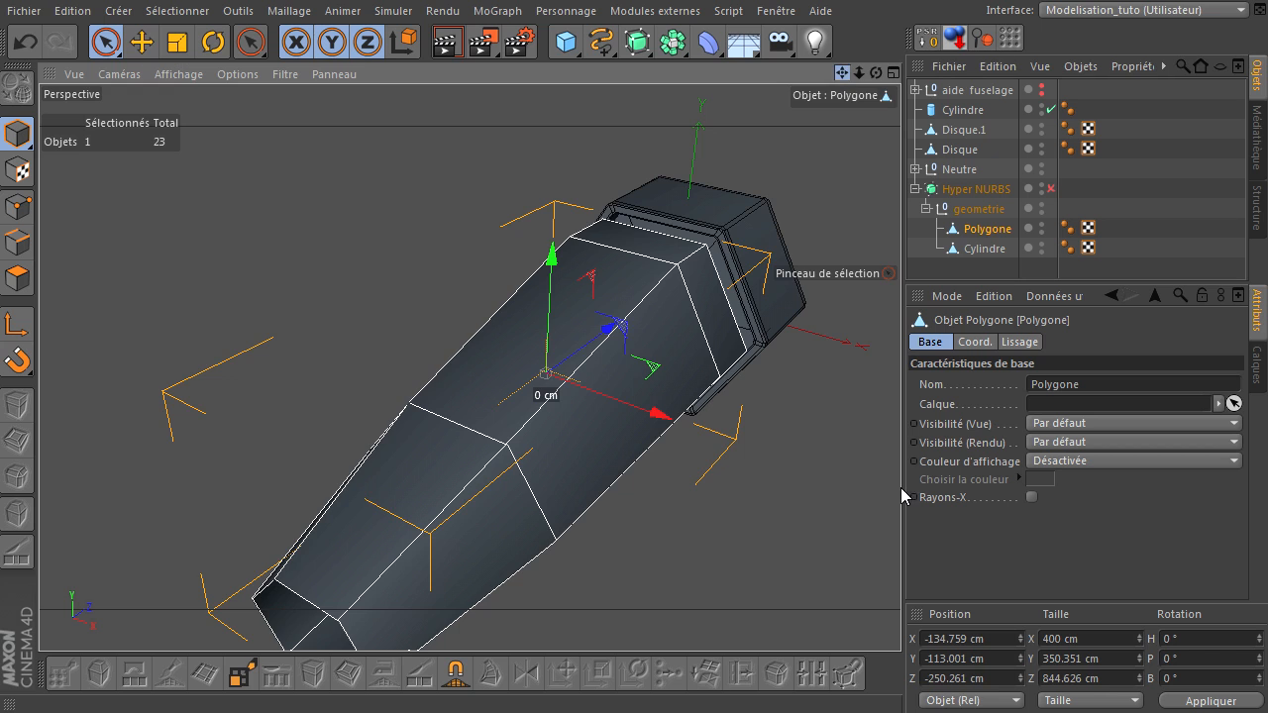
{"action": "key", "text": "o"}
{"action": "left_click", "coordinate": [18, 241]}
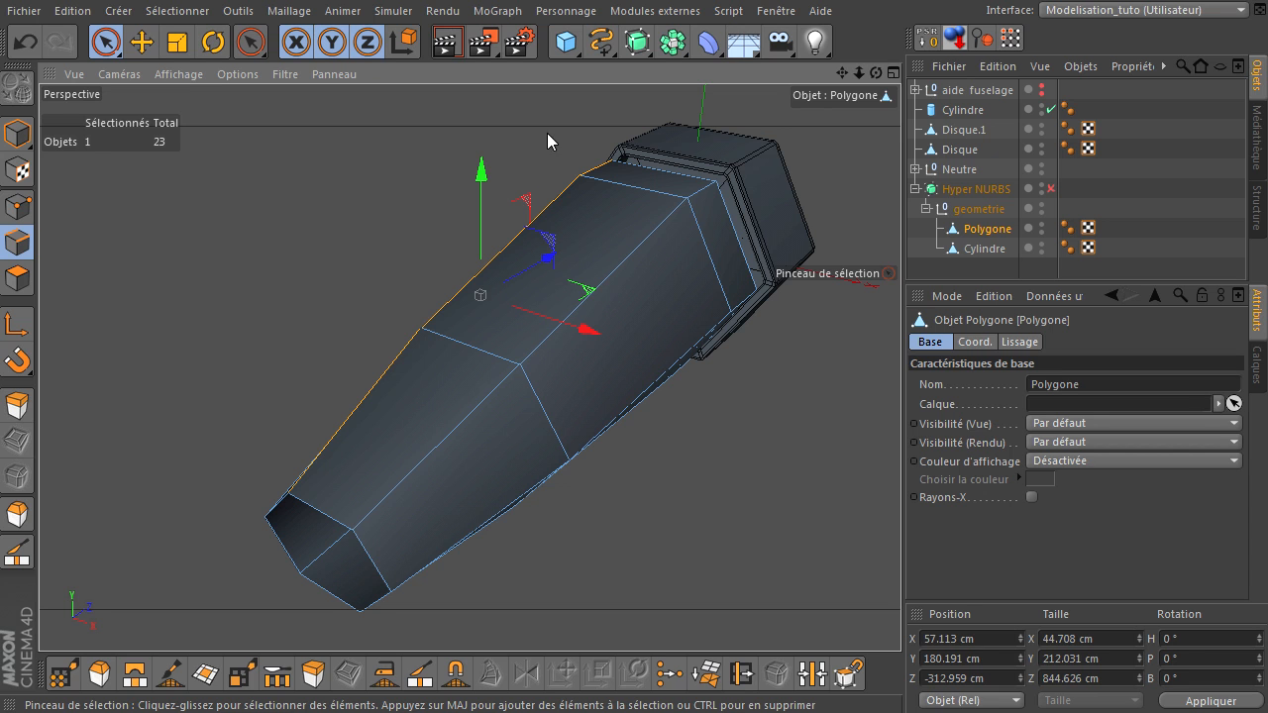
{"action": "left_click", "coordinate": [17, 279]}
{"action": "left_click", "coordinate": [664, 183]}
{"action": "left_click", "coordinate": [825, 493]}
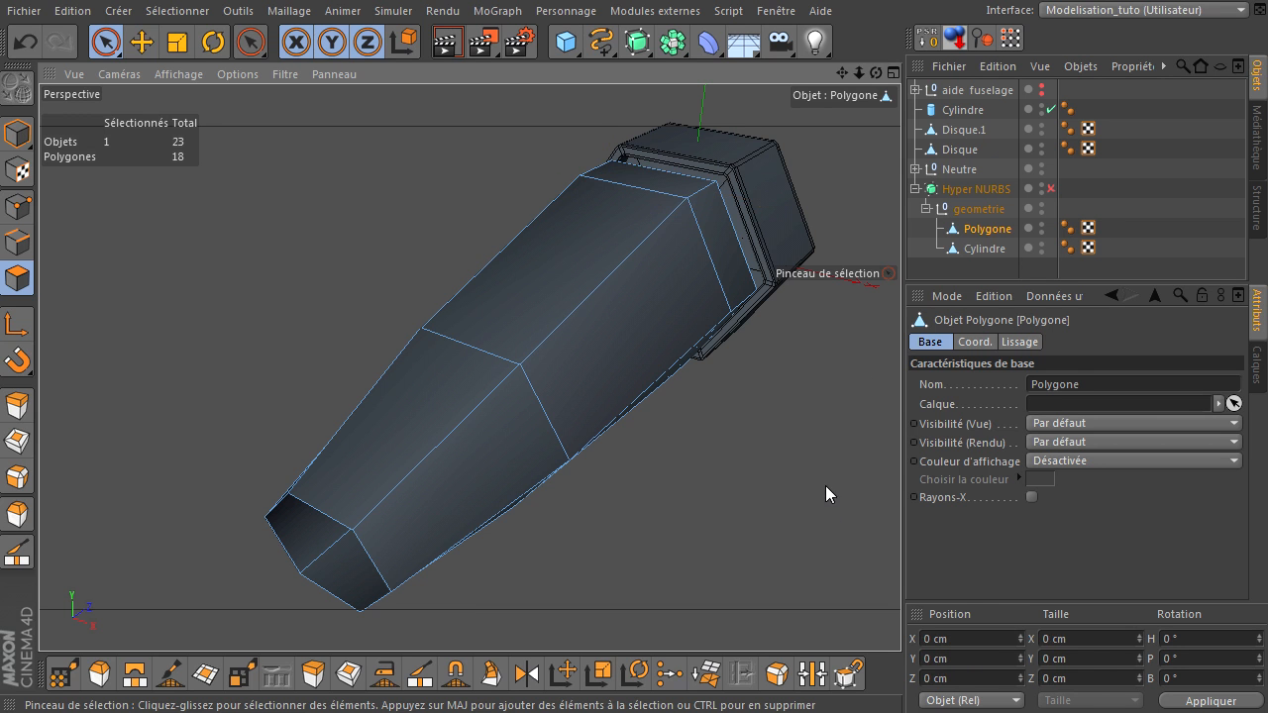
- Try selecting the lengthwise edges of one upper fuselage ridge with the selection brush, and clear the selection
{"action": "left_click_drag", "start_coordinate": [878, 78], "coordinate": [905, 487]}
{"action": "left_click", "coordinate": [25, 244]}
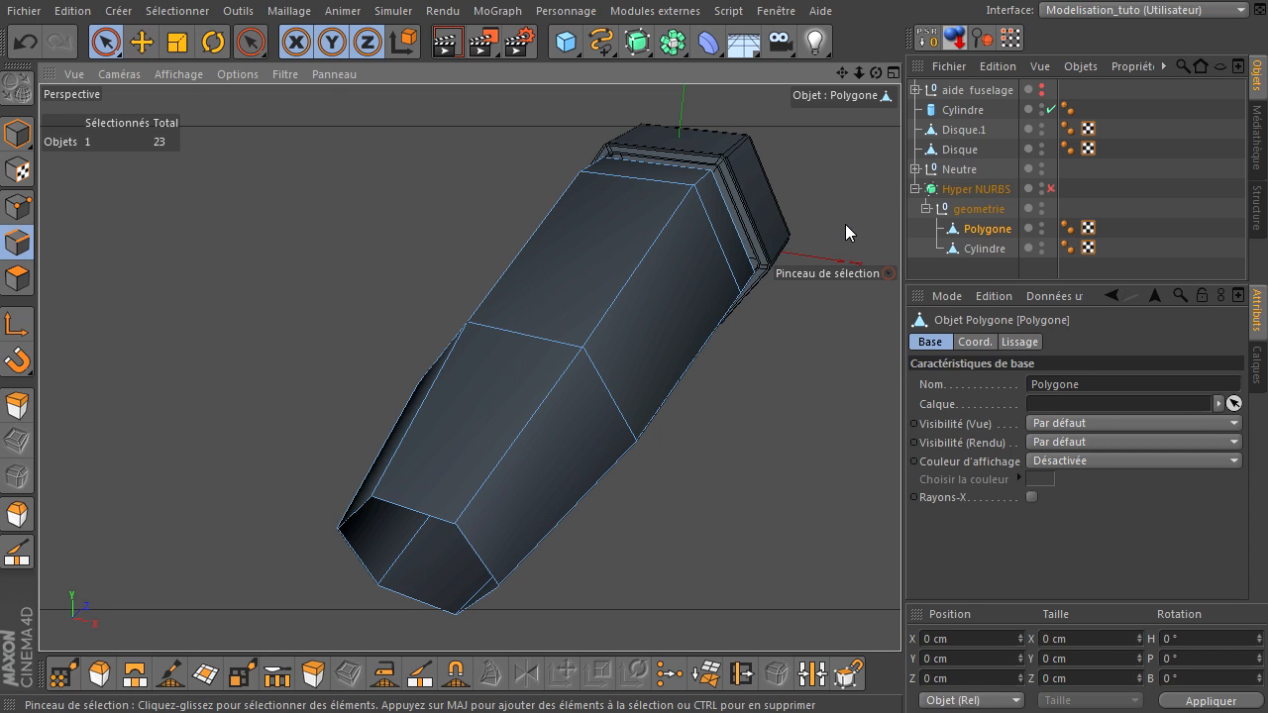
{"action": "left_click", "coordinate": [669, 228]}
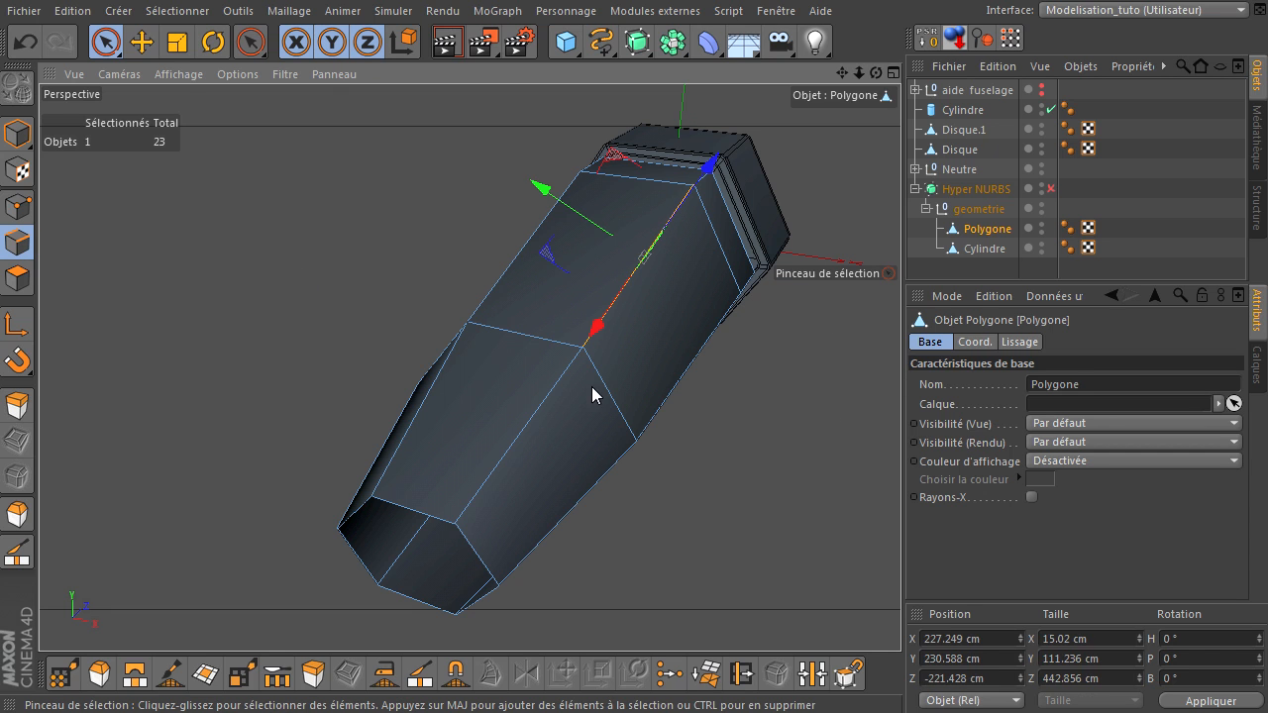
{"action": "left_click", "coordinate": [529, 428], "text": "shift"}
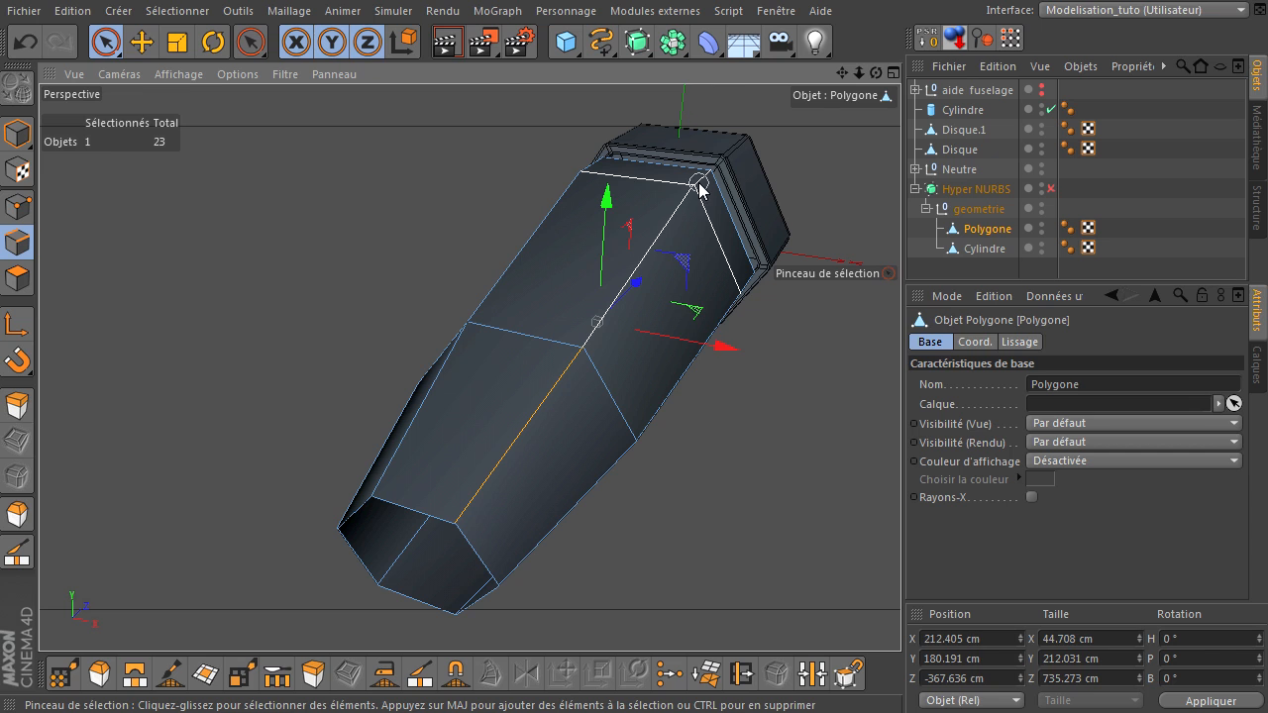
{"action": "left_click", "coordinate": [703, 196], "text": "shift"}
{"action": "left_click", "coordinate": [670, 184], "text": "ctrl"}
{"action": "left_click", "coordinate": [707, 229], "text": "ctrl"}
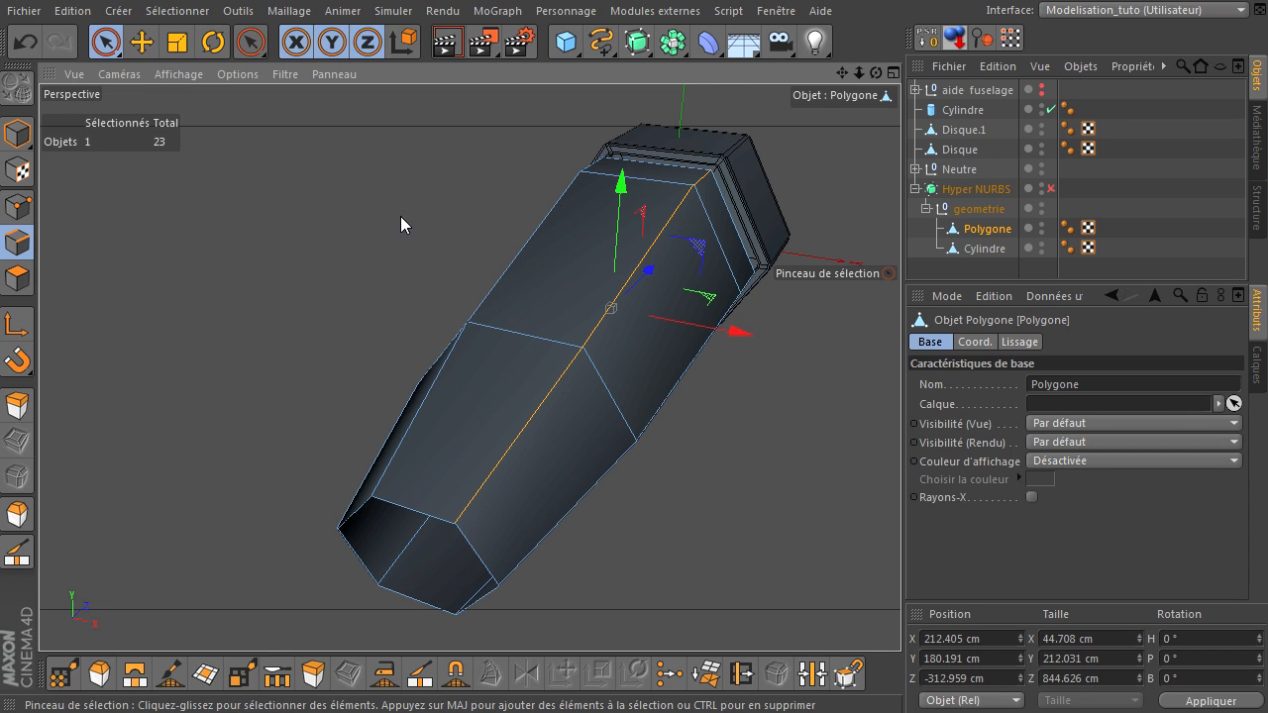
{"action": "left_click", "coordinate": [829, 539]}
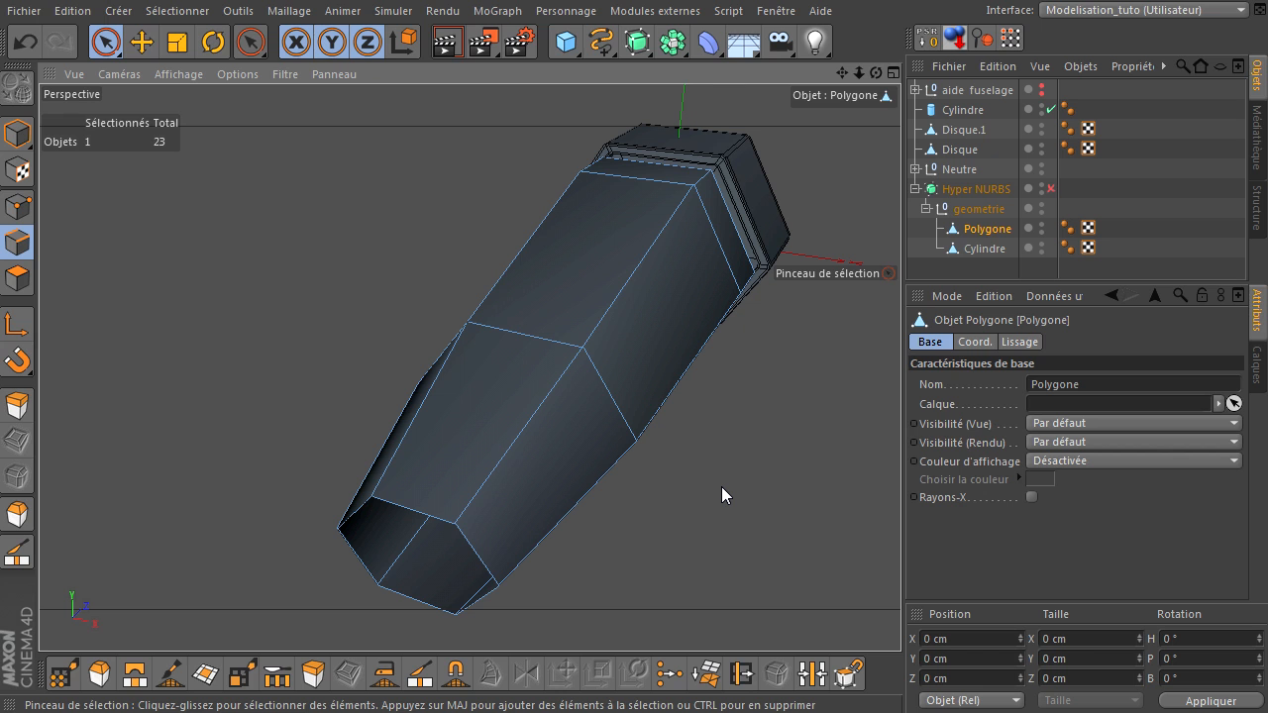
- Select one upper lengthwise ridge of the fuselage with Path Selection, from the engine end to the open tip
{"action": "left_click_drag", "start_coordinate": [875, 80], "coordinate": [841, 112]}
{"action": "left_click", "coordinate": [199, 11]}
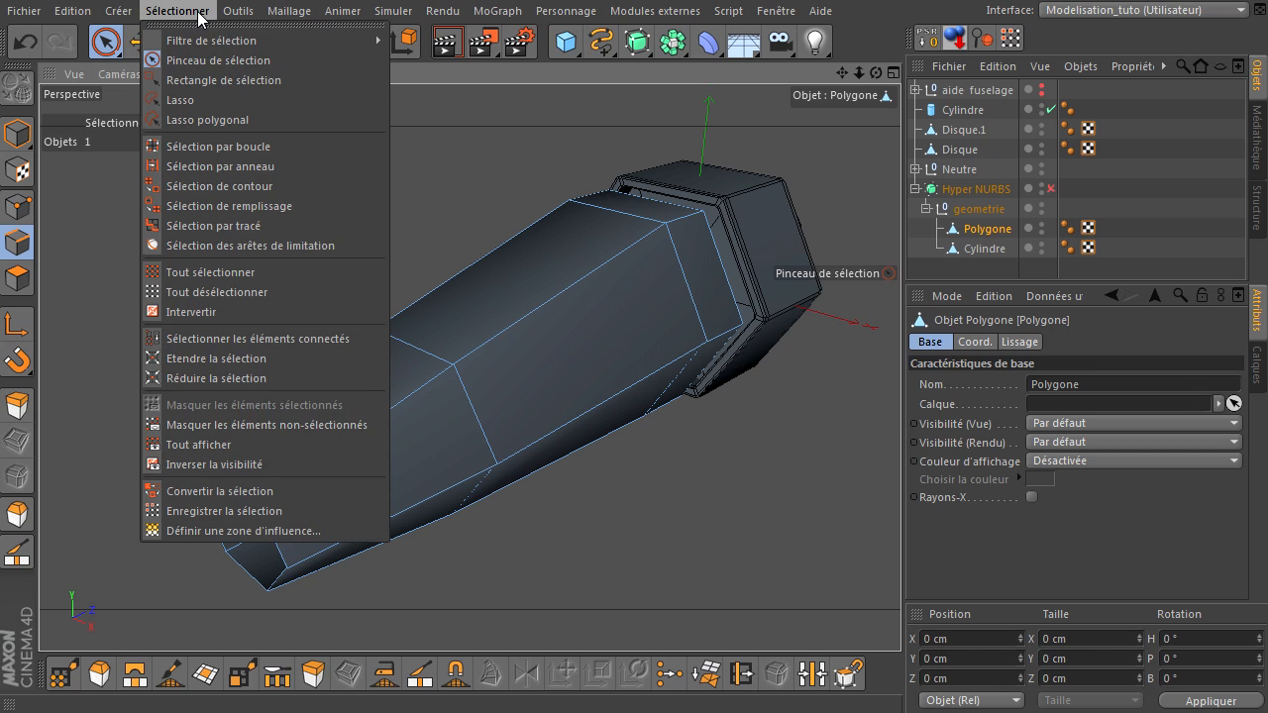
{"action": "left_click", "coordinate": [199, 226]}
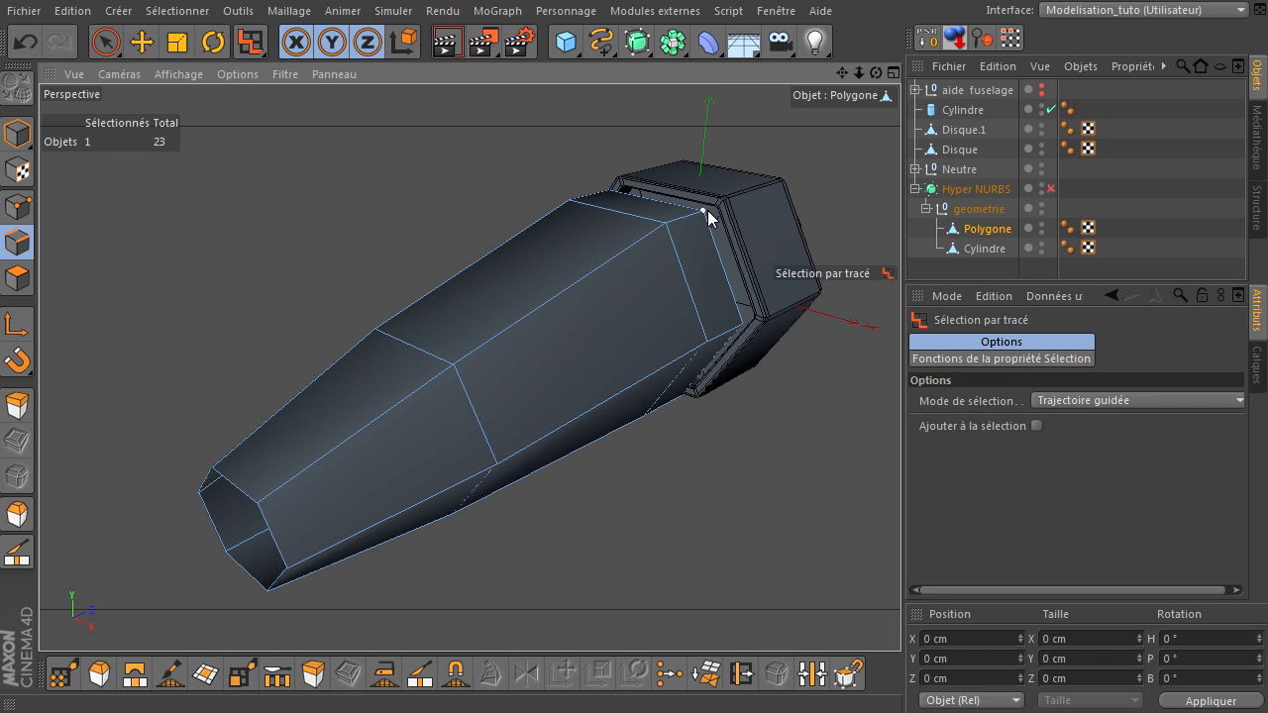
{"action": "left_click_drag", "start_coordinate": [704, 213], "coordinate": [308, 470]}
{"action": "left_click", "coordinate": [278, 487]}
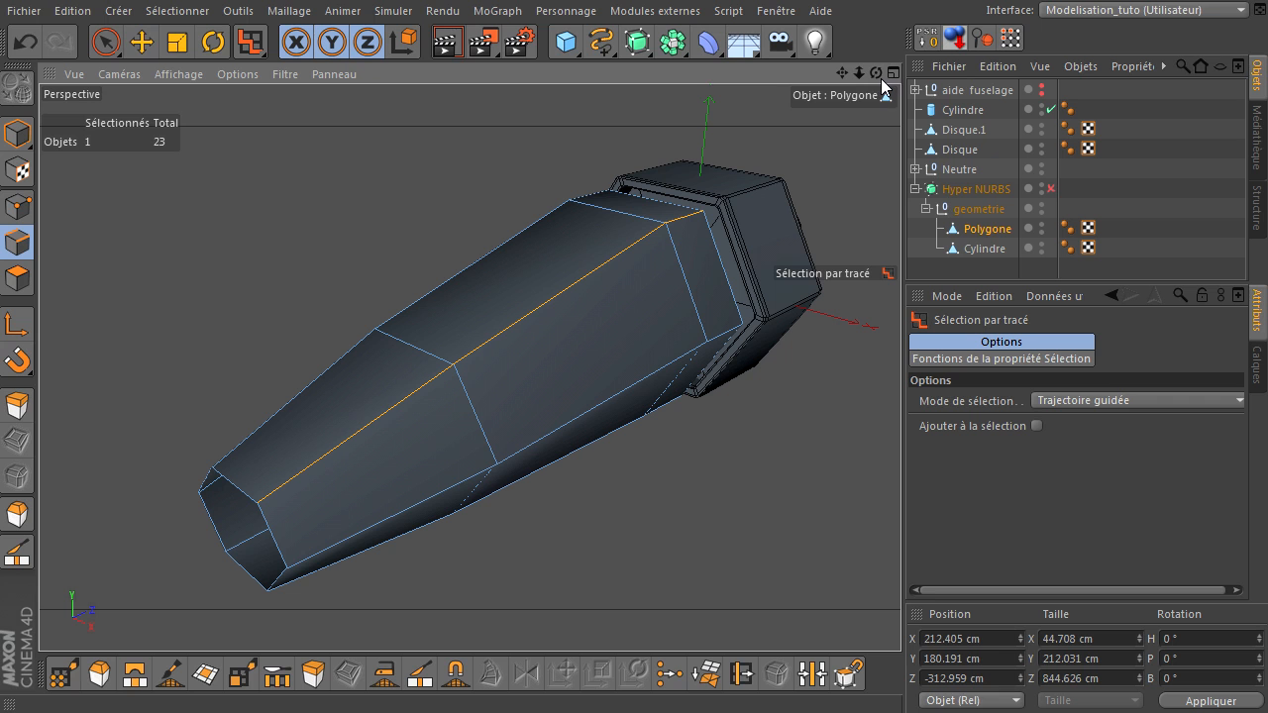
- Add the matching upper ridge on the opposite side of the fuselage to the edge path selection
{"action": "left_click_drag", "start_coordinate": [900, 490], "coordinate": [900, 490]}
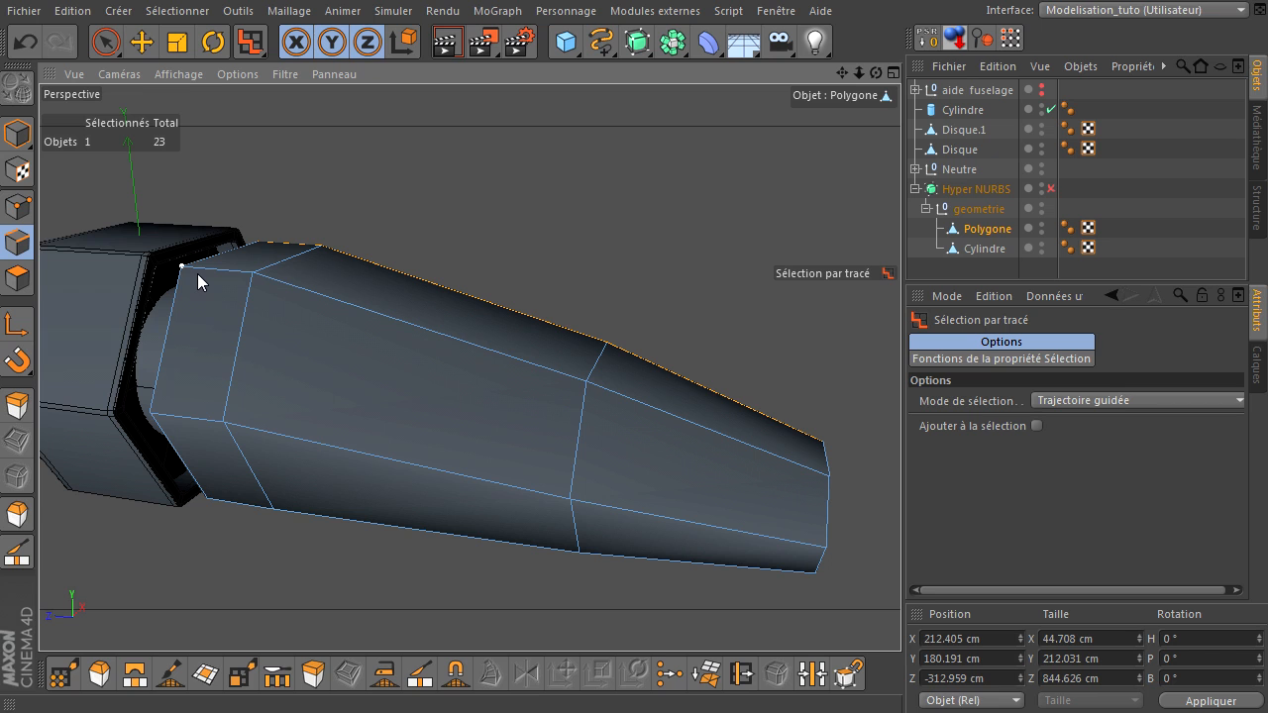
{"action": "left_click_drag", "start_coordinate": [198, 274], "coordinate": [375, 343]}
{"action": "left_click_drag", "start_coordinate": [633, 441], "coordinate": [758, 459]}
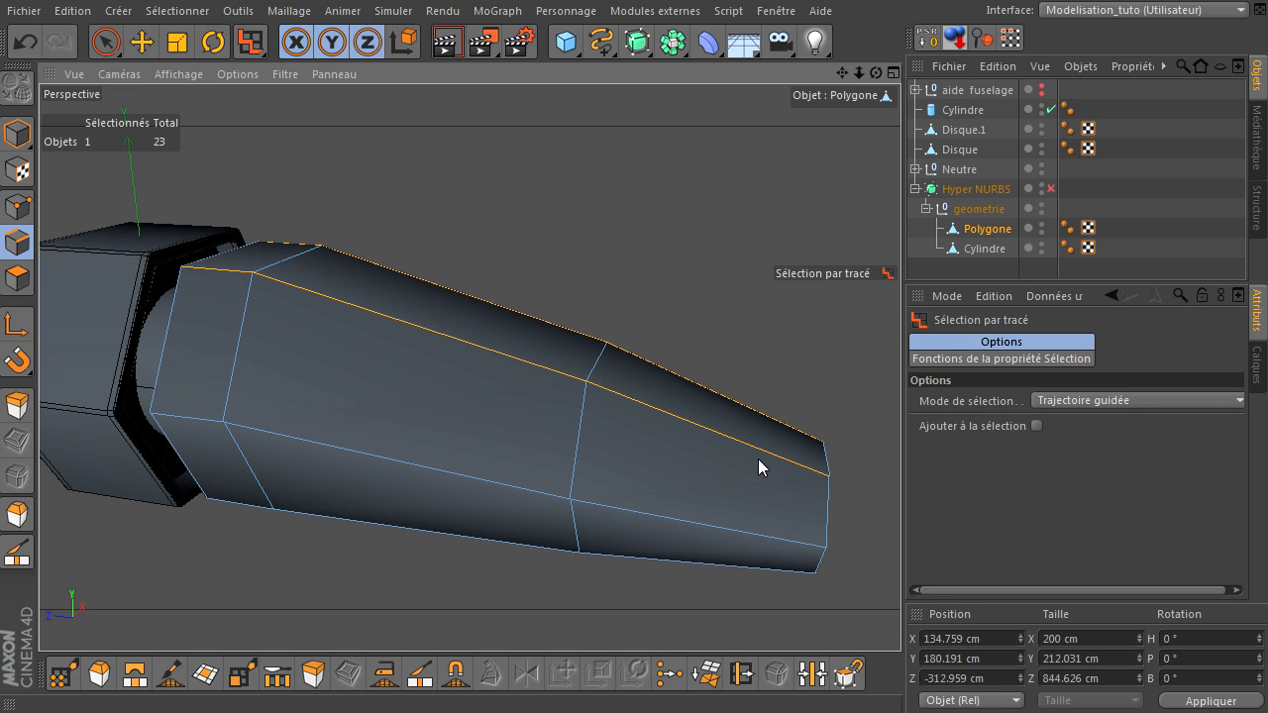
- Bevel the two selected ridge edge paths with a 4 cm inner offset and 1 subdivision
{"action": "left_click_drag", "start_coordinate": [878, 75], "coordinate": [900, 490]}
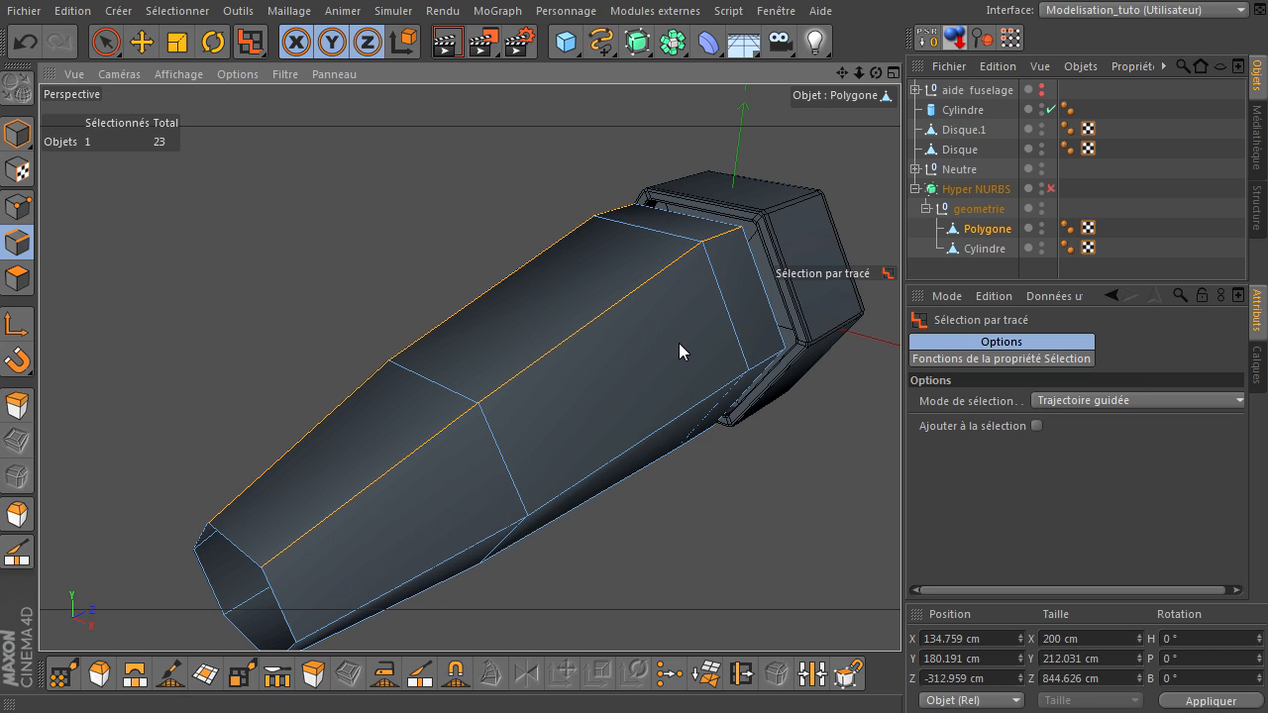
{"action": "key", "text": "m"}
{"action": "key", "text": "s"}
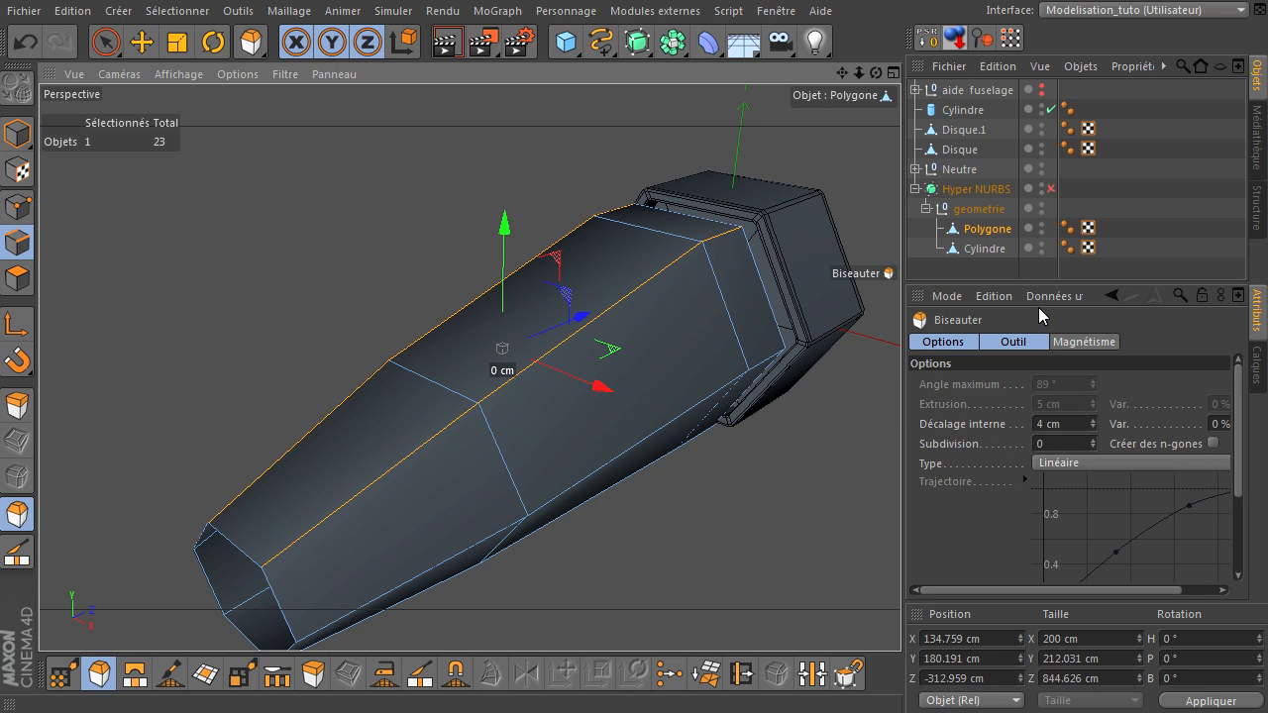
{"action": "left_click", "coordinate": [1072, 424]}
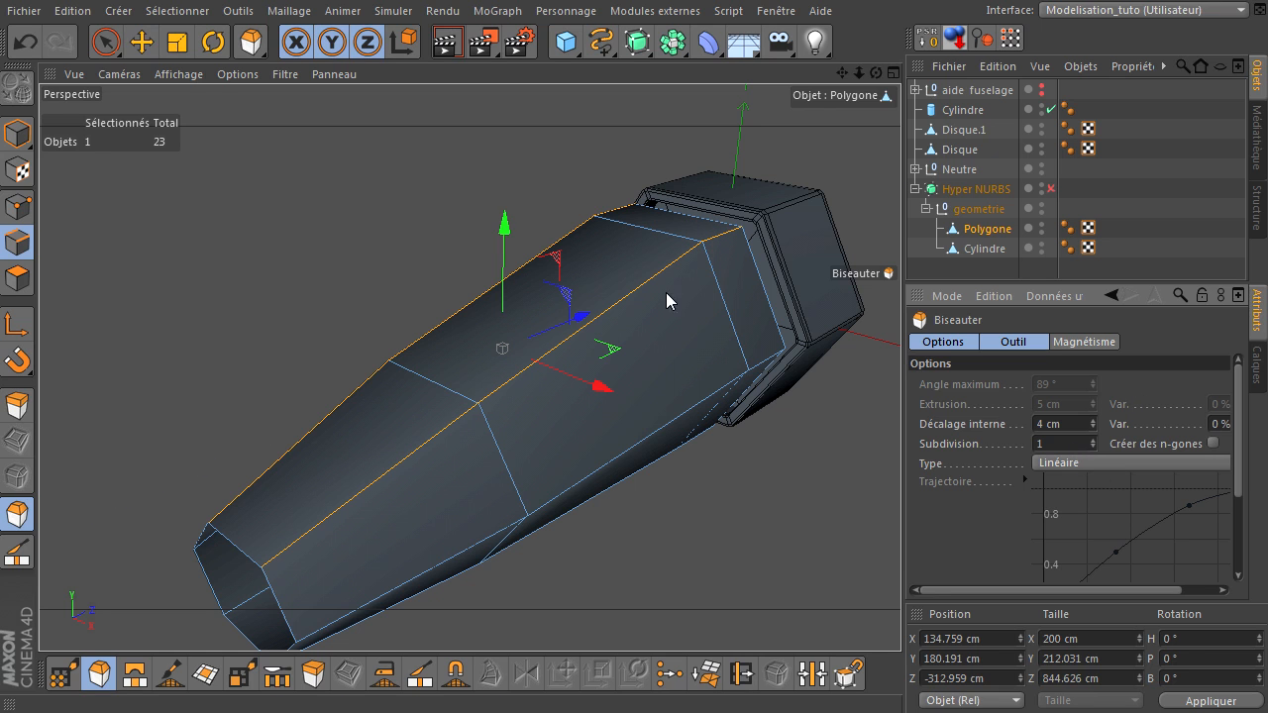
{"action": "double_click", "coordinate": [1075, 446]}
{"action": "key", "text": "Return"}
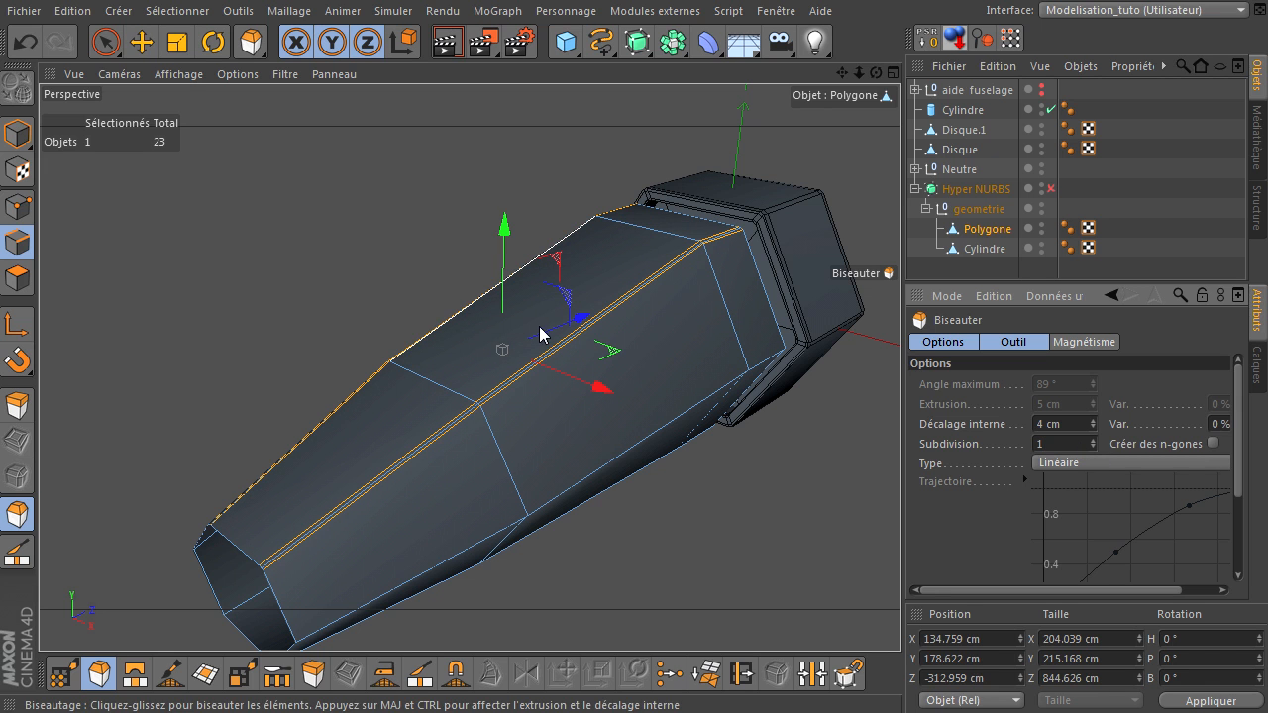
- Turn on the Hyper NURBS and render the view to check how the bevelled ridges look when smoothed
{"action": "left_click", "coordinate": [1049, 189]}
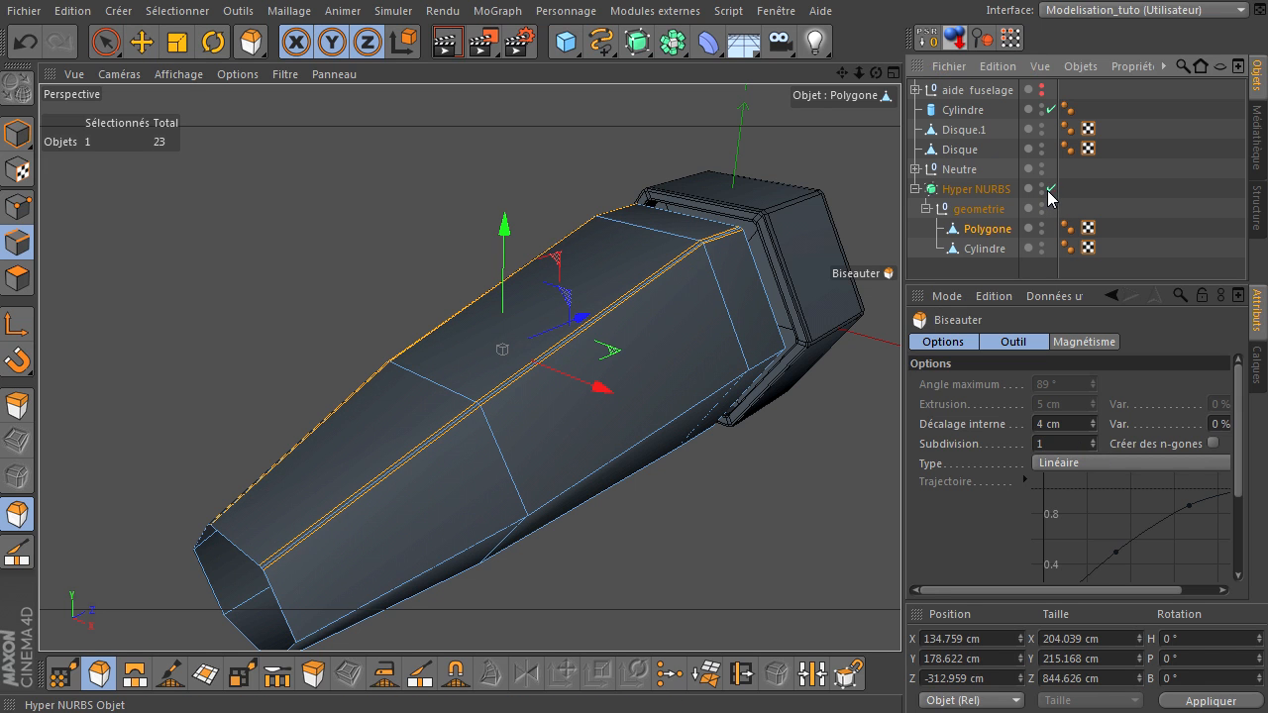
{"action": "left_click", "coordinate": [448, 42]}
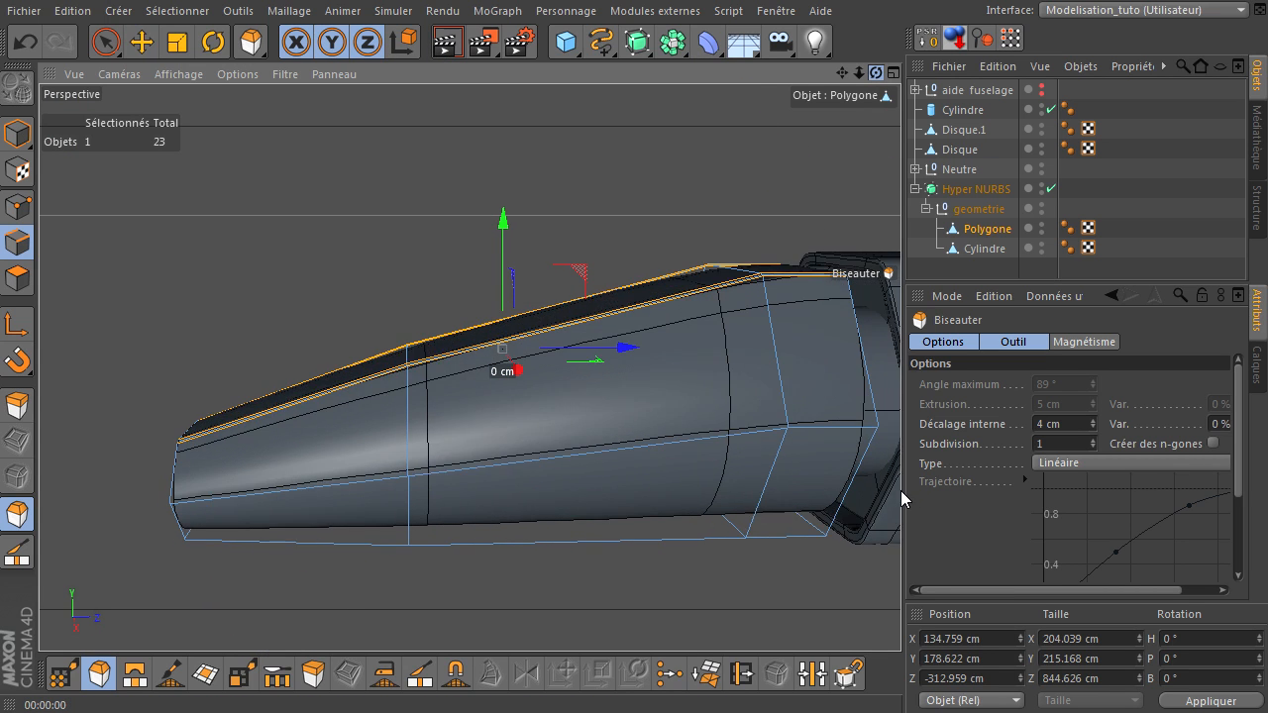
{"action": "left_click", "coordinate": [450, 48]}
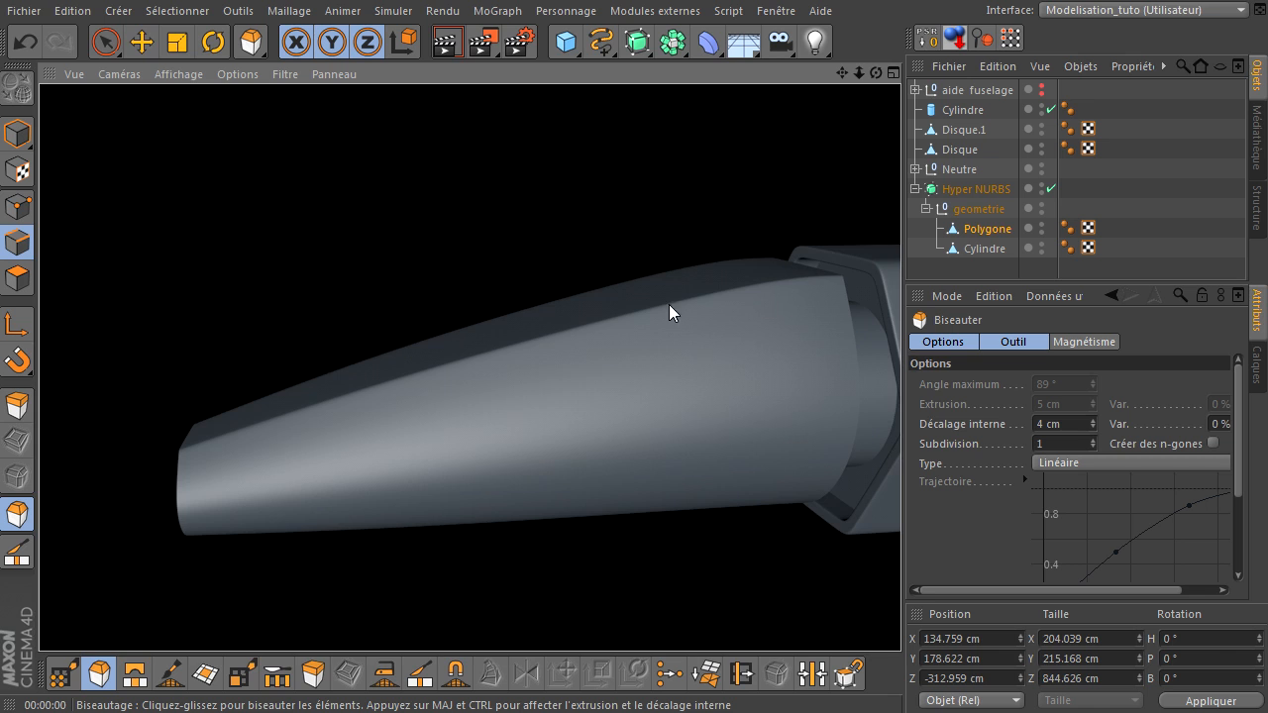
{"action": "left_click_drag", "start_coordinate": [876, 73], "coordinate": [900, 491]}
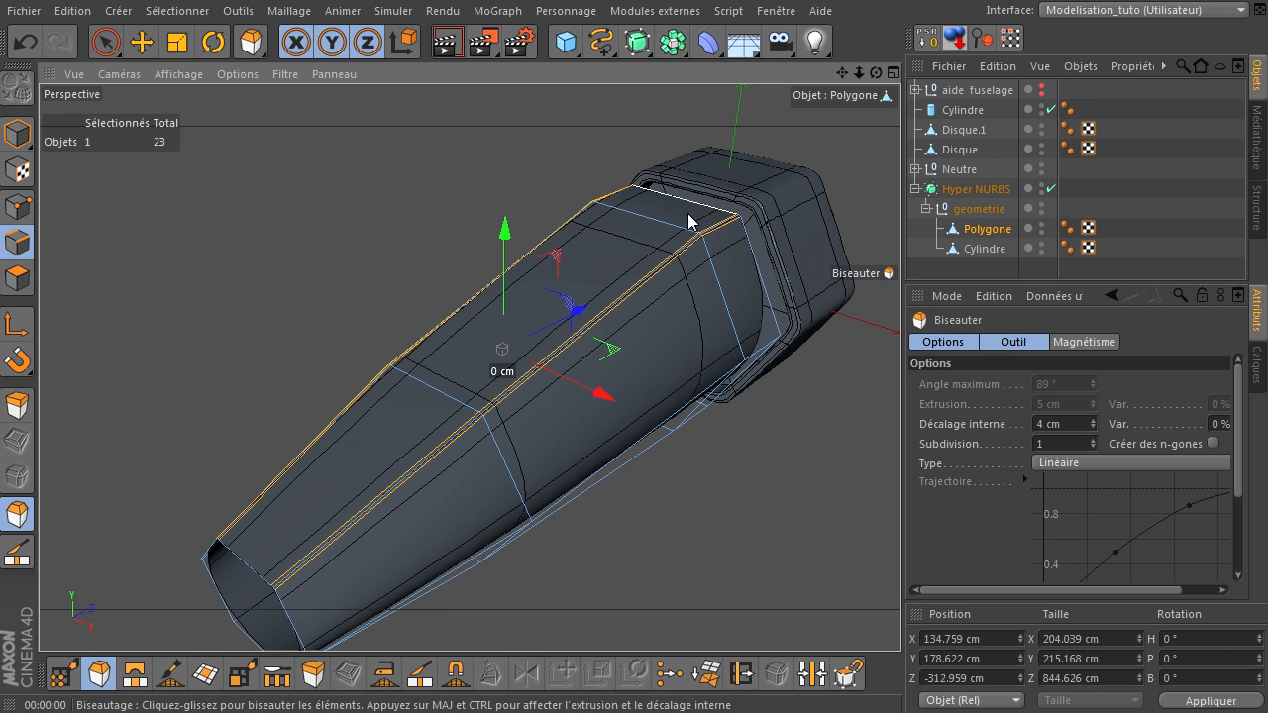
- Clear the ridge selection and loop-select the crosswise fuselage edges nearest the engine block
{"action": "left_click", "coordinate": [111, 55]}
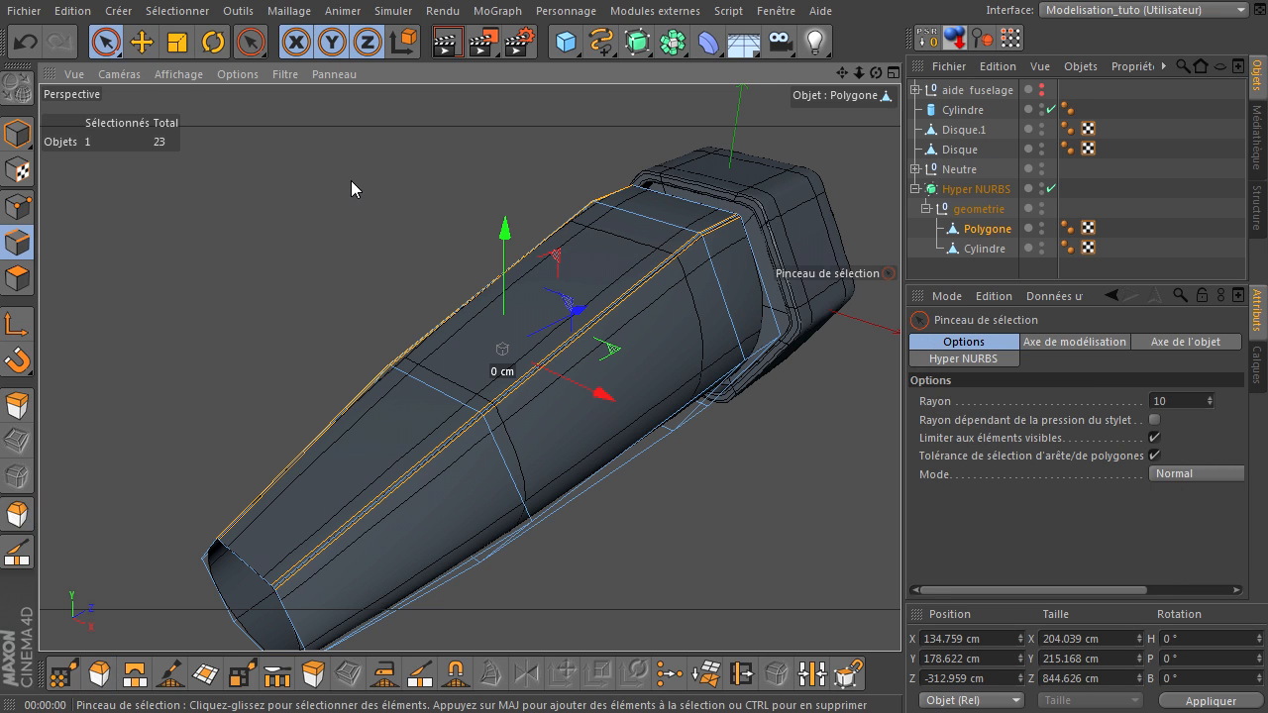
{"action": "left_click", "coordinate": [769, 461]}
{"action": "left_click_drag", "start_coordinate": [845, 75], "coordinate": [909, 501]}
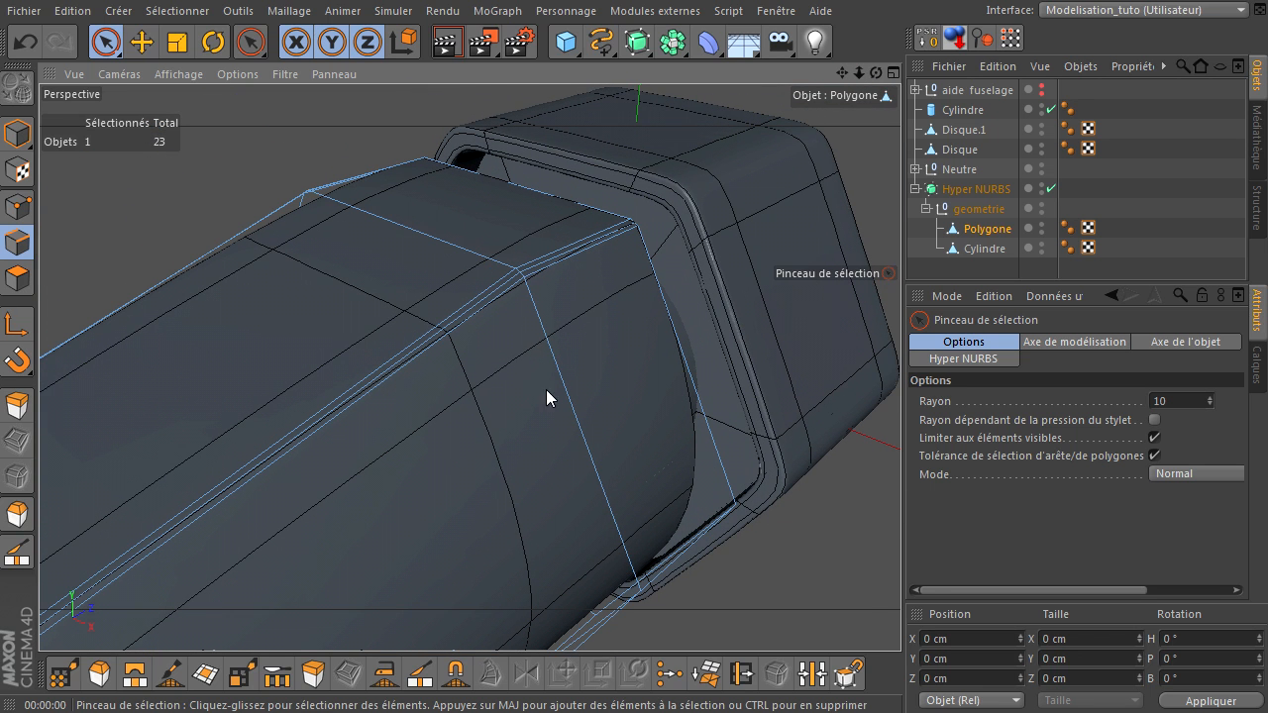
{"action": "key", "text": "u"}
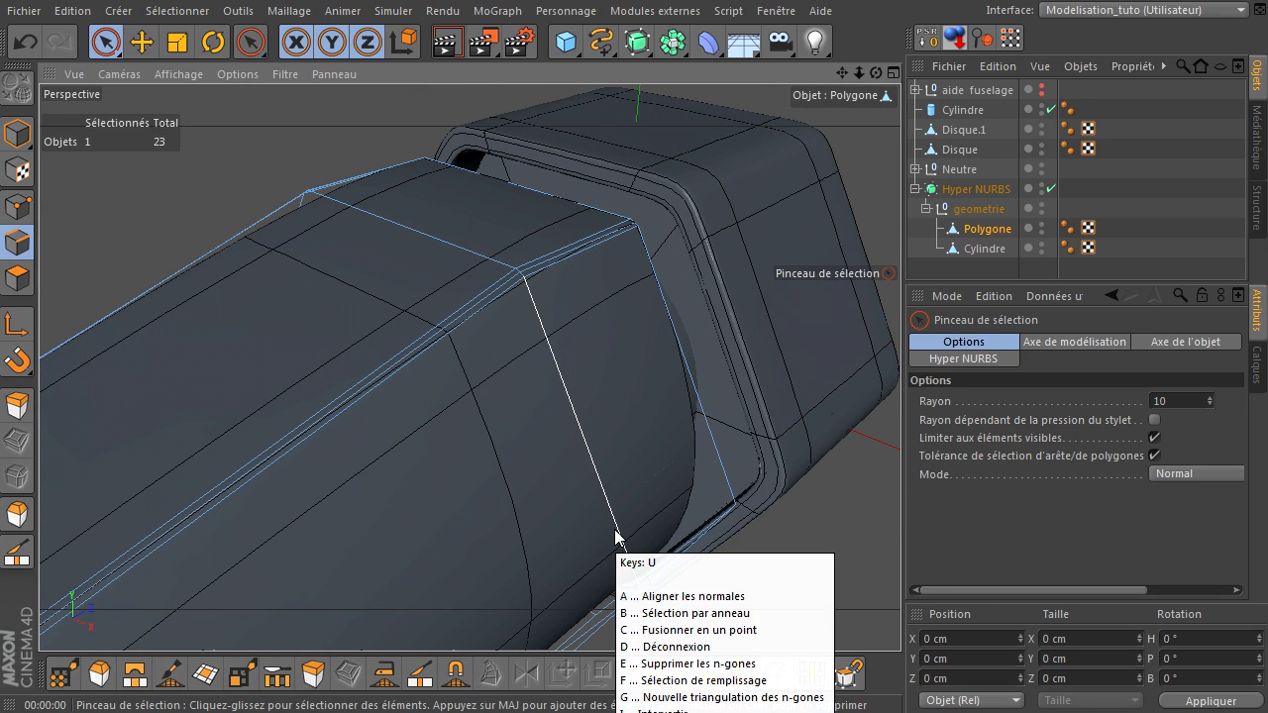
{"action": "key", "text": "l"}
{"action": "left_click", "coordinate": [597, 461]}
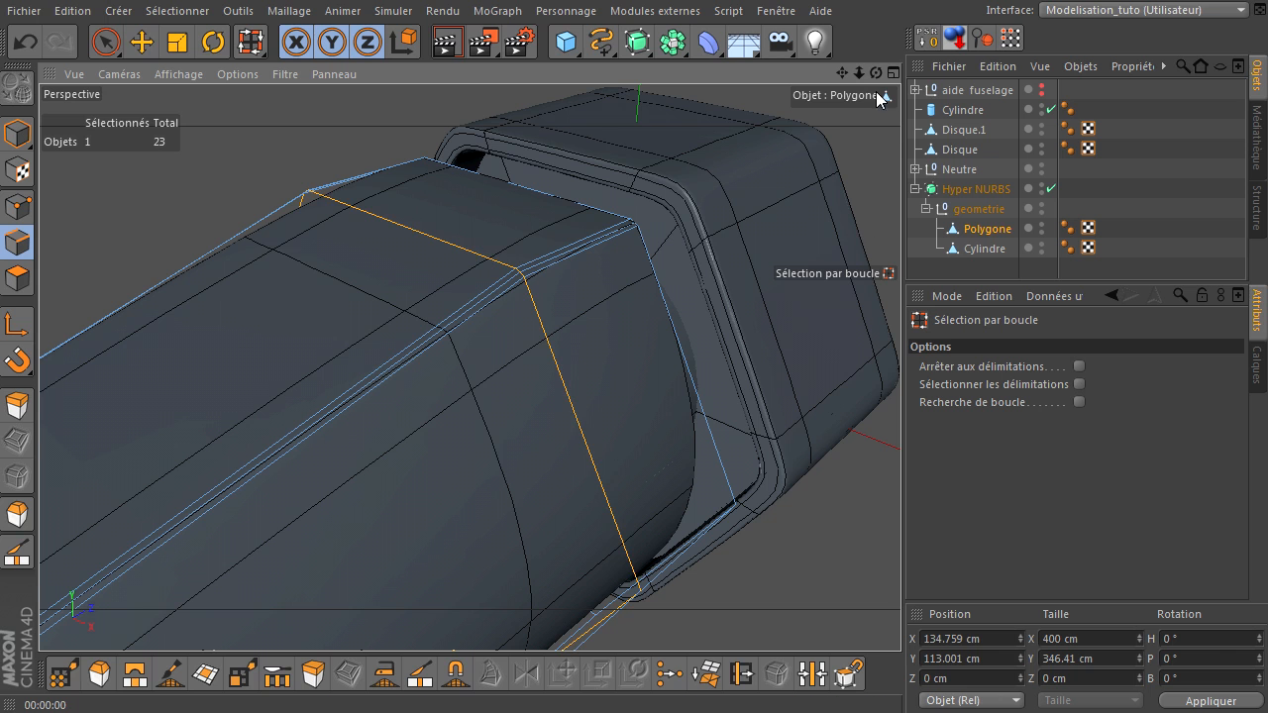
{"action": "left_click_drag", "start_coordinate": [901, 491], "coordinate": [901, 491]}
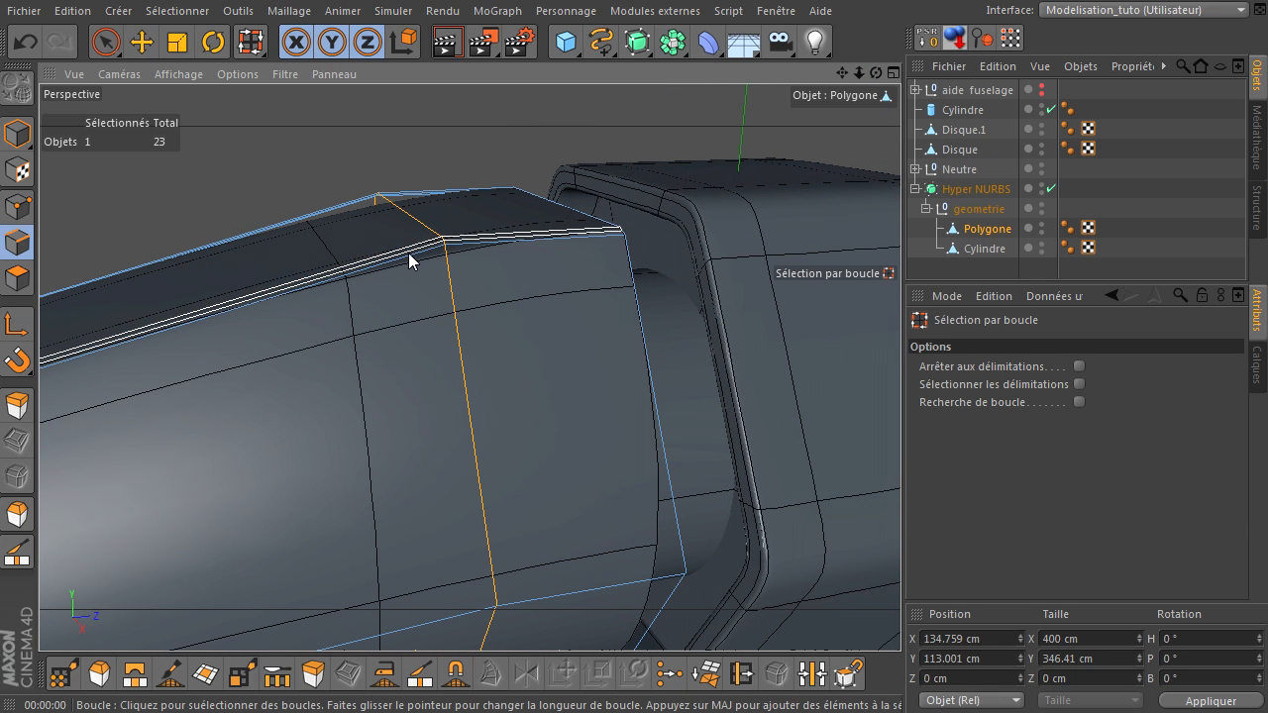
{"action": "left_click", "coordinate": [443, 241]}
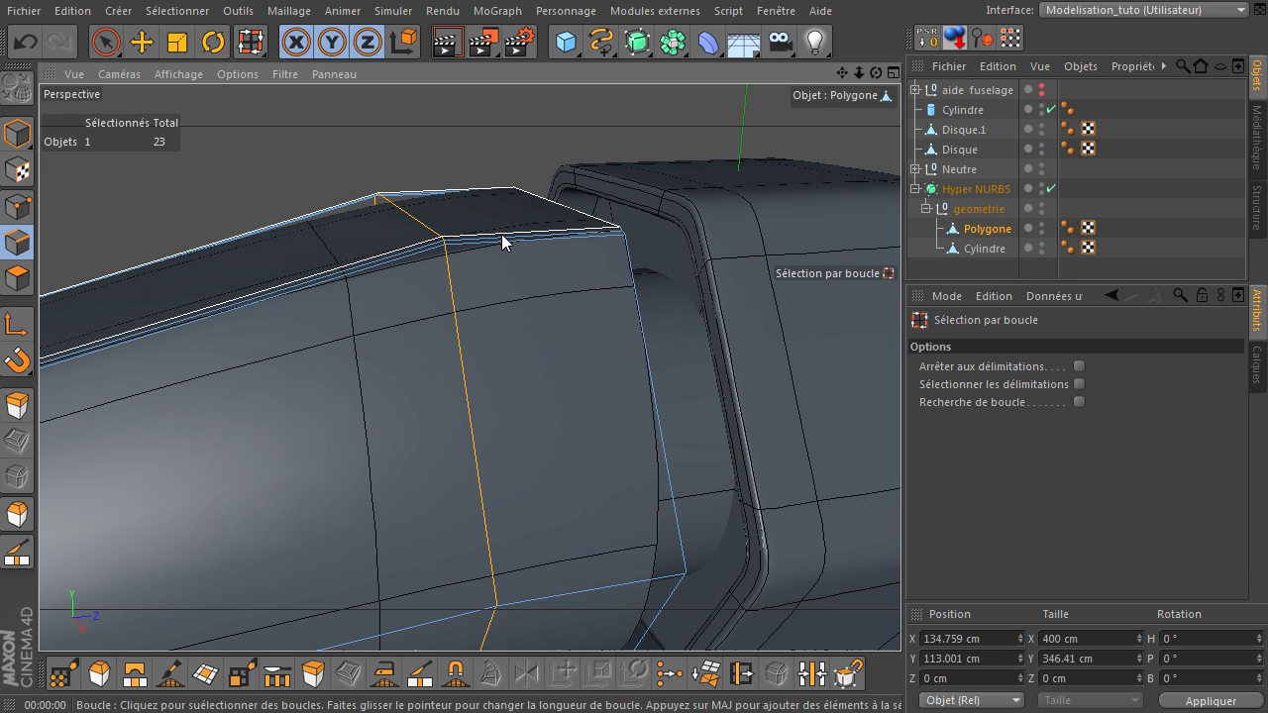
- Bevel the crosswise edge loop near the engine block with a 4 cm inner offset and 1 subdivision, and clear the selection
{"action": "key", "text": "m"}
{"action": "key", "text": "s"}
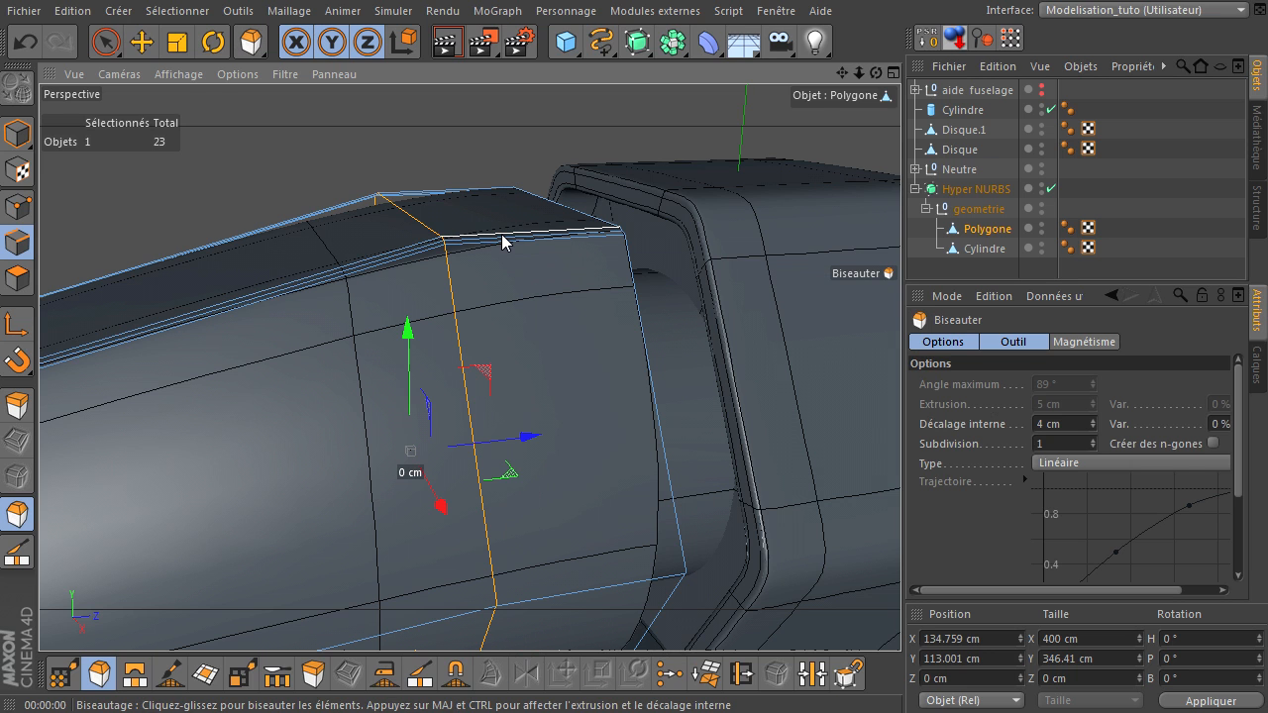
{"action": "left_click", "coordinate": [1077, 439]}
{"action": "key", "text": "Return"}
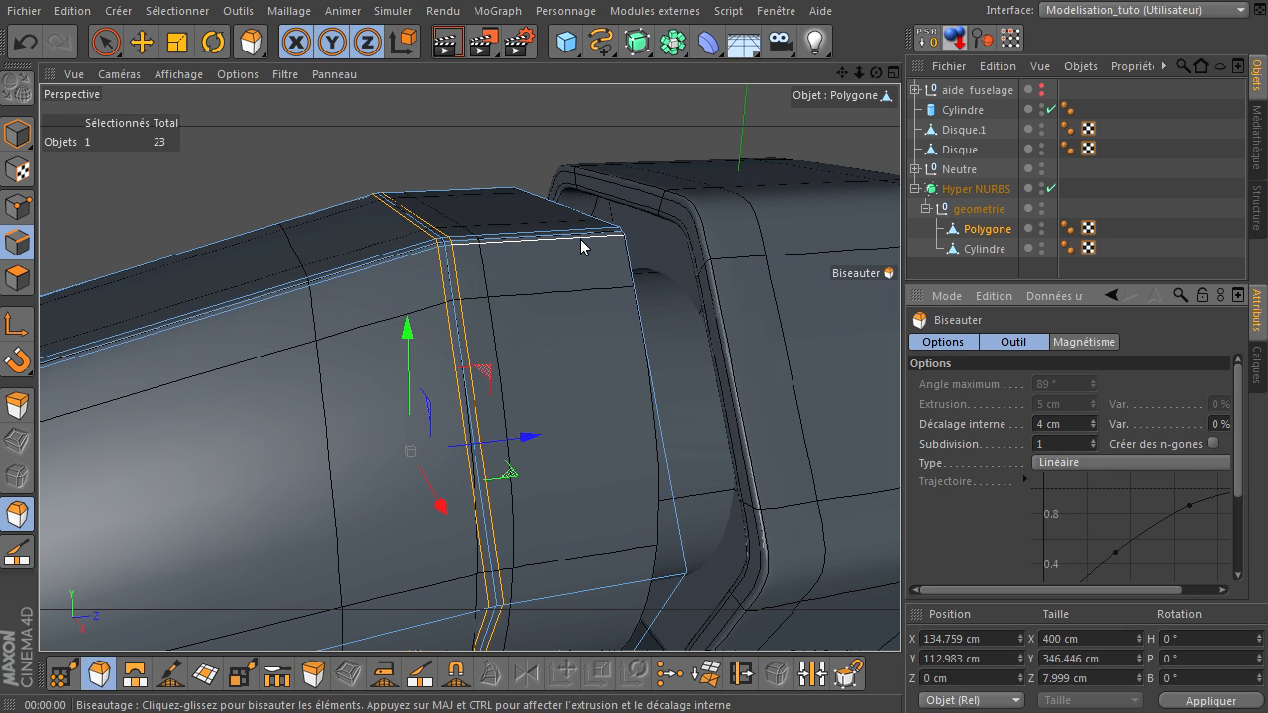
{"action": "key", "text": "space"}
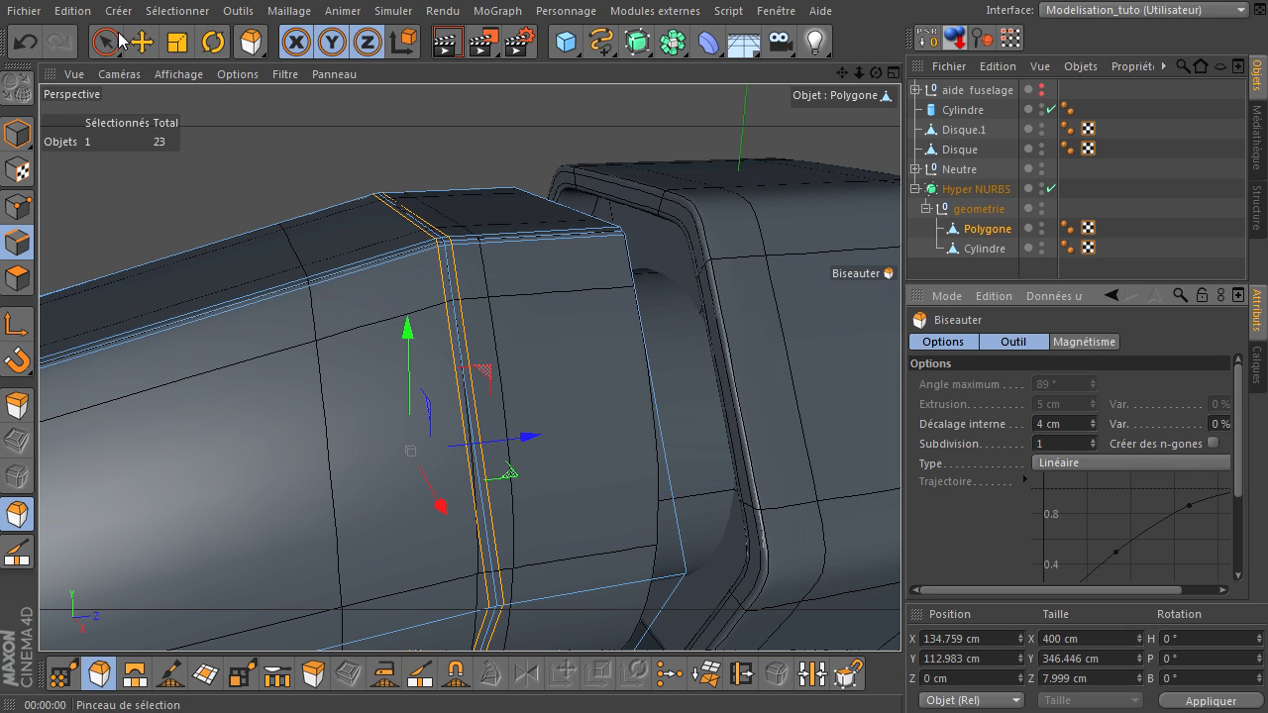
{"action": "left_click", "coordinate": [253, 154]}
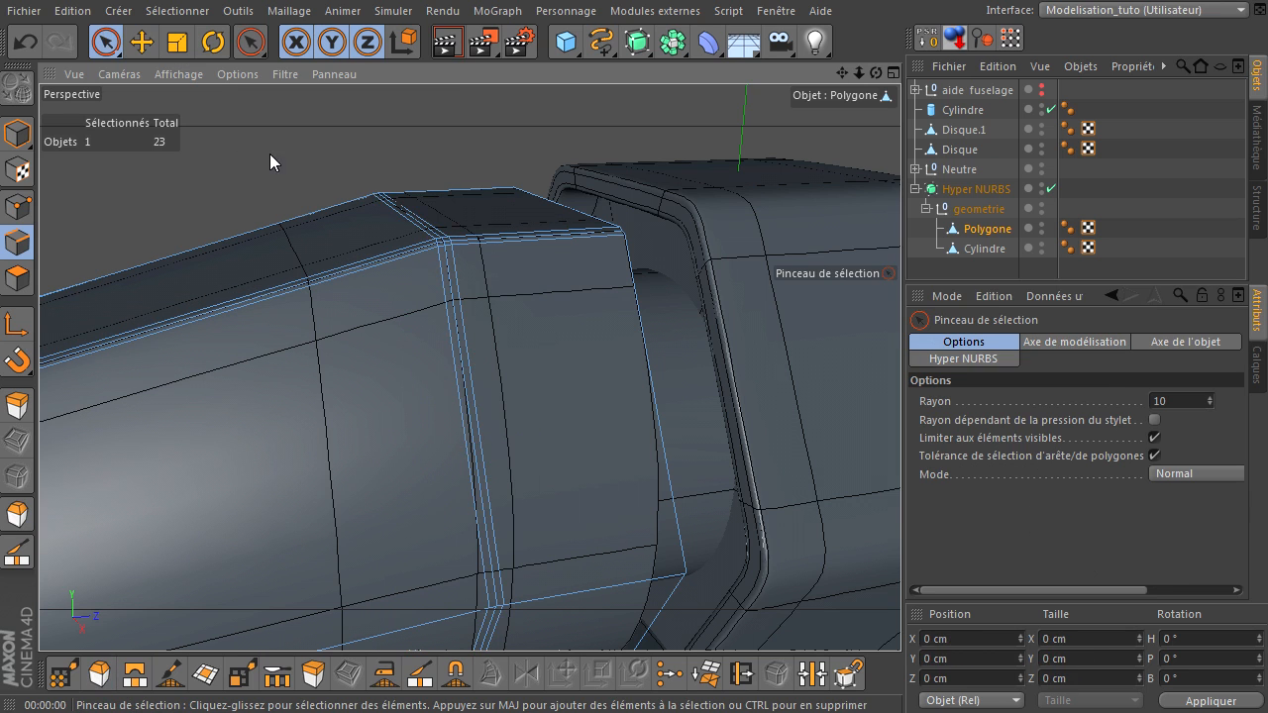
- Render the view close up and from the side to check the bevelled edge loop near the engine block
{"action": "left_click", "coordinate": [448, 43]}
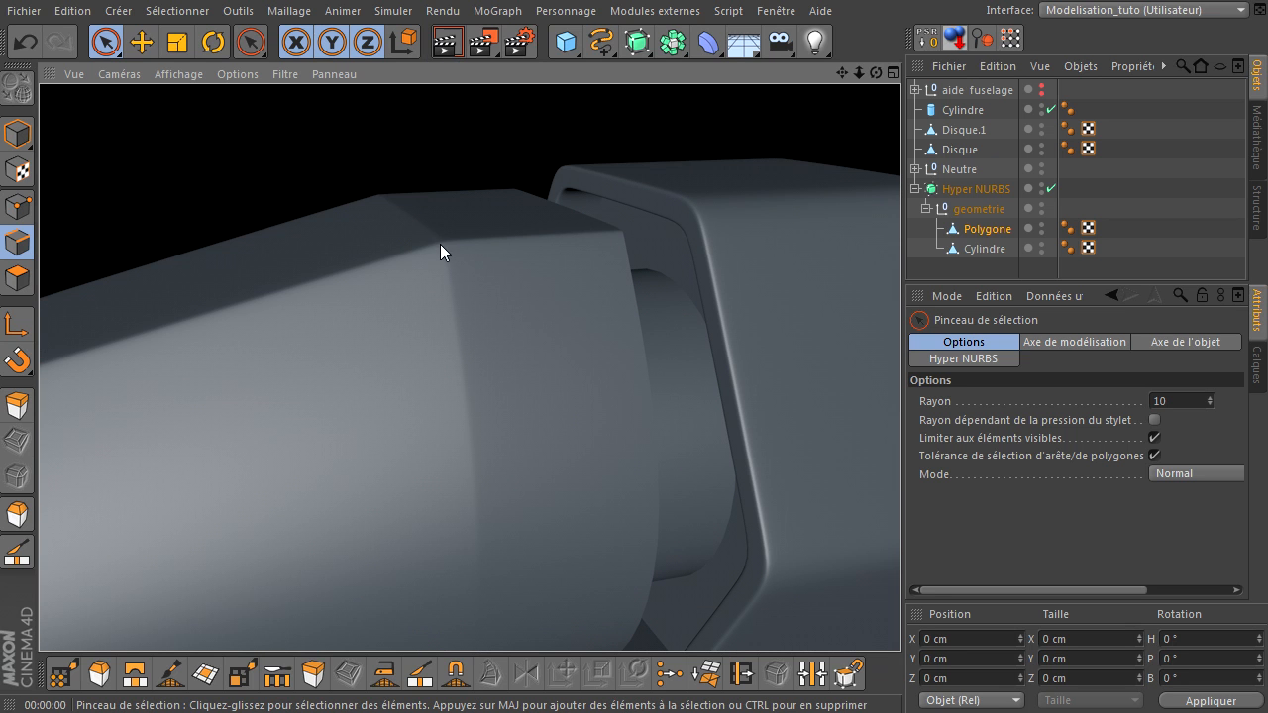
{"action": "scroll", "coordinate": [453, 532], "scroll_direction": "down", "scroll_amount": 3}
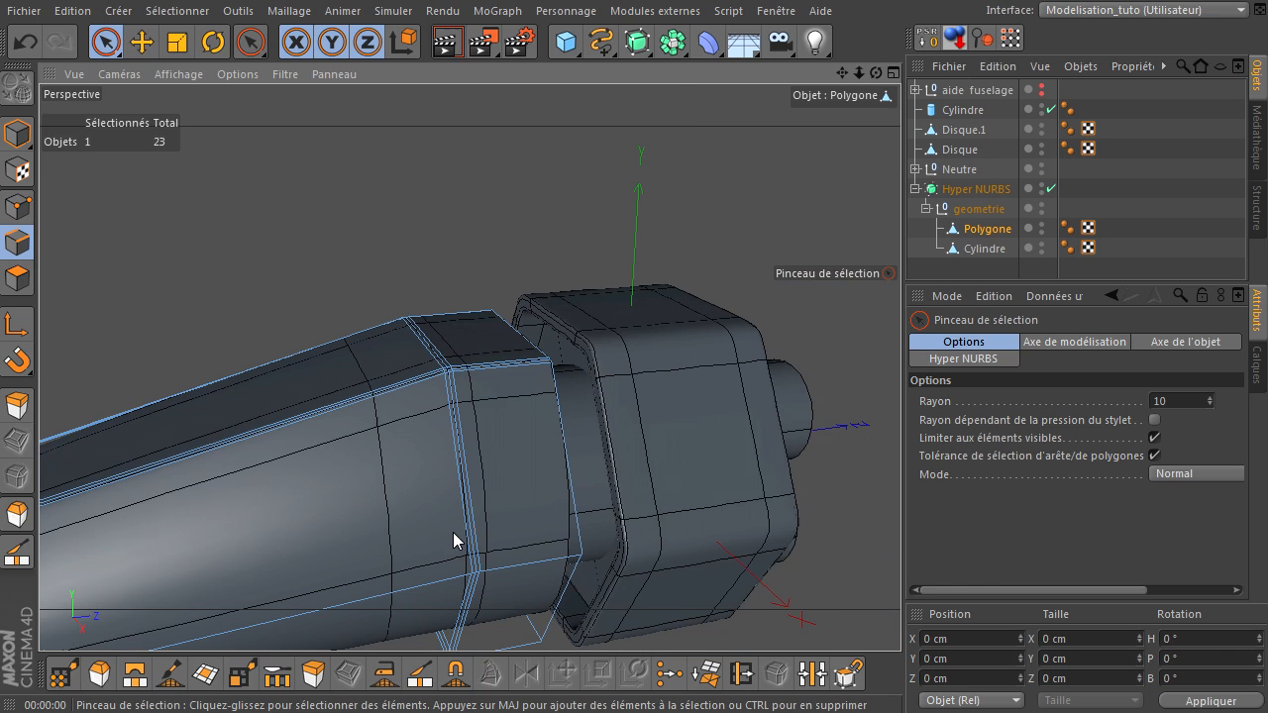
{"action": "left_click_drag", "start_coordinate": [839, 74], "coordinate": [902, 480]}
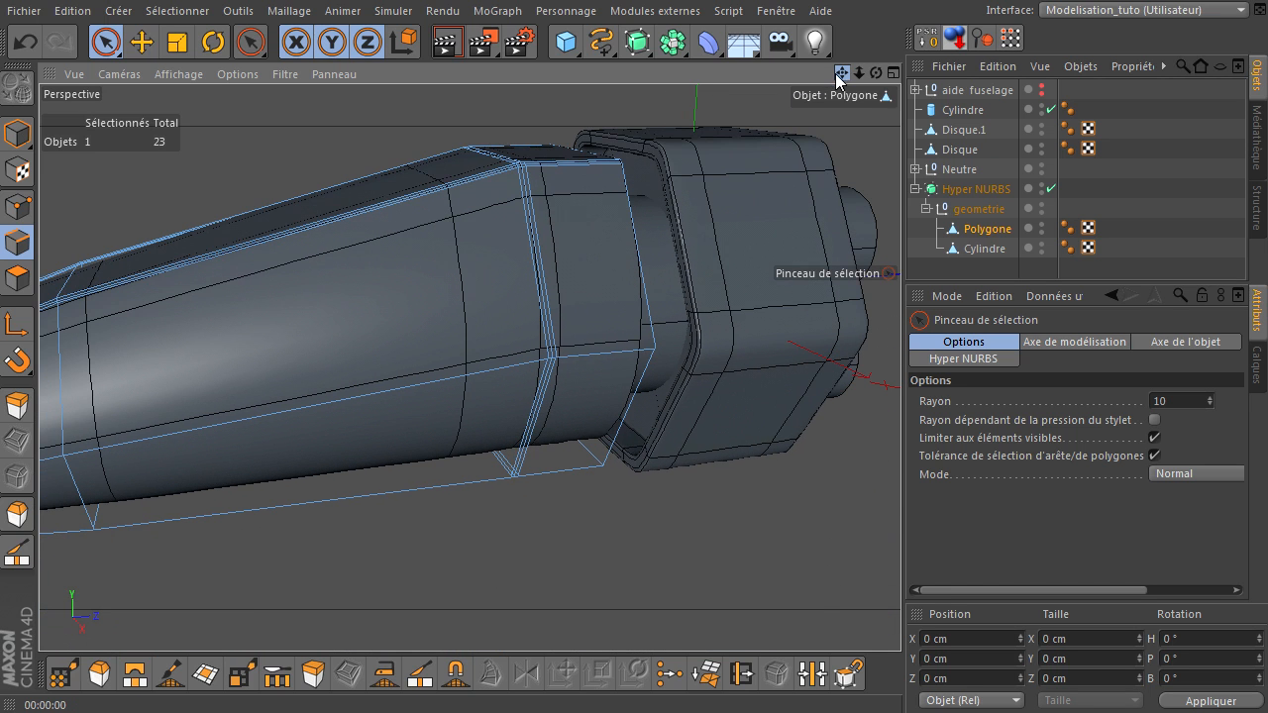
{"action": "left_click", "coordinate": [449, 40]}
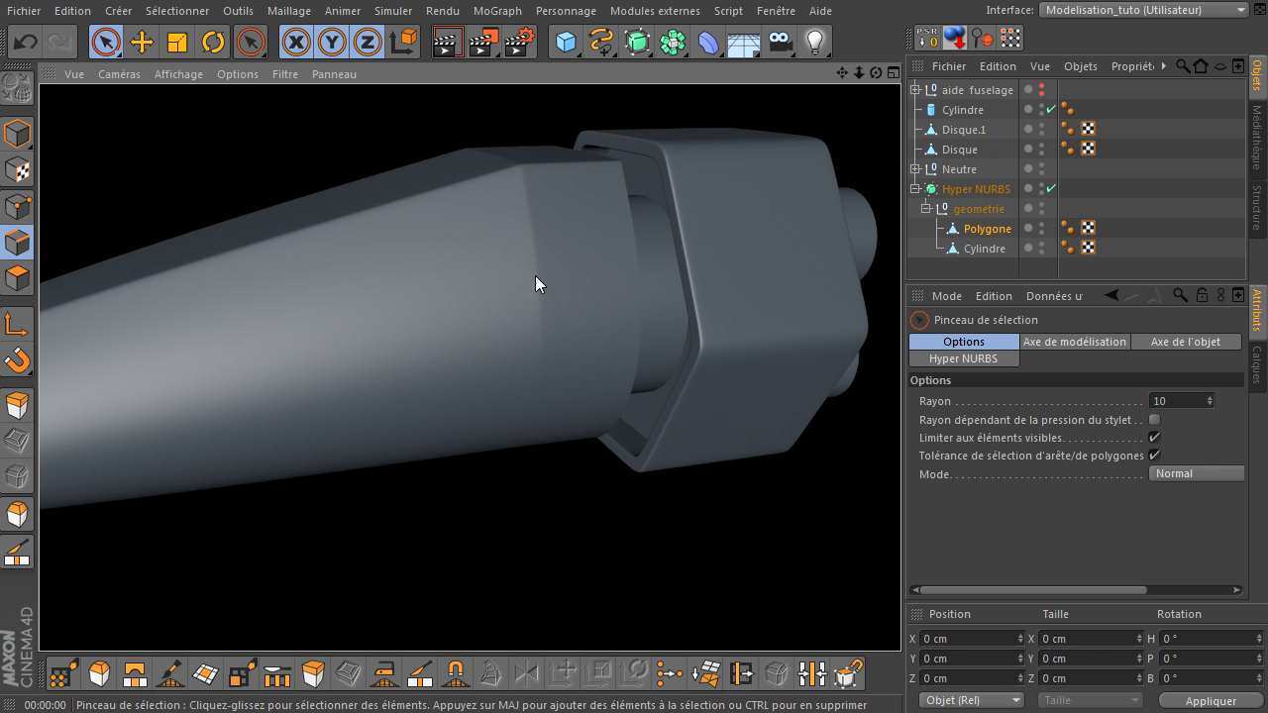
- Turn off the Hyper NURBS and loop-select the boundary edges of the fuselage's open tip
{"action": "mouse_move", "coordinate": [859, 72]}
{"action": "left_mouse_down"}
{"action": "mouse_move", "coordinate": [881, 496]}
{"action": "mouse_move", "coordinate": [872, 68]}
{"action": "mouse_move", "coordinate": [900, 491]}
{"action": "left_mouse_up"}
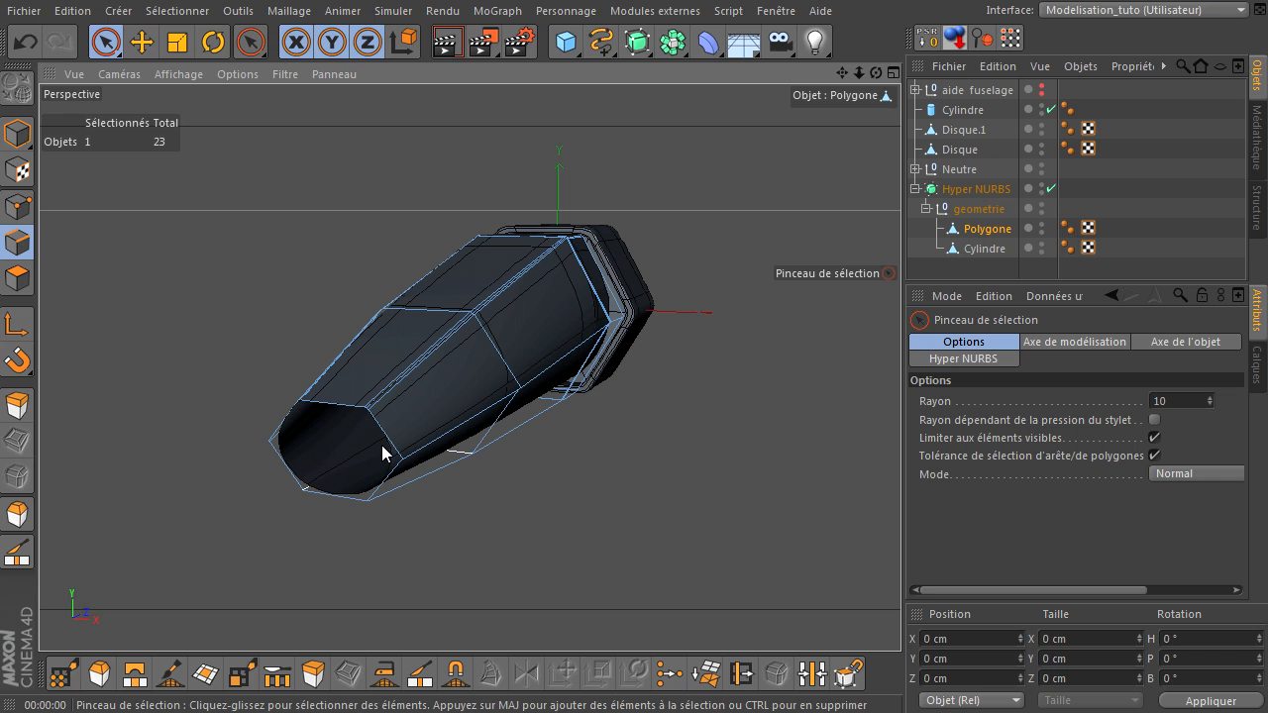
{"action": "mouse_move", "coordinate": [841, 72]}
{"action": "left_mouse_down"}
{"action": "mouse_move", "coordinate": [900, 491]}
{"action": "mouse_move", "coordinate": [845, 71]}
{"action": "left_mouse_up"}
{"action": "left_click_drag", "start_coordinate": [905, 490], "coordinate": [790, 128]}
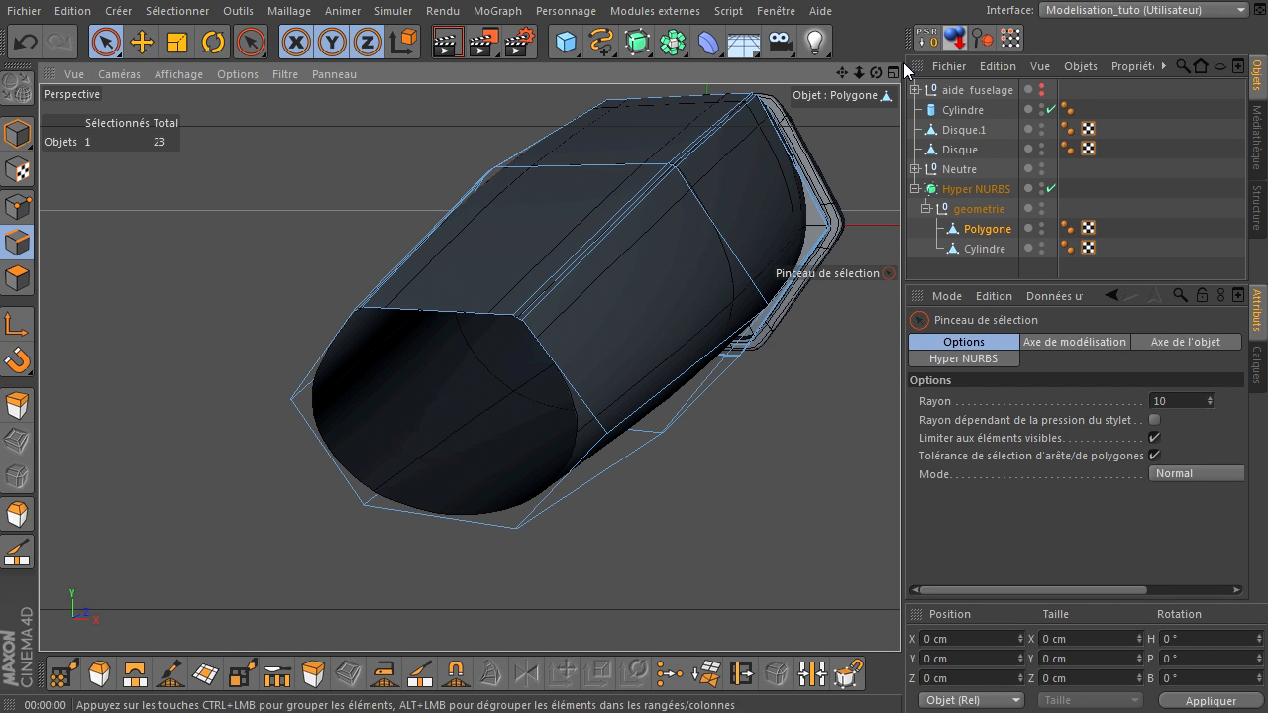
{"action": "left_click_drag", "start_coordinate": [875, 75], "coordinate": [901, 491]}
{"action": "mouse_move", "coordinate": [846, 77]}
{"action": "left_mouse_down"}
{"action": "mouse_move", "coordinate": [921, 491]}
{"action": "mouse_move", "coordinate": [848, 77]}
{"action": "left_mouse_up"}
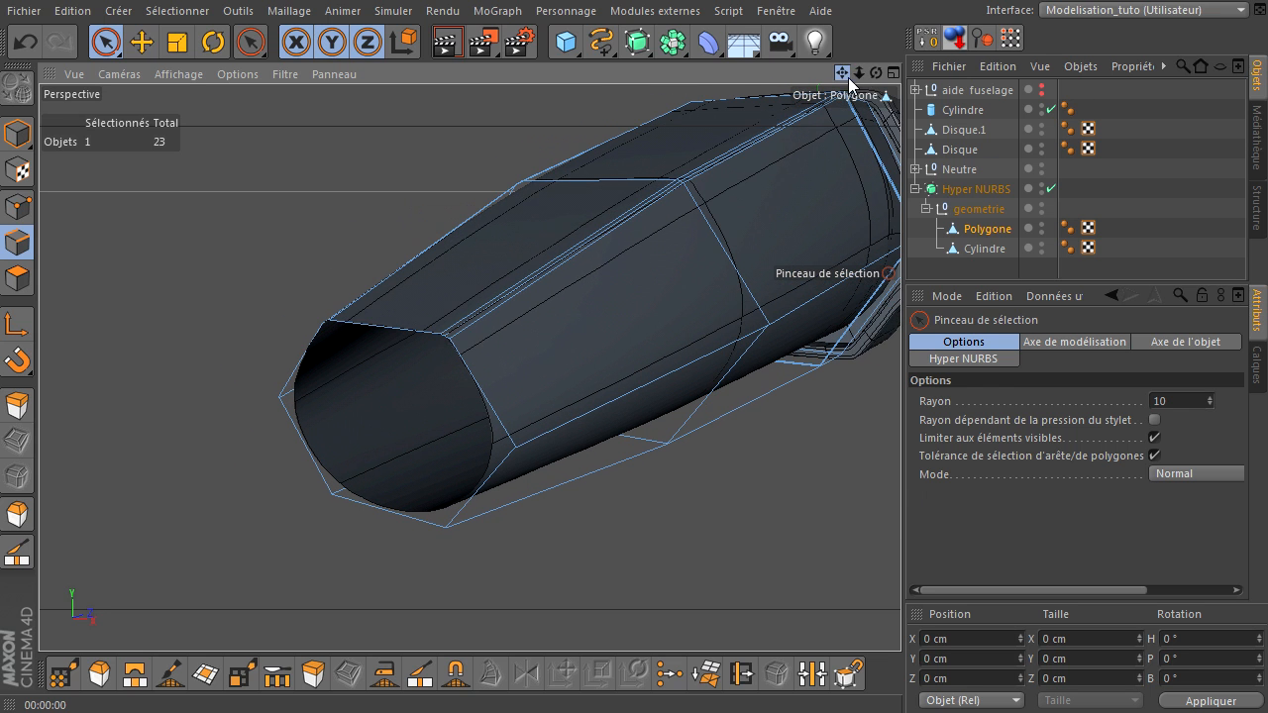
{"action": "left_click", "coordinate": [1052, 190]}
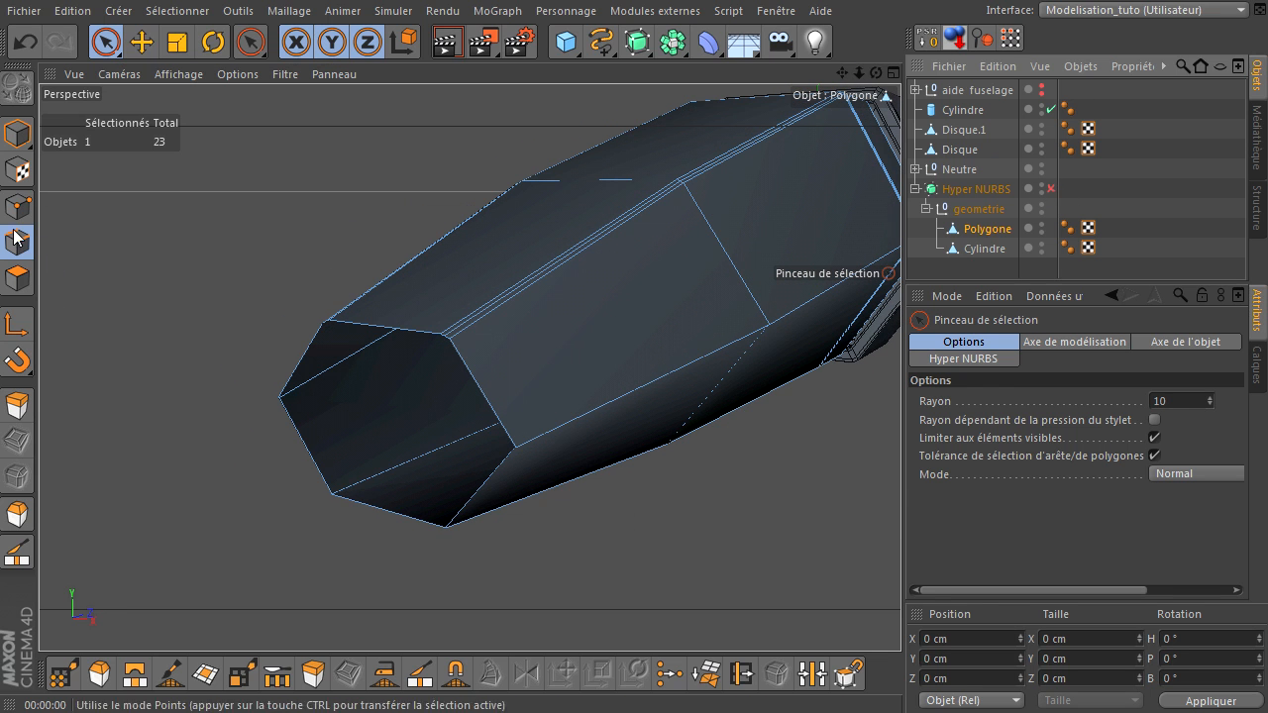
{"action": "key", "text": "u"}
{"action": "key", "text": "l"}
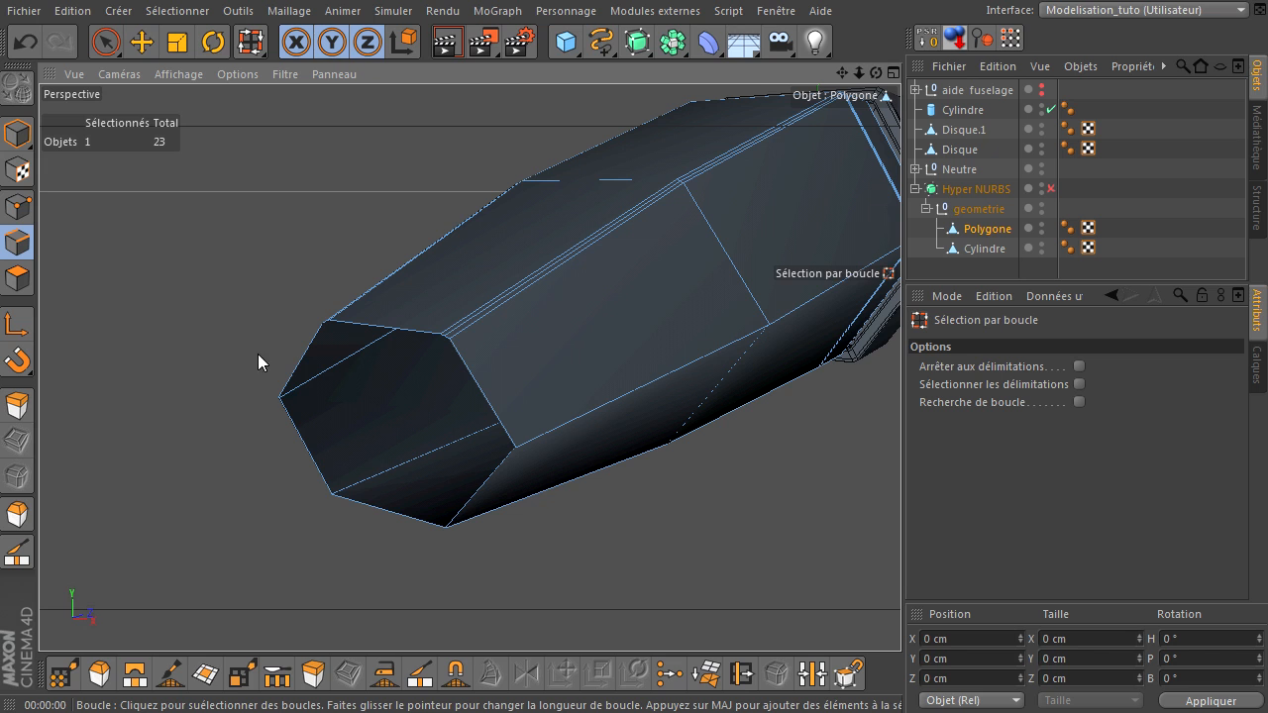
{"action": "left_click", "coordinate": [308, 366]}
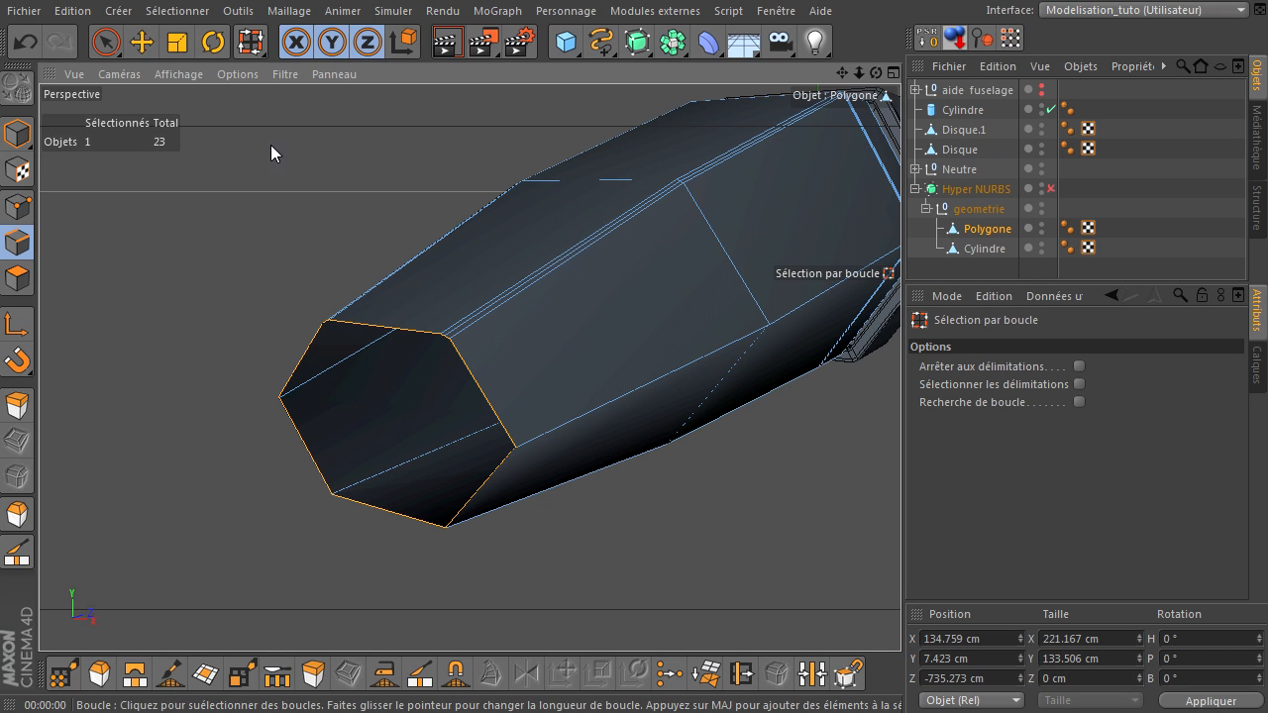
- Extrude the tip's boundary loop inward by scaling it to about 161 × 97 cm, forming a flat rim
{"action": "key", "text": "t"}
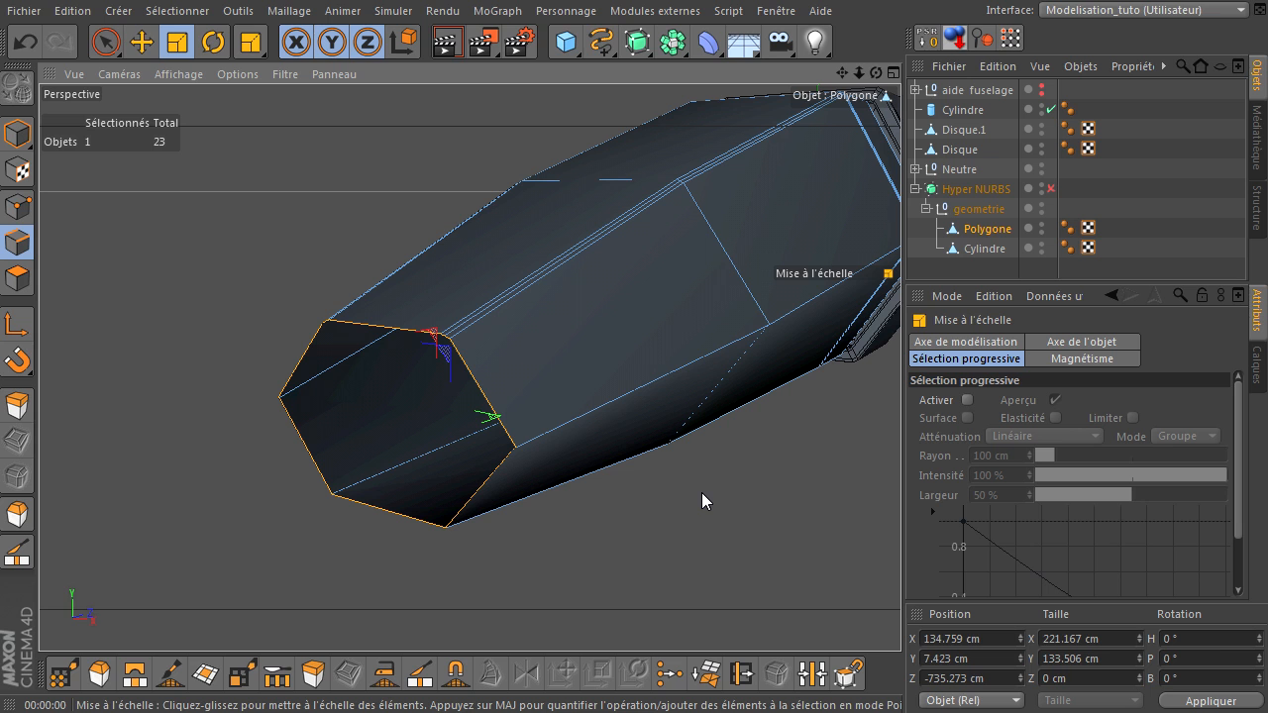
{"action": "left_click_drag", "start_coordinate": [877, 74], "coordinate": [854, 87]}
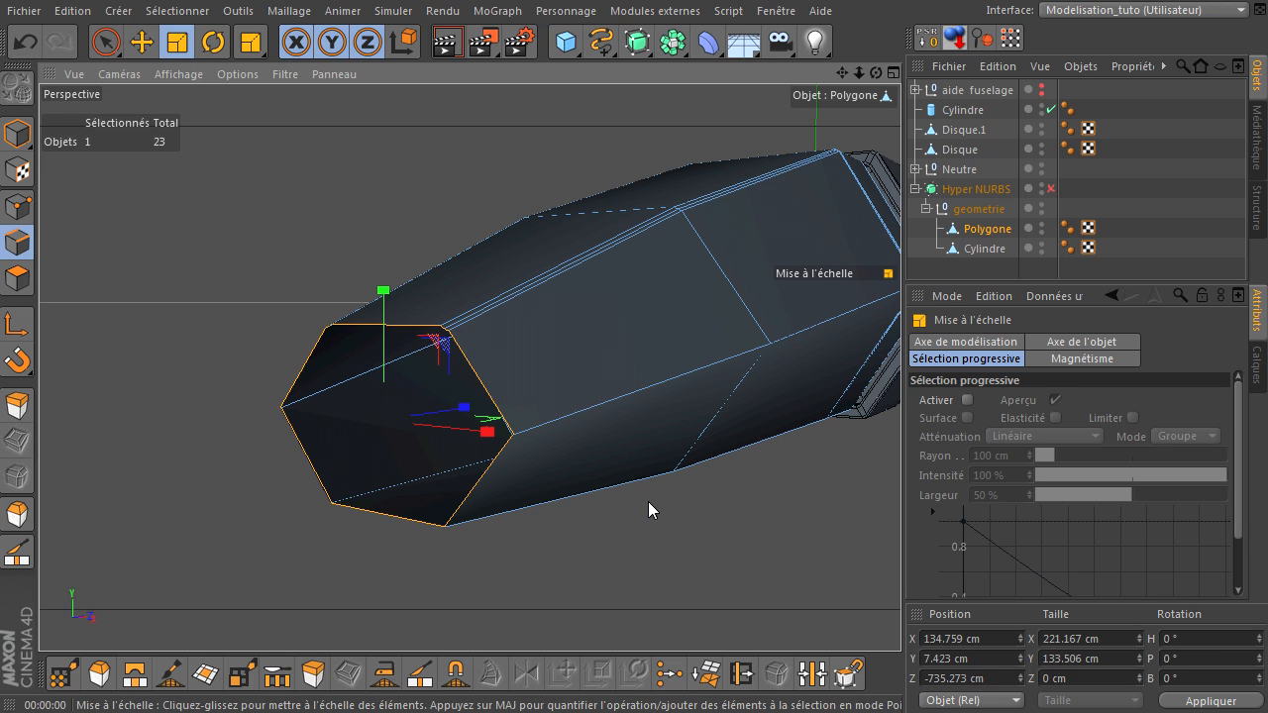
{"action": "left_click_drag", "start_coordinate": [648, 501], "coordinate": [448, 570]}
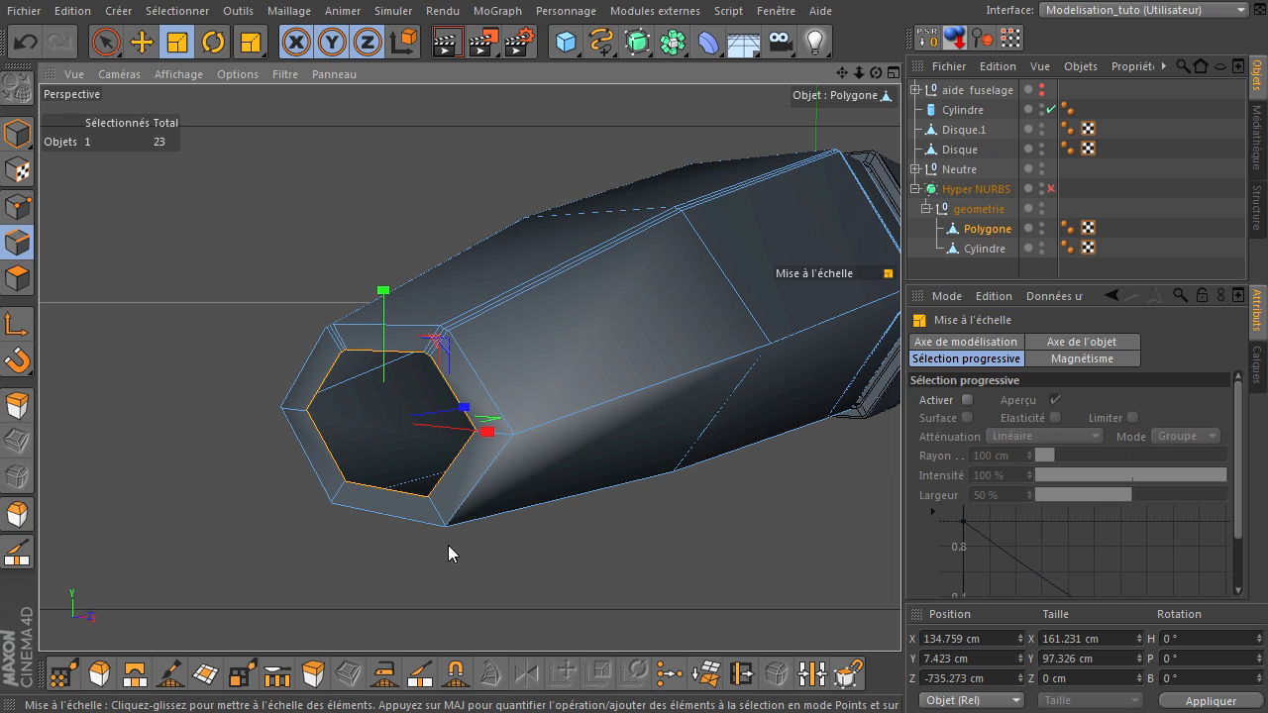
- Extrude the rim's inner edge loop along the Z axis into the fuselage, to about Z -656 cm
{"action": "left_click", "coordinate": [142, 42]}
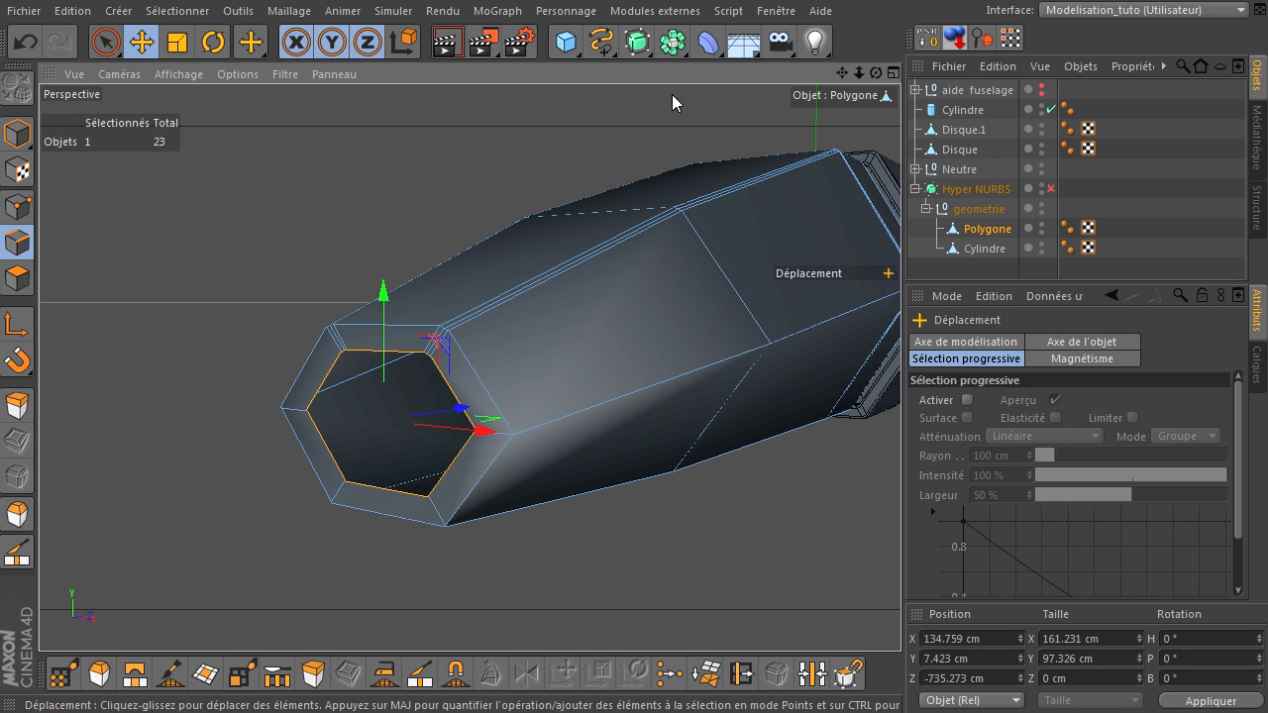
{"action": "left_click_drag", "start_coordinate": [876, 72], "coordinate": [837, 114]}
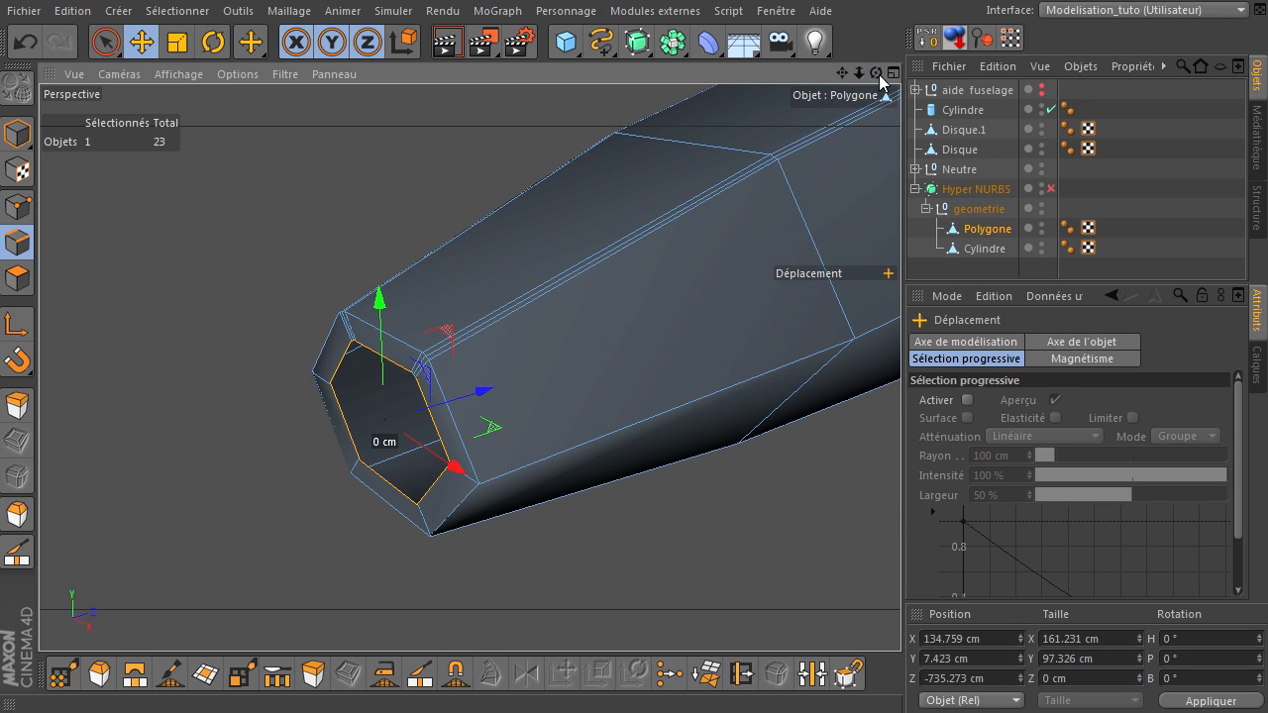
{"action": "left_click_drag", "start_coordinate": [478, 401], "coordinate": [569, 392]}
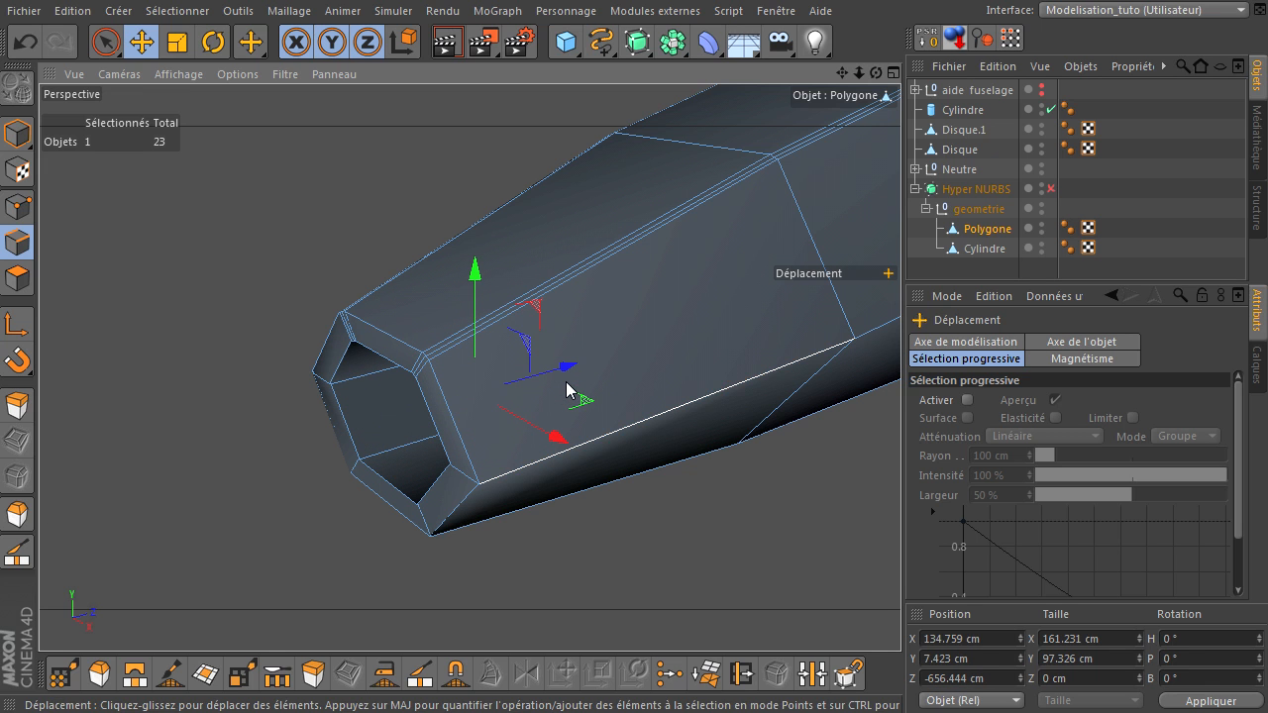
- Raise the recessed inner edge loop along the Y axis in the right side view, to about Y 19 cm
{"action": "middle_click", "coordinate": [197, 322]}
{"action": "left_click_drag", "start_coordinate": [469, 499], "coordinate": [474, 496]}
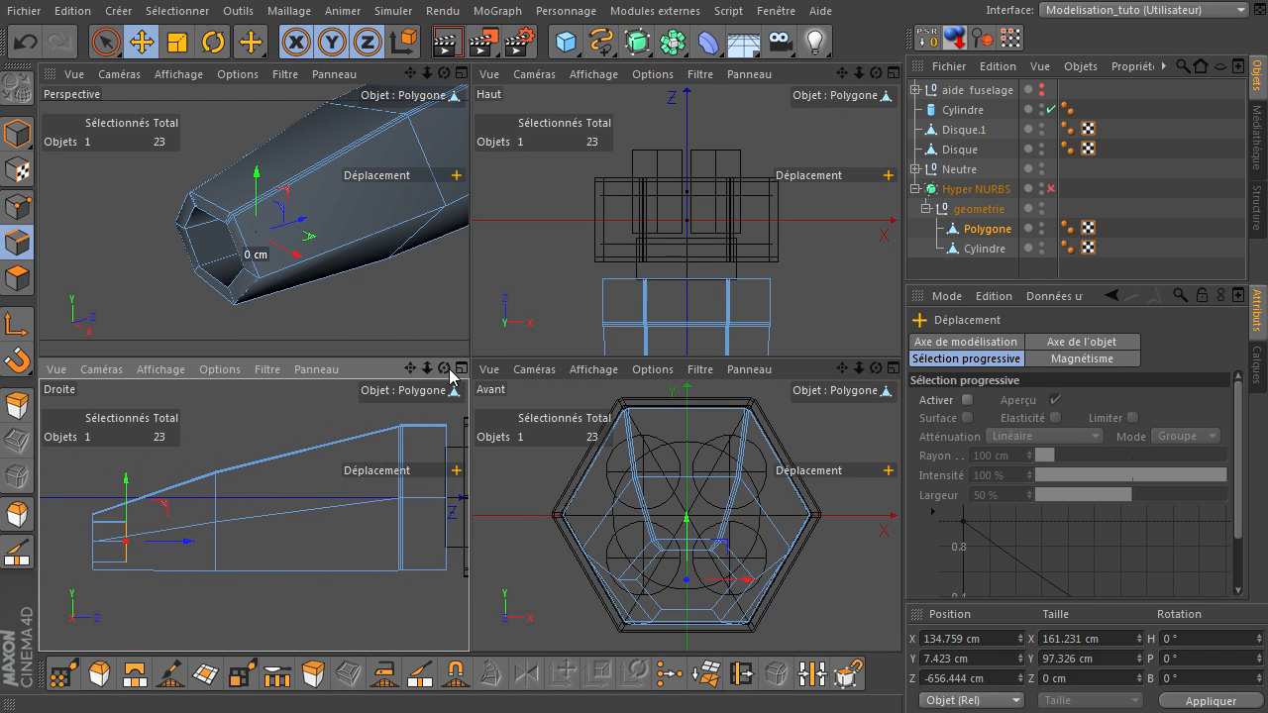
{"action": "middle_click", "coordinate": [273, 459]}
{"action": "left_click_drag", "start_coordinate": [211, 302], "coordinate": [225, 292]}
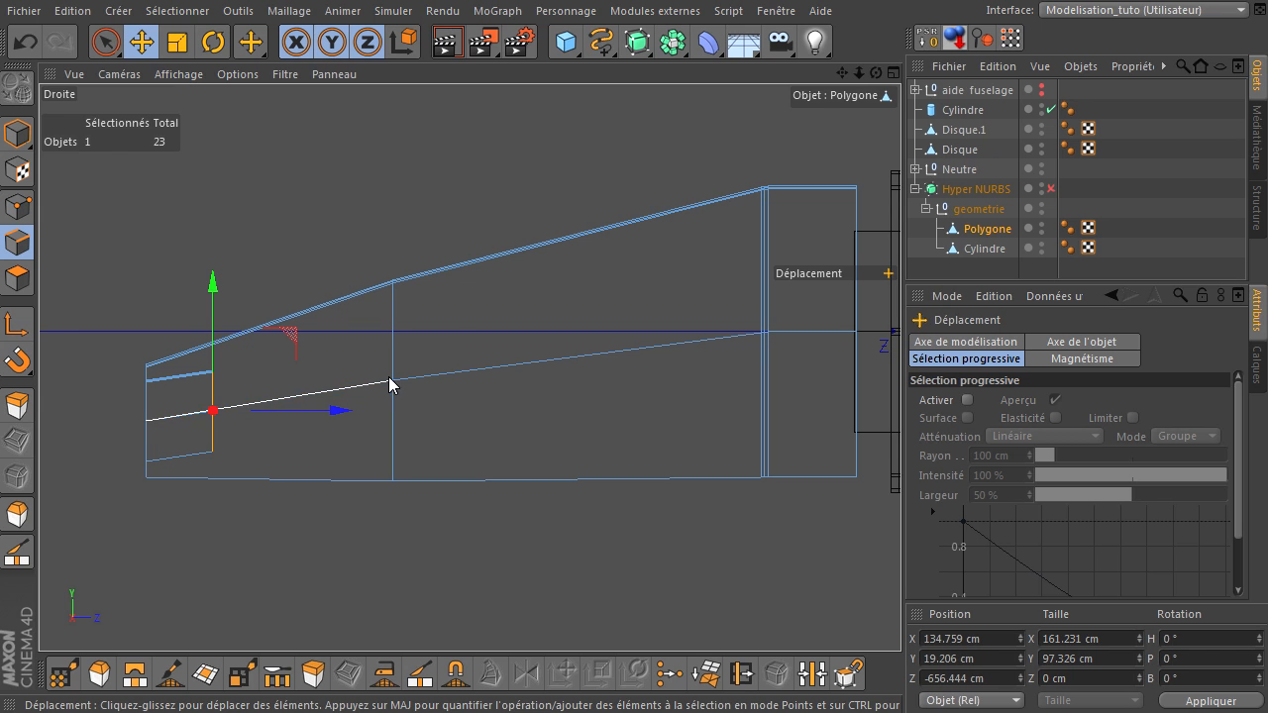
{"action": "left_click", "coordinate": [891, 74]}
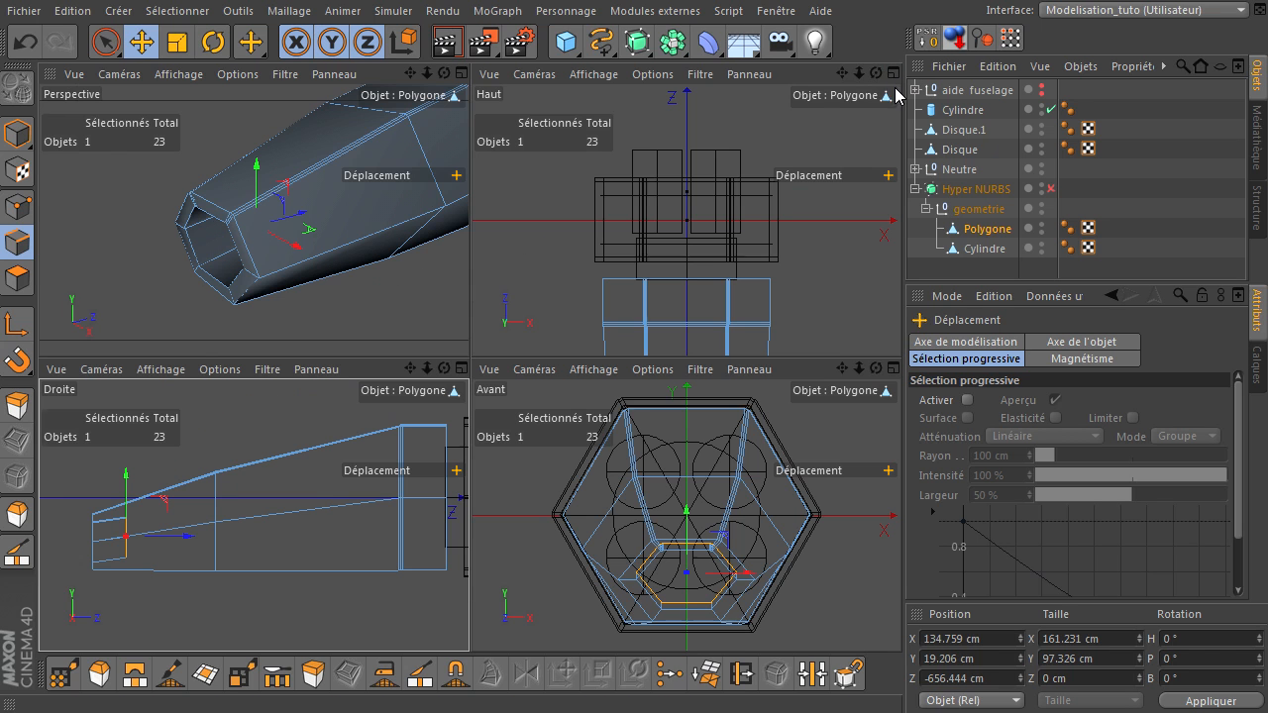
{"action": "left_click", "coordinate": [462, 73]}
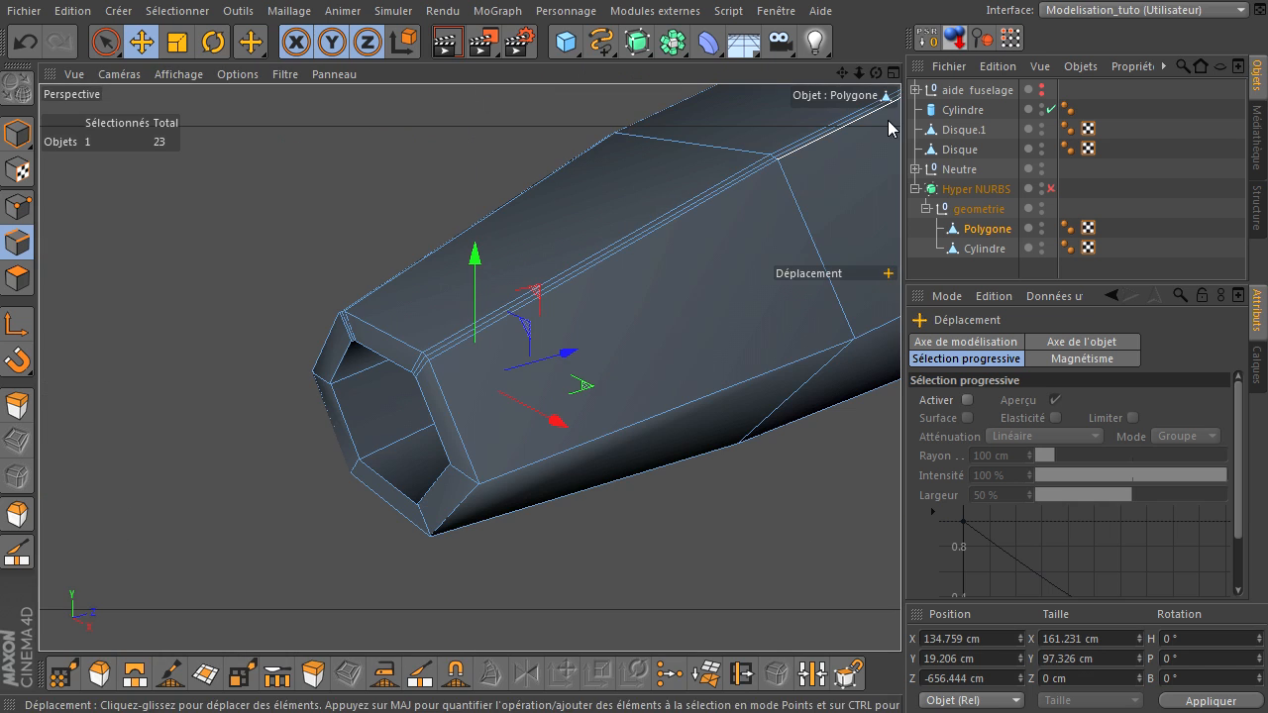
{"action": "left_click_drag", "start_coordinate": [875, 74], "coordinate": [781, 428]}
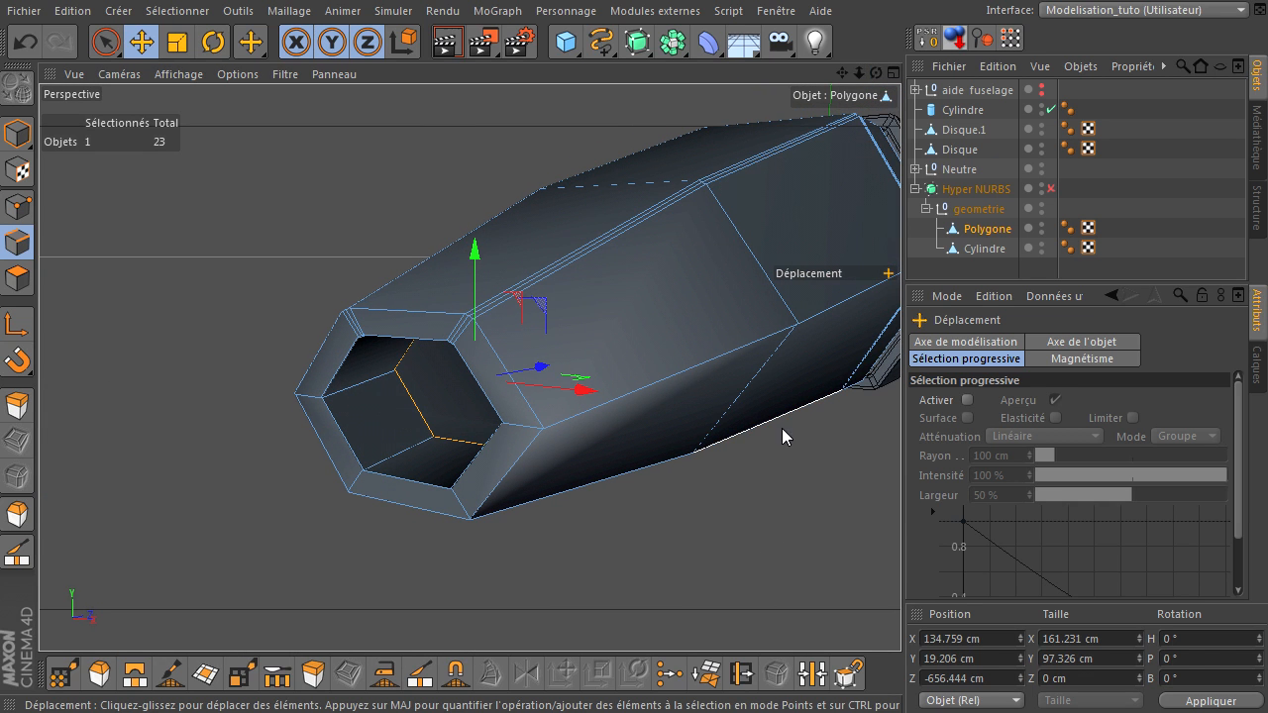
- Deselect the recessed edges, render the tip with the Hyper NURBS enabled to check its smoothing, and disable the Hyper NURBS again
{"action": "key", "text": "9"}
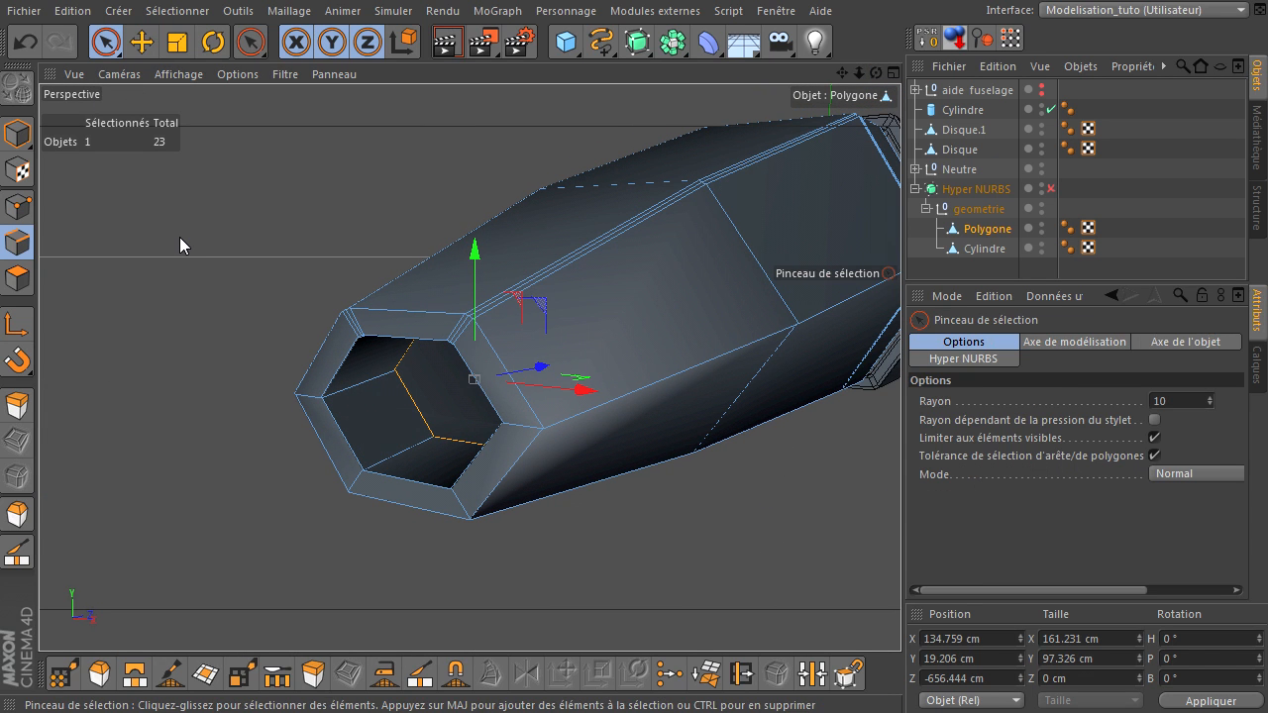
{"action": "left_click", "coordinate": [179, 237]}
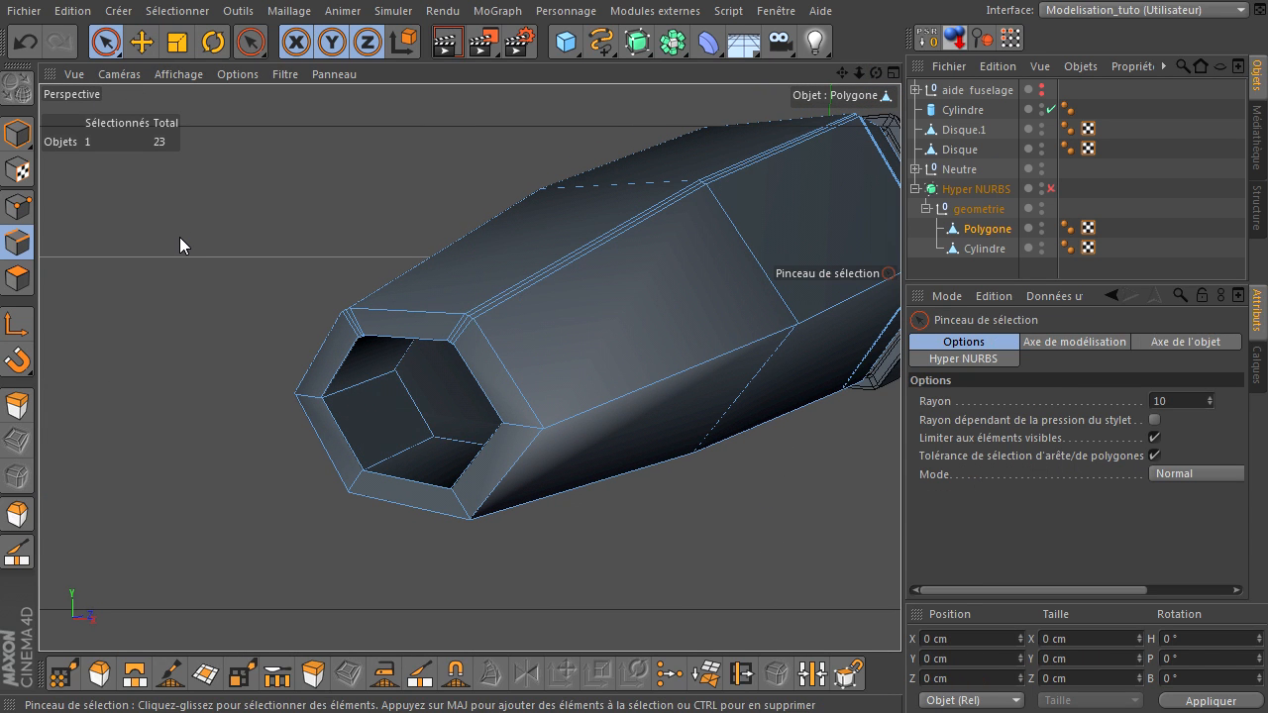
{"action": "left_click", "coordinate": [1051, 188]}
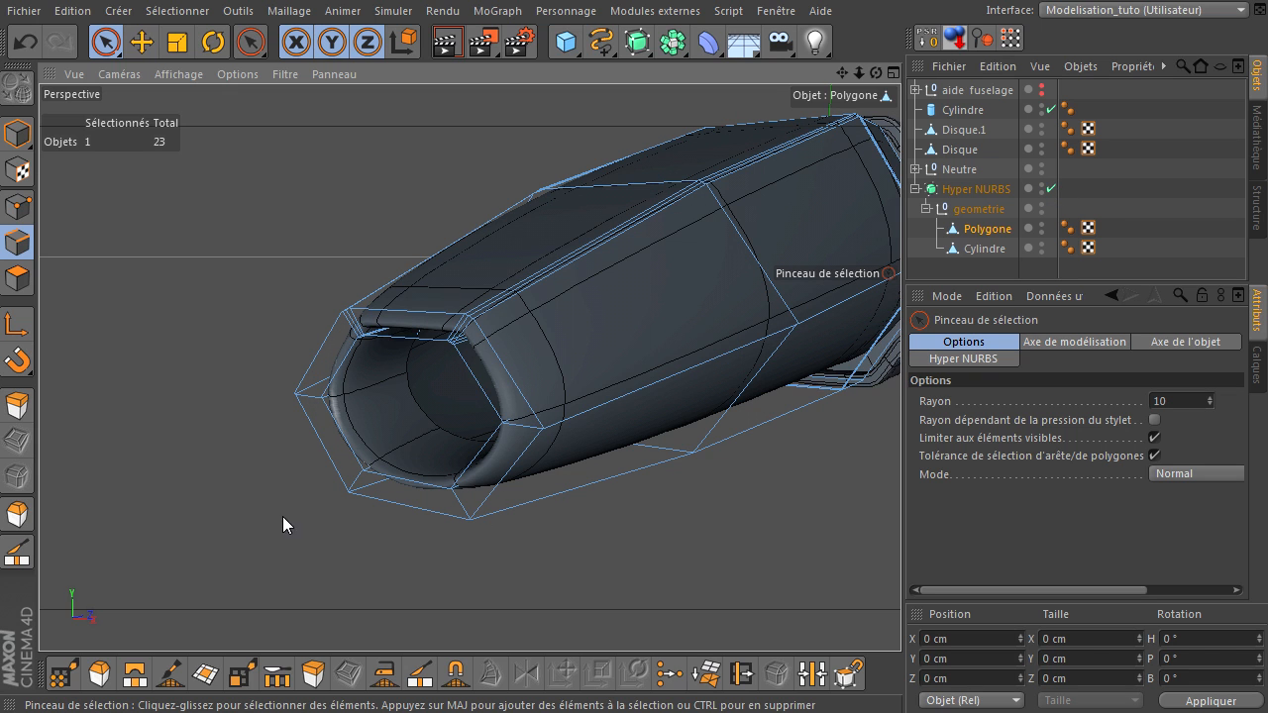
{"action": "left_click", "coordinate": [447, 42]}
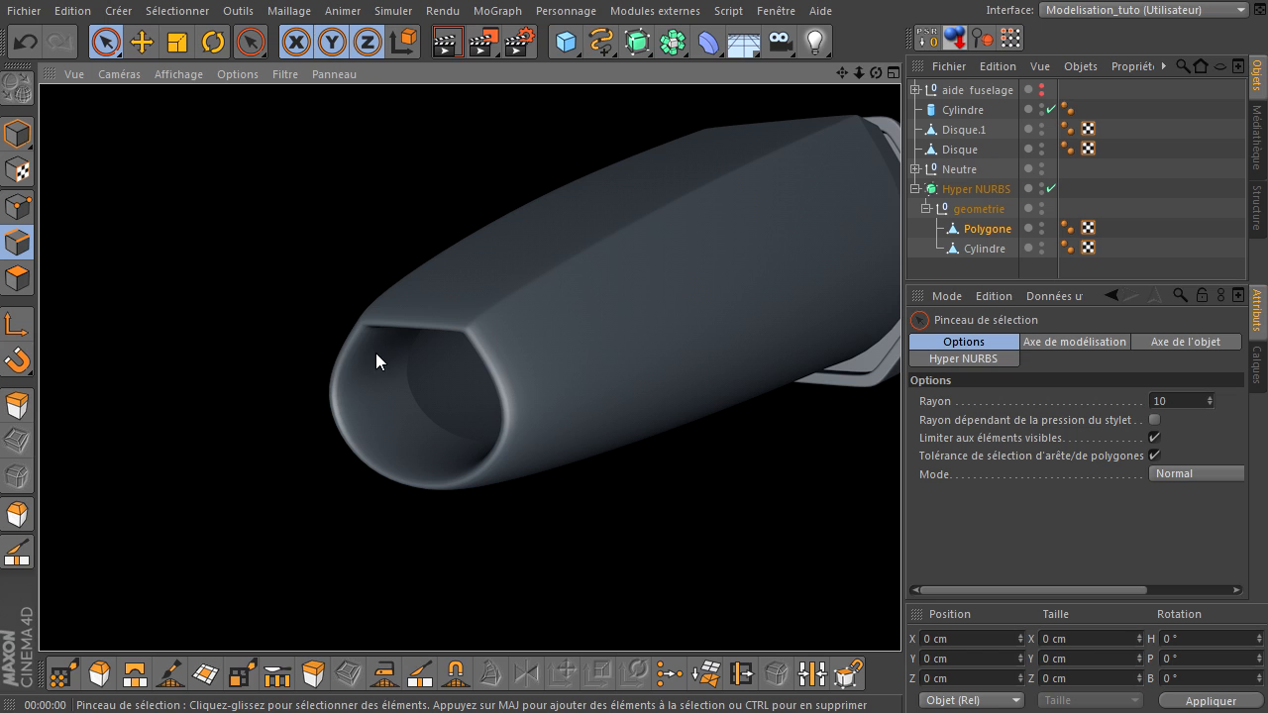
{"action": "left_click", "coordinate": [1051, 188]}
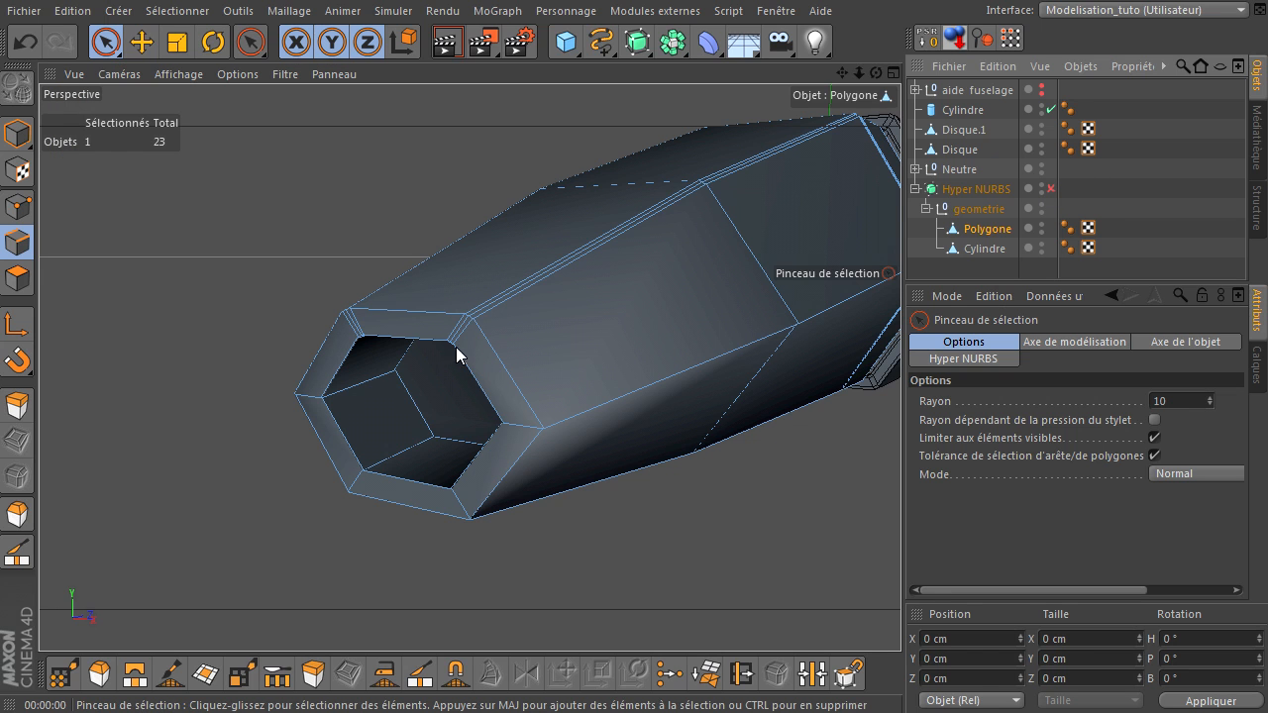
- Cut a crosswise edge loop around the fuselage's tip section with the Knife in loop mode at an 80 % offset
{"action": "left_click", "coordinate": [14, 283]}
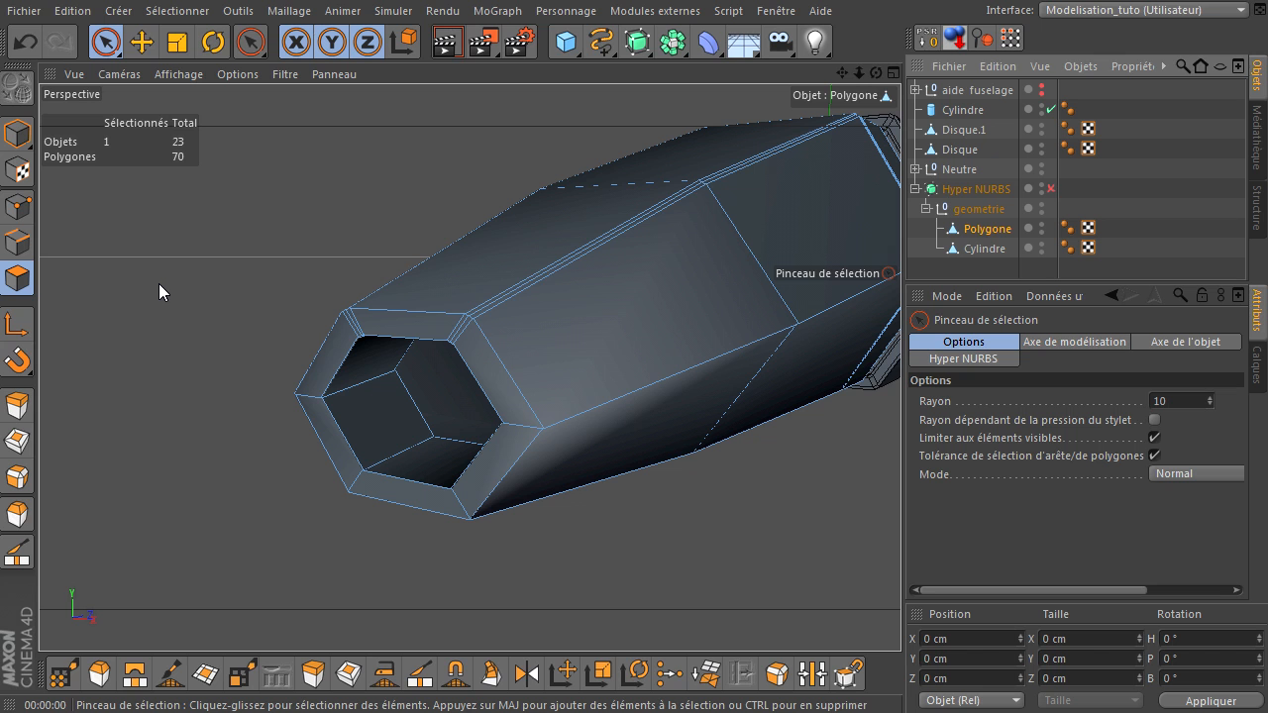
{"action": "key", "text": "k"}
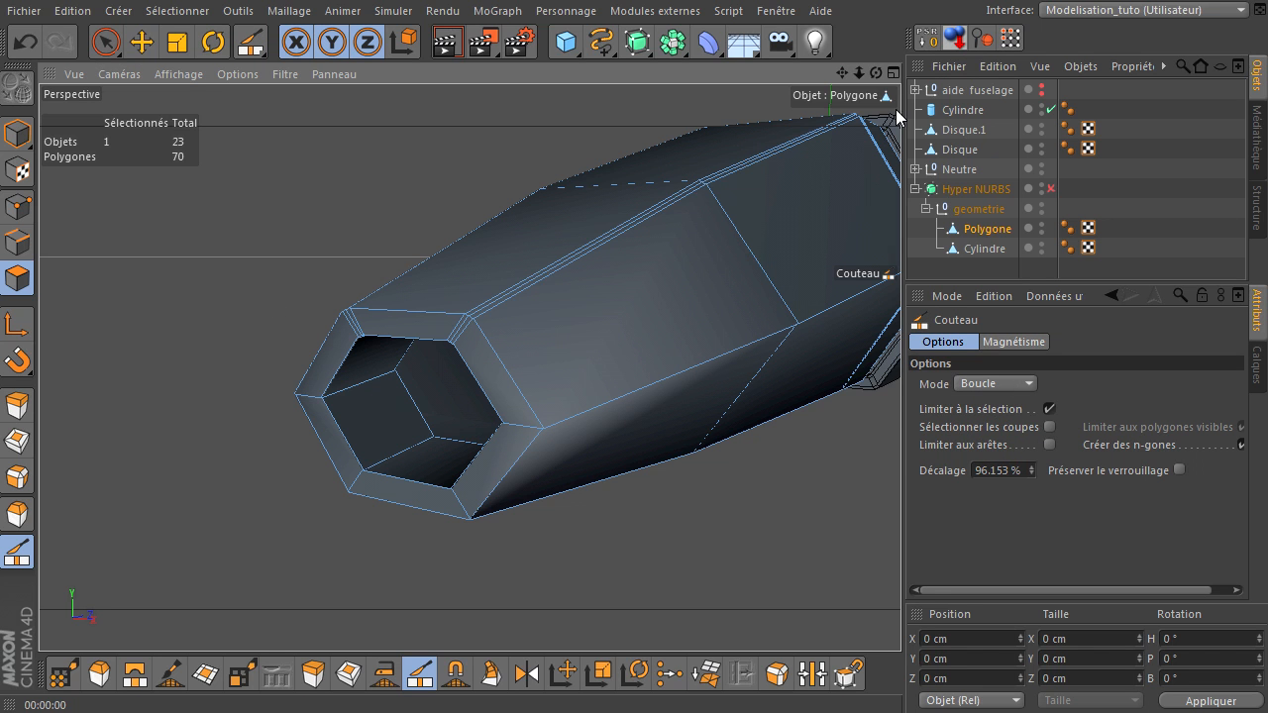
{"action": "left_click_drag", "start_coordinate": [877, 70], "coordinate": [916, 491]}
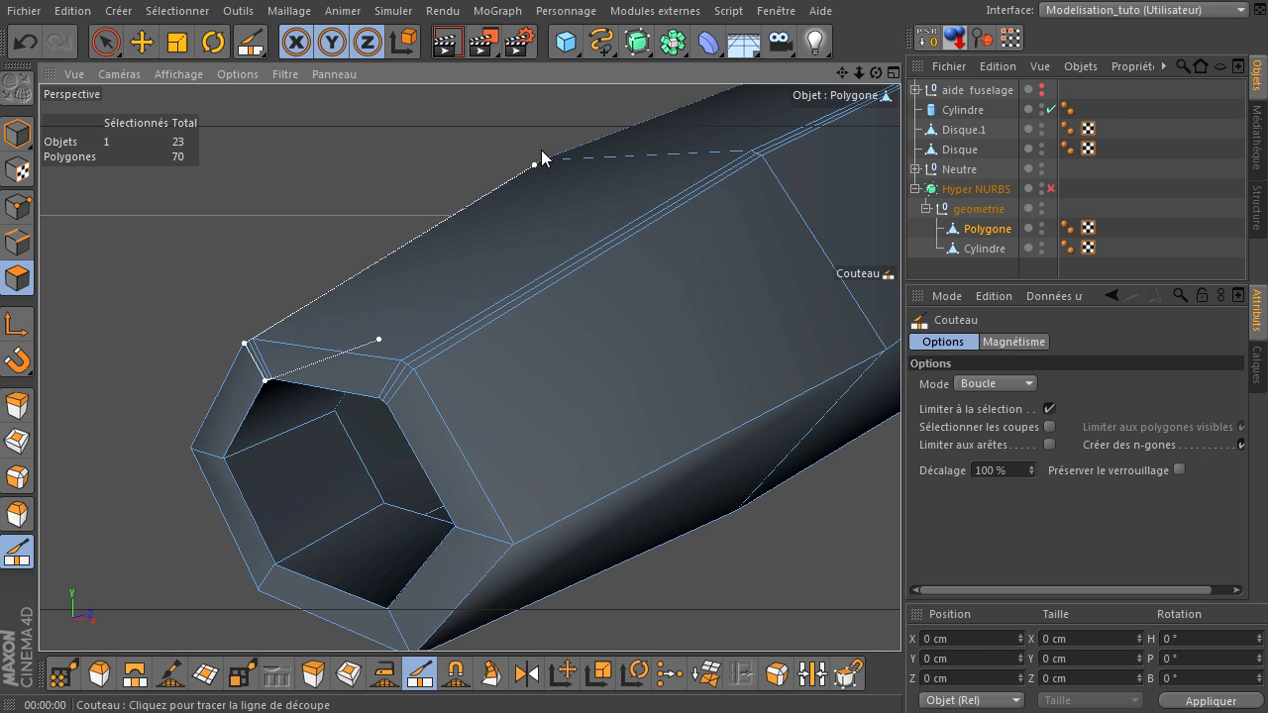
{"action": "left_click_drag", "start_coordinate": [842, 72], "coordinate": [477, 307]}
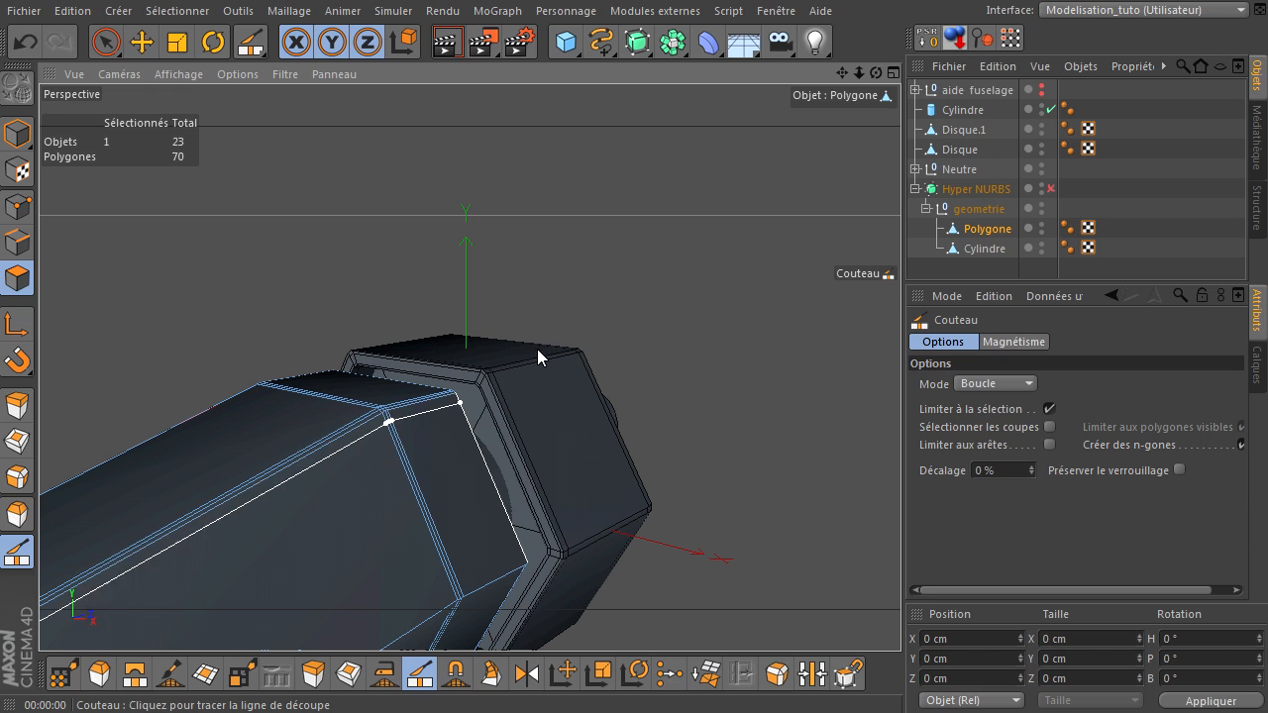
{"action": "left_click_drag", "start_coordinate": [841, 72], "coordinate": [901, 490]}
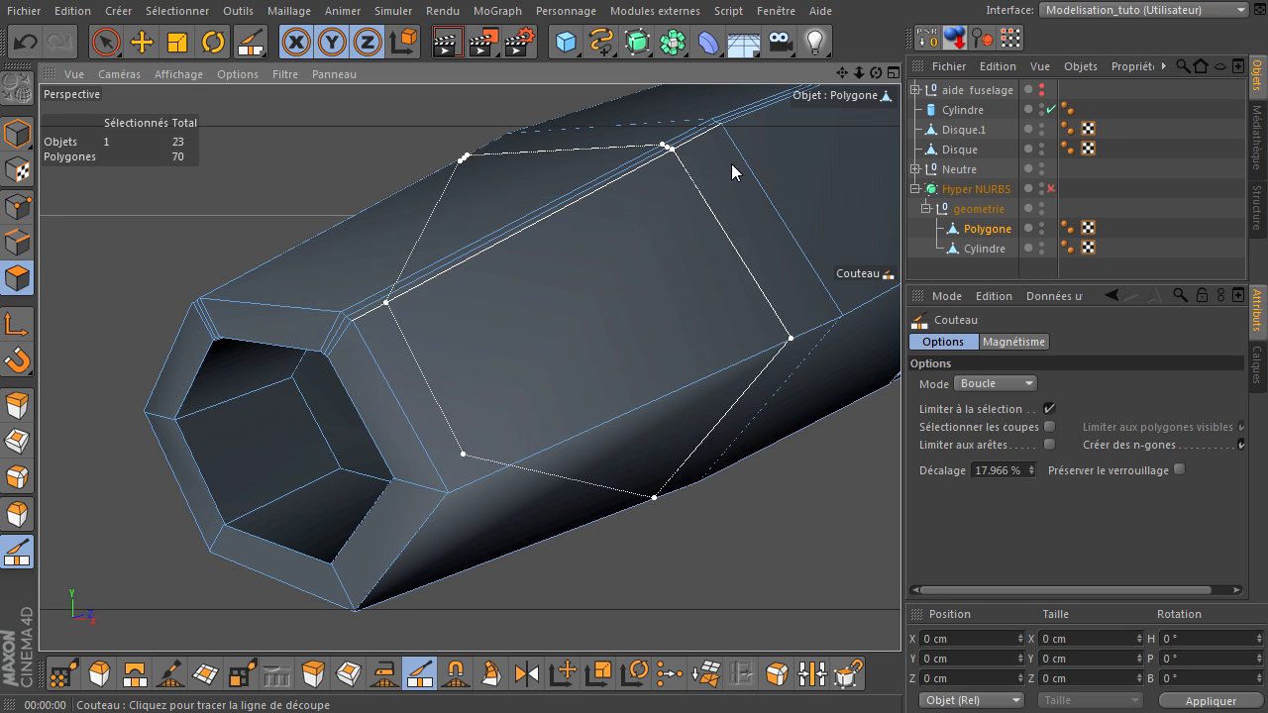
{"action": "left_click_drag", "start_coordinate": [874, 69], "coordinate": [871, 416]}
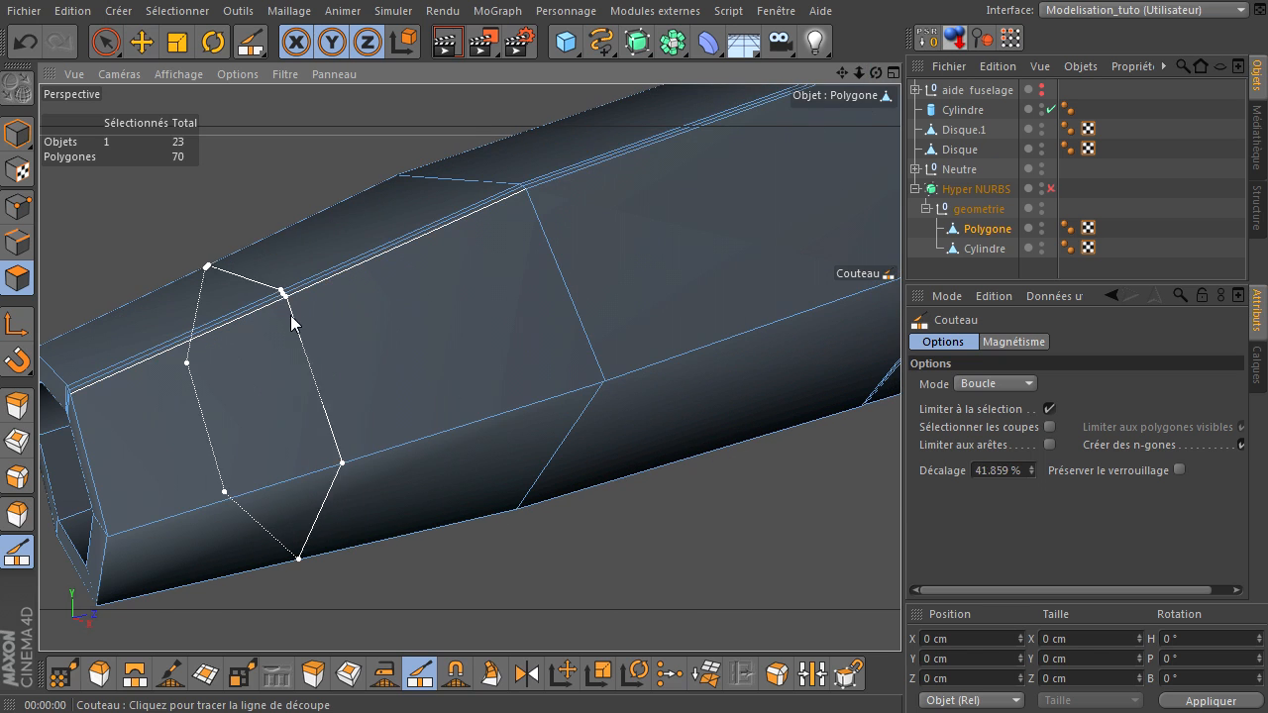
{"action": "left_click_drag", "start_coordinate": [840, 72], "coordinate": [958, 510]}
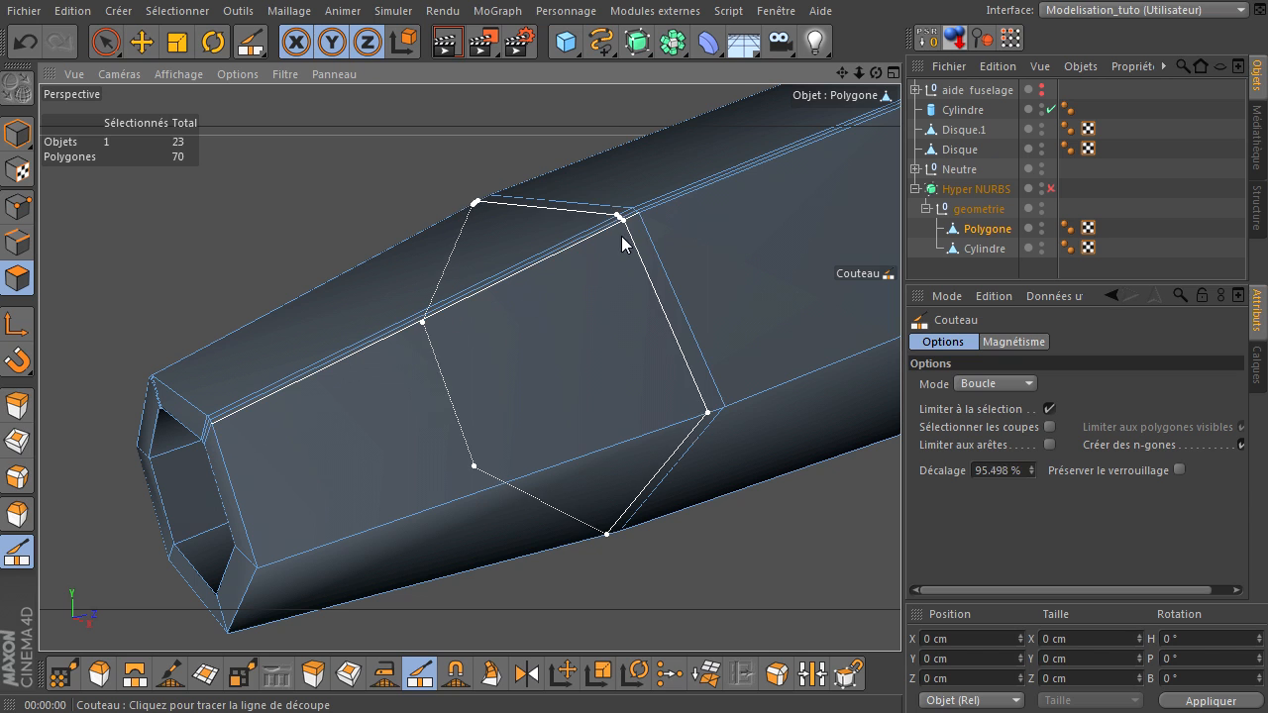
{"action": "left_click", "coordinate": [582, 272]}
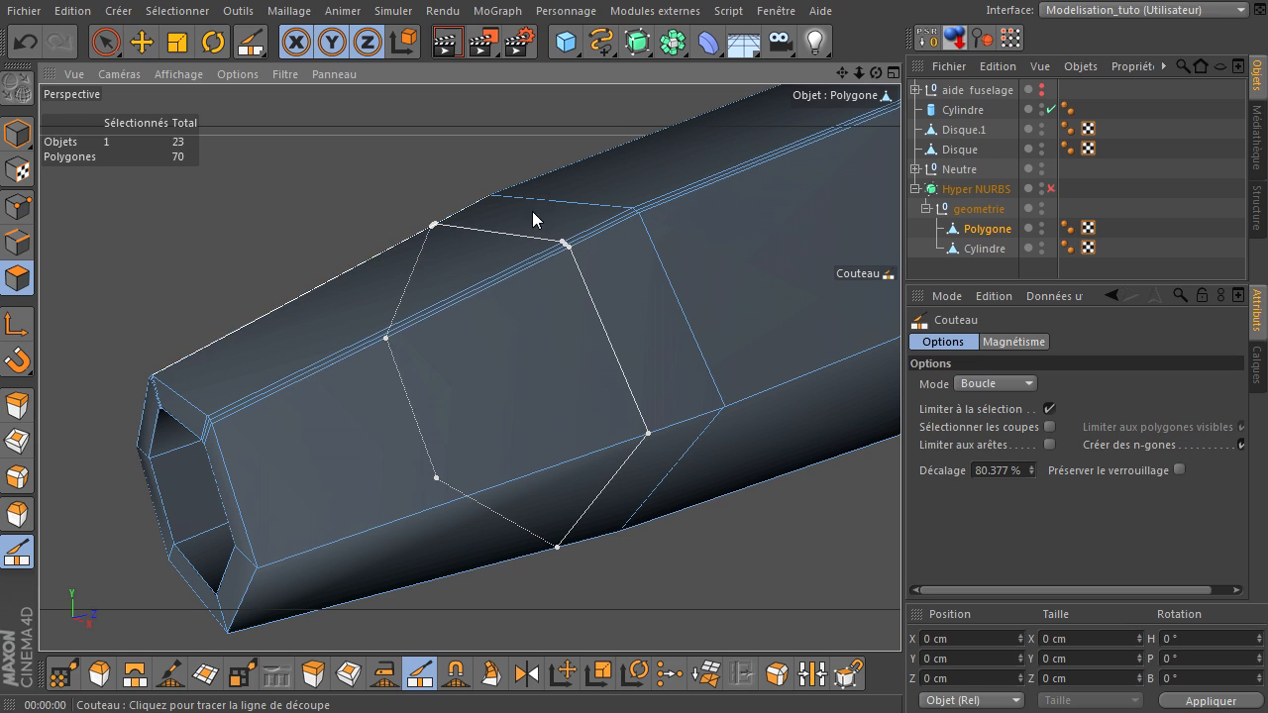
{"action": "double_click", "coordinate": [1019, 470]}
{"action": "type", "text": "80"}
{"action": "key", "text": "Return"}
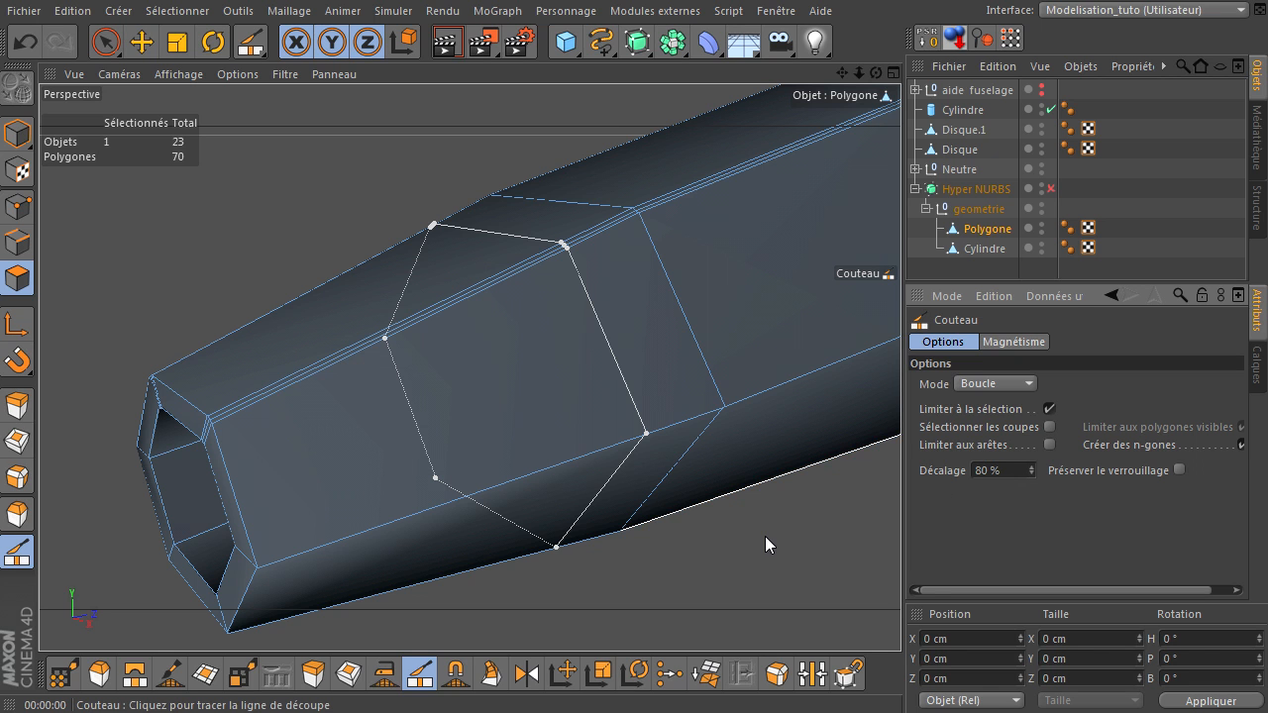
{"action": "left_click", "coordinate": [699, 415]}
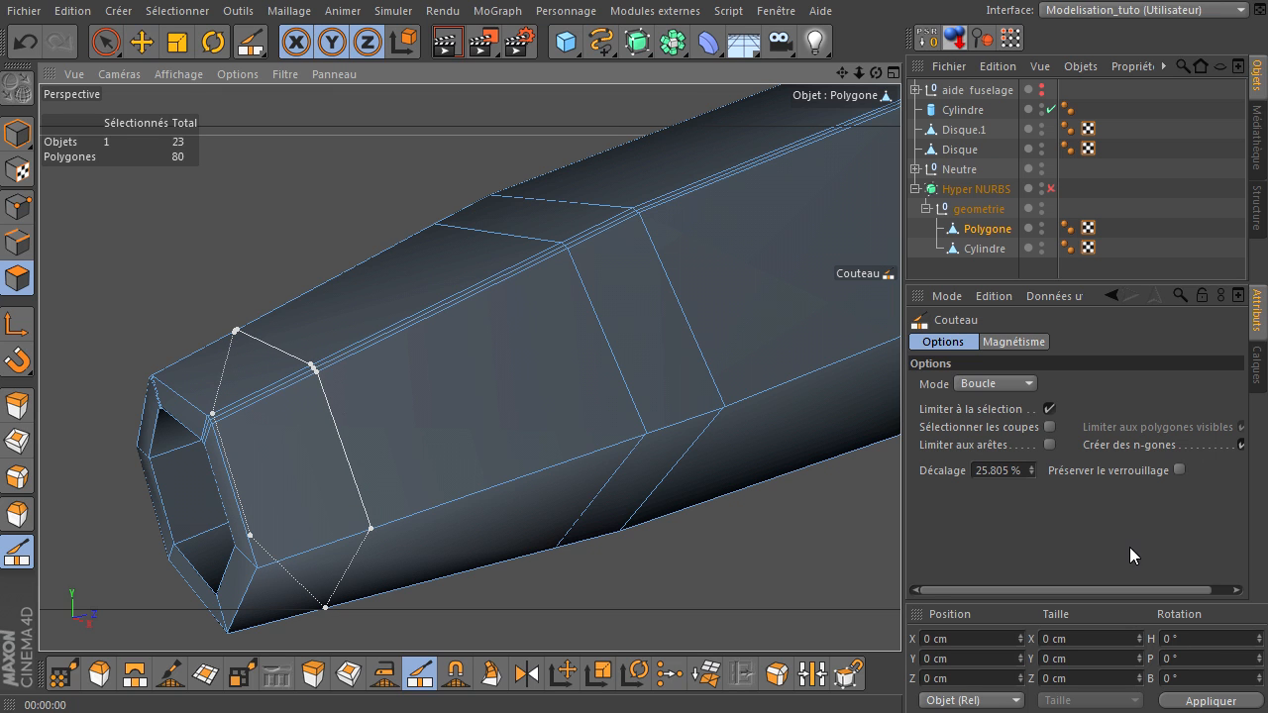
- Set up a second Knife loop cut close to the open tip at a 20 % offset
{"action": "left_click", "coordinate": [1014, 465]}
{"action": "type", "text": "20"}
{"action": "key", "text": "Return"}
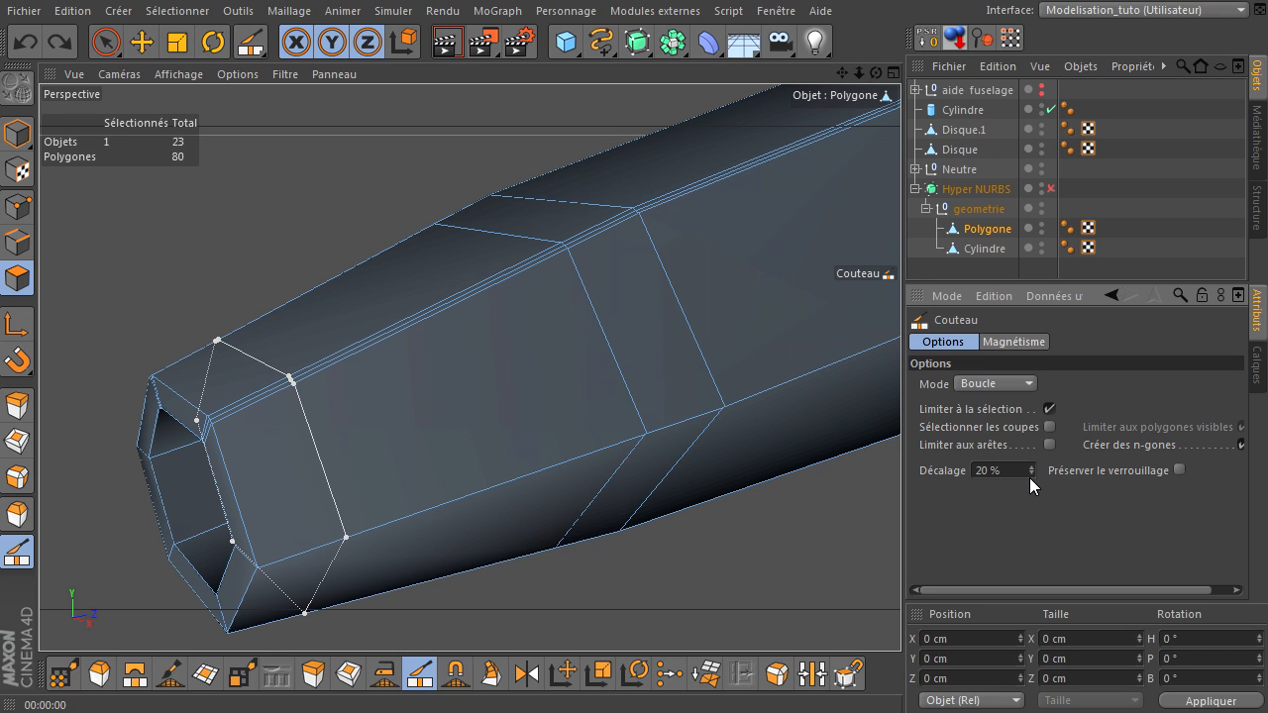
- Undo the loop cuts on the tip section and leave the Hyper NURBS disabled
{"action": "key", "text": "ctrl+z"}
{"action": "key", "text": "ctrl+z"}
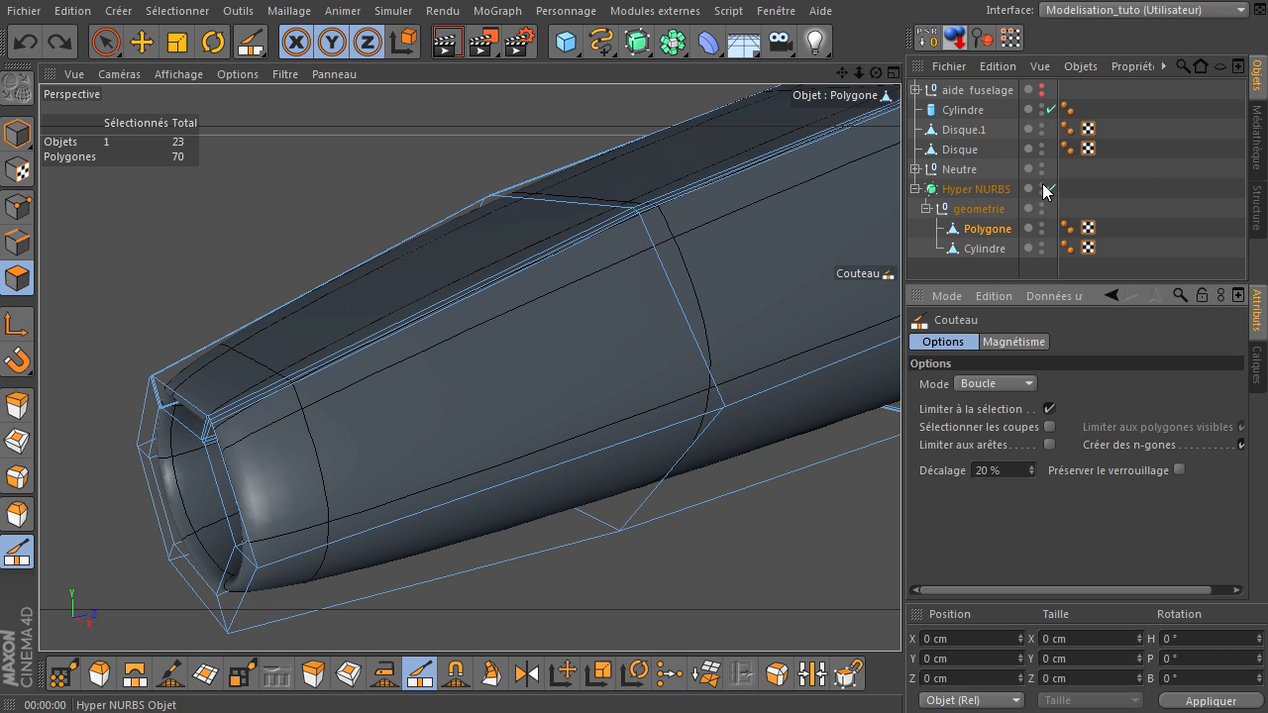
{"action": "left_click", "coordinate": [1051, 187]}
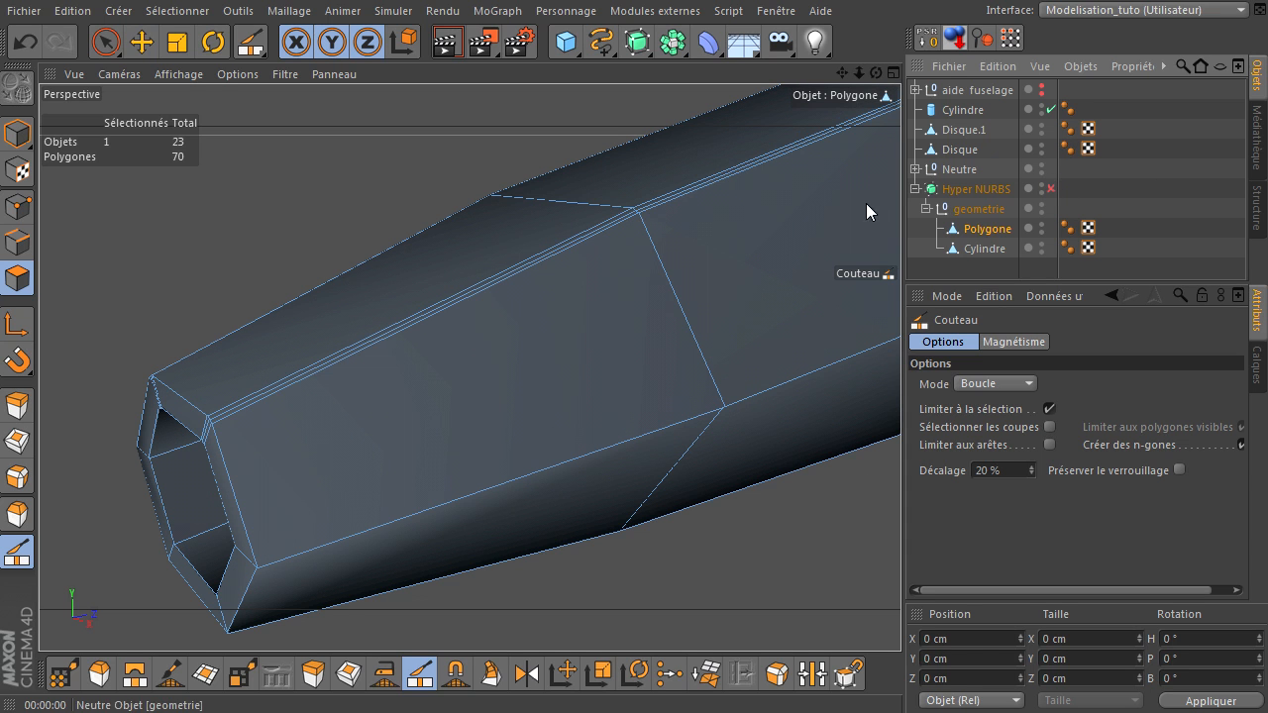
- Ring-select the lengthwise edges of the fuselage's tip section in edge mode
{"action": "left_click", "coordinate": [893, 73]}
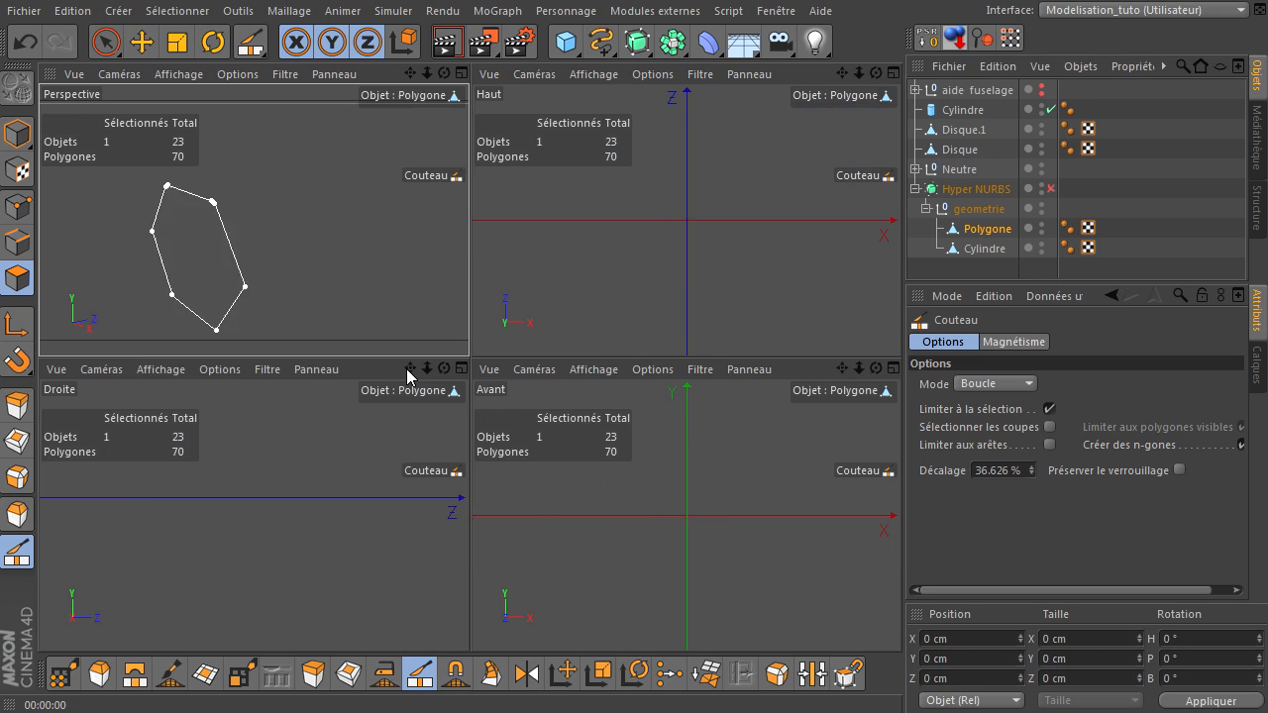
{"action": "middle_click", "coordinate": [443, 299]}
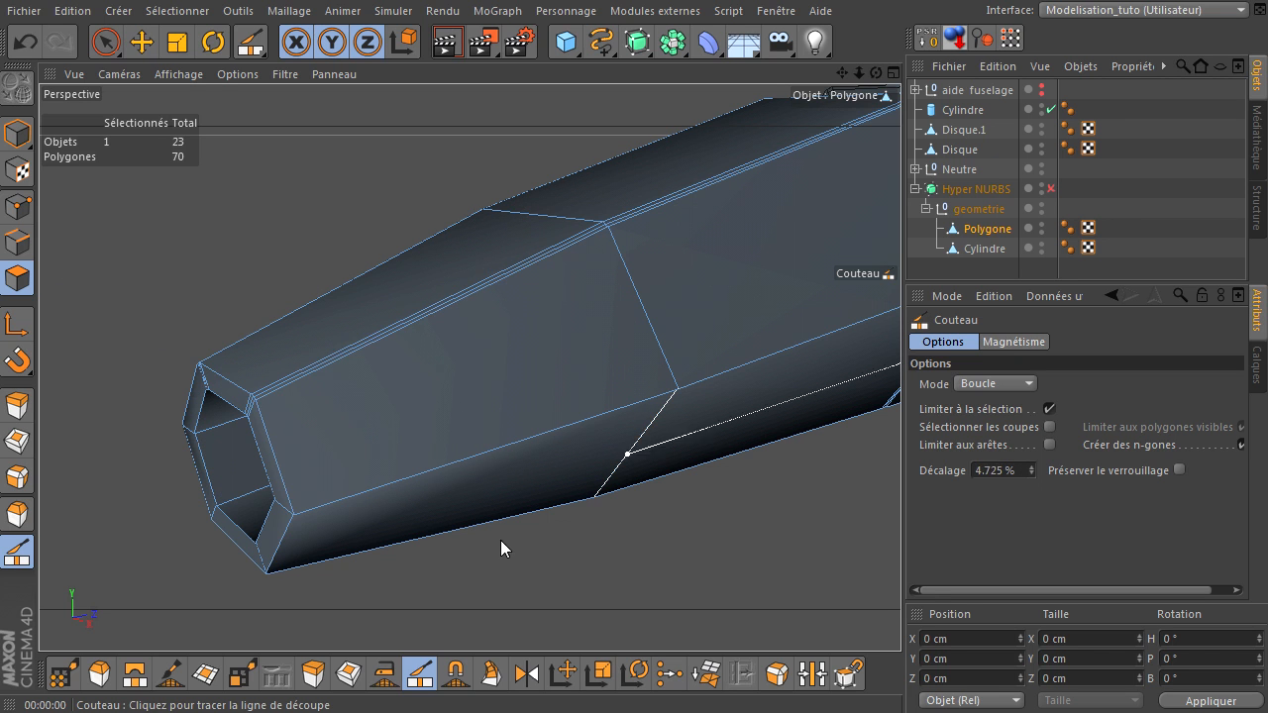
{"action": "left_click", "coordinate": [106, 42]}
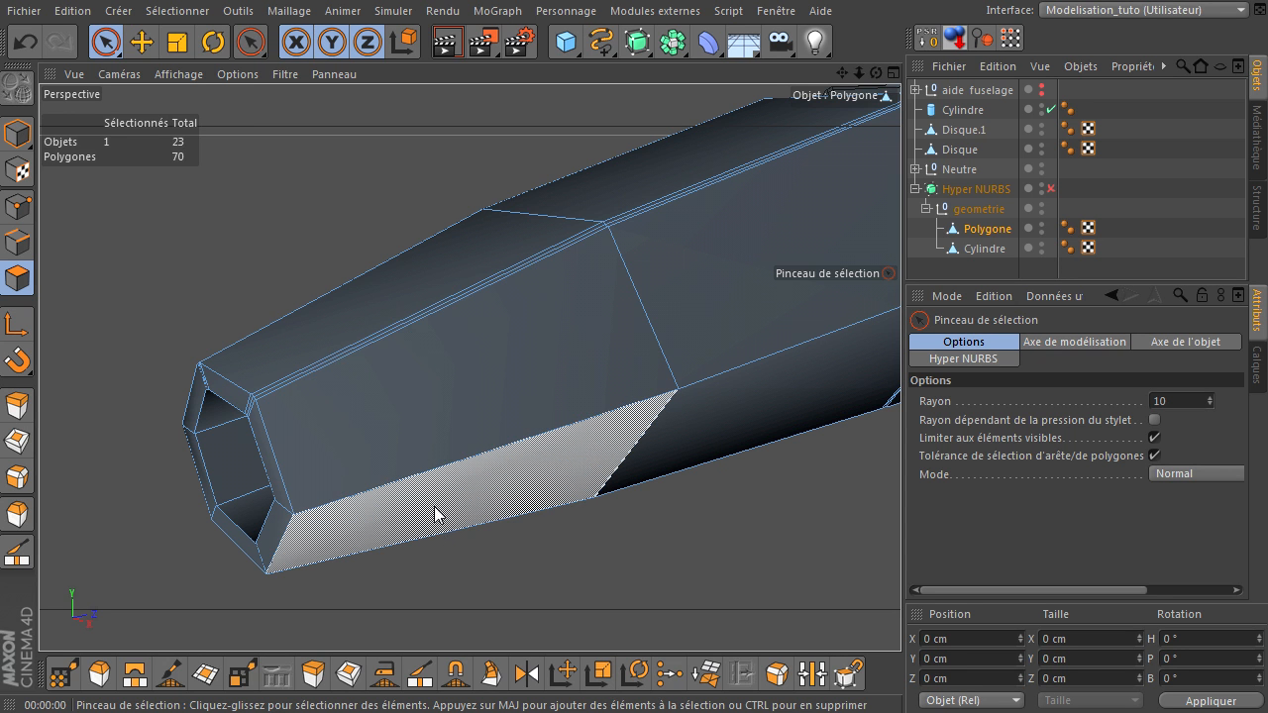
{"action": "left_click", "coordinate": [17, 242]}
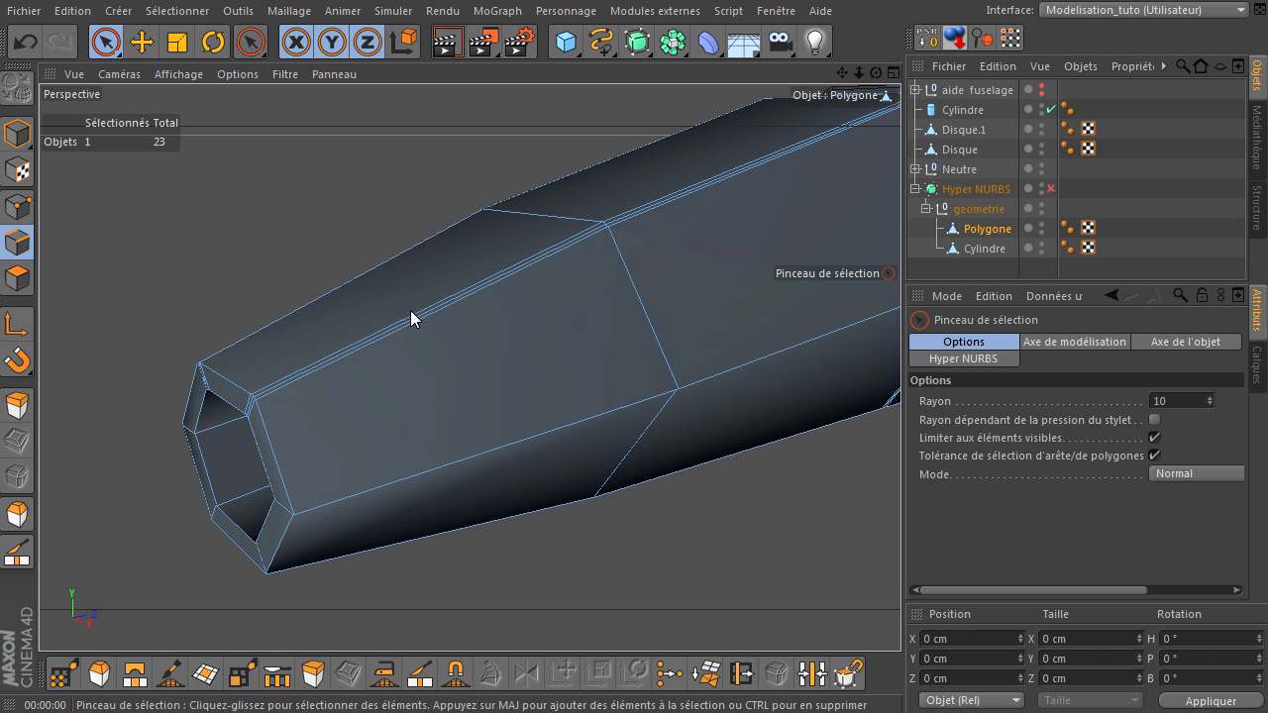
{"action": "key", "text": "u"}
{"action": "key", "text": "b"}
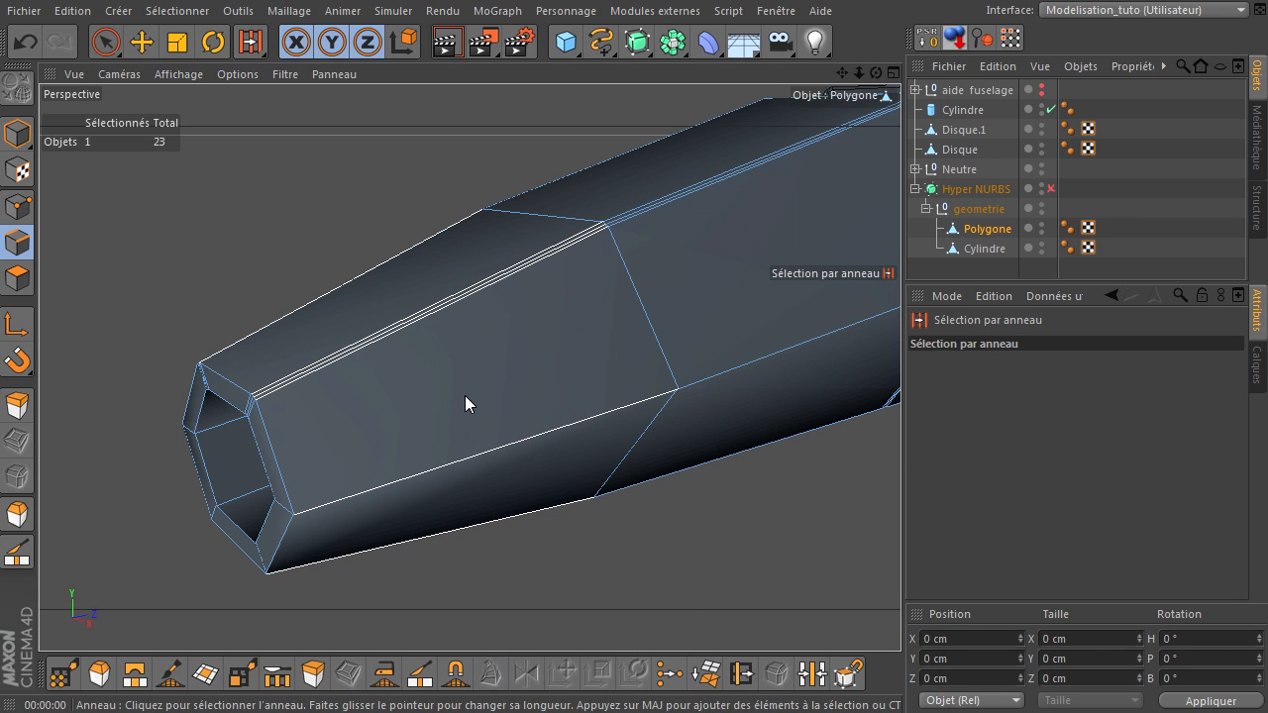
{"action": "left_click", "coordinate": [427, 300]}
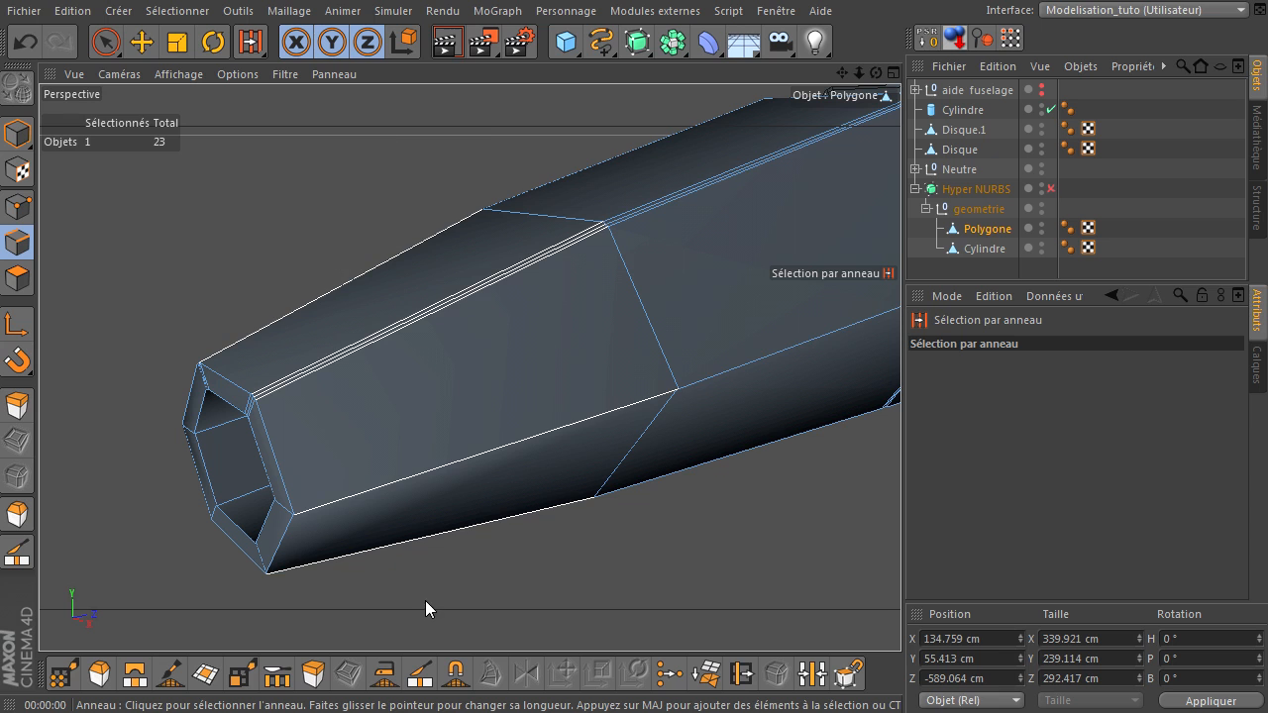
- Connect the selected lengthwise edges to insert a crosswise edge loop midway along the tip section
{"action": "left_click", "coordinate": [178, 11]}
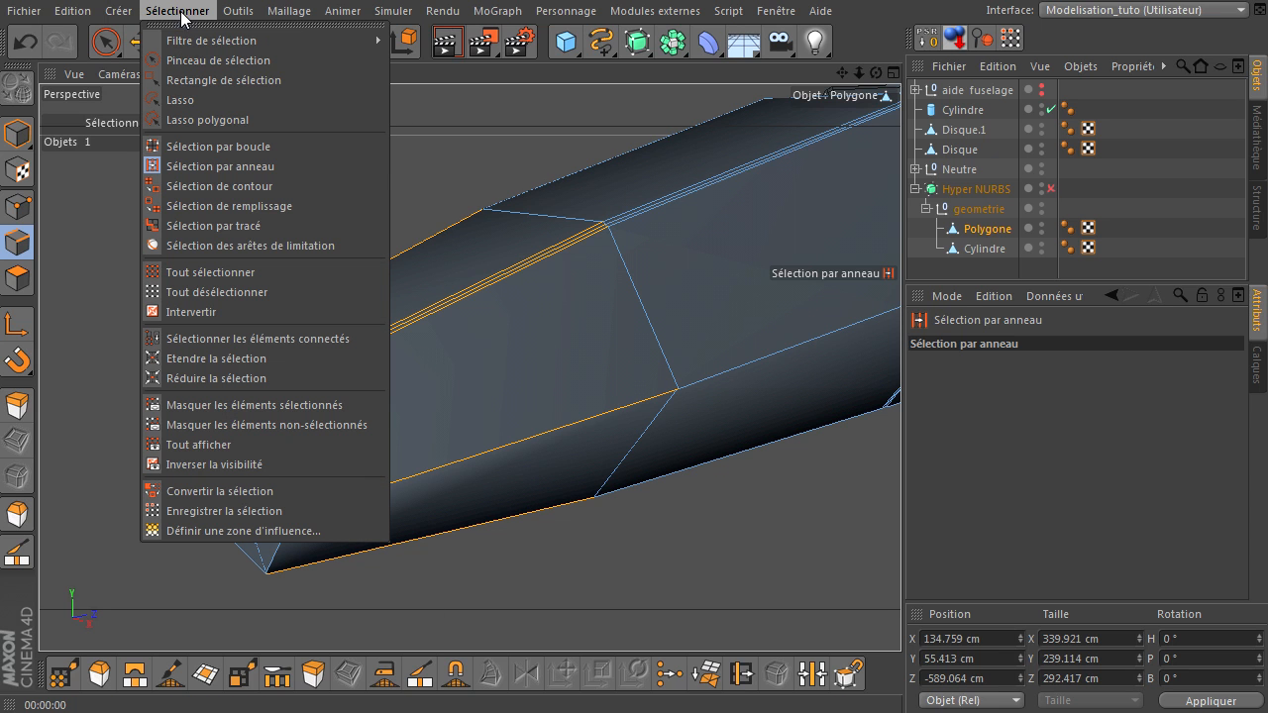
{"action": "left_click", "coordinate": [160, 12]}
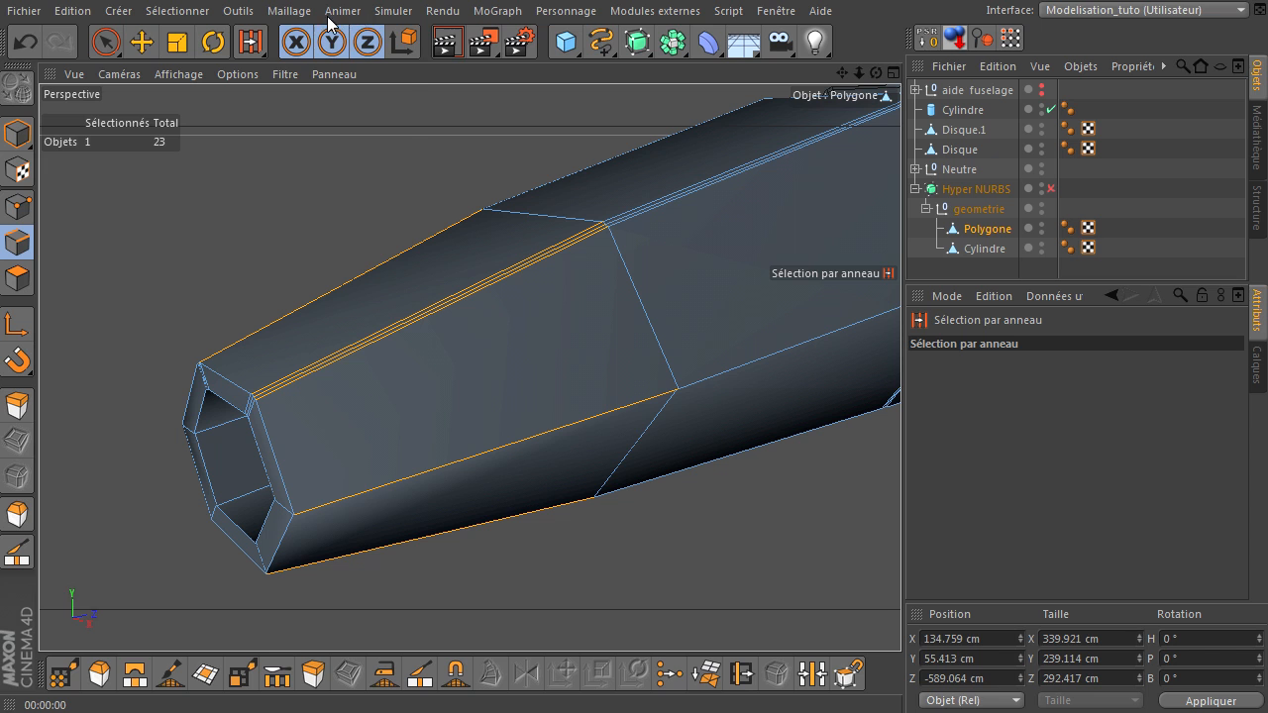
{"action": "left_click", "coordinate": [297, 12]}
{"action": "mouse_move", "coordinate": [300, 61]}
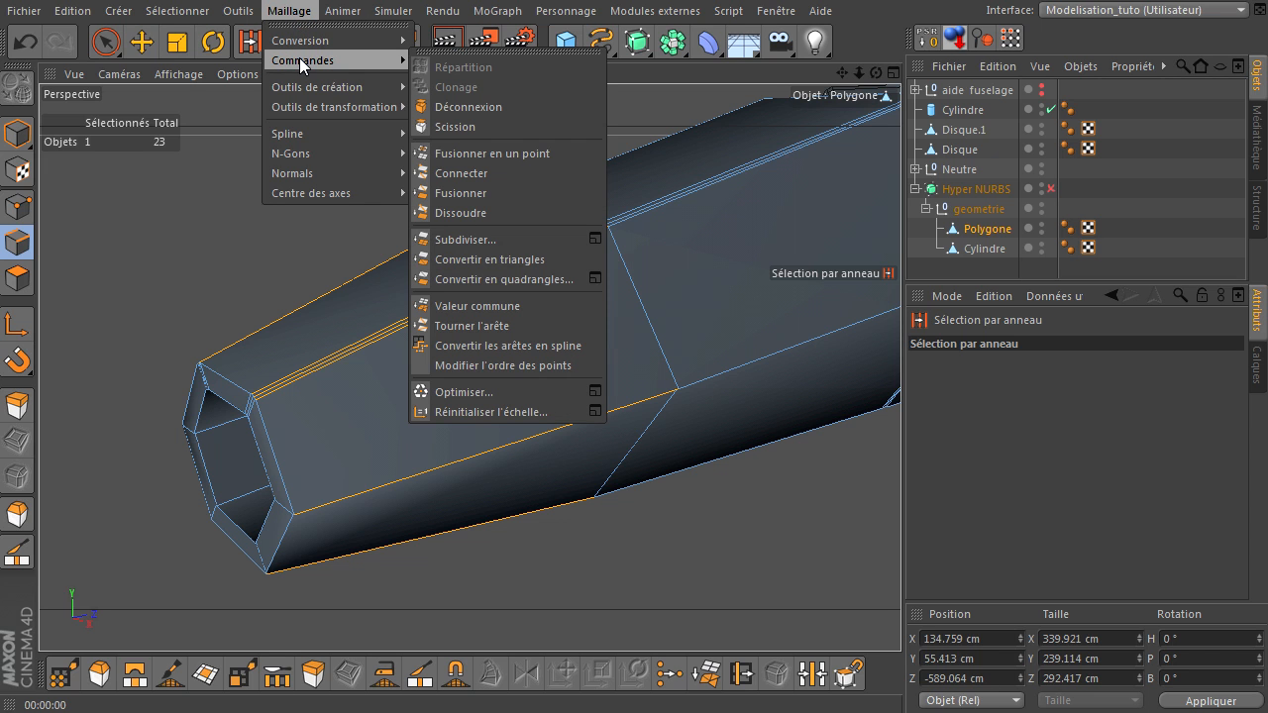
{"action": "left_click", "coordinate": [469, 175]}
- Loop-select the inserted crosswise edges in the middle of the tip section
{"action": "left_click", "coordinate": [352, 278], "text": "shift"}
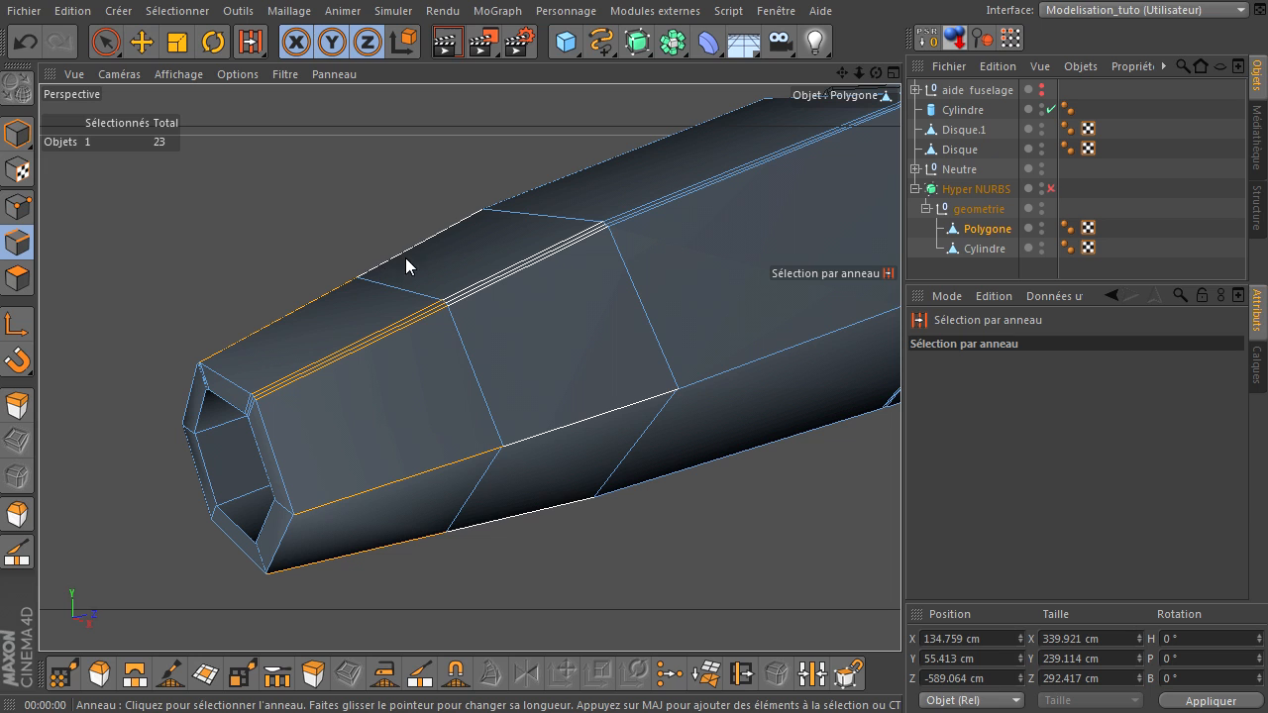
{"action": "left_click", "coordinate": [405, 257]}
{"action": "left_click", "coordinate": [466, 425], "text": "shift"}
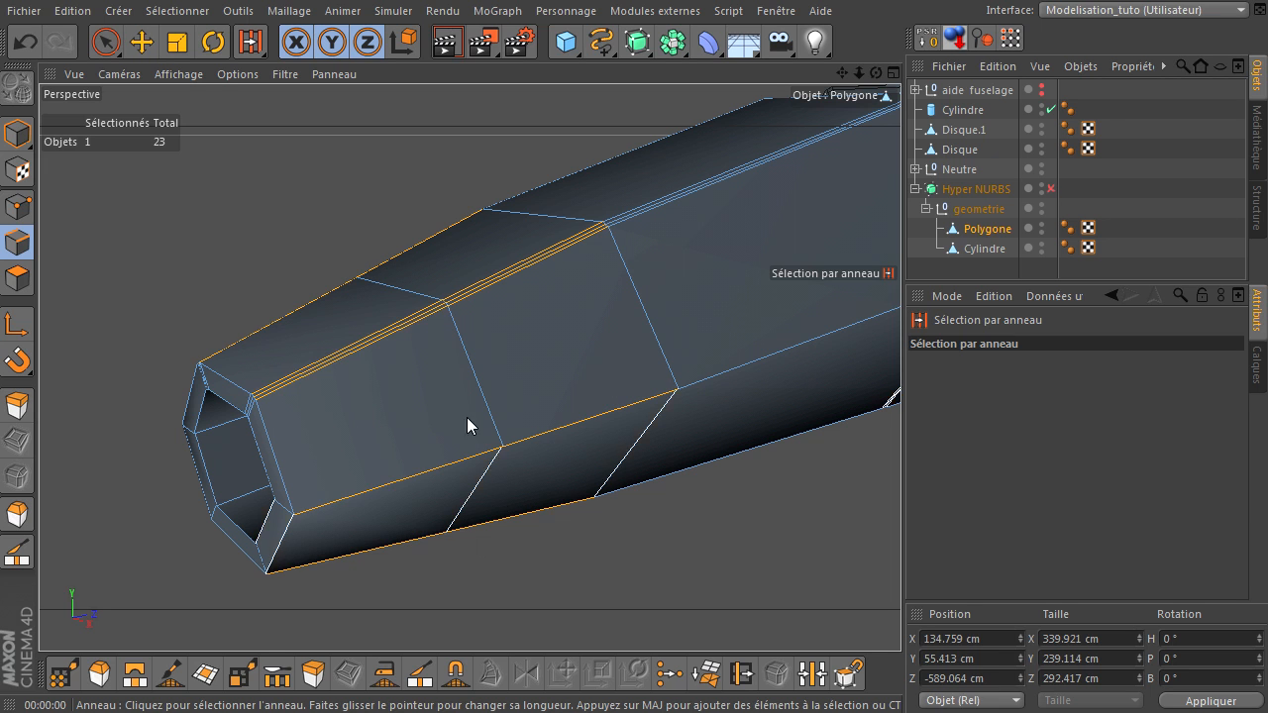
{"action": "key", "text": "u"}
{"action": "key", "text": "l"}
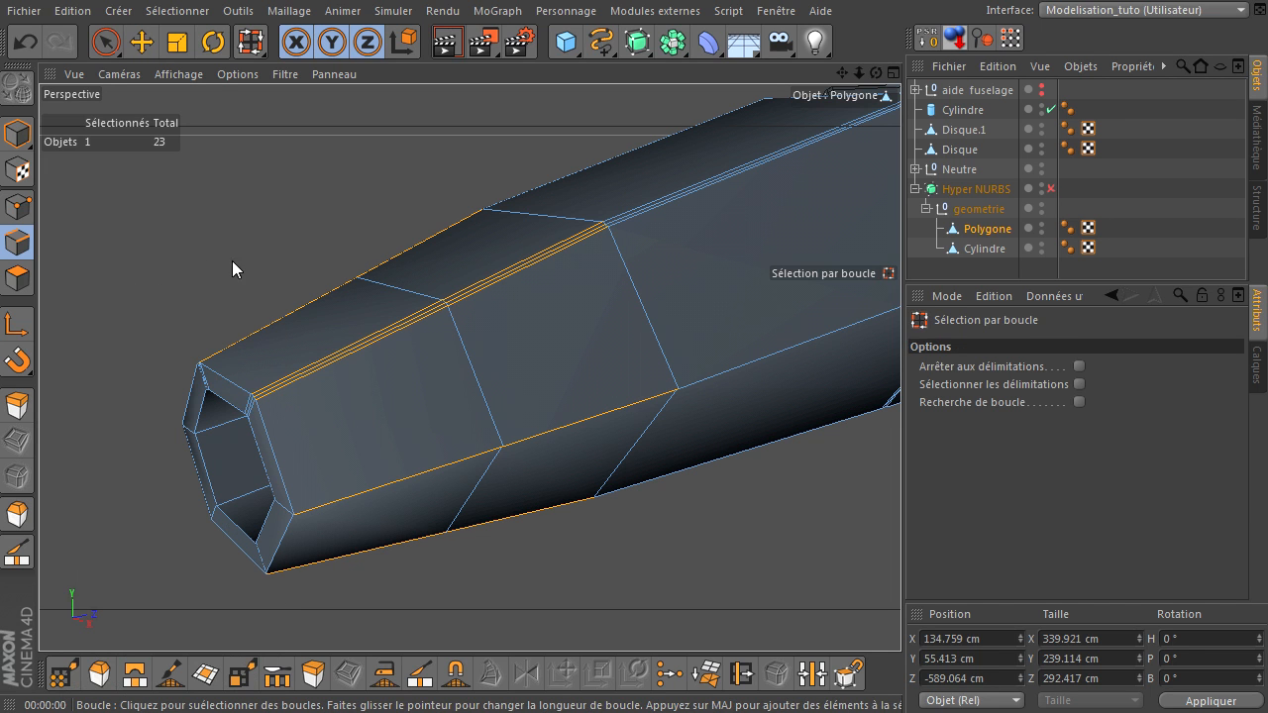
{"action": "left_click", "coordinate": [473, 370]}
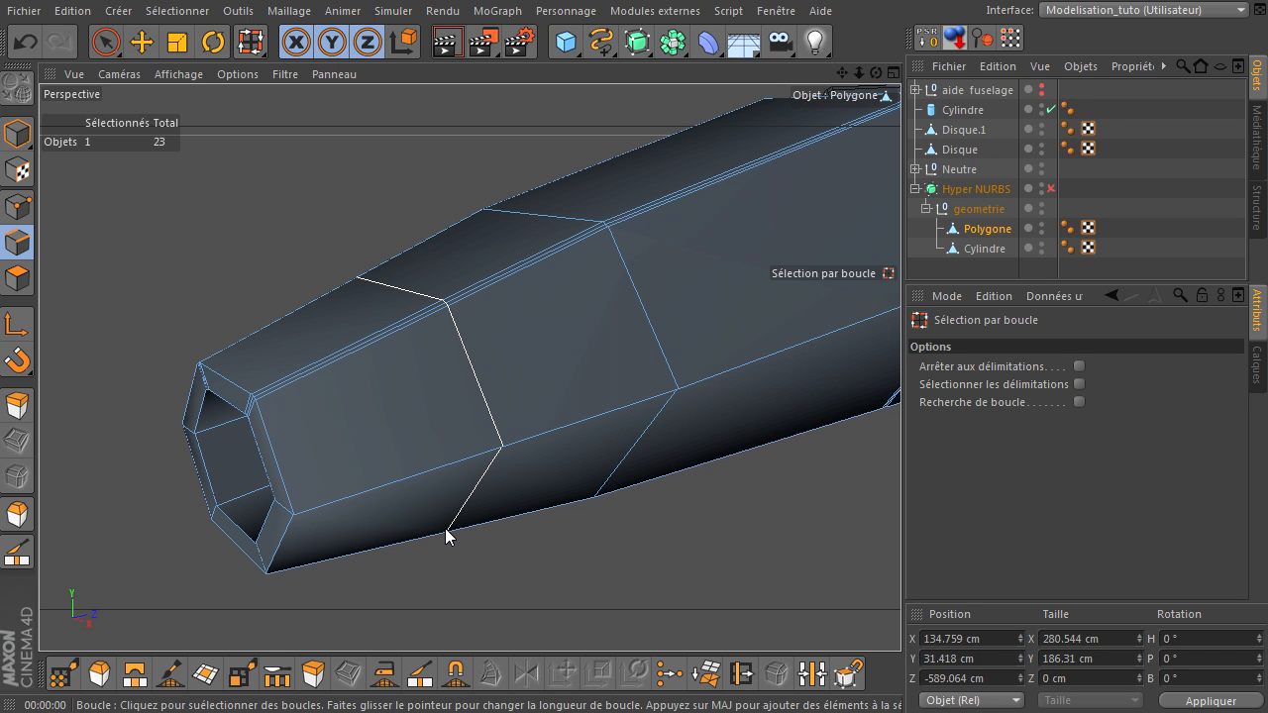
- Bevel the middle edge loop with an inner offset of 143.6 cm, spreading it toward both ends of the tip section
{"action": "key", "text": "m"}
{"action": "key", "text": "s"}
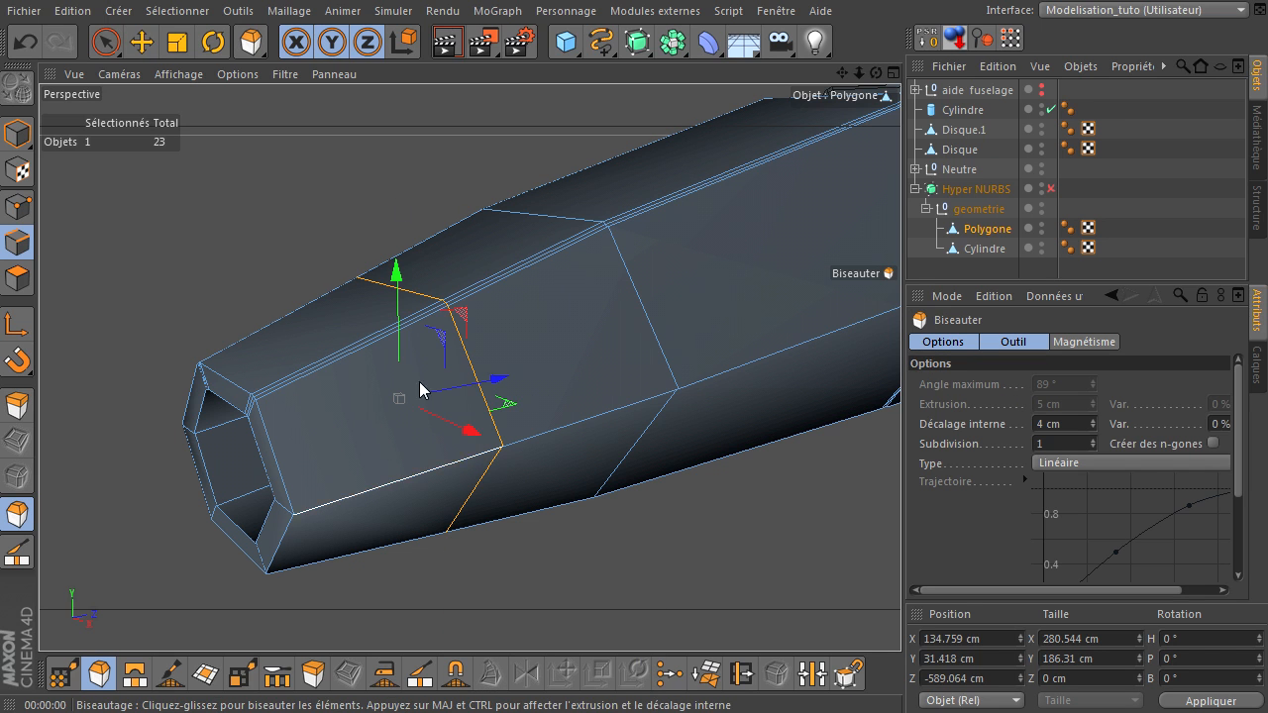
{"action": "left_click_drag", "start_coordinate": [375, 174], "coordinate": [900, 490]}
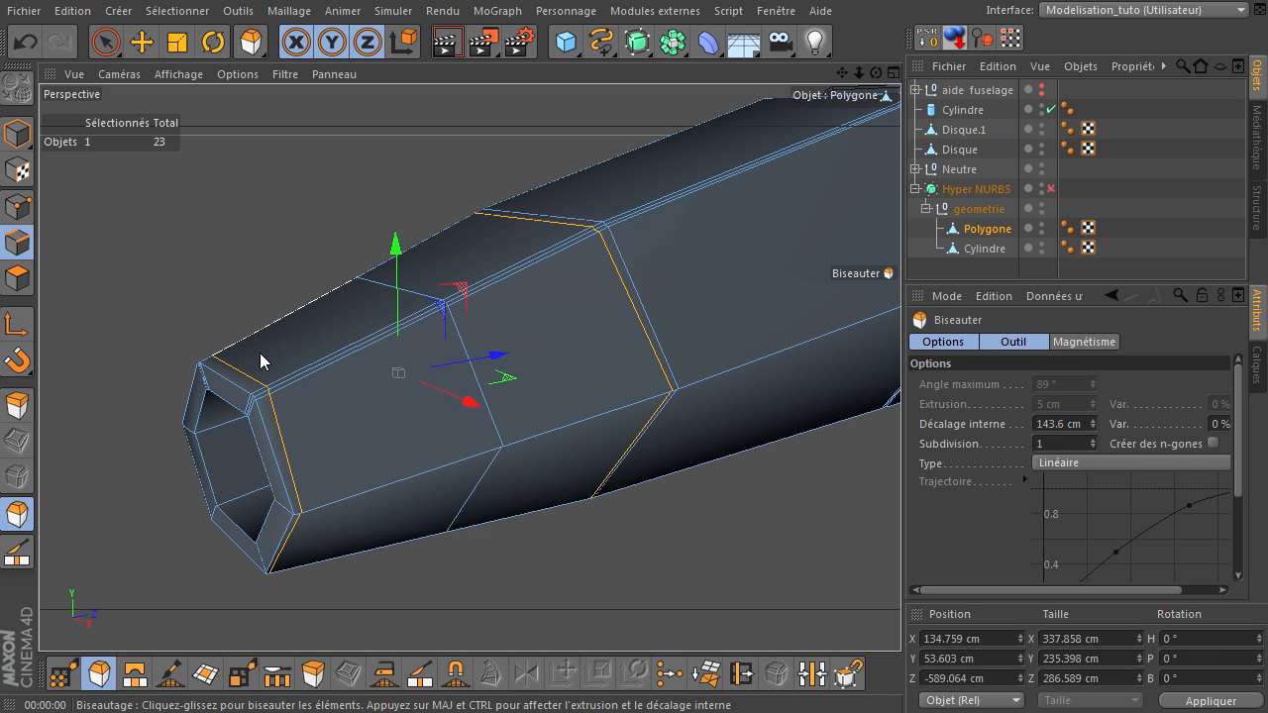
- Undo the bevel and the connected middle loop, and return to brush selection with no edges selected
{"action": "left_click", "coordinate": [473, 265]}
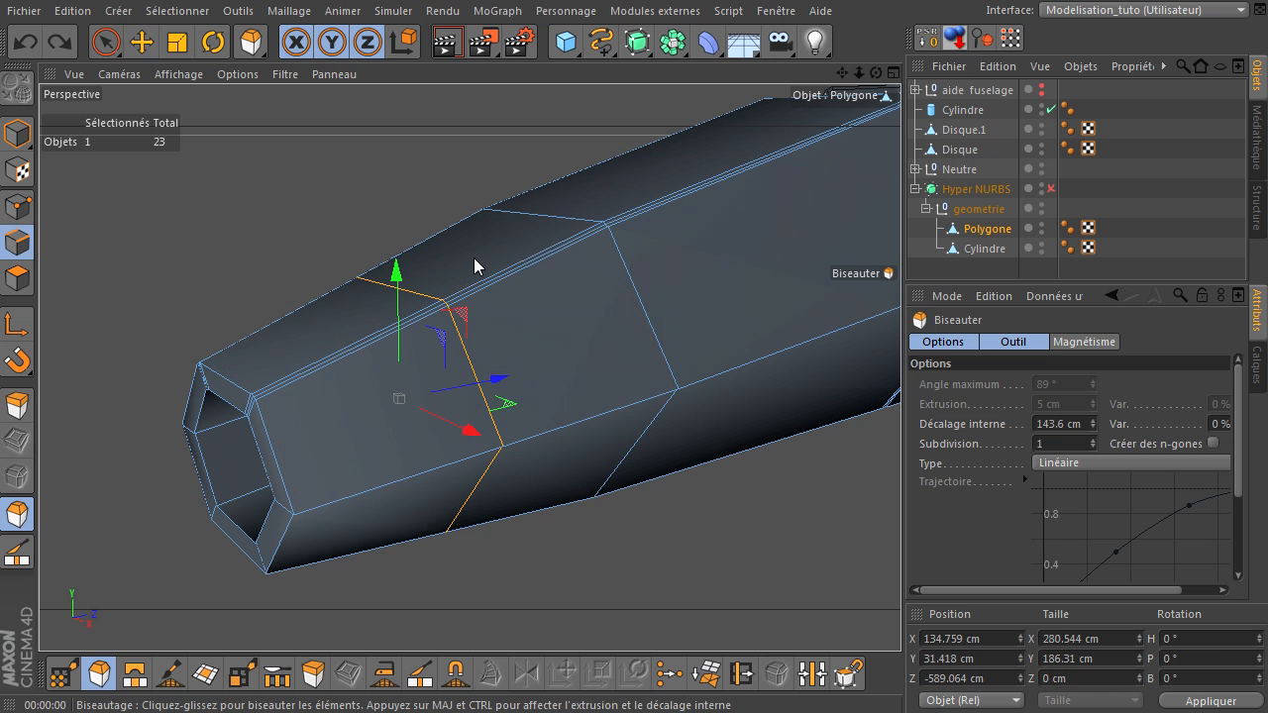
{"action": "left_click", "coordinate": [106, 41]}
{"action": "left_click", "coordinate": [152, 496]}
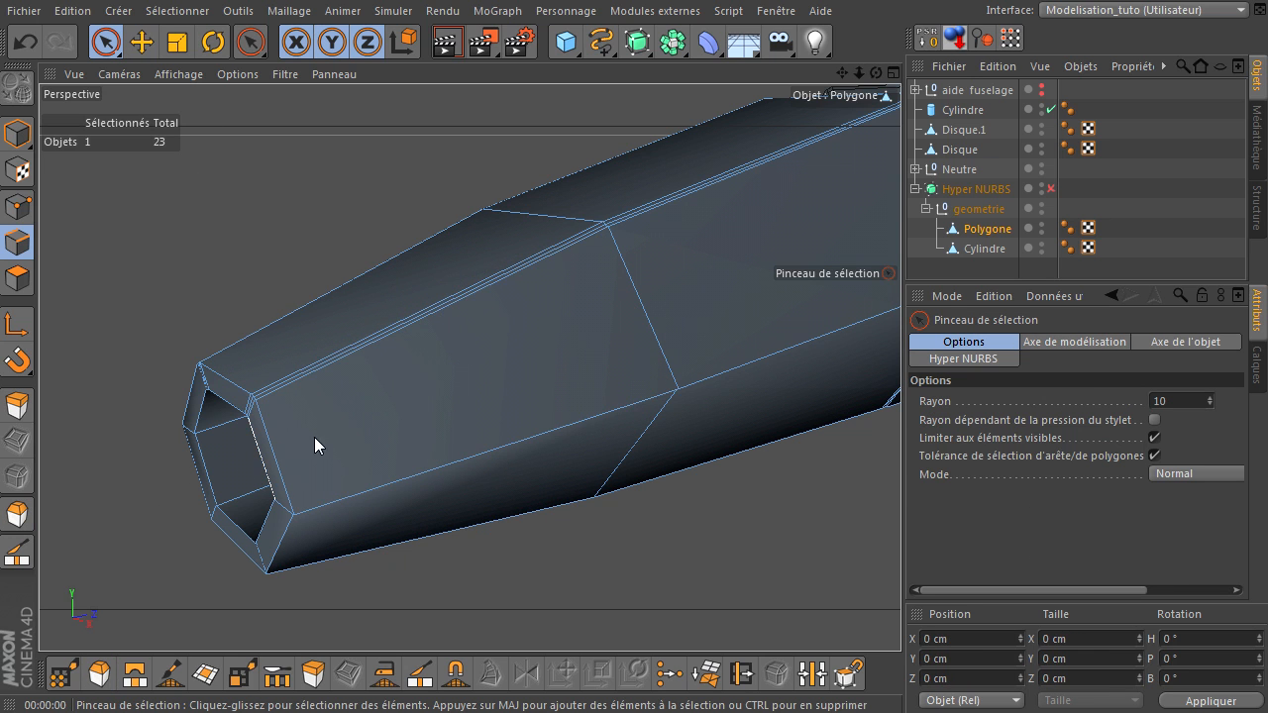
- Cut a crosswise loop around the tip section beside the open end, using the Knife in loop mode at a 98 % offset
{"action": "key", "text": "k"}
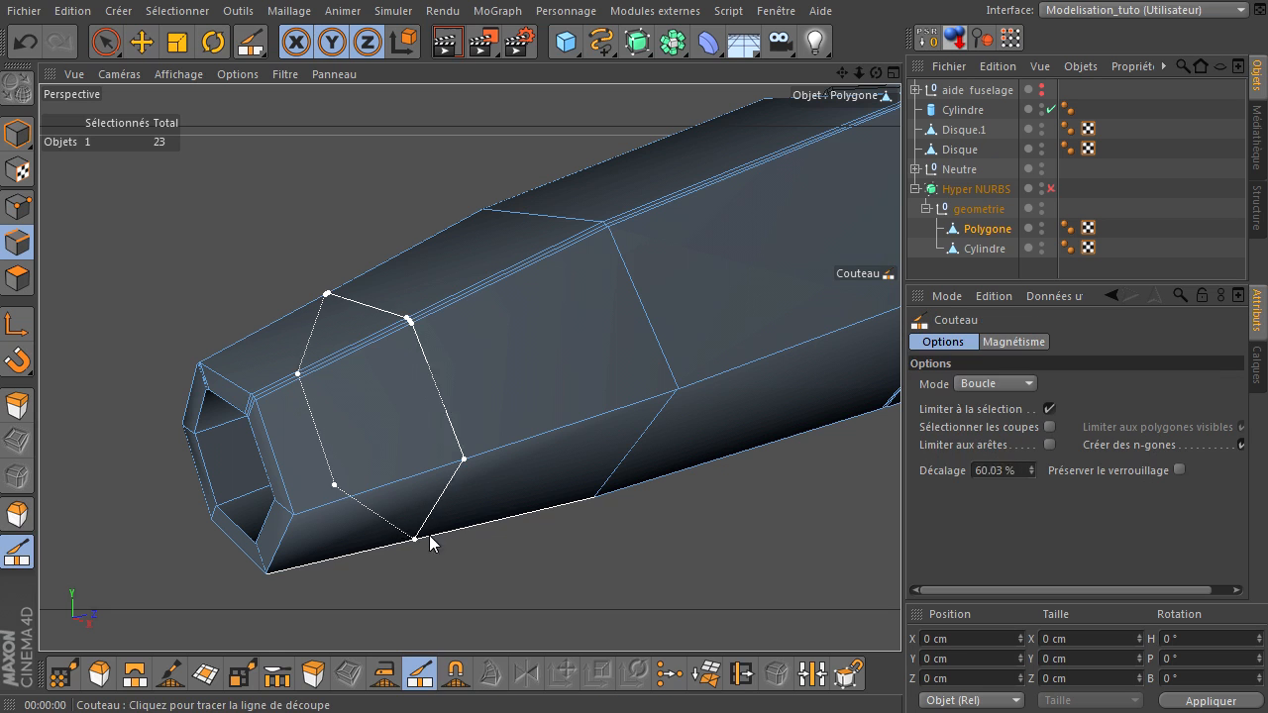
{"action": "left_click_drag", "start_coordinate": [900, 490], "coordinate": [900, 490]}
{"action": "left_click_drag", "start_coordinate": [857, 74], "coordinate": [901, 490]}
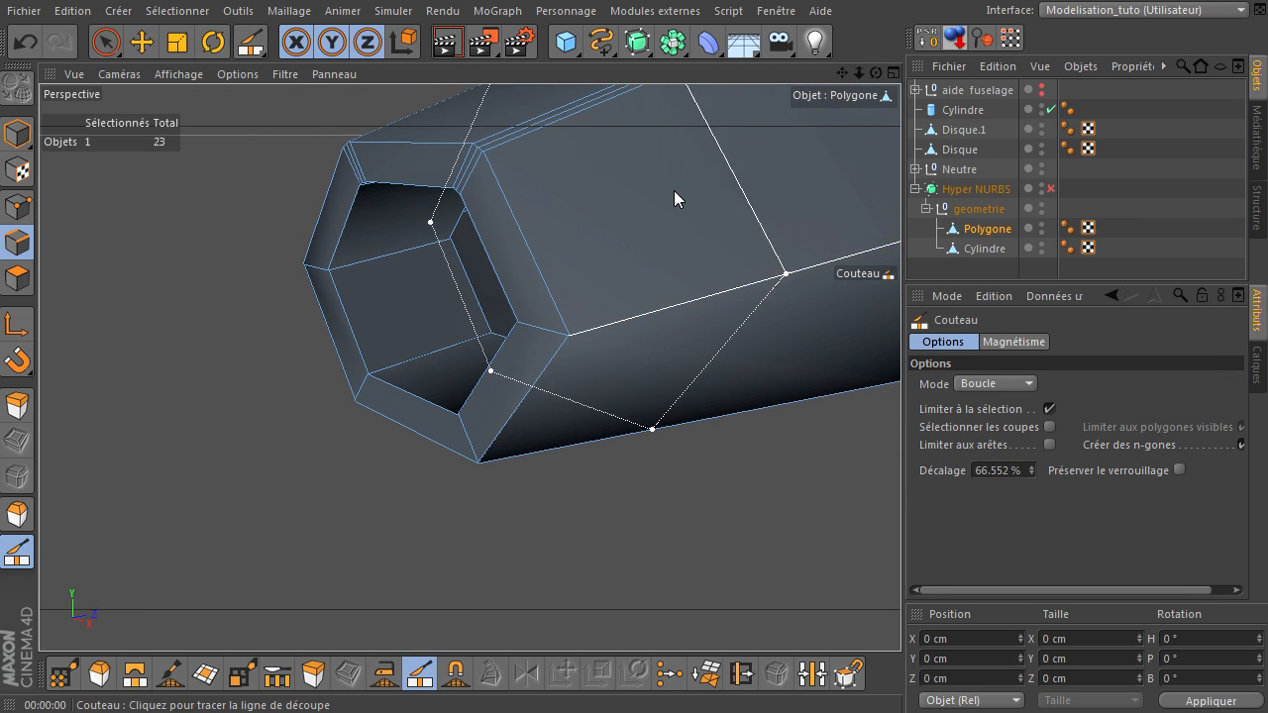
{"action": "left_click", "coordinate": [493, 146]}
{"action": "left_click", "coordinate": [991, 474]}
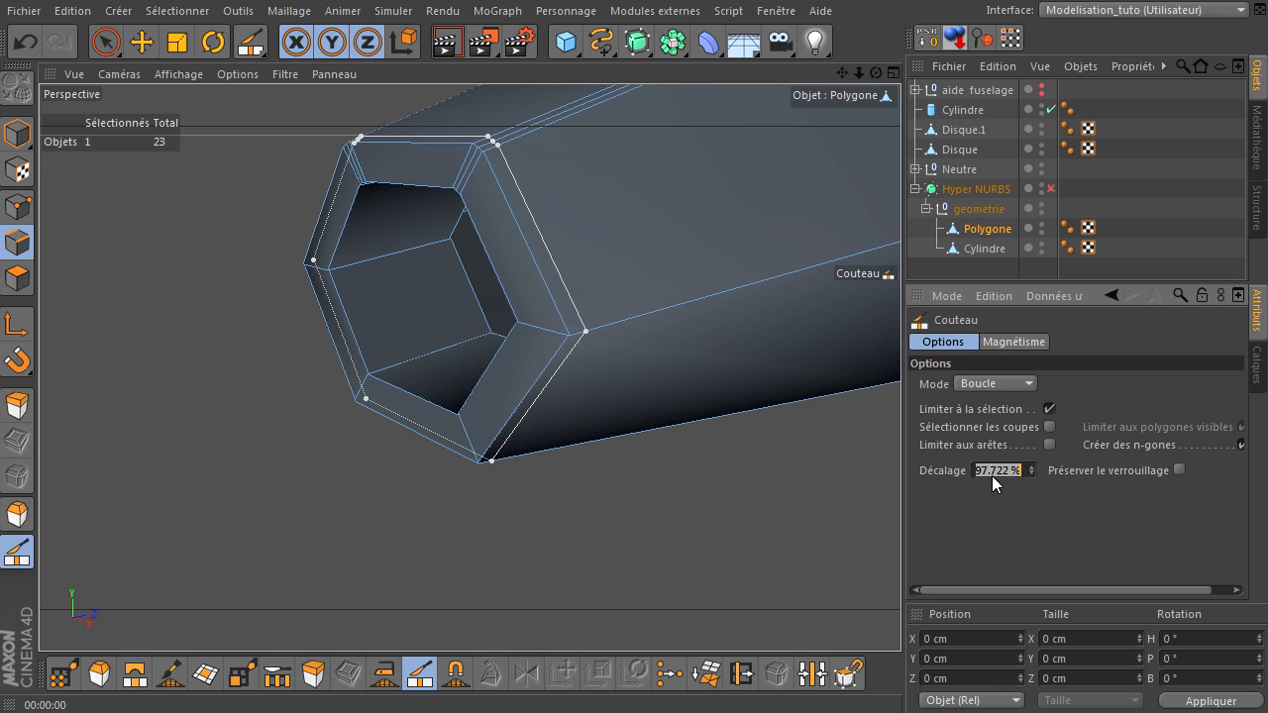
{"action": "type", "text": "98"}
{"action": "key", "text": "Return"}
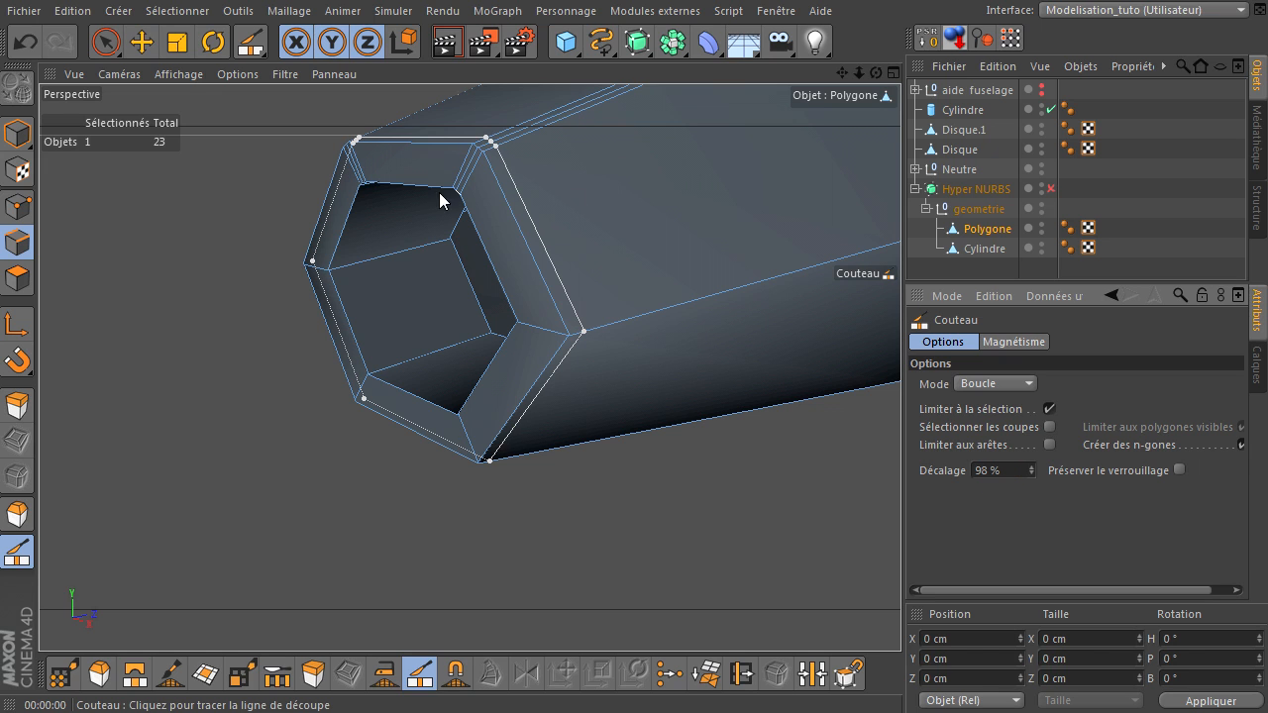
- Cut another loop around the front rim of the open tip, close to its inner edge
{"action": "left_click", "coordinate": [621, 551]}
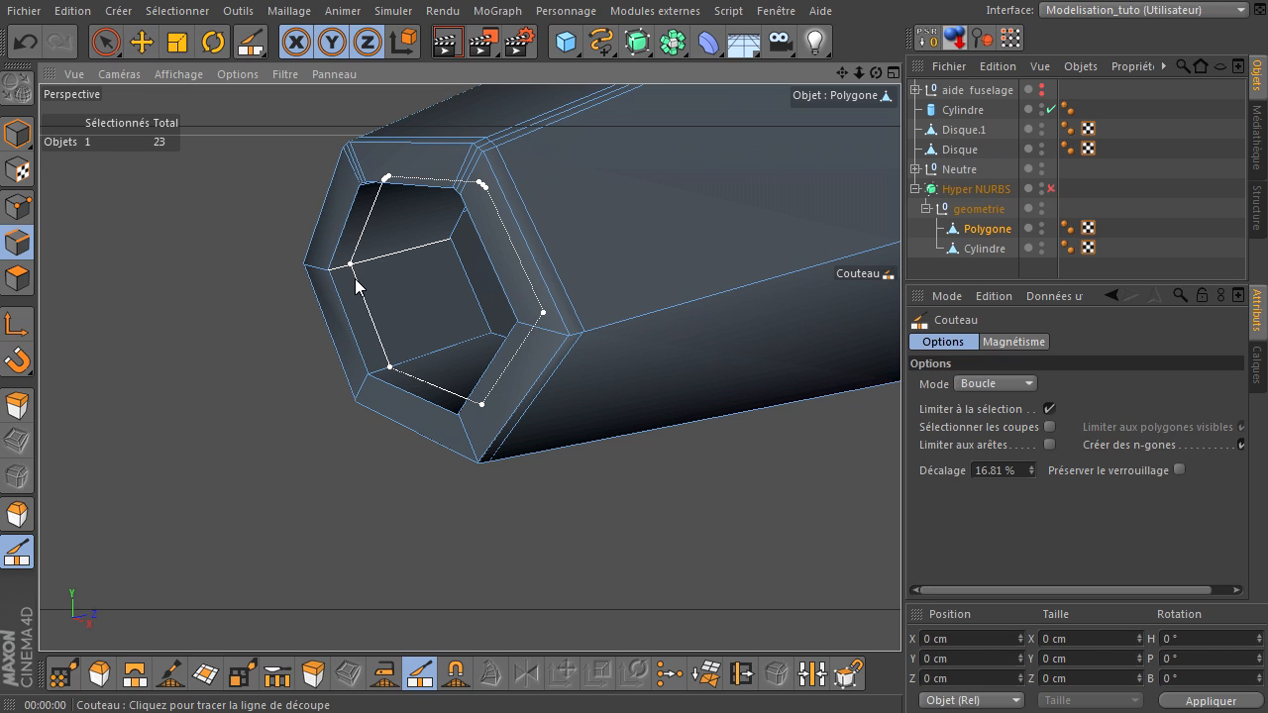
{"action": "left_click", "coordinate": [990, 475]}
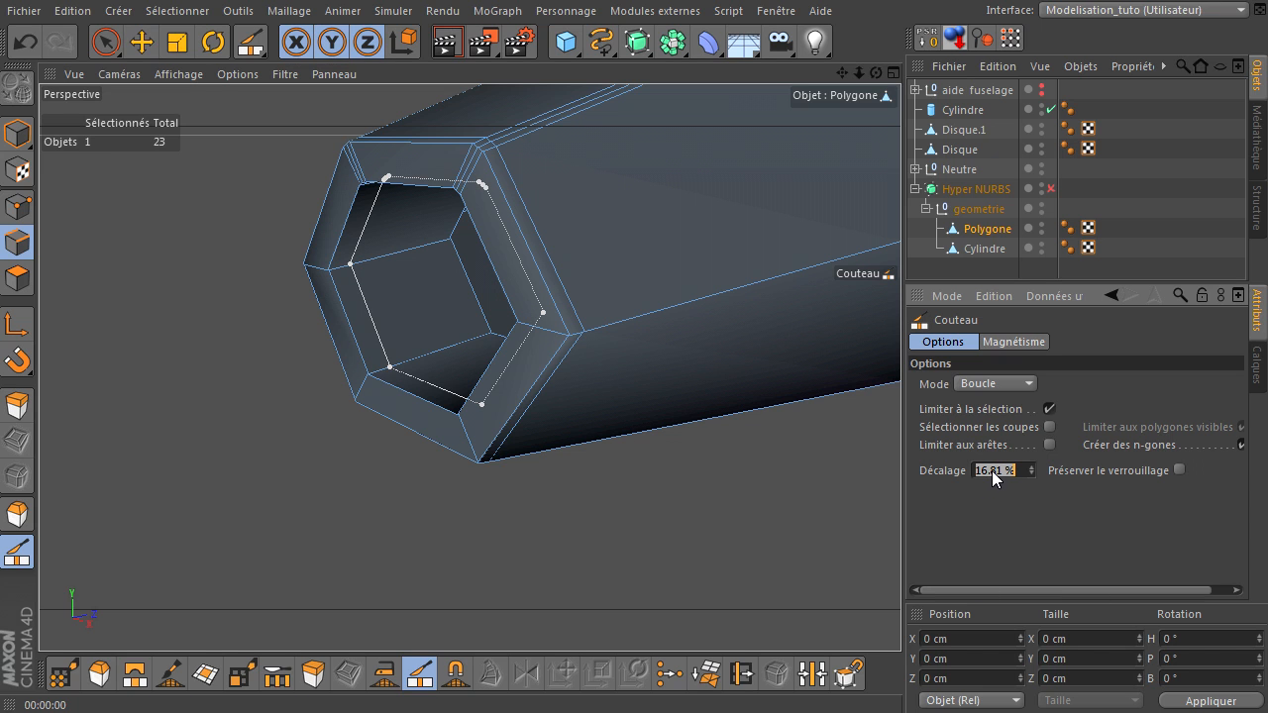
{"action": "key", "text": "Return"}
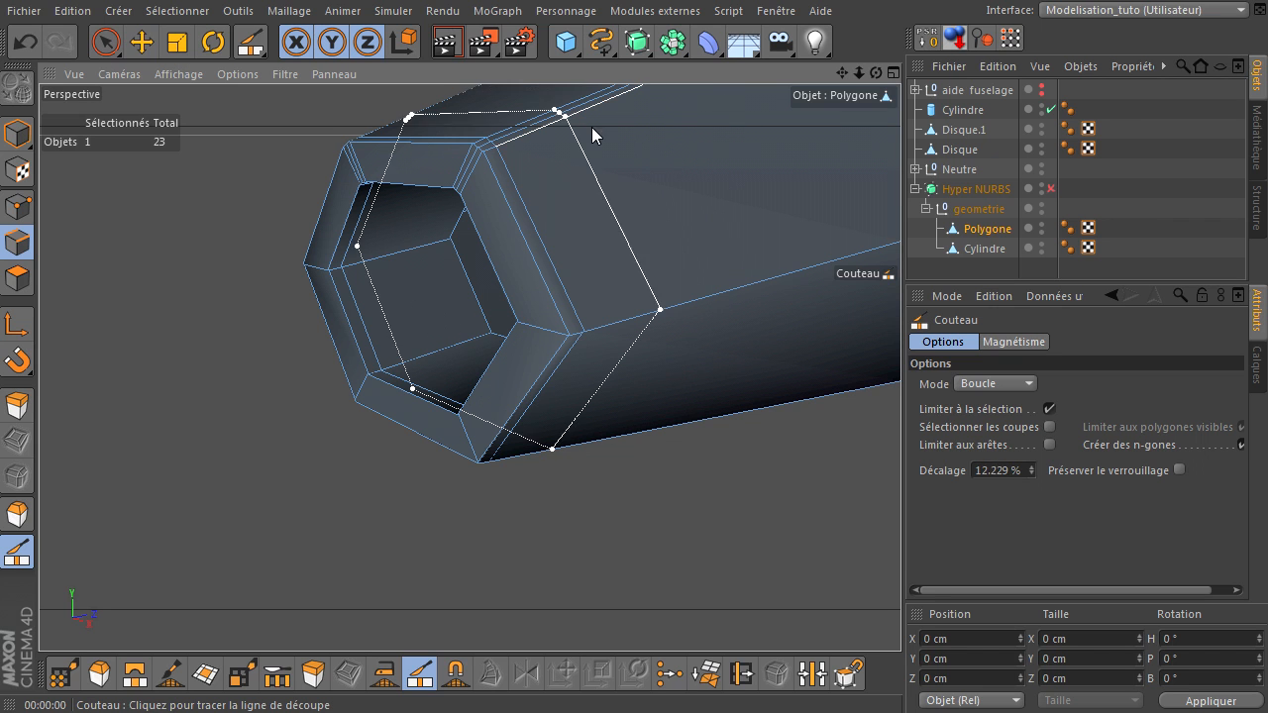
- Enable the Hyper NURBS and render the smoothed open tip from different angles, including a close-up of the upper corner
{"action": "left_click", "coordinate": [1051, 189]}
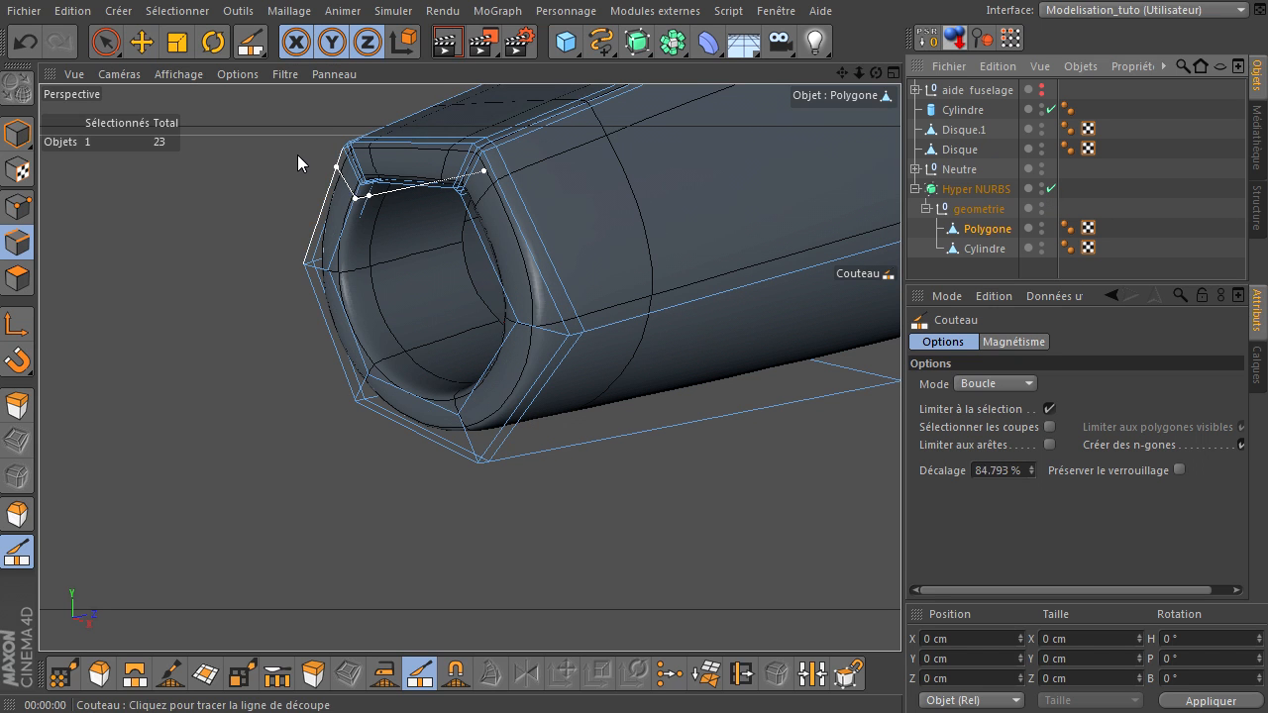
{"action": "left_click", "coordinate": [446, 42]}
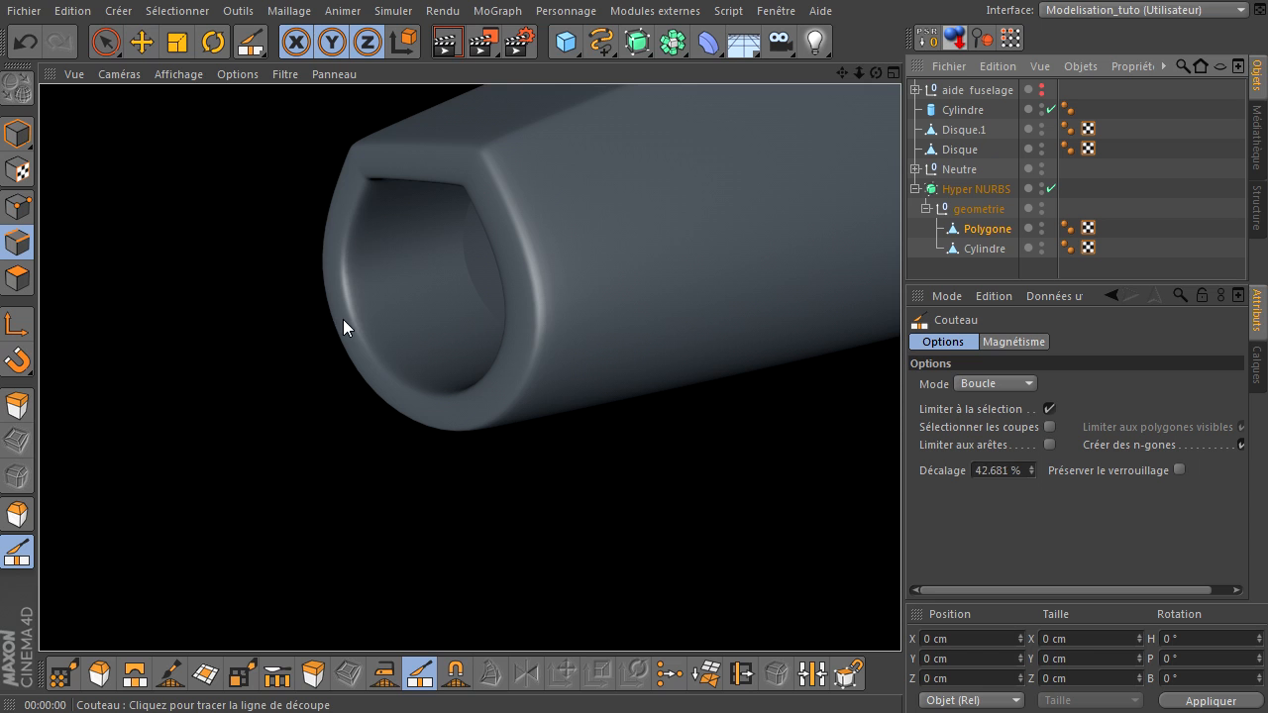
{"action": "mouse_move", "coordinate": [846, 71]}
{"action": "left_mouse_down"}
{"action": "mouse_move", "coordinate": [900, 492]}
{"action": "mouse_move", "coordinate": [864, 80]}
{"action": "left_mouse_up"}
{"action": "left_click_drag", "start_coordinate": [900, 489], "coordinate": [901, 491]}
{"action": "left_click", "coordinate": [447, 44]}
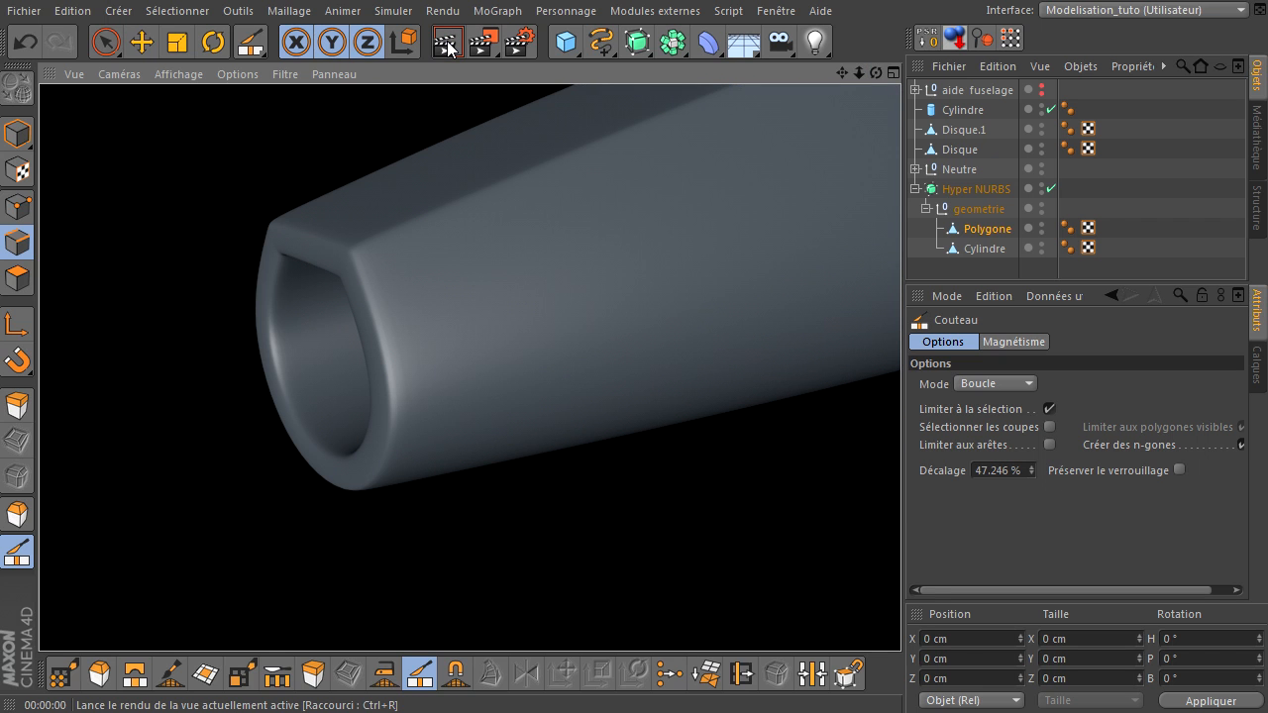
{"action": "scroll", "coordinate": [270, 252], "scroll_direction": "up", "scroll_amount": 5}
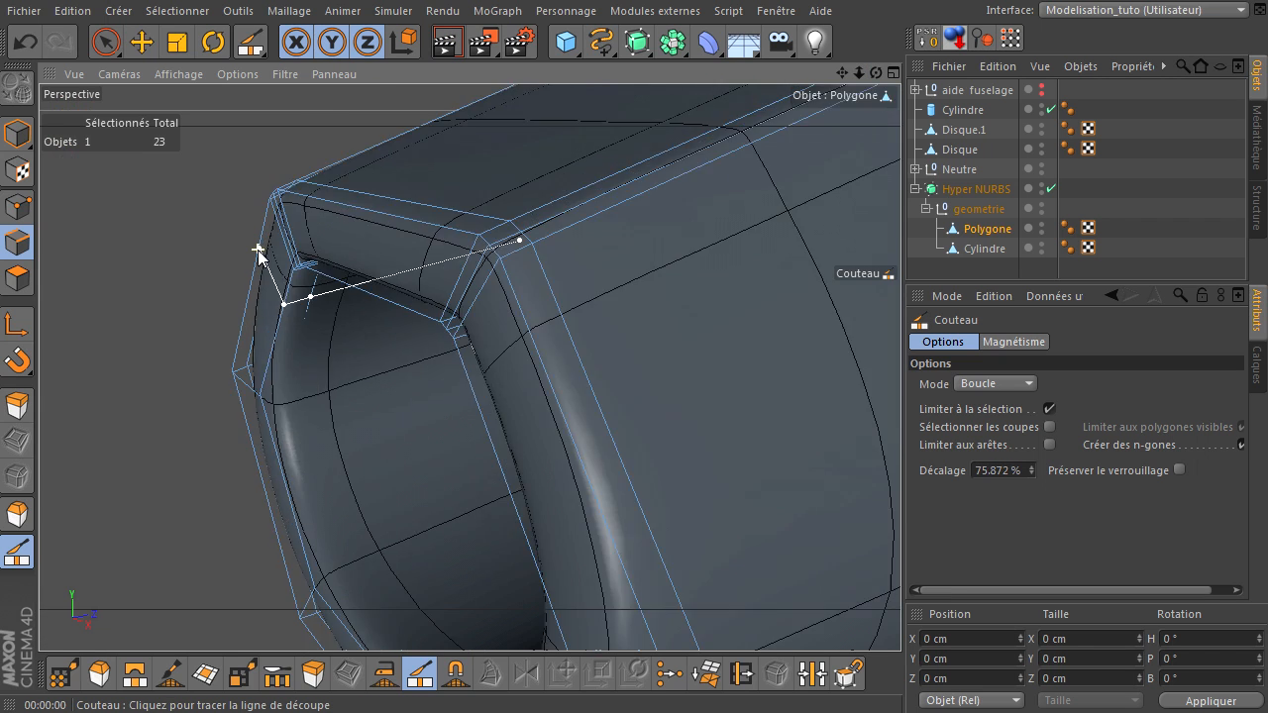
{"action": "left_click", "coordinate": [448, 45]}
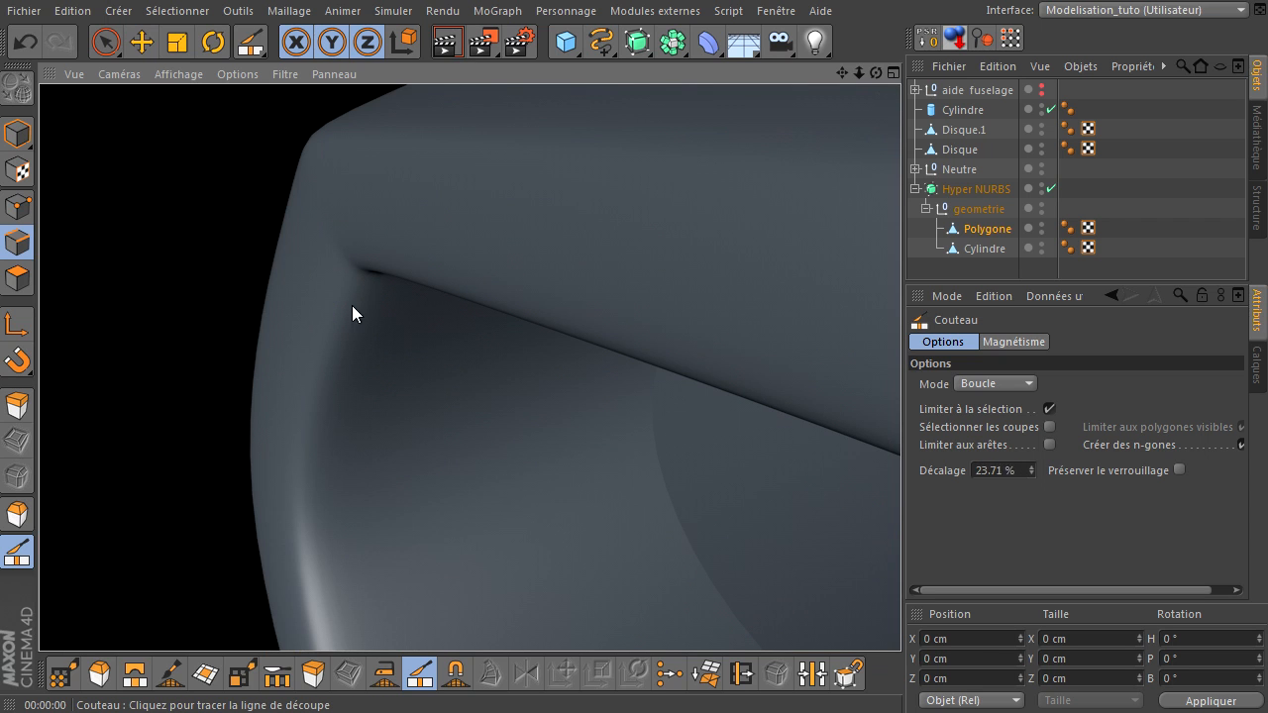
{"action": "scroll", "coordinate": [343, 323], "scroll_direction": "down", "scroll_amount": 4}
{"action": "scroll", "coordinate": [344, 323], "scroll_direction": "down", "scroll_amount": 3}
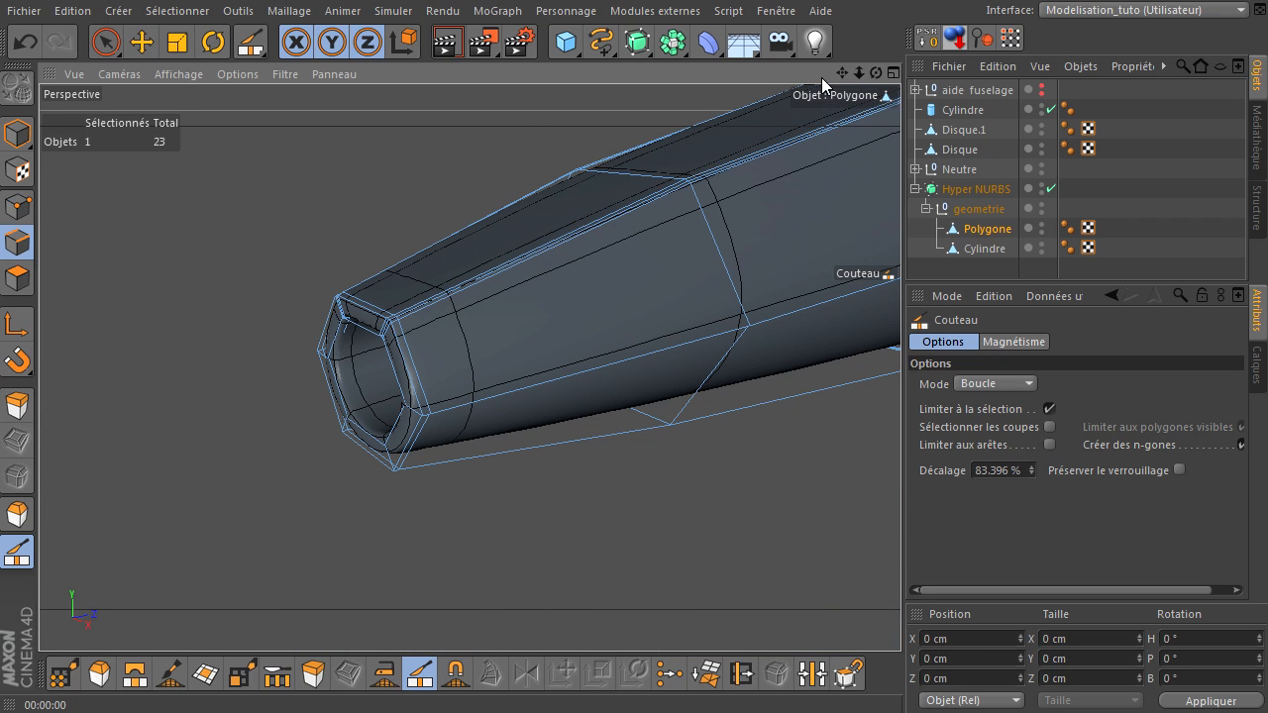
- Render the whole fuselage and inspect its shape from the front and from the side
{"action": "left_click_drag", "start_coordinate": [838, 77], "coordinate": [676, 220]}
{"action": "scroll", "coordinate": [675, 220], "scroll_direction": "down", "scroll_amount": 4}
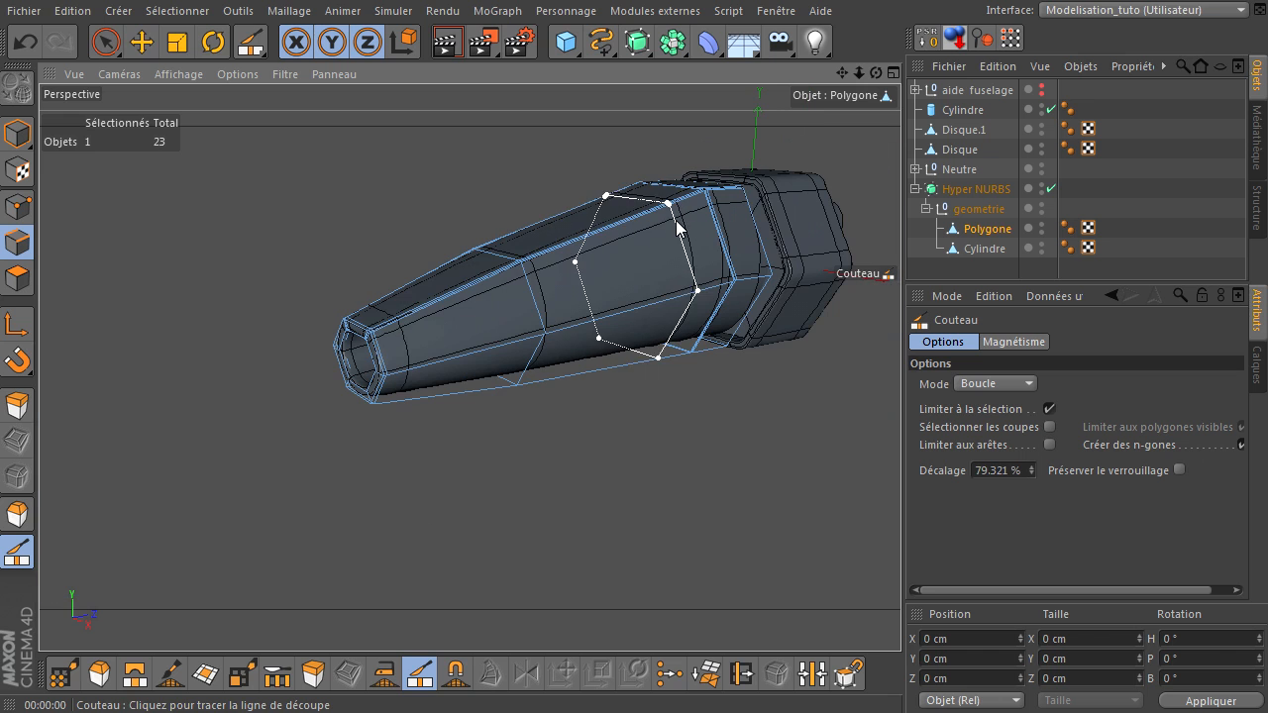
{"action": "left_click", "coordinate": [446, 42]}
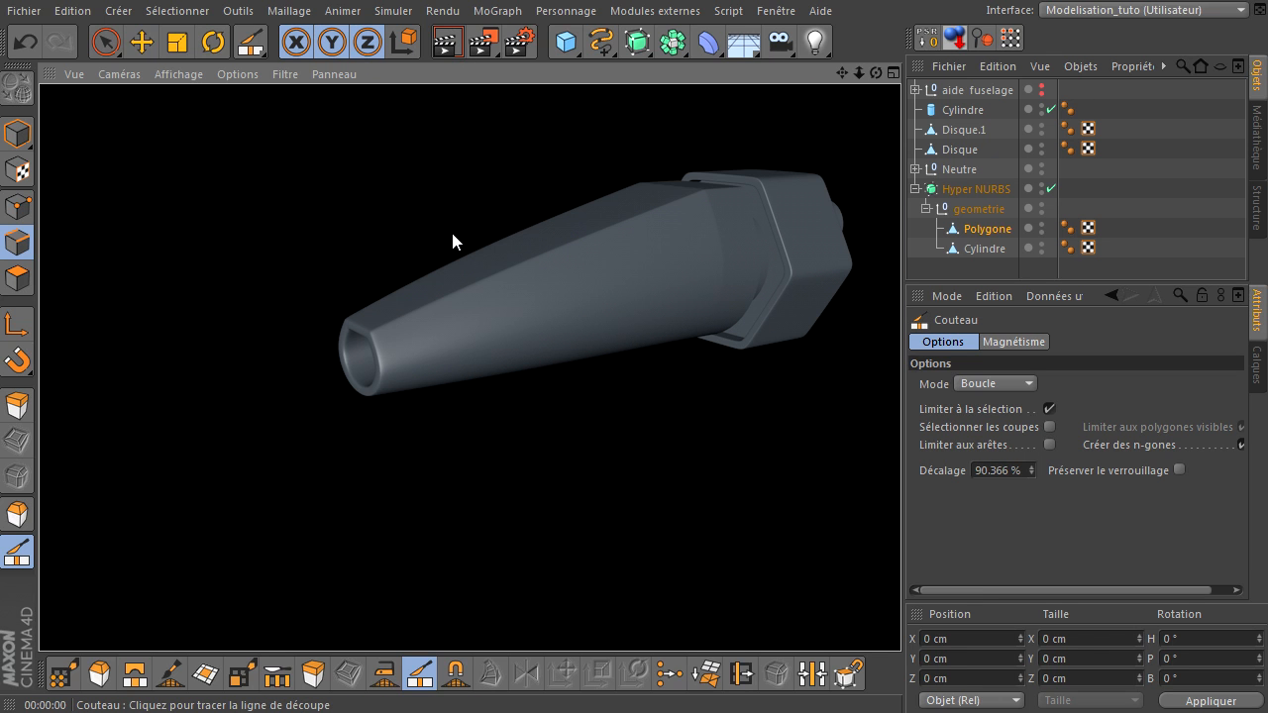
{"action": "mouse_move", "coordinate": [839, 77]}
{"action": "left_mouse_down"}
{"action": "mouse_move", "coordinate": [900, 499]}
{"action": "mouse_move", "coordinate": [761, 230]}
{"action": "left_mouse_up"}
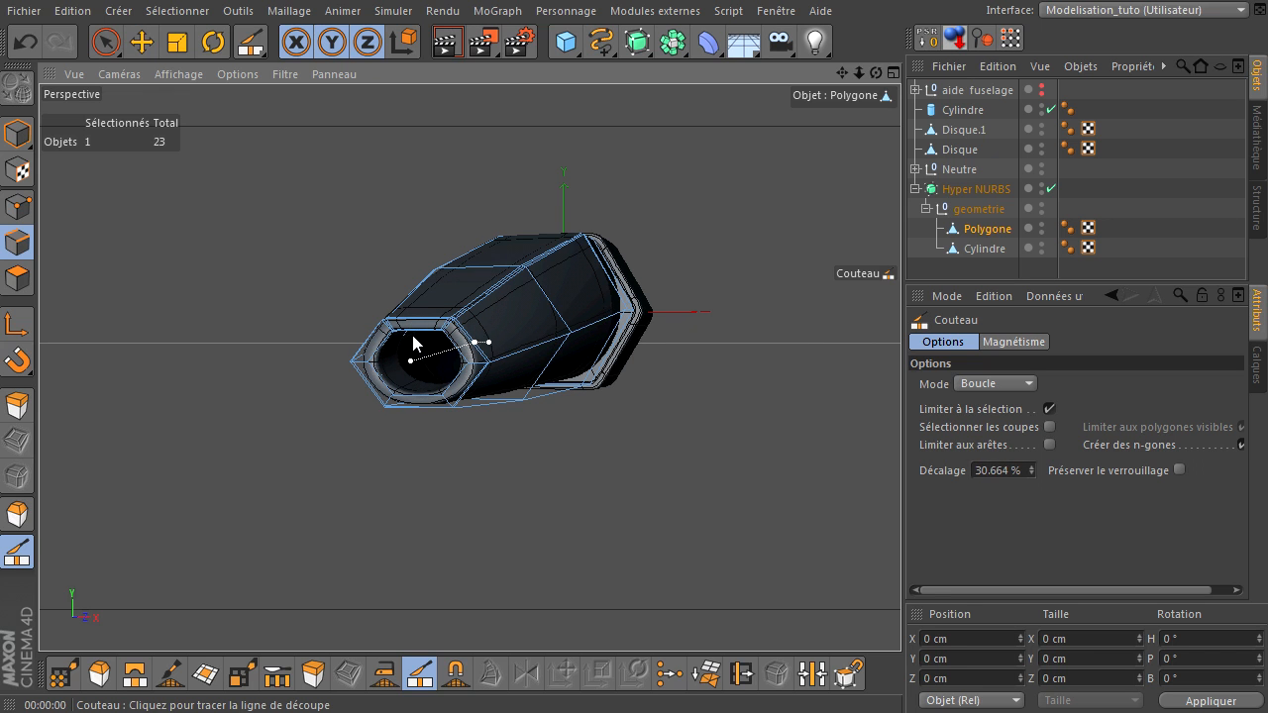
{"action": "left_click_drag", "start_coordinate": [875, 74], "coordinate": [900, 490]}
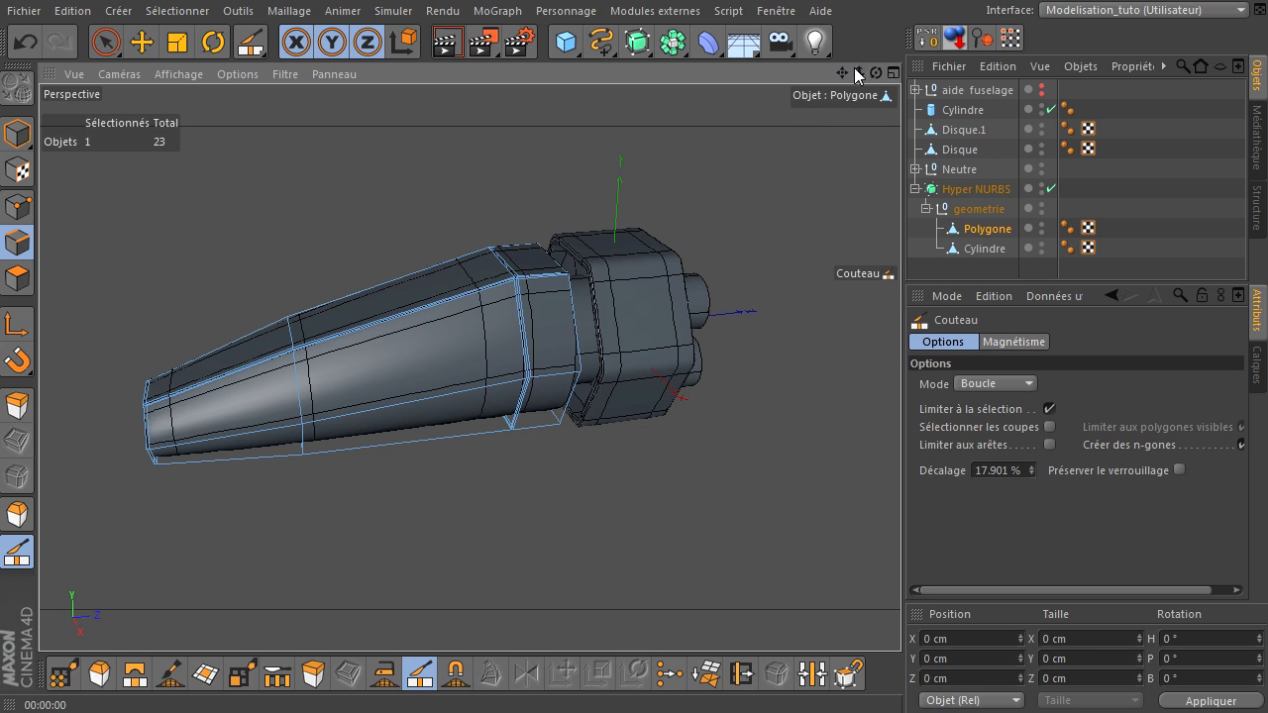
{"action": "mouse_move", "coordinate": [858, 73]}
{"action": "left_mouse_down"}
{"action": "mouse_move", "coordinate": [822, 89]}
{"action": "mouse_move", "coordinate": [858, 74]}
{"action": "left_mouse_up"}
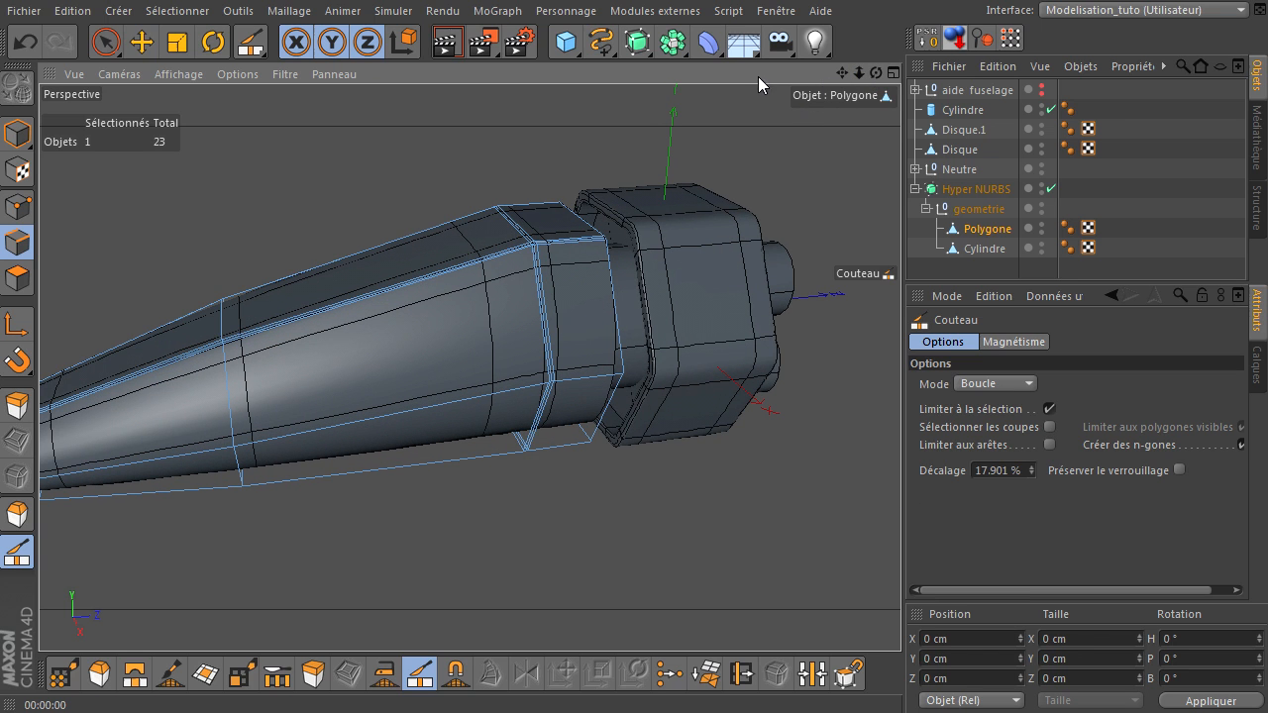
{"action": "left_click", "coordinate": [453, 43]}
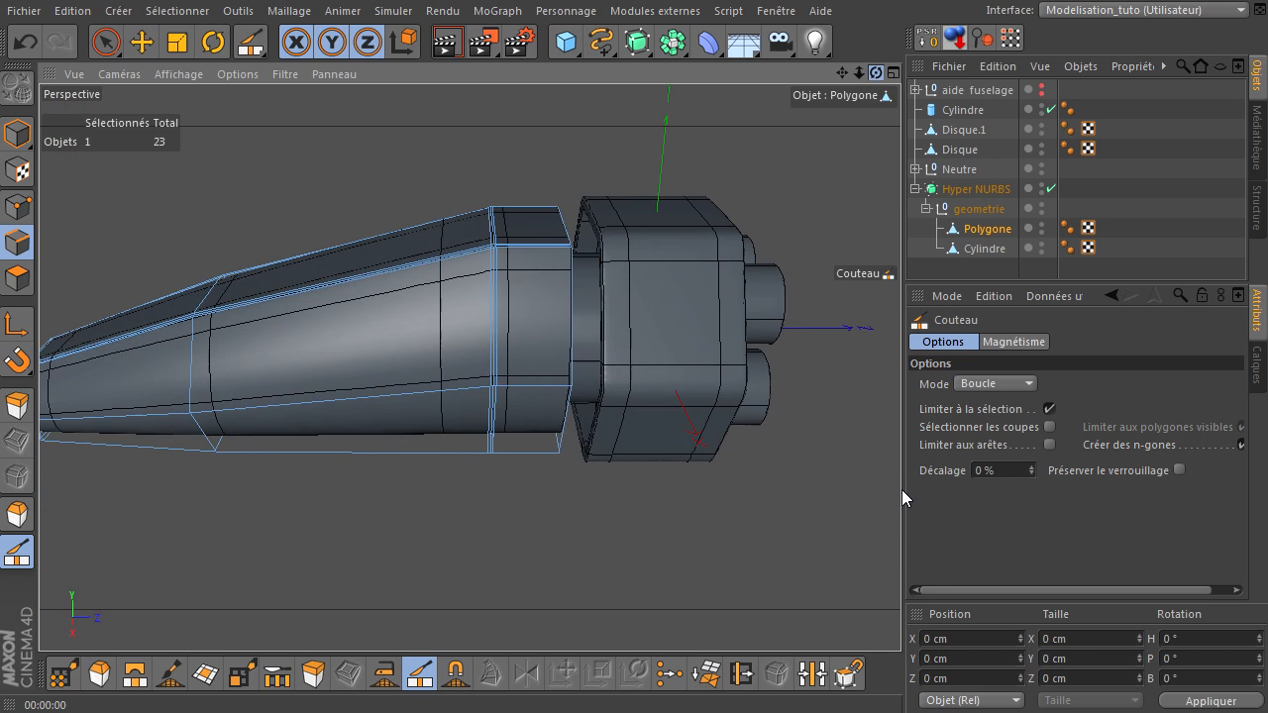
- Switch to model mode and select the parametric Cylindre joining the fuselage to the rear block
{"action": "left_click", "coordinate": [106, 42]}
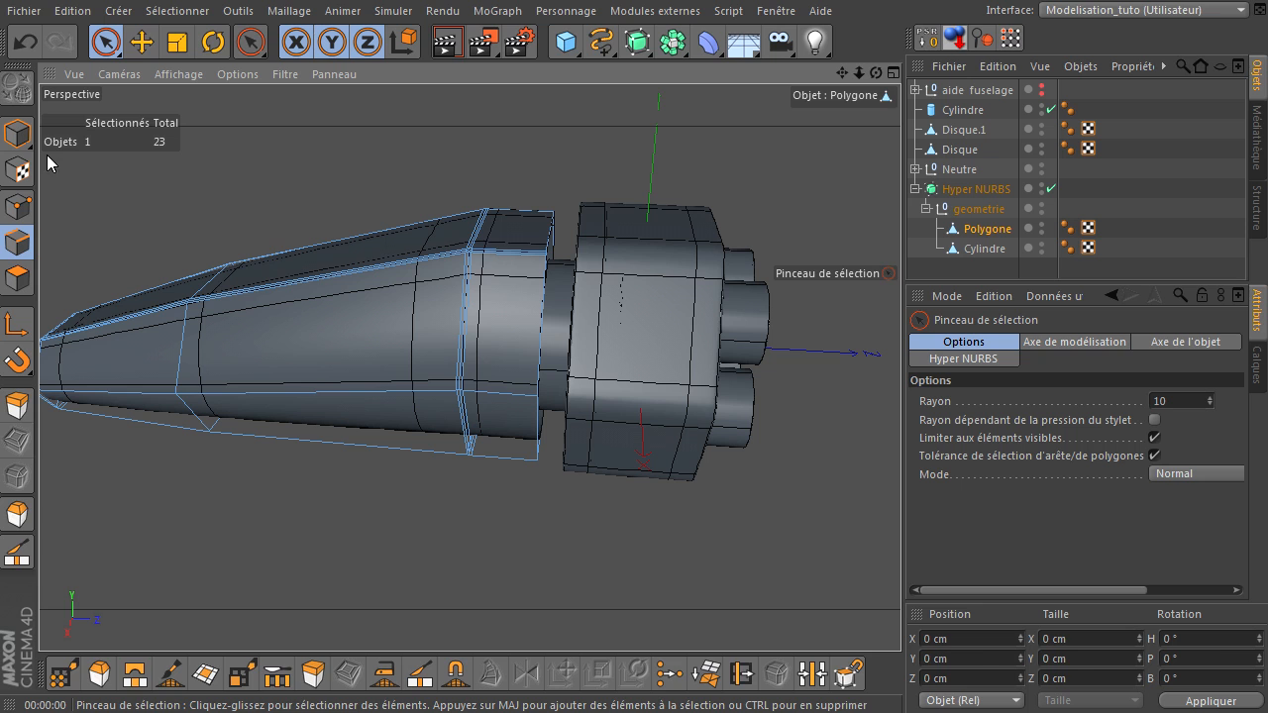
{"action": "left_click", "coordinate": [17, 133]}
{"action": "left_click", "coordinate": [559, 311]}
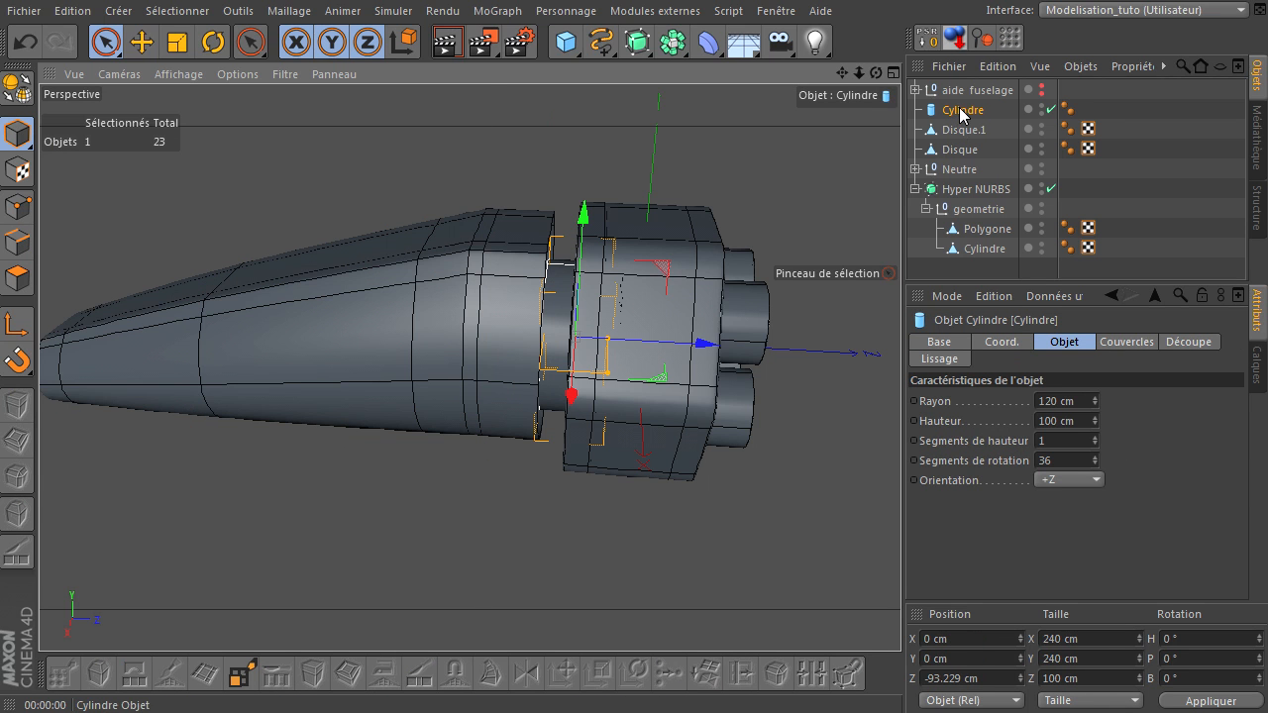
{"action": "left_click_drag", "start_coordinate": [875, 74], "coordinate": [900, 491]}
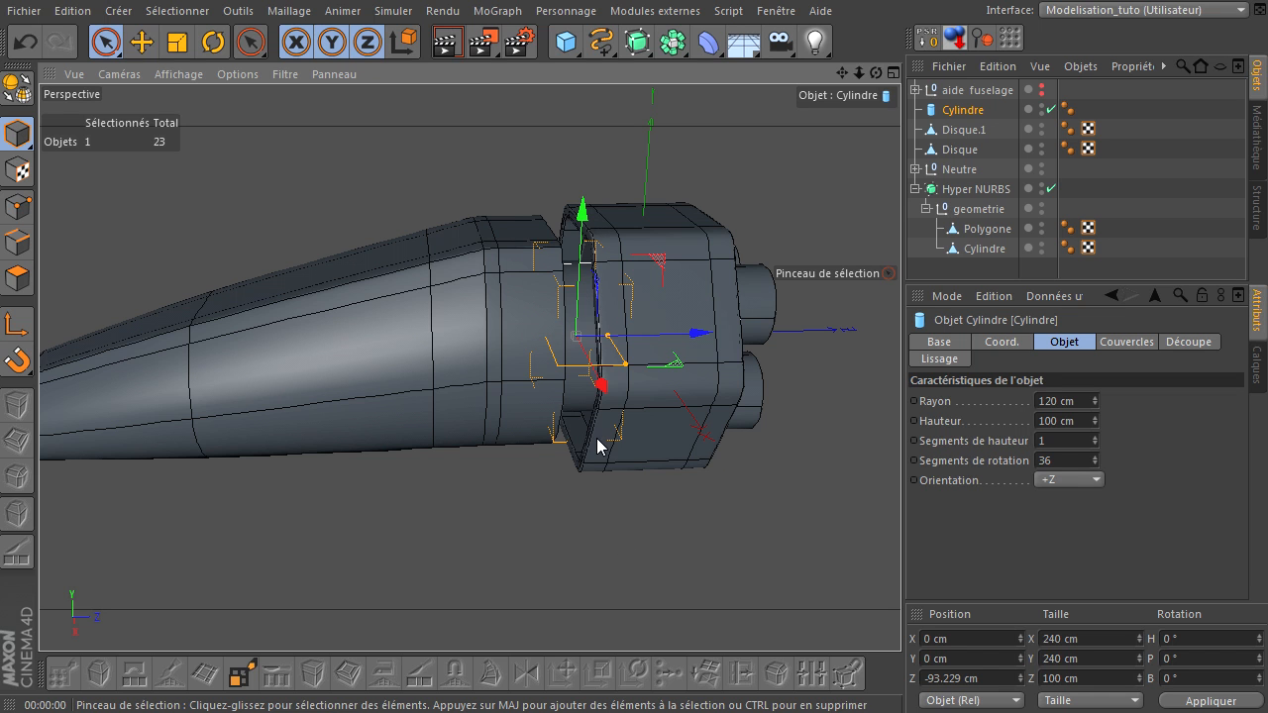
{"action": "left_click_drag", "start_coordinate": [876, 73], "coordinate": [901, 490]}
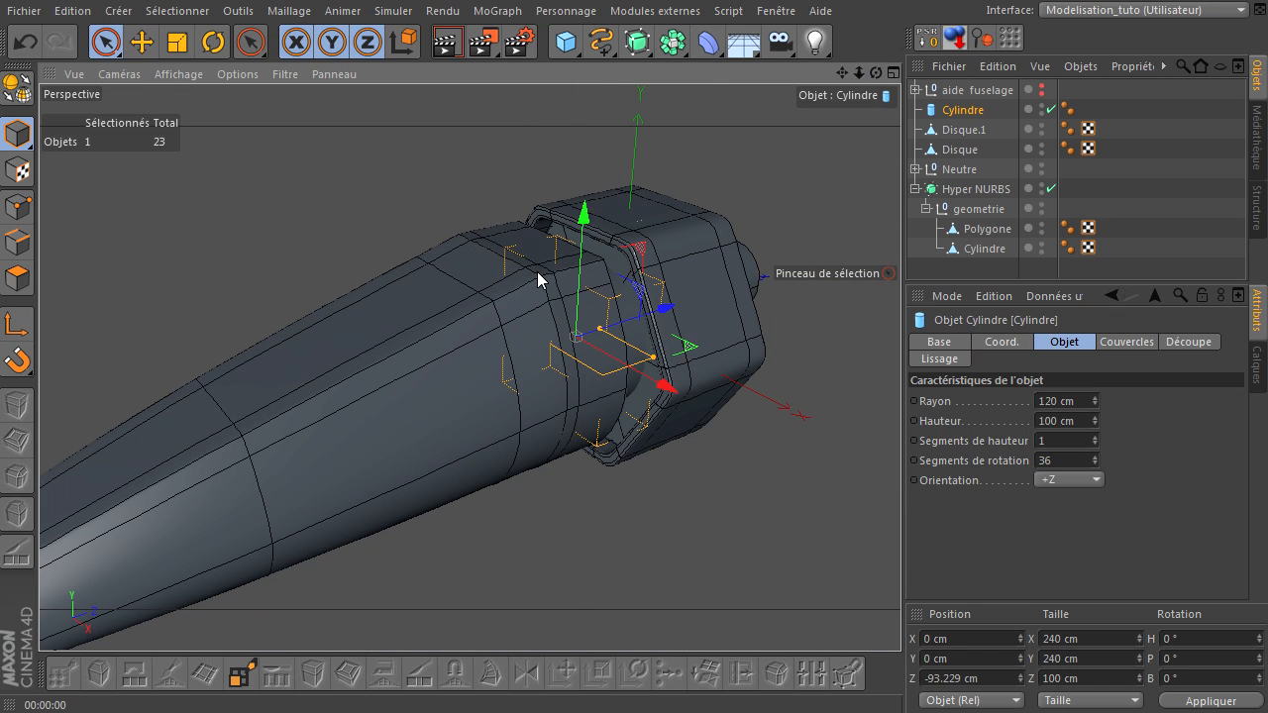
{"action": "scroll", "coordinate": [710, 424], "scroll_direction": "down", "scroll_amount": 5}
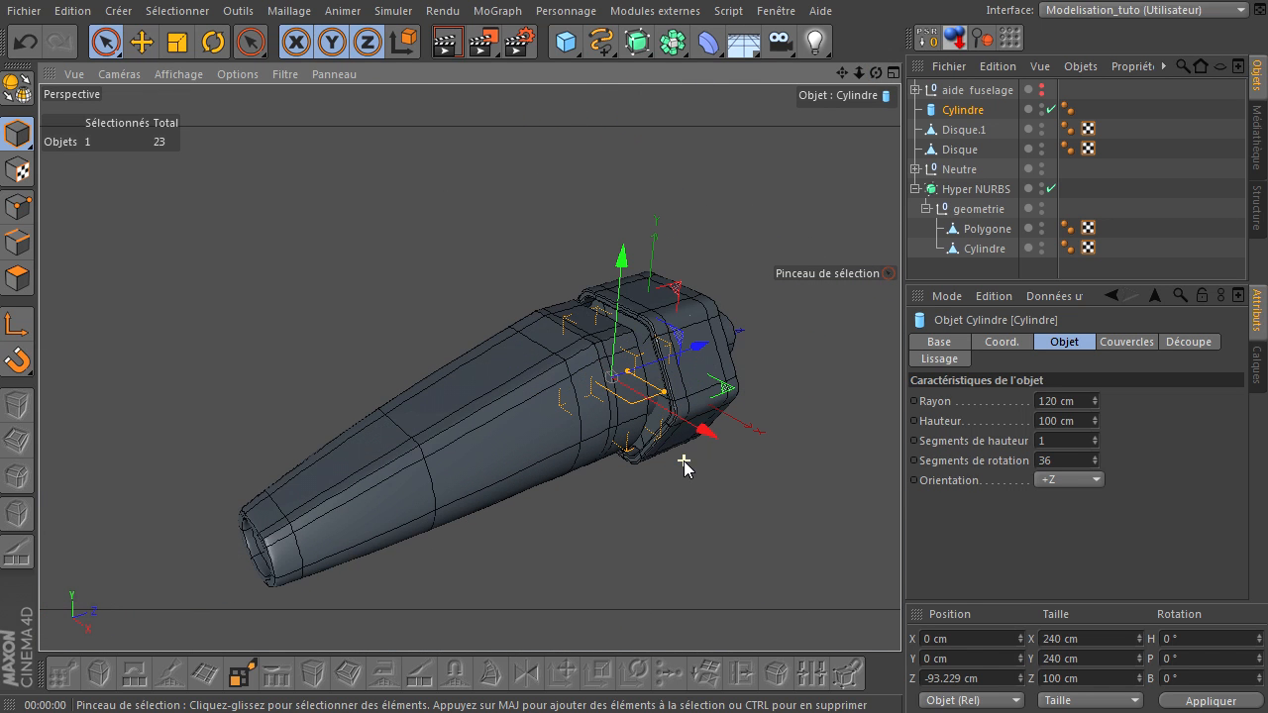
{"action": "left_click_drag", "start_coordinate": [841, 72], "coordinate": [900, 490]}
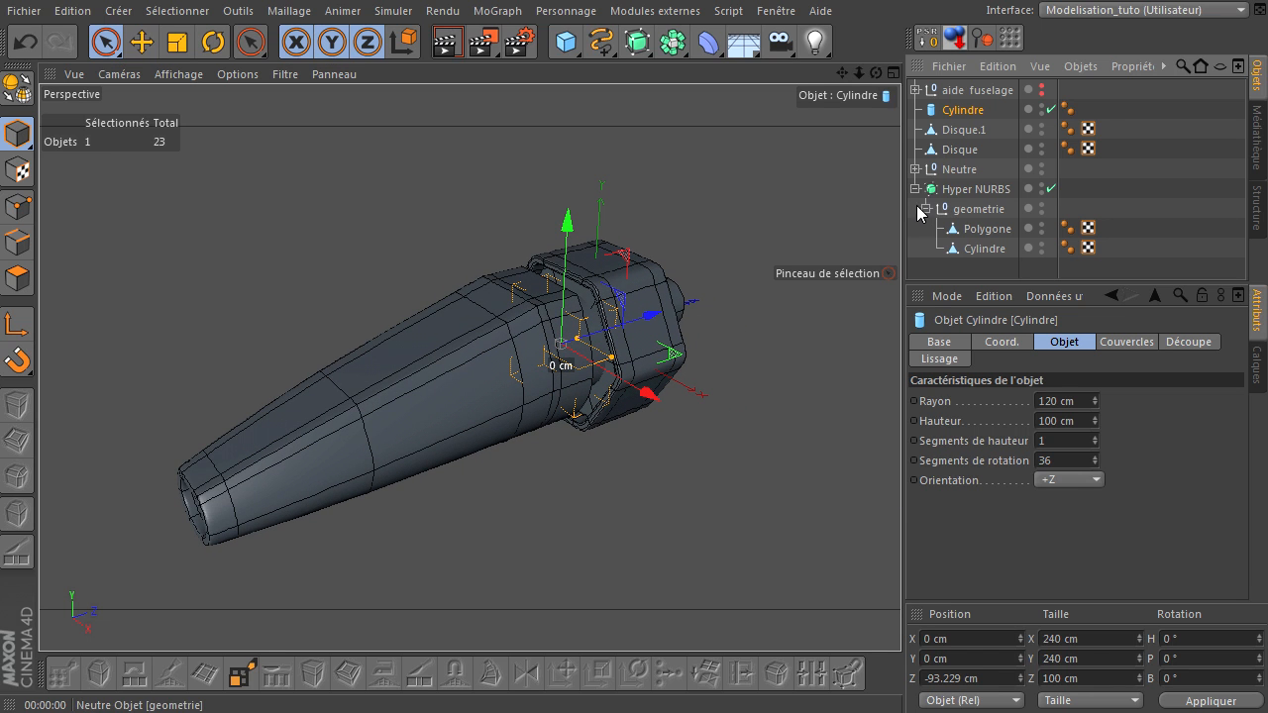
- Disable the Hyper NURBS and duplicate the joining Cylindre directly below the original in the object hierarchy
{"action": "left_click", "coordinate": [1050, 188]}
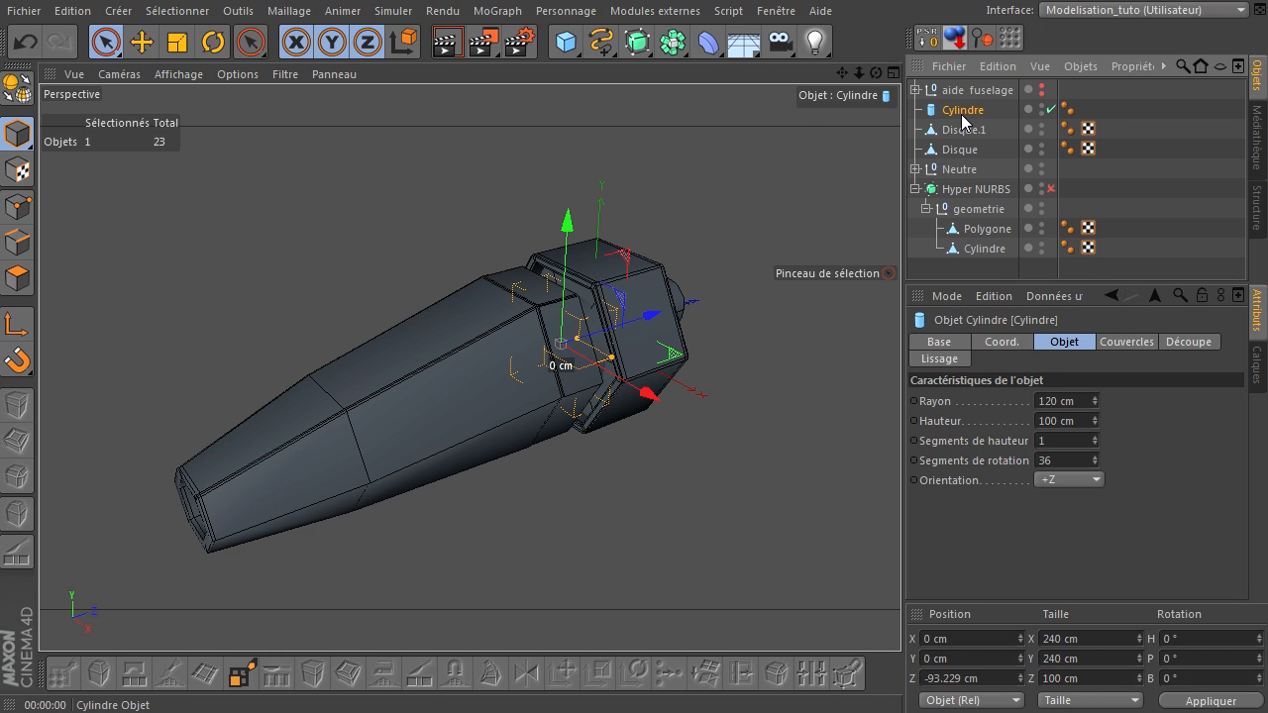
{"action": "left_click_drag", "start_coordinate": [961, 120], "coordinate": [960, 130], "text": "ctrl"}
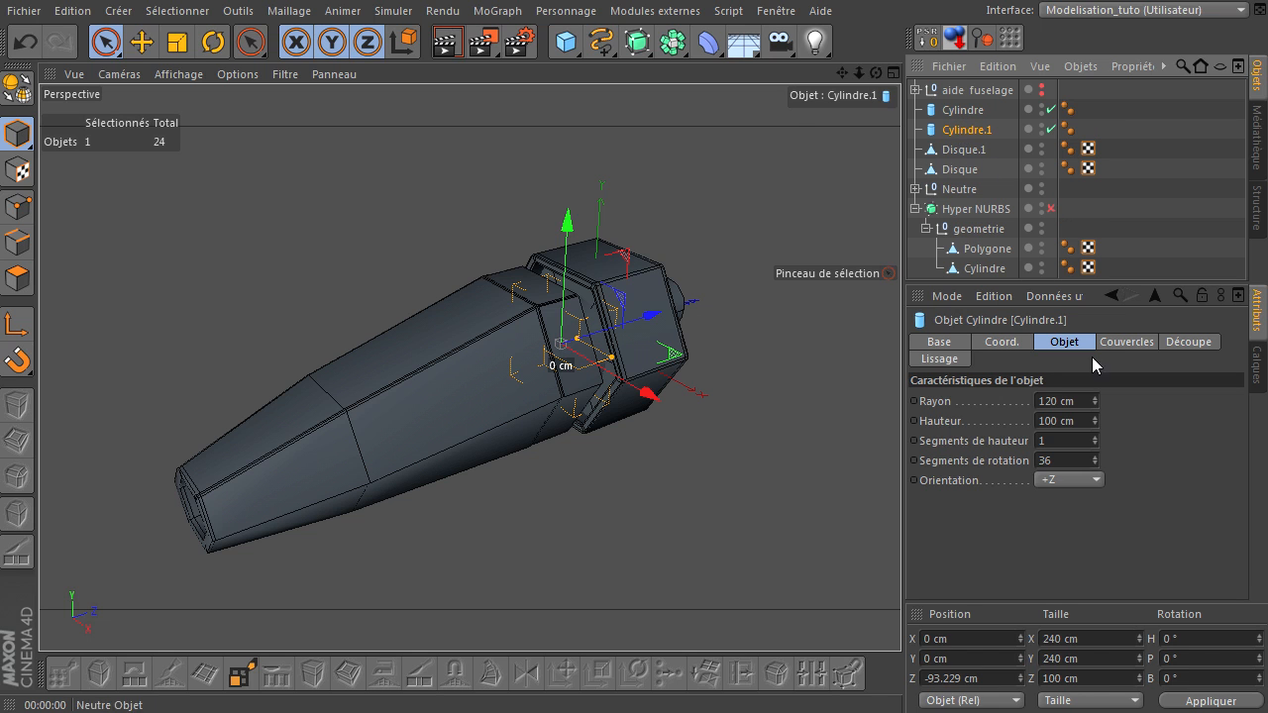
{"action": "left_click", "coordinate": [1129, 342]}
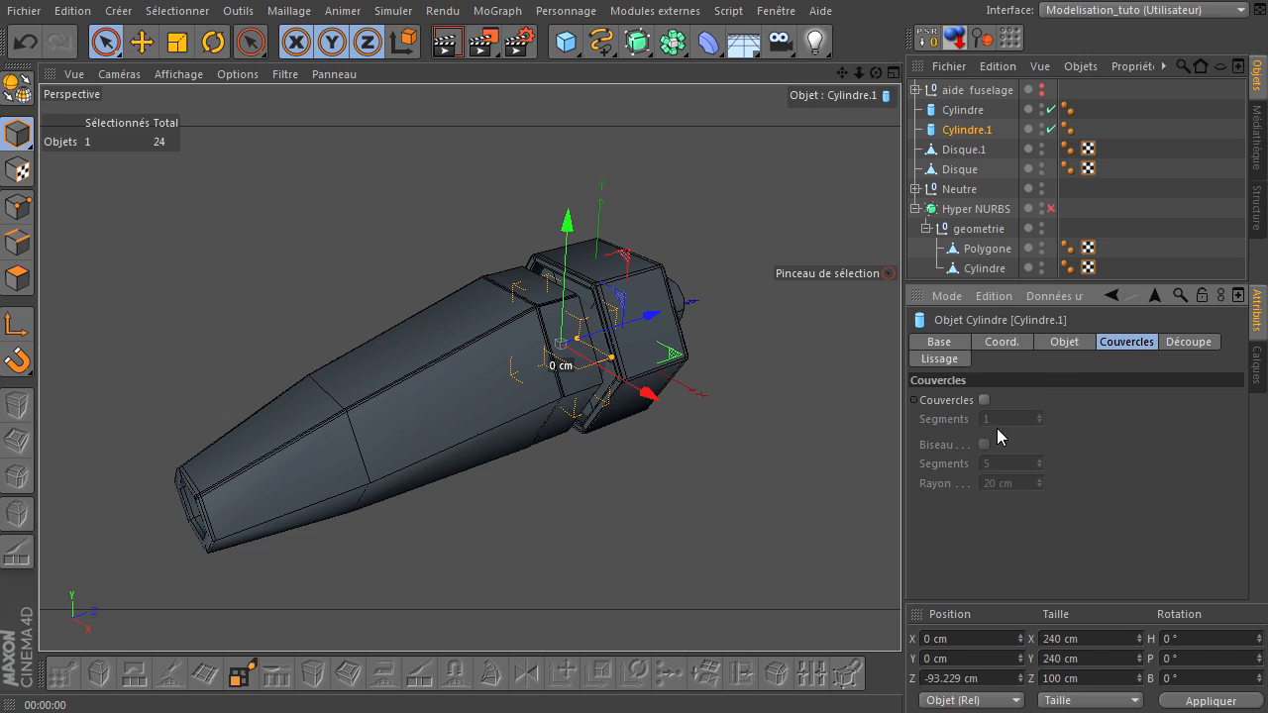
{"action": "left_click", "coordinate": [1074, 341]}
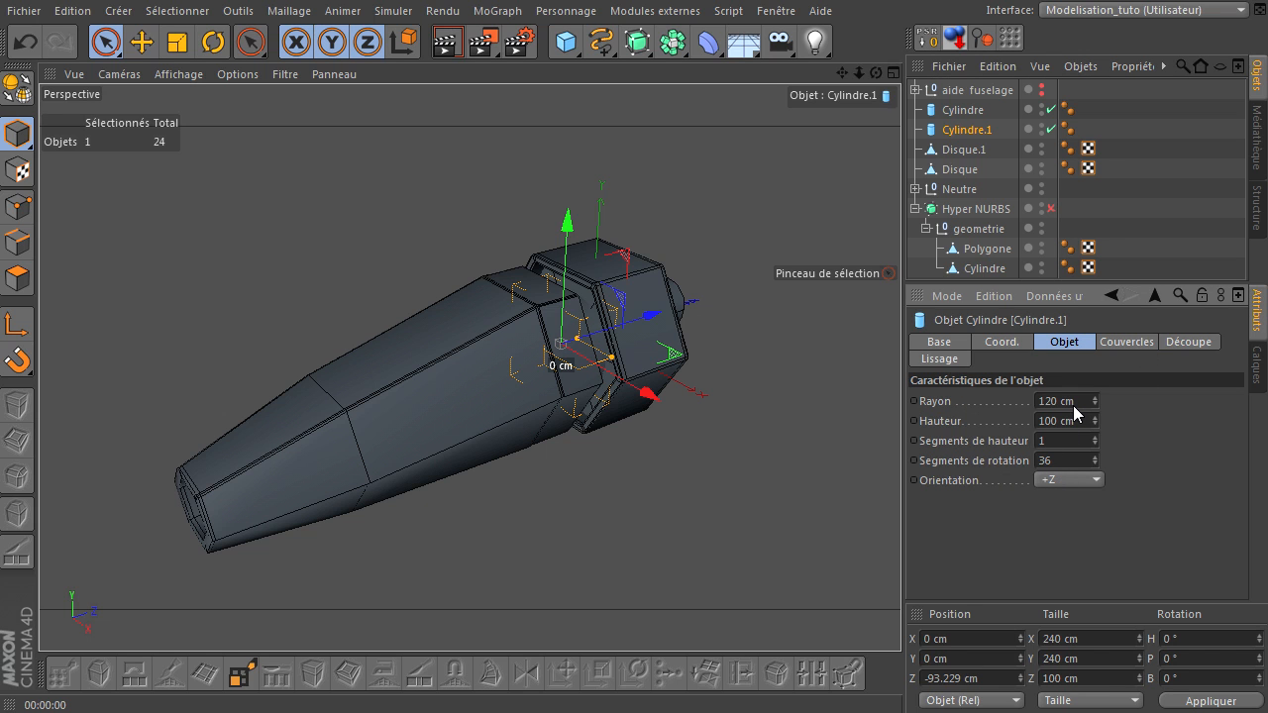
- Try converting Cylindre.1 to an editable polygon object with the Polygone fuselage hidden, and undo both changes
{"action": "left_click", "coordinate": [19, 93]}
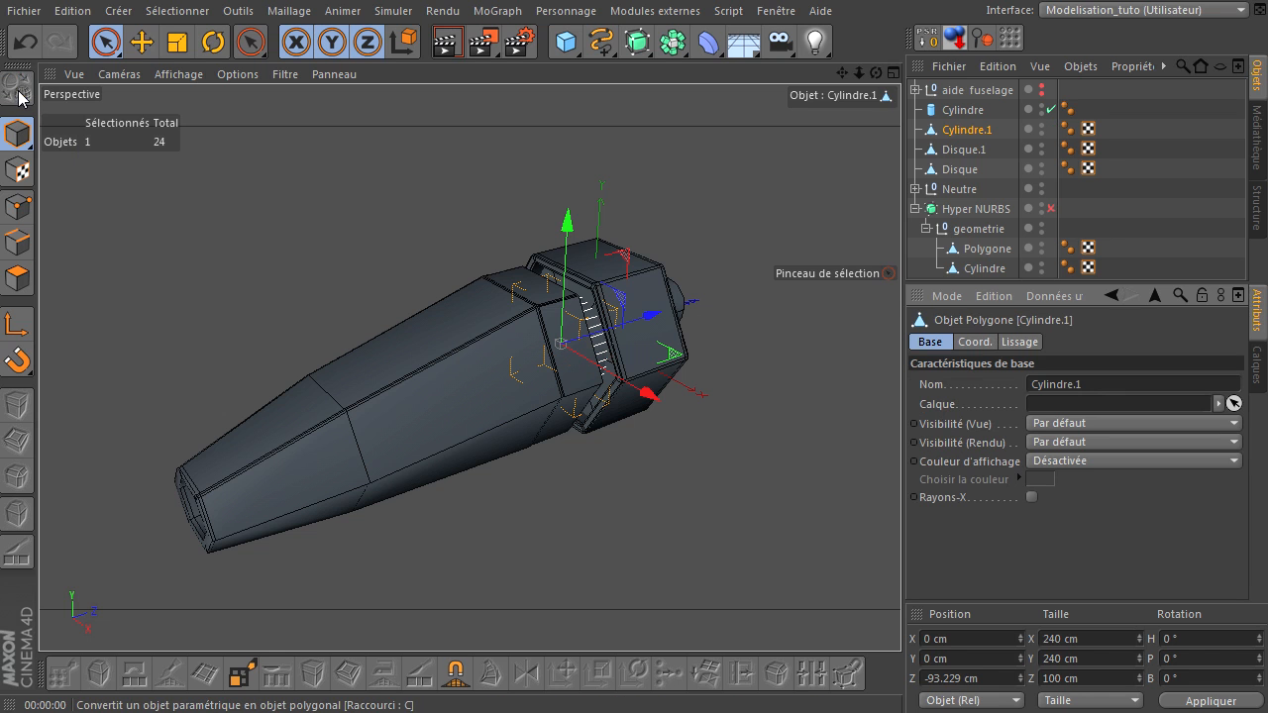
{"action": "left_click", "coordinate": [1041, 248]}
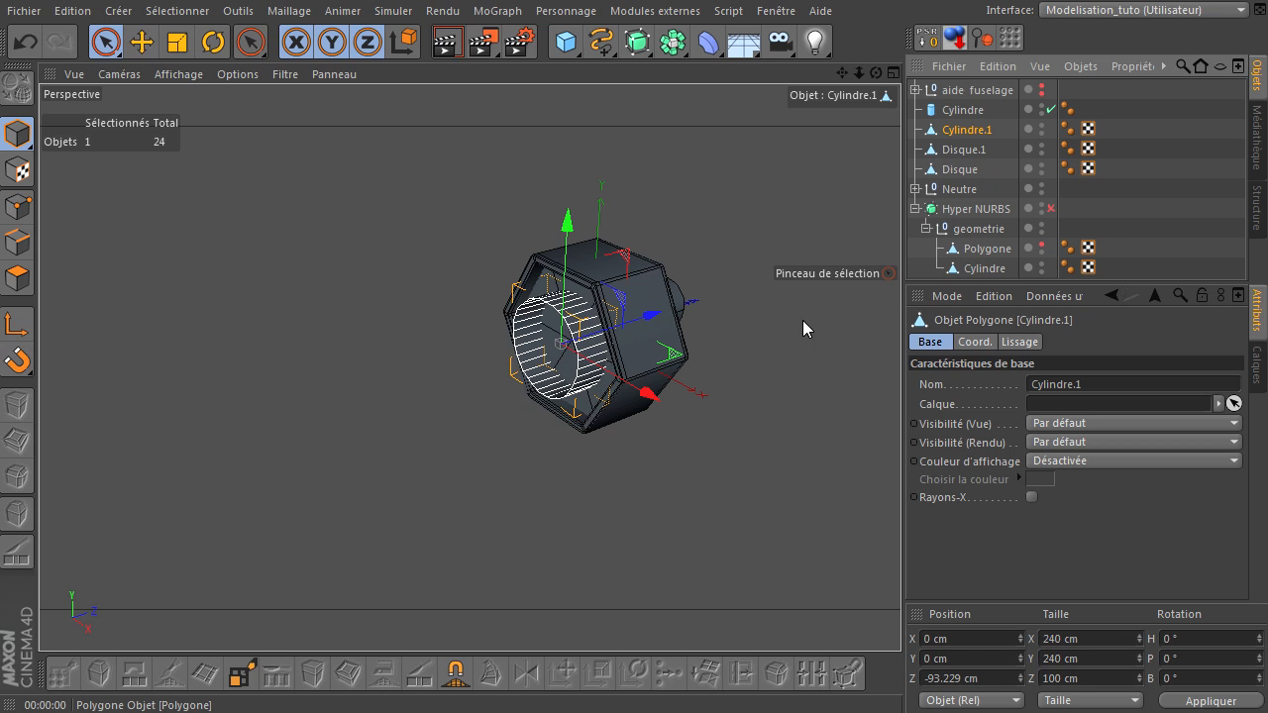
{"action": "left_click_drag", "start_coordinate": [858, 74], "coordinate": [858, 227]}
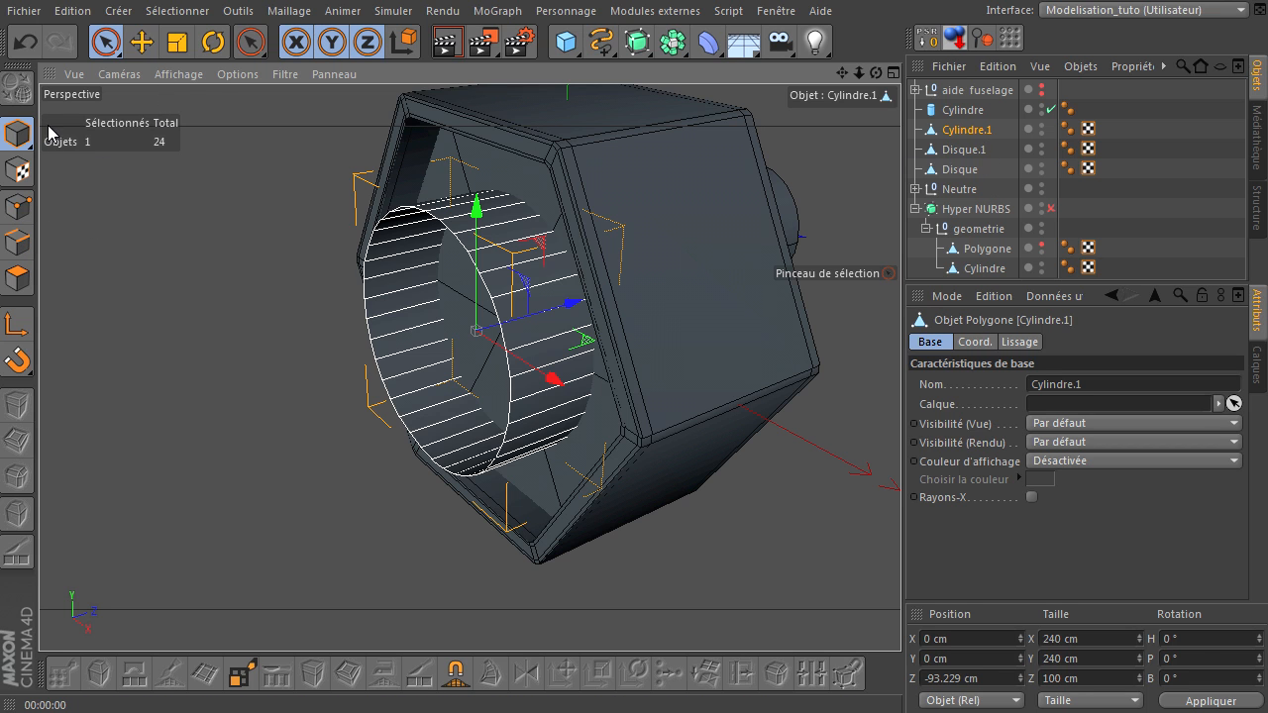
{"action": "left_click", "coordinate": [18, 45]}
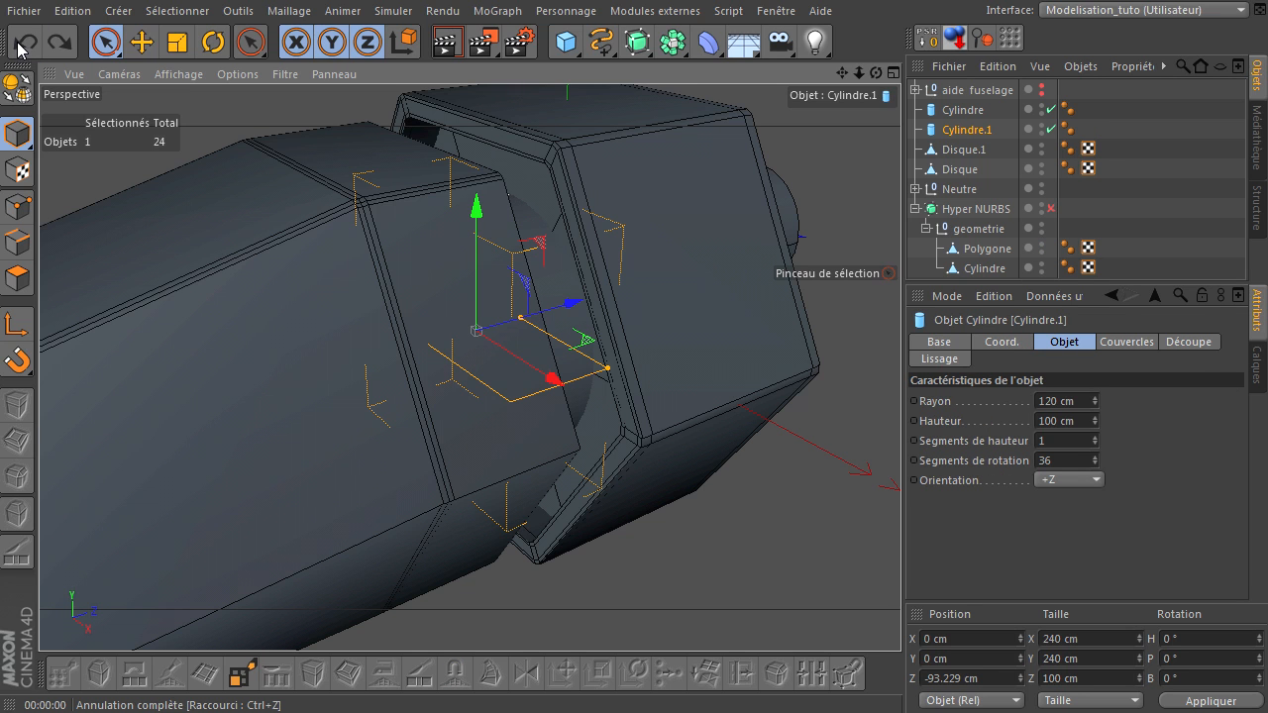
- Set the height (Hauteur) of Cylindre.1 to 30 cm with the Polygone fuselage hidden, and show the fuselage again
{"action": "left_click", "coordinate": [1041, 246]}
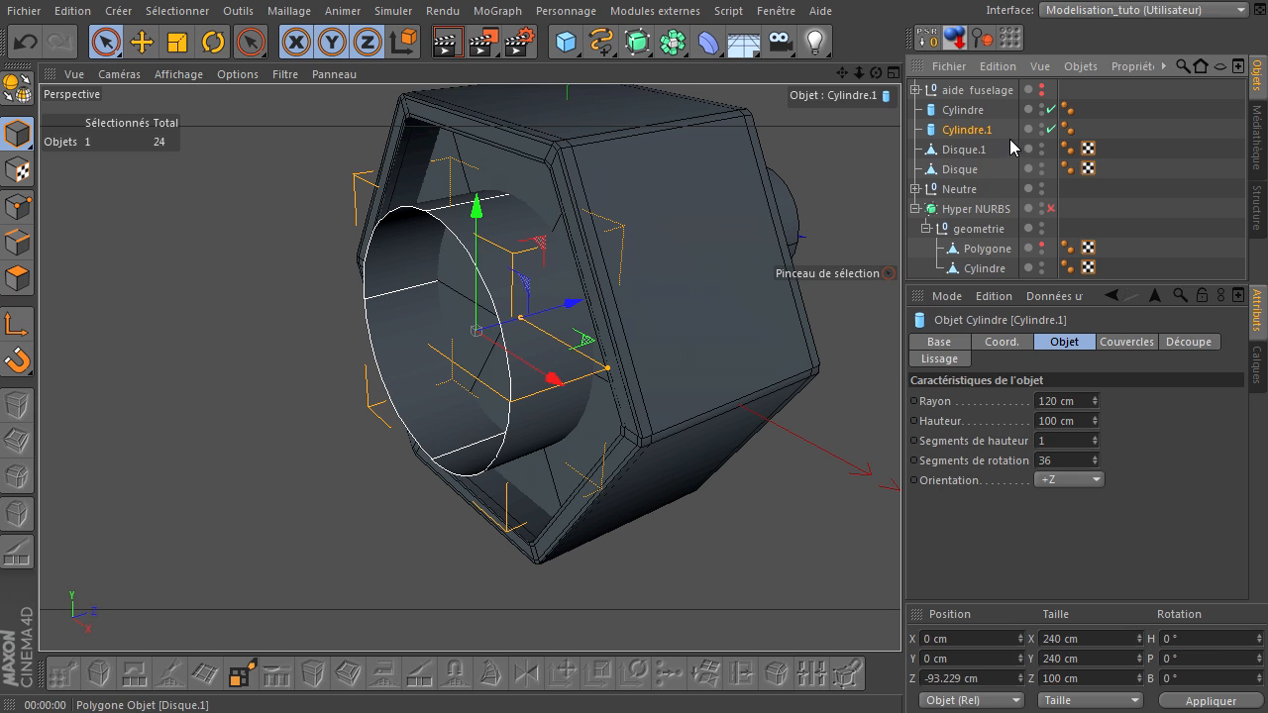
{"action": "left_click_drag", "start_coordinate": [1098, 423], "coordinate": [1095, 424]}
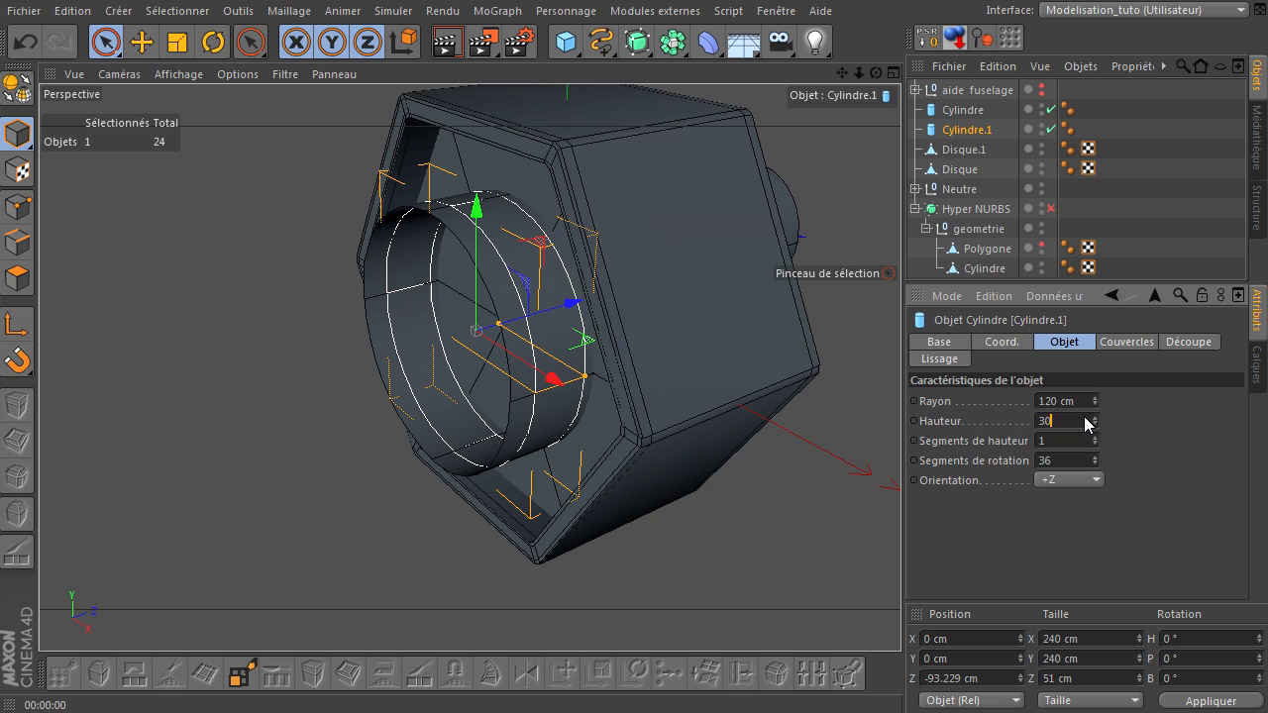
{"action": "key", "text": "Return"}
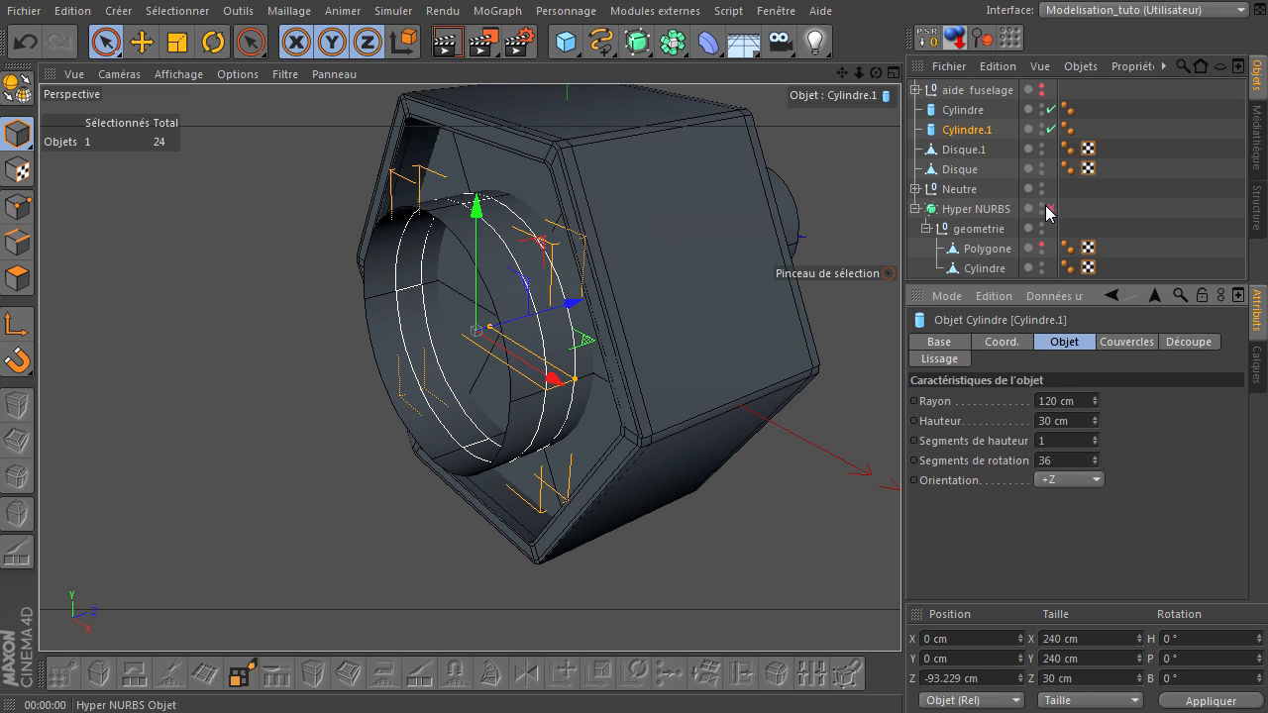
{"action": "left_click", "coordinate": [1041, 247]}
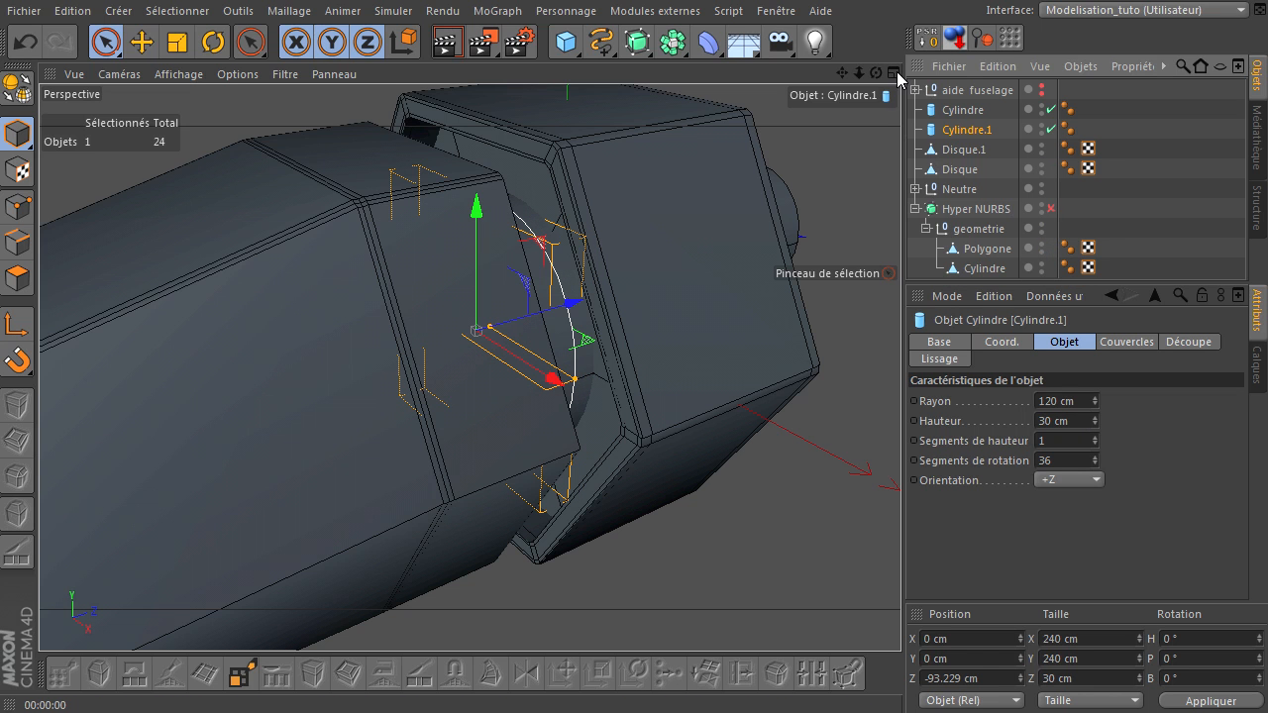
- Move Cylindre.1 along Z to about -121 cm, into the gap between the fuselage and the rear block
{"action": "mouse_move", "coordinate": [877, 76]}
{"action": "left_mouse_down"}
{"action": "mouse_move", "coordinate": [842, 81]}
{"action": "mouse_move", "coordinate": [877, 77]}
{"action": "left_mouse_up"}
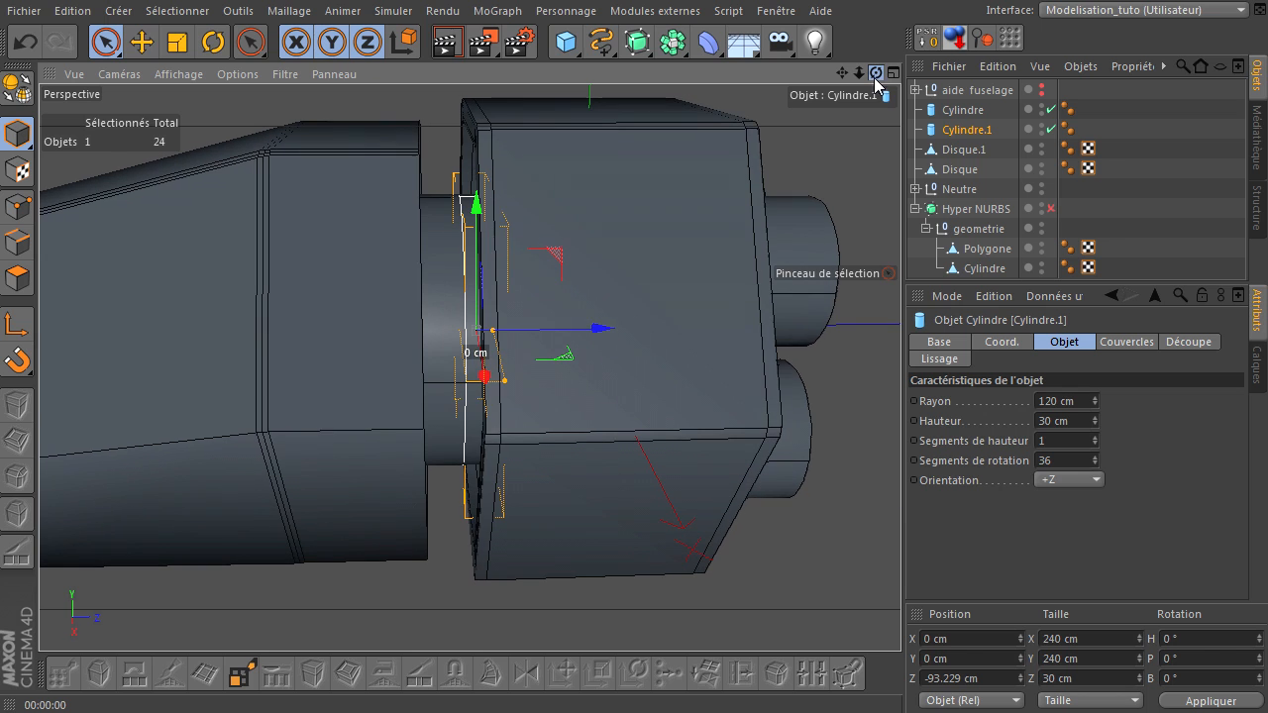
{"action": "left_click_drag", "start_coordinate": [616, 325], "coordinate": [577, 344]}
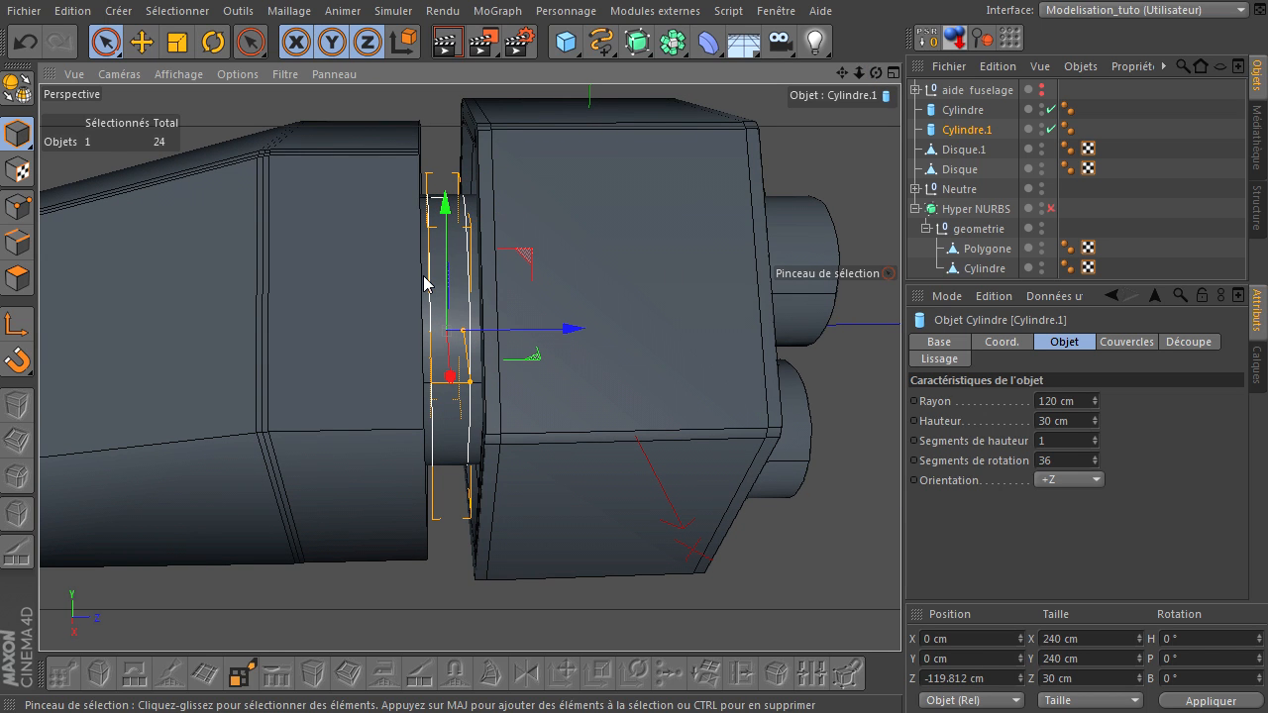
{"action": "left_click_drag", "start_coordinate": [876, 73], "coordinate": [900, 490]}
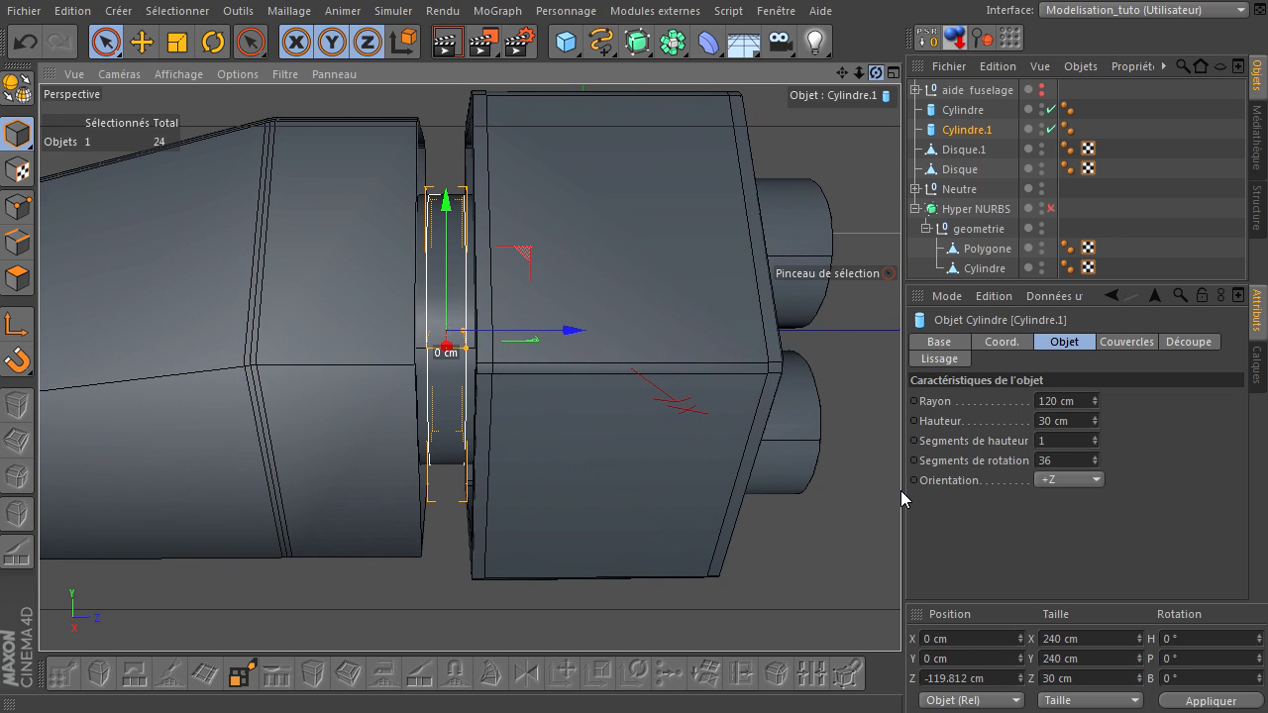
{"action": "middle_click", "coordinate": [774, 161]}
{"action": "middle_click", "coordinate": [281, 431]}
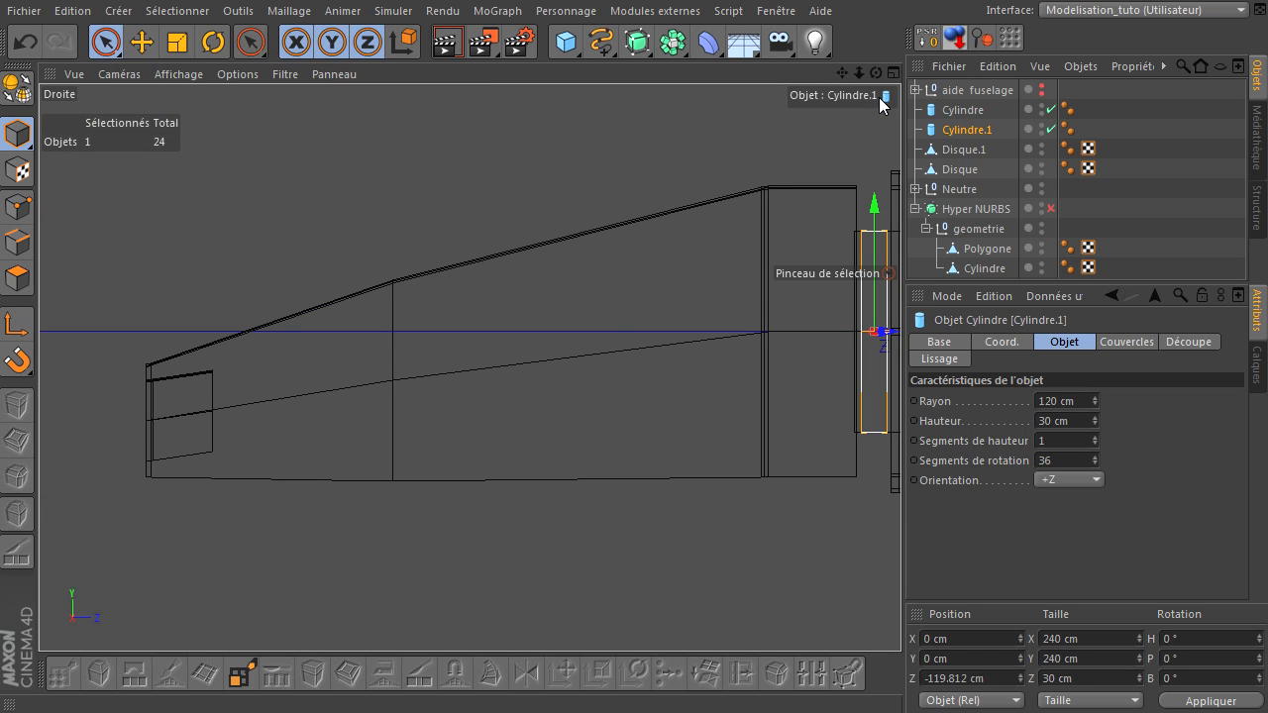
{"action": "middle_click_drag", "start_coordinate": [599, 320], "coordinate": [264, 368], "text": "alt"}
{"action": "scroll", "coordinate": [546, 367], "scroll_direction": "up", "scroll_amount": 5}
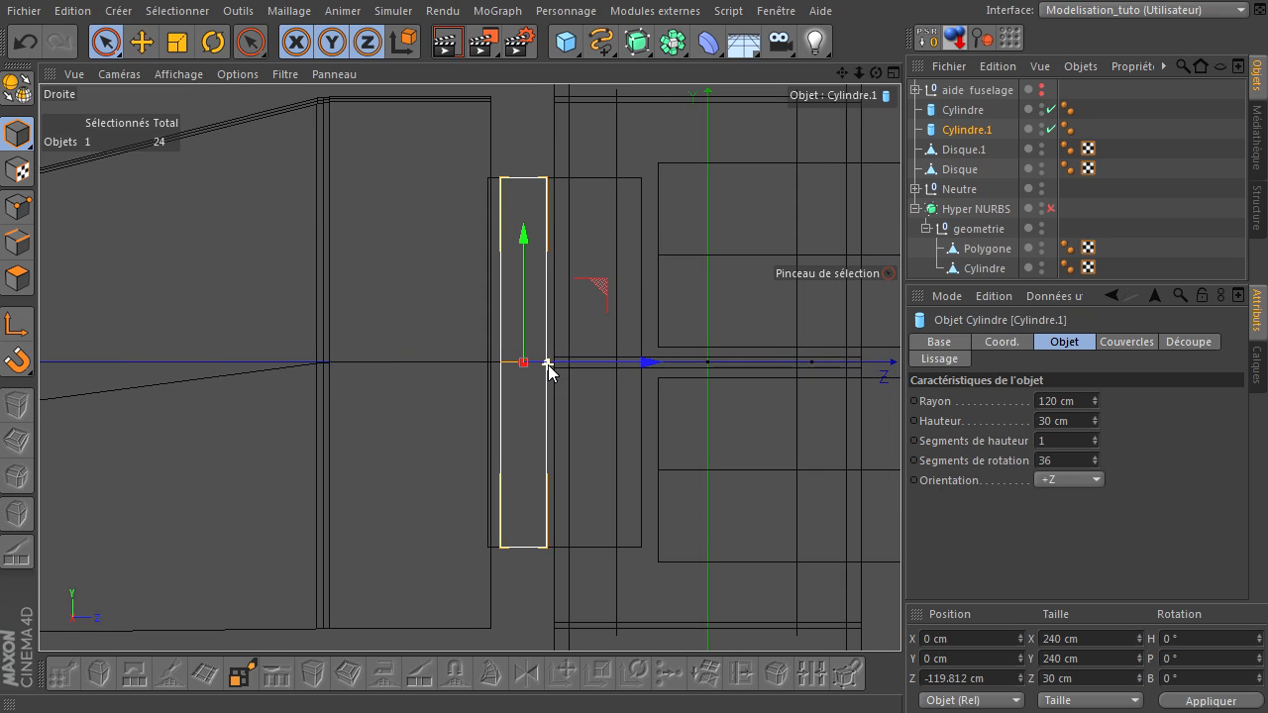
{"action": "scroll", "coordinate": [548, 369], "scroll_direction": "up", "scroll_amount": 1}
{"action": "left_click_drag", "start_coordinate": [628, 368], "coordinate": [626, 372]}
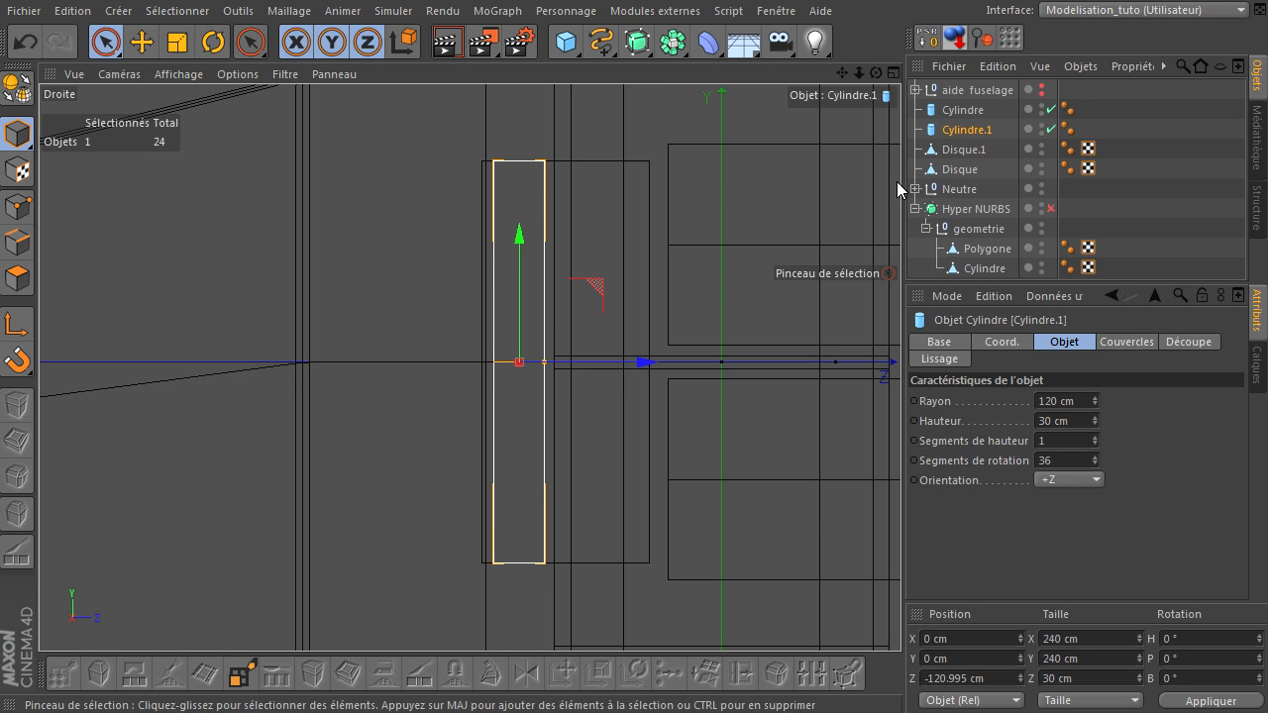
- Hide the Polygone fuselage in the perspective view and convert Cylindre.1 to an editable polygon object
{"action": "middle_click", "coordinate": [708, 185]}
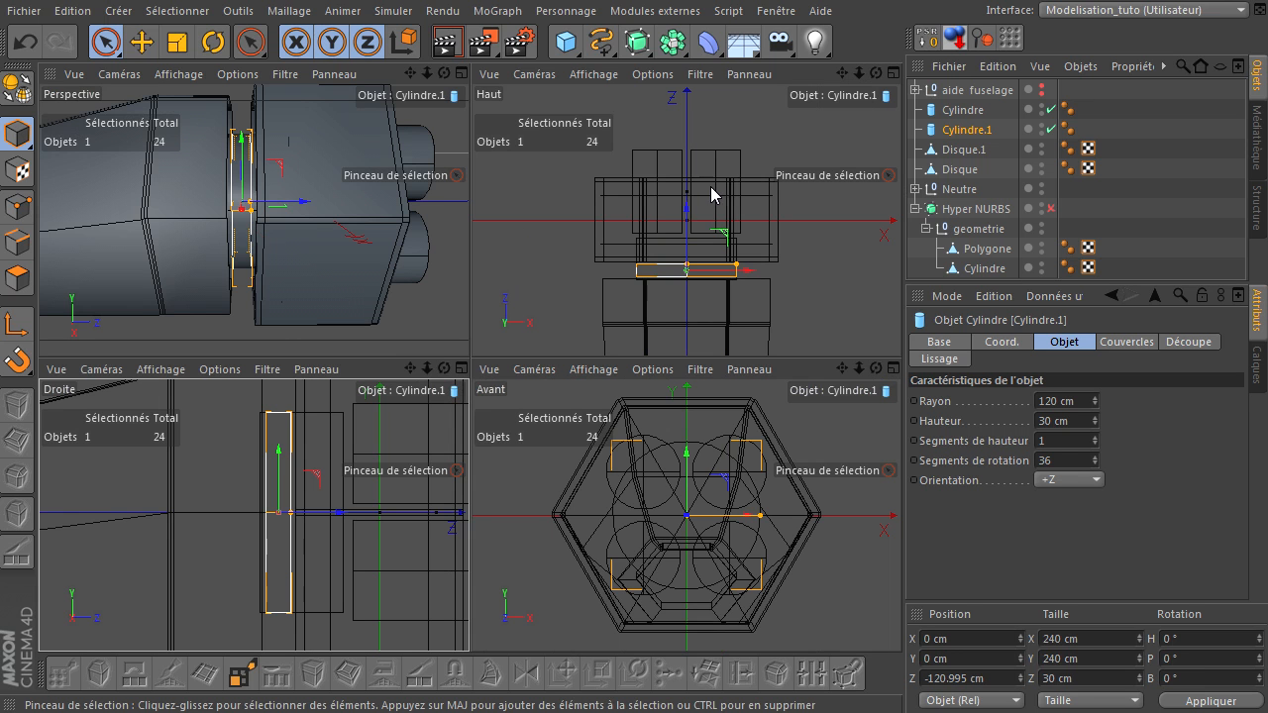
{"action": "middle_click", "coordinate": [454, 234]}
{"action": "double_click", "coordinate": [1042, 246]}
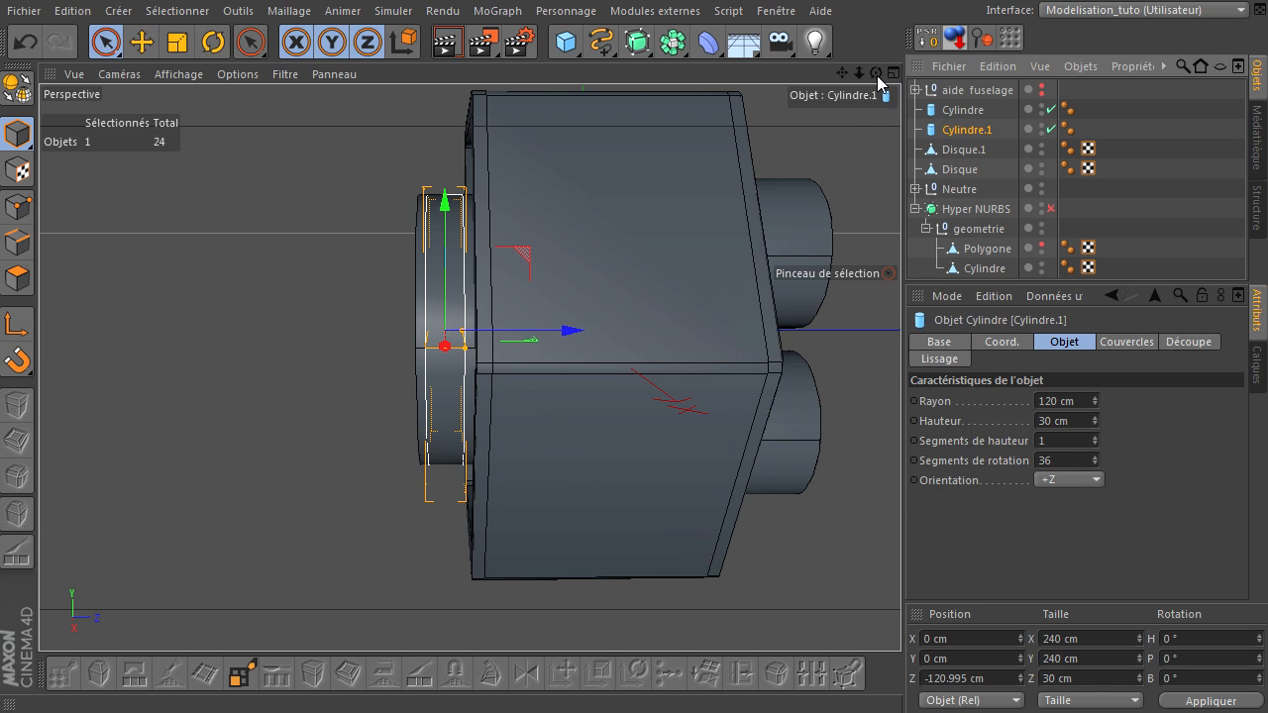
{"action": "left_click_drag", "start_coordinate": [876, 74], "coordinate": [951, 80]}
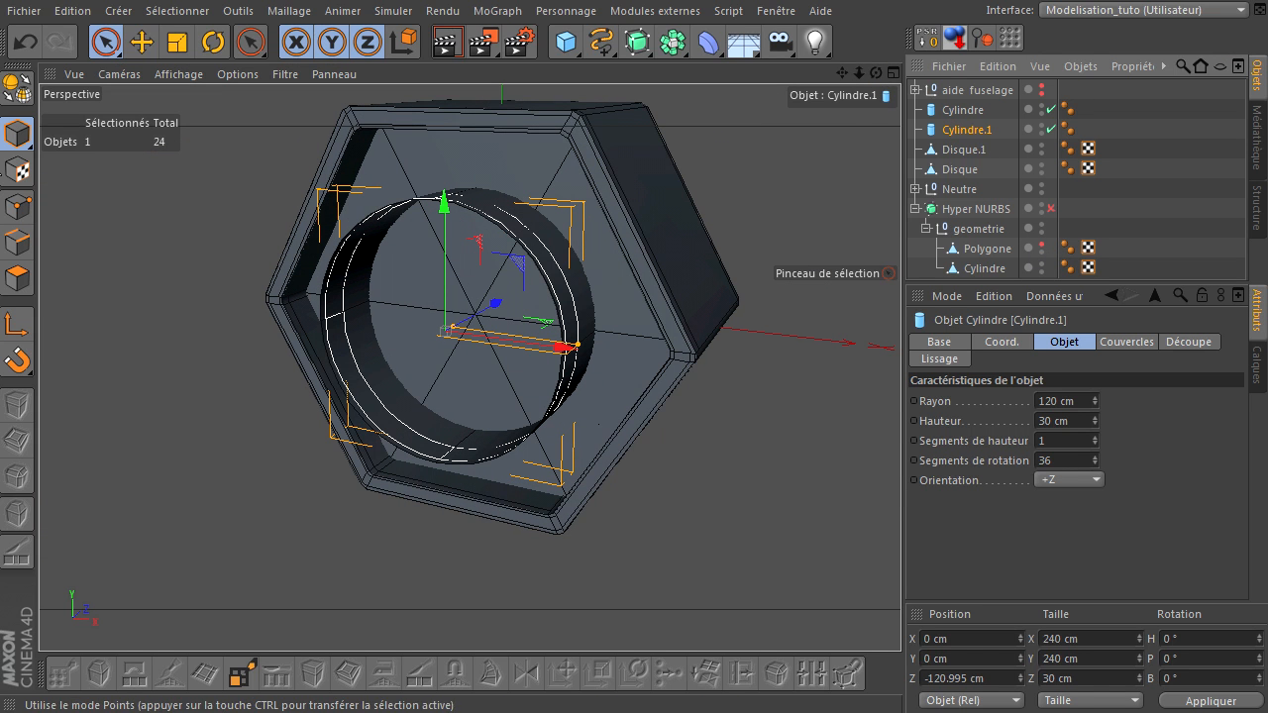
{"action": "left_click", "coordinate": [17, 87]}
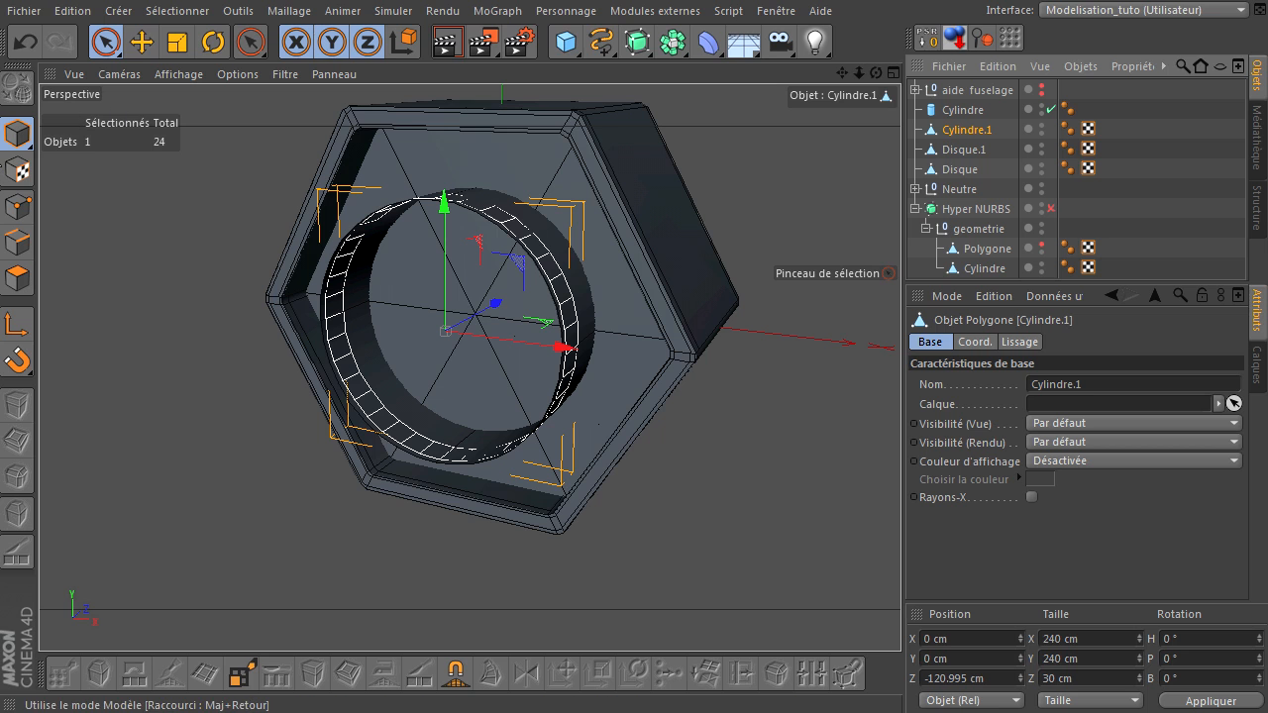
- Extrude all polygons of Cylindre.1 outward by 10 cm to thicken the ring, and clear the polygon selection
{"action": "scroll", "coordinate": [667, 354], "scroll_direction": "up", "scroll_amount": 2}
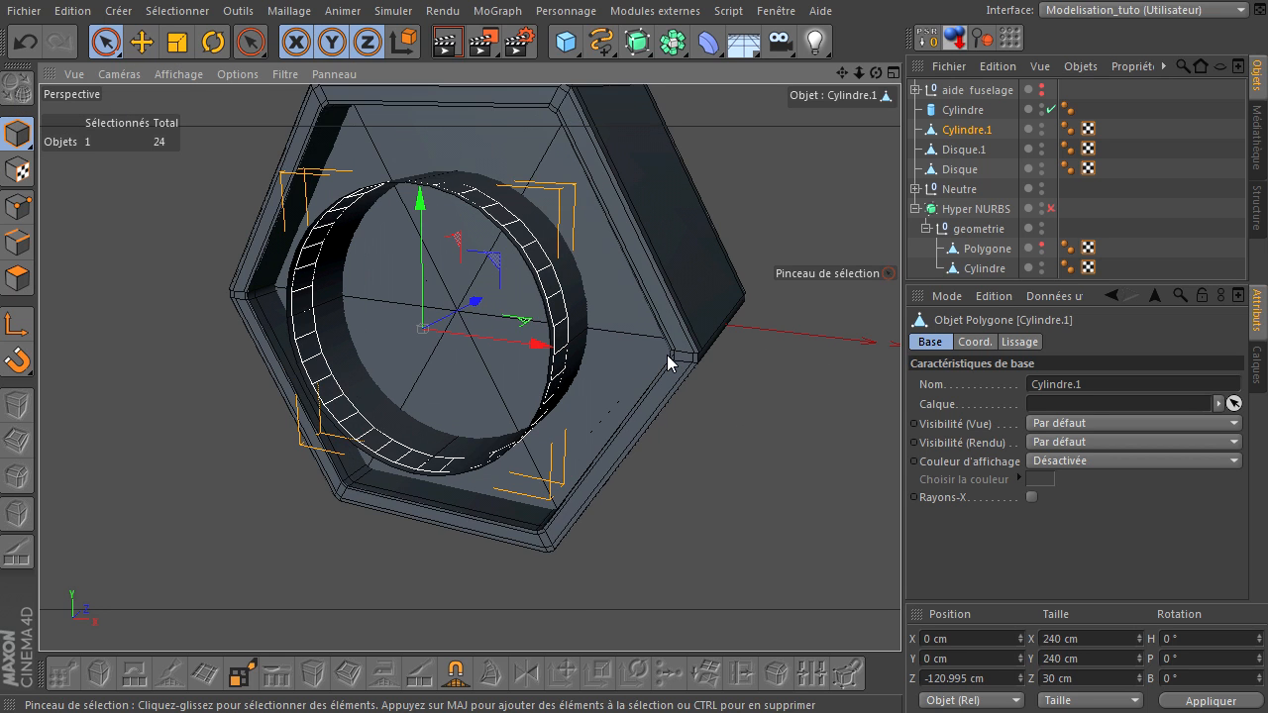
{"action": "scroll", "coordinate": [667, 354], "scroll_direction": "up", "scroll_amount": 1}
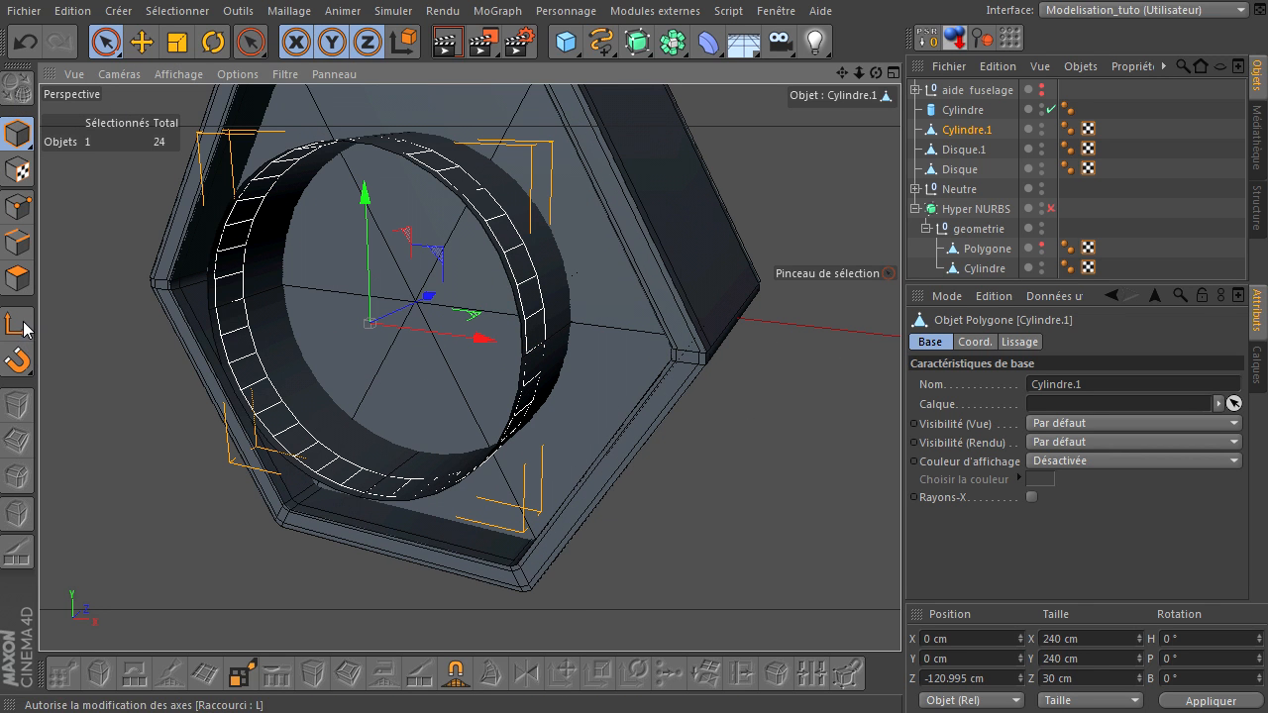
{"action": "left_click", "coordinate": [18, 280]}
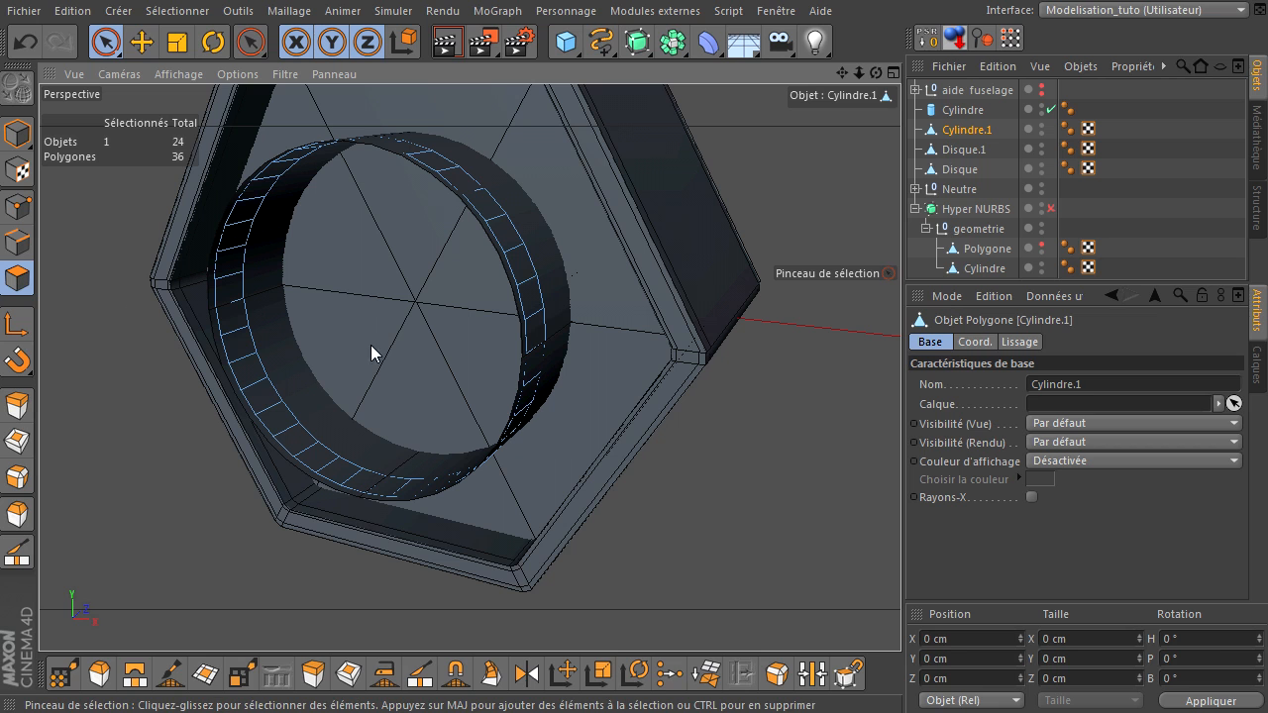
{"action": "key", "text": "ctrl+a"}
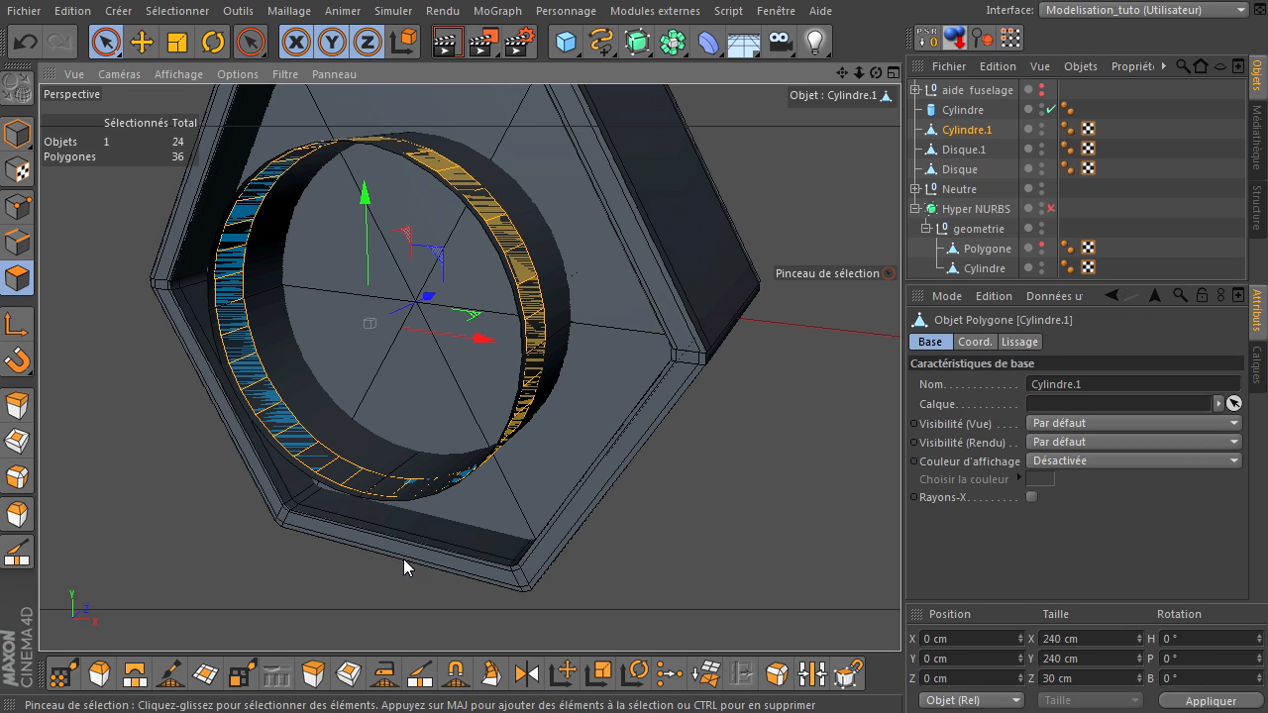
{"action": "key", "text": "d"}
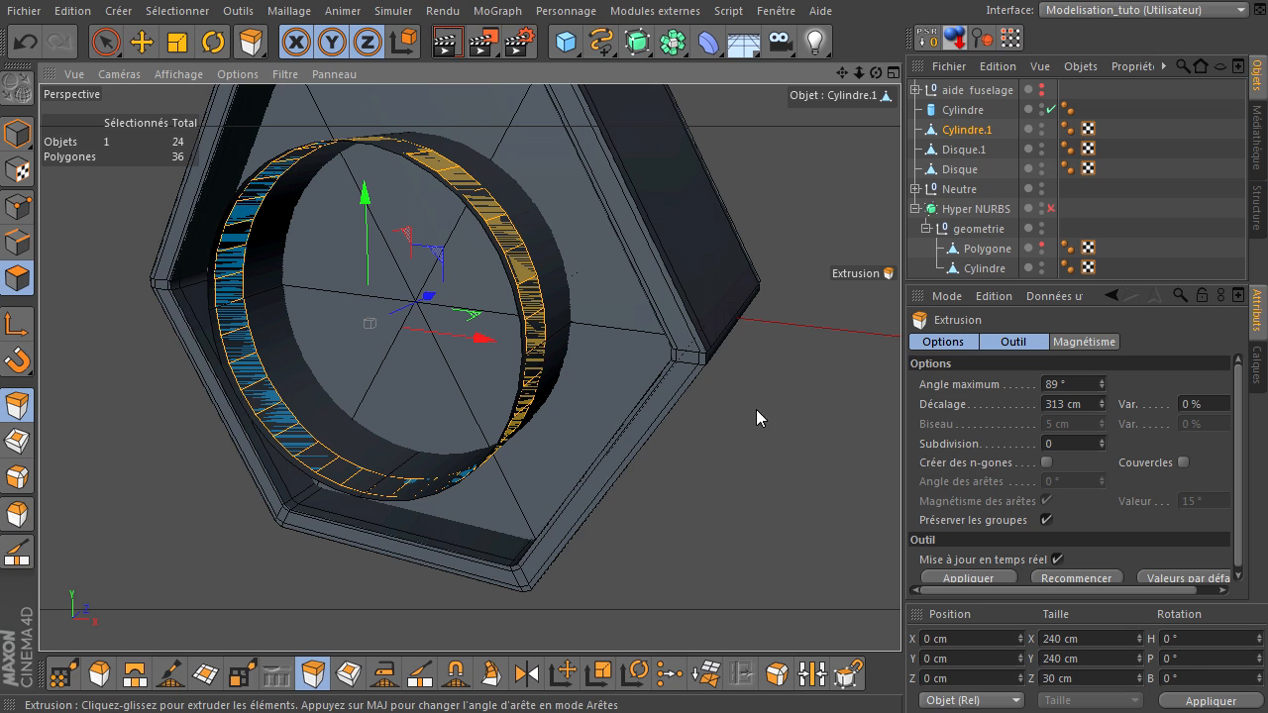
{"action": "left_click_drag", "start_coordinate": [761, 418], "coordinate": [1261, 488]}
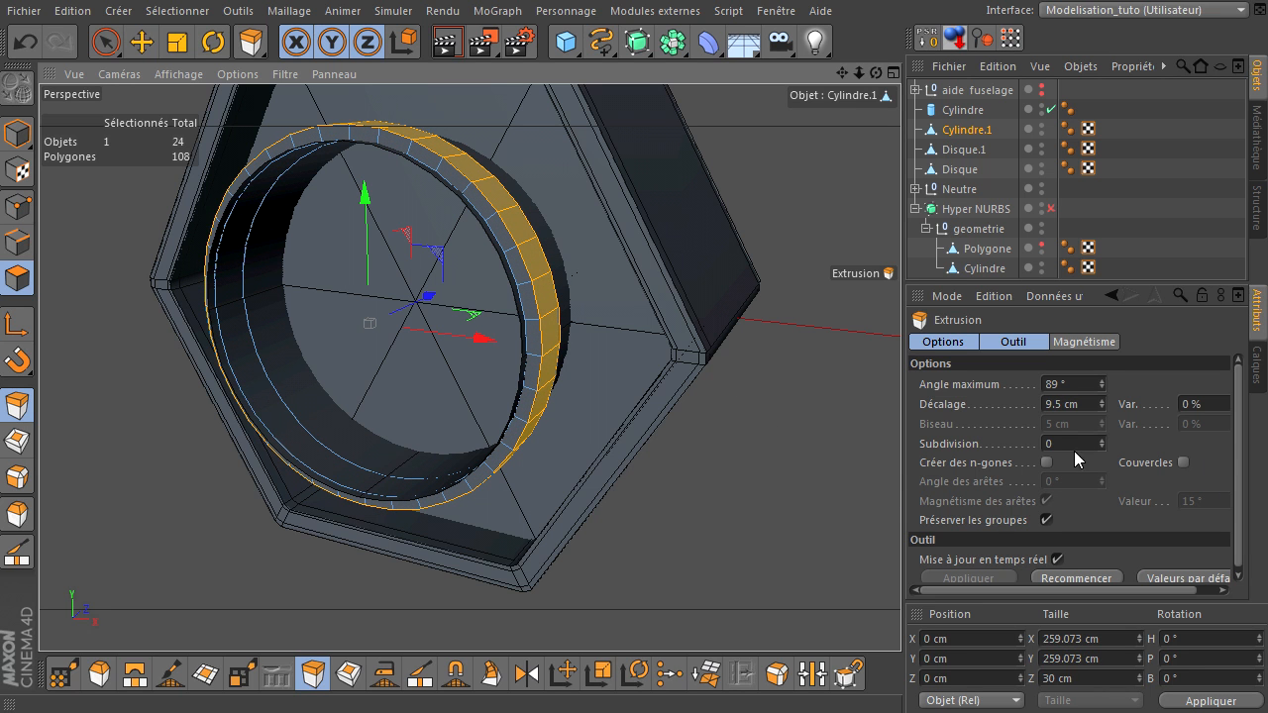
{"action": "double_click", "coordinate": [1088, 403]}
{"action": "type", "text": "10"}
{"action": "key", "text": "Return"}
{"action": "left_click_drag", "start_coordinate": [899, 492], "coordinate": [900, 491], "text": "alt"}
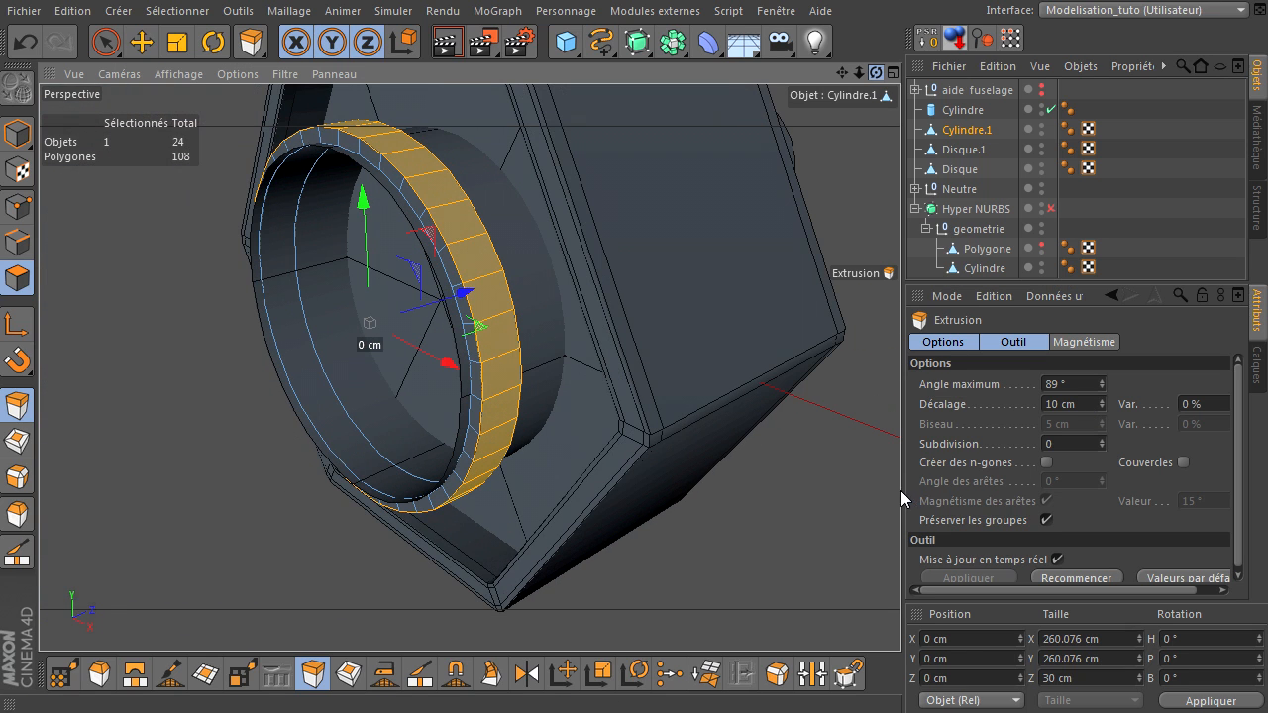
{"action": "left_click", "coordinate": [106, 41]}
{"action": "left_click", "coordinate": [155, 263]}
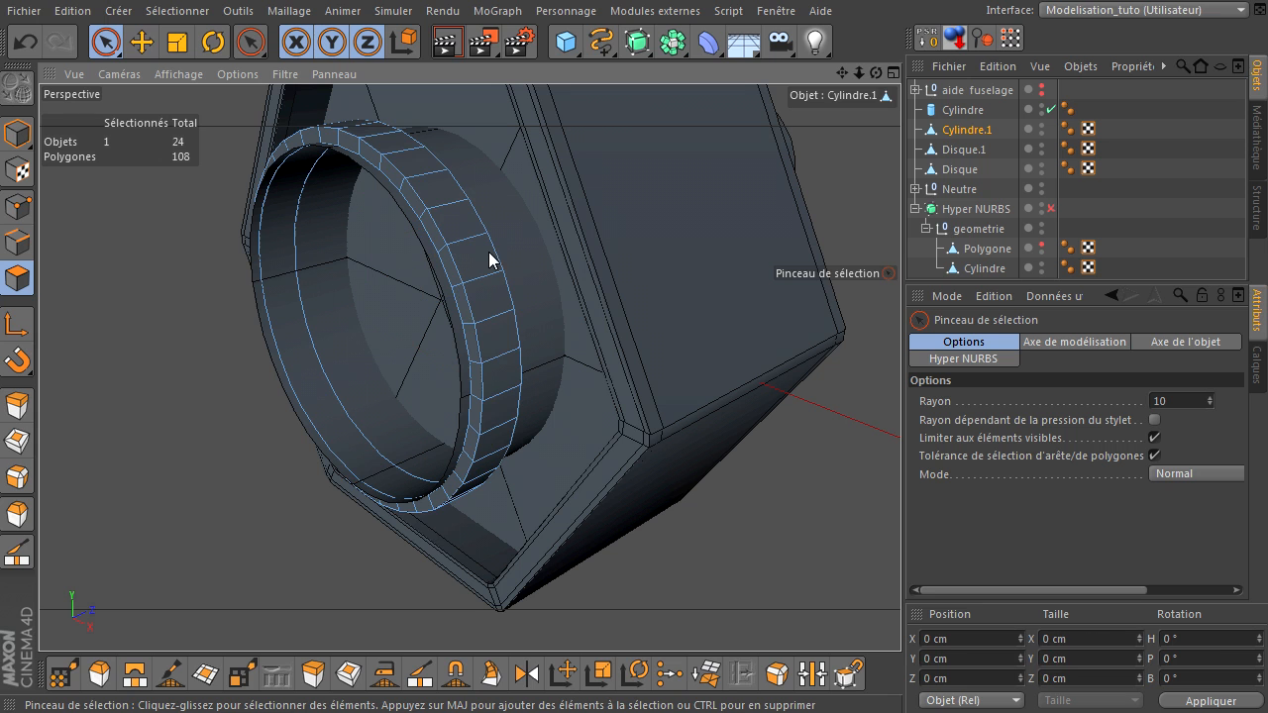
- Check the ring against the fuselage, hide the fuselage again and select the two adjacent outer polygons on the ring's +X side
{"action": "left_click_drag", "start_coordinate": [876, 74], "coordinate": [900, 490]}
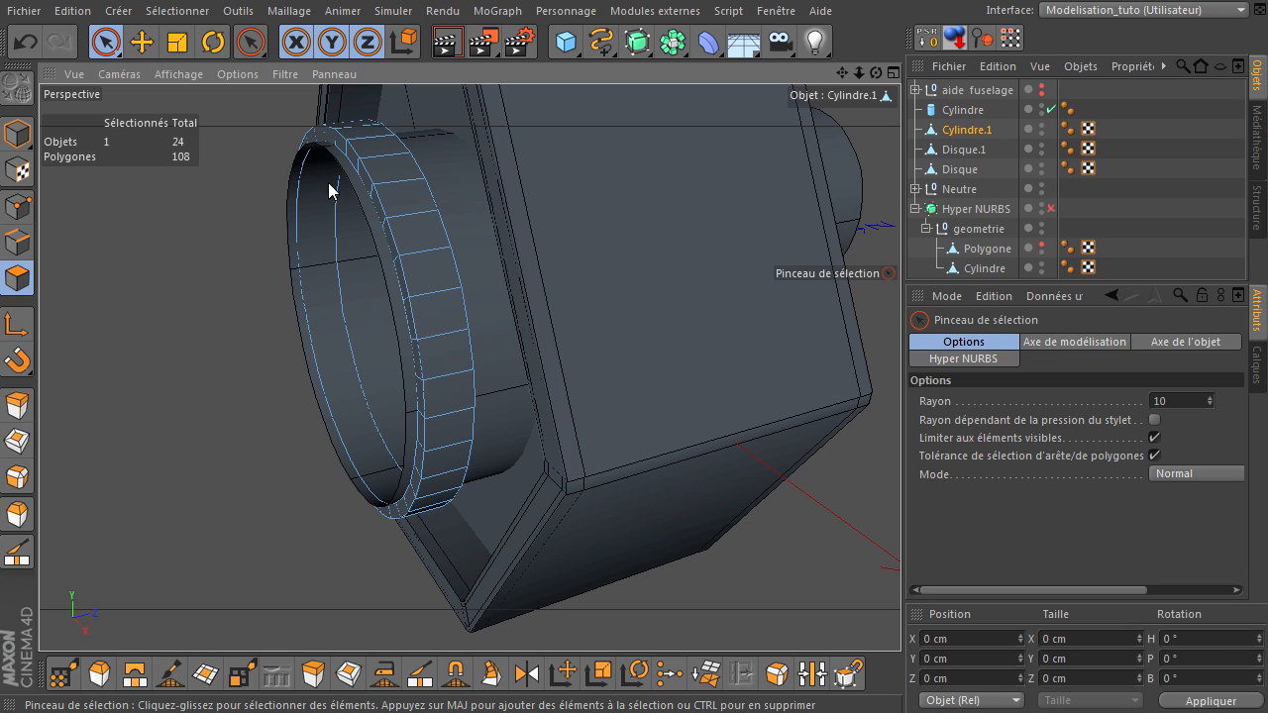
{"action": "left_click", "coordinate": [1041, 247]}
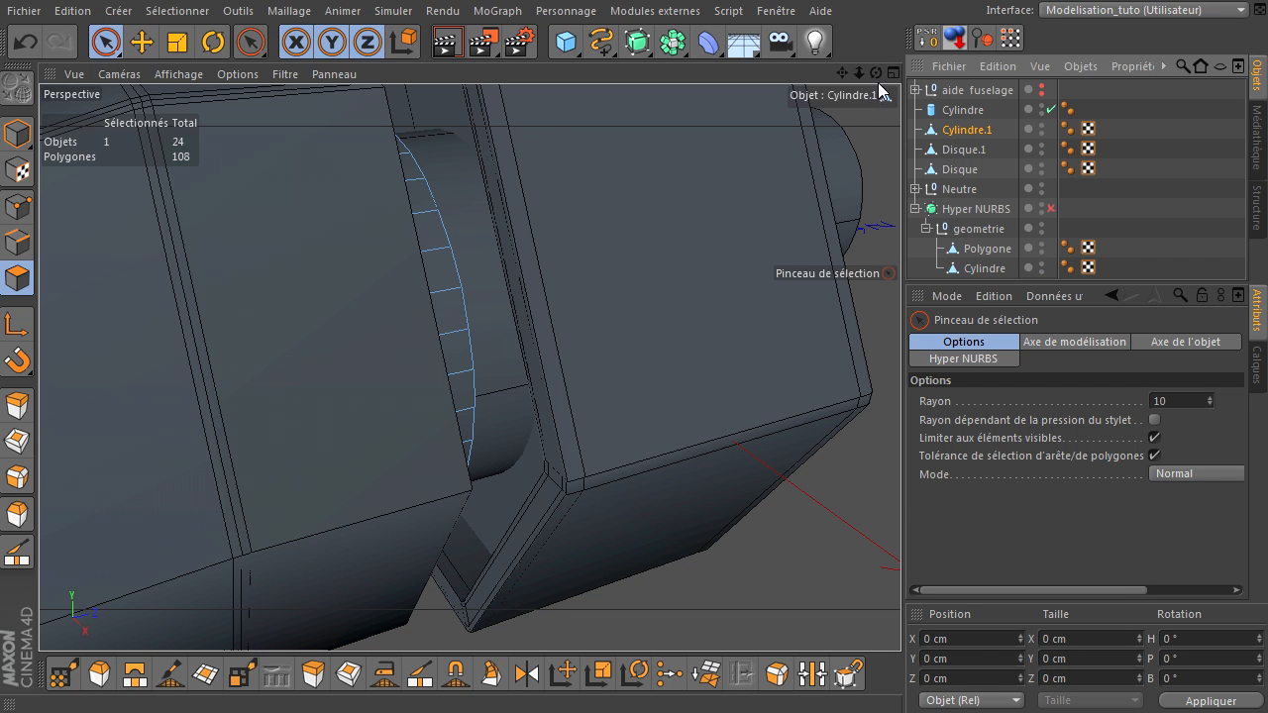
{"action": "left_click_drag", "start_coordinate": [876, 76], "coordinate": [900, 490]}
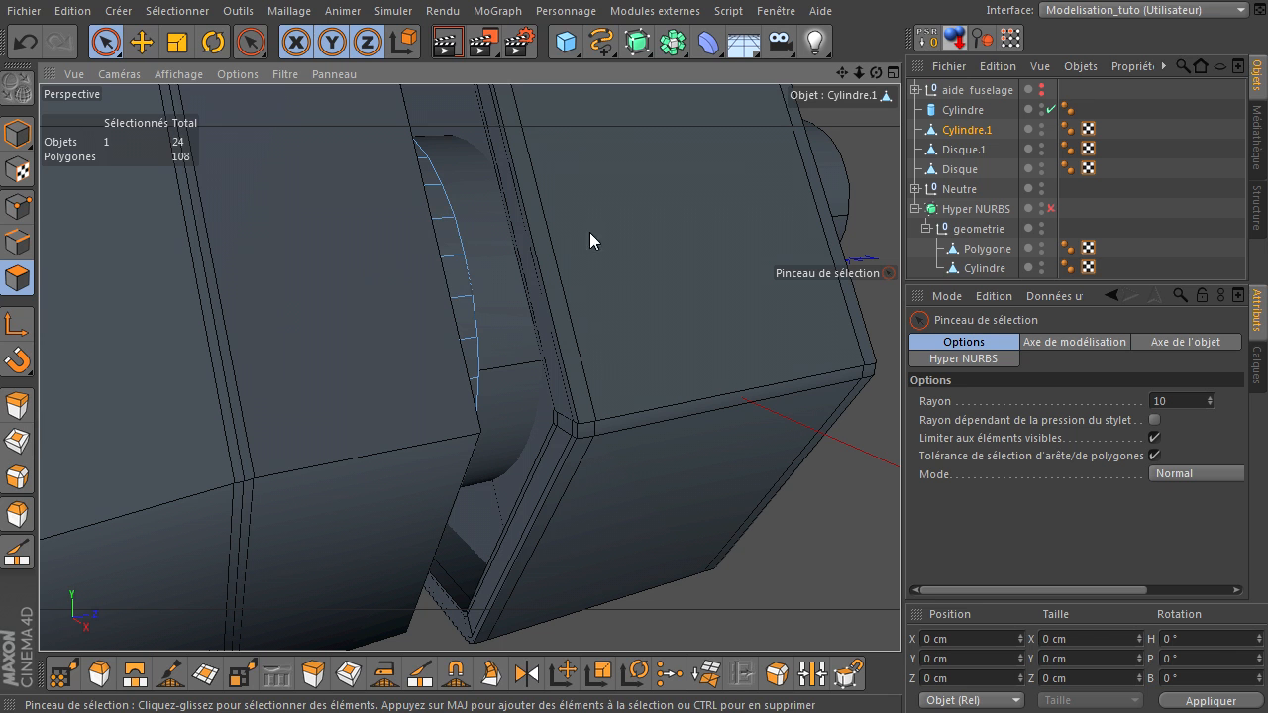
{"action": "double_click", "coordinate": [1042, 247]}
{"action": "left_click_drag", "start_coordinate": [875, 74], "coordinate": [900, 490]}
{"action": "left_click", "coordinate": [17, 283]}
{"action": "left_click", "coordinate": [540, 356]}
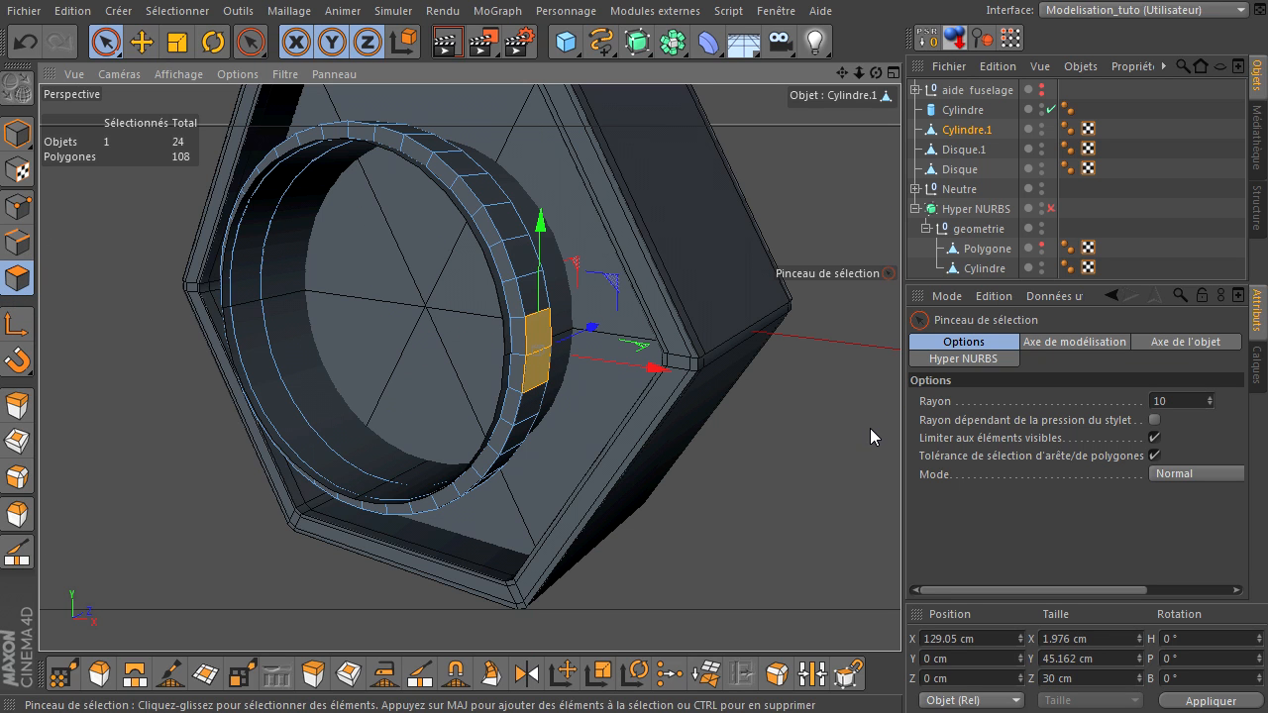
- Inset the two selected ring polygons as one group with a 2 cm offset (Extrusion interne)
{"action": "left_click_drag", "start_coordinate": [876, 75], "coordinate": [900, 491]}
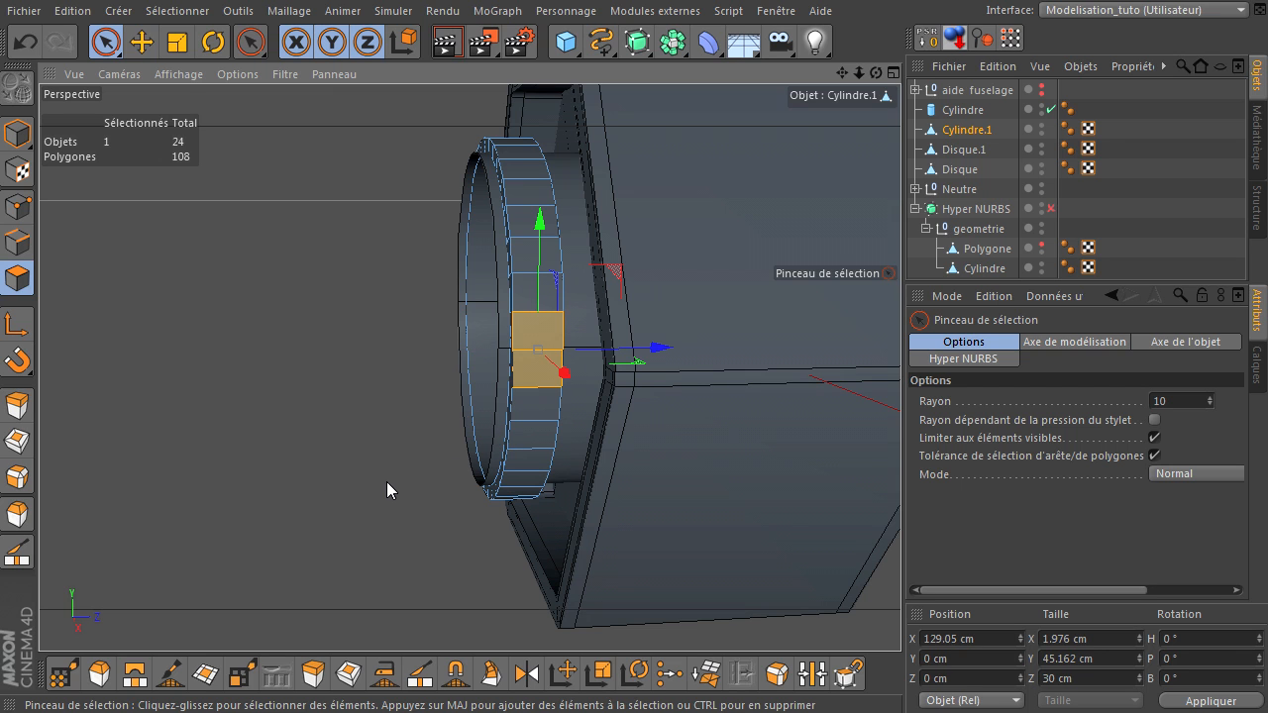
{"action": "left_click", "coordinate": [348, 676]}
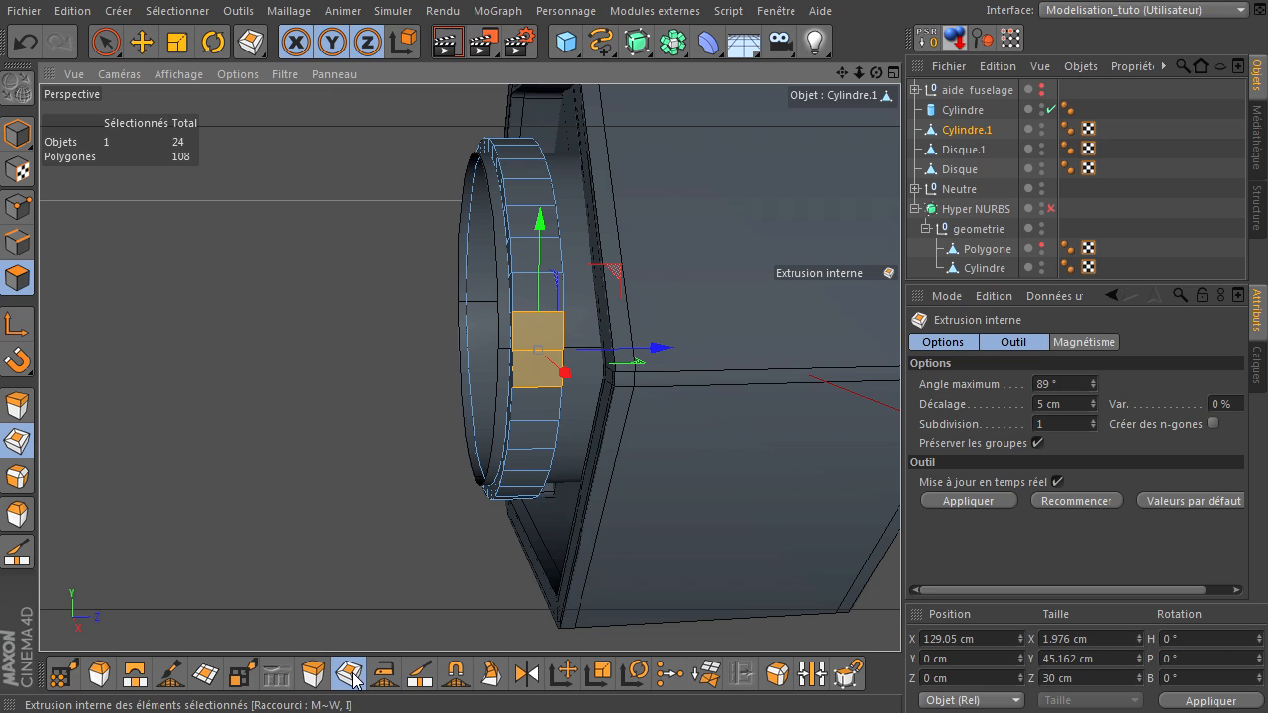
{"action": "left_click_drag", "start_coordinate": [371, 376], "coordinate": [396, 375]}
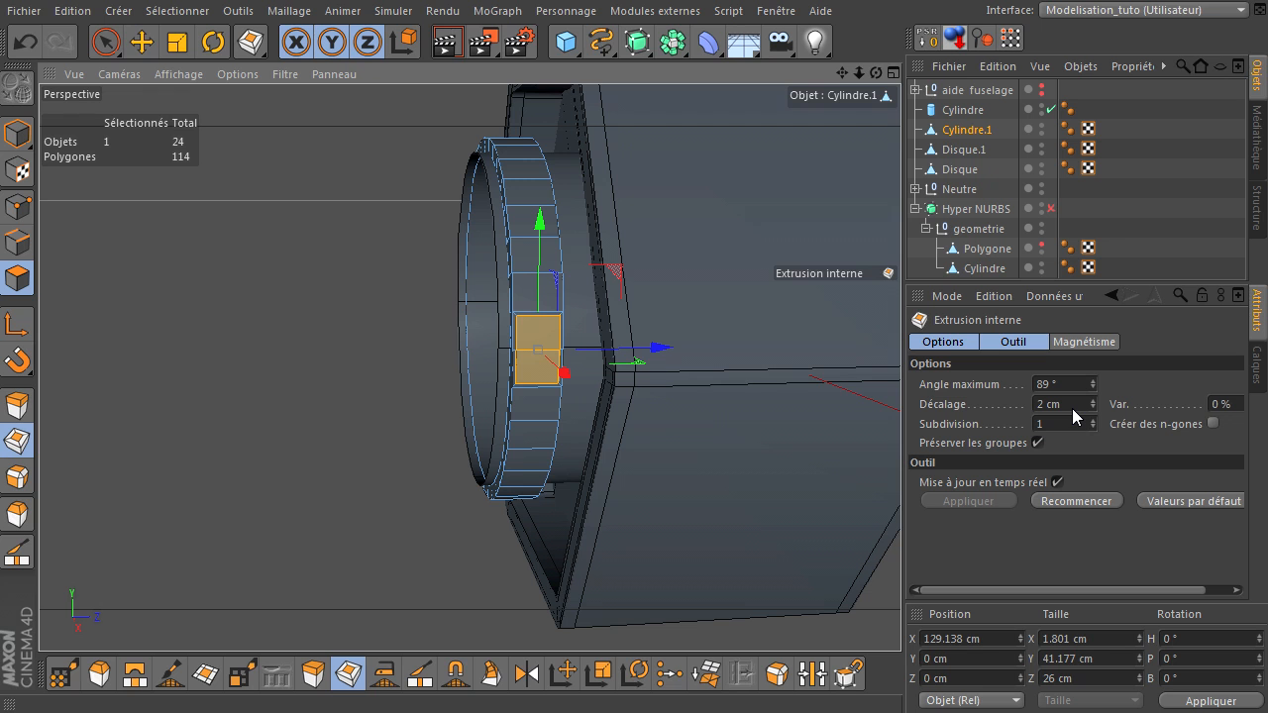
{"action": "left_click_drag", "start_coordinate": [857, 72], "coordinate": [901, 492]}
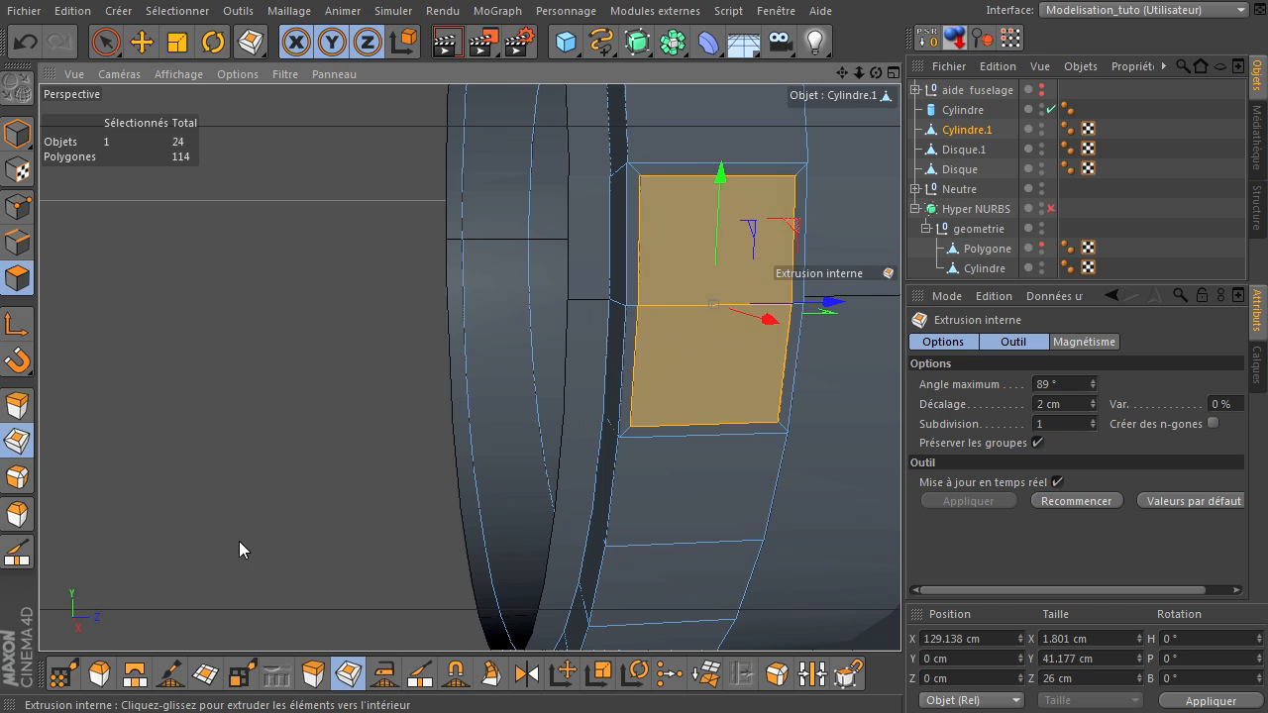
- Extrude the inset polygons along X to about 417 cm to form a side arm, and show the Polygone fuselage again
{"action": "scroll", "coordinate": [228, 555], "scroll_direction": "down", "scroll_amount": 5}
{"action": "scroll", "coordinate": [228, 553], "scroll_direction": "down", "scroll_amount": 2}
{"action": "left_click_drag", "start_coordinate": [881, 73], "coordinate": [900, 495]}
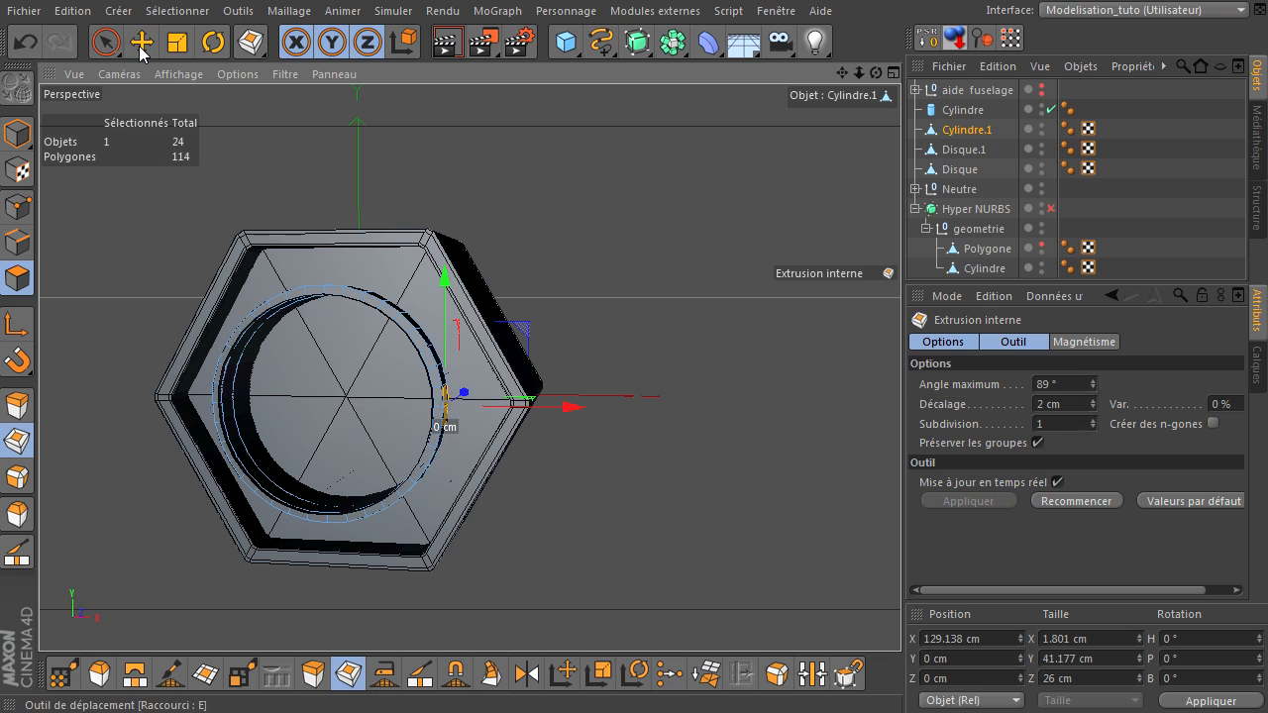
{"action": "left_click", "coordinate": [141, 43]}
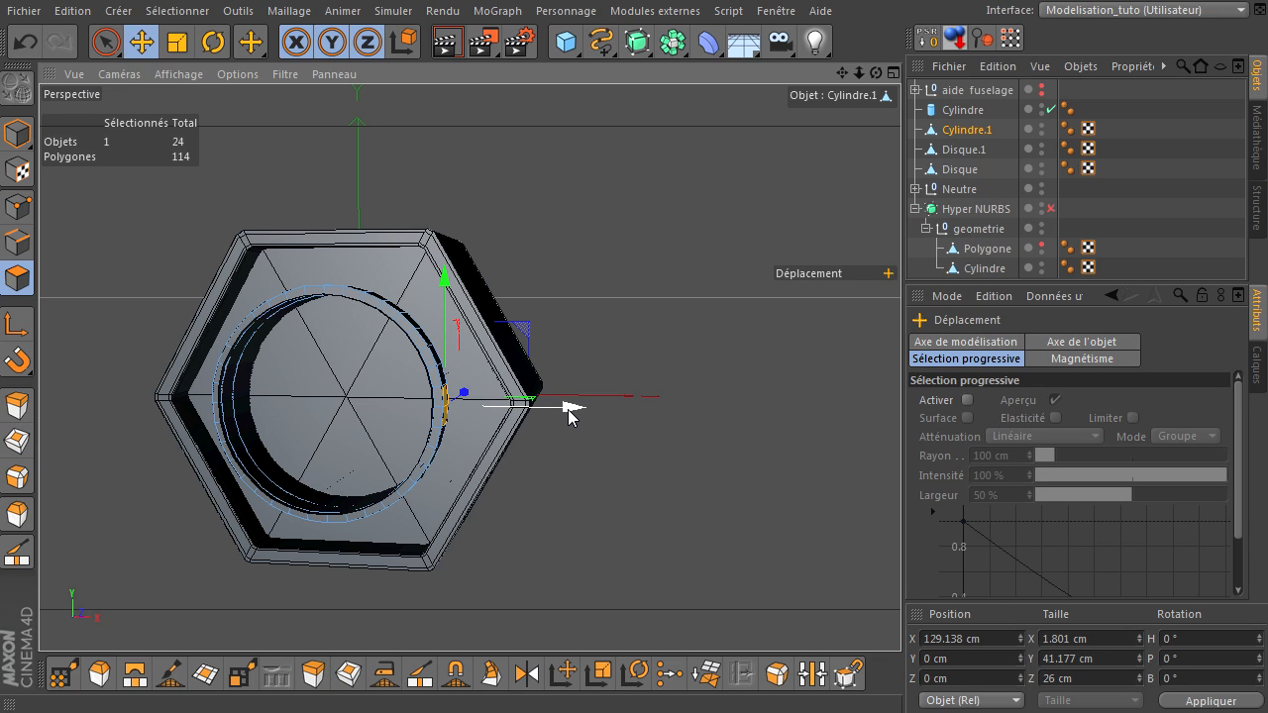
{"action": "left_click_drag", "start_coordinate": [569, 411], "coordinate": [850, 406], "text": "ctrl"}
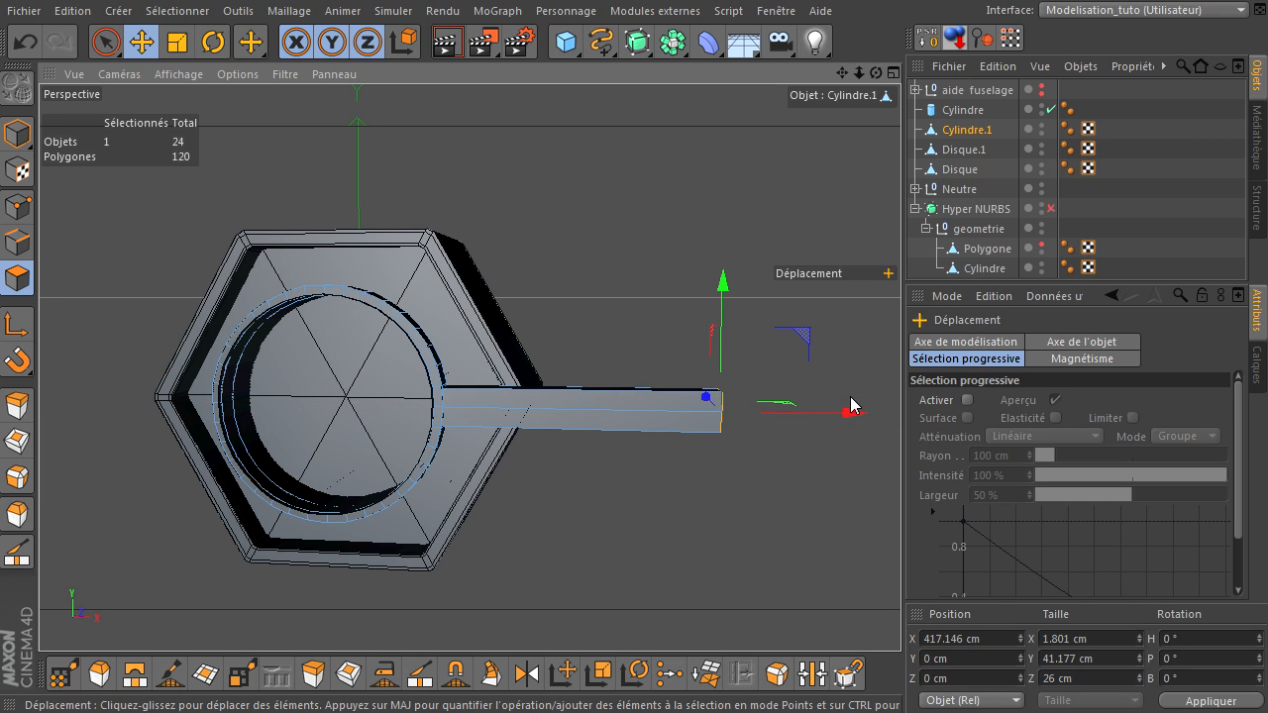
{"action": "left_click", "coordinate": [1042, 247]}
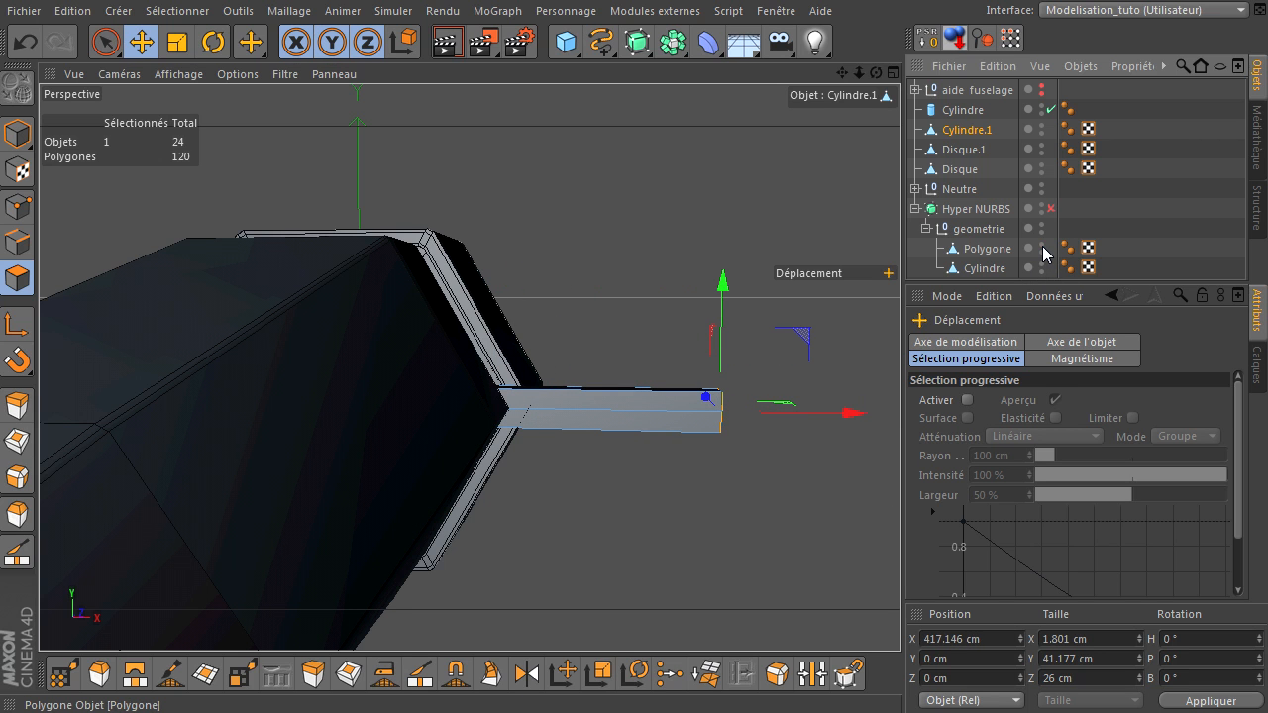
{"action": "left_click_drag", "start_coordinate": [874, 71], "coordinate": [901, 490]}
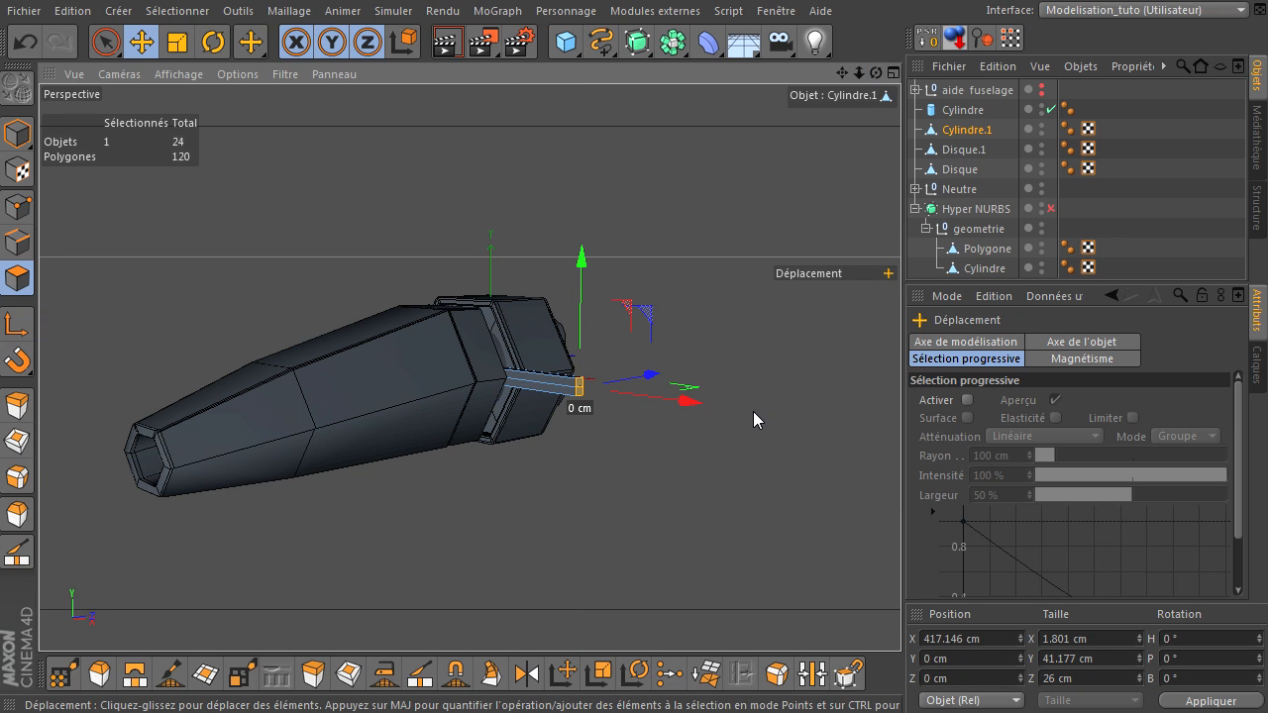
- Hide the Polygone fuselage and undo the side arm's extrusion and inset on Cylindre.1
{"action": "left_click", "coordinate": [1041, 244]}
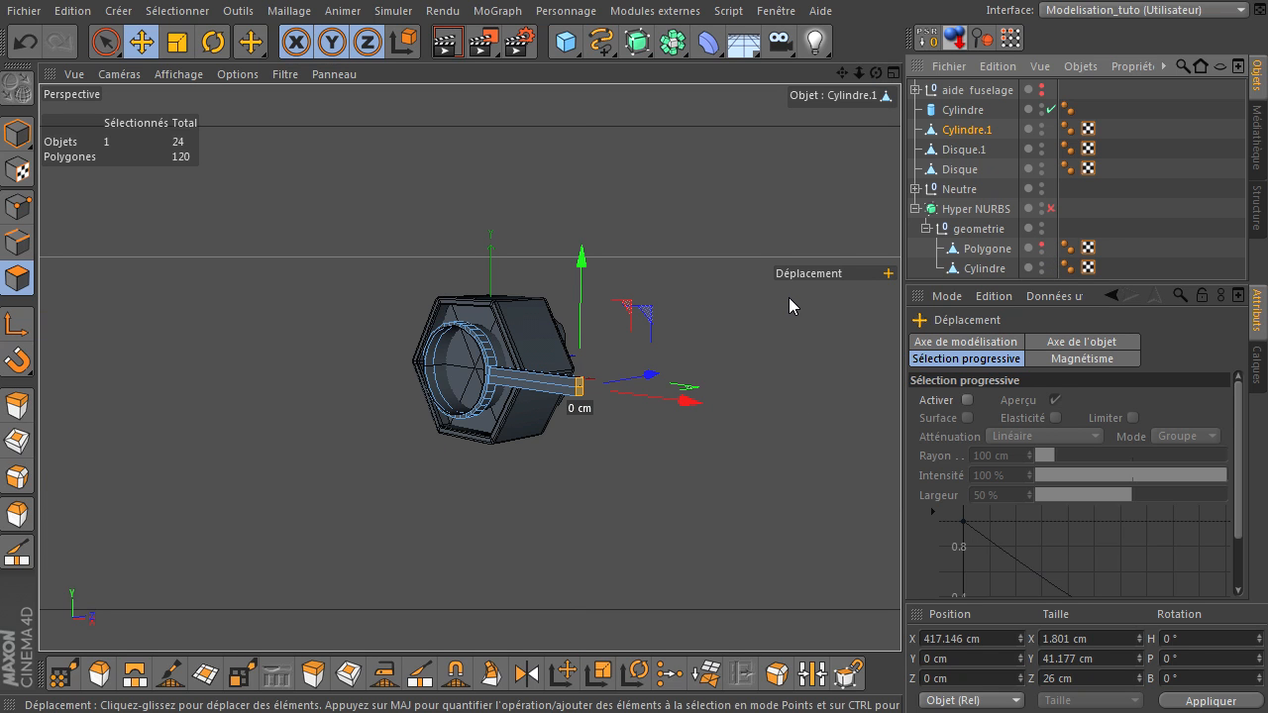
{"action": "key", "text": "ctrl+z"}
{"action": "key", "text": "ctrl+z"}
{"action": "key", "text": "ctrl+z"}
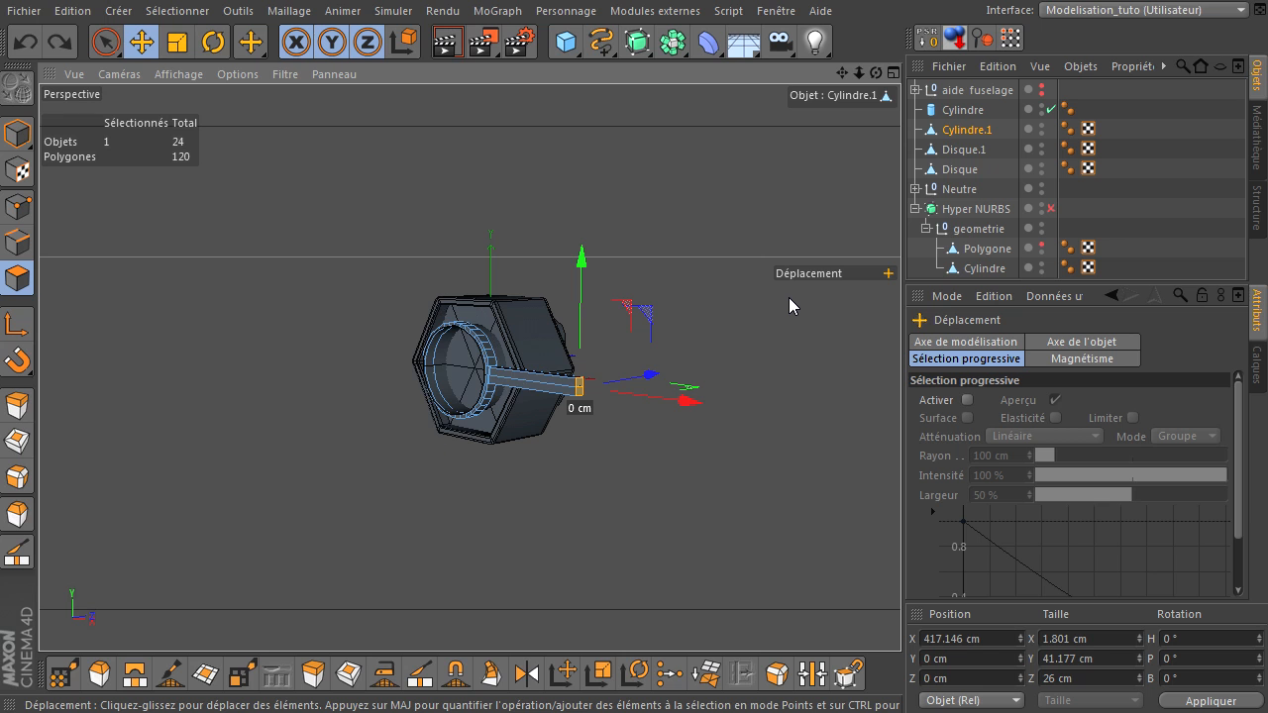
{"action": "key", "text": "ctrl+z"}
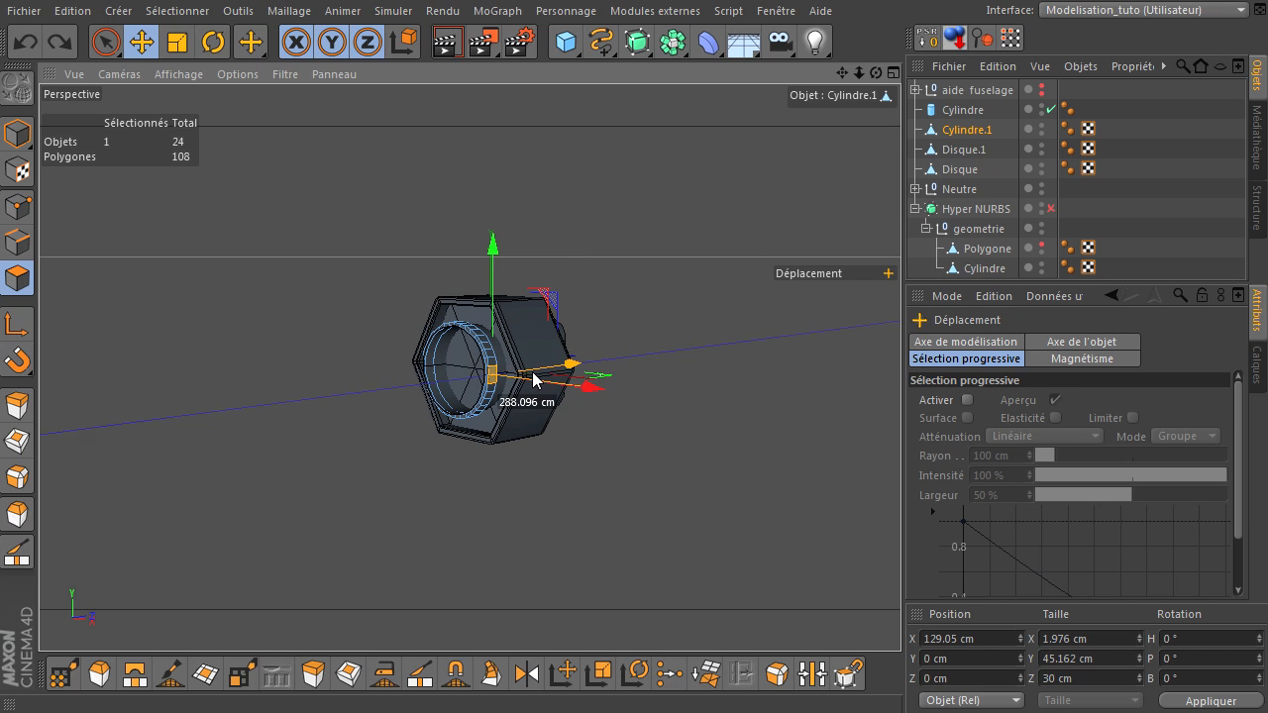
- Add the outer ring polygons directly above and below the two selected ones to the selection on Cylindre.1
{"action": "scroll", "coordinate": [509, 386], "scroll_direction": "up", "scroll_amount": 5}
{"action": "scroll", "coordinate": [509, 380], "scroll_direction": "up", "scroll_amount": 5}
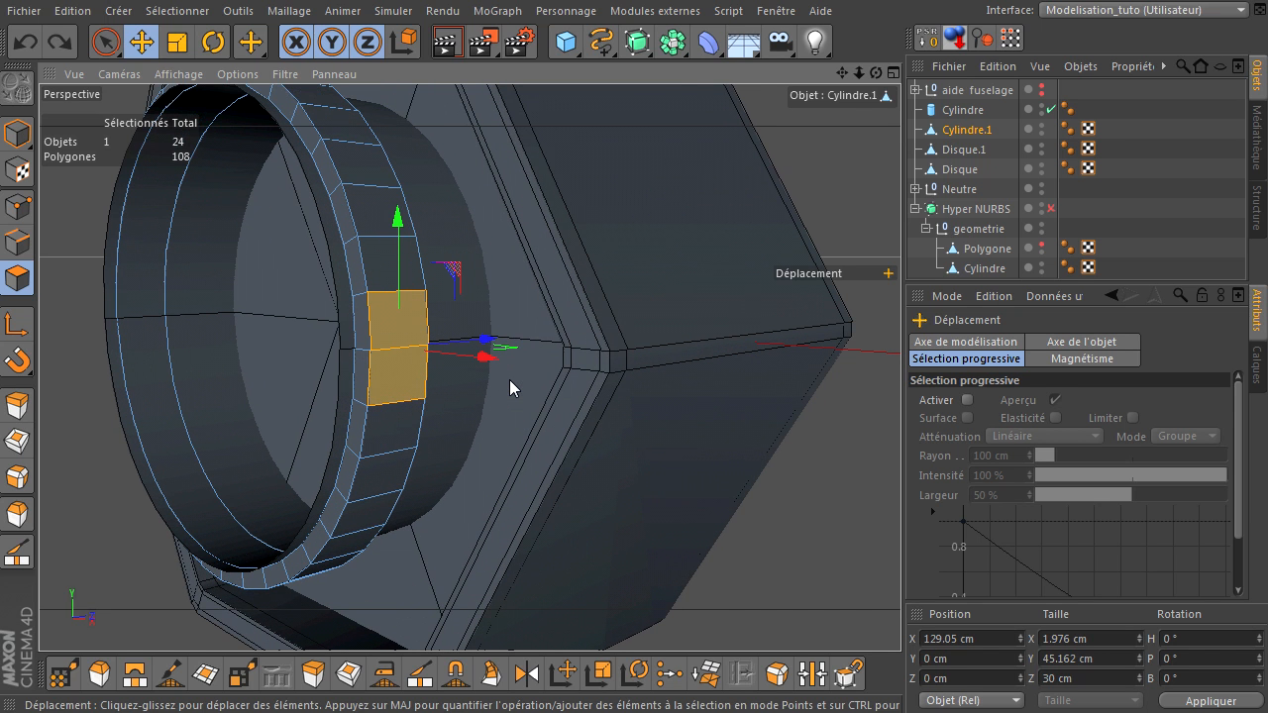
{"action": "left_click", "coordinate": [105, 42]}
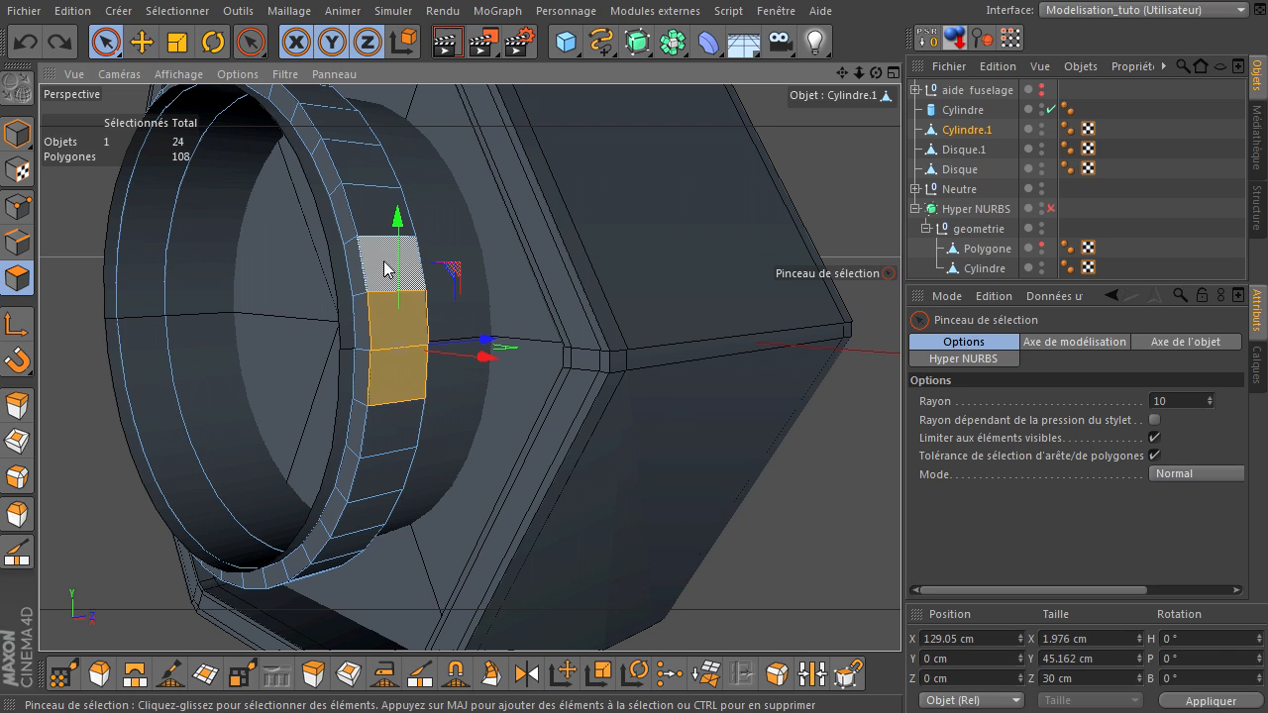
{"action": "left_click_drag", "start_coordinate": [387, 268], "coordinate": [411, 326]}
{"action": "left_click", "coordinate": [398, 427]}
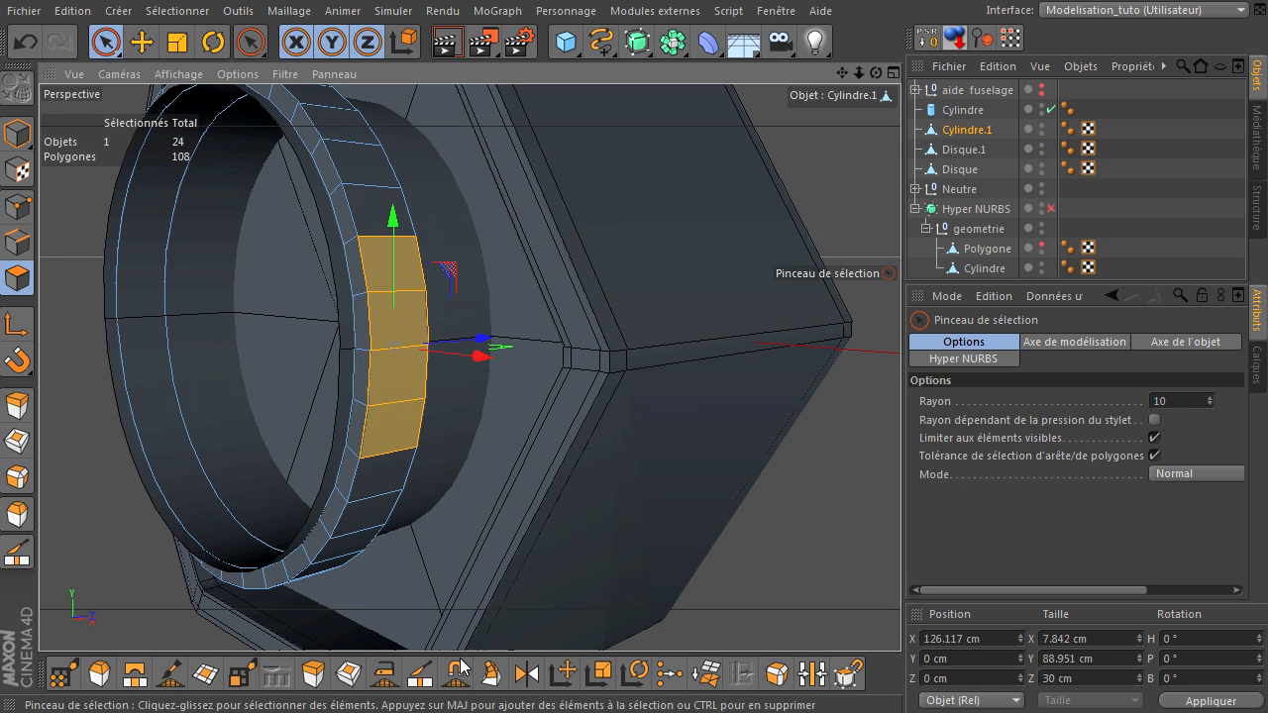
- Inset the four selected ring polygons as one group with a 2 cm offset (Extrusion interne)
{"action": "left_click", "coordinate": [348, 674]}
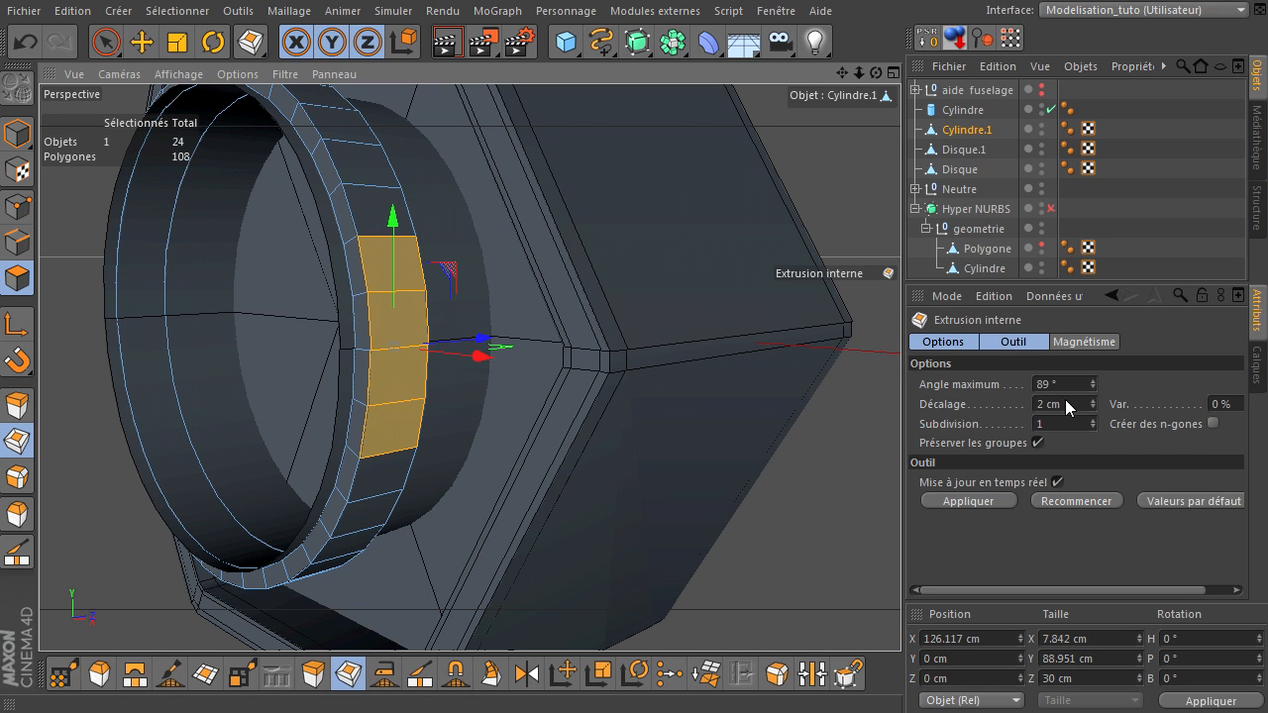
{"action": "left_click", "coordinate": [1066, 405]}
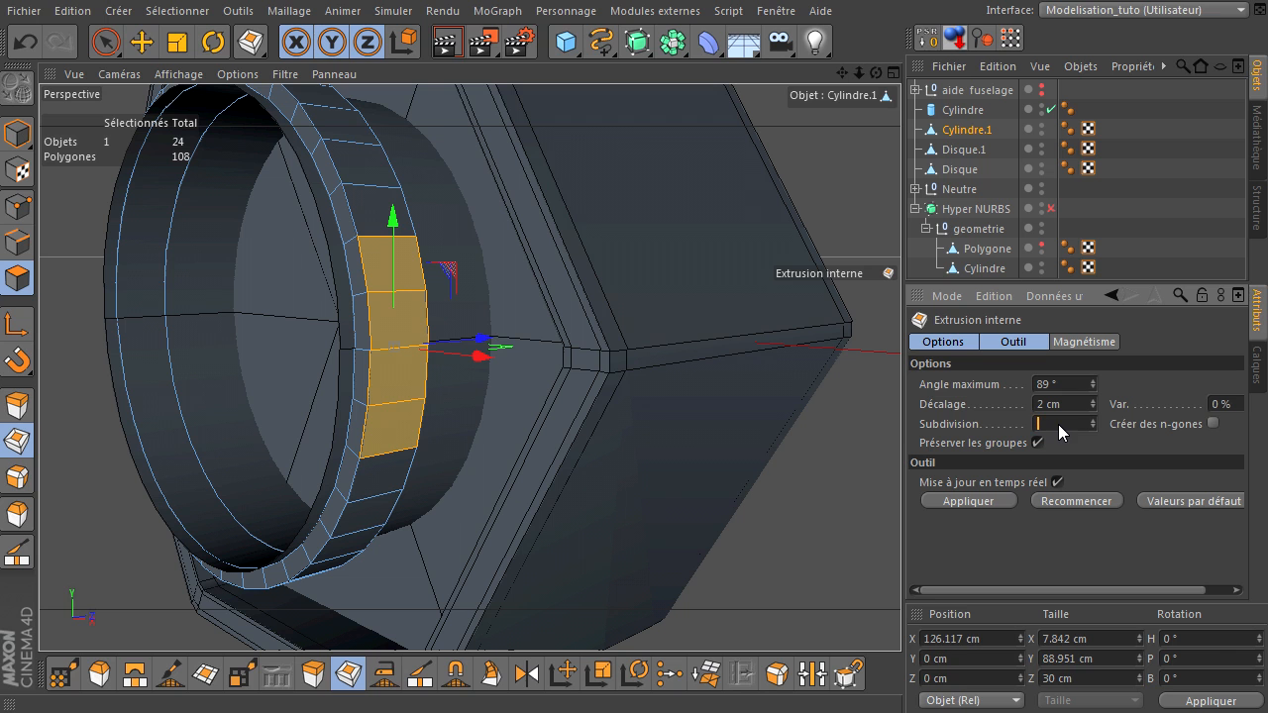
{"action": "key", "text": "Return"}
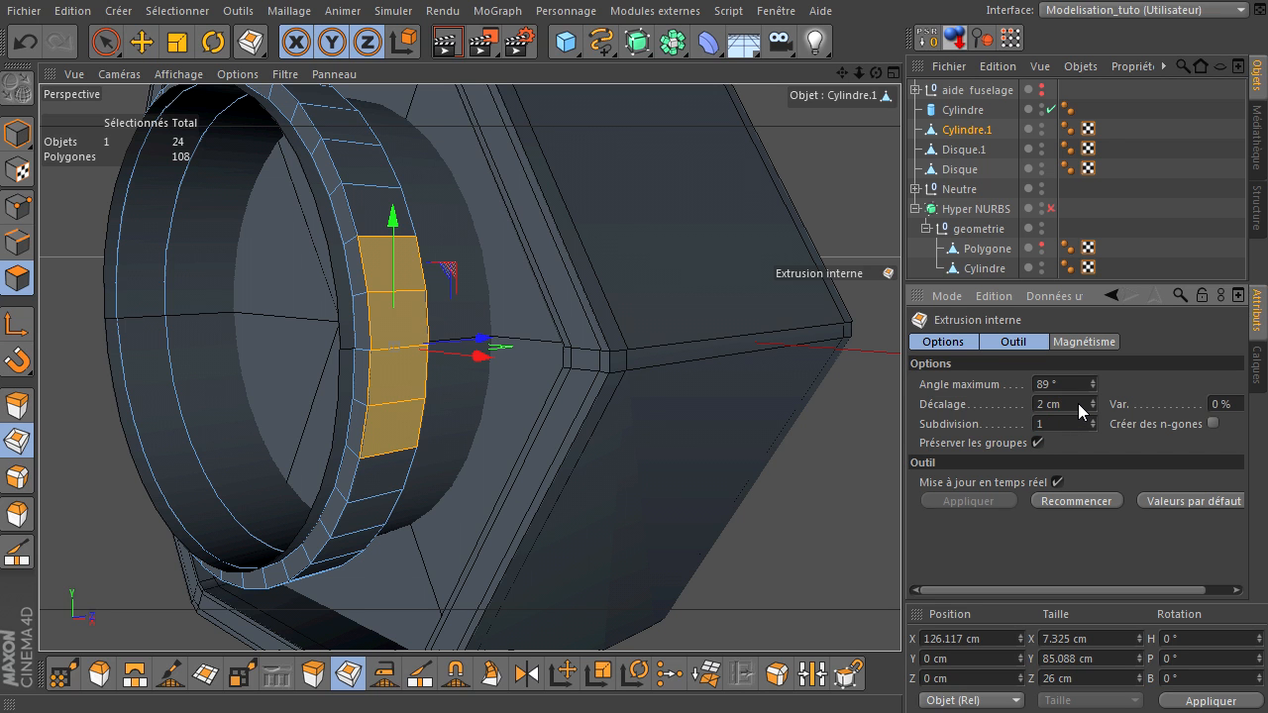
{"action": "scroll", "coordinate": [445, 451], "scroll_direction": "down", "scroll_amount": 8}
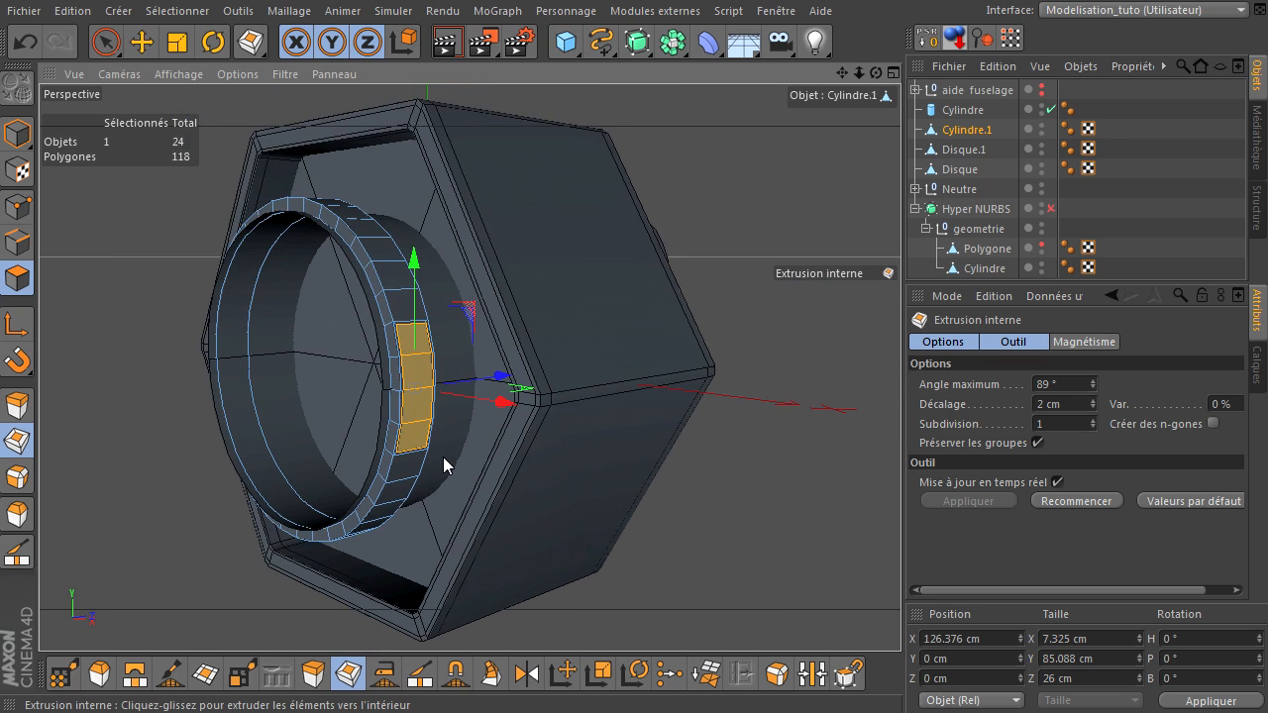
- Extrude the inset polygons along X to about 438 cm as a wider side arm, and show the Polygone fuselage again
{"action": "left_click", "coordinate": [142, 42]}
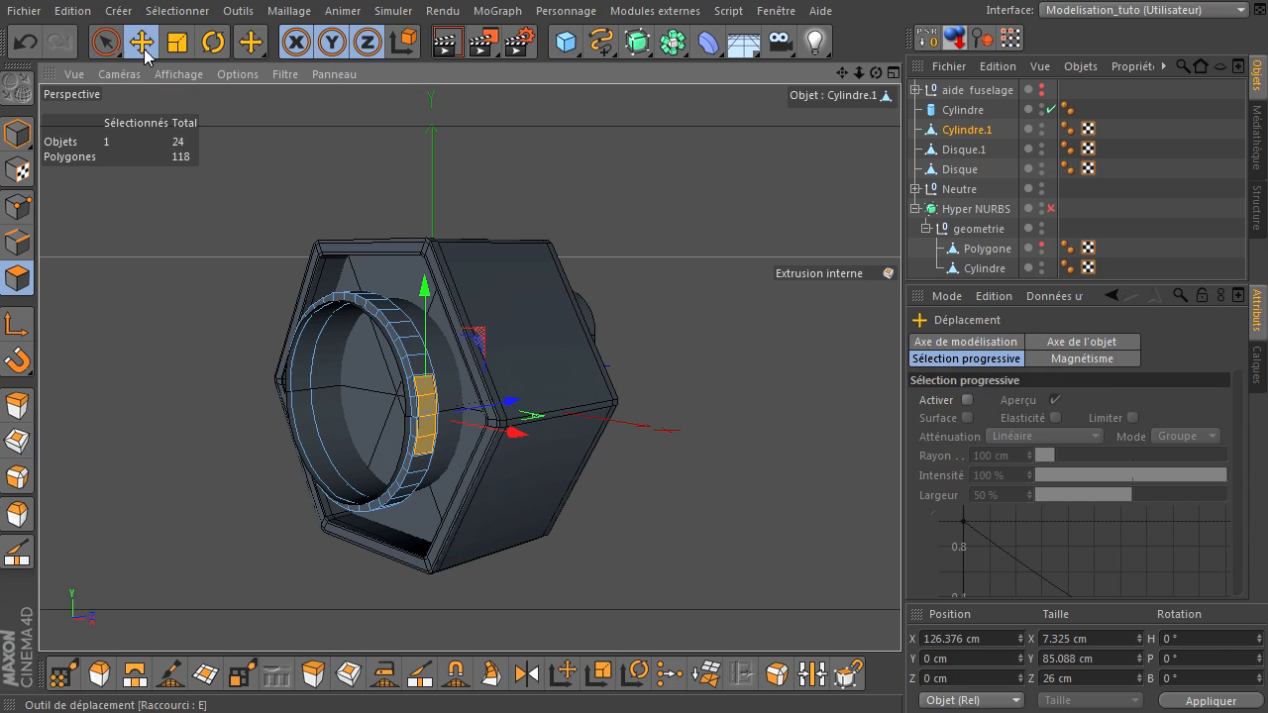
{"action": "left_click_drag", "start_coordinate": [515, 436], "coordinate": [804, 413], "text": "ctrl"}
{"action": "left_click", "coordinate": [1042, 245]}
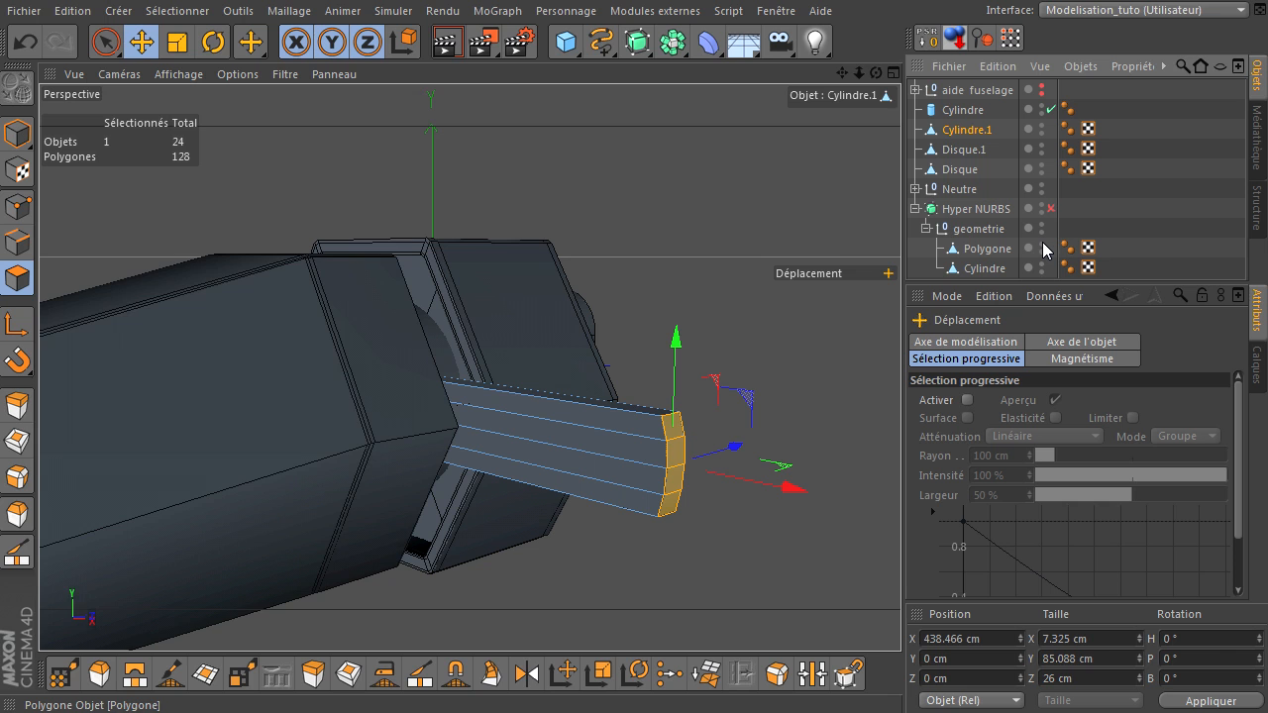
{"action": "left_click_drag", "start_coordinate": [876, 73], "coordinate": [969, 475]}
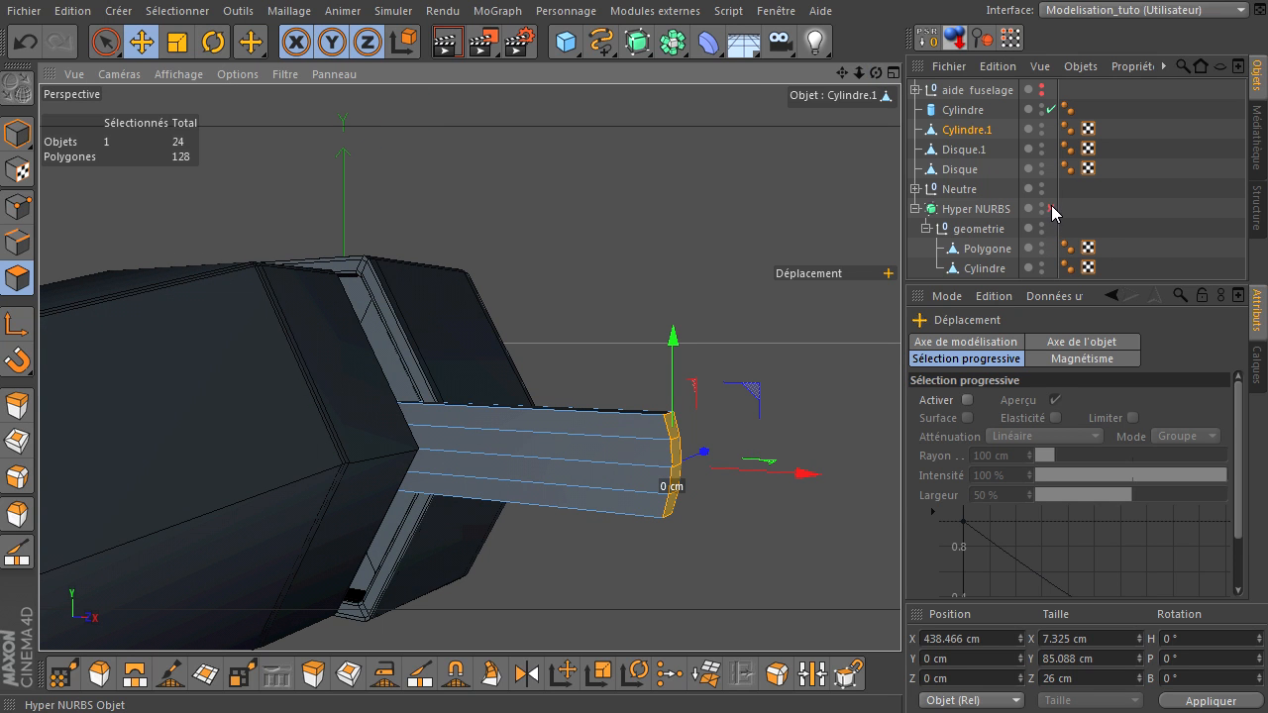
- Enable the Hyper NURBS smoothing and check the side arm against the smoothed fuselage
{"action": "left_click", "coordinate": [1051, 208]}
{"action": "scroll", "coordinate": [491, 461], "scroll_direction": "down", "scroll_amount": 3}
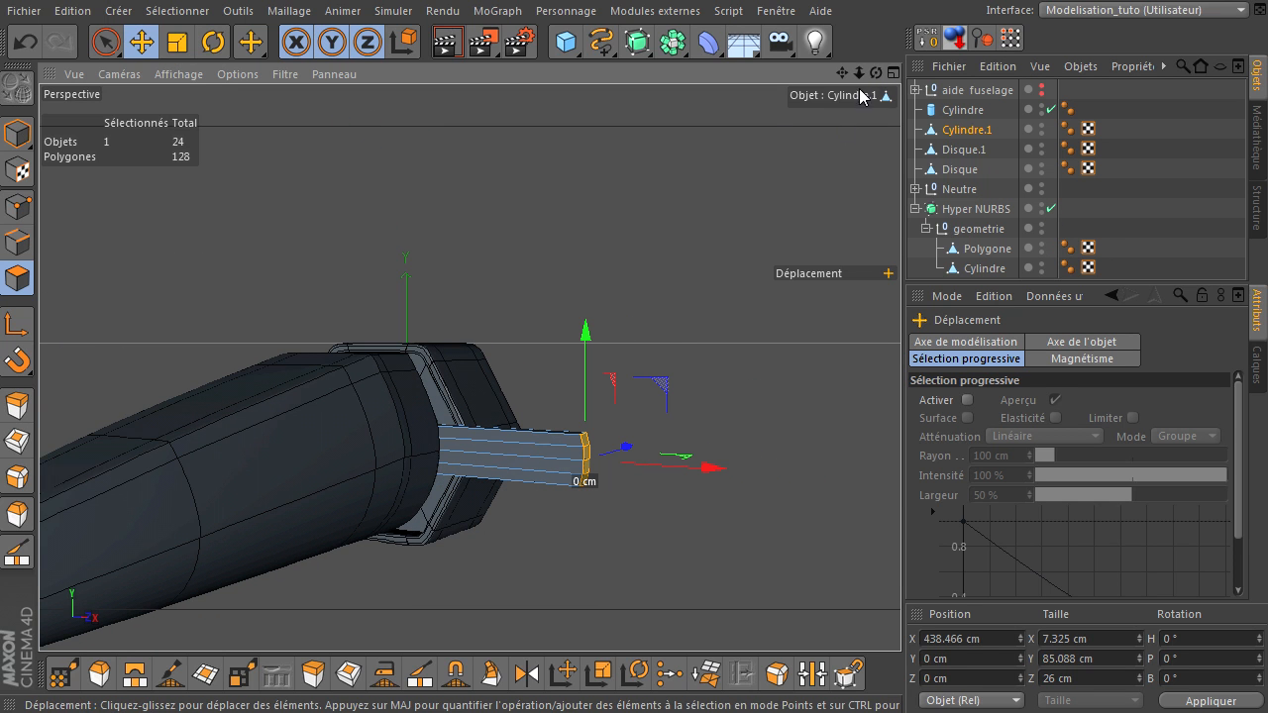
{"action": "left_click_drag", "start_coordinate": [876, 73], "coordinate": [895, 493]}
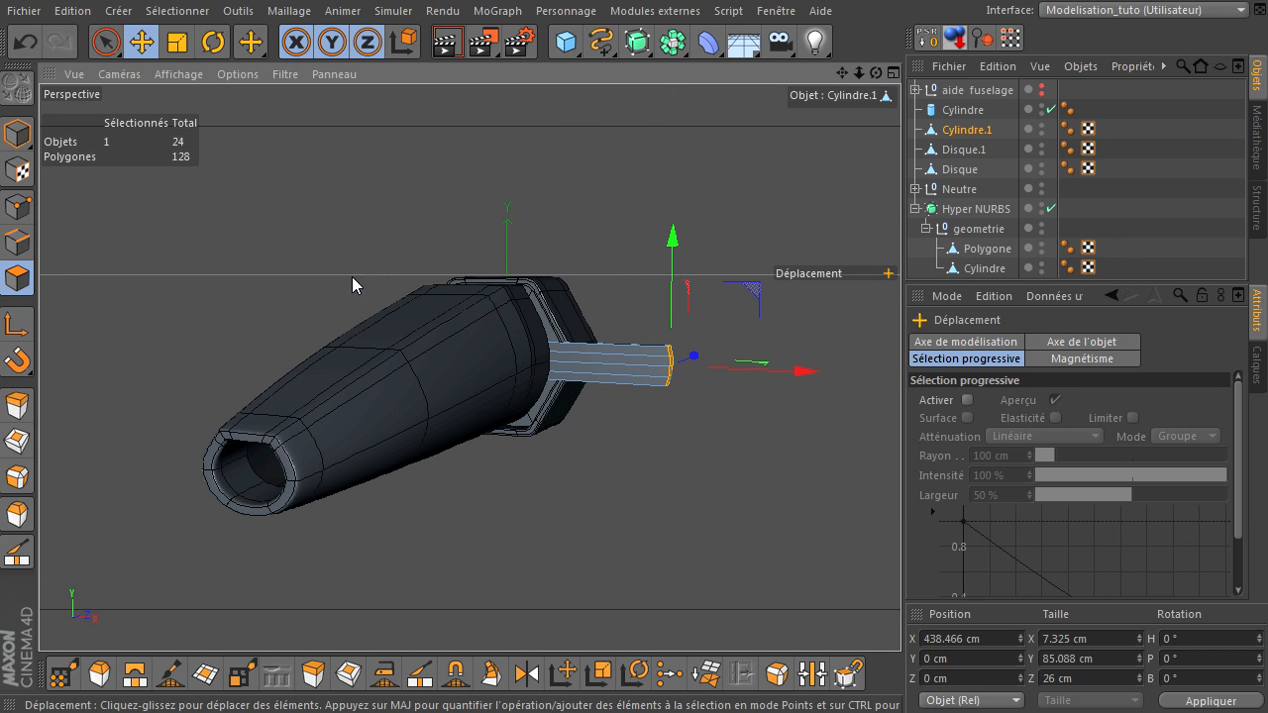
- Add a Tube primitive and set its orientation to +Z
{"action": "left_click", "coordinate": [566, 41]}
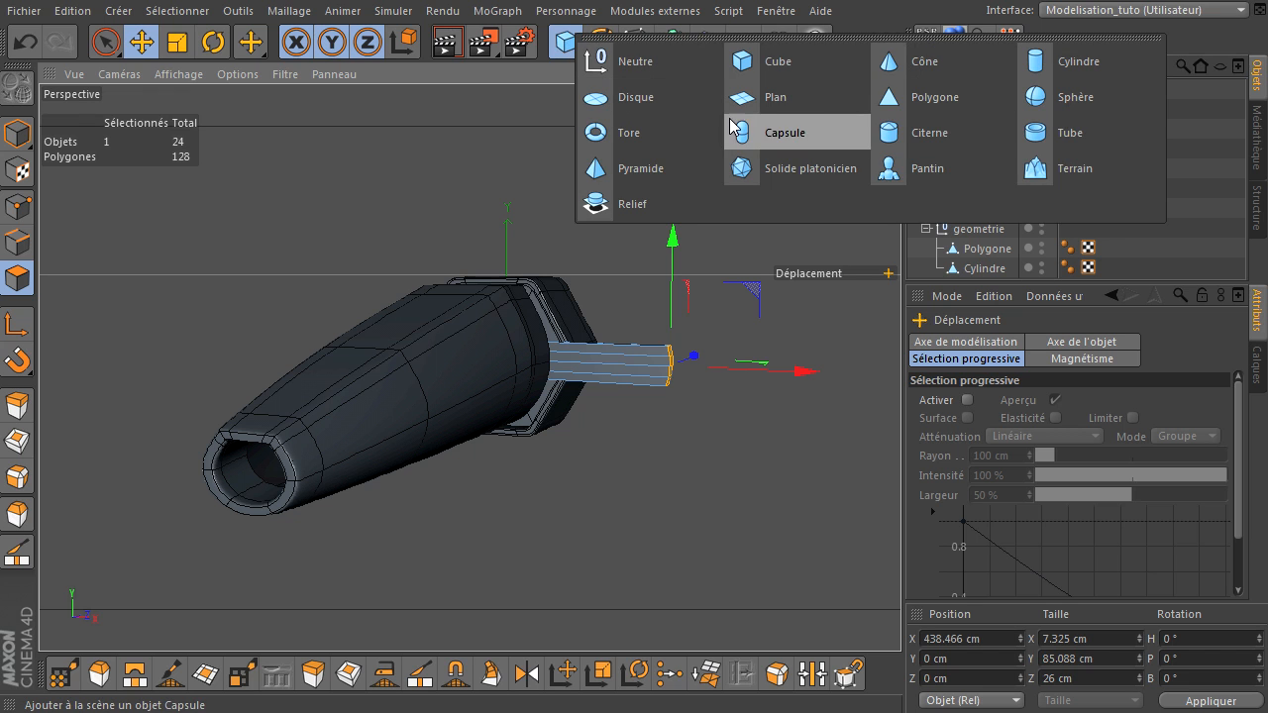
{"action": "left_click", "coordinate": [1042, 131]}
{"action": "left_click_drag", "start_coordinate": [875, 73], "coordinate": [900, 491]}
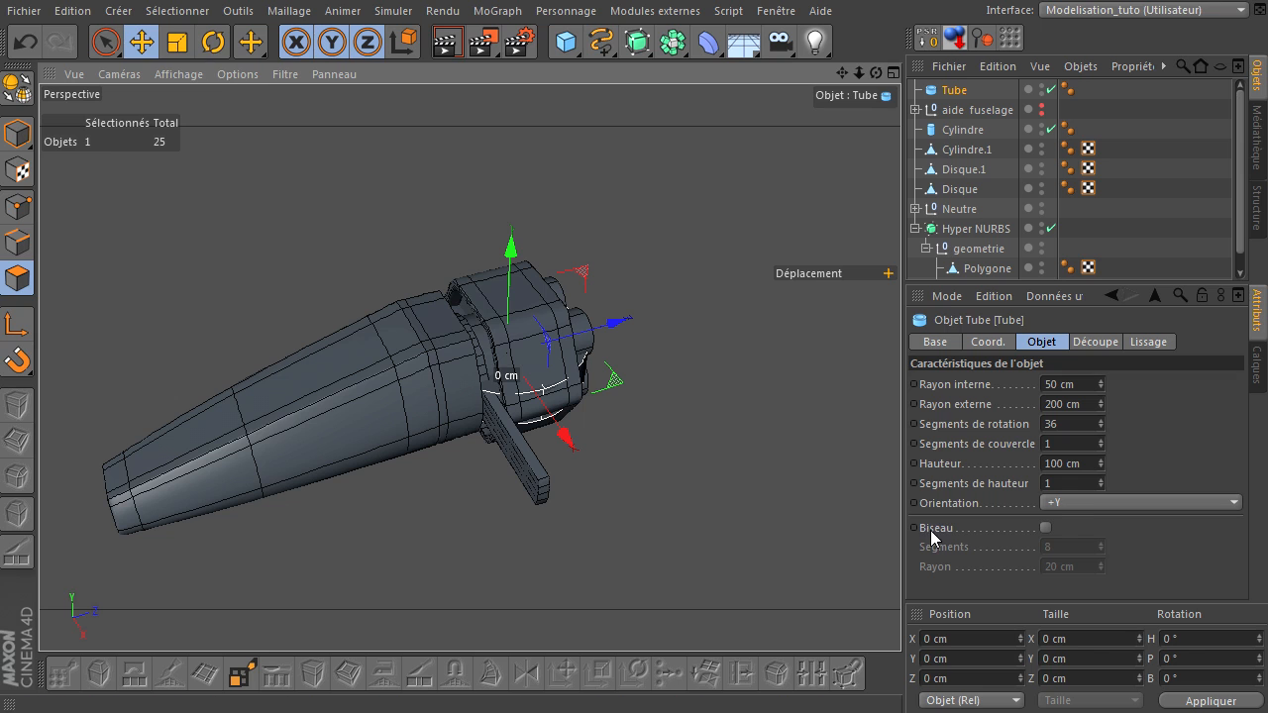
{"action": "left_click", "coordinate": [1066, 508]}
{"action": "left_click", "coordinate": [1075, 601]}
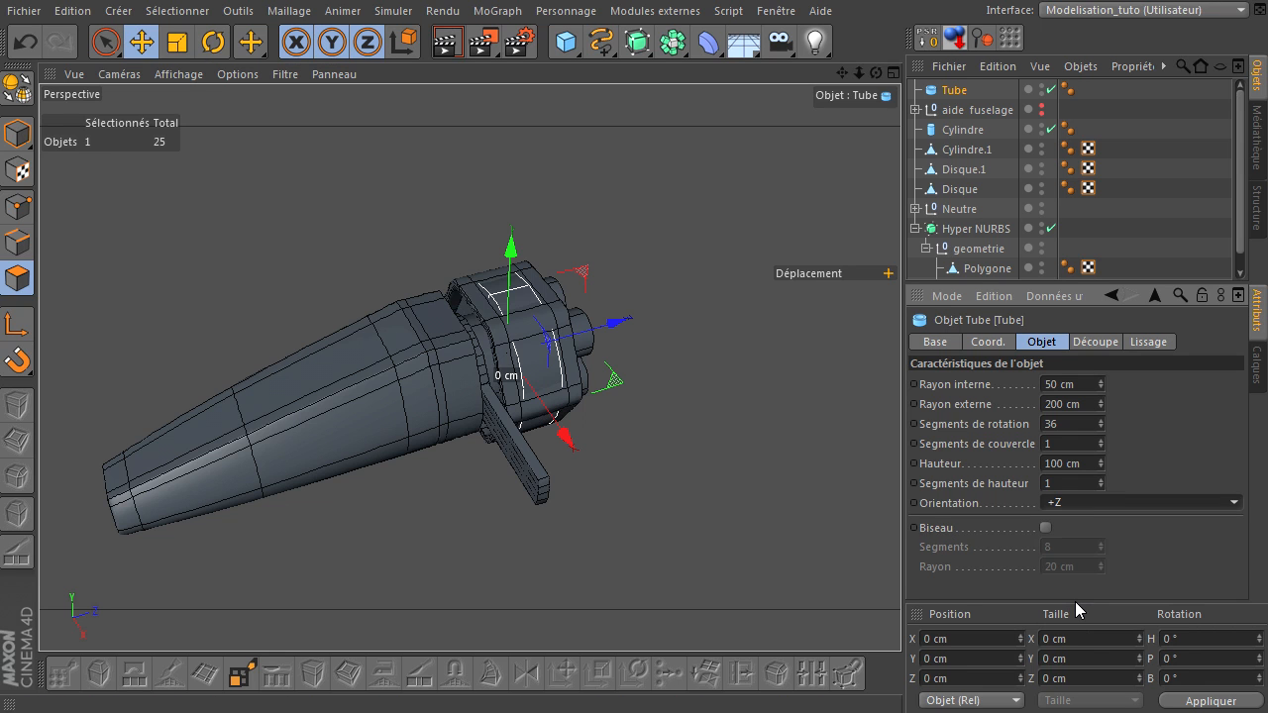
- Set the Tube's outer radius to 486 cm and its inner radius to 417 cm to form a large ring
{"action": "left_click", "coordinate": [1089, 401]}
{"action": "mouse_move", "coordinate": [1101, 405]}
{"action": "left_mouse_down"}
{"action": "mouse_move", "coordinate": [1114, 399]}
{"action": "mouse_move", "coordinate": [1101, 382]}
{"action": "left_mouse_up"}
{"action": "left_click_drag", "start_coordinate": [873, 72], "coordinate": [900, 490]}
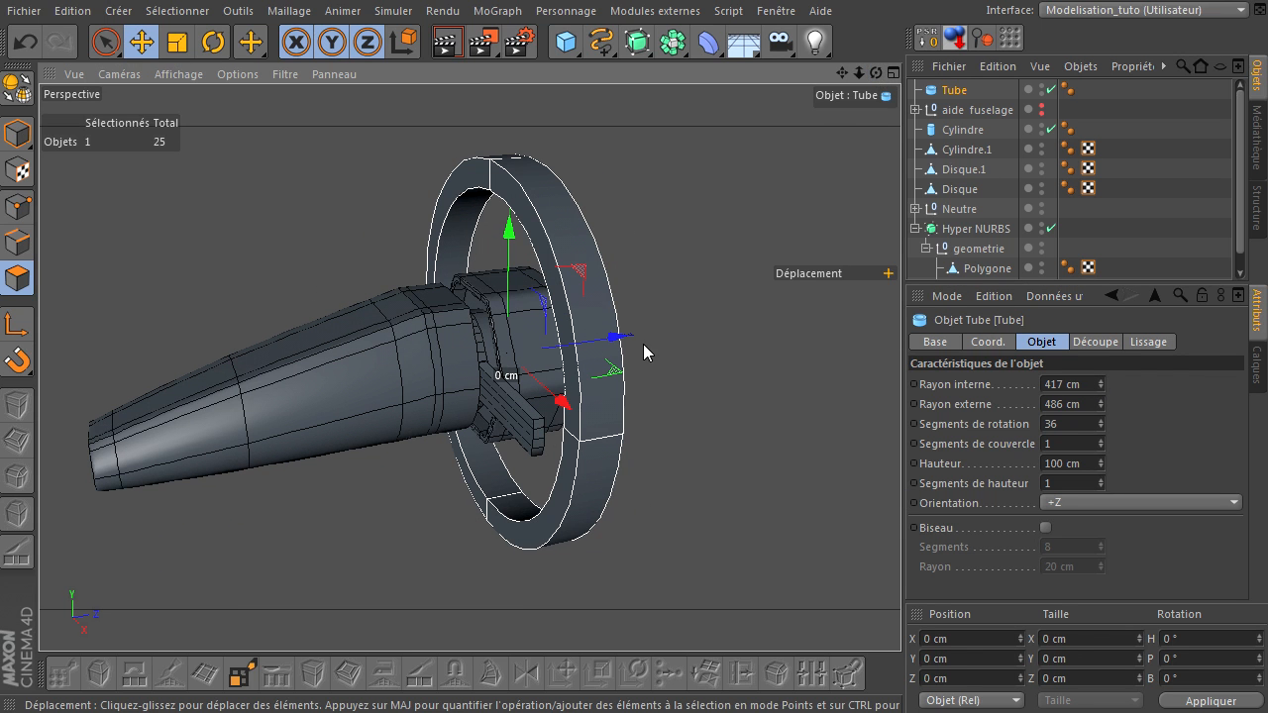
- Move the Tube along Z to about -121 cm to line it up with the side arm
{"action": "left_click_drag", "start_coordinate": [629, 342], "coordinate": [586, 355]}
{"action": "left_click_drag", "start_coordinate": [873, 72], "coordinate": [900, 490]}
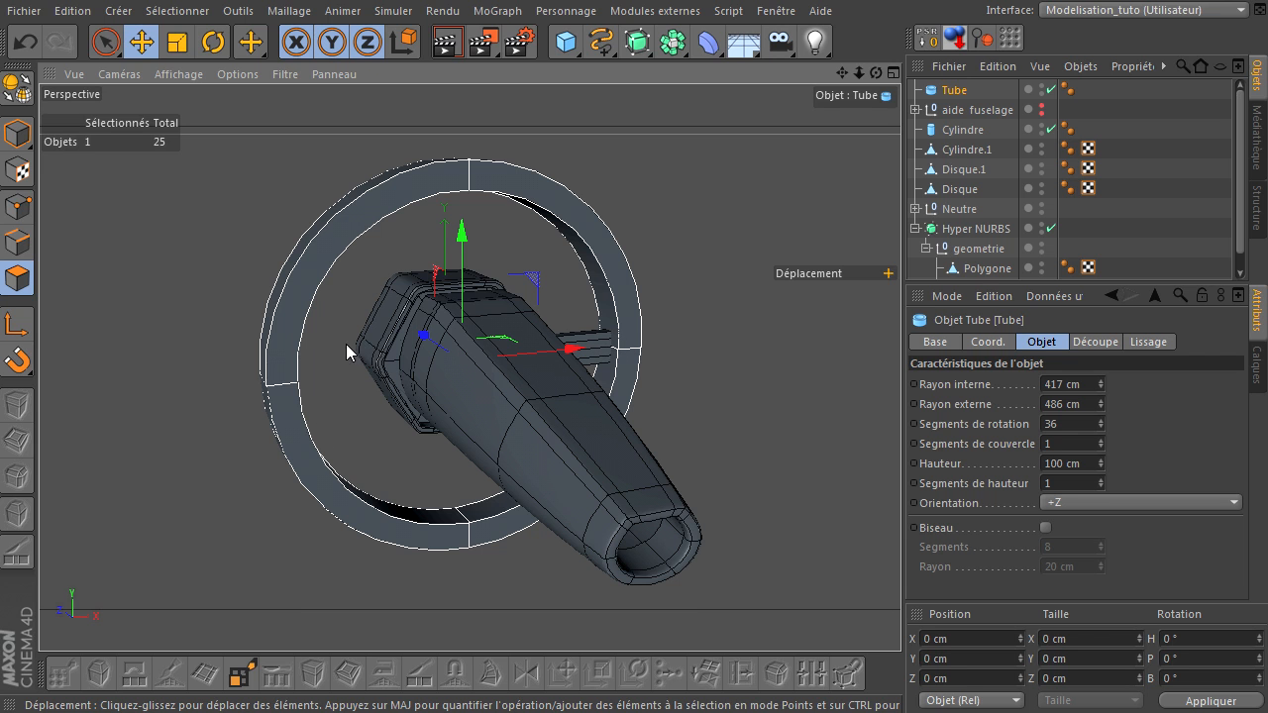
{"action": "left_click_drag", "start_coordinate": [876, 76], "coordinate": [712, 218]}
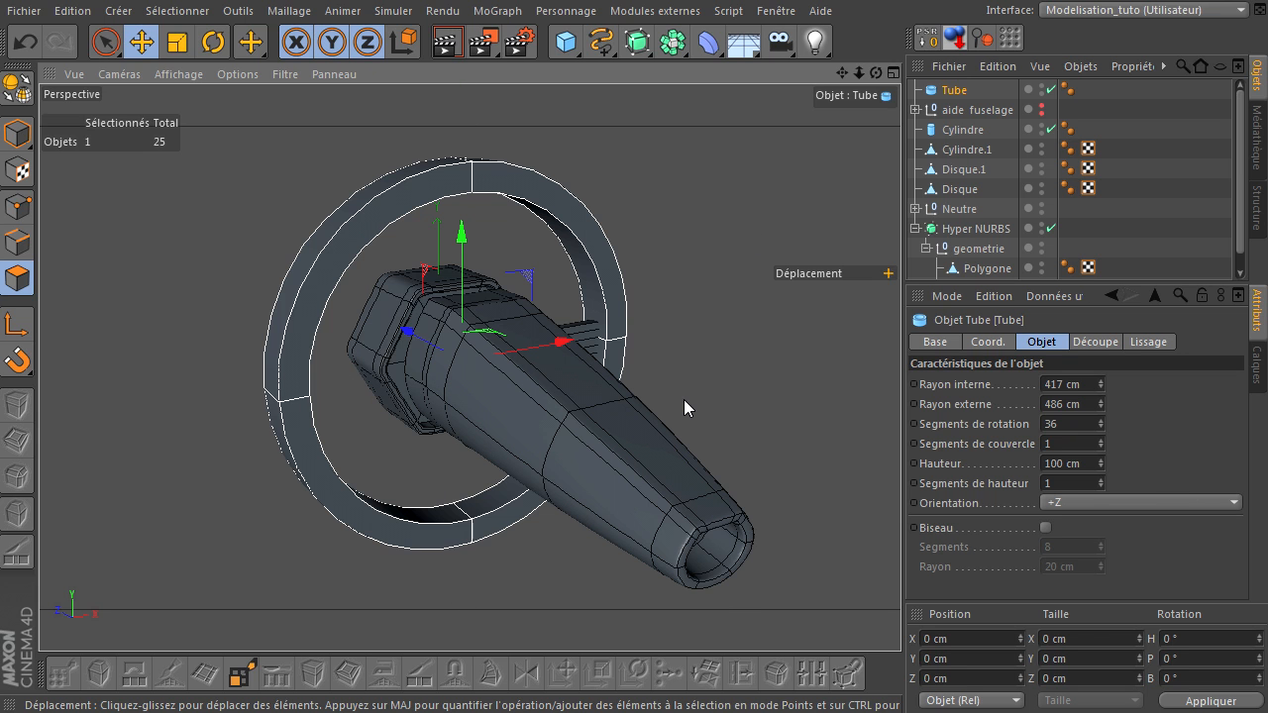
- Set the Tube's height to 30 cm and its rotation segments to 72
{"action": "scroll", "coordinate": [684, 396], "scroll_direction": "up", "scroll_amount": 10}
{"action": "left_click_drag", "start_coordinate": [875, 72], "coordinate": [897, 491]}
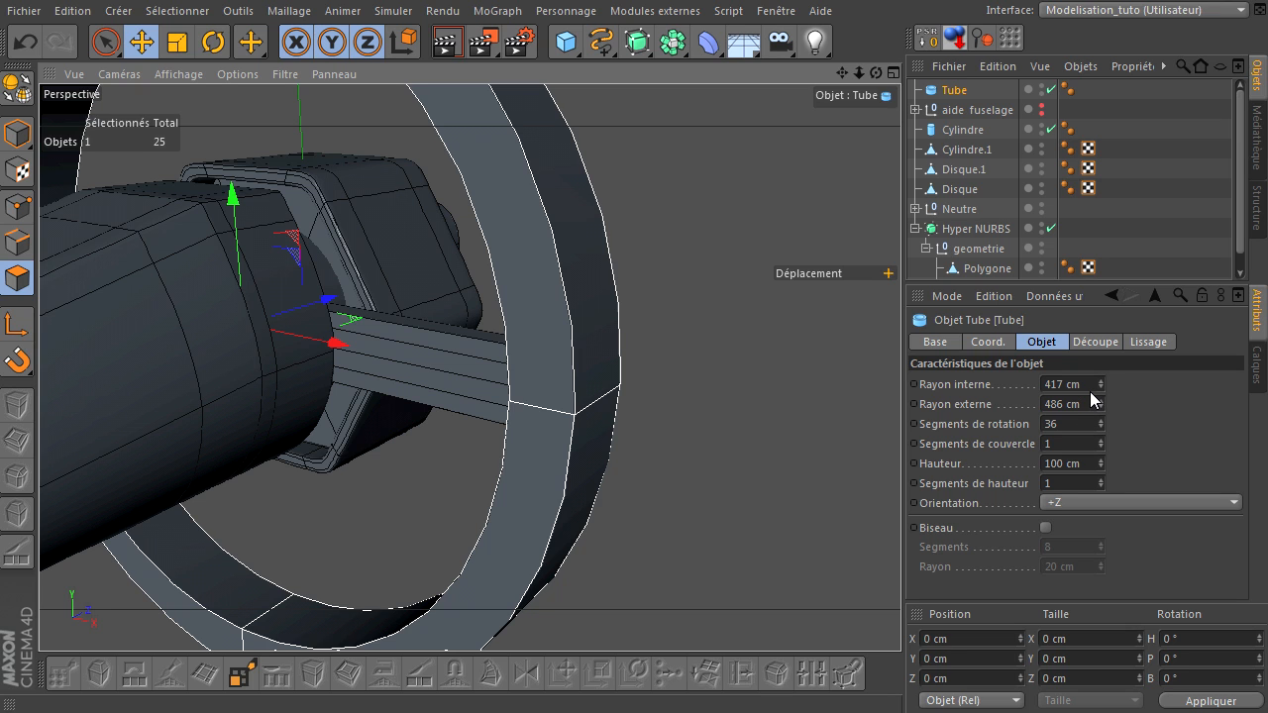
{"action": "left_click", "coordinate": [1092, 463]}
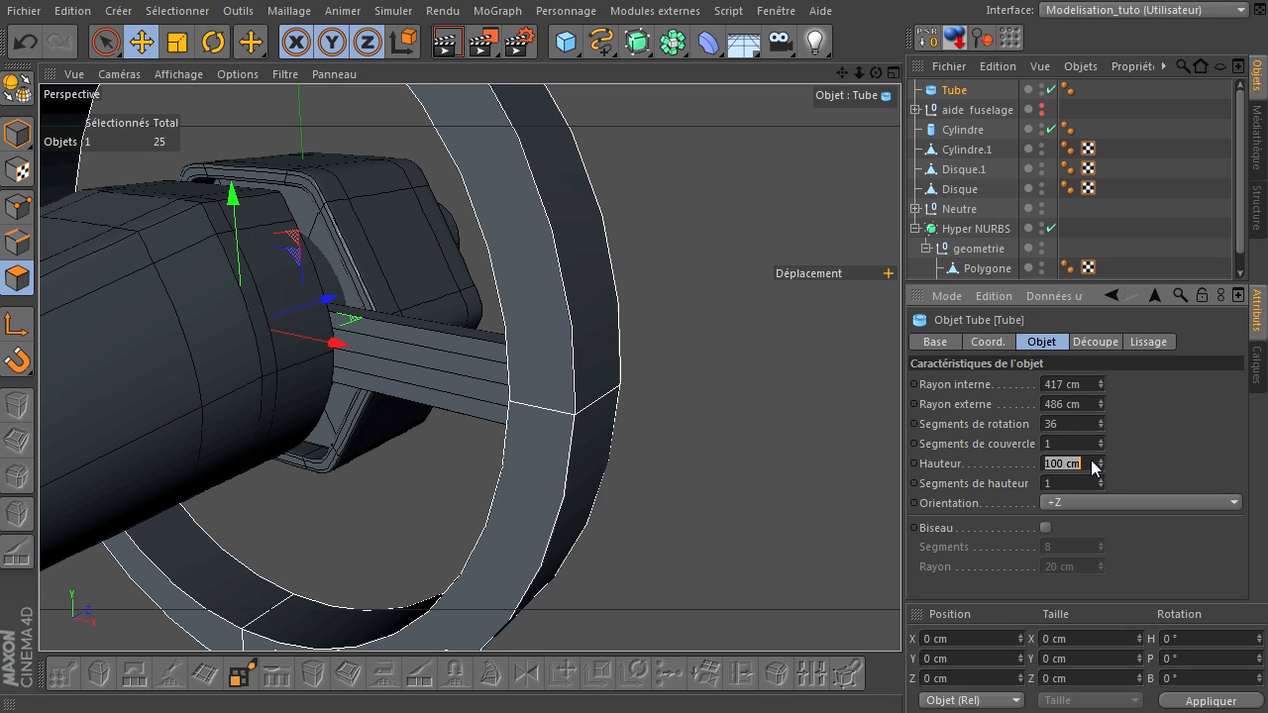
{"action": "key", "text": "Return"}
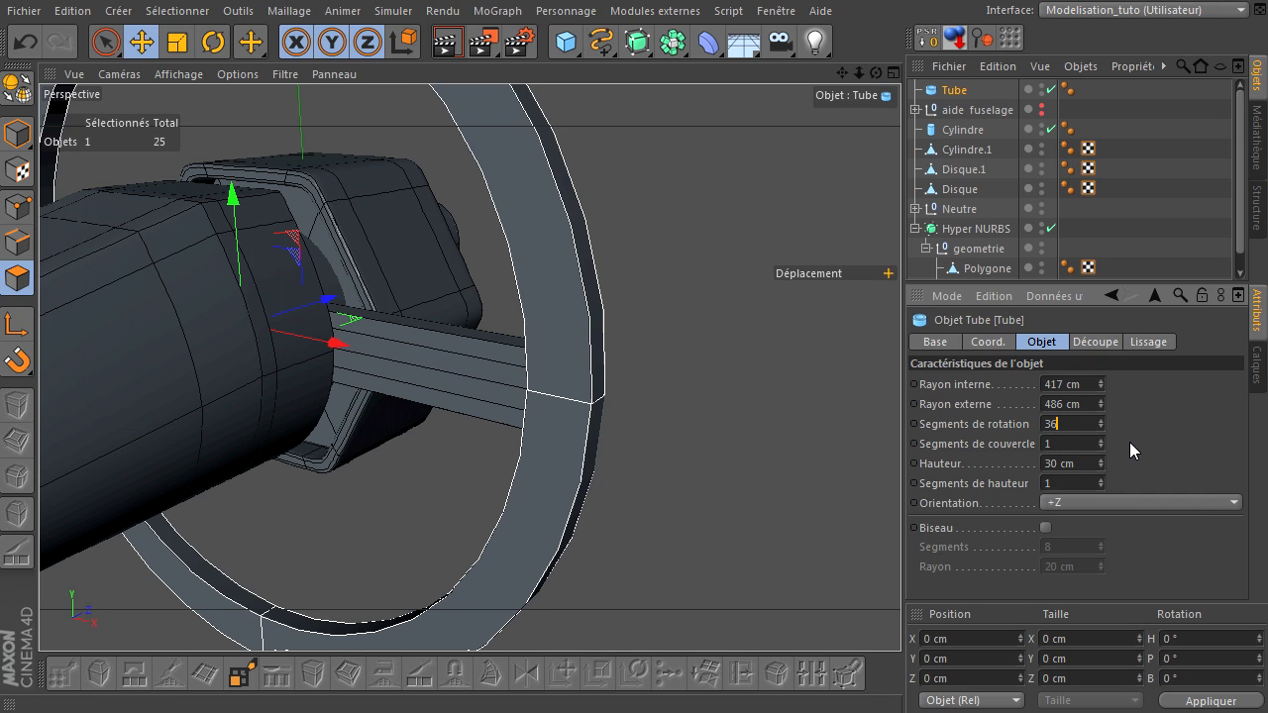
{"action": "type", "text": "*2"}
{"action": "key", "text": "Return"}
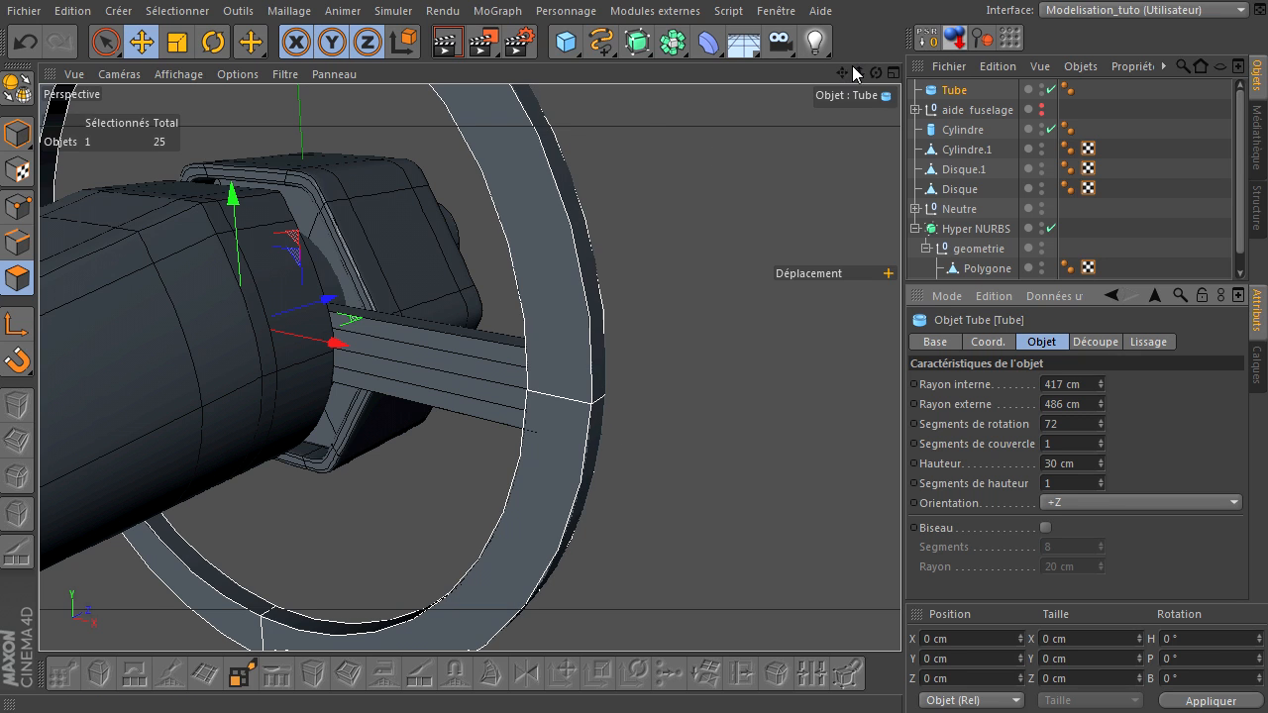
- Switch to model mode and convert the Tube into an editable polygon object
{"action": "left_click_drag", "start_coordinate": [843, 73], "coordinate": [900, 490]}
{"action": "left_click_drag", "start_coordinate": [875, 73], "coordinate": [900, 491]}
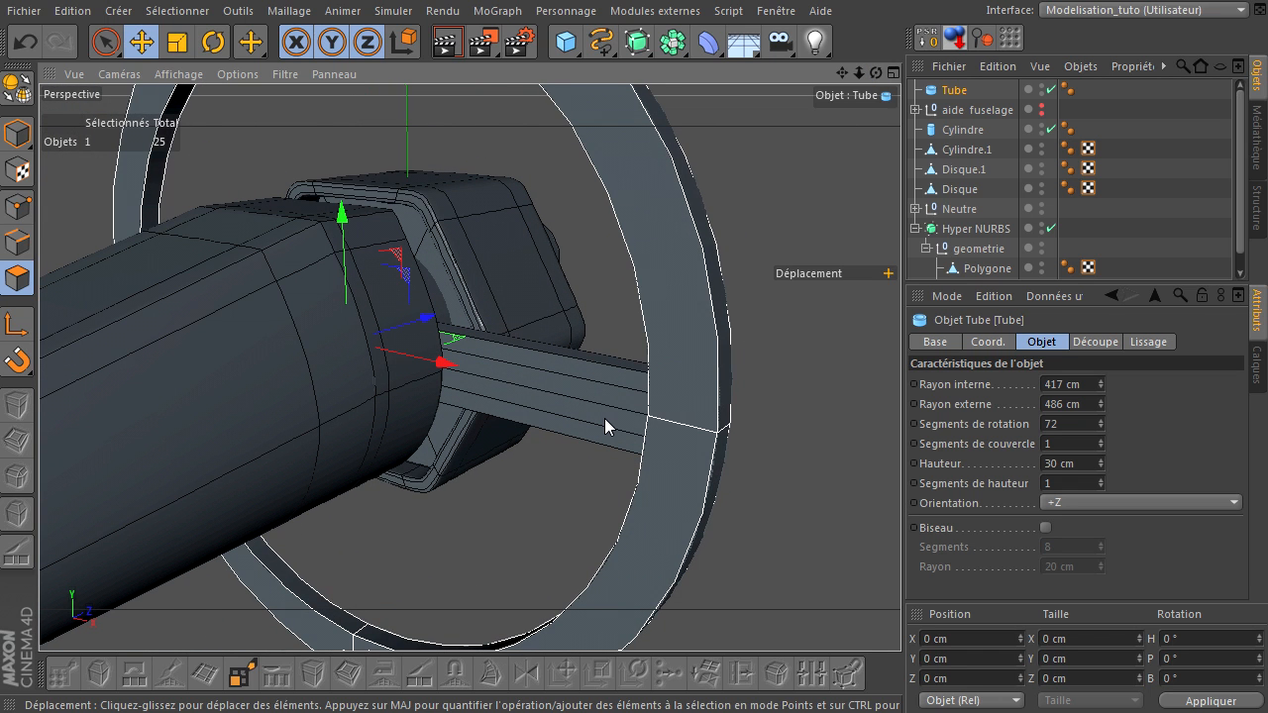
{"action": "left_click", "coordinate": [16, 133]}
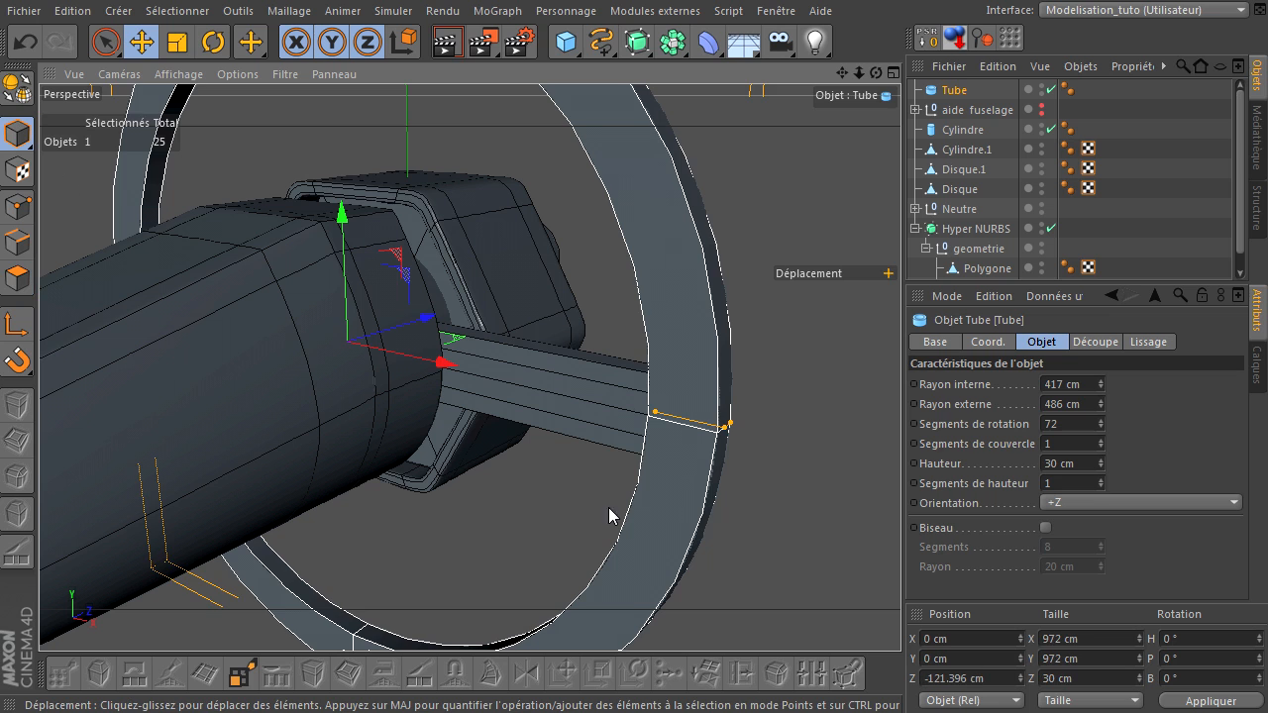
{"action": "left_click", "coordinate": [608, 416]}
{"action": "left_click", "coordinate": [710, 346]}
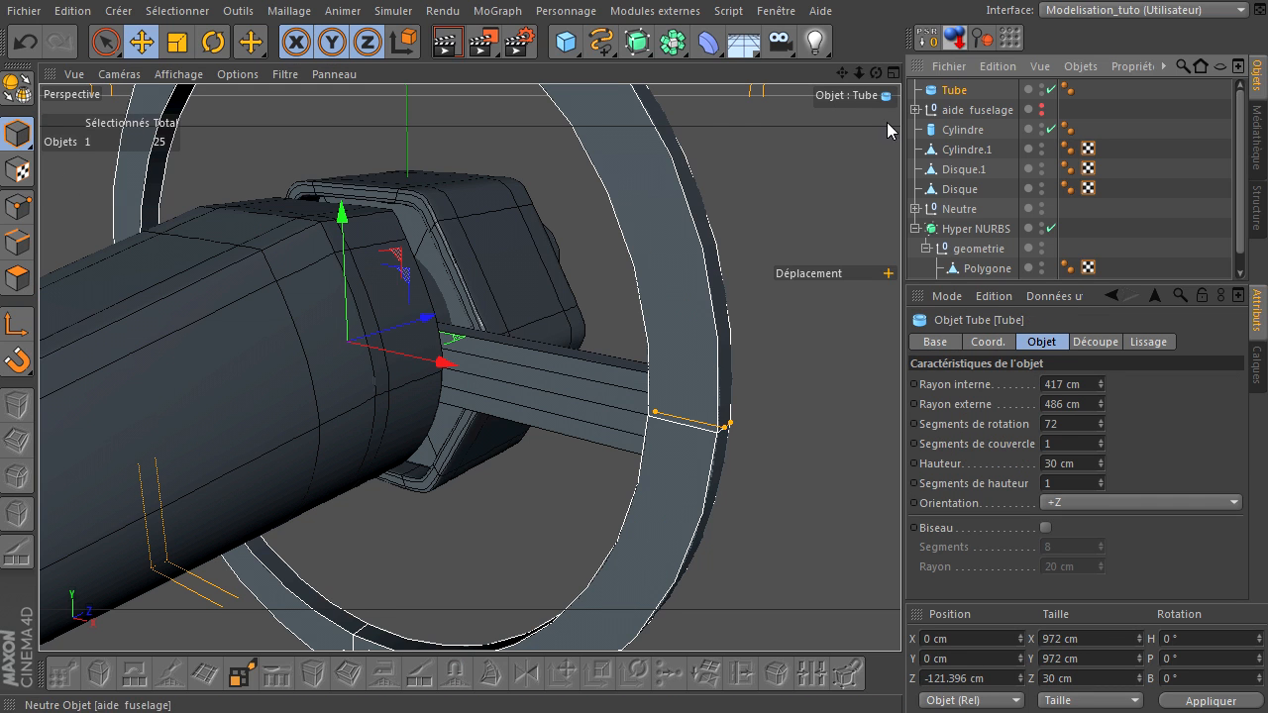
{"action": "left_click", "coordinate": [22, 99]}
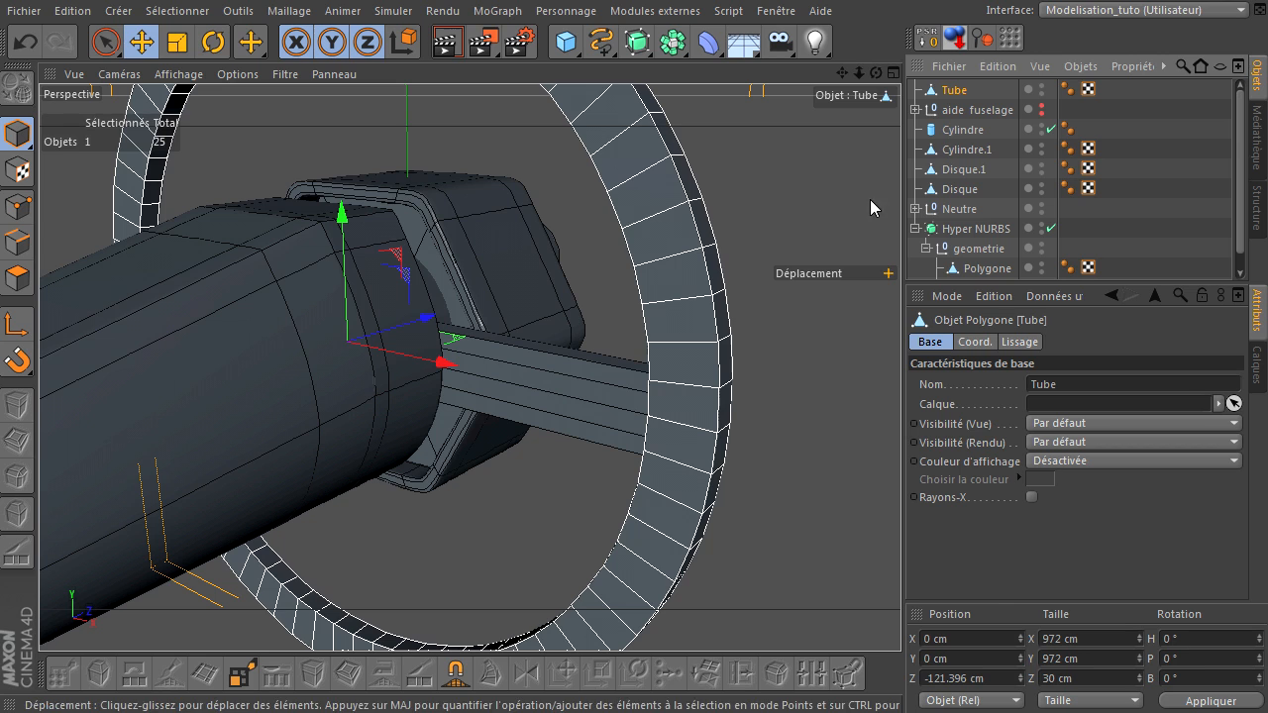
- Move the end polygons of Cylindre.1's side arm back along X to about 411 cm, against the Tube's inner side, and delete them
{"action": "left_click_drag", "start_coordinate": [875, 73], "coordinate": [900, 490]}
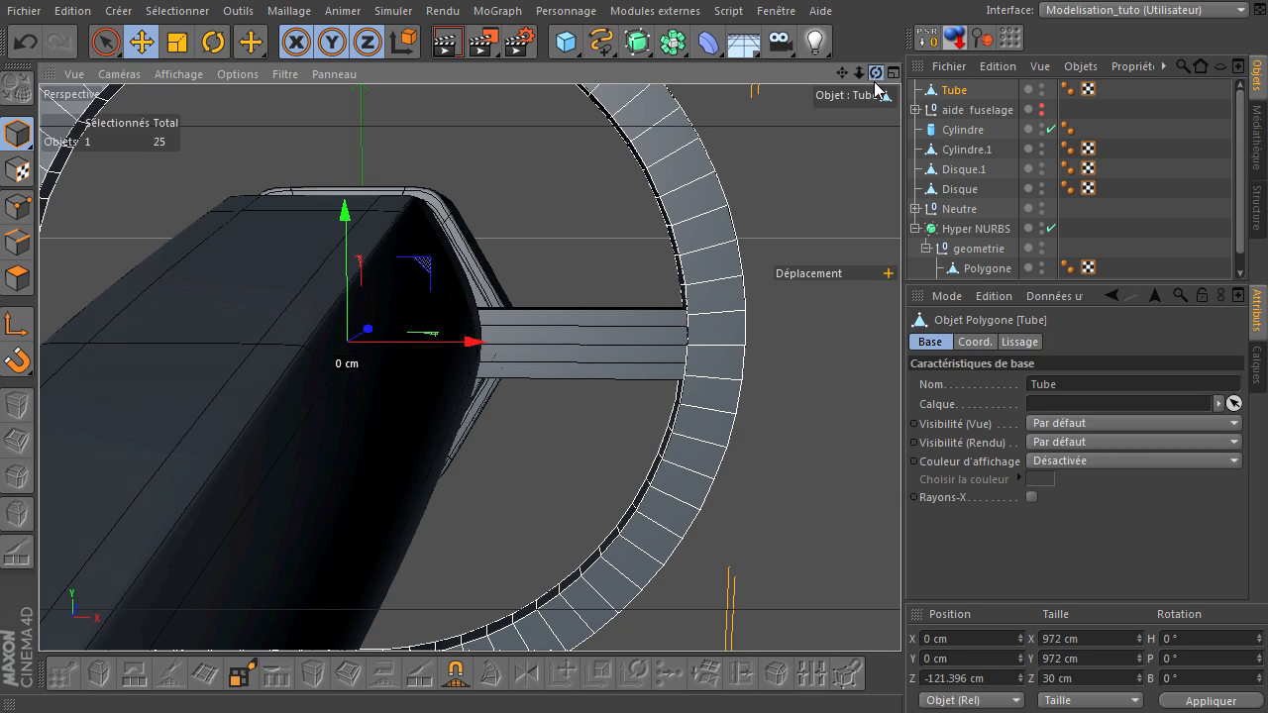
{"action": "scroll", "coordinate": [630, 483], "scroll_direction": "up", "scroll_amount": 2}
{"action": "scroll", "coordinate": [630, 483], "scroll_direction": "up", "scroll_amount": 3}
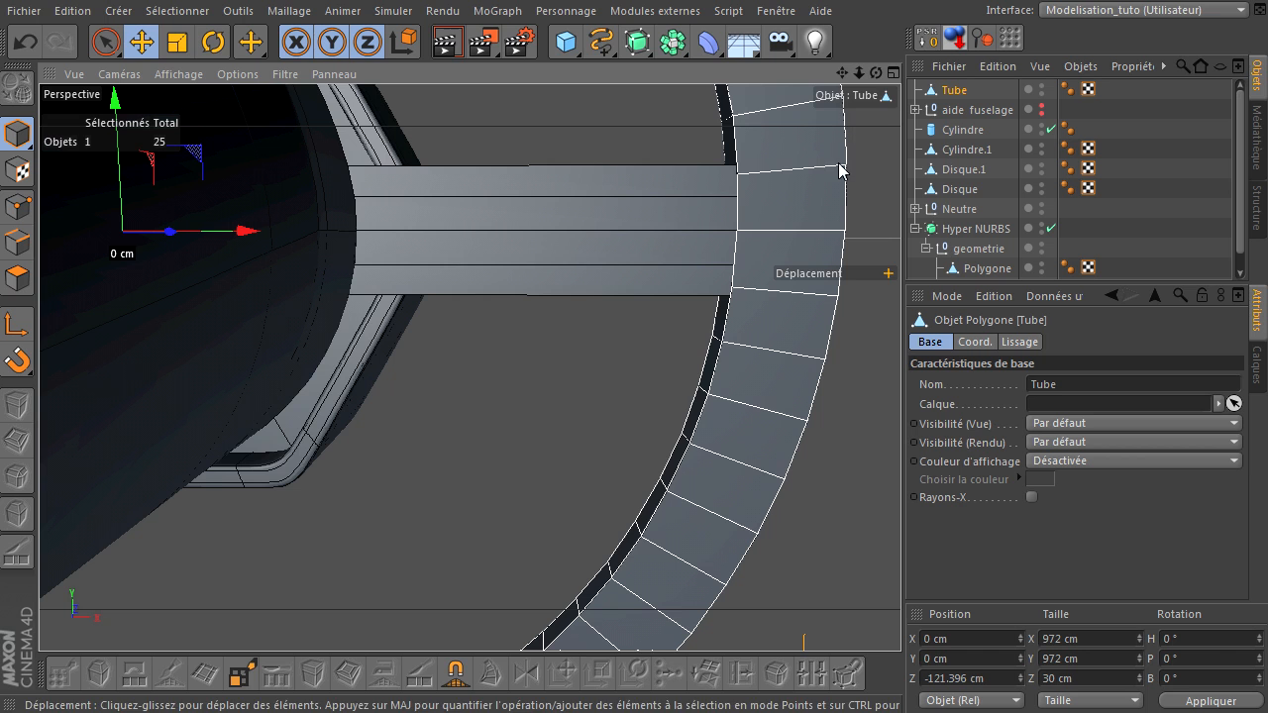
{"action": "left_click_drag", "start_coordinate": [841, 73], "coordinate": [933, 127]}
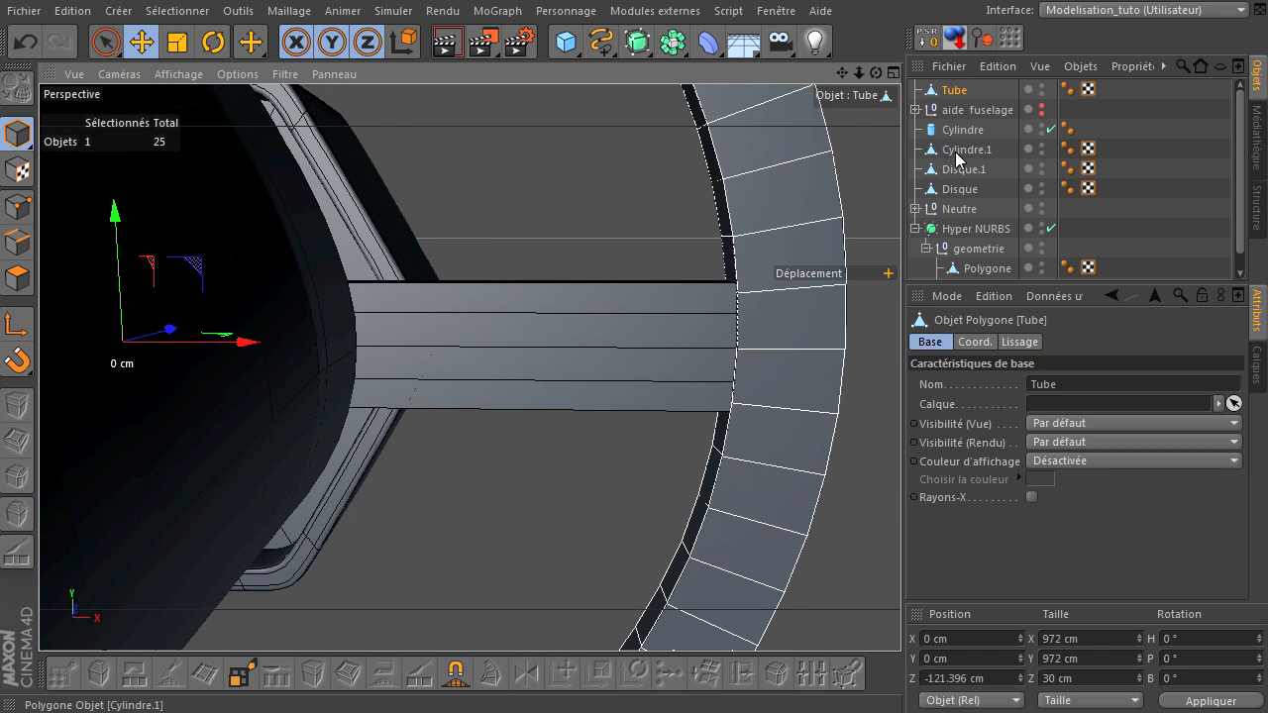
{"action": "left_click", "coordinate": [955, 150]}
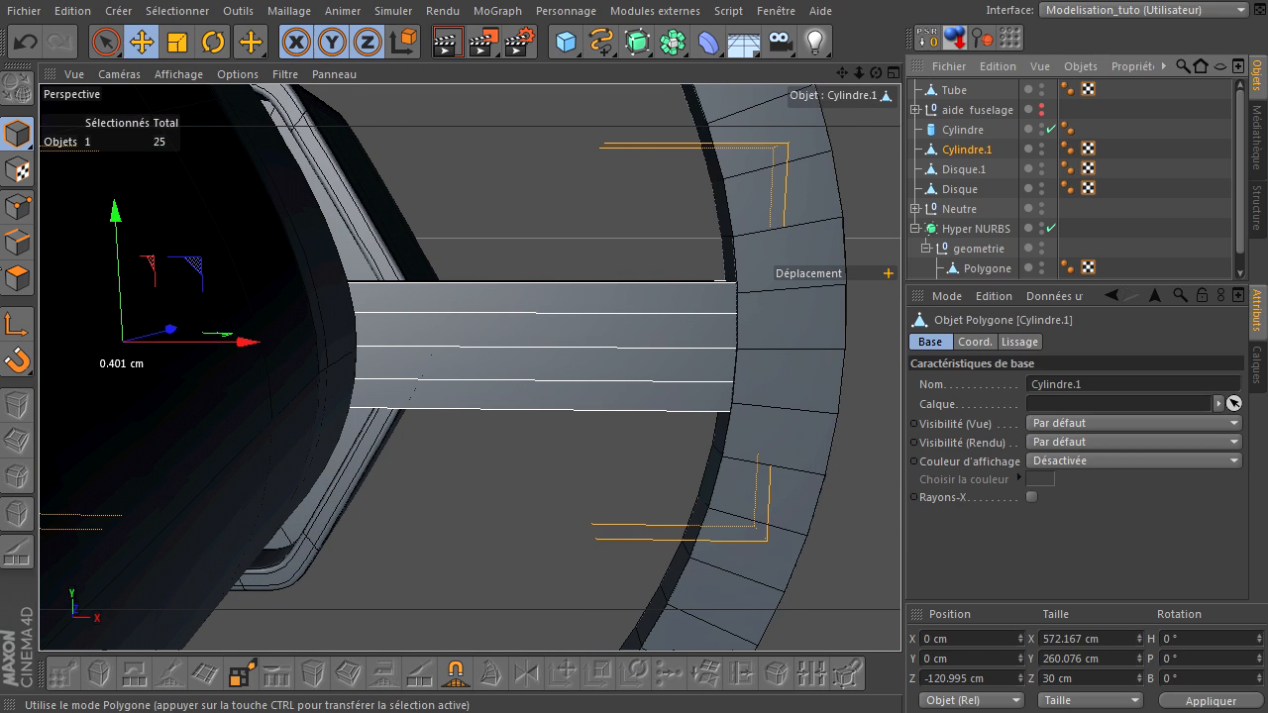
{"action": "left_click", "coordinate": [17, 280]}
{"action": "mouse_move", "coordinate": [818, 350]}
{"action": "left_mouse_down"}
{"action": "mouse_move", "coordinate": [808, 365]}
{"action": "mouse_move", "coordinate": [832, 359]}
{"action": "left_mouse_up"}
{"action": "left_click_drag", "start_coordinate": [872, 72], "coordinate": [900, 491]}
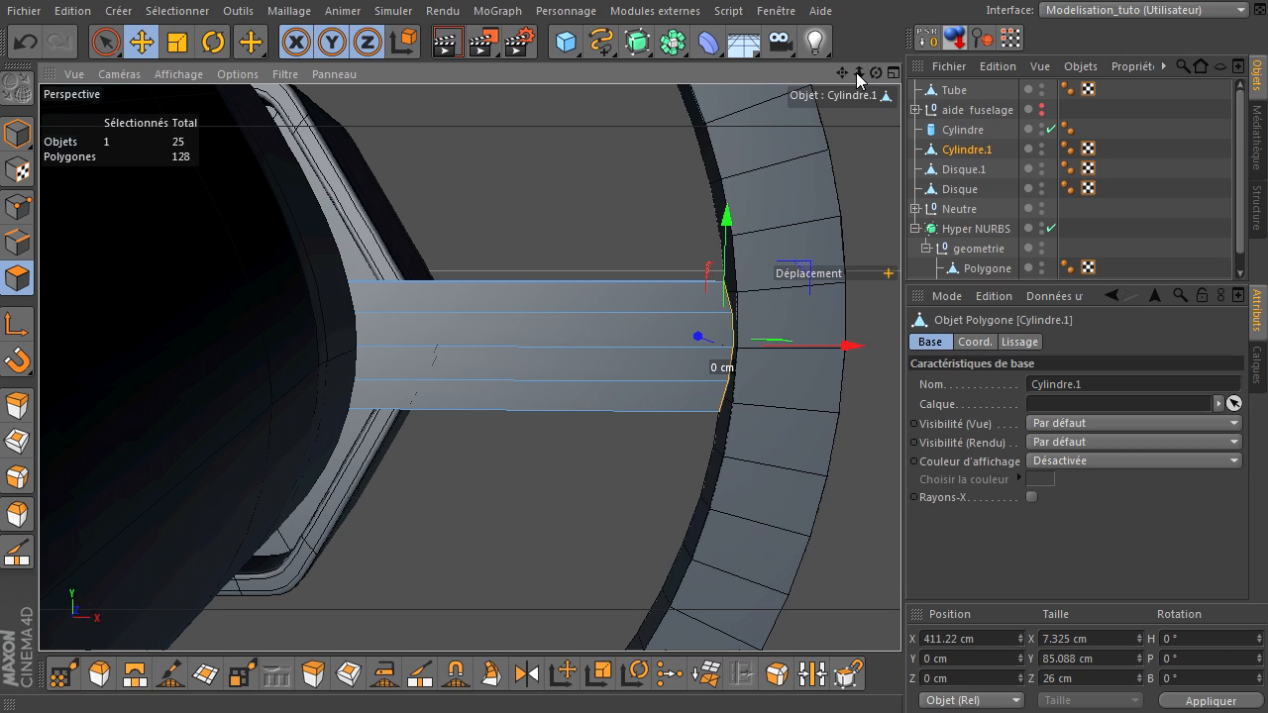
{"action": "key", "text": "Delete"}
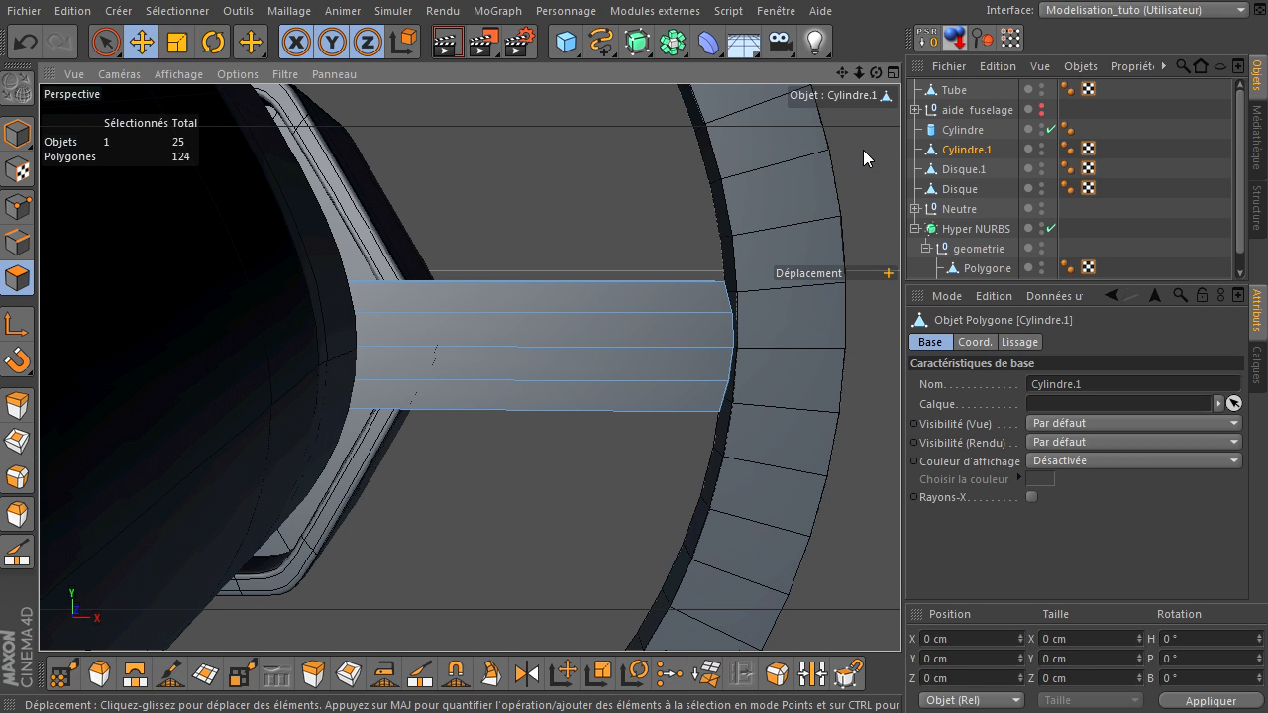
- Delete the four inner-side polygons of the Tube that face the end of Cylindre.1's side arm
{"action": "left_click_drag", "start_coordinate": [877, 81], "coordinate": [840, 202]}
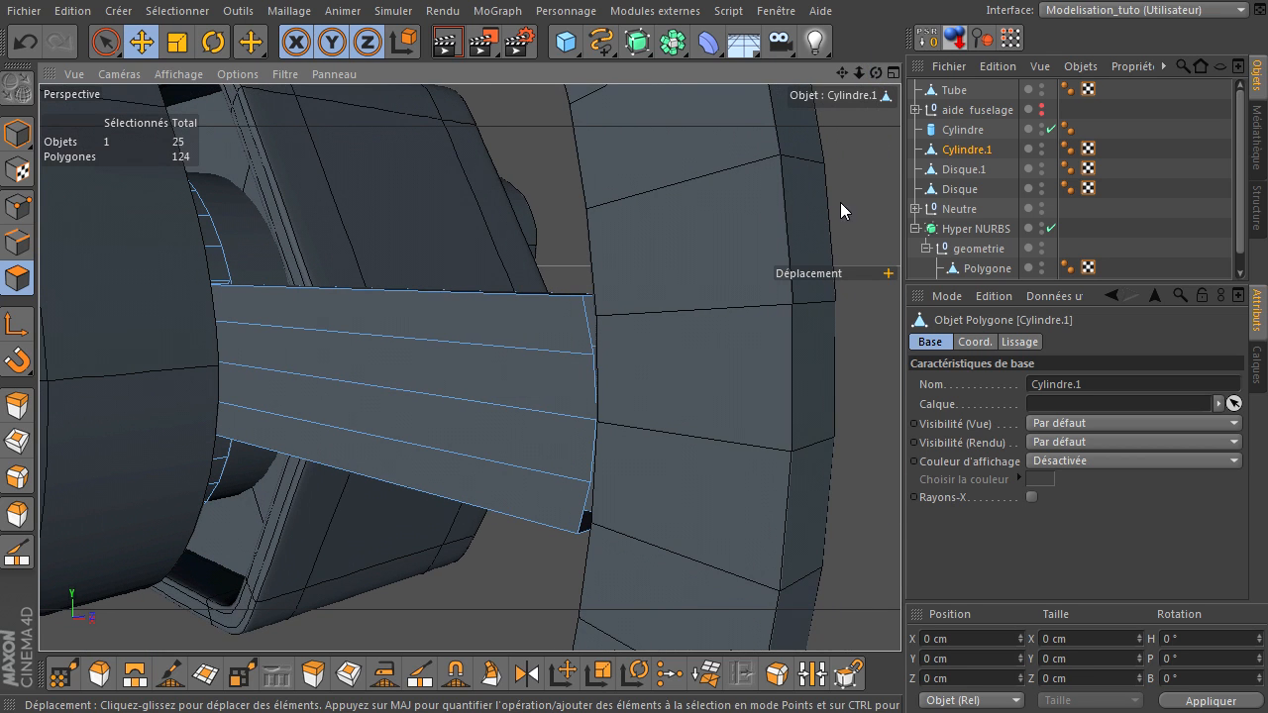
{"action": "left_click", "coordinate": [1042, 89], "text": "alt"}
{"action": "left_click", "coordinate": [1042, 88], "text": "alt"}
{"action": "left_click", "coordinate": [1042, 88], "text": "alt"}
{"action": "left_click", "coordinate": [957, 91]}
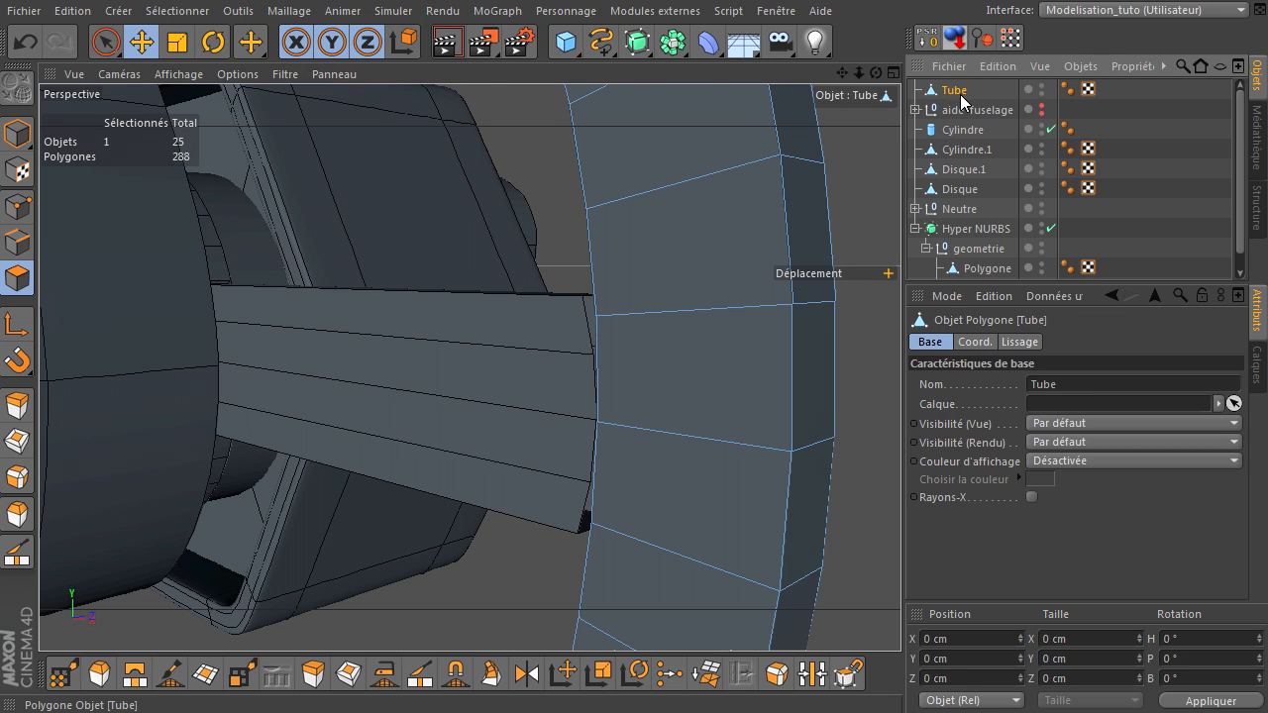
{"action": "left_click_drag", "start_coordinate": [873, 76], "coordinate": [868, 103]}
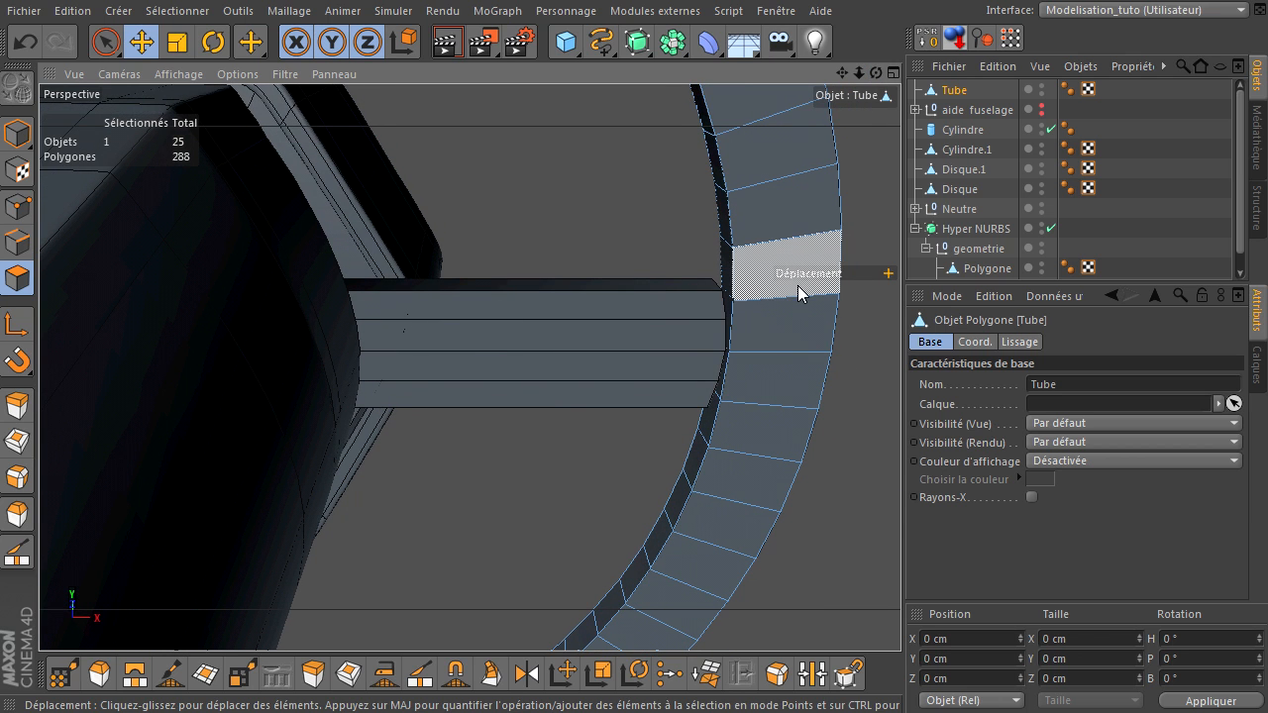
{"action": "scroll", "coordinate": [800, 289], "scroll_direction": "up", "scroll_amount": 3}
{"action": "left_click_drag", "start_coordinate": [840, 78], "coordinate": [901, 490]}
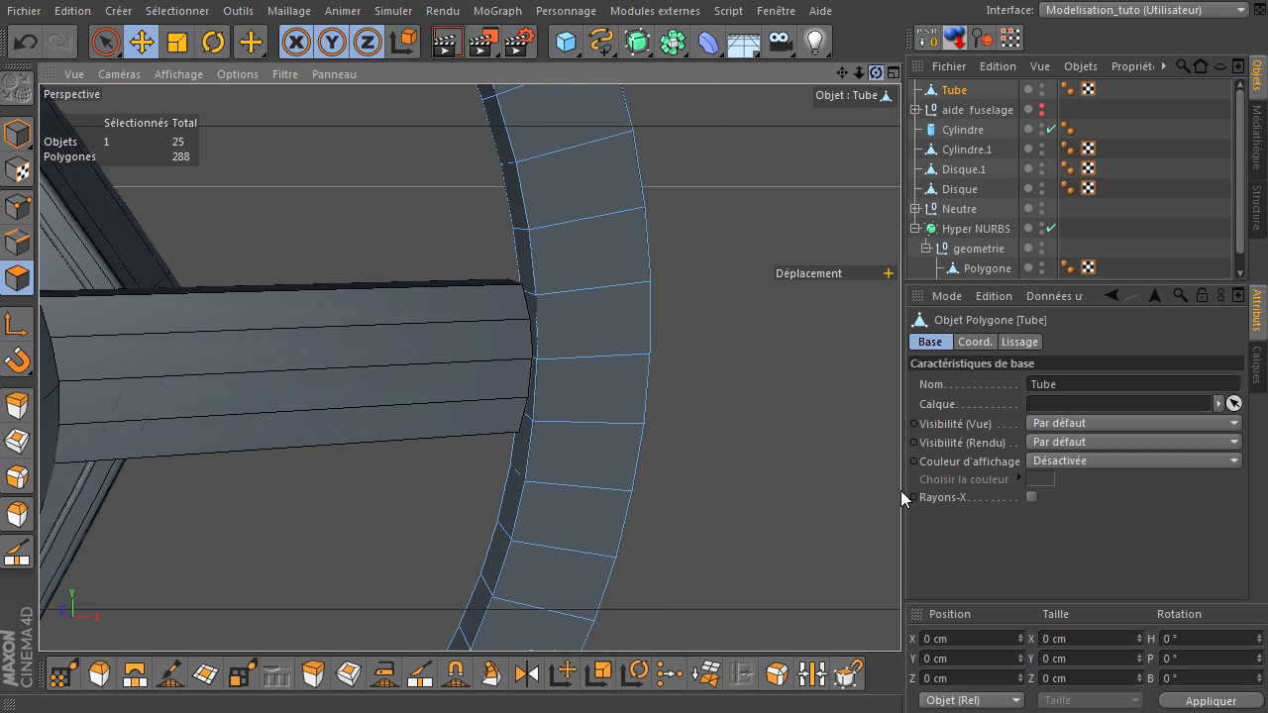
{"action": "left_click", "coordinate": [530, 287]}
{"action": "left_click", "coordinate": [532, 315], "text": "shift"}
{"action": "left_click", "coordinate": [532, 388], "text": "shift"}
{"action": "left_click", "coordinate": [524, 441], "text": "shift"}
{"action": "key", "text": "Delete"}
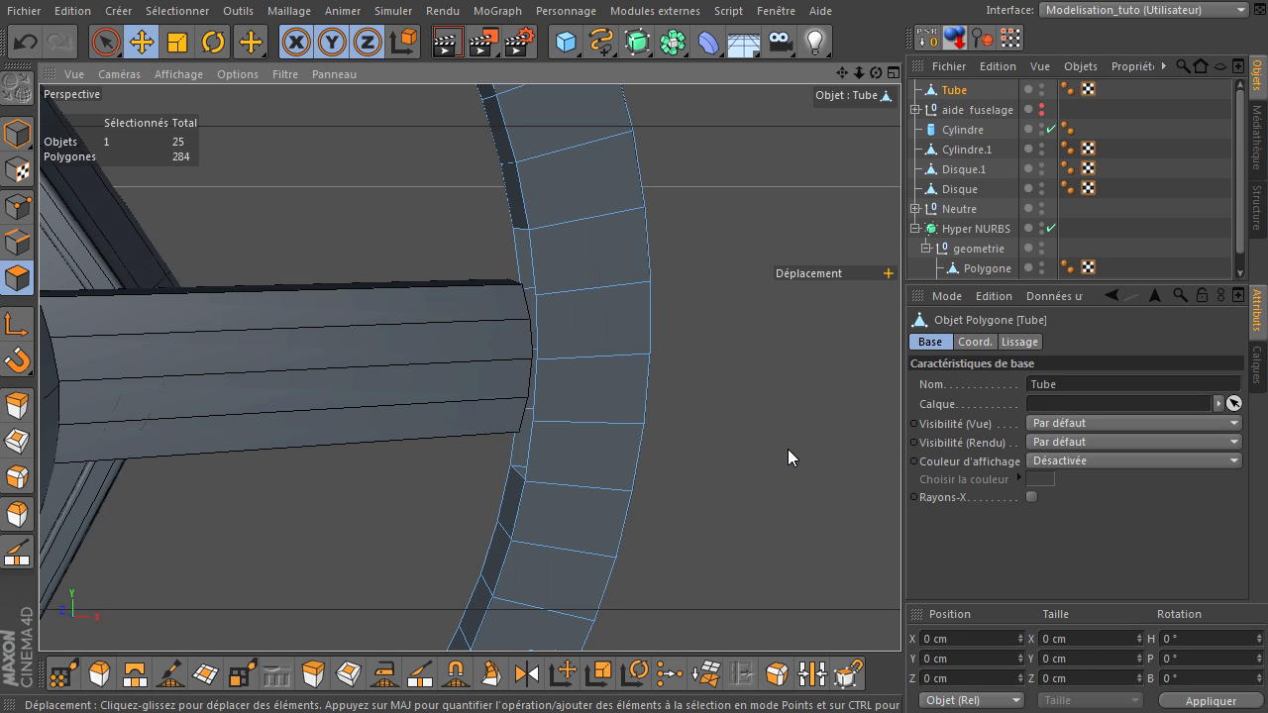
- Place Cylindre.1 directly below the Tube in the hierarchy and merge both objects with Connect Objects + Delete
{"action": "left_click_drag", "start_coordinate": [956, 154], "coordinate": [963, 102]}
{"action": "left_click", "coordinate": [957, 90]}
{"action": "left_click", "coordinate": [962, 108], "text": "ctrl"}
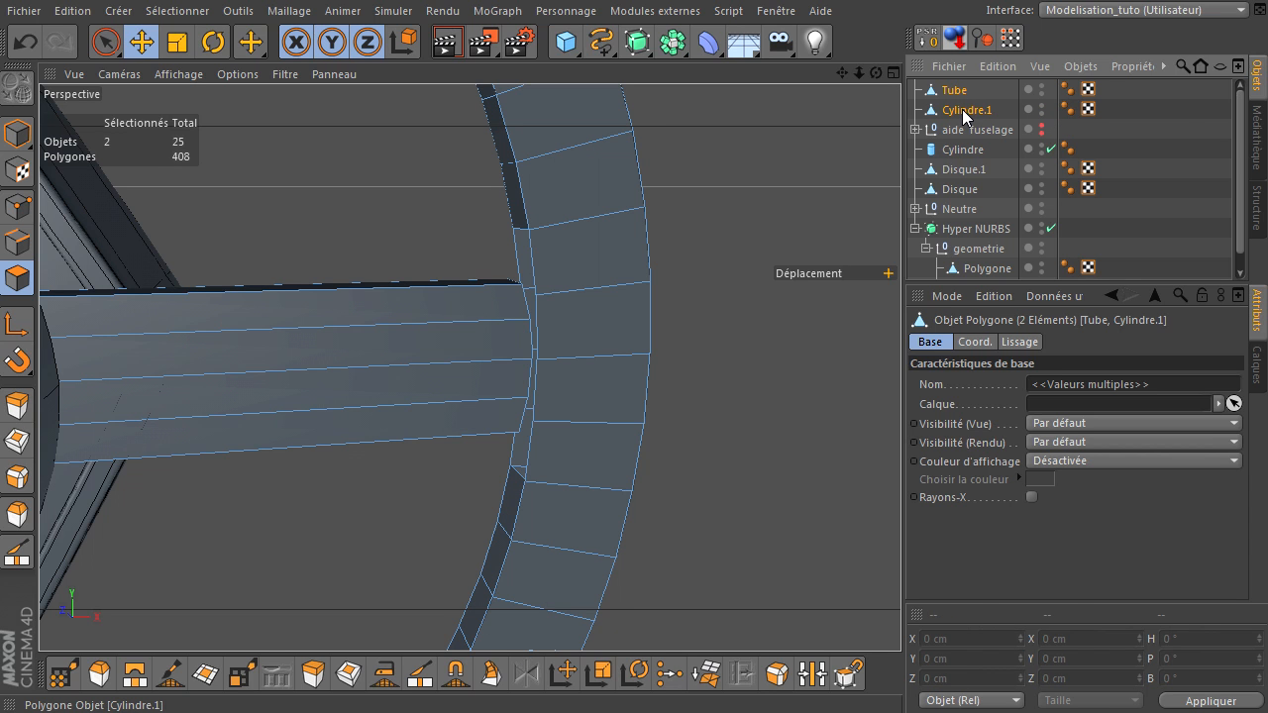
{"action": "right_click", "coordinate": [962, 109]}
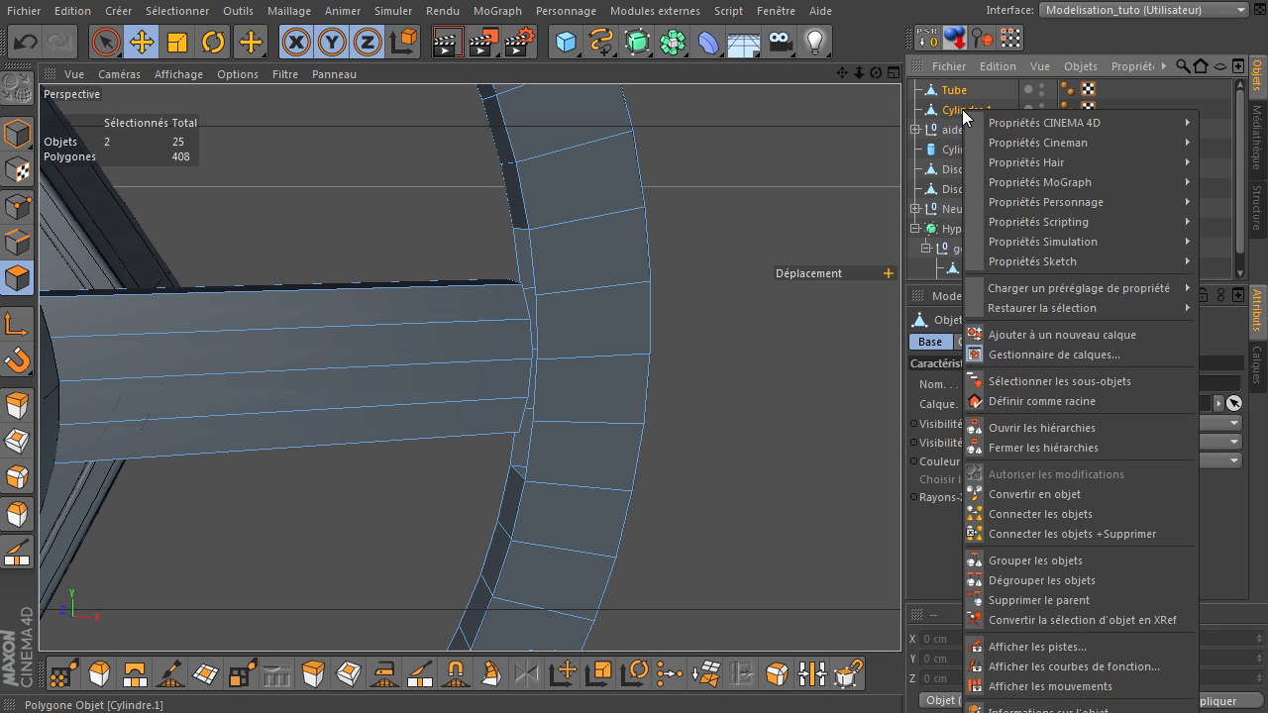
{"action": "left_click", "coordinate": [998, 541]}
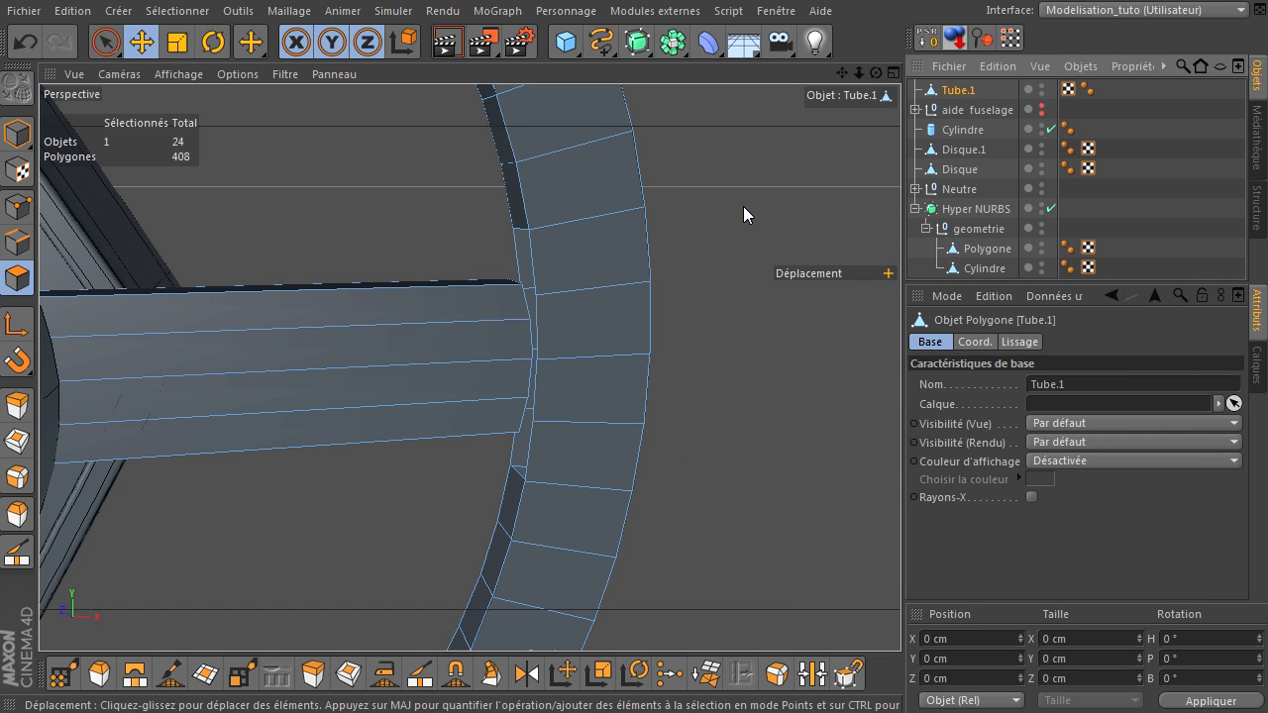
- Undo the merge of the Tube with Cylindre.1 and the deletion of the Tube's inner polygons
{"action": "left_click_drag", "start_coordinate": [875, 72], "coordinate": [902, 490]}
{"action": "left_click_drag", "start_coordinate": [858, 75], "coordinate": [901, 493]}
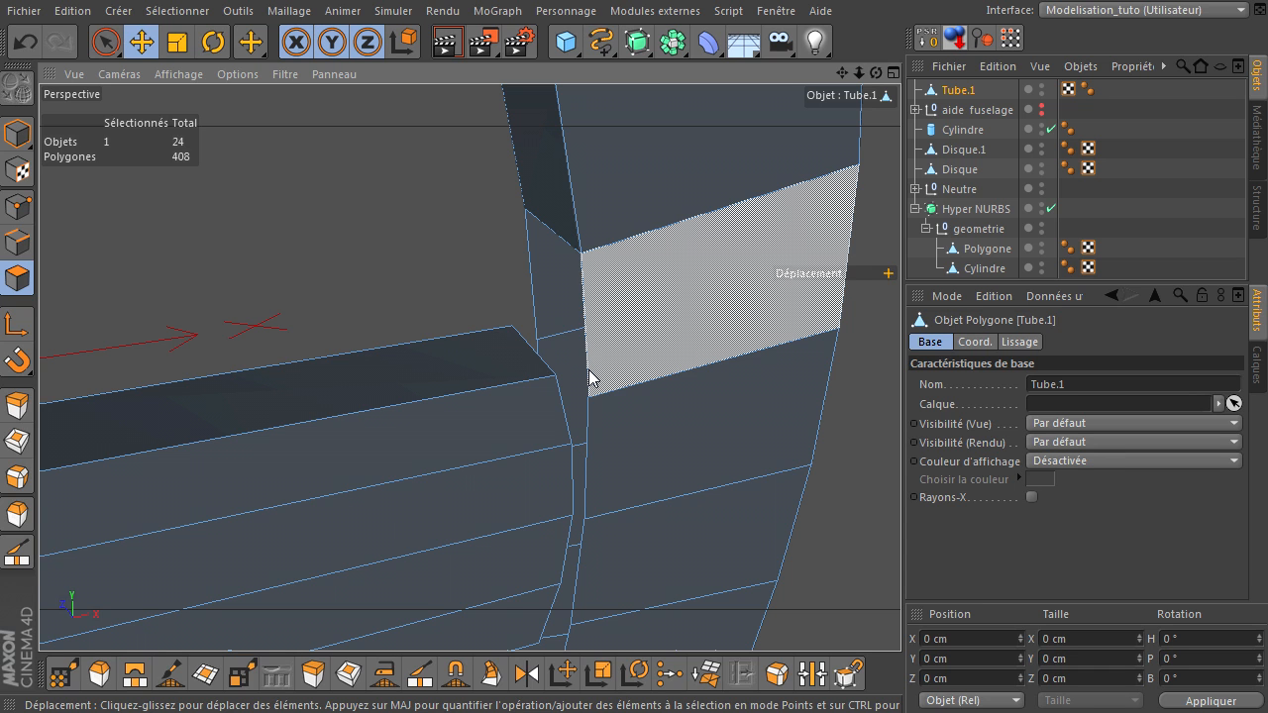
{"action": "left_click", "coordinate": [21, 42]}
{"action": "left_click", "coordinate": [21, 42]}
{"action": "left_click", "coordinate": [21, 41]}
{"action": "left_click", "coordinate": [21, 41]}
{"action": "key", "text": "ctrl+z"}
{"action": "key", "text": "ctrl+z"}
{"action": "left_click", "coordinate": [21, 42]}
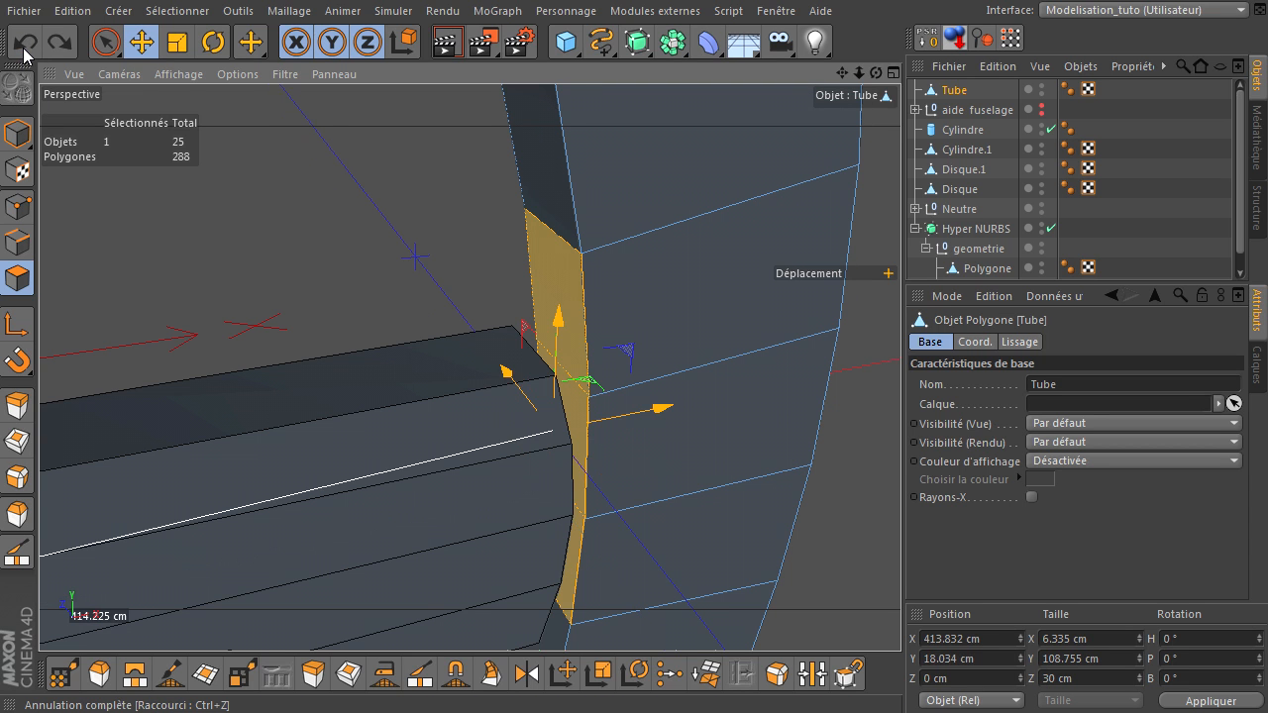
{"action": "left_click", "coordinate": [24, 41]}
{"action": "left_click", "coordinate": [24, 41]}
{"action": "left_click", "coordinate": [23, 42]}
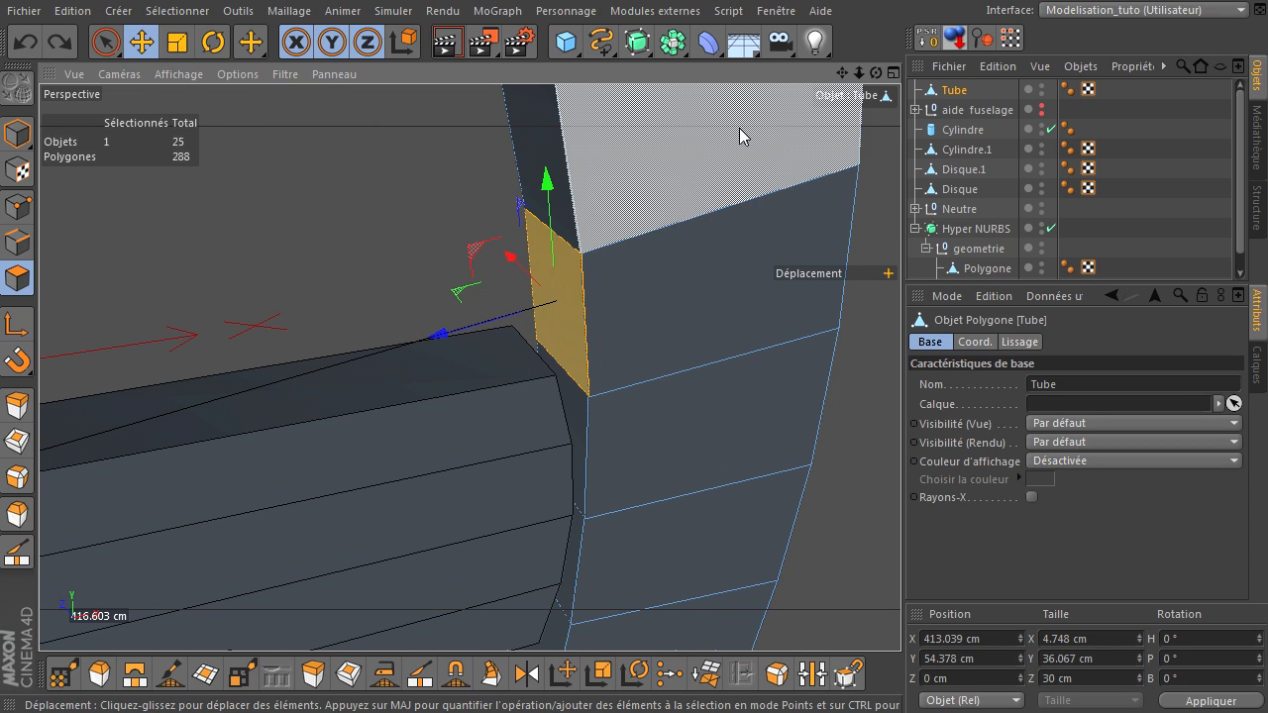
- Select the Tube's four inner-side polygons facing the end of the side arm with the selection brush
{"action": "left_click_drag", "start_coordinate": [860, 73], "coordinate": [312, 115]}
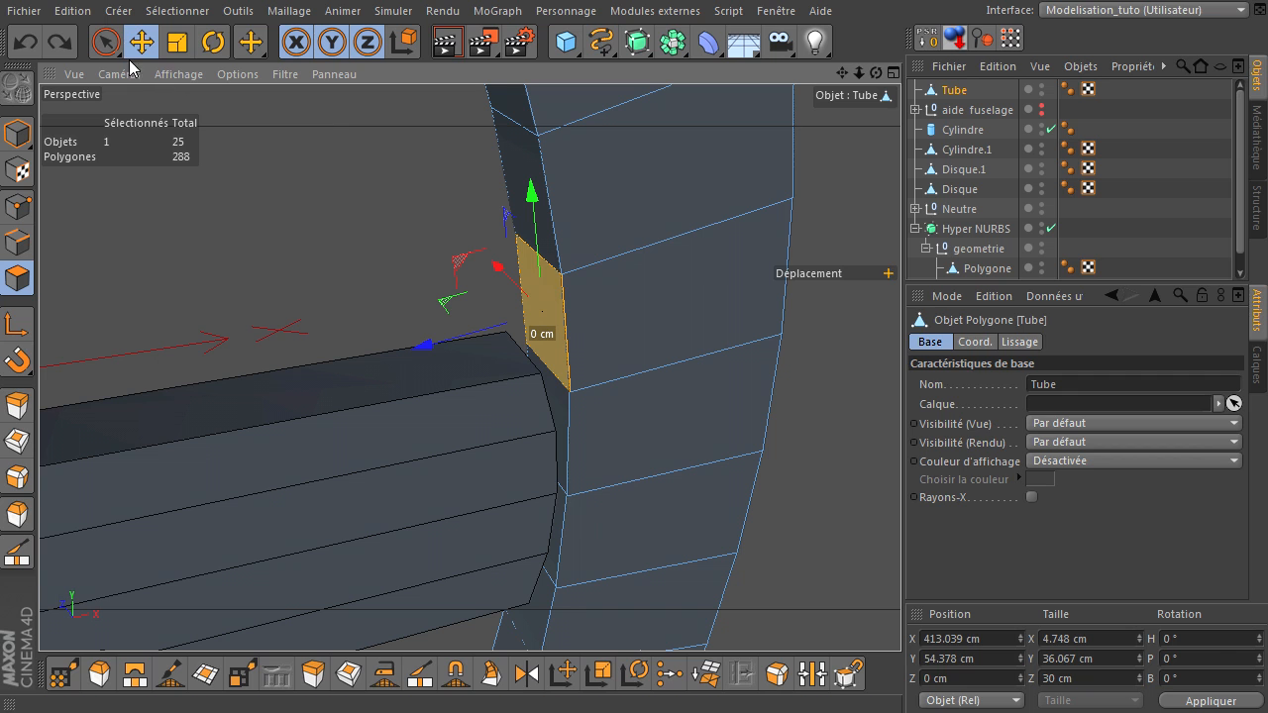
{"action": "left_click", "coordinate": [106, 42]}
{"action": "left_click_drag", "start_coordinate": [521, 376], "coordinate": [552, 397]}
{"action": "left_click_drag", "start_coordinate": [556, 522], "coordinate": [540, 620]}
{"action": "left_click", "coordinate": [538, 614], "text": "shift"}
{"action": "left_click_drag", "start_coordinate": [841, 73], "coordinate": [791, 137]}
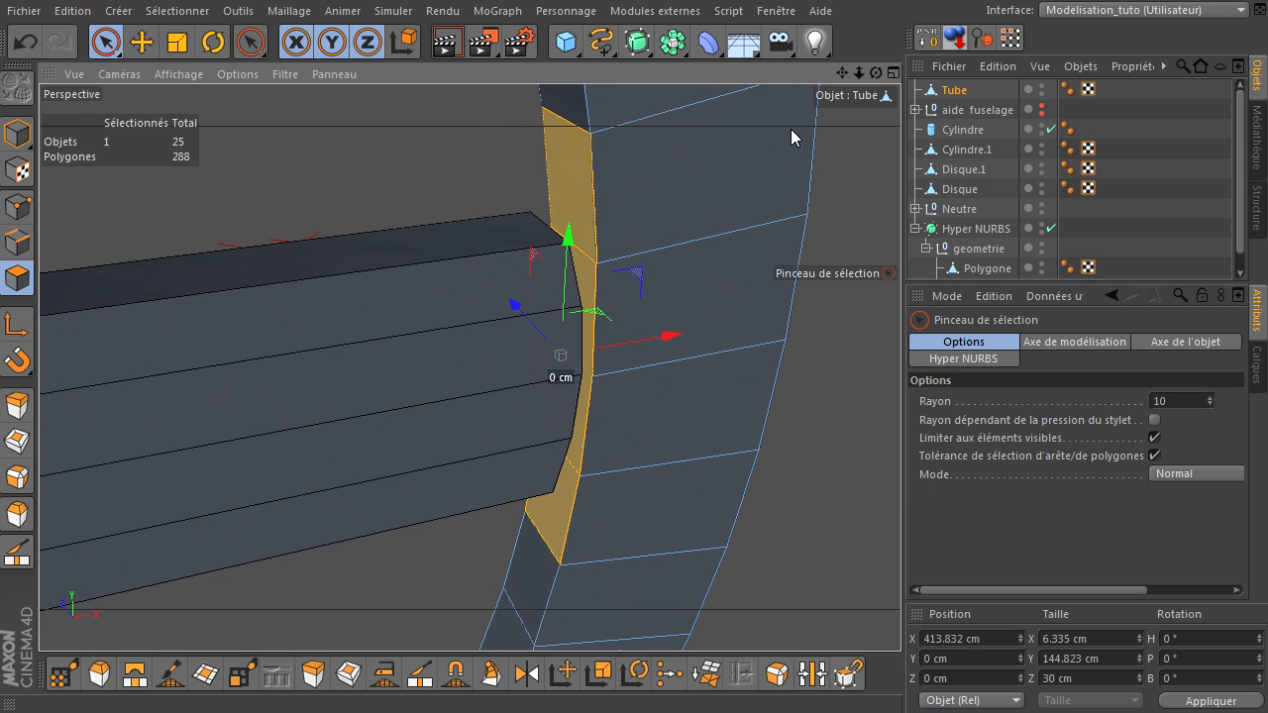
- Inner-extrude the selected faces on the Tube's inner side with a 2 cm offset and delete the resulting inset faces
{"action": "left_click", "coordinate": [347, 673]}
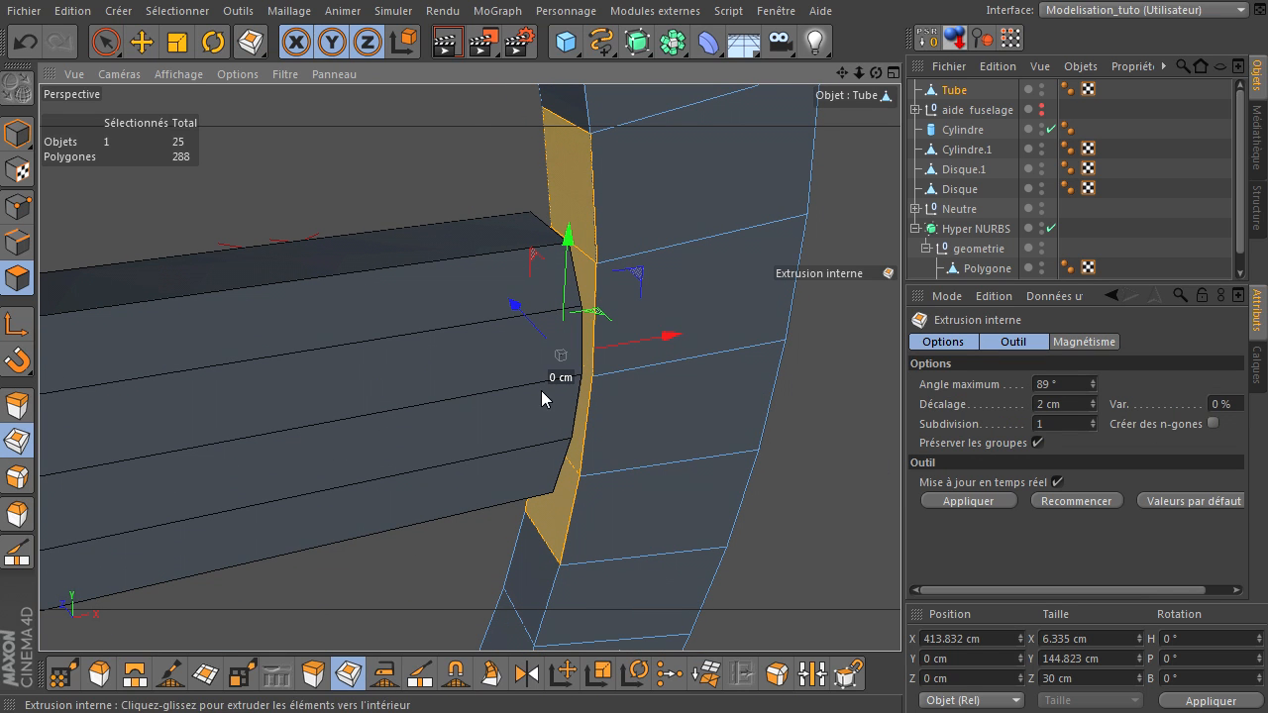
{"action": "left_click", "coordinate": [1077, 406]}
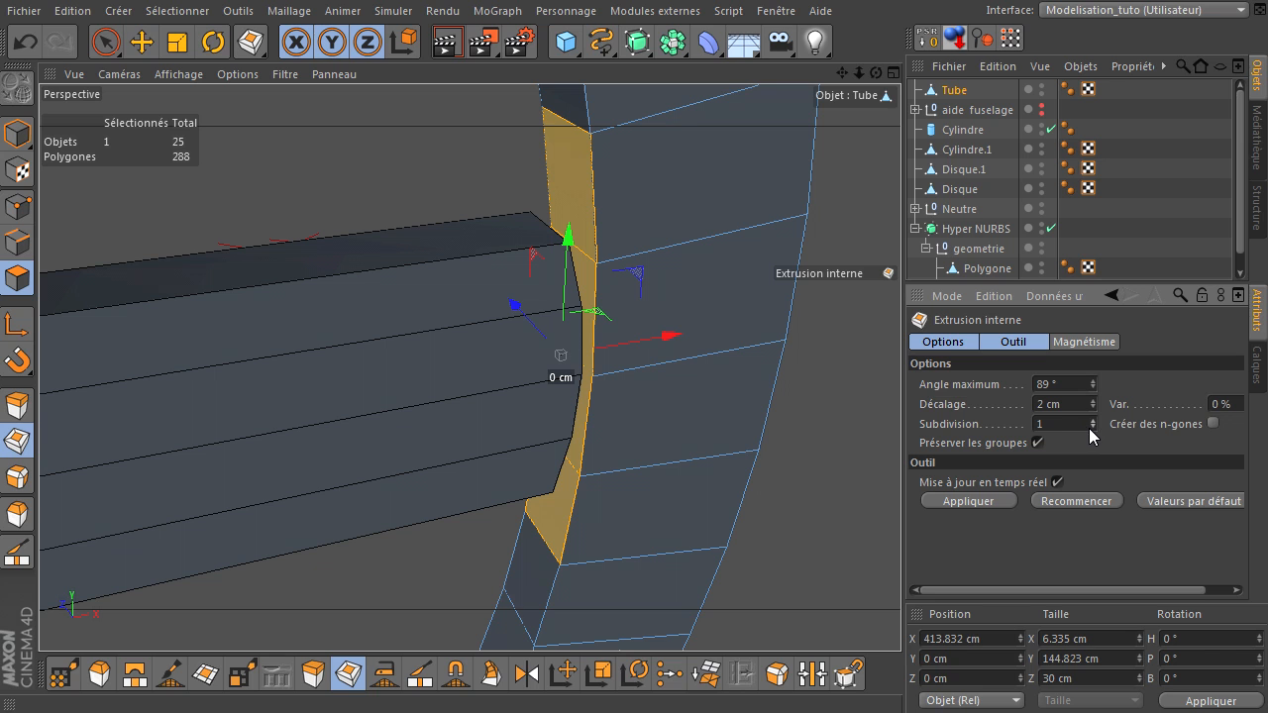
{"action": "double_click", "coordinate": [1079, 419]}
{"action": "key", "text": "Return"}
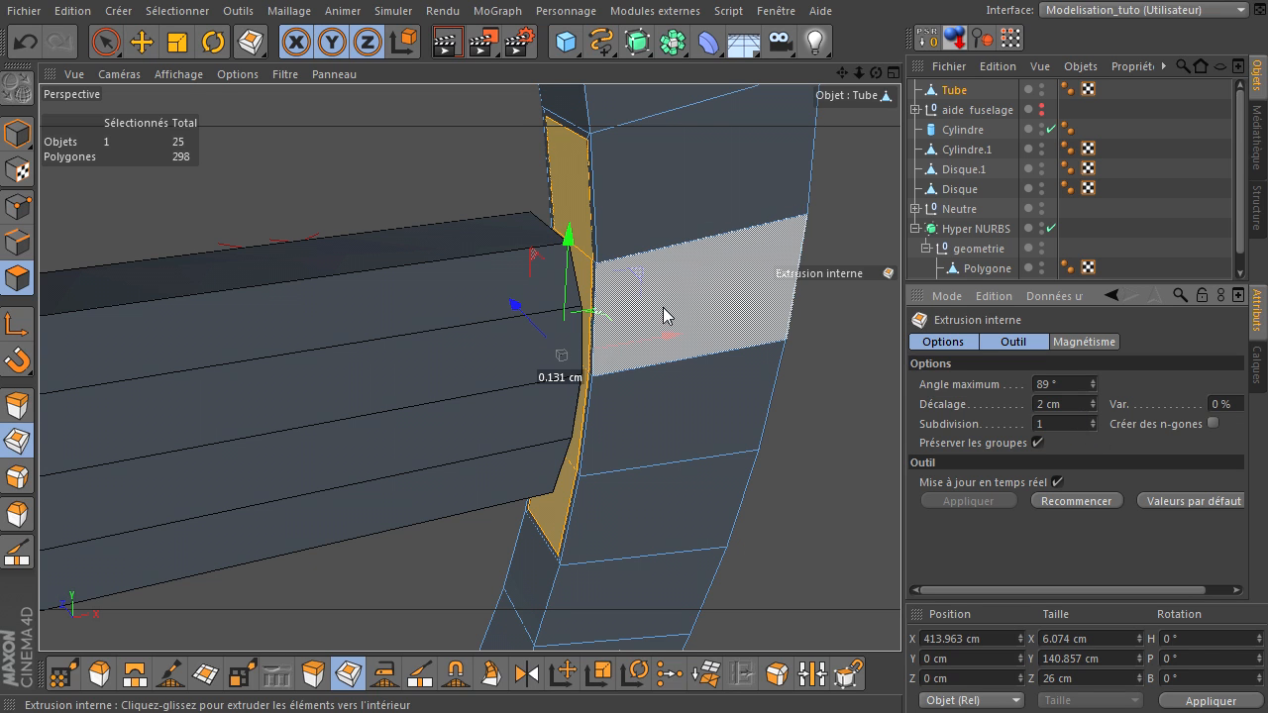
{"action": "key", "text": "ctrl+z"}
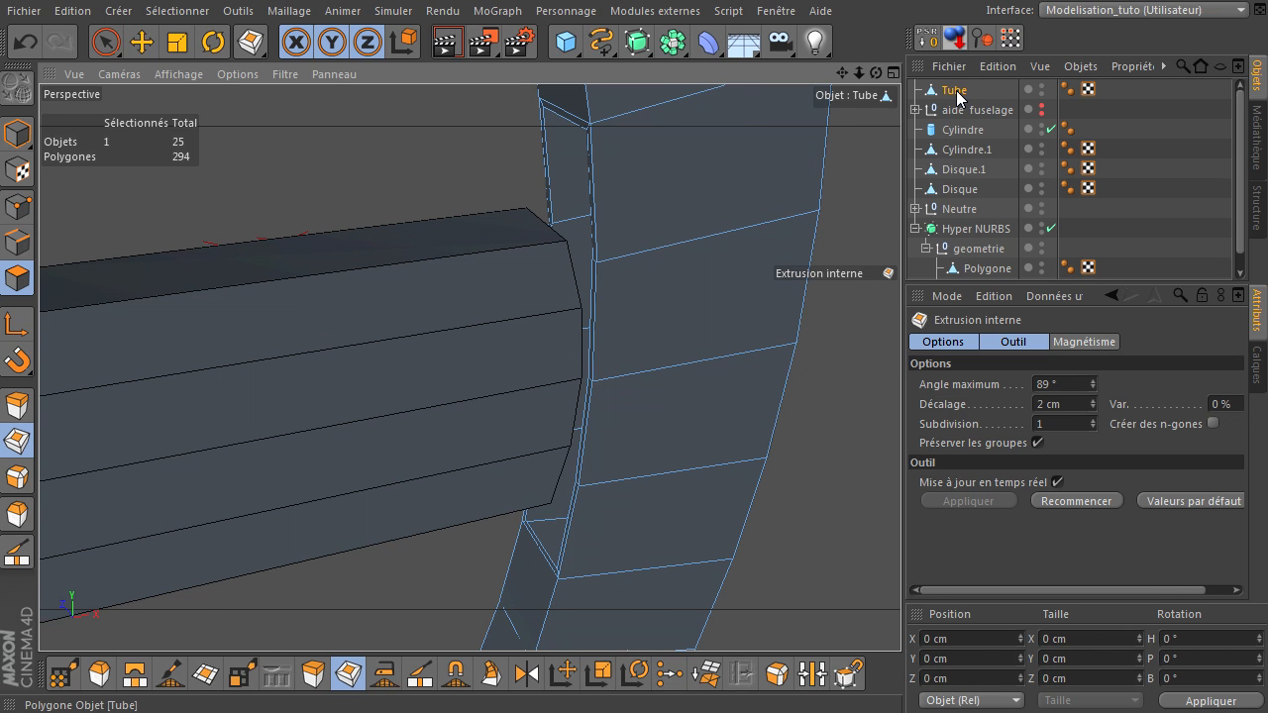
- Place Cylindre.1 beneath Tube in the object list and merge both into one polygon object, deleting the originals
{"action": "left_click", "coordinate": [968, 150]}
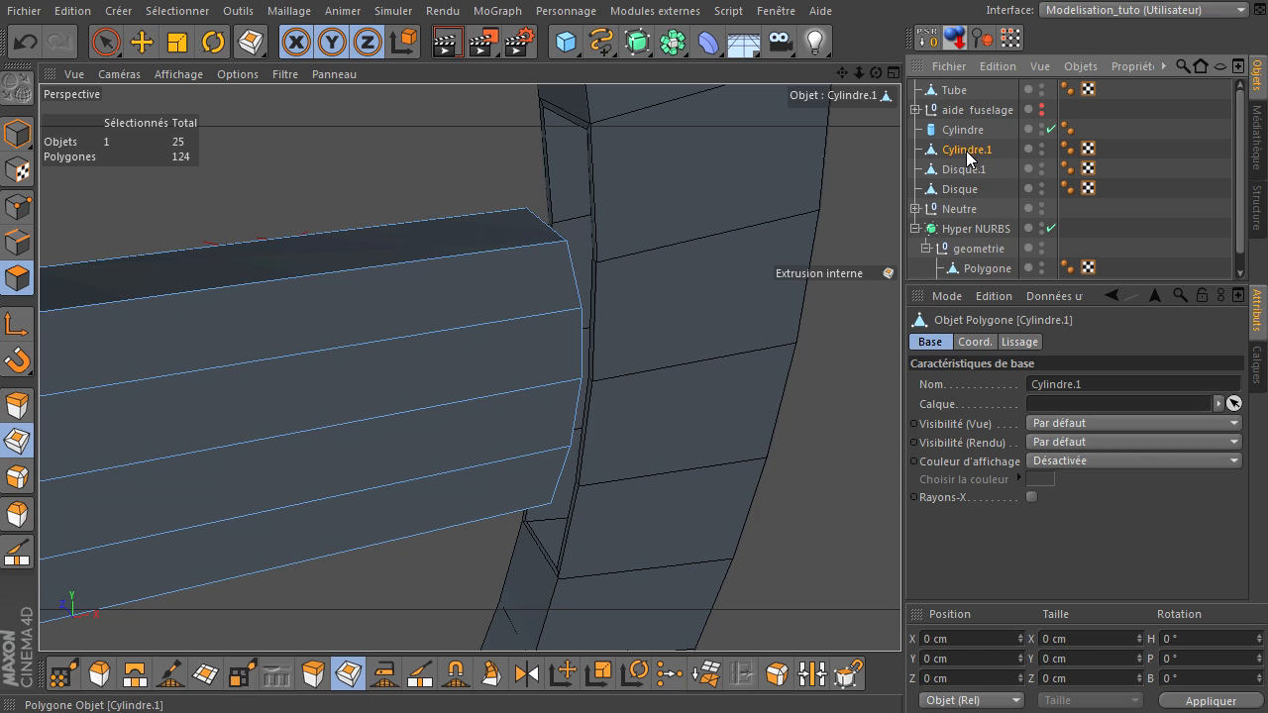
{"action": "left_click_drag", "start_coordinate": [956, 100], "coordinate": [957, 100]}
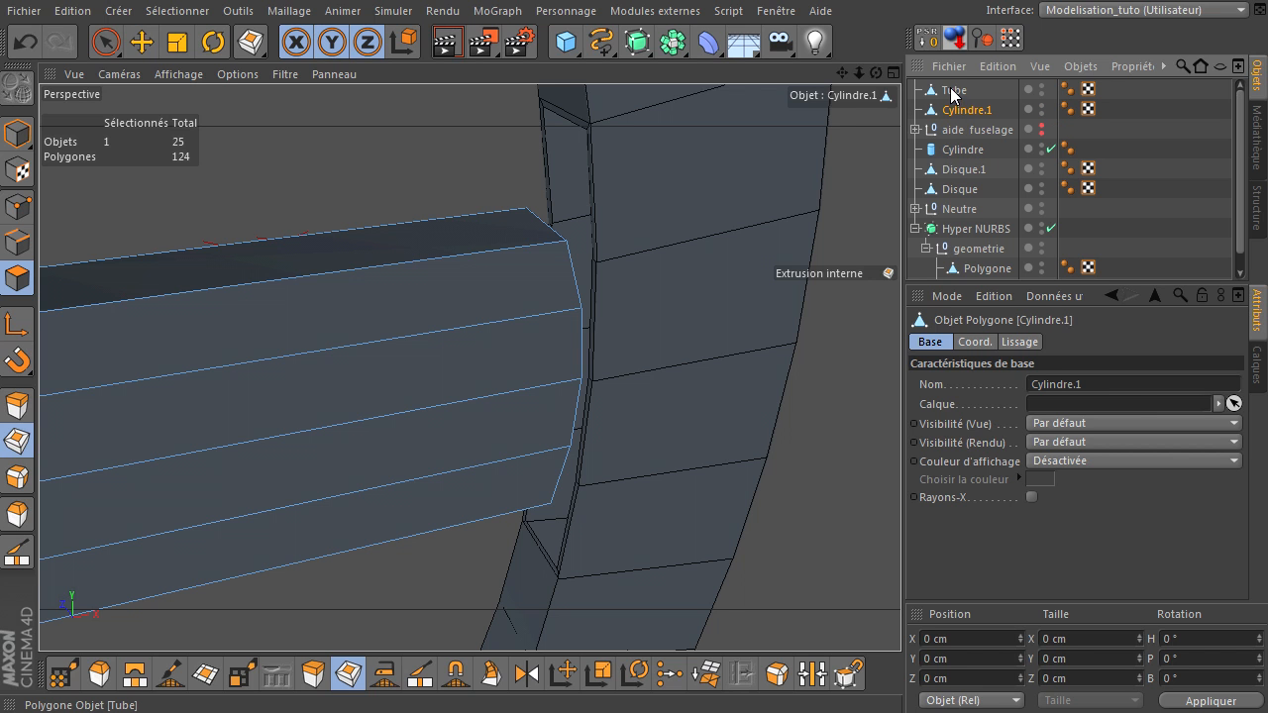
{"action": "left_click", "coordinate": [953, 94]}
{"action": "left_click", "coordinate": [955, 111], "text": "ctrl"}
{"action": "right_click", "coordinate": [956, 111]}
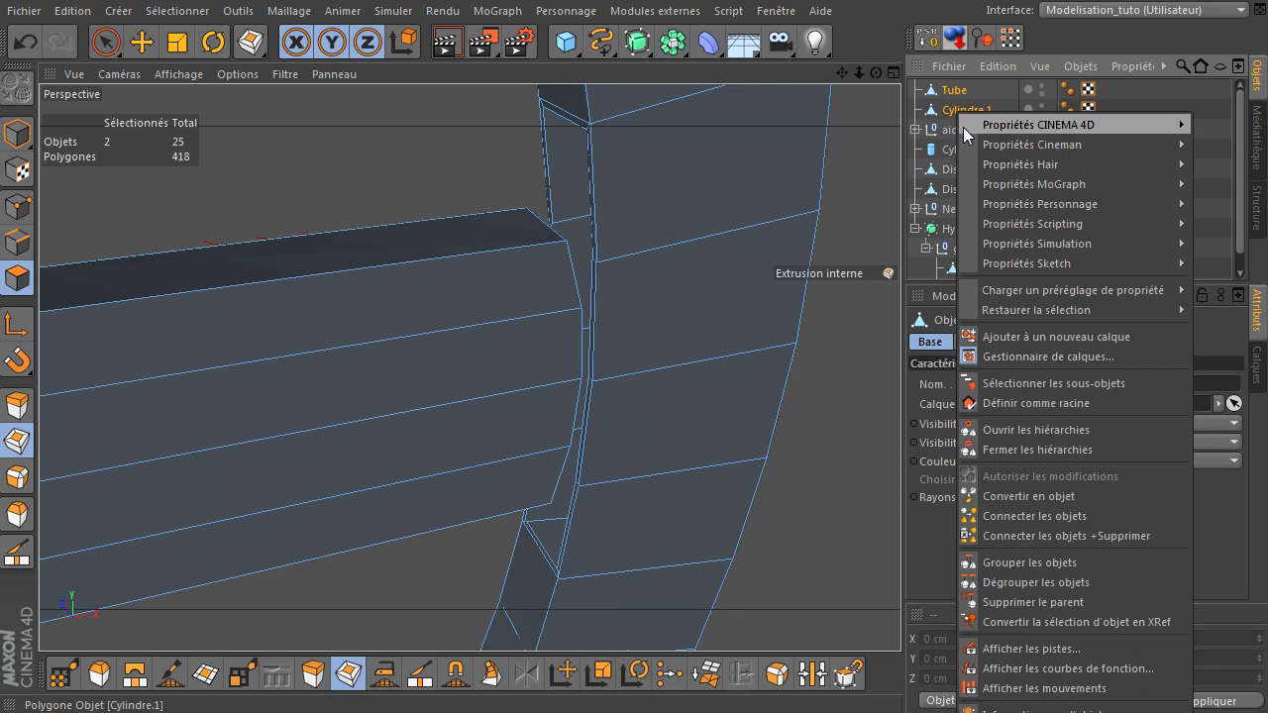
{"action": "left_click", "coordinate": [1018, 536]}
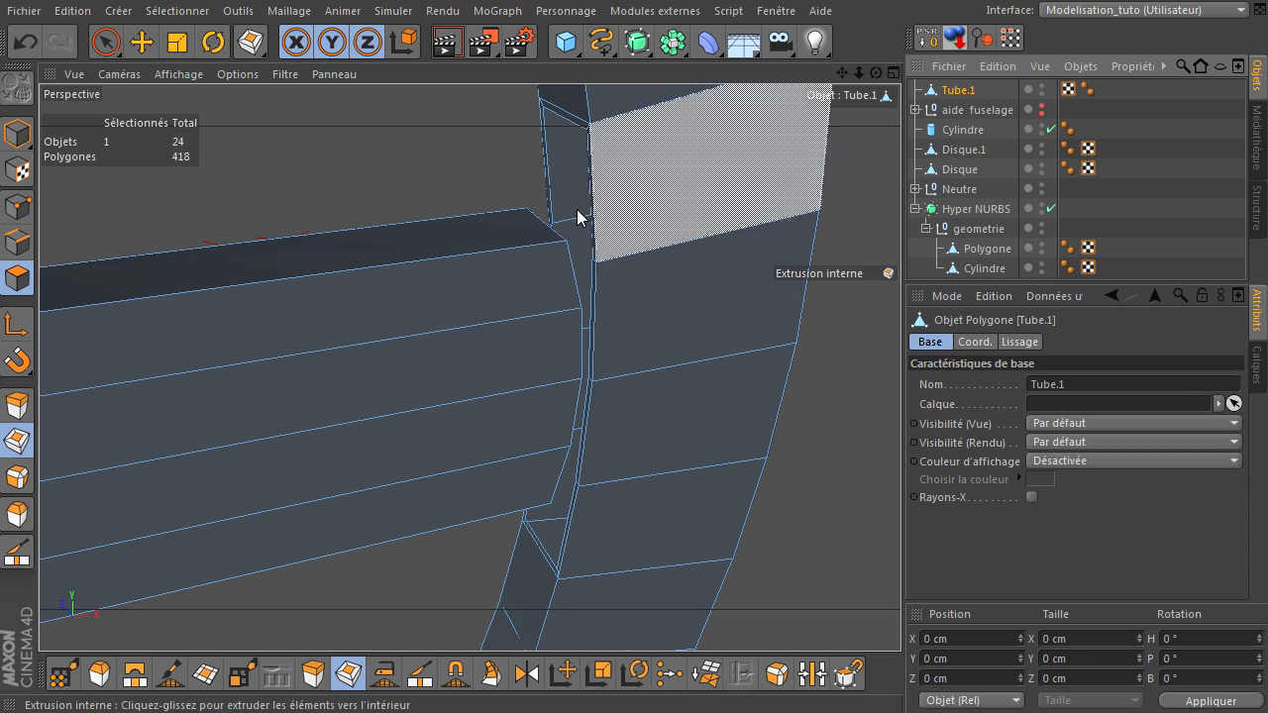
- Cut an edge loop with the Knife around the cylinder close to its tube-side end, at about 0.84 % offset, and return to point mode
{"action": "left_click", "coordinate": [30, 208]}
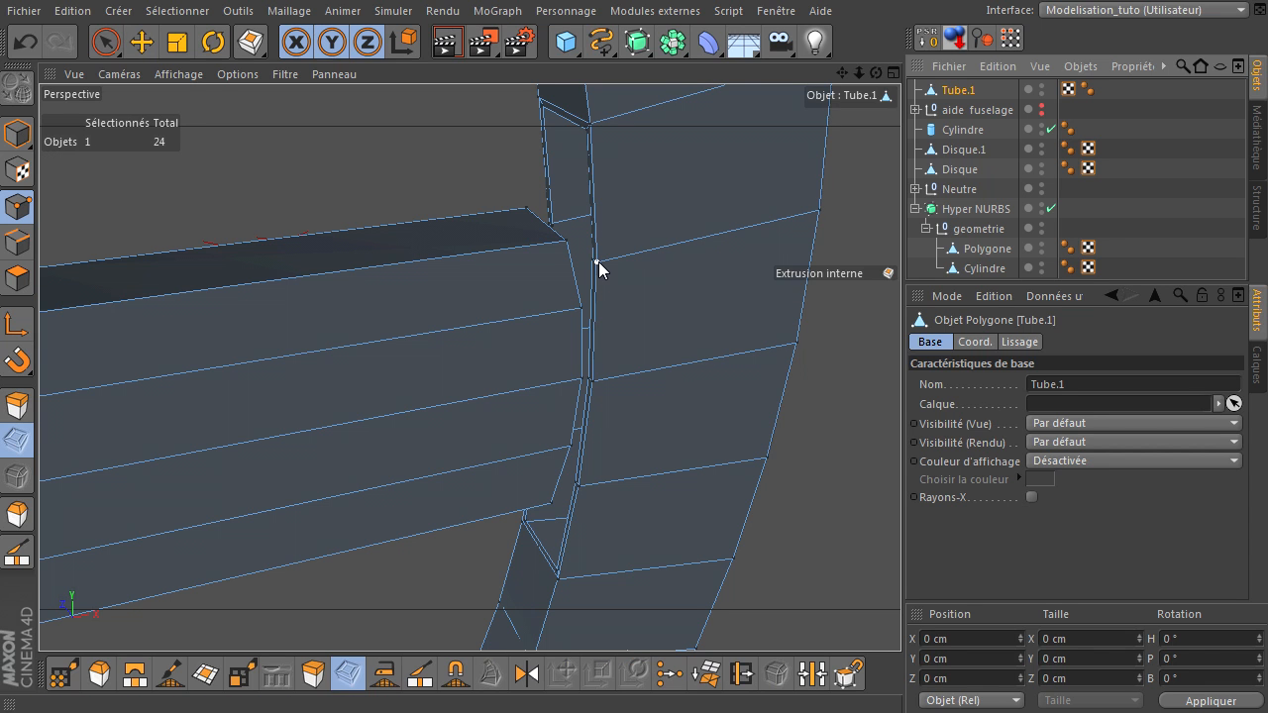
{"action": "left_click_drag", "start_coordinate": [878, 77], "coordinate": [901, 491]}
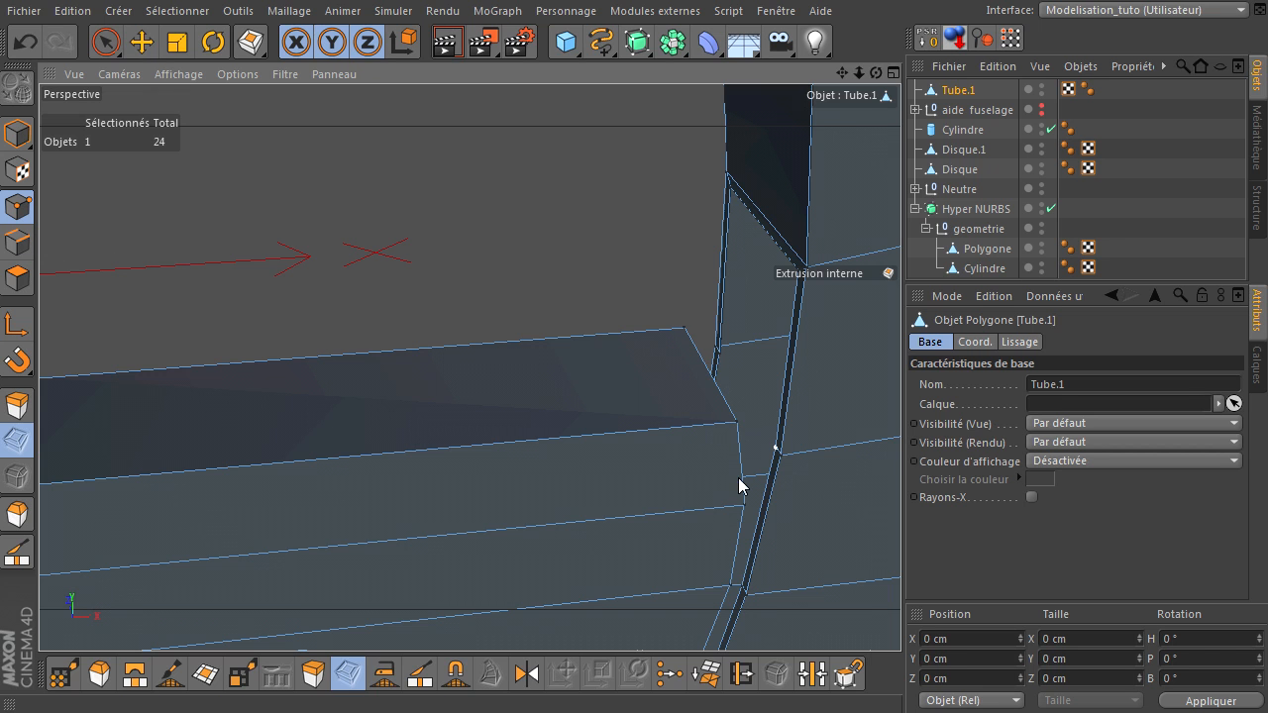
{"action": "left_click_drag", "start_coordinate": [853, 77], "coordinate": [799, 161]}
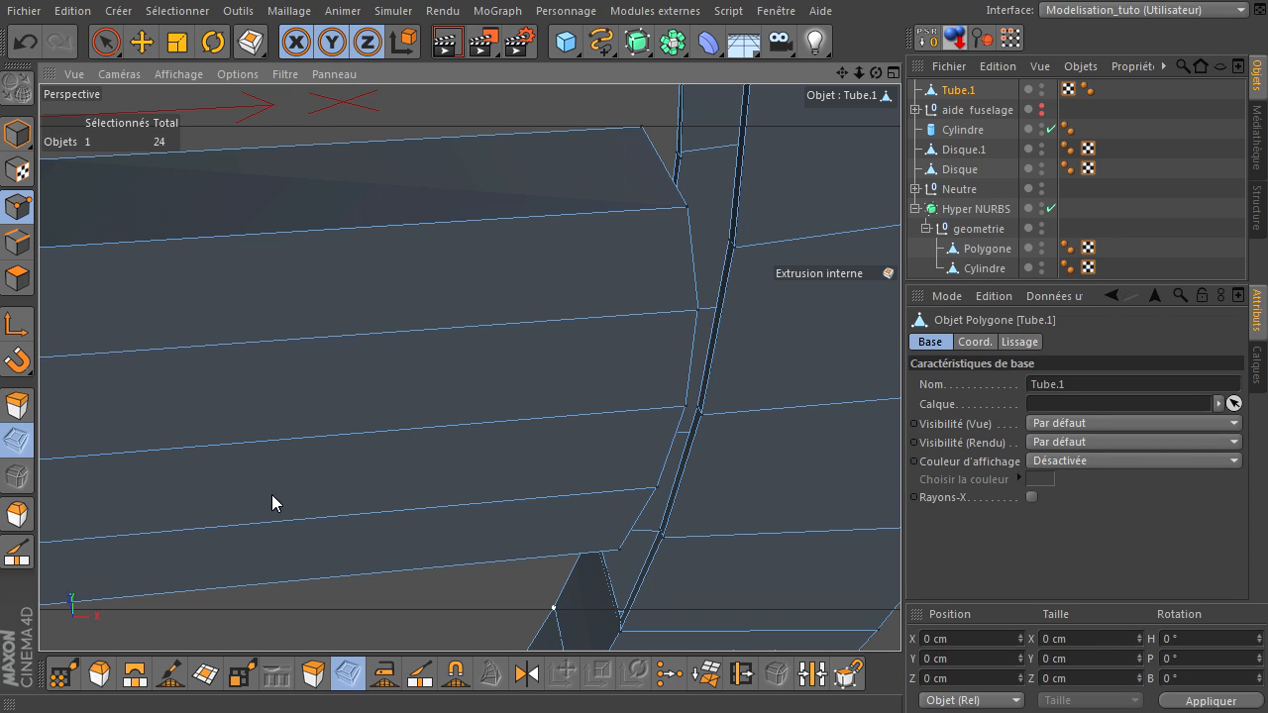
{"action": "left_click", "coordinate": [420, 673]}
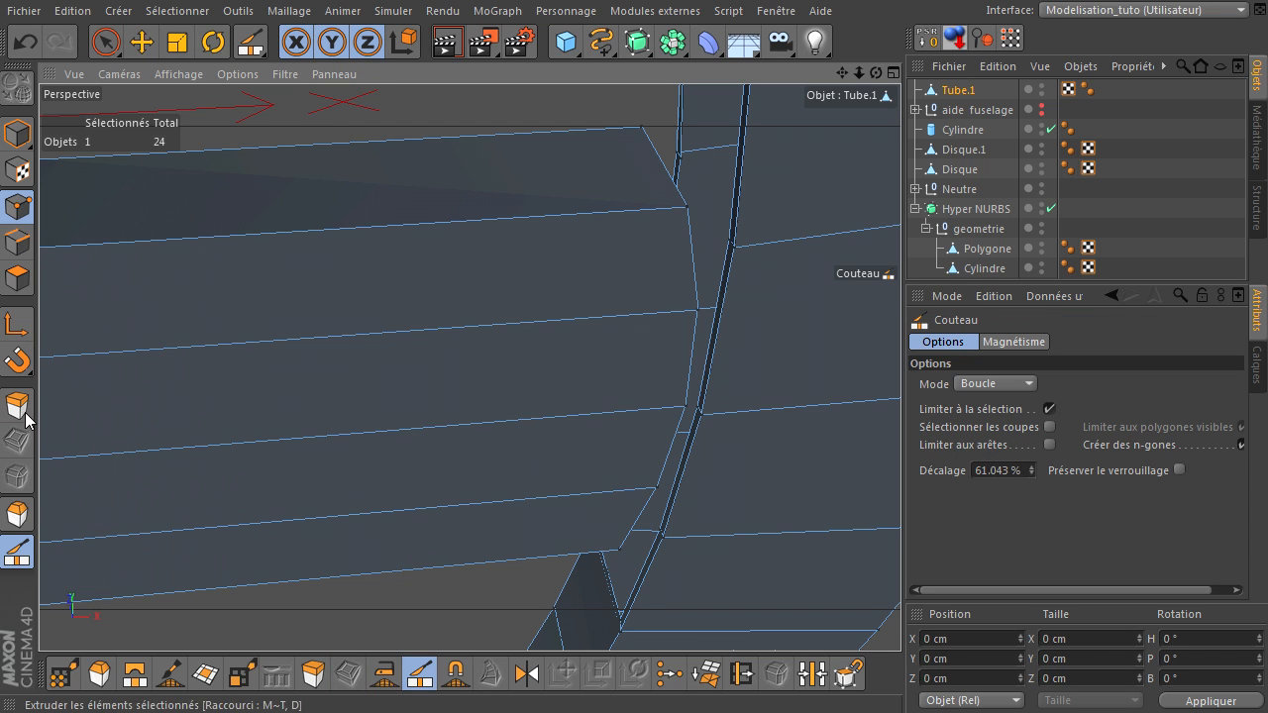
{"action": "left_click", "coordinate": [20, 280]}
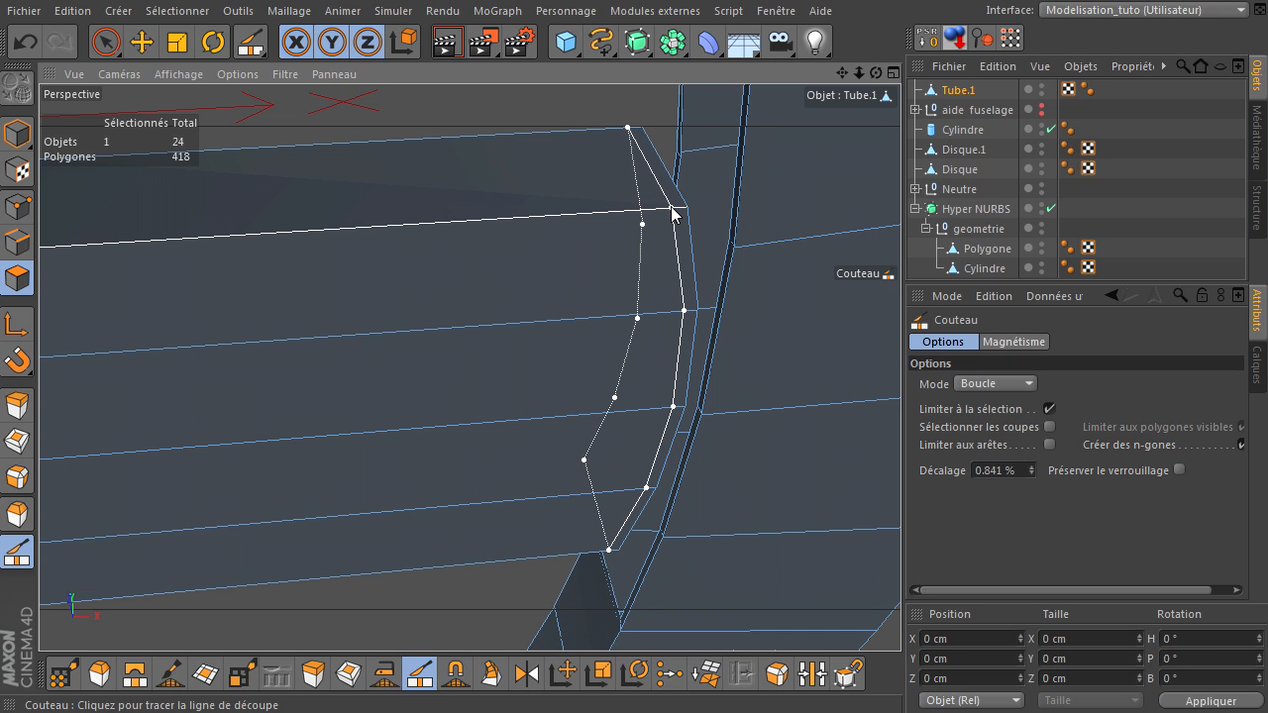
{"action": "left_click", "coordinate": [673, 211]}
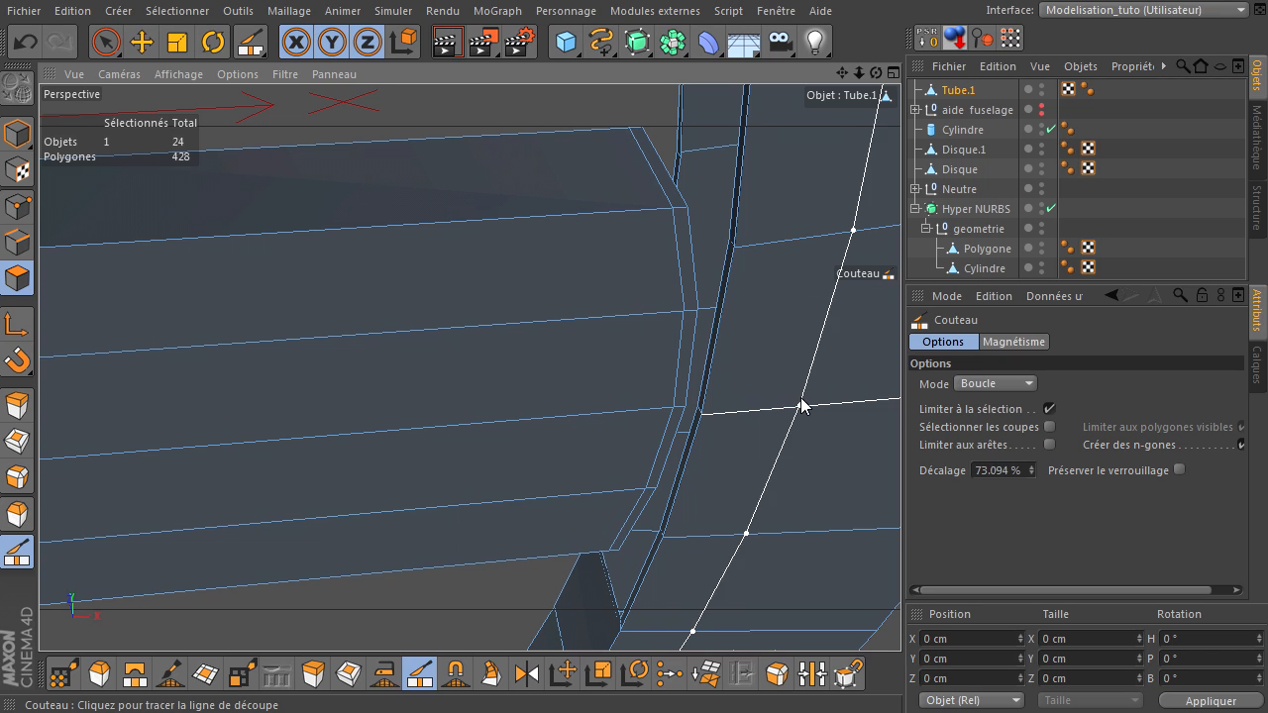
{"action": "left_click", "coordinate": [17, 206]}
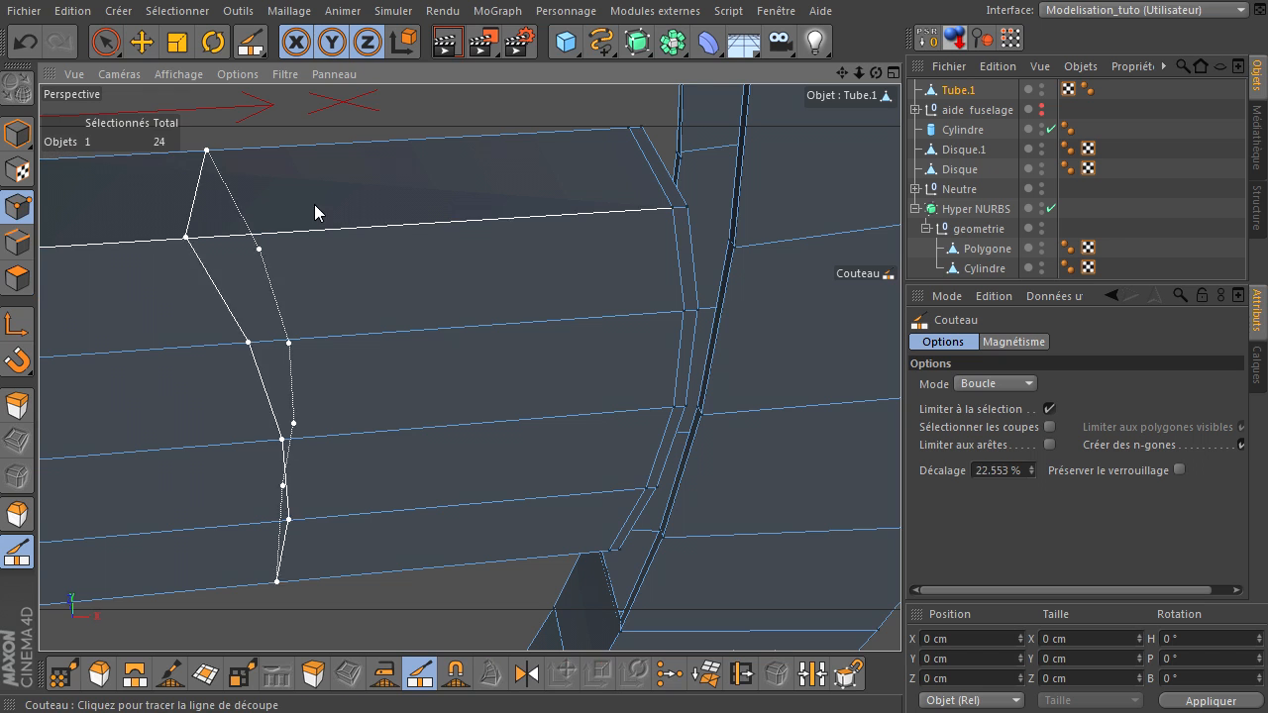
- Examine the cylinder's upper corner points at the new edge loop and their alignment with the tube opening's corners
{"action": "left_click_drag", "start_coordinate": [856, 74], "coordinate": [901, 490]}
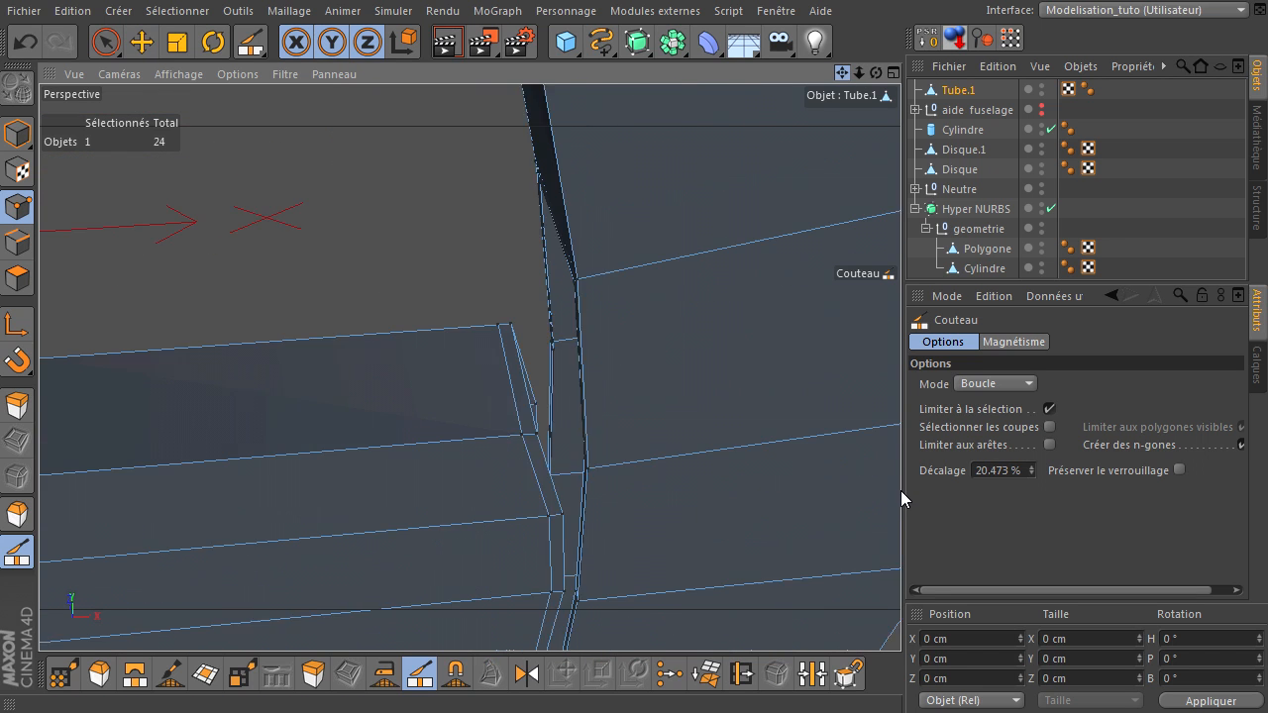
{"action": "left_click_drag", "start_coordinate": [875, 74], "coordinate": [891, 487]}
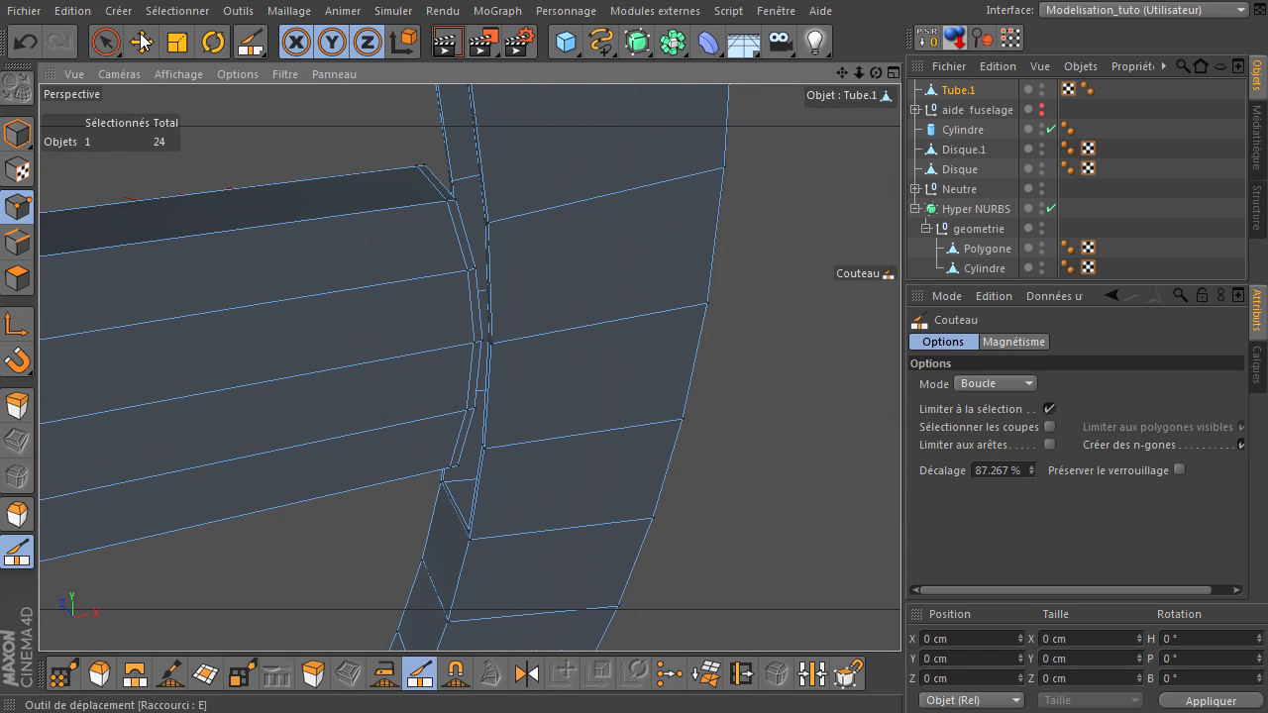
{"action": "left_click", "coordinate": [105, 42]}
{"action": "left_click", "coordinate": [451, 199]}
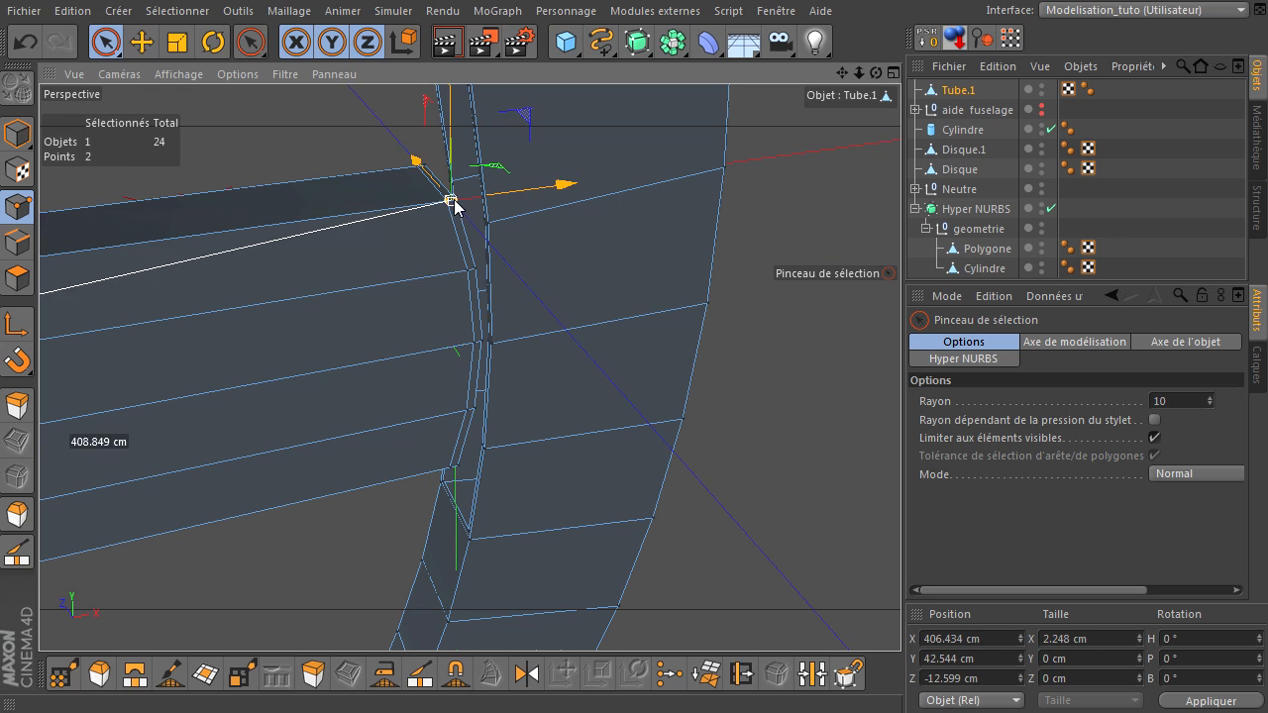
{"action": "key", "text": "s"}
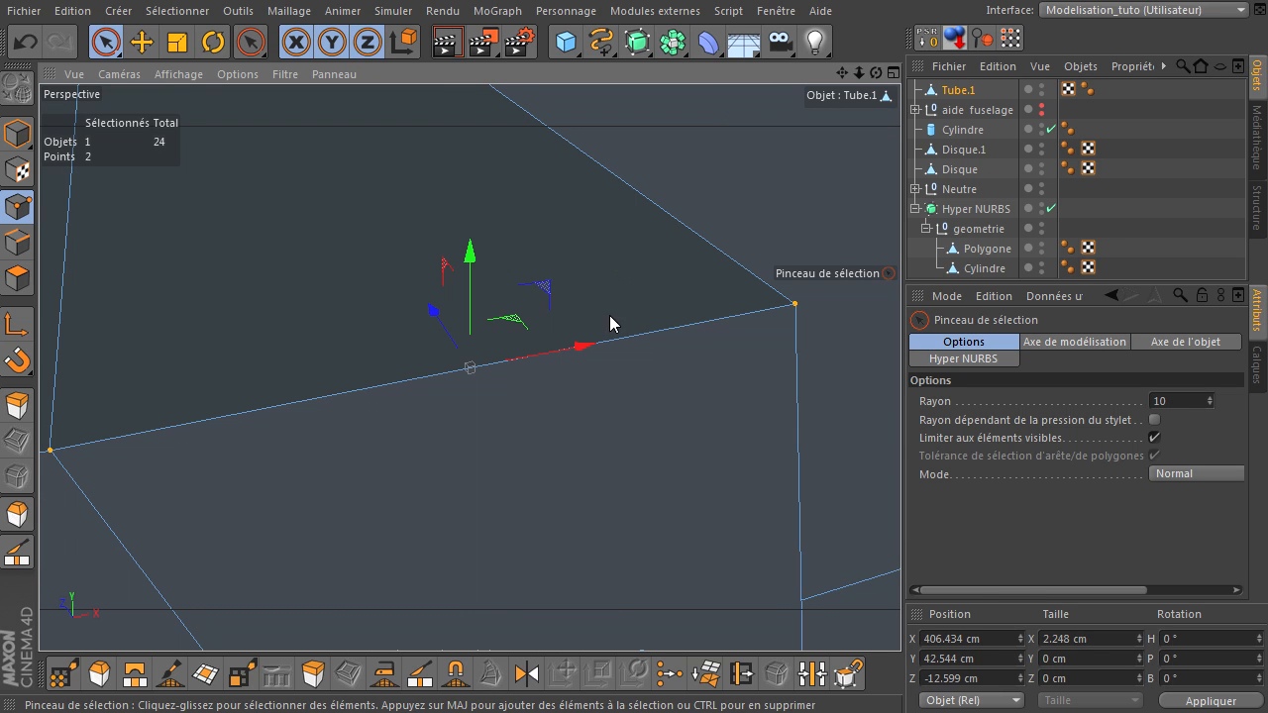
{"action": "scroll", "coordinate": [612, 339], "scroll_direction": "down", "scroll_amount": 6}
{"action": "scroll", "coordinate": [612, 339], "scroll_direction": "down", "scroll_amount": 4}
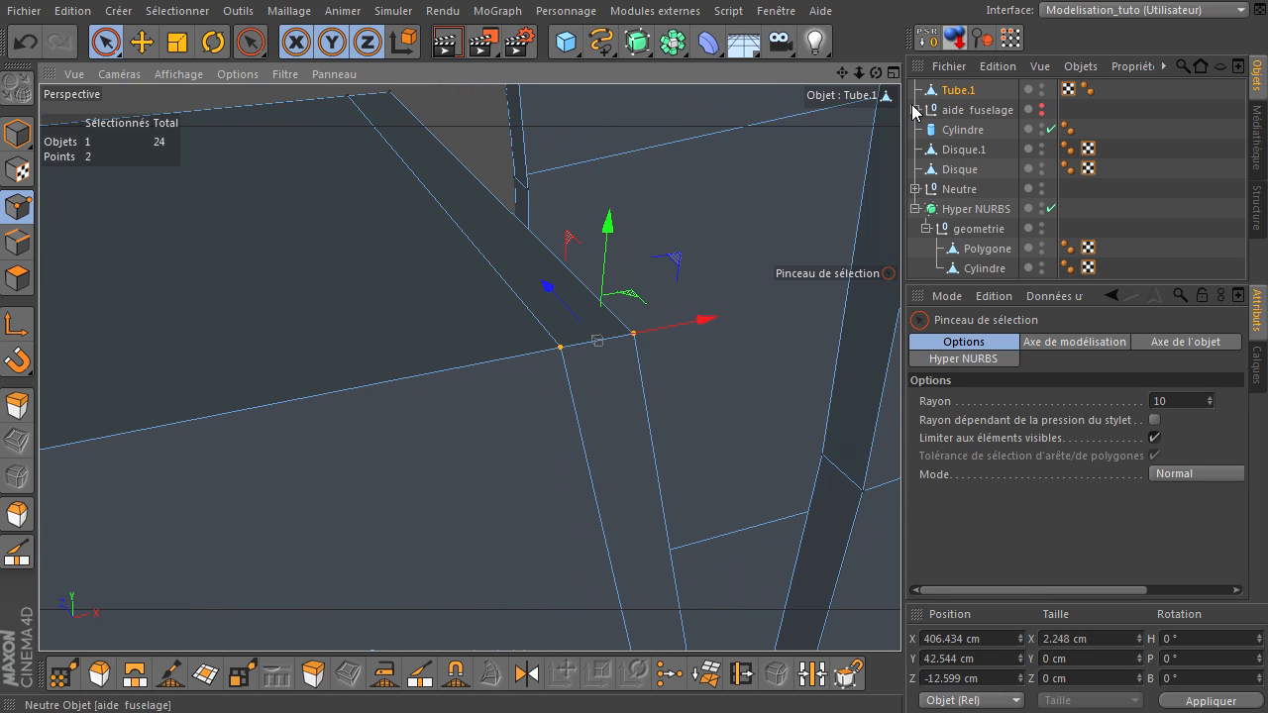
{"action": "left_click_drag", "start_coordinate": [876, 73], "coordinate": [844, 75]}
{"action": "scroll", "coordinate": [552, 566], "scroll_direction": "down", "scroll_amount": 5}
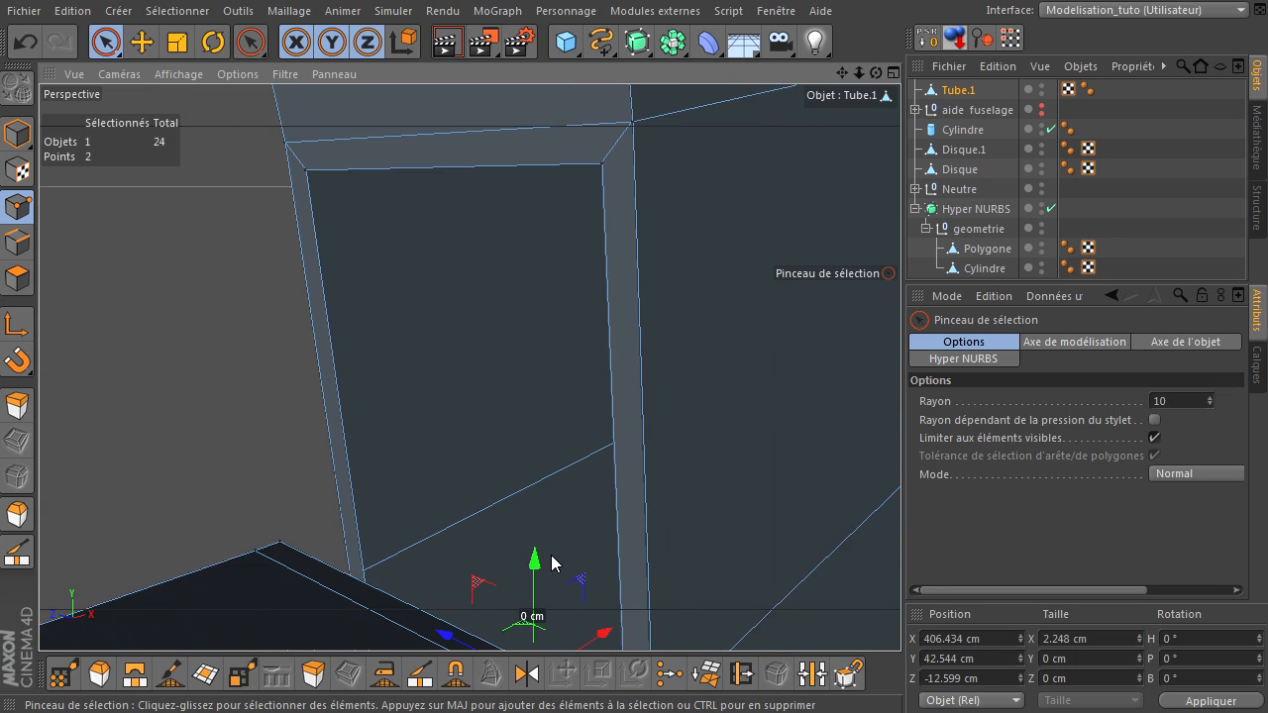
{"action": "mouse_move", "coordinate": [842, 73]}
{"action": "left_mouse_down"}
{"action": "mouse_move", "coordinate": [900, 491]}
{"action": "mouse_move", "coordinate": [841, 73]}
{"action": "left_mouse_up"}
- Weld the cylinder end's upper corner point on the +Z side onto the matching upper corner of the tube opening
{"action": "left_click", "coordinate": [351, 209]}
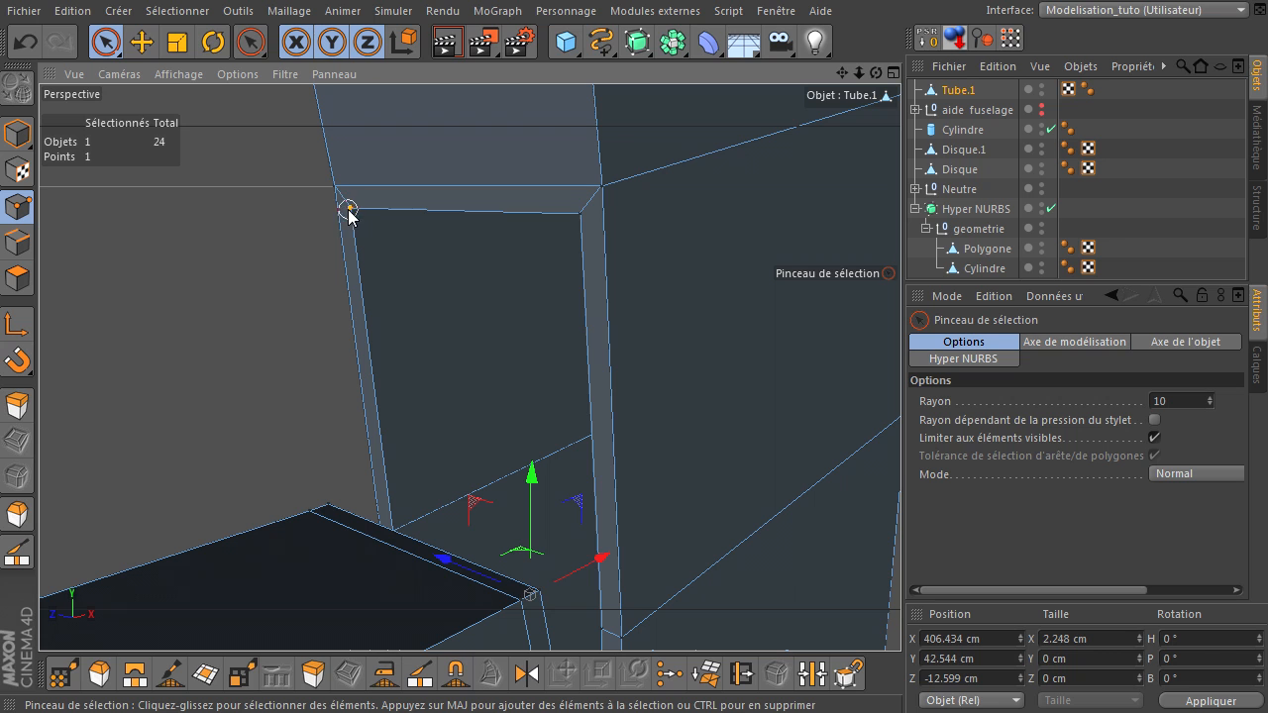
{"action": "left_click", "coordinate": [317, 504], "text": "shift"}
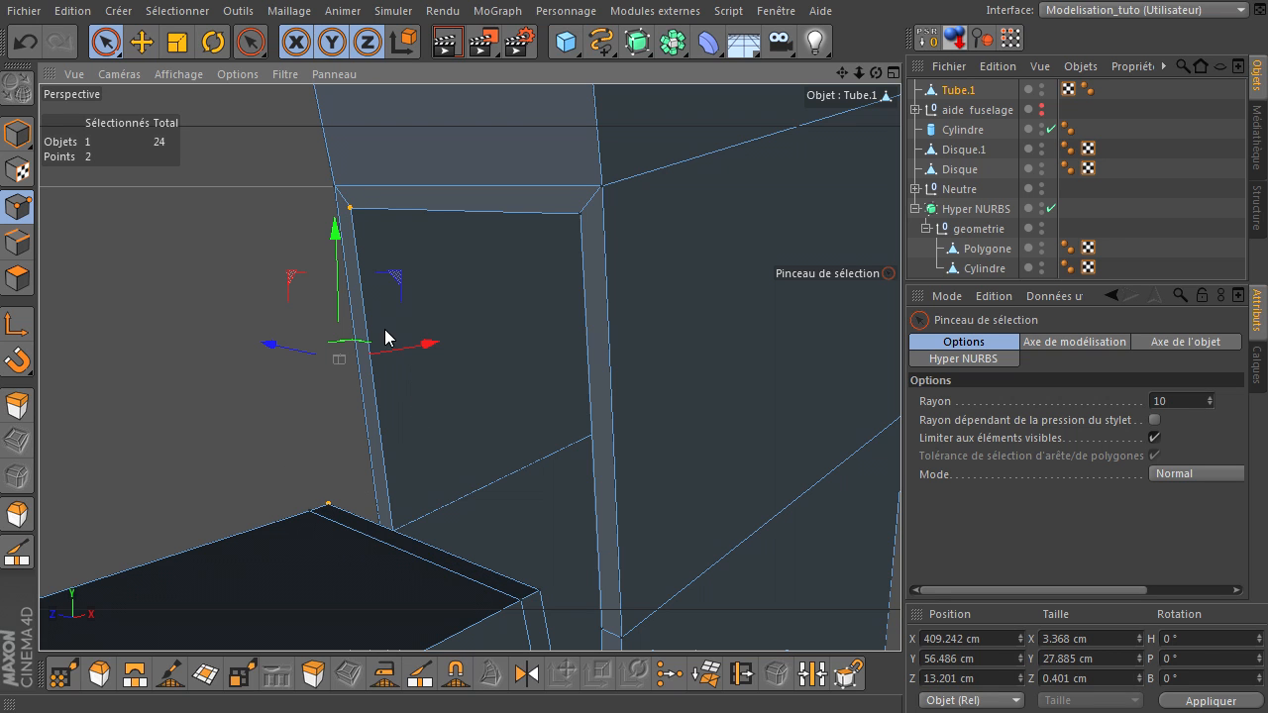
{"action": "right_click", "coordinate": [286, 225]}
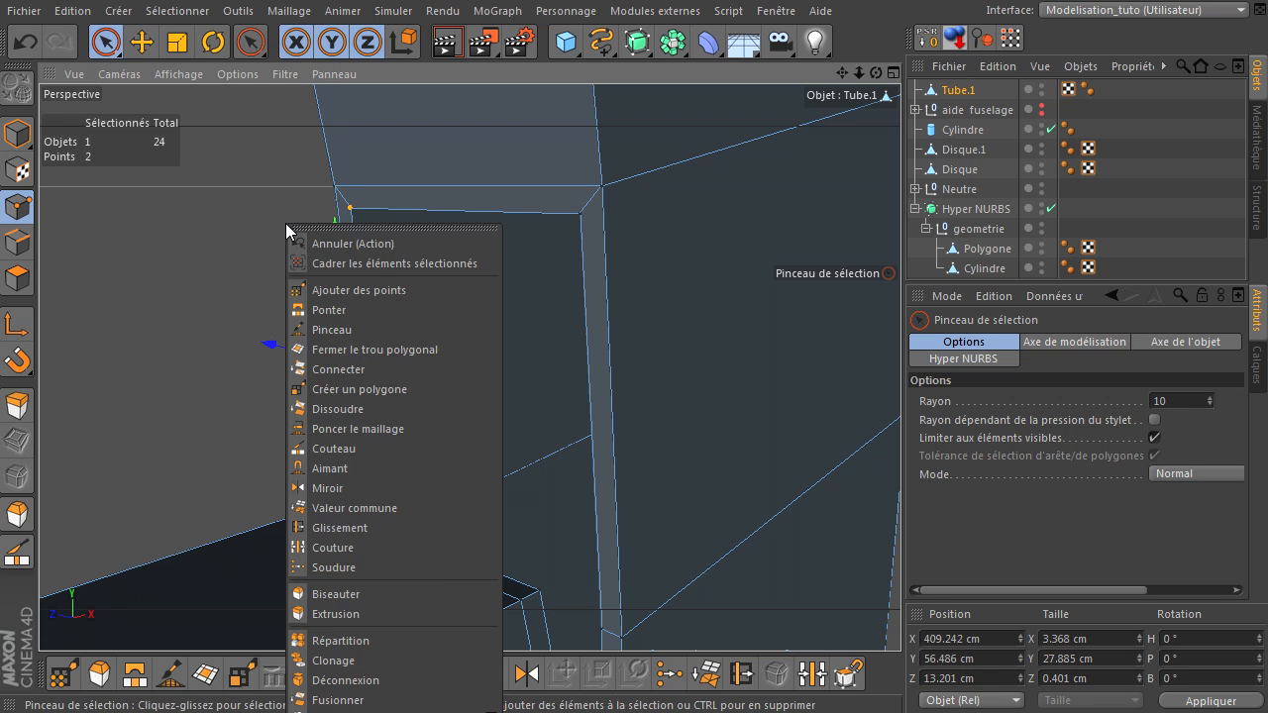
{"action": "left_click", "coordinate": [326, 567]}
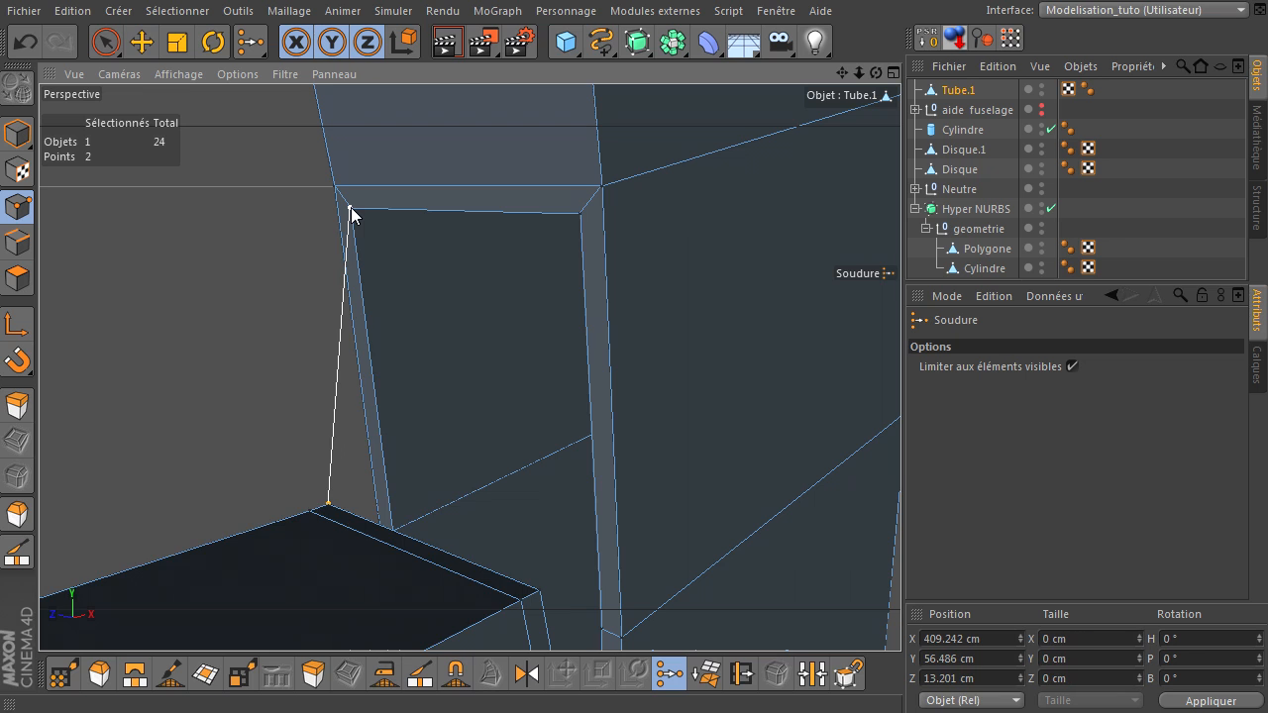
{"action": "left_click", "coordinate": [350, 207]}
- Weld the cylinder end's upper corner point on the -Z side onto the tube opening's other upper corner
{"action": "key", "text": "space"}
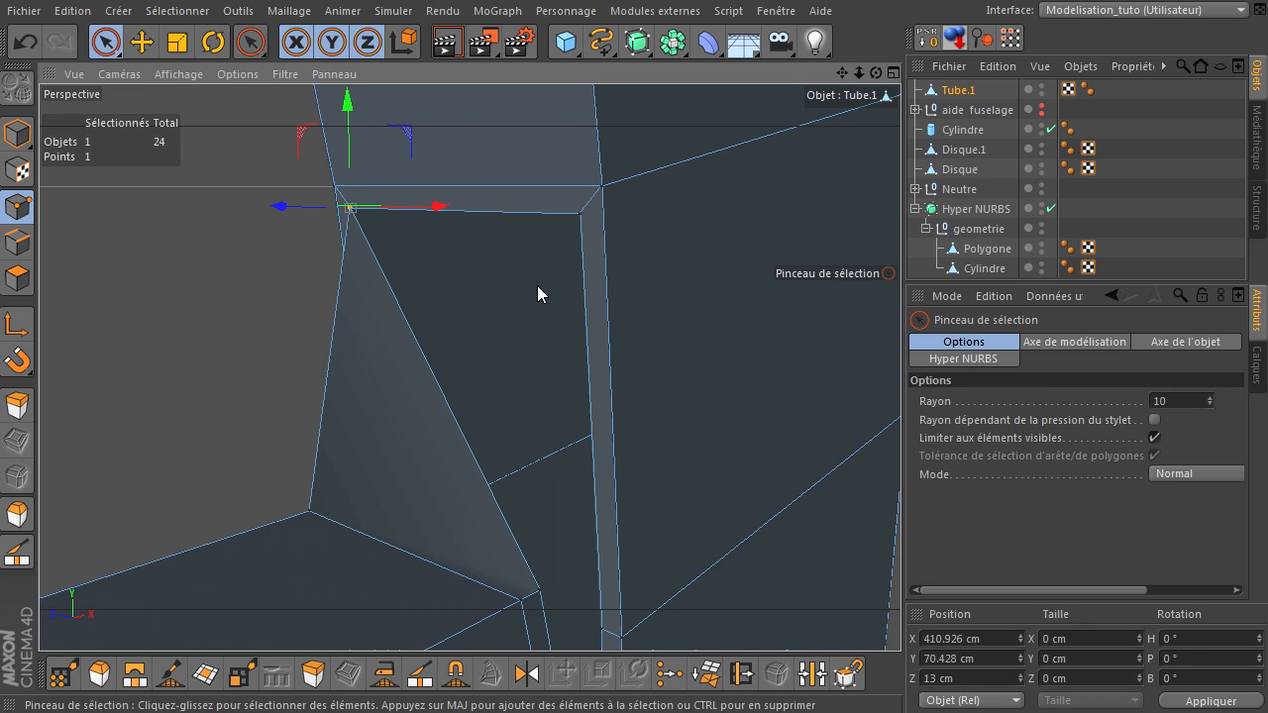
{"action": "mouse_move", "coordinate": [546, 580]}
{"action": "left_mouse_down"}
{"action": "mouse_move", "coordinate": [591, 425]}
{"action": "mouse_move", "coordinate": [580, 213]}
{"action": "left_mouse_up"}
{"action": "key", "text": "space"}
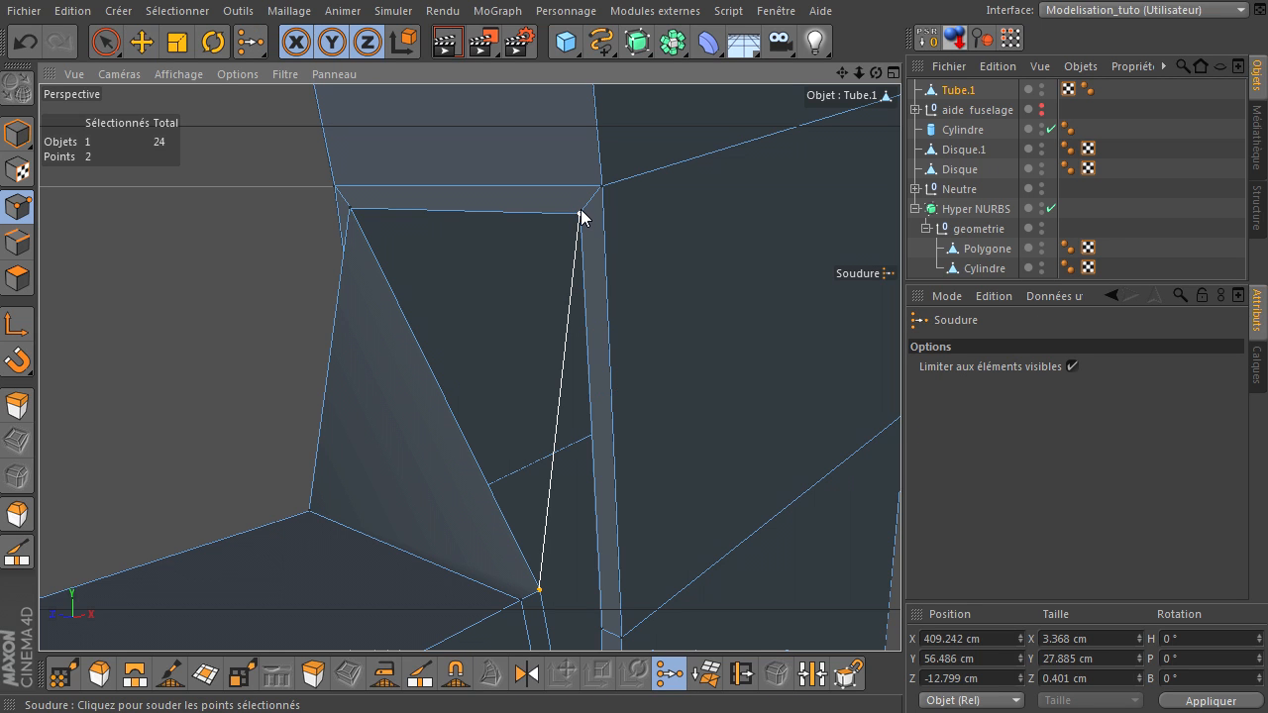
{"action": "left_click", "coordinate": [581, 213]}
- Weld the next cylinder end point down on the -Z side onto the adjacent point of the tube opening's inner border
{"action": "left_click_drag", "start_coordinate": [845, 73], "coordinate": [900, 491]}
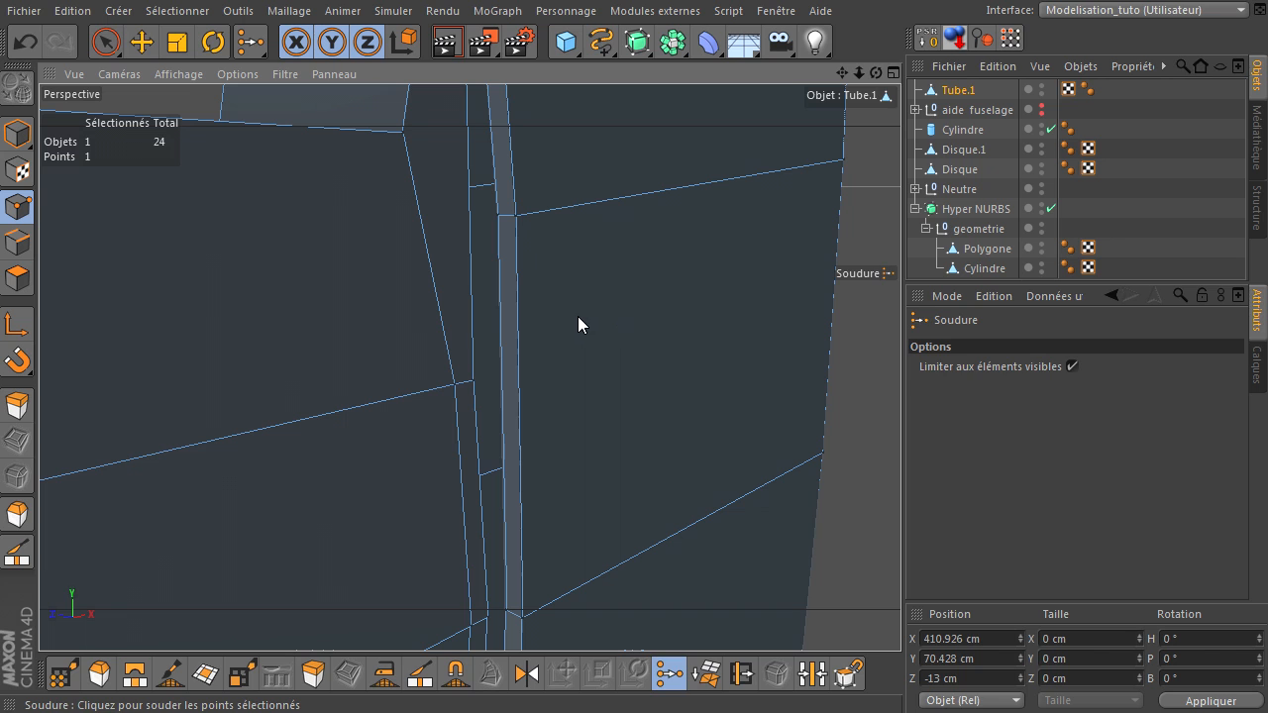
{"action": "key", "text": "space"}
{"action": "left_click", "coordinate": [498, 216]}
{"action": "left_click", "coordinate": [474, 381], "text": "shift"}
{"action": "key", "text": "space"}
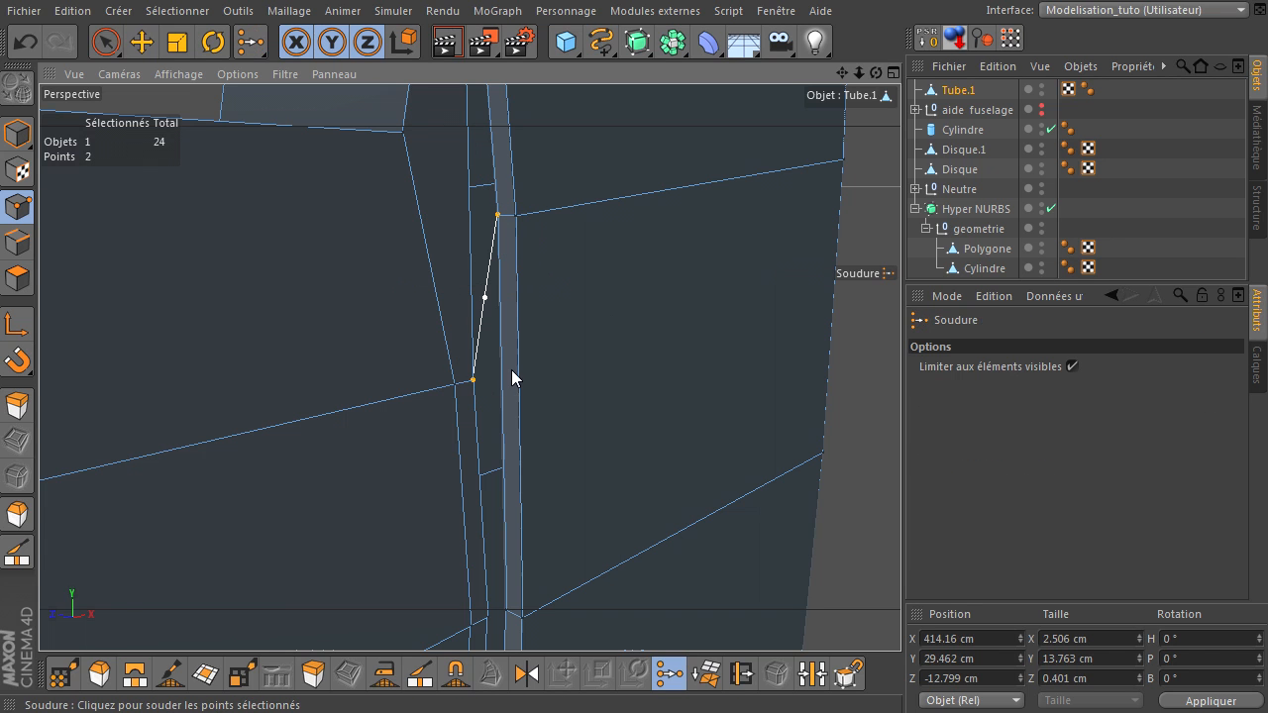
{"action": "left_click", "coordinate": [500, 215]}
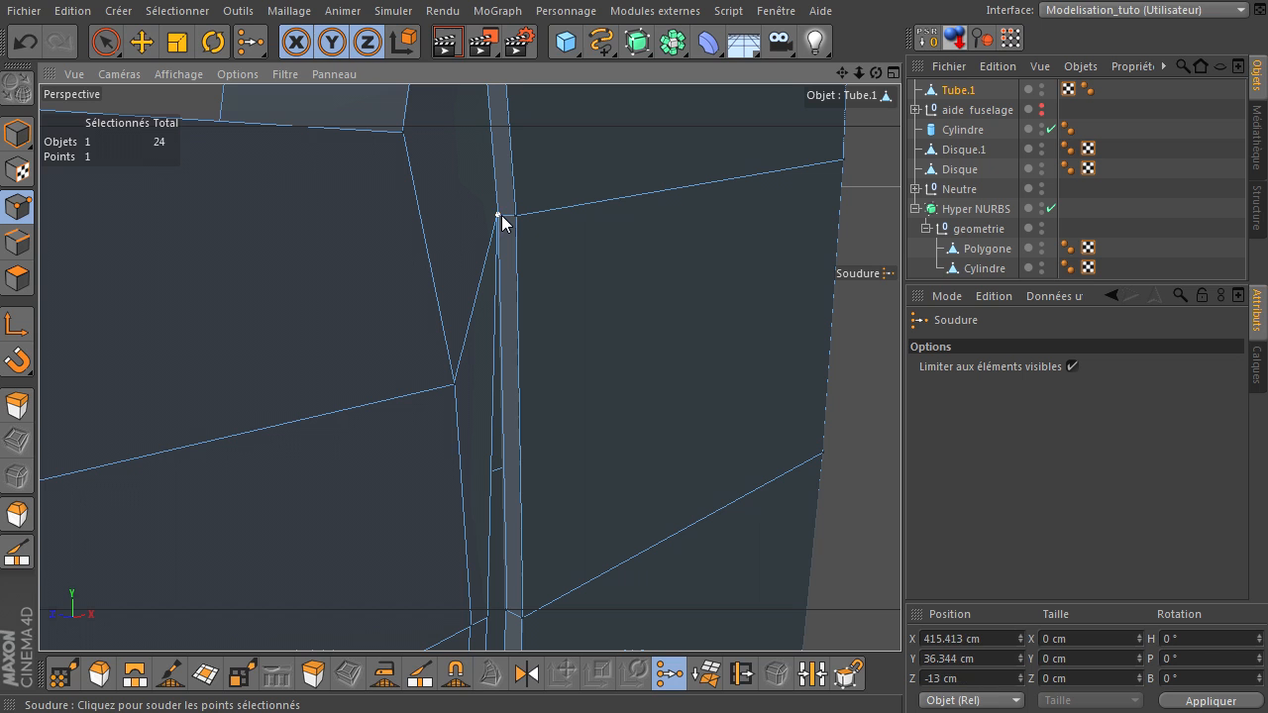
- Weld the cylinder end's mid-height point on the -Z side onto the tube opening's mid-height border point
{"action": "left_click_drag", "start_coordinate": [841, 75], "coordinate": [900, 487]}
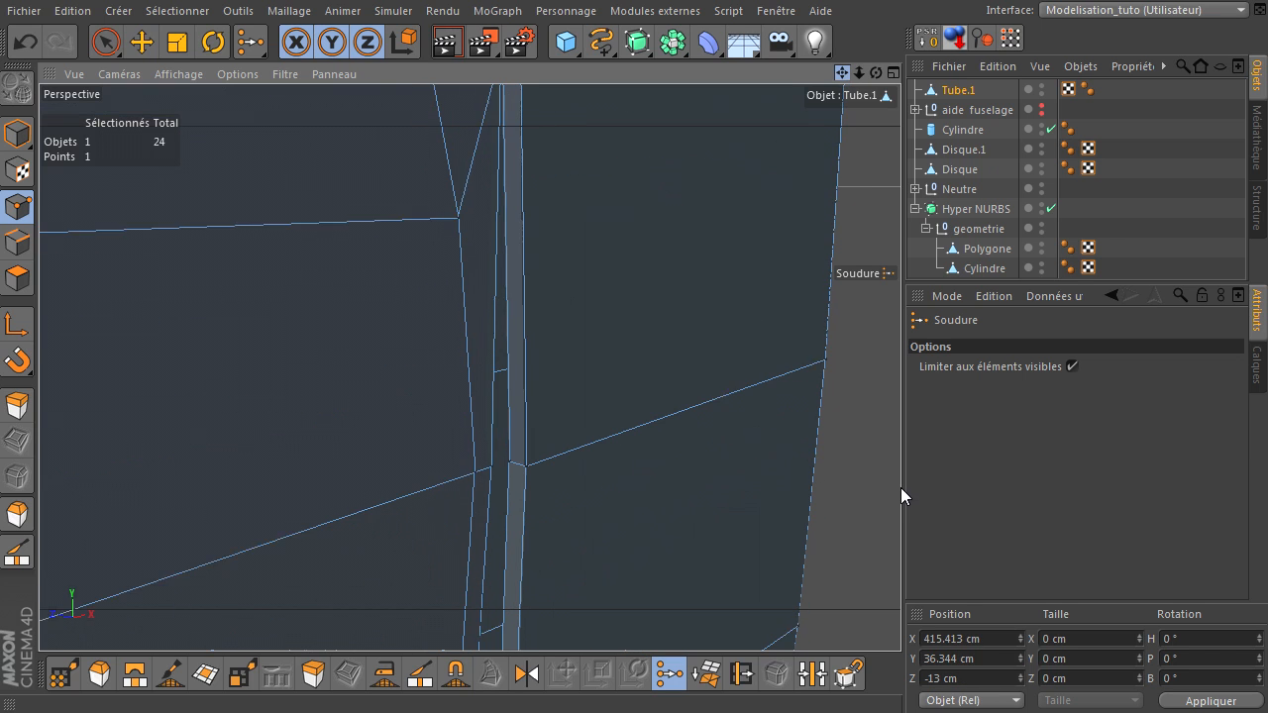
{"action": "key", "text": "space"}
{"action": "left_click", "coordinate": [514, 440], "text": "shift"}
{"action": "key", "text": "space"}
{"action": "left_click", "coordinate": [516, 442]}
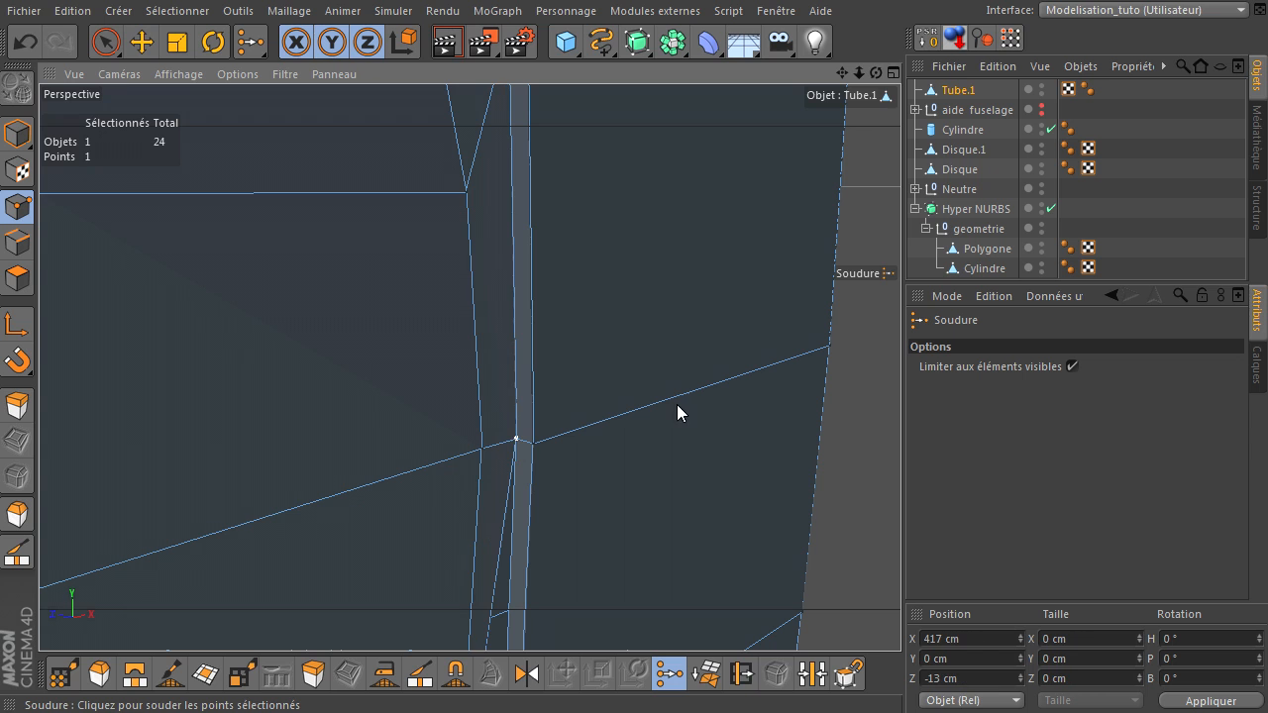
- Weld the cylinder end point just below mid-height on the -Z side onto the corresponding border point of the tube opening
{"action": "left_click_drag", "start_coordinate": [841, 75], "coordinate": [900, 490]}
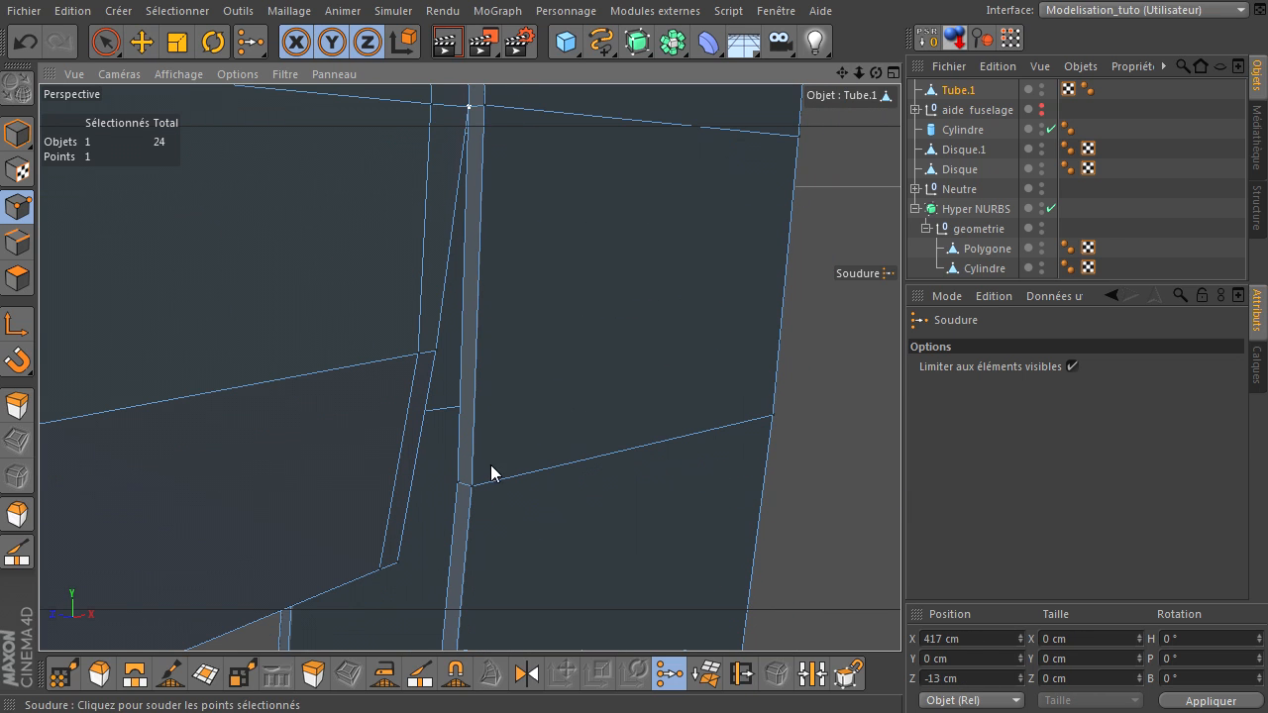
{"action": "key", "text": "space"}
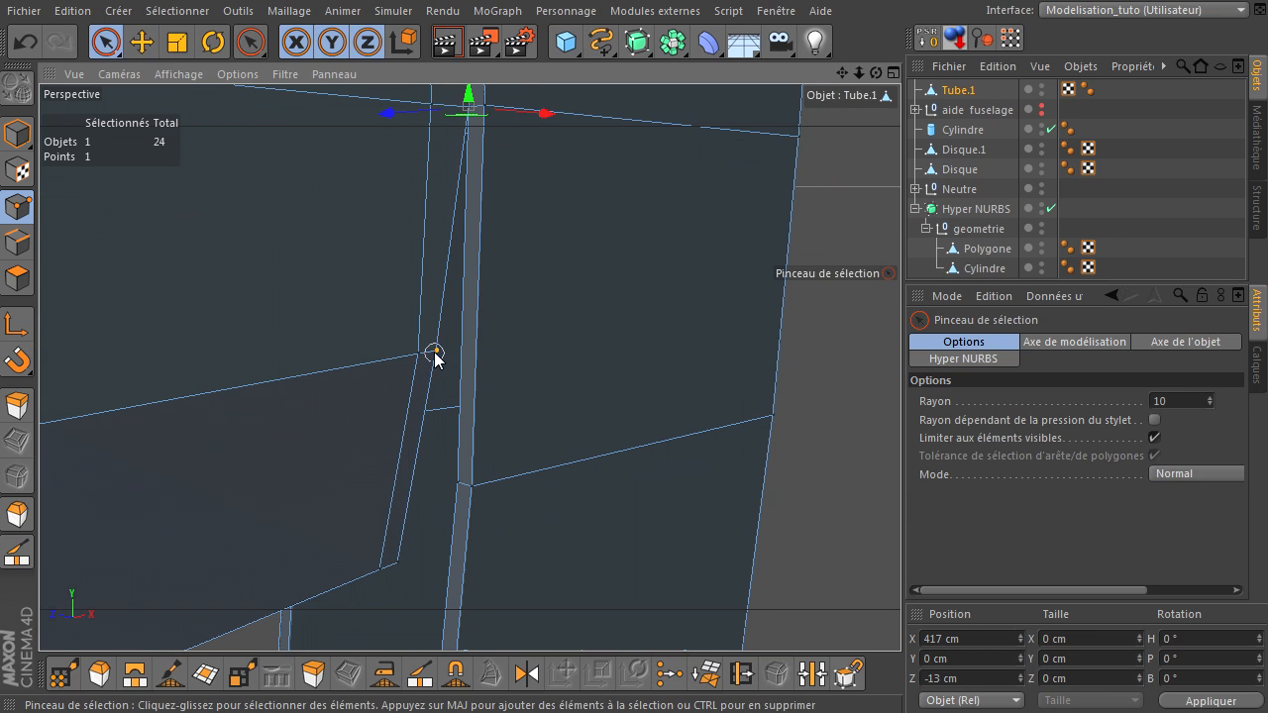
{"action": "left_click", "coordinate": [459, 482], "text": "shift"}
{"action": "key", "text": "space"}
{"action": "left_click", "coordinate": [456, 483]}
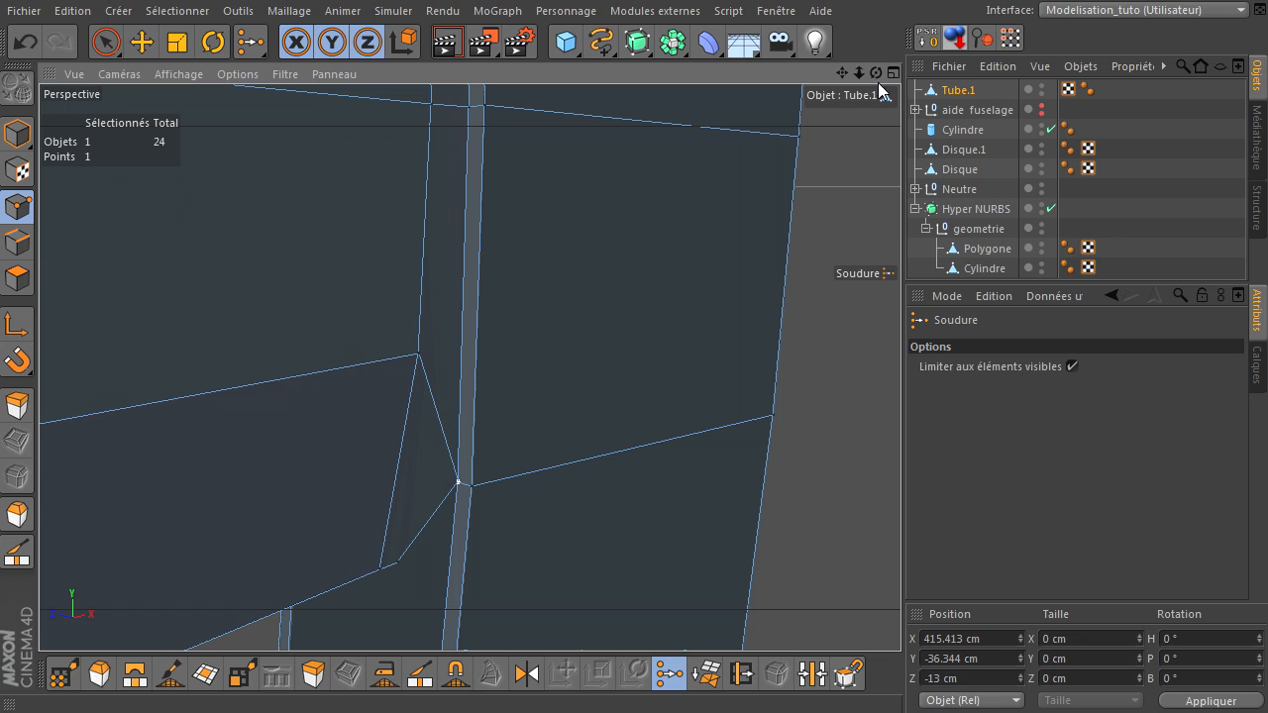
- Weld the cylinder end's lower corner point on the -Z side onto the tube opening's lower corner
{"action": "left_click_drag", "start_coordinate": [841, 73], "coordinate": [900, 490]}
{"action": "key", "text": "space"}
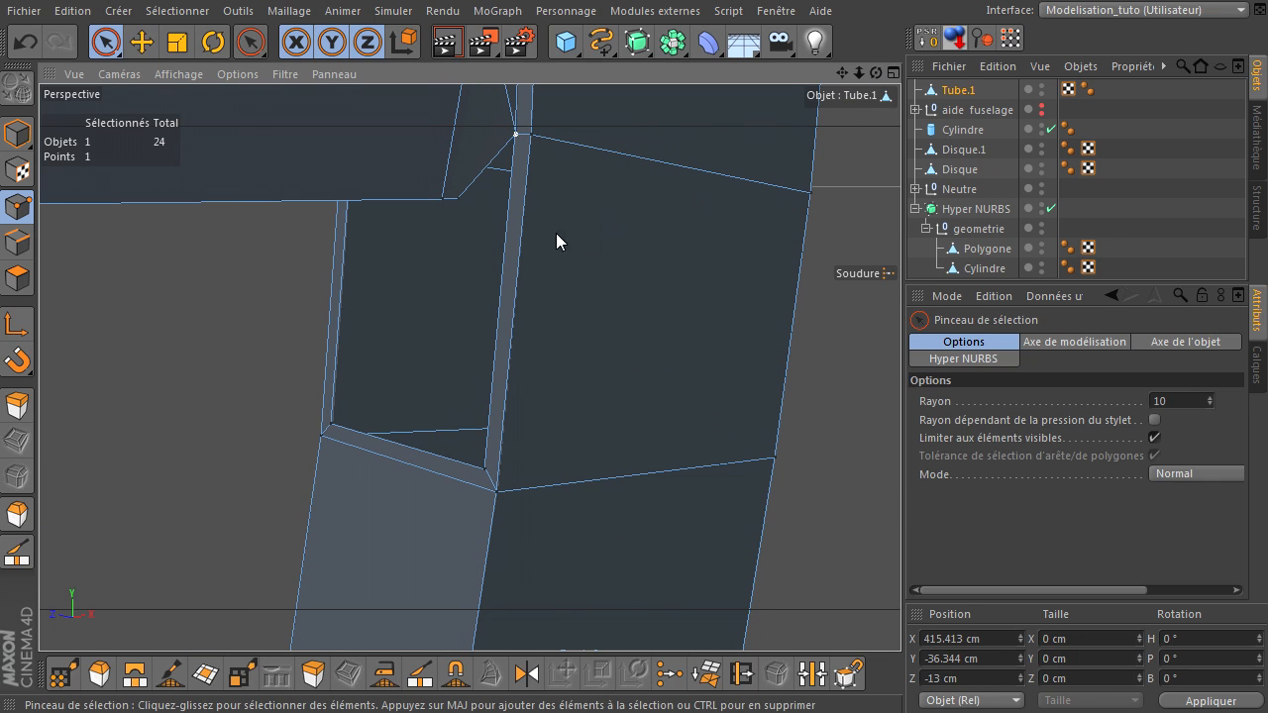
{"action": "left_click", "coordinate": [486, 470], "text": "shift"}
{"action": "key", "text": "space"}
{"action": "left_click", "coordinate": [486, 472]}
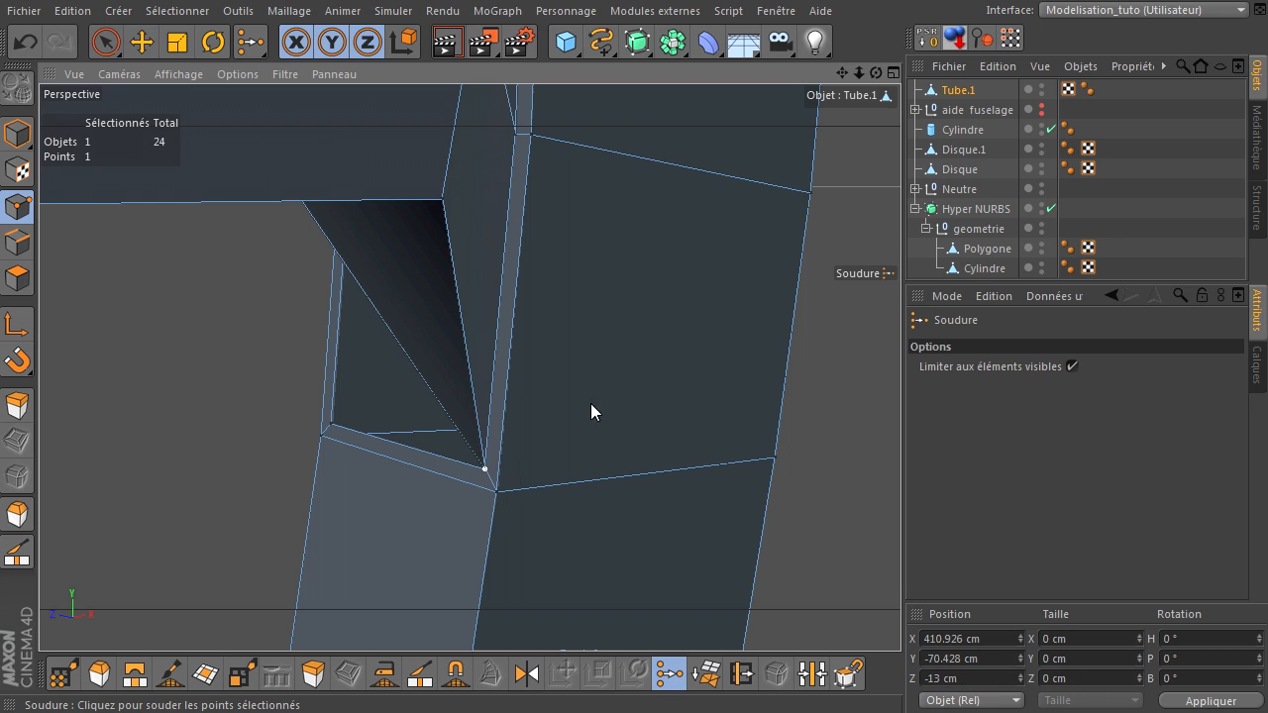
- Weld the cylinder end's lower corner point on the +Z side onto the tube opening's other lower corner
{"action": "mouse_move", "coordinate": [873, 72]}
{"action": "left_mouse_down"}
{"action": "mouse_move", "coordinate": [900, 491]}
{"action": "mouse_move", "coordinate": [874, 72]}
{"action": "left_mouse_up"}
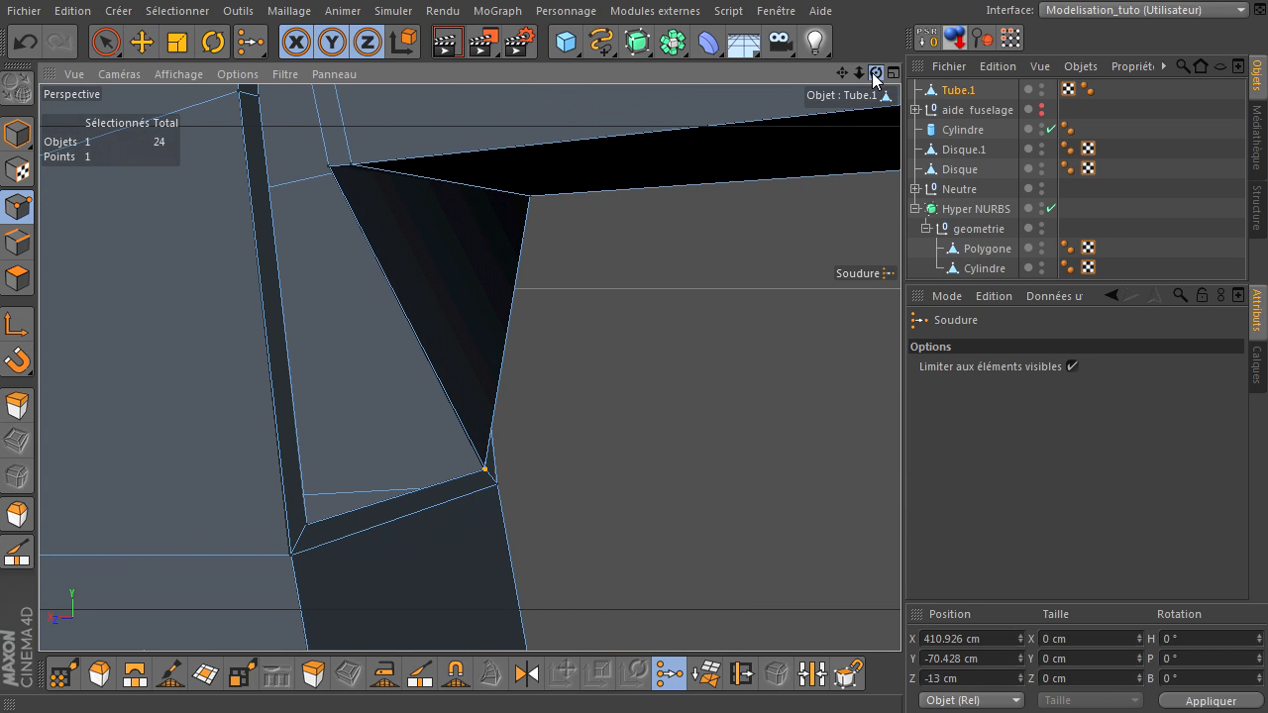
{"action": "key", "text": "space"}
{"action": "left_click", "coordinate": [320, 182]}
{"action": "left_click", "coordinate": [323, 174]}
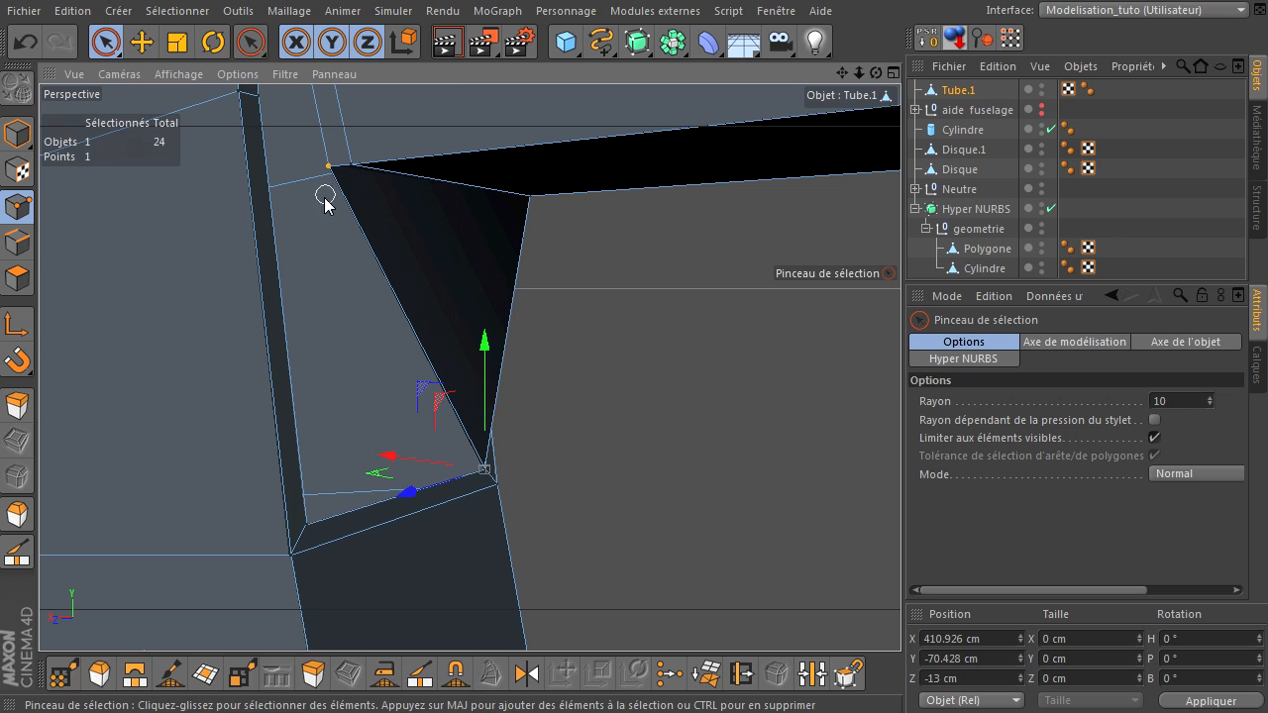
{"action": "left_click", "coordinate": [307, 522], "text": "shift"}
{"action": "key", "text": "space"}
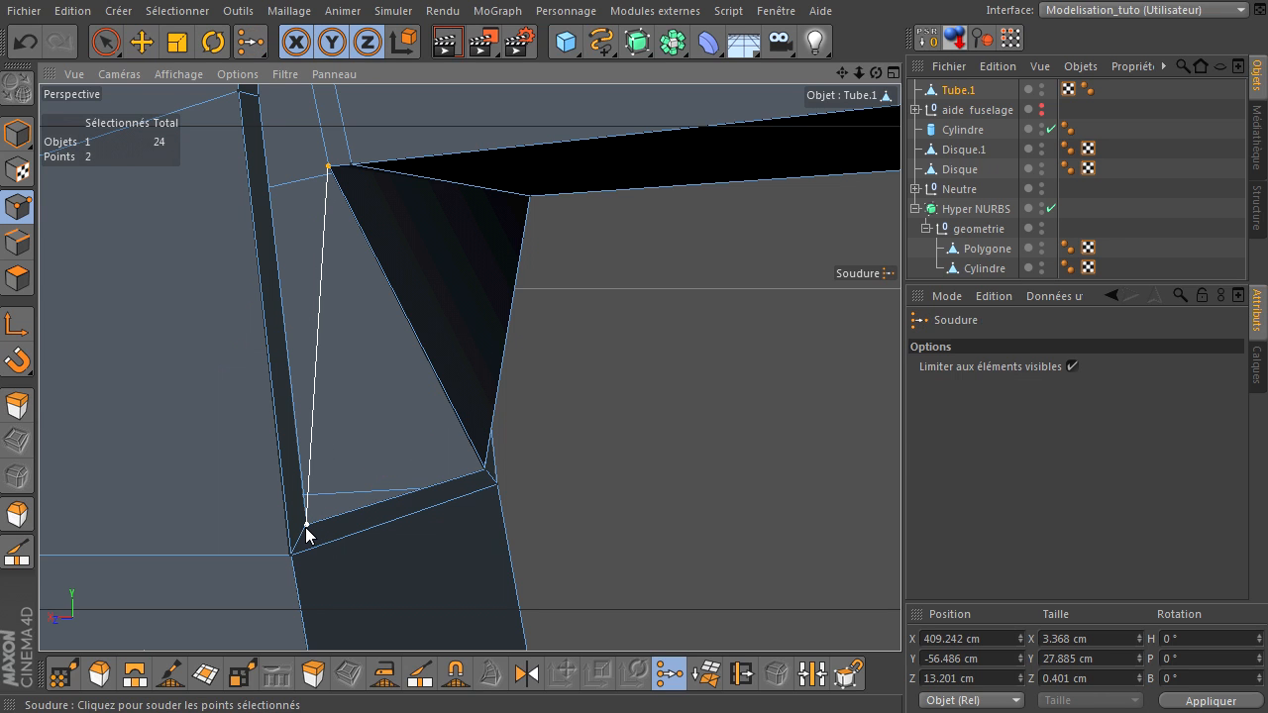
{"action": "left_click", "coordinate": [307, 528]}
- Weld the cylinder end point just below mid-height on the +Z side onto the corresponding border point of the tube opening
{"action": "left_click_drag", "start_coordinate": [842, 75], "coordinate": [904, 497]}
{"action": "key", "text": "space"}
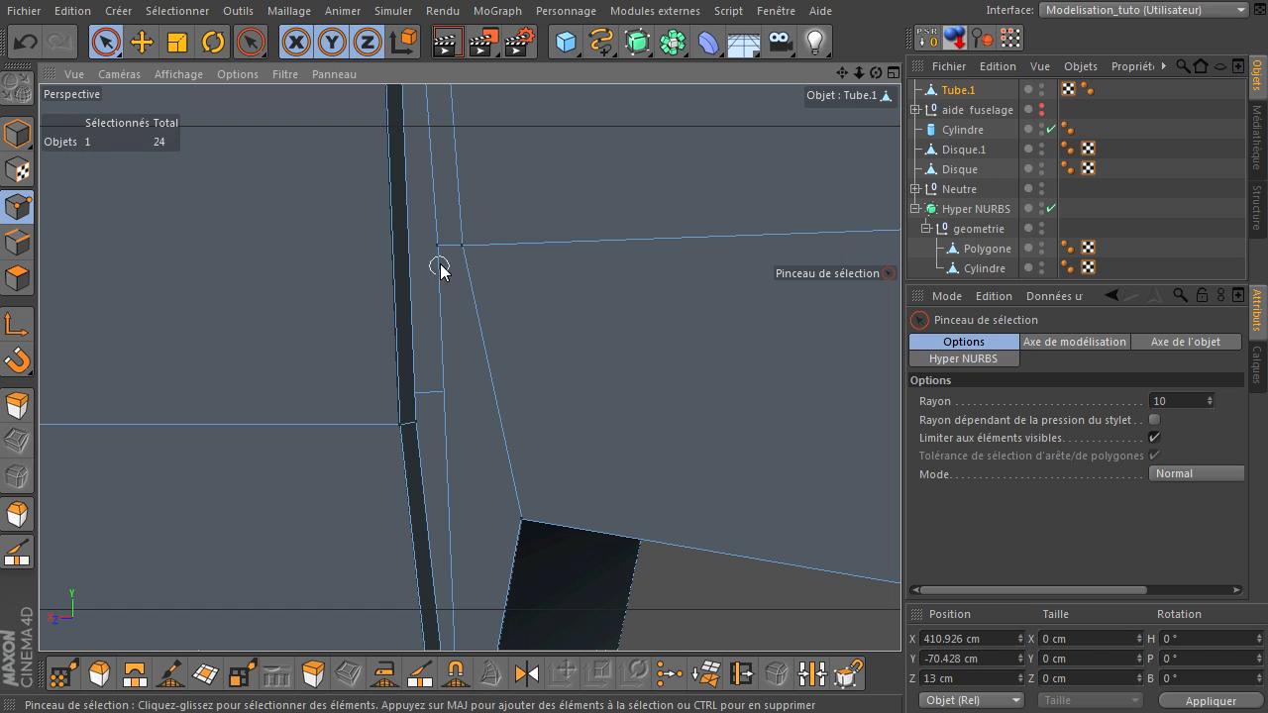
{"action": "left_click", "coordinate": [415, 425], "text": "shift"}
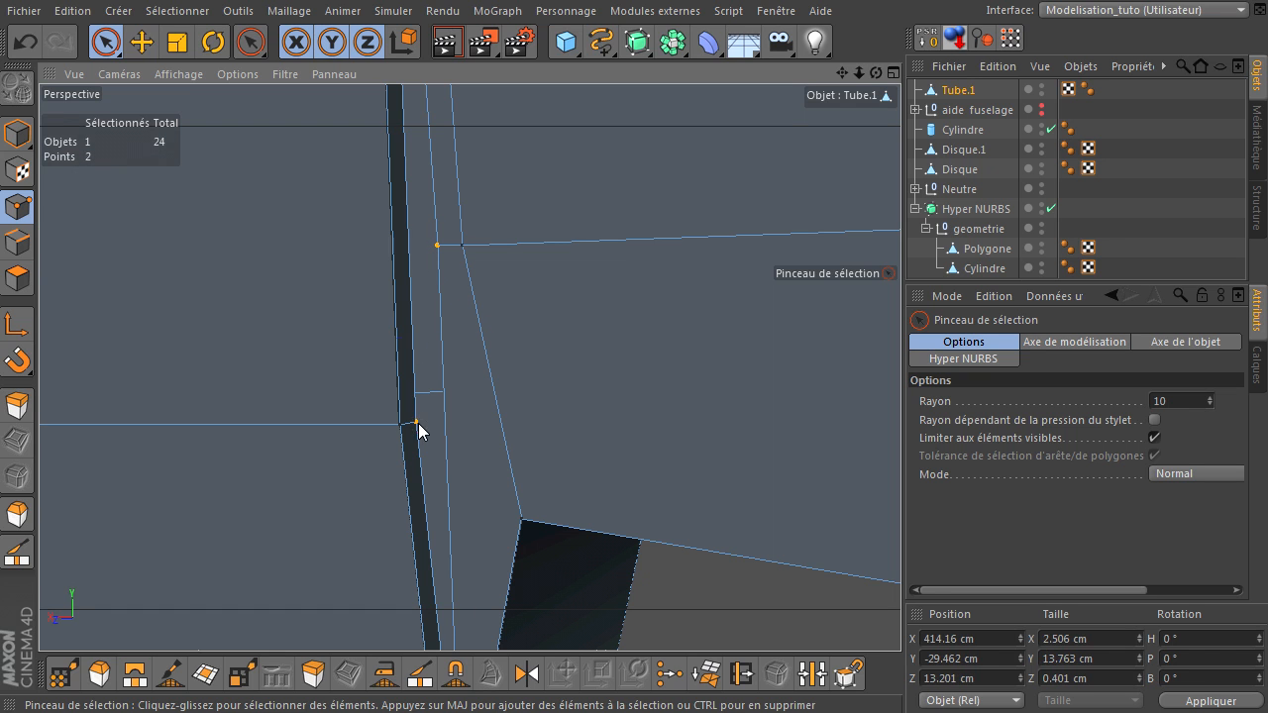
{"action": "key", "text": "space"}
{"action": "left_click", "coordinate": [412, 422]}
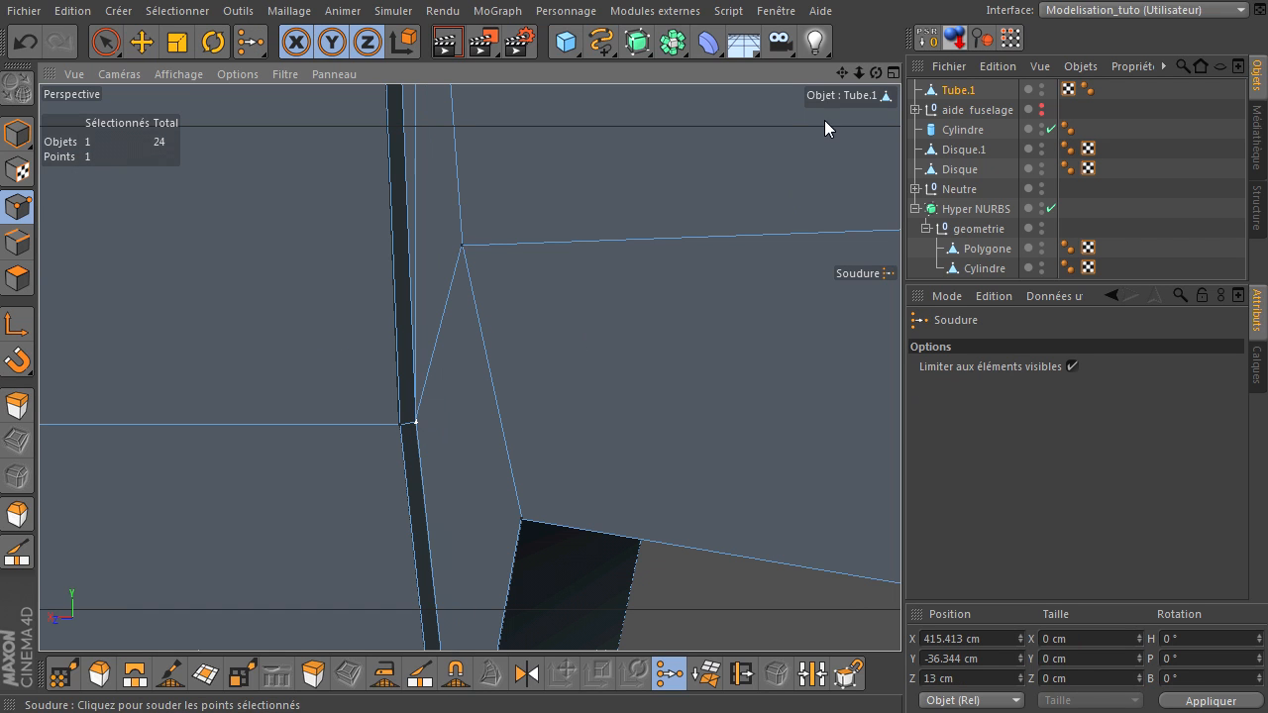
- Weld the cylinder end's mid-height point on the +Z side onto the tube opening's mid-height border point
{"action": "left_click_drag", "start_coordinate": [841, 74], "coordinate": [906, 503]}
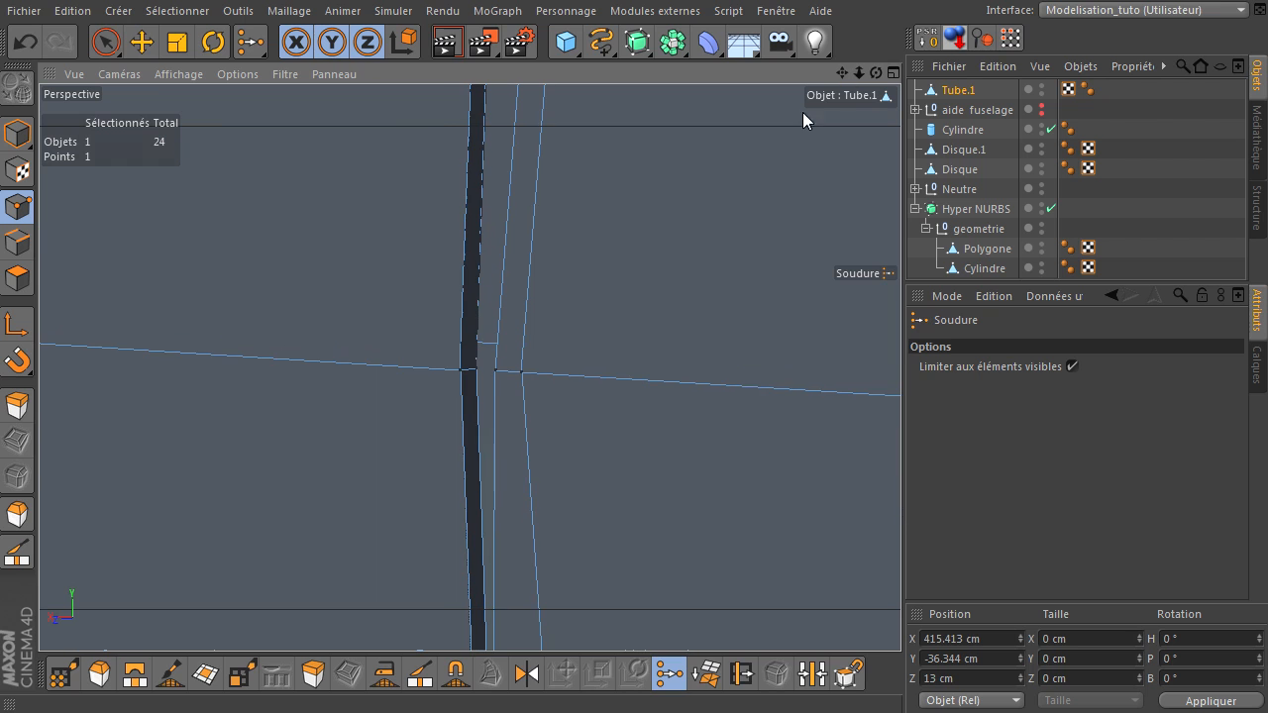
{"action": "key", "text": "space"}
{"action": "left_click", "coordinate": [499, 385]}
{"action": "left_click", "coordinate": [495, 371]}
{"action": "left_click", "coordinate": [477, 370], "text": "shift"}
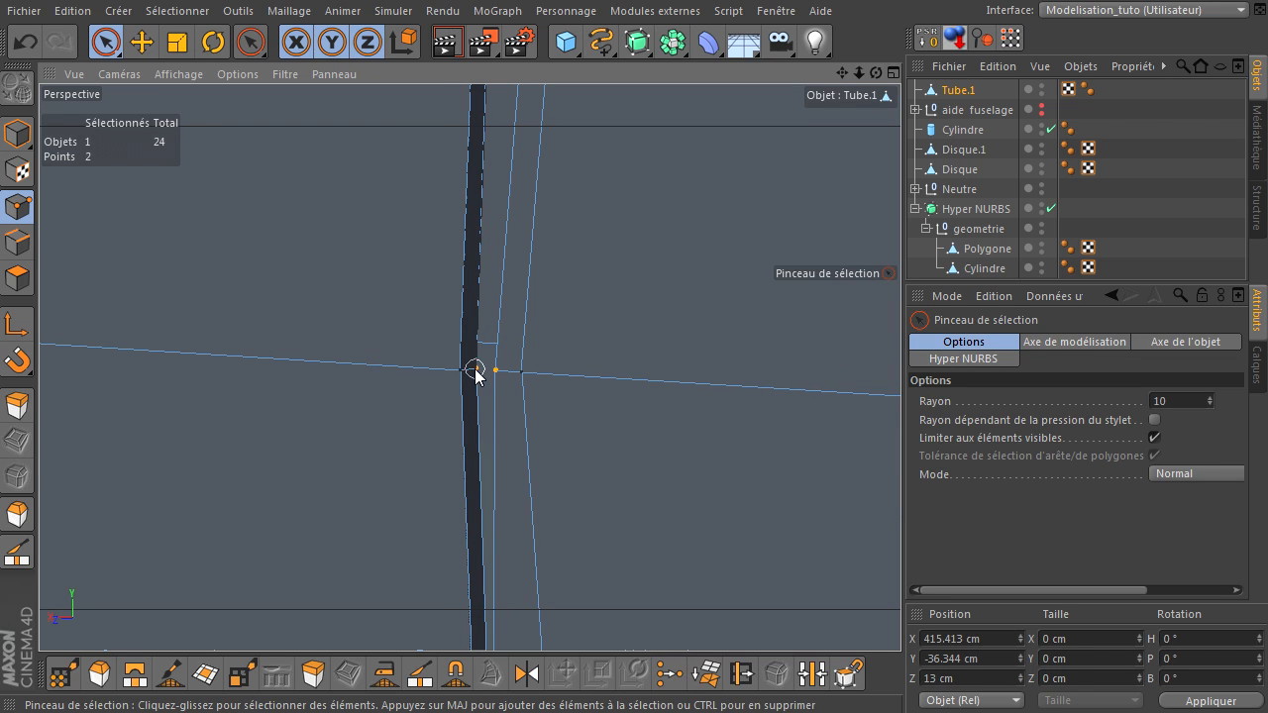
{"action": "key", "text": "space"}
{"action": "left_click", "coordinate": [477, 372]}
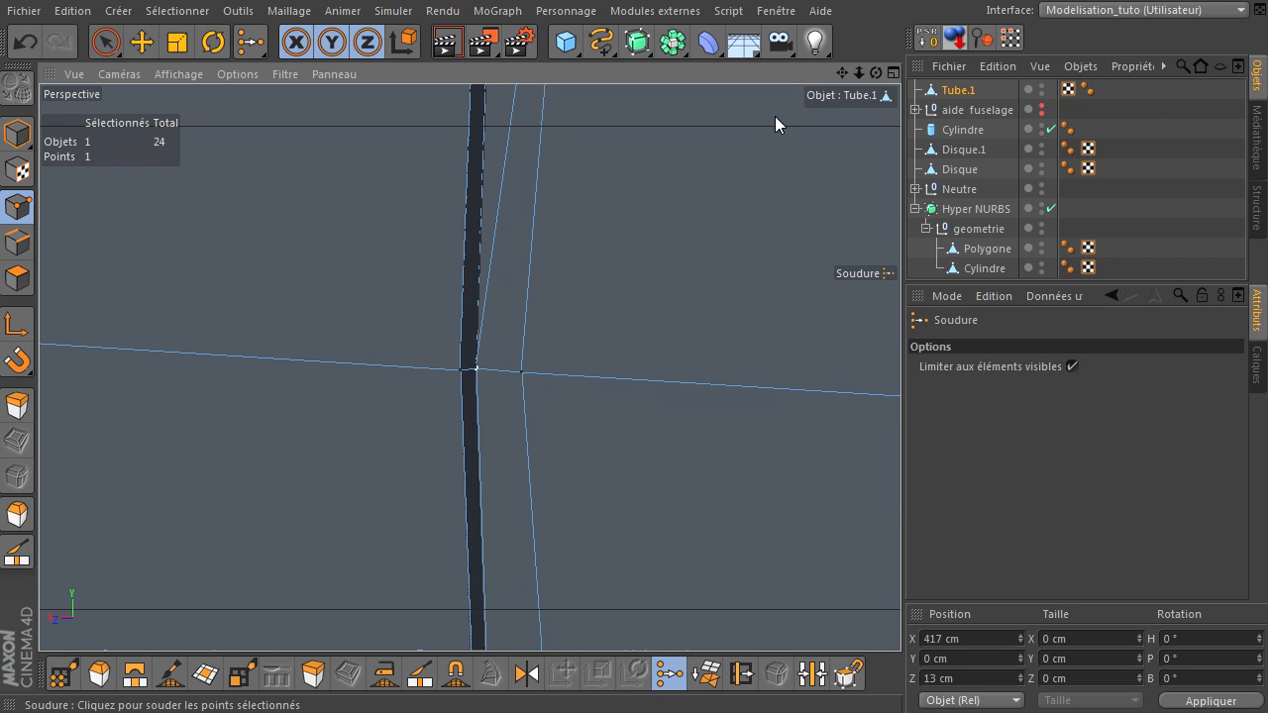
- Weld the cylinder end point just above mid-height on the +Z side onto the matching border point of the tube opening
{"action": "mouse_move", "coordinate": [838, 74]}
{"action": "left_mouse_down"}
{"action": "mouse_move", "coordinate": [898, 500]}
{"action": "mouse_move", "coordinate": [832, 72]}
{"action": "left_mouse_up"}
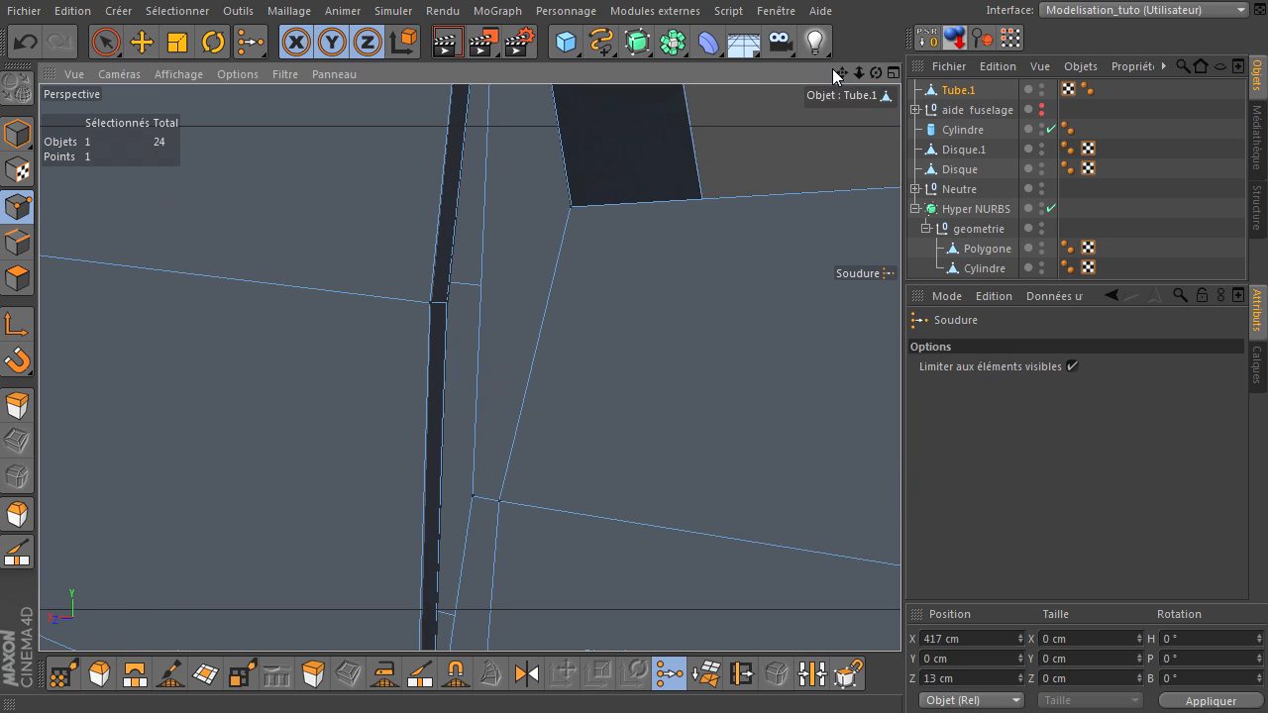
{"action": "key", "text": "space"}
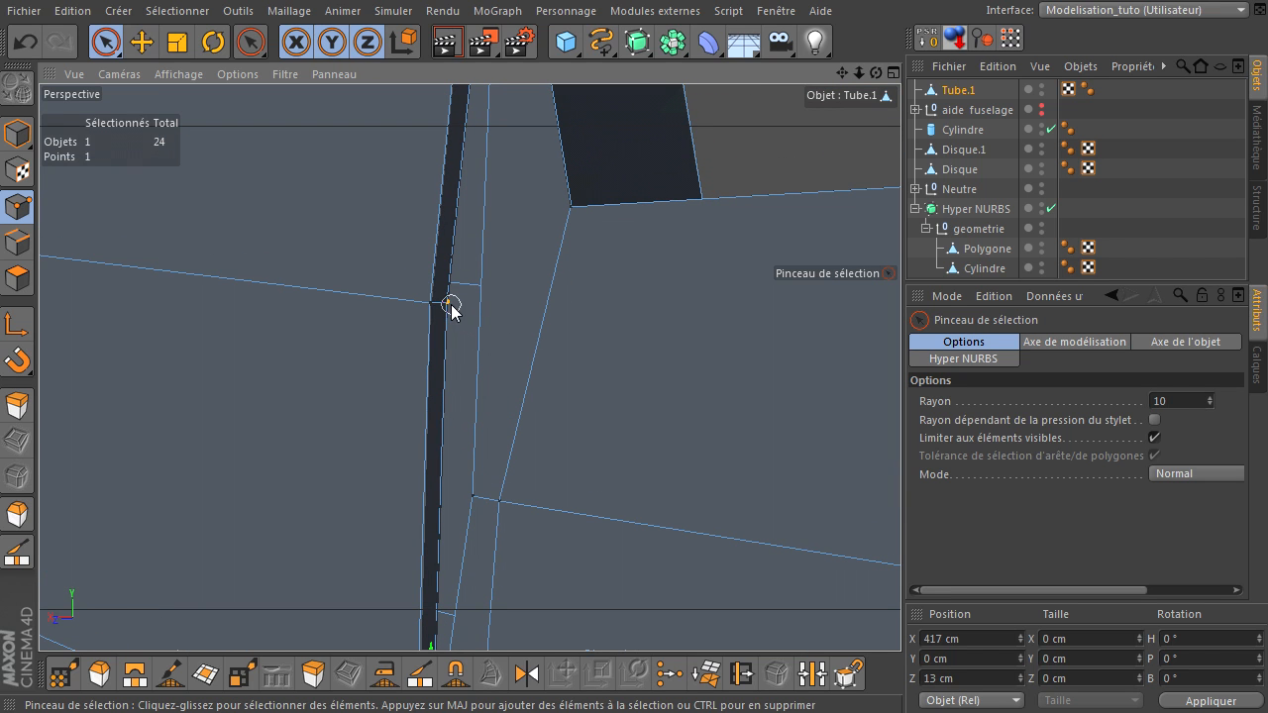
{"action": "left_click", "coordinate": [473, 496], "text": "shift"}
{"action": "key", "text": "space"}
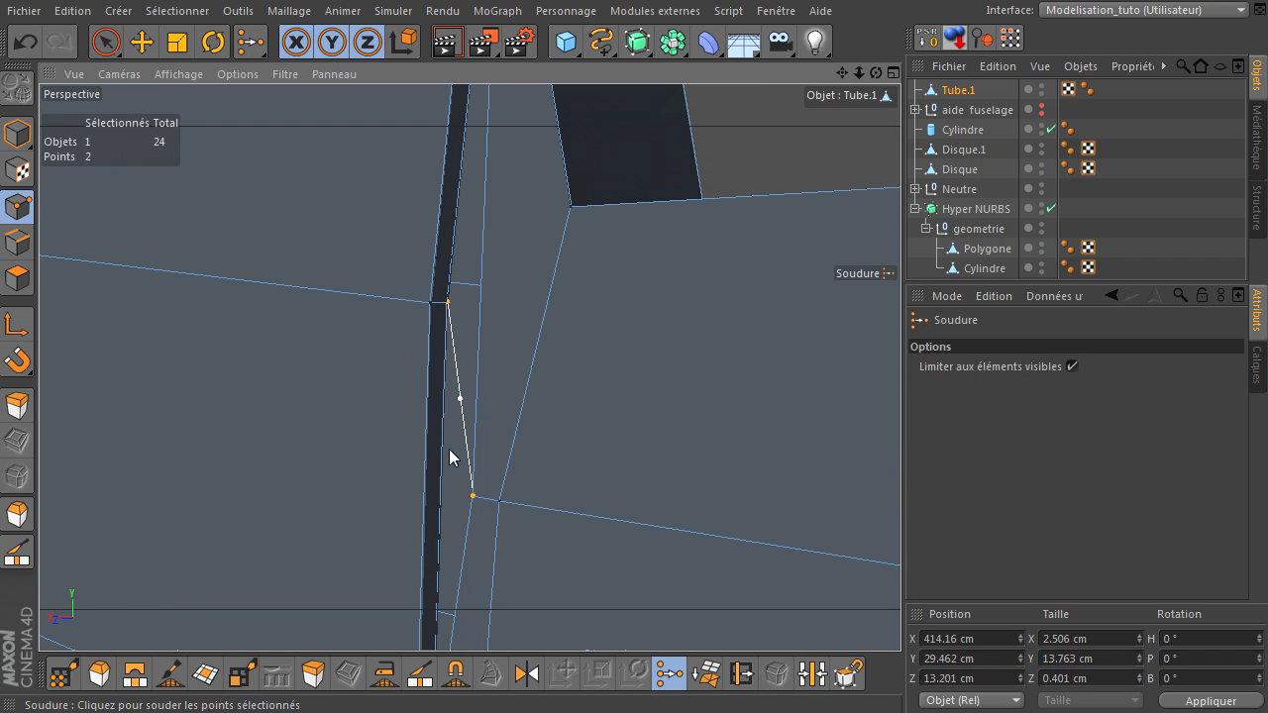
{"action": "left_click", "coordinate": [448, 302]}
- Render the view showing the whole model to check the cylinder welded to the tube
{"action": "left_click_drag", "start_coordinate": [841, 72], "coordinate": [685, 231]}
{"action": "scroll", "coordinate": [686, 231], "scroll_direction": "down", "scroll_amount": 3}
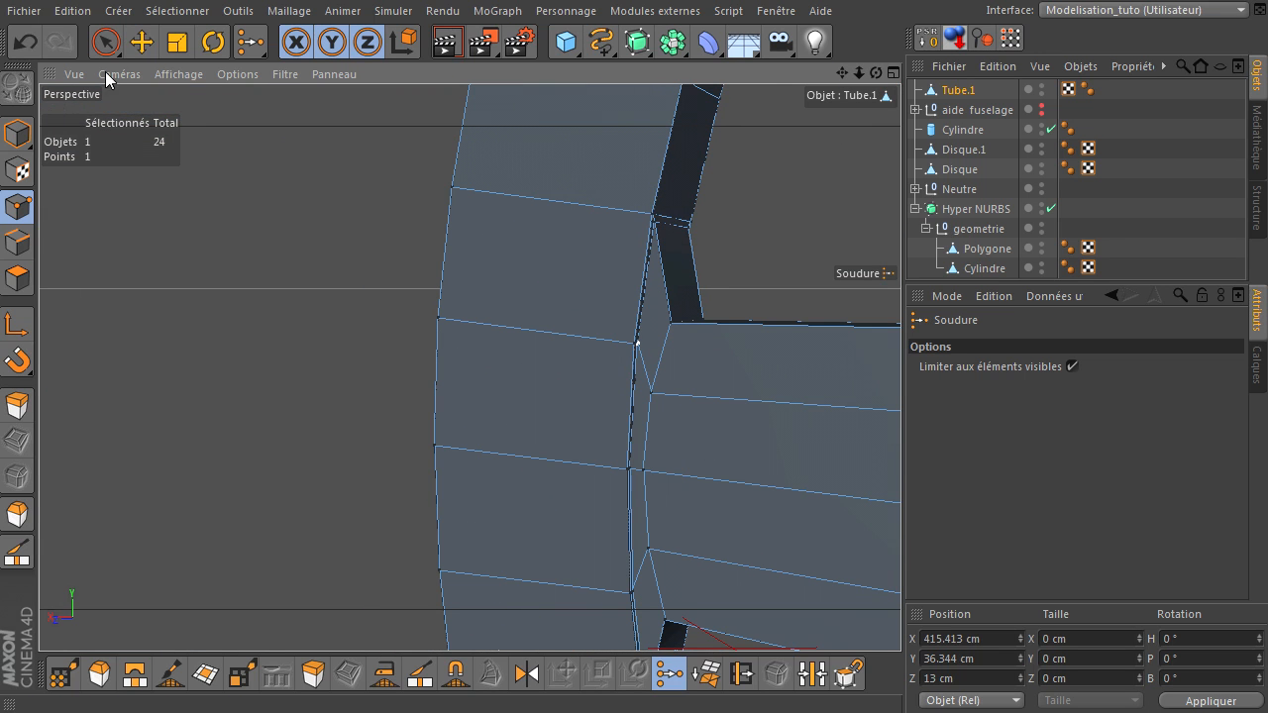
{"action": "left_click", "coordinate": [105, 41]}
{"action": "left_click_drag", "start_coordinate": [876, 72], "coordinate": [903, 489]}
{"action": "left_click_drag", "start_coordinate": [876, 72], "coordinate": [900, 490]}
{"action": "mouse_move", "coordinate": [842, 73]}
{"action": "left_mouse_down"}
{"action": "mouse_move", "coordinate": [890, 485]}
{"action": "mouse_move", "coordinate": [841, 70]}
{"action": "left_mouse_up"}
{"action": "left_click", "coordinate": [449, 44]}
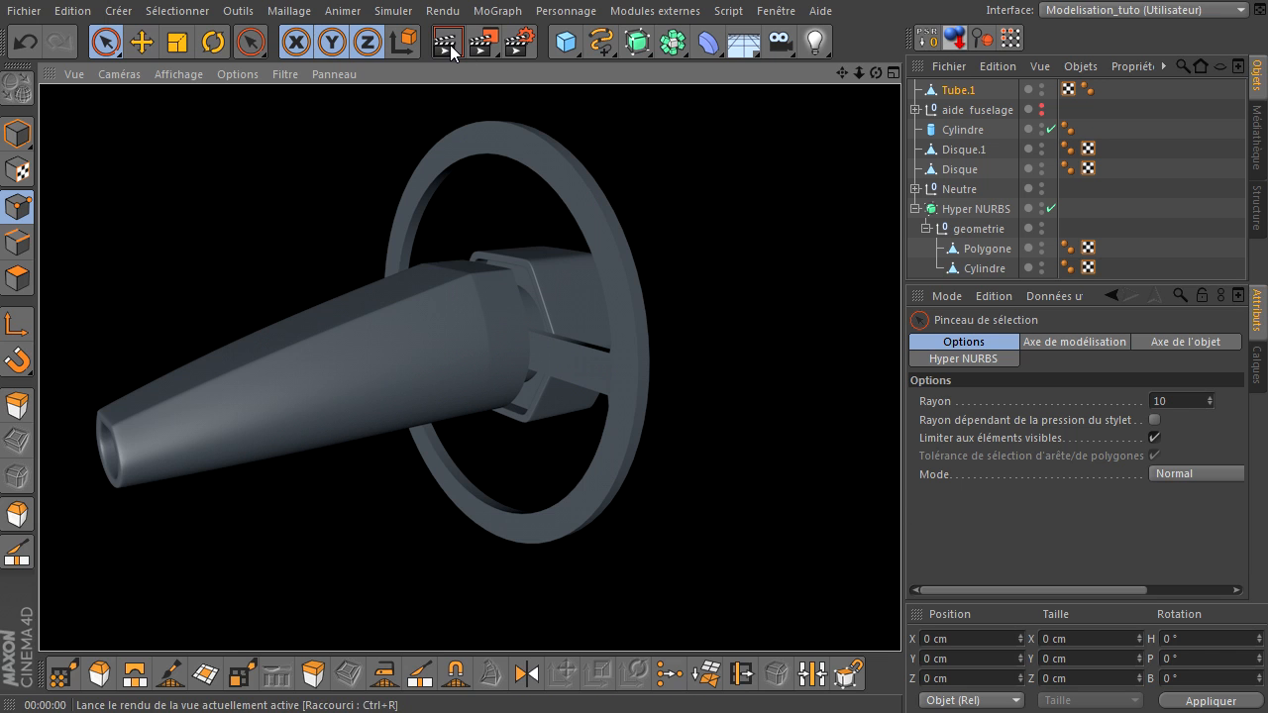
- Move Tube.1 into the geometrie group under Hyper NURBS so its mesh is smoothed
{"action": "left_click_drag", "start_coordinate": [875, 72], "coordinate": [901, 490]}
{"action": "scroll", "coordinate": [759, 169], "scroll_direction": "up", "scroll_amount": 5}
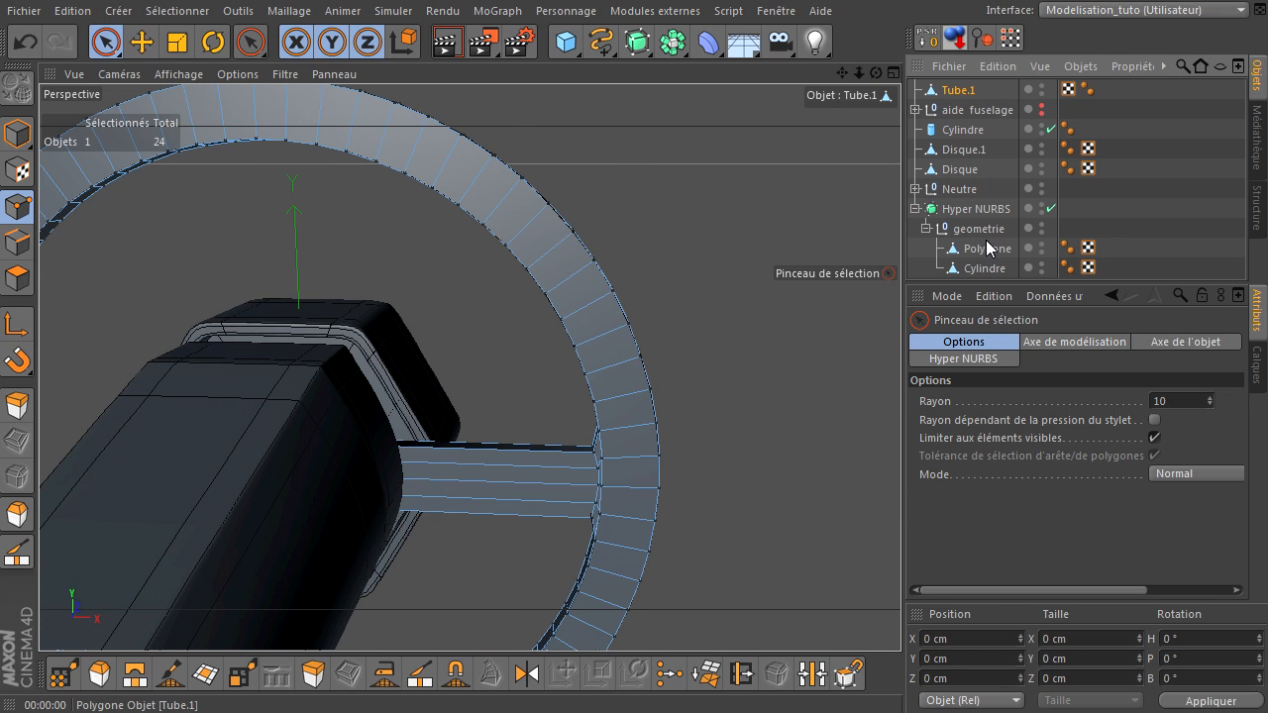
{"action": "left_click_drag", "start_coordinate": [988, 246], "coordinate": [986, 244]}
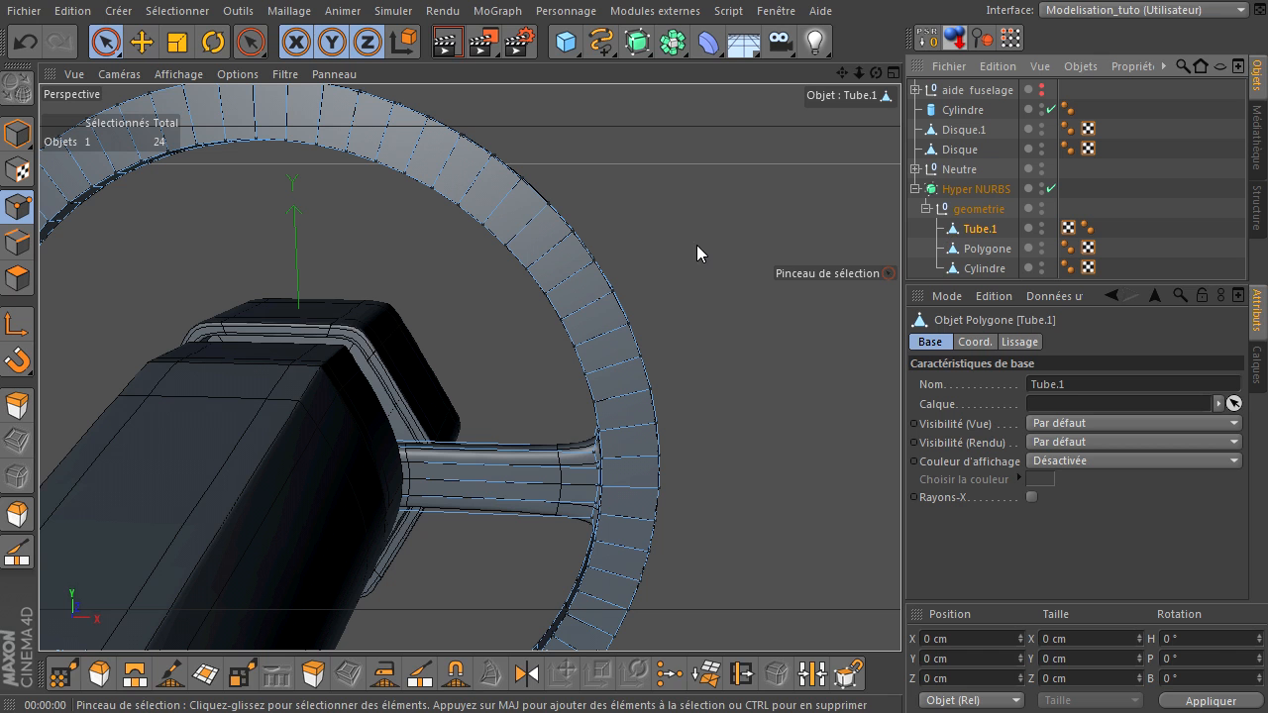
- Render the smoothed junction between the arm and the outer ring, and examine its mesh up close
{"action": "left_click_drag", "start_coordinate": [876, 74], "coordinate": [537, 403]}
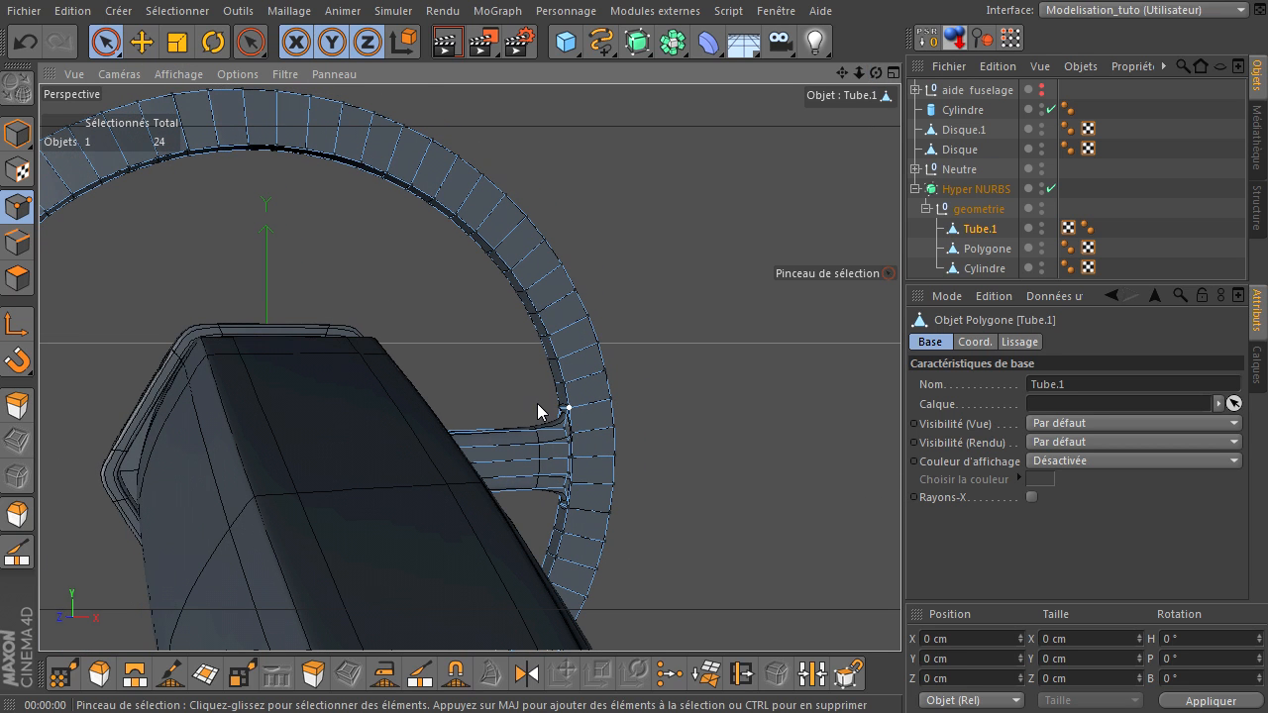
{"action": "key", "text": "ctrl+r"}
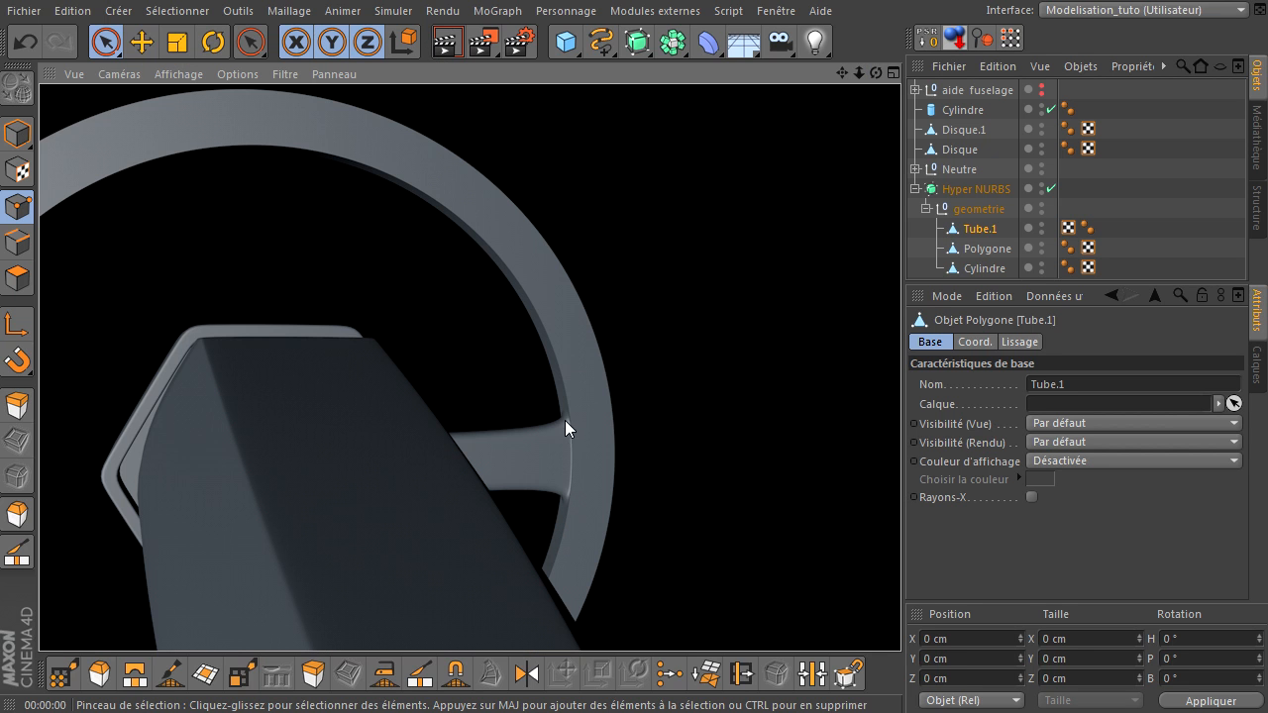
{"action": "scroll", "coordinate": [563, 465], "scroll_direction": "up", "scroll_amount": 10}
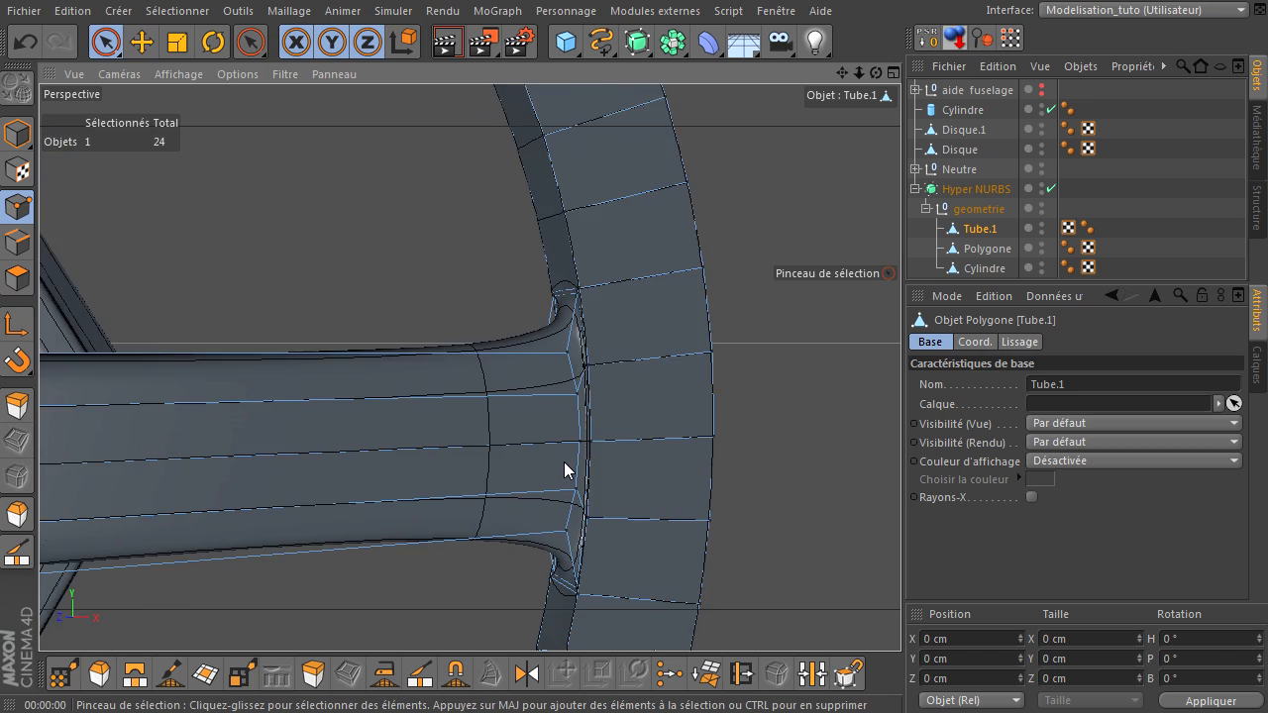
{"action": "scroll", "coordinate": [564, 470], "scroll_direction": "up", "scroll_amount": 3}
{"action": "left_click_drag", "start_coordinate": [875, 79], "coordinate": [902, 490]}
{"action": "left_click_drag", "start_coordinate": [841, 73], "coordinate": [900, 490]}
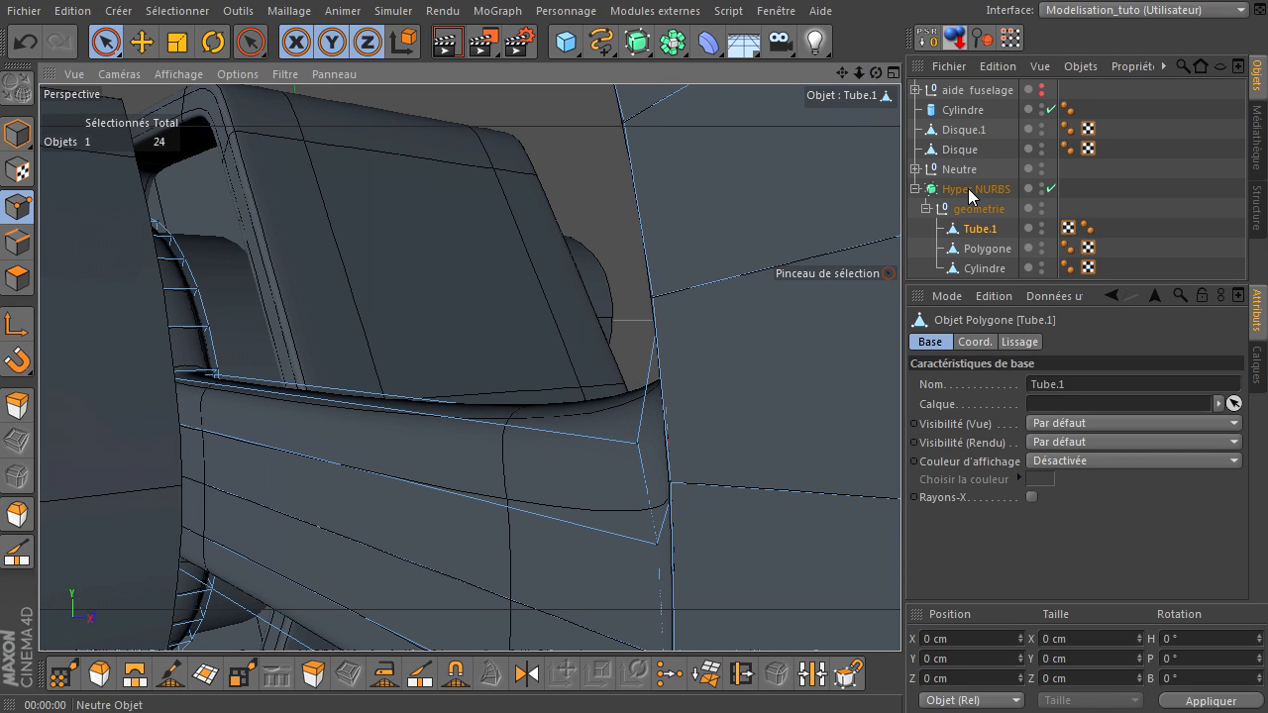
- Hide the Polygone object in both the viewport and the render
{"action": "left_click", "coordinate": [1041, 247]}
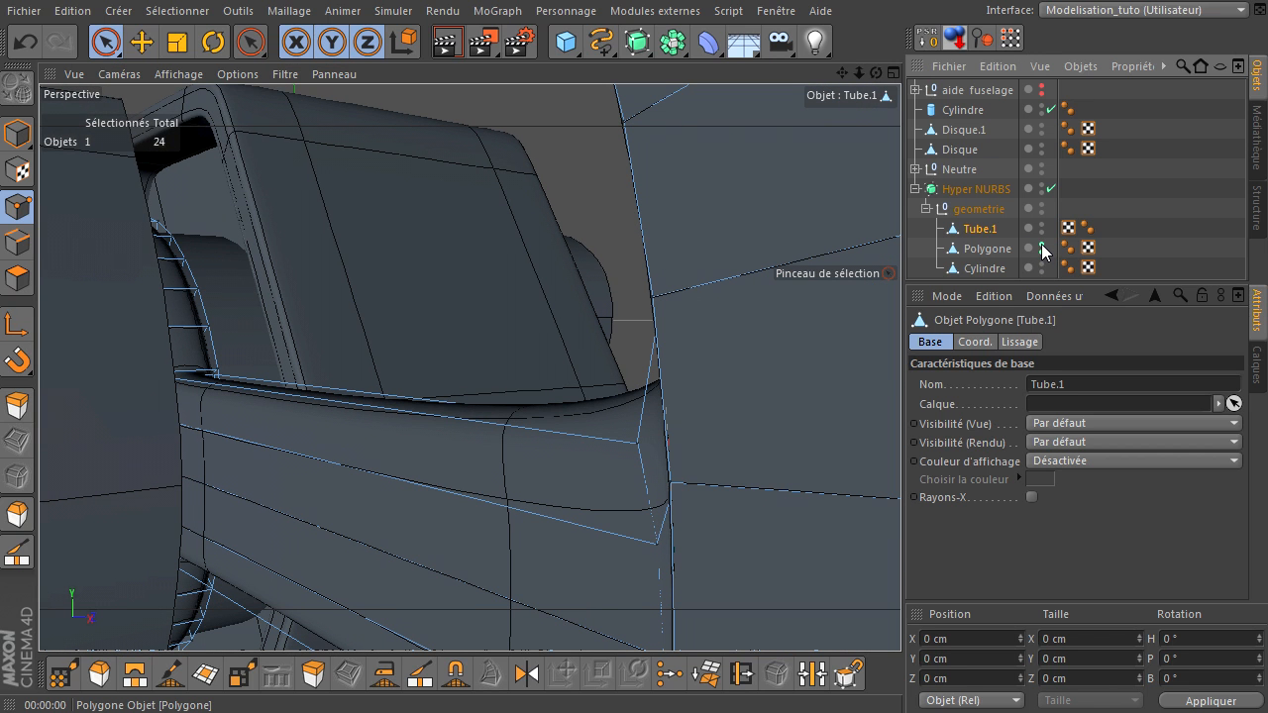
{"action": "left_click_drag", "start_coordinate": [843, 74], "coordinate": [895, 216]}
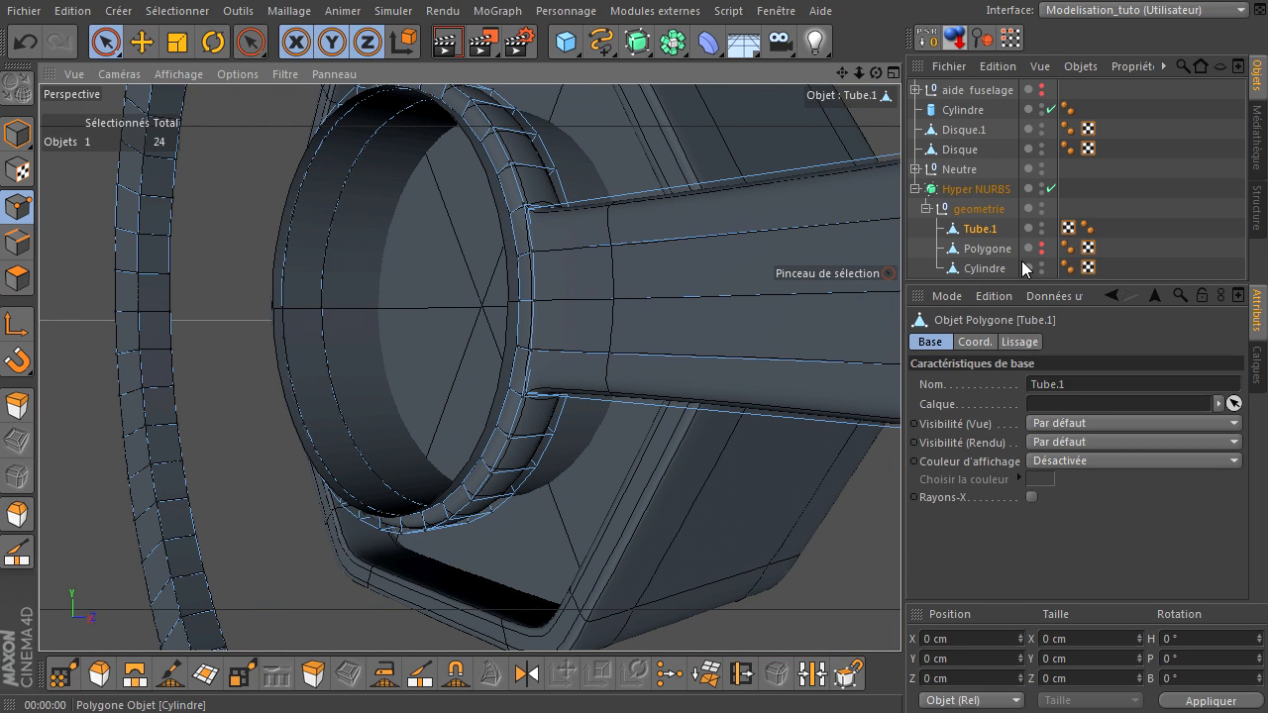
{"action": "left_click", "coordinate": [451, 46]}
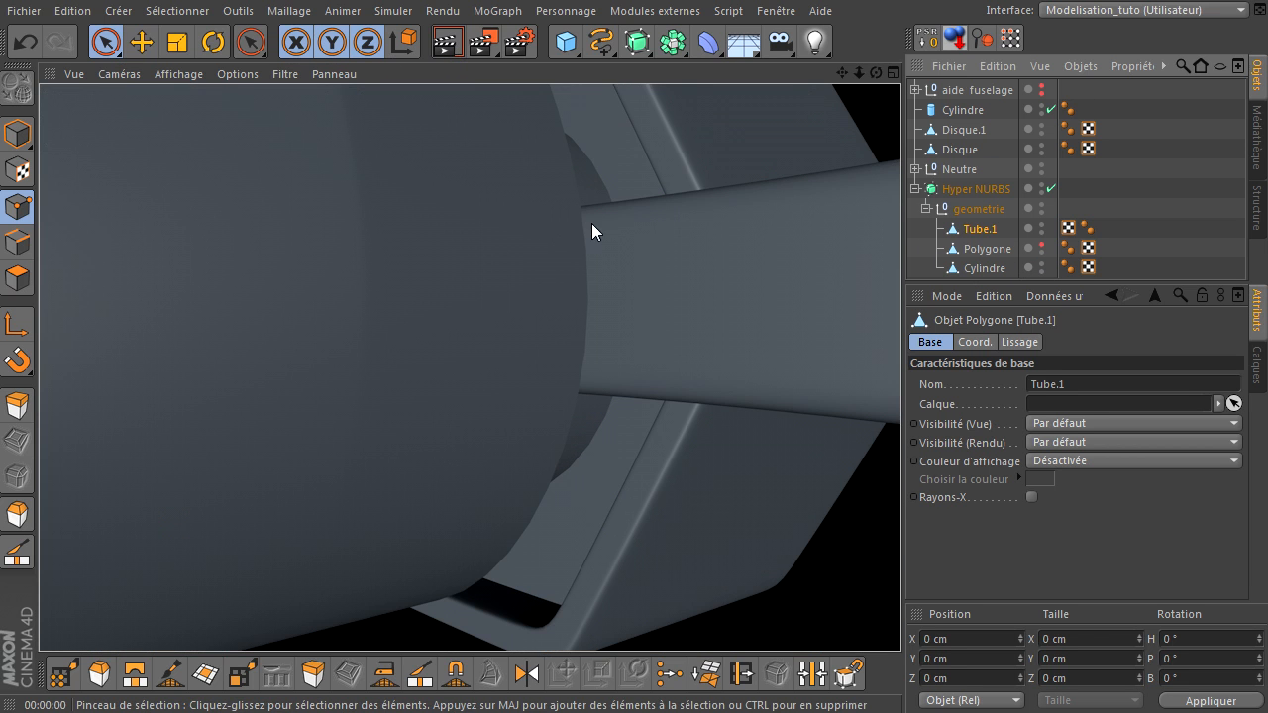
{"action": "left_click", "coordinate": [1041, 252]}
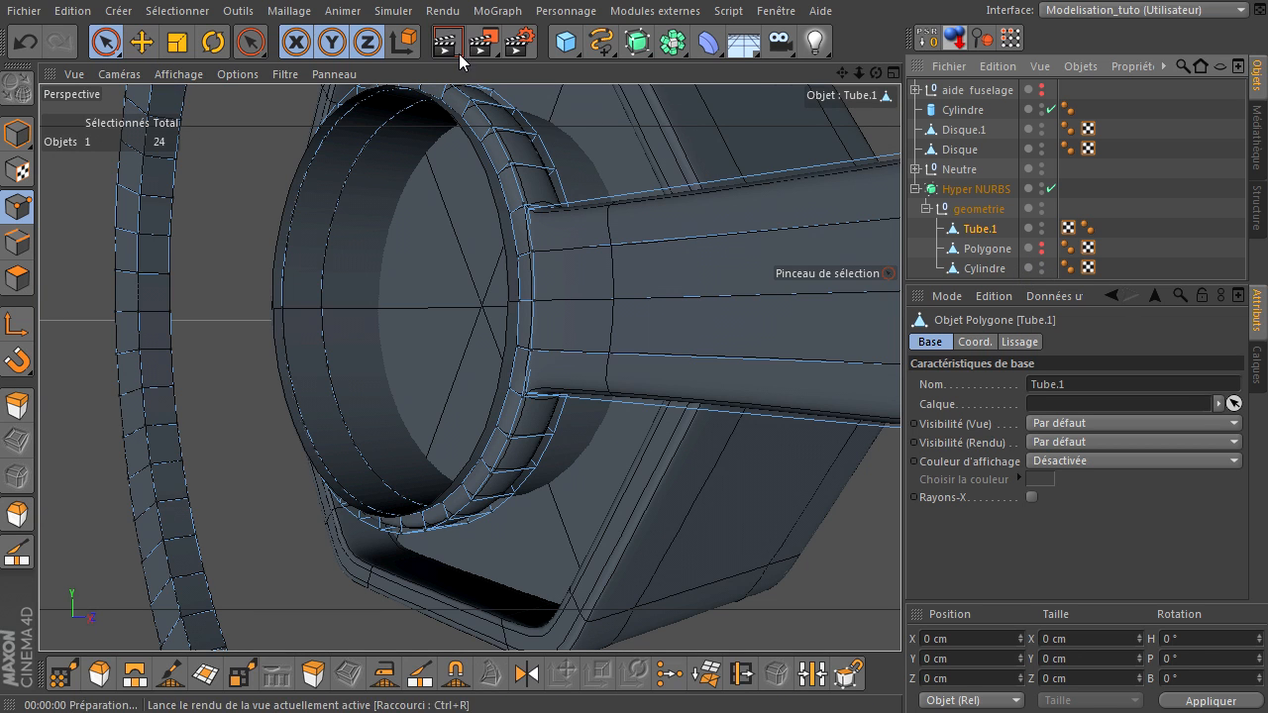
- Render the smoothed junction between the arm and the inner ring from two angles and examine it
{"action": "key", "text": "ctrl+r"}
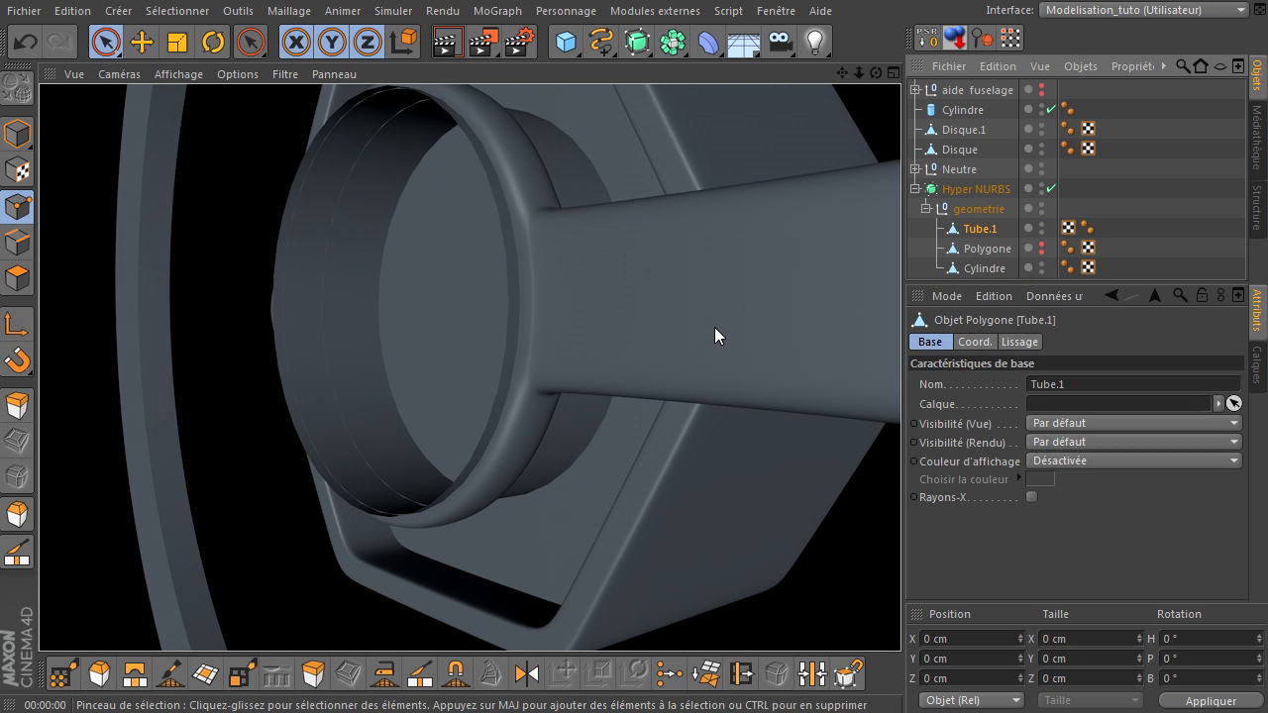
{"action": "mouse_move", "coordinate": [878, 76]}
{"action": "left_mouse_down"}
{"action": "mouse_move", "coordinate": [900, 504]}
{"action": "mouse_move", "coordinate": [541, 220]}
{"action": "left_mouse_up"}
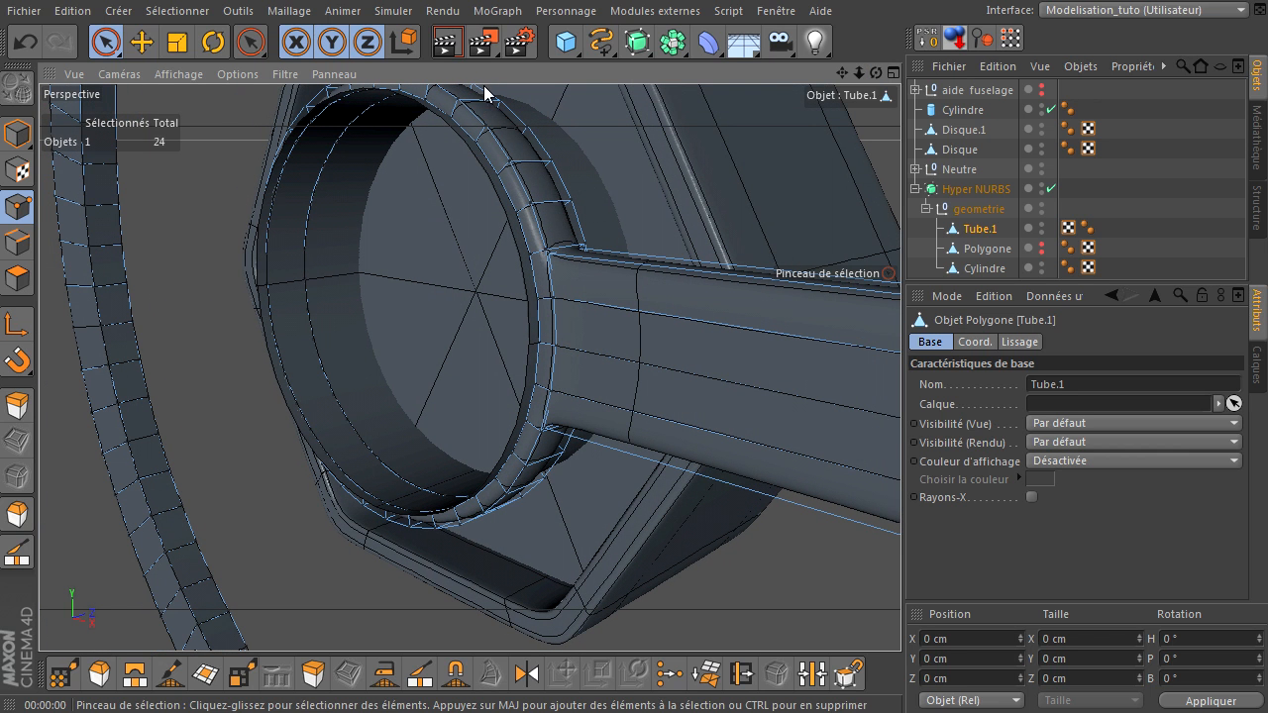
{"action": "key", "text": "ctrl+r"}
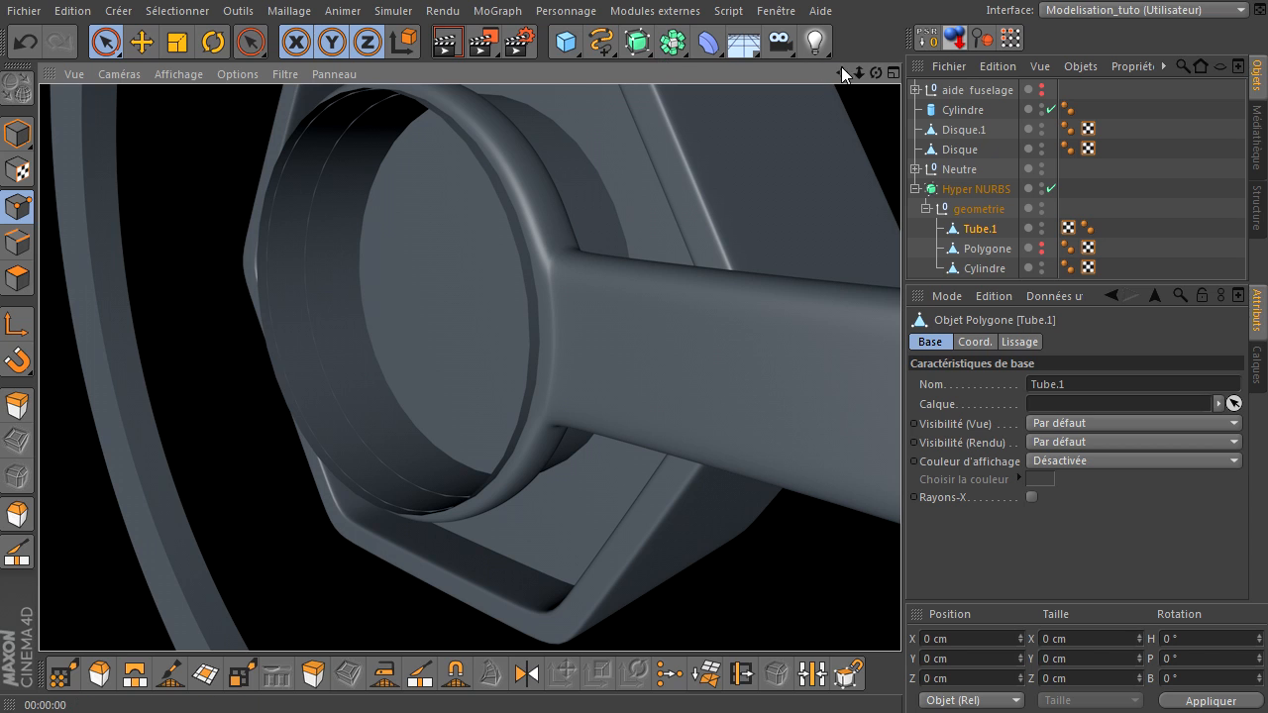
{"action": "left_click_drag", "start_coordinate": [862, 73], "coordinate": [901, 490]}
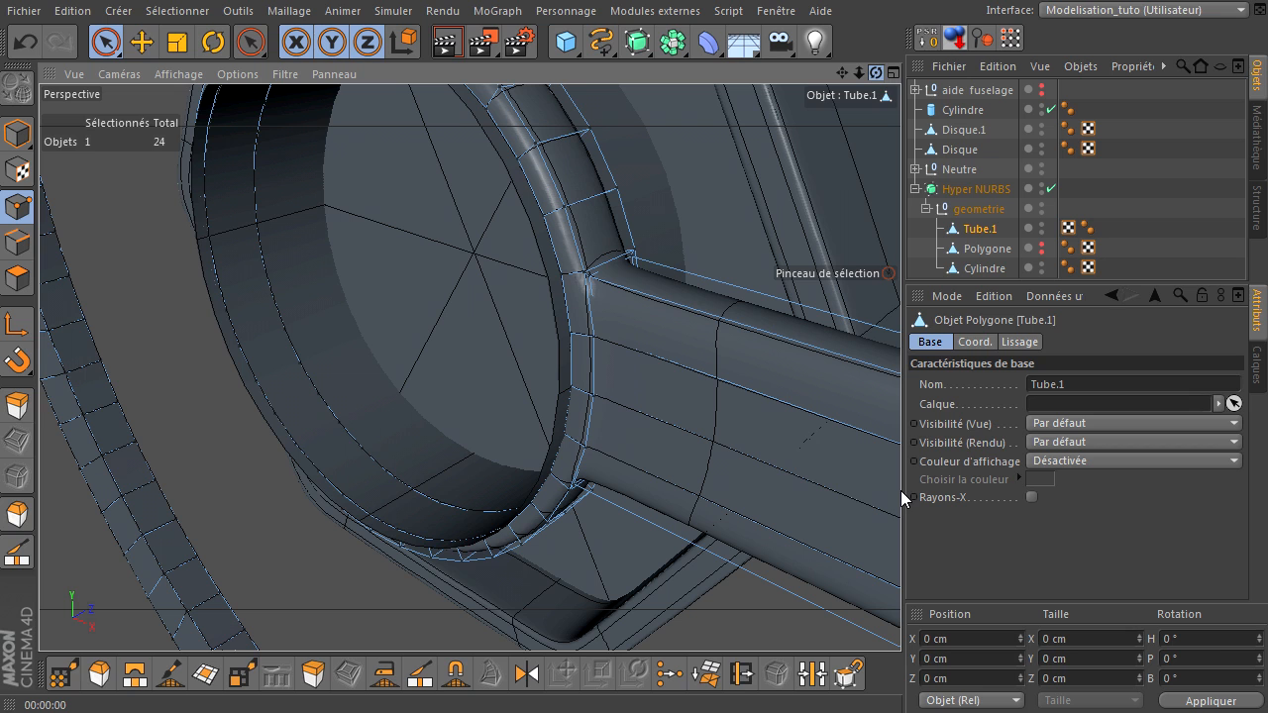
- Hide both Cylindre objects, Disque.1, Disque and the Neutre group to isolate Tube.1 in the viewport
{"action": "left_click", "coordinate": [1041, 265]}
{"action": "left_click", "coordinate": [1041, 264]}
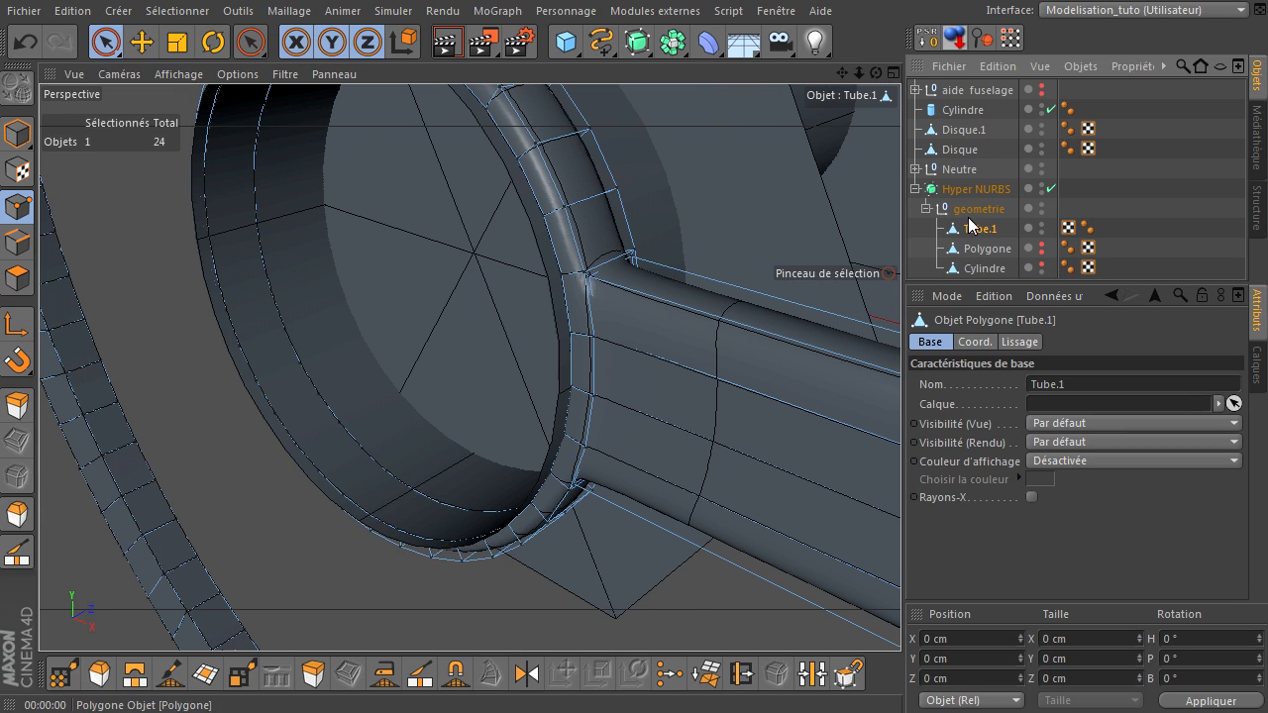
{"action": "left_click", "coordinate": [1041, 106]}
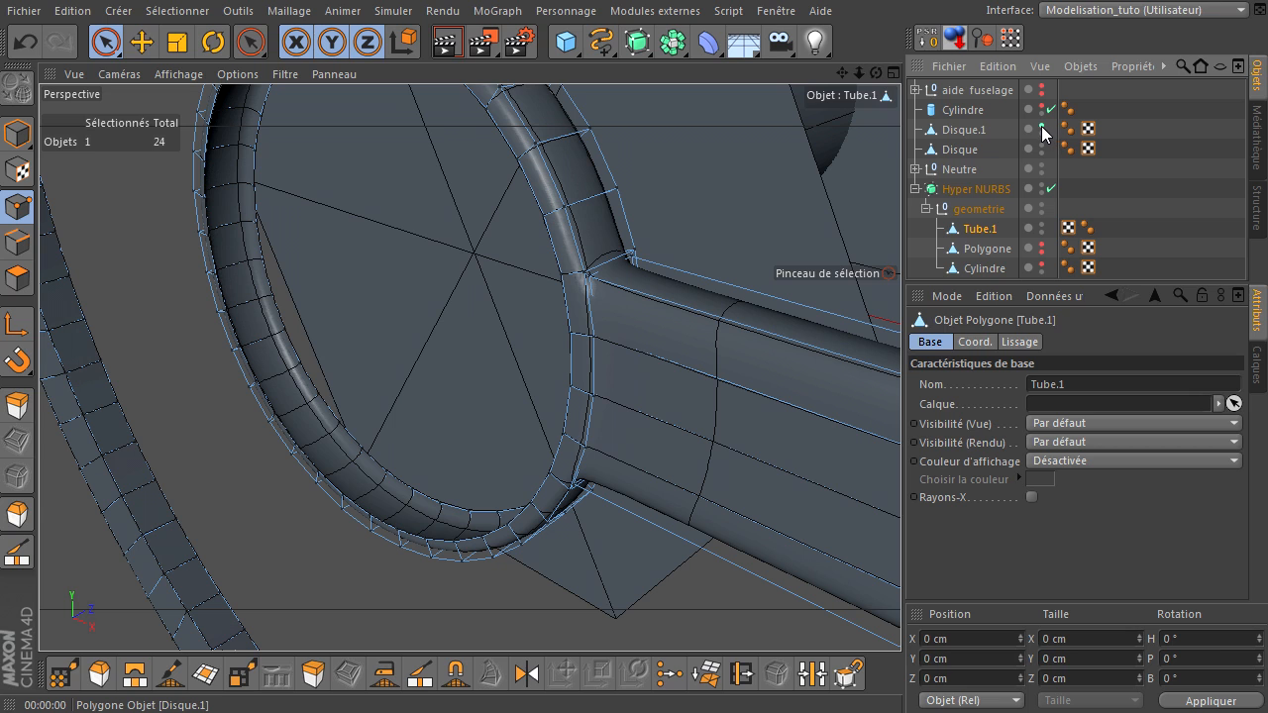
{"action": "left_click", "coordinate": [1041, 126]}
{"action": "left_click", "coordinate": [1042, 145]}
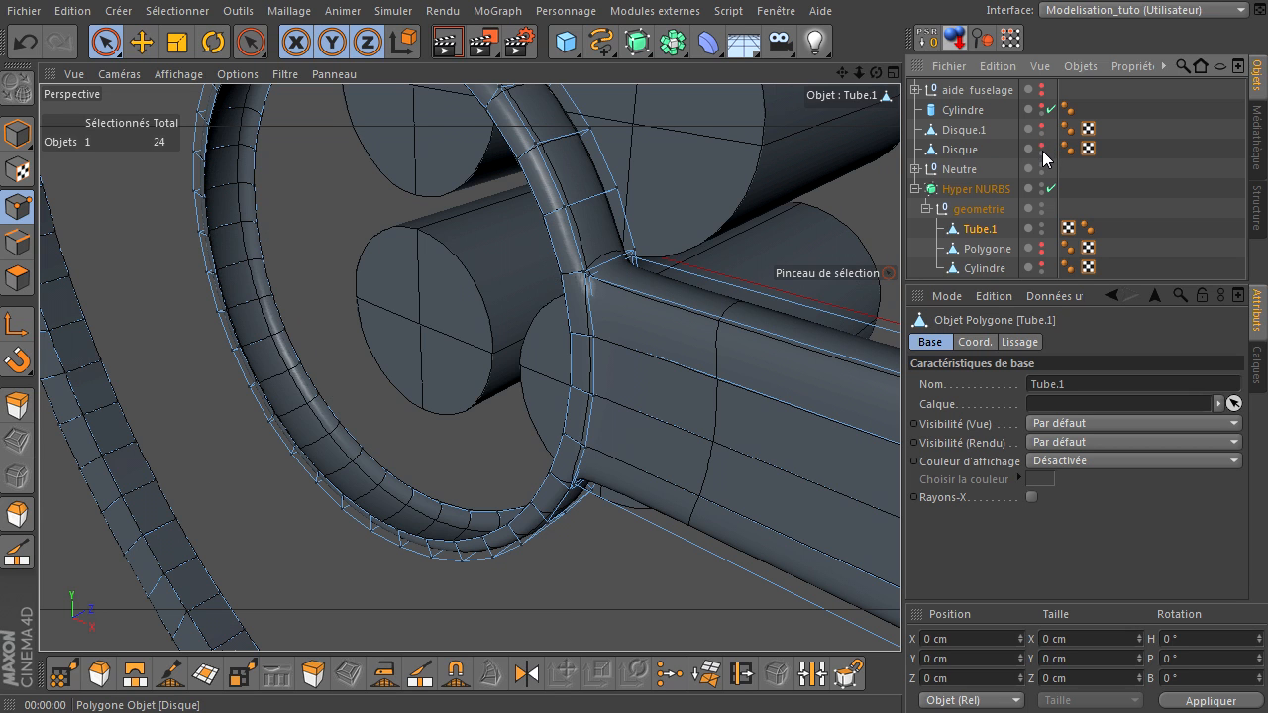
{"action": "left_click", "coordinate": [1044, 167]}
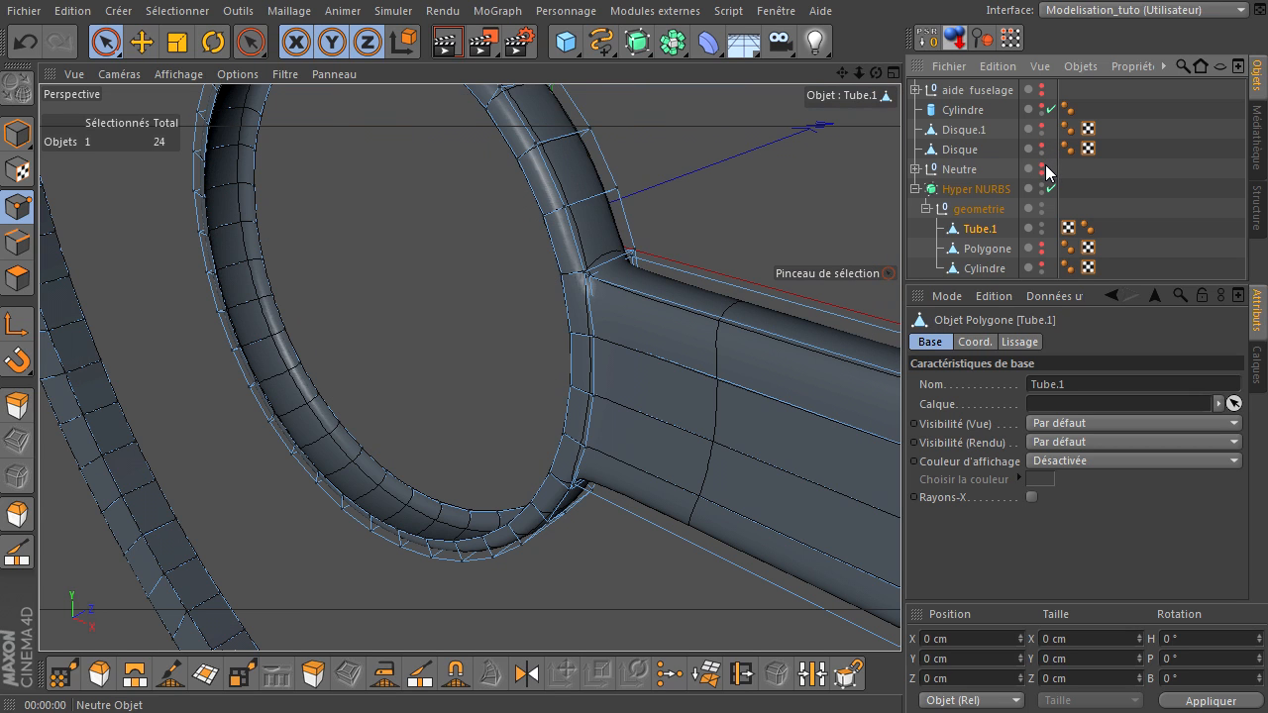
{"action": "left_click_drag", "start_coordinate": [876, 74], "coordinate": [902, 491]}
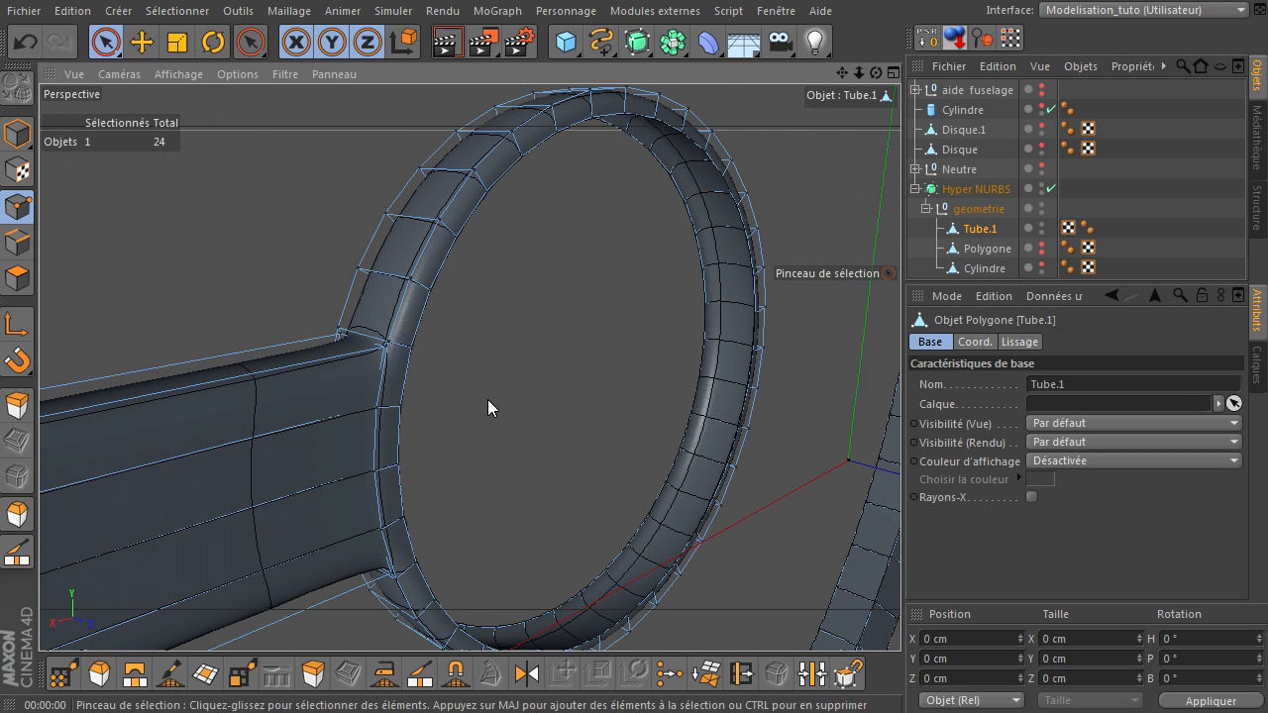
- Cut a loop with the Knife around one rim face of Tube.1's inner ring, near the arm junction, at a 20% offset
{"action": "left_click", "coordinate": [420, 673]}
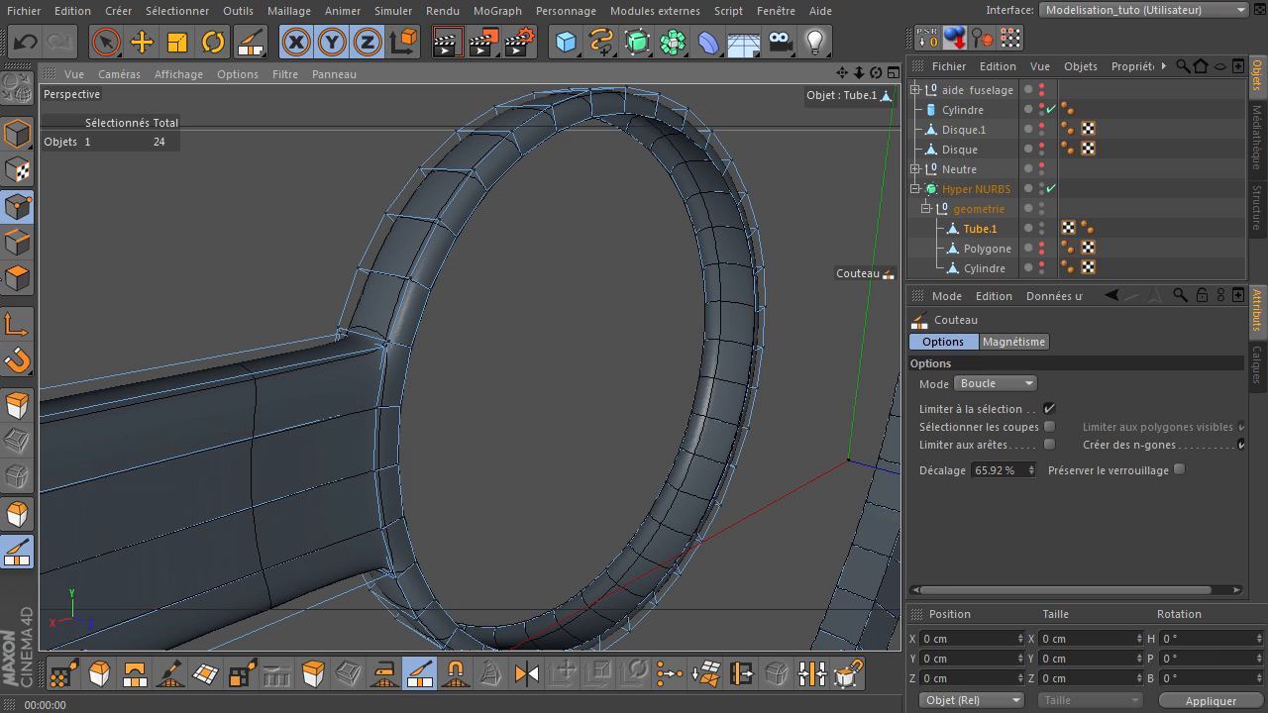
{"action": "left_click", "coordinate": [20, 280]}
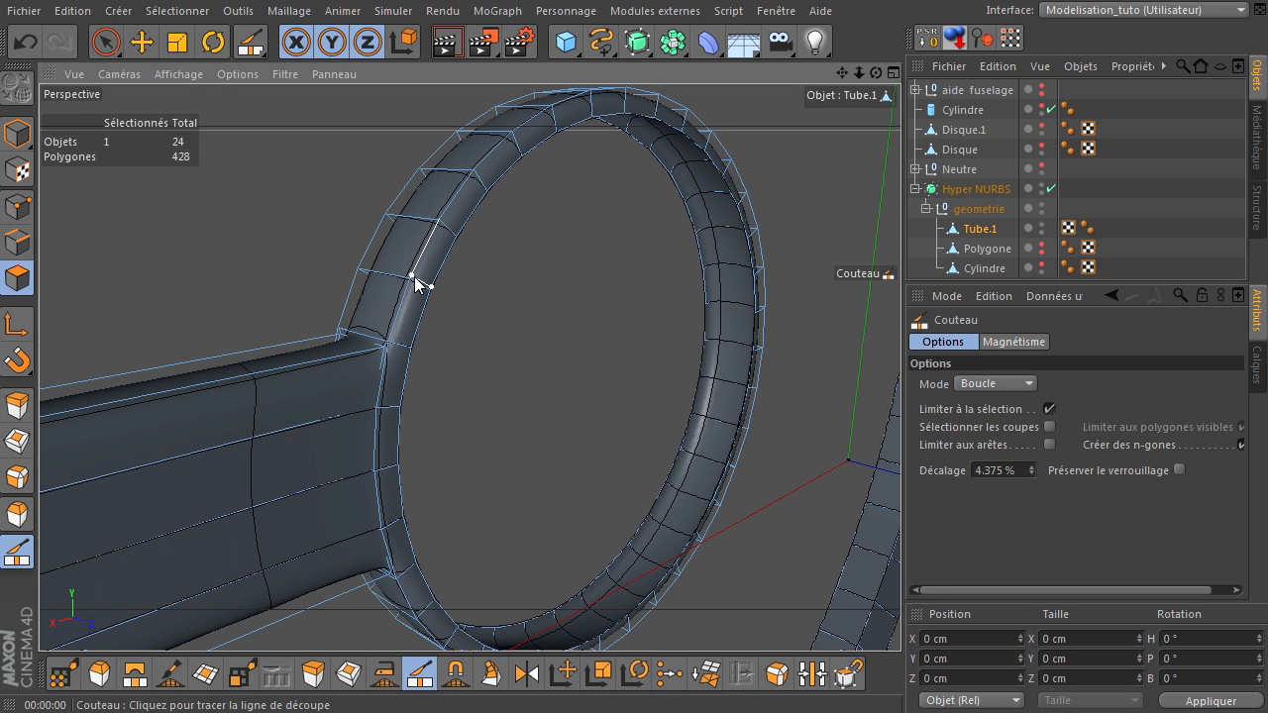
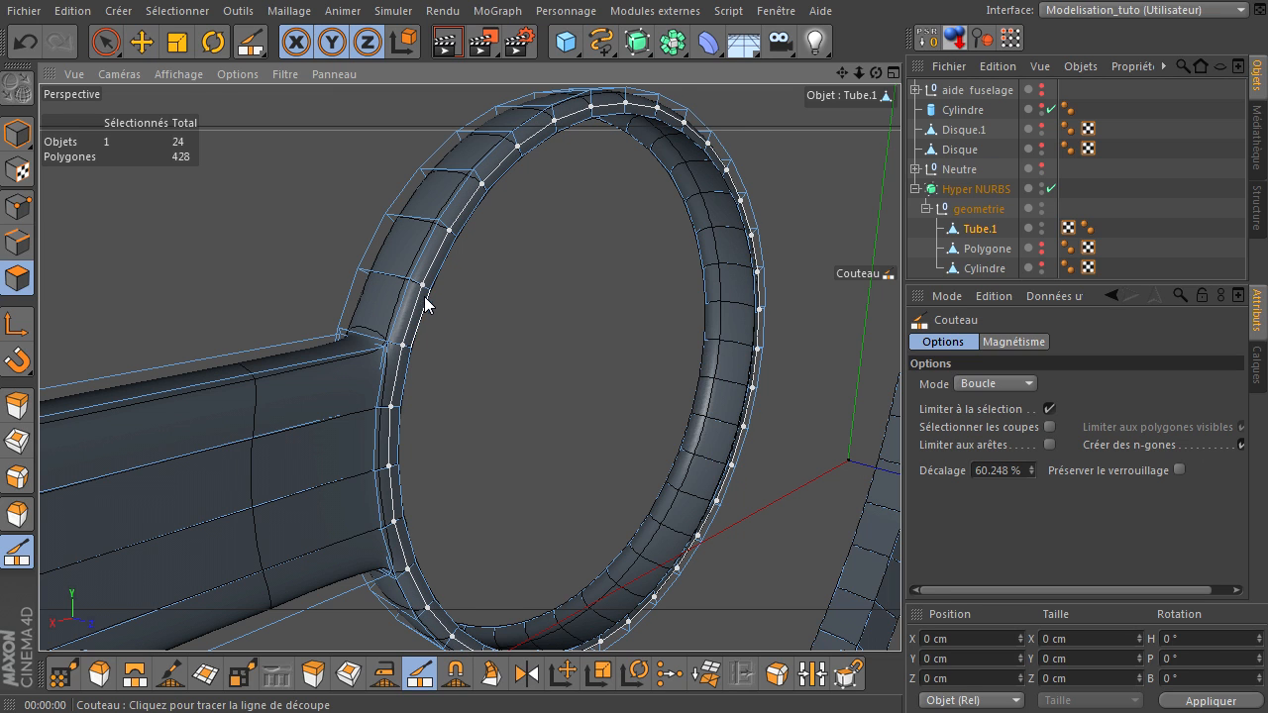
{"action": "left_click_drag", "start_coordinate": [1030, 470], "coordinate": [1030, 471]}
{"action": "left_click", "coordinate": [1030, 469]}
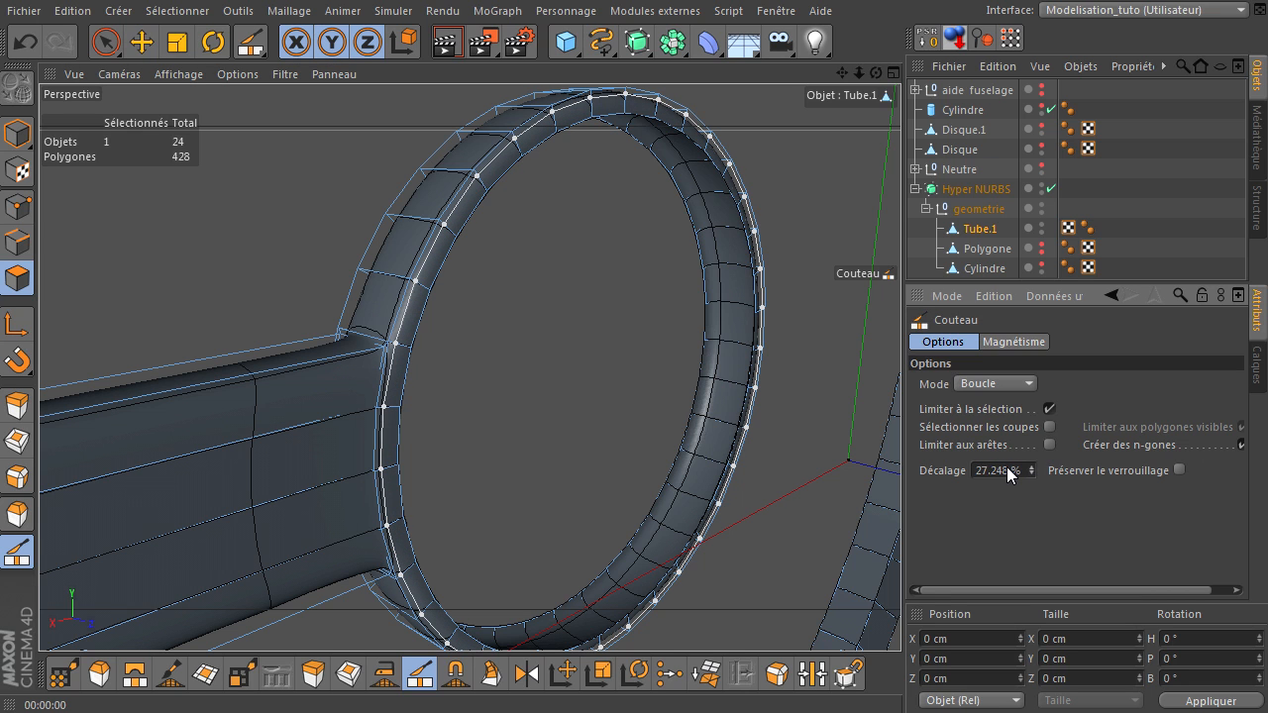
{"action": "type", "text": "20"}
{"action": "key", "text": "Return"}
{"action": "scroll", "coordinate": [337, 337], "scroll_direction": "up", "scroll_amount": 5}
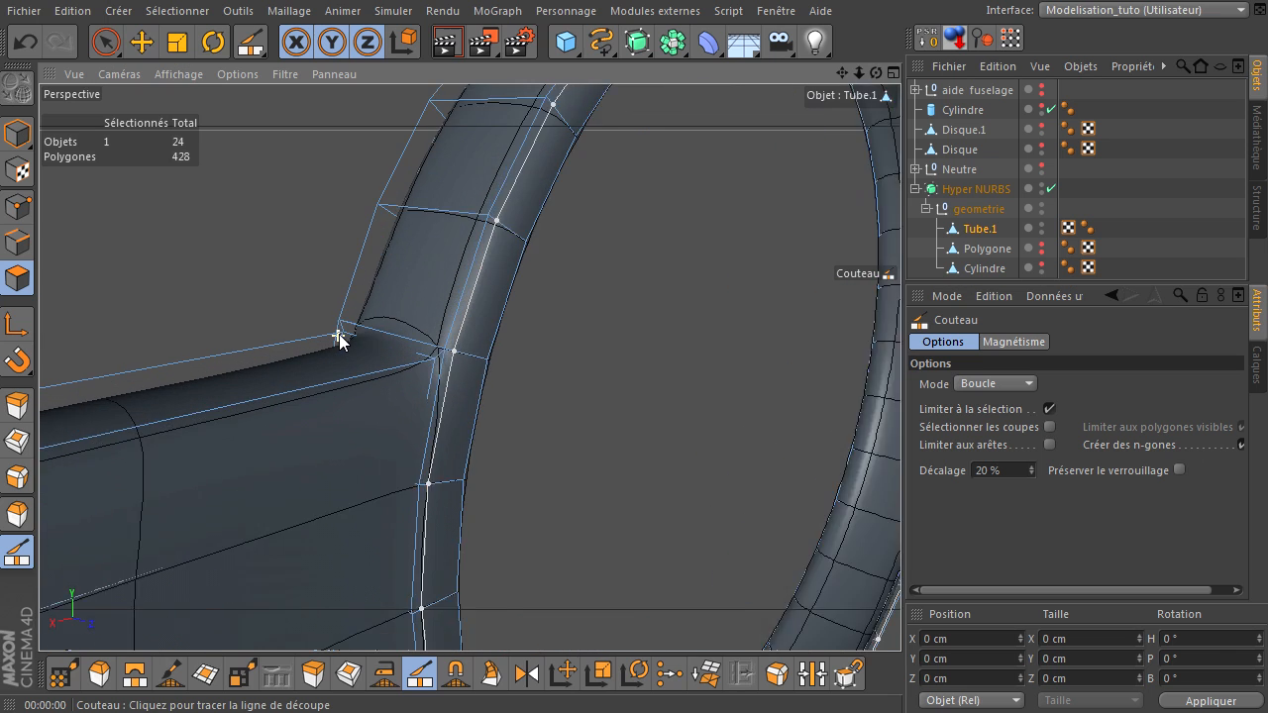
{"action": "scroll", "coordinate": [338, 337], "scroll_direction": "up", "scroll_amount": 2}
{"action": "left_click", "coordinate": [1024, 474]}
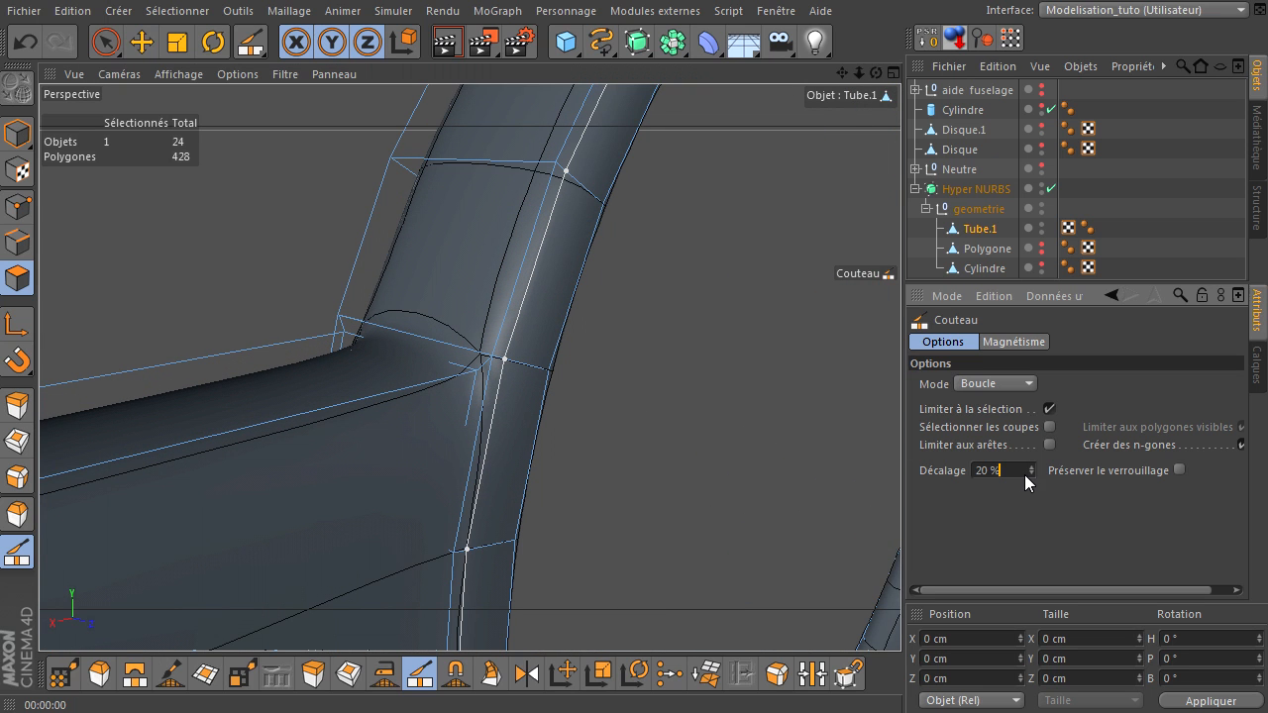
{"action": "left_click", "coordinate": [751, 424]}
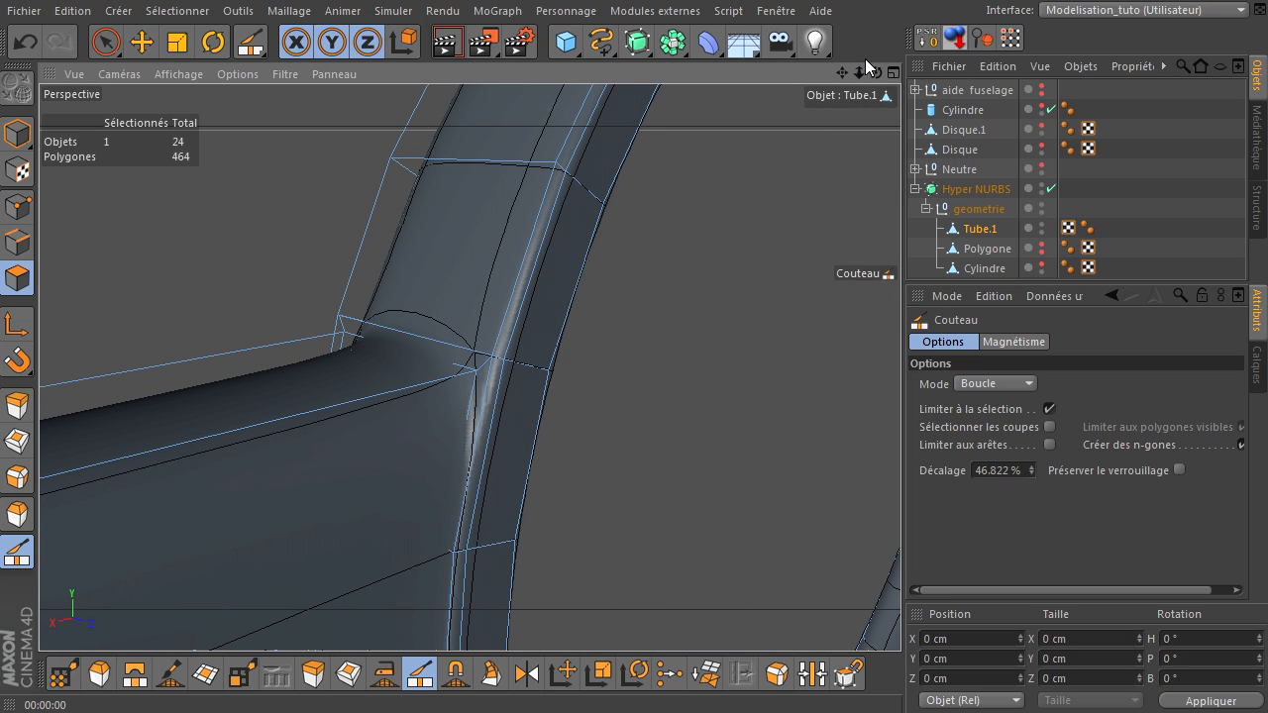
- Cut a matching Knife loop around the opposite rim face of the inner ring at a 20% offset
{"action": "left_click_drag", "start_coordinate": [874, 75], "coordinate": [900, 490]}
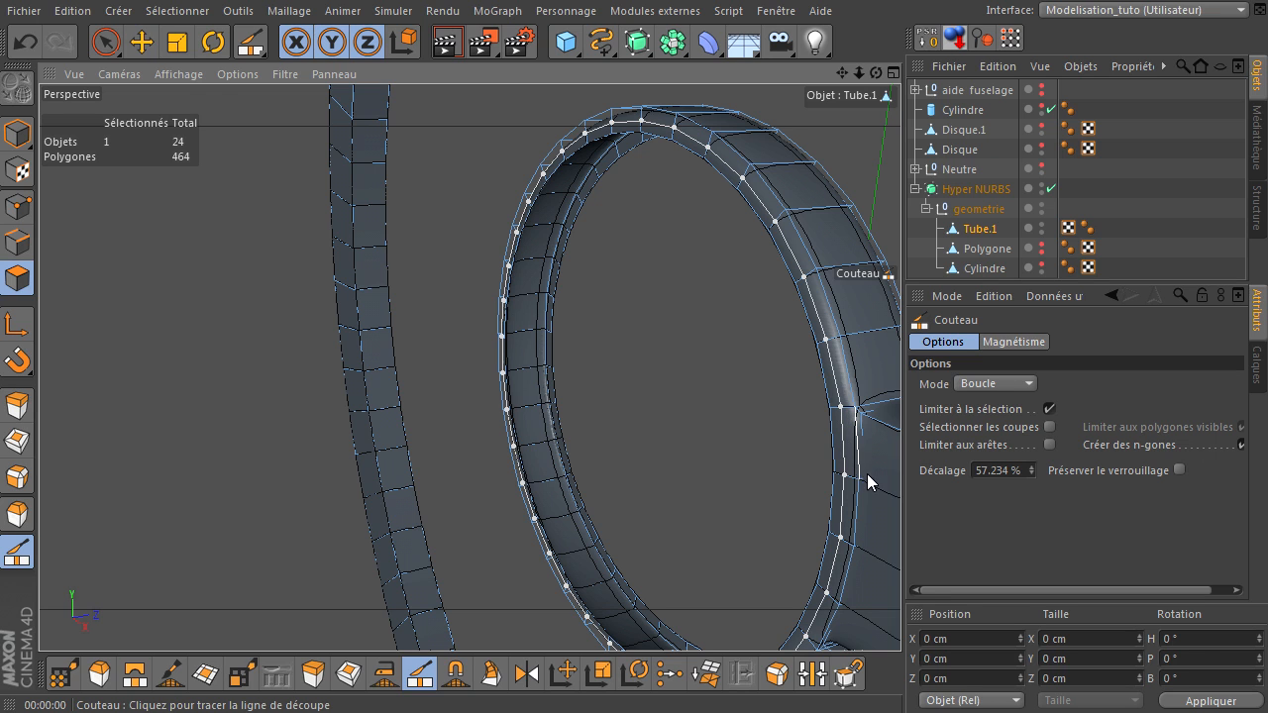
{"action": "left_click_drag", "start_coordinate": [1033, 469], "coordinate": [1014, 460]}
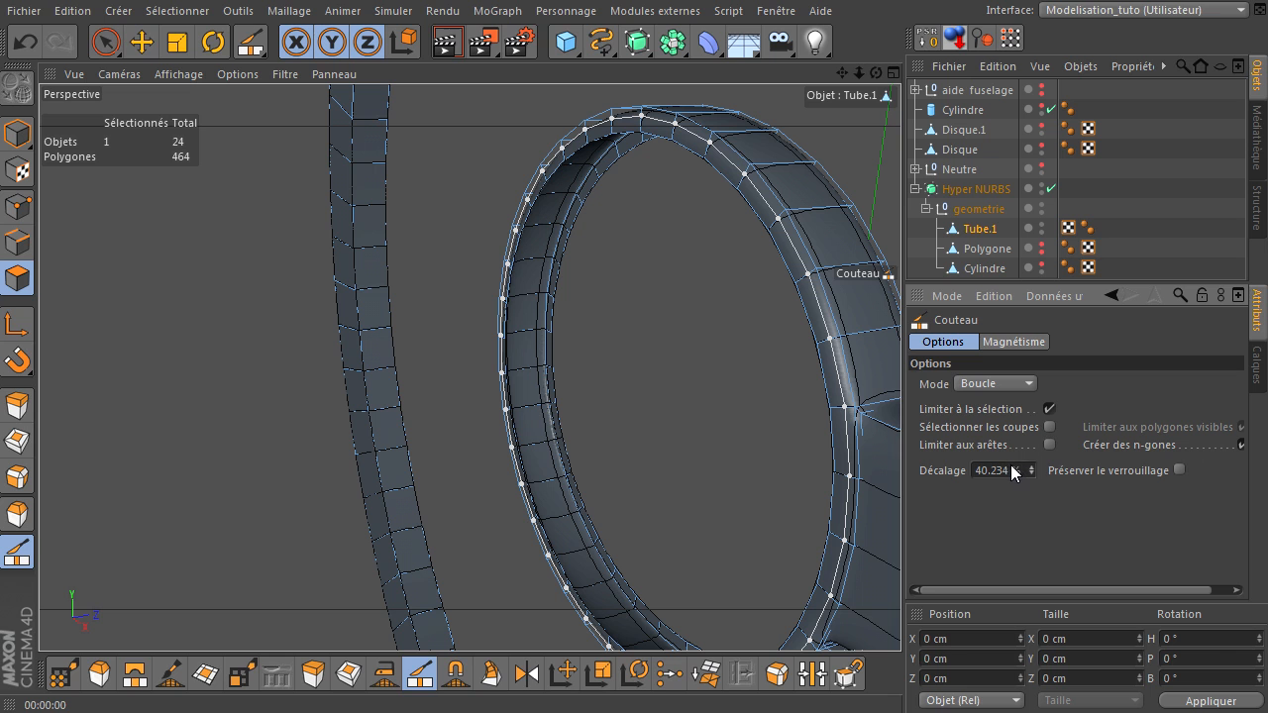
{"action": "key", "text": "Return"}
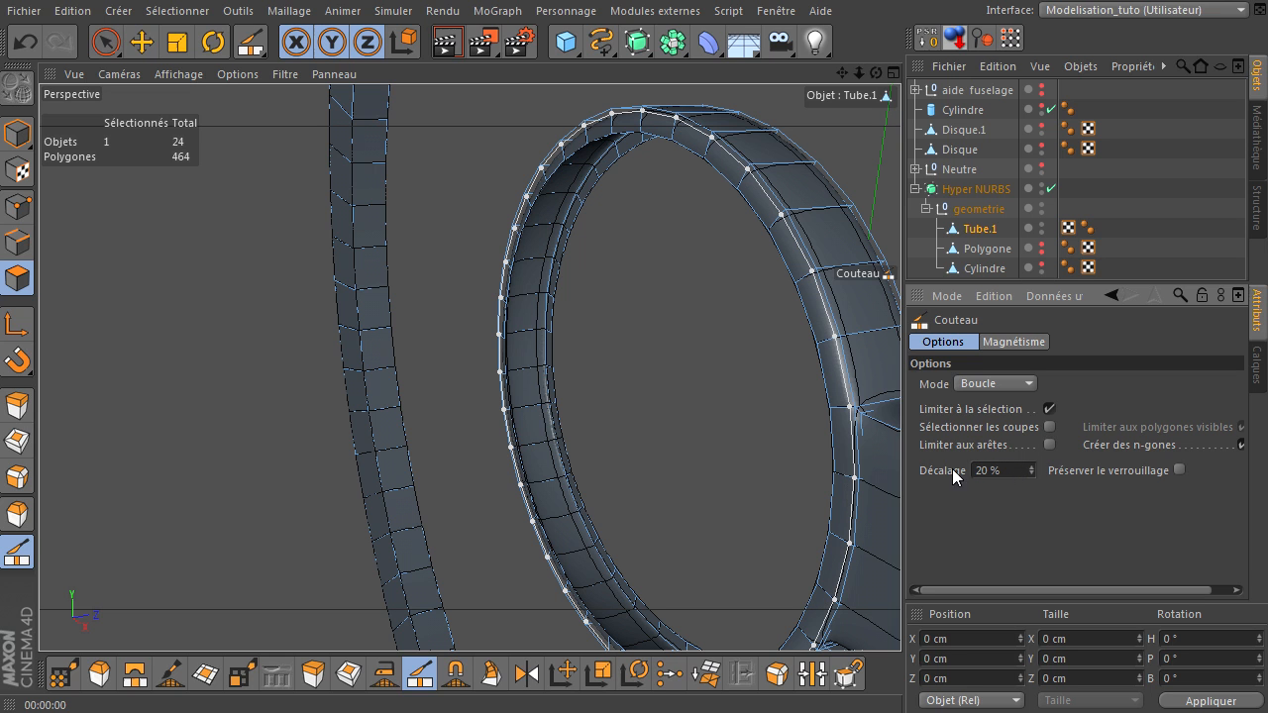
{"action": "left_click", "coordinate": [721, 456]}
{"action": "left_click_drag", "start_coordinate": [840, 70], "coordinate": [682, 55]}
{"action": "left_click", "coordinate": [781, 42]}
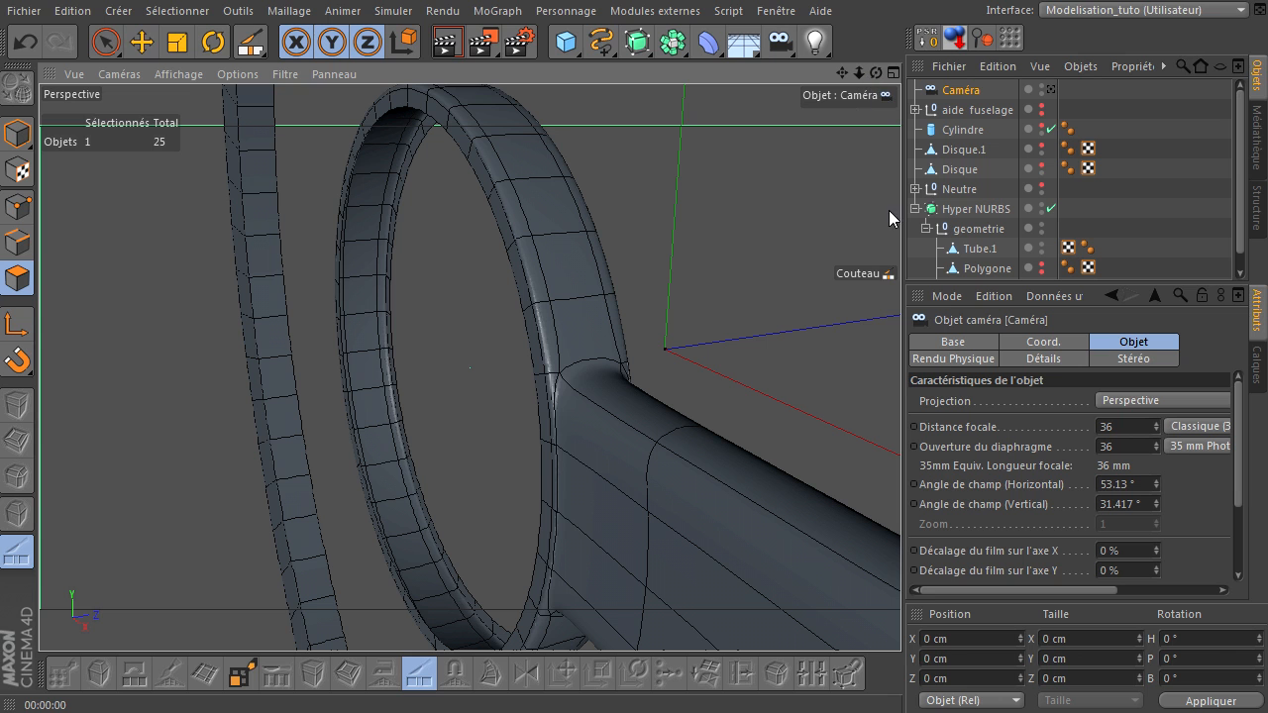
{"action": "left_click", "coordinate": [445, 45]}
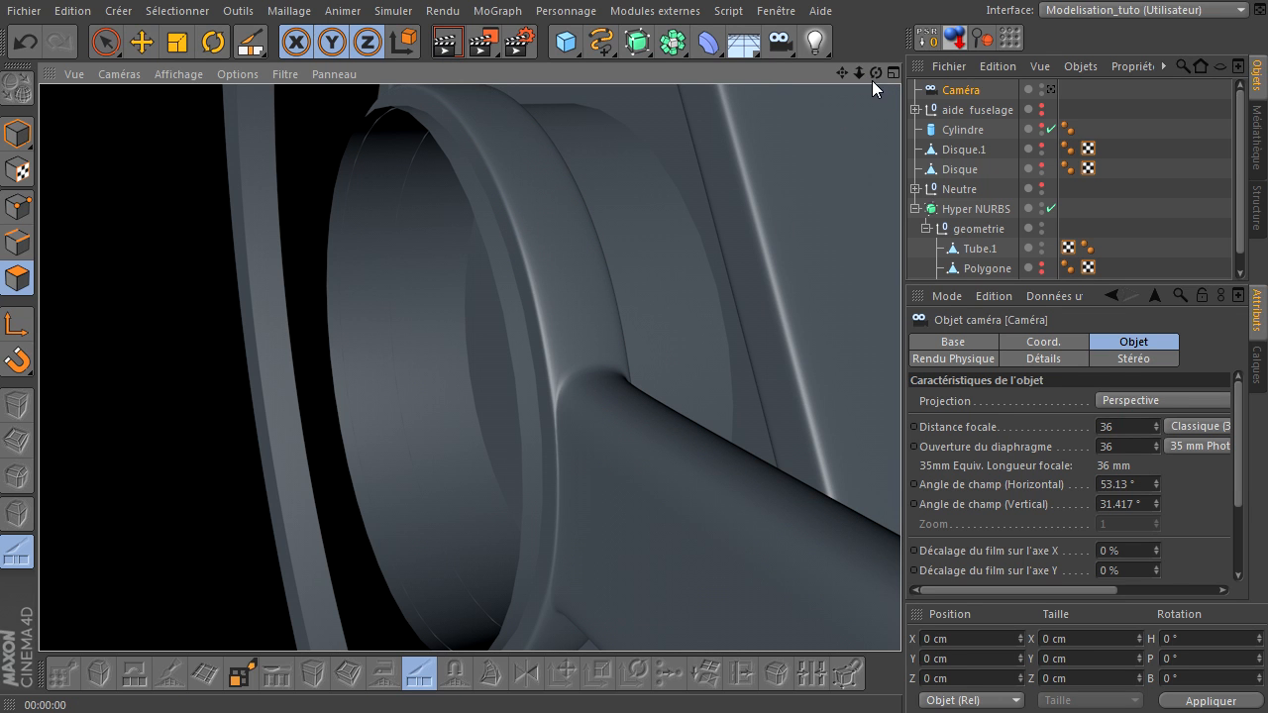
{"action": "mouse_move", "coordinate": [876, 74]}
{"action": "left_mouse_down"}
{"action": "mouse_move", "coordinate": [850, 79]}
{"action": "mouse_move", "coordinate": [901, 492]}
{"action": "mouse_move", "coordinate": [839, 107]}
{"action": "mouse_move", "coordinate": [901, 490]}
{"action": "mouse_move", "coordinate": [807, 284]}
{"action": "left_mouse_up"}
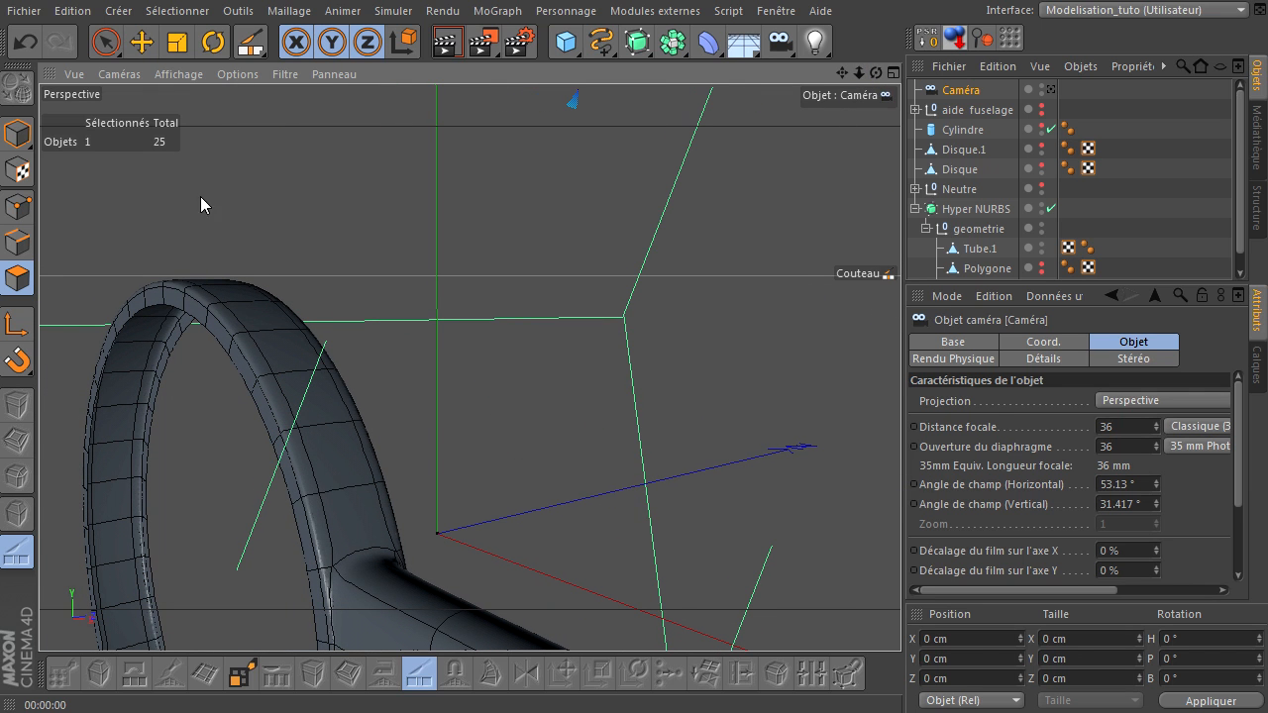
{"action": "left_click", "coordinate": [106, 43]}
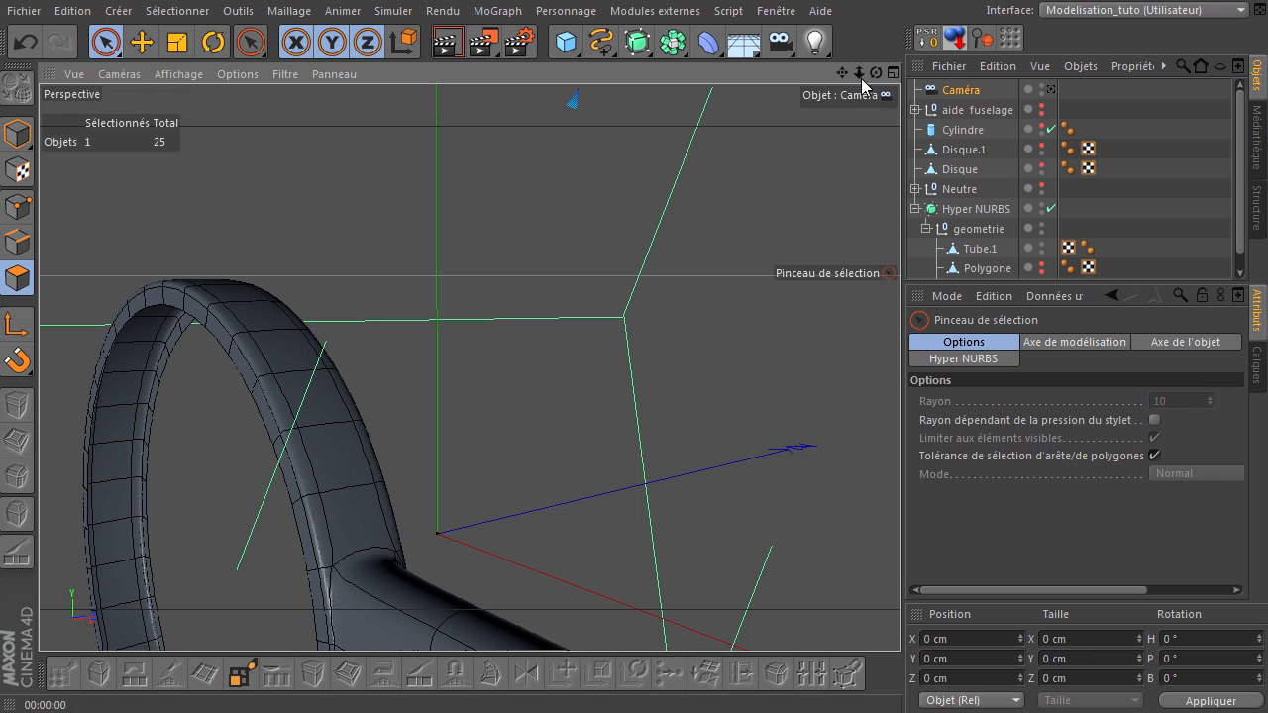
{"action": "mouse_move", "coordinate": [900, 490]}
{"action": "left_mouse_down"}
{"action": "mouse_move", "coordinate": [895, 510]}
{"action": "mouse_move", "coordinate": [900, 490]}
{"action": "mouse_move", "coordinate": [755, 175]}
{"action": "left_mouse_up"}
{"action": "left_click", "coordinate": [959, 90]}
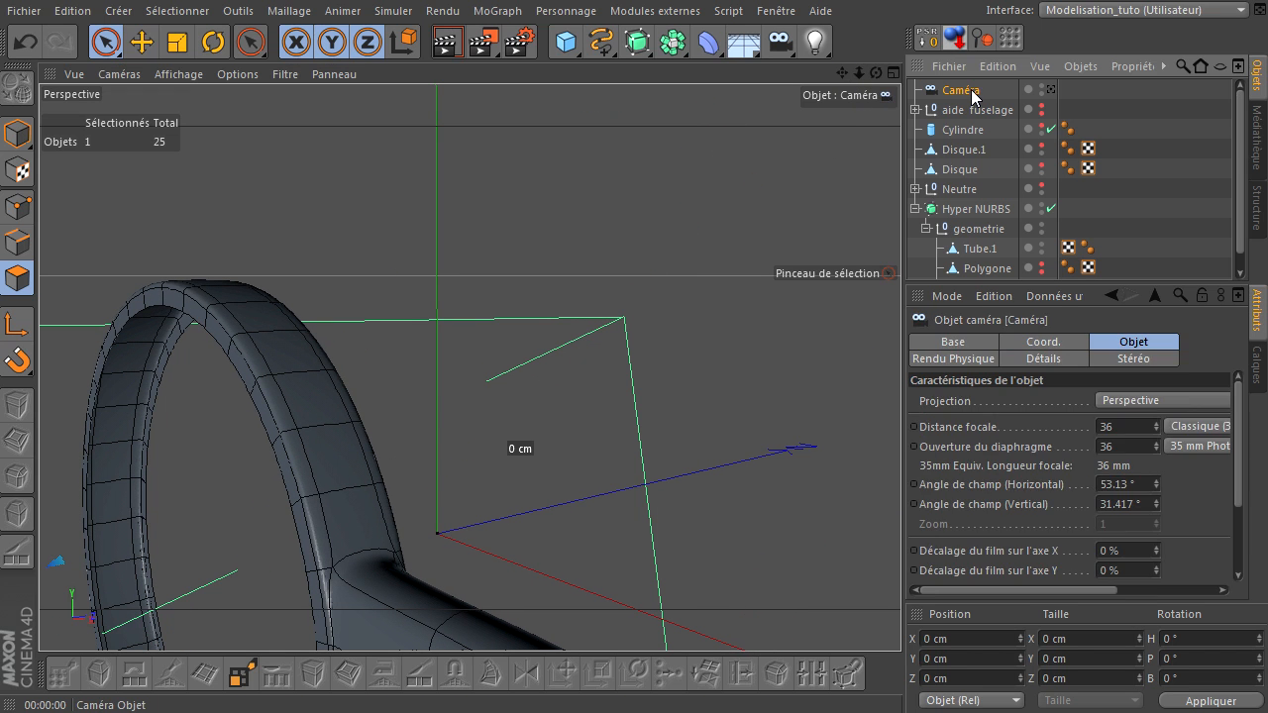
{"action": "key", "text": "Delete"}
- Cut a Knife loop around the Tube.1 arm beside the inner ring at a 1% offset, with Hyper NURBS disabled only during the cut
{"action": "mouse_move", "coordinate": [846, 75]}
{"action": "left_mouse_down"}
{"action": "mouse_move", "coordinate": [916, 464]}
{"action": "mouse_move", "coordinate": [900, 490]}
{"action": "mouse_move", "coordinate": [862, 82]}
{"action": "mouse_move", "coordinate": [901, 490]}
{"action": "mouse_move", "coordinate": [840, 89]}
{"action": "left_mouse_up"}
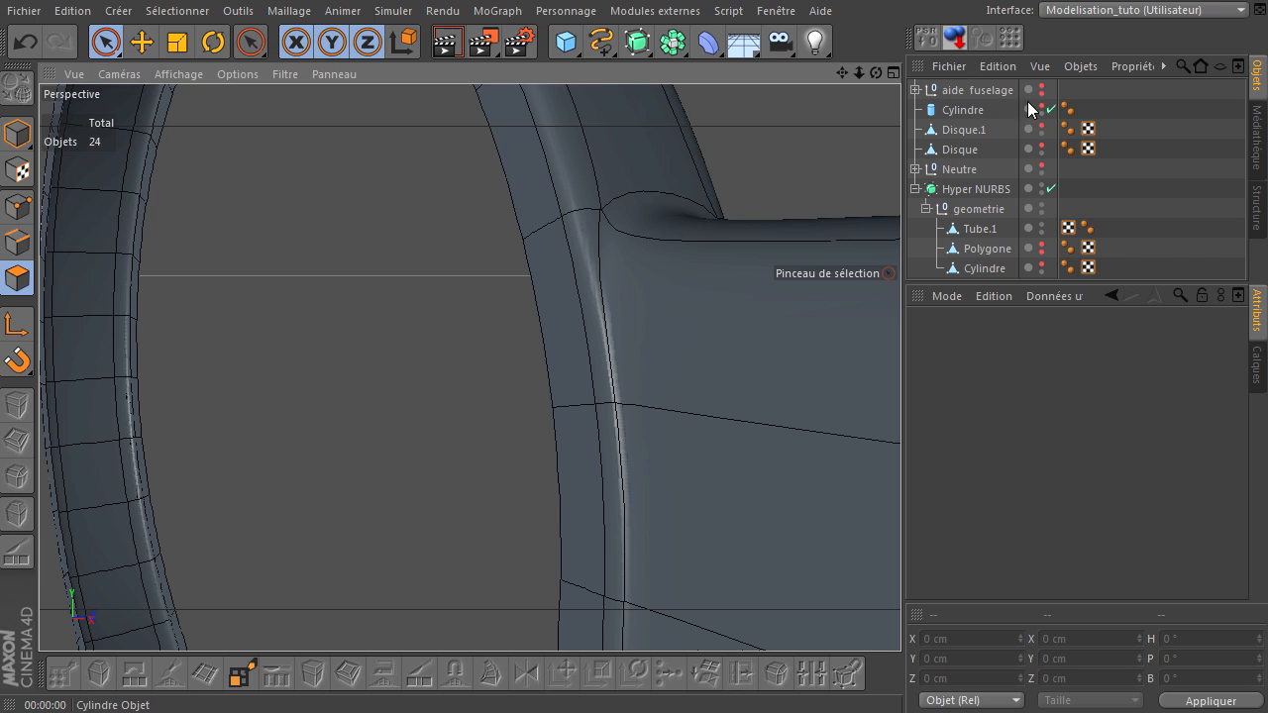
{"action": "left_click", "coordinate": [1052, 188]}
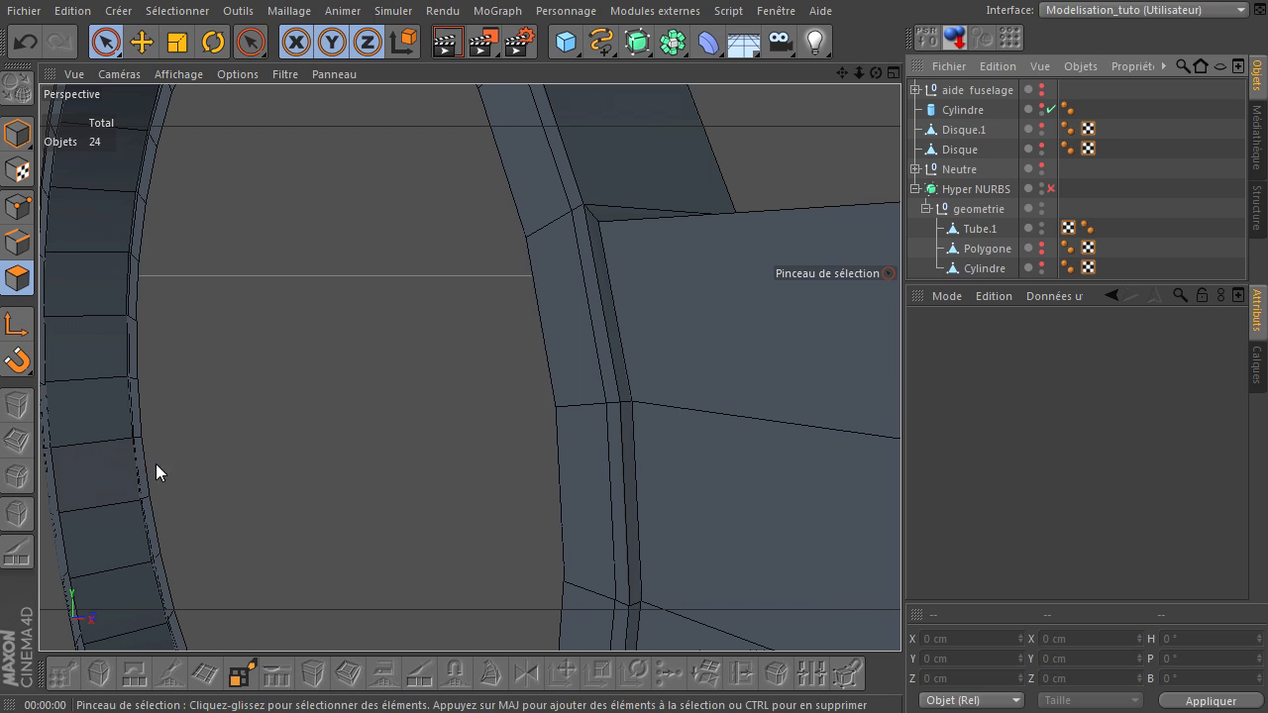
{"action": "left_click", "coordinate": [962, 232]}
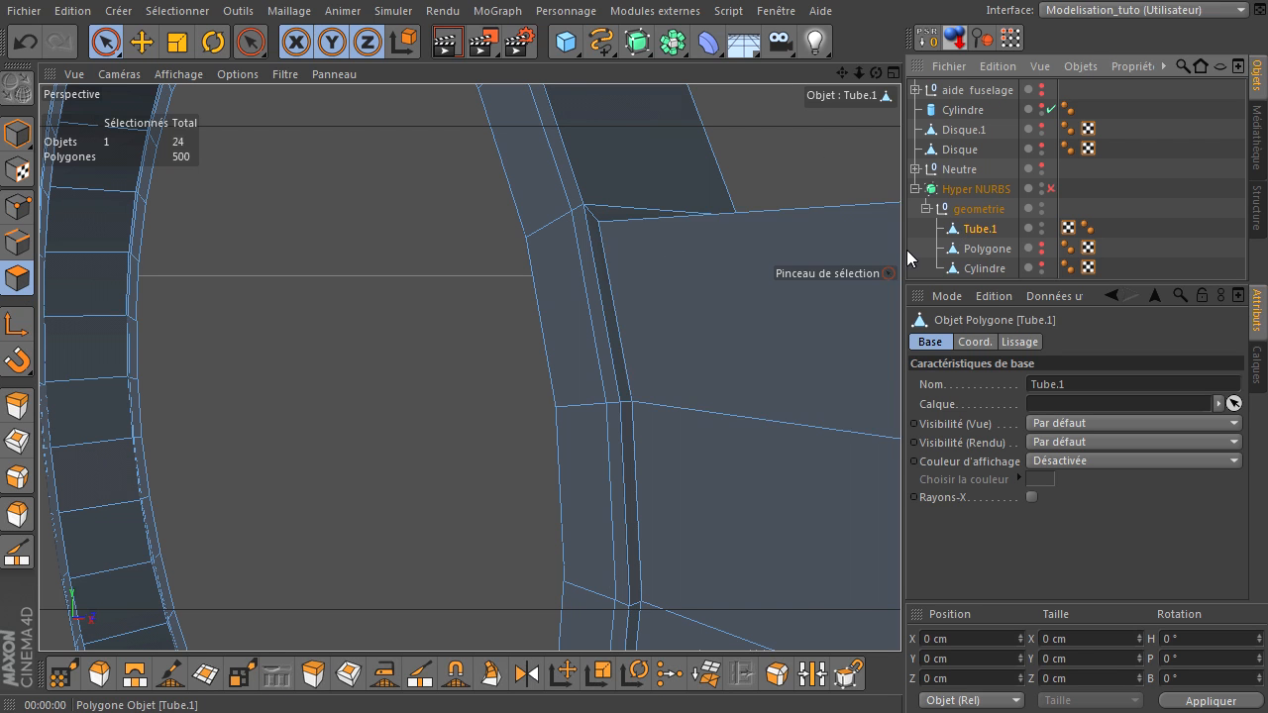
{"action": "left_click", "coordinate": [422, 684]}
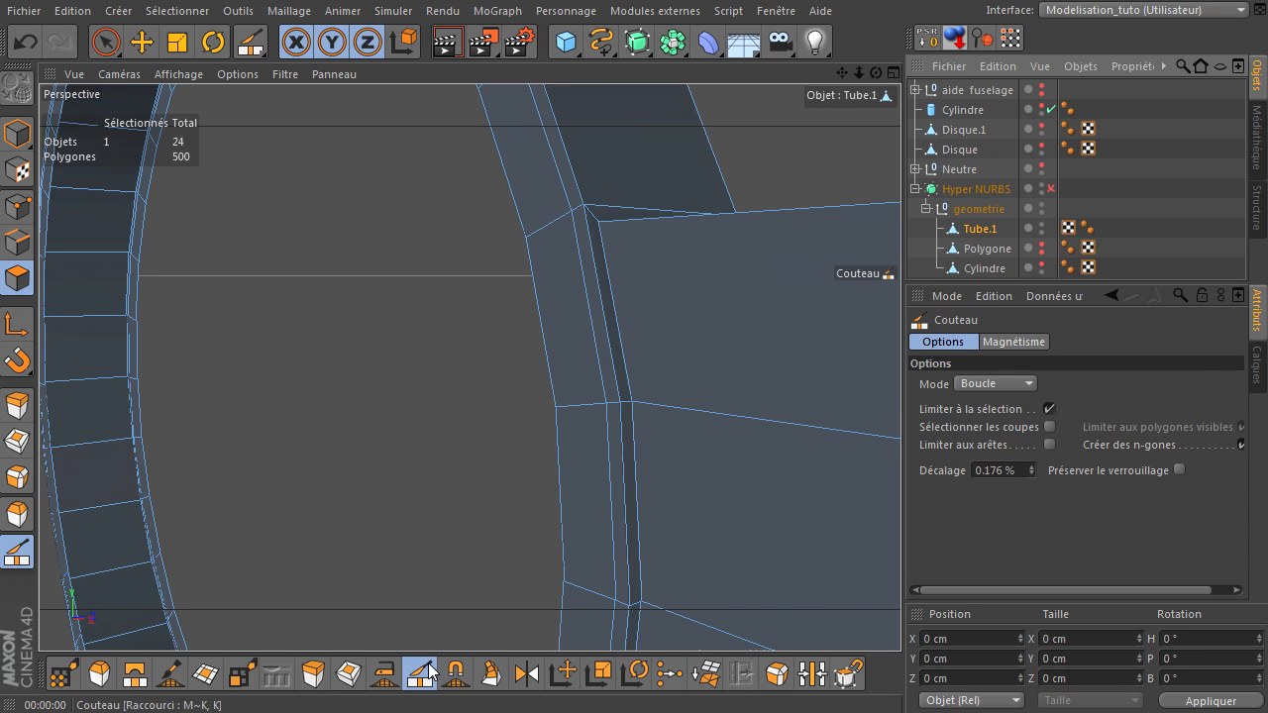
{"action": "left_click", "coordinate": [619, 228]}
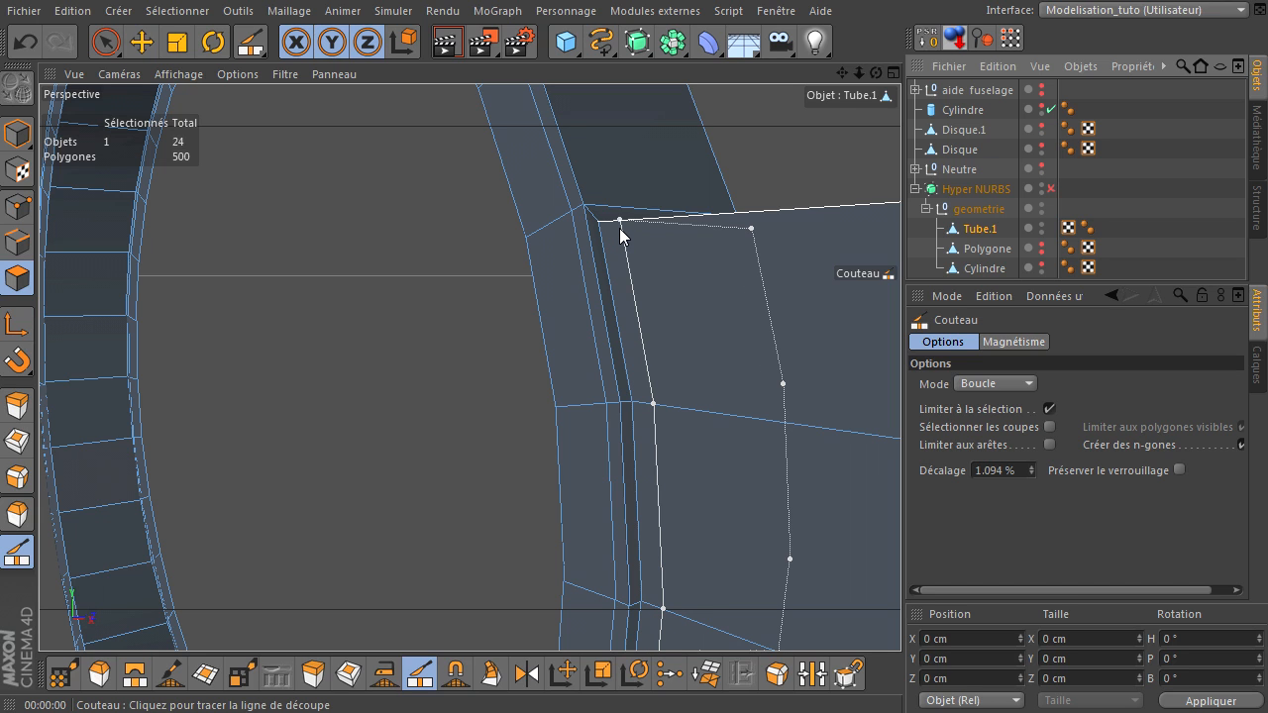
{"action": "left_click", "coordinate": [988, 477]}
{"action": "type", "text": "1"}
{"action": "key", "text": "Return"}
{"action": "left_click", "coordinate": [809, 254]}
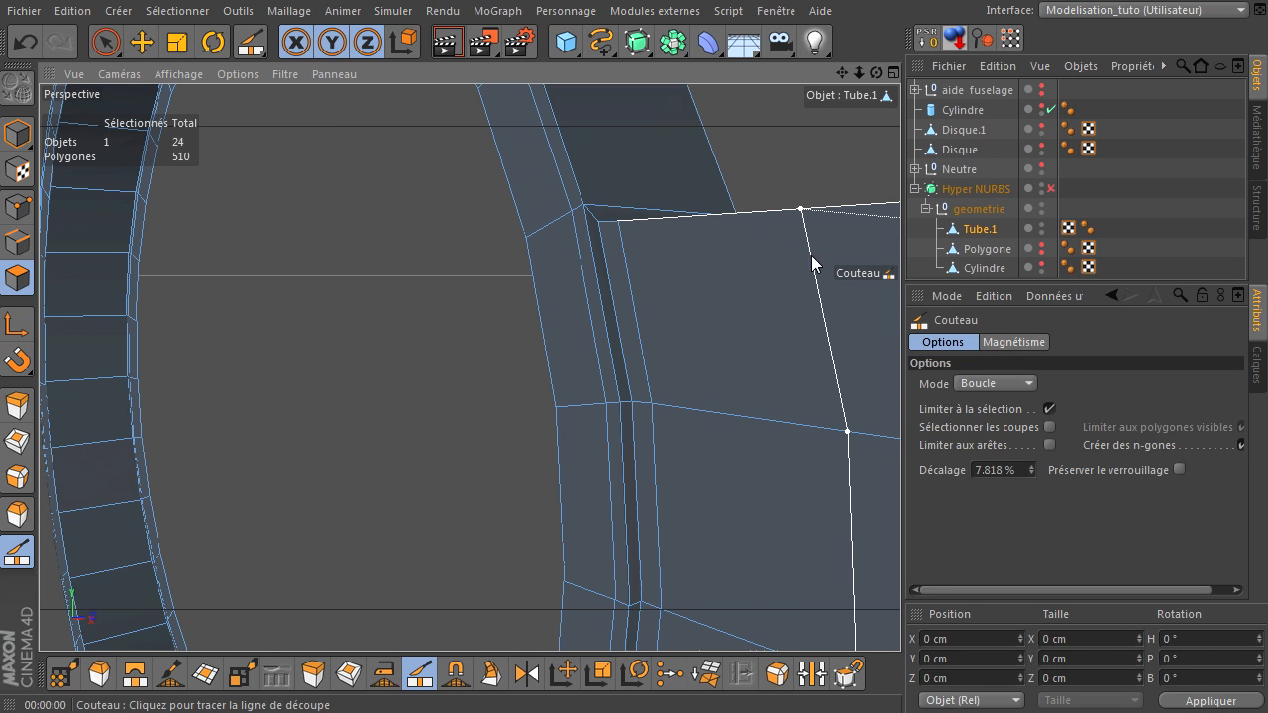
{"action": "left_click", "coordinate": [1051, 189]}
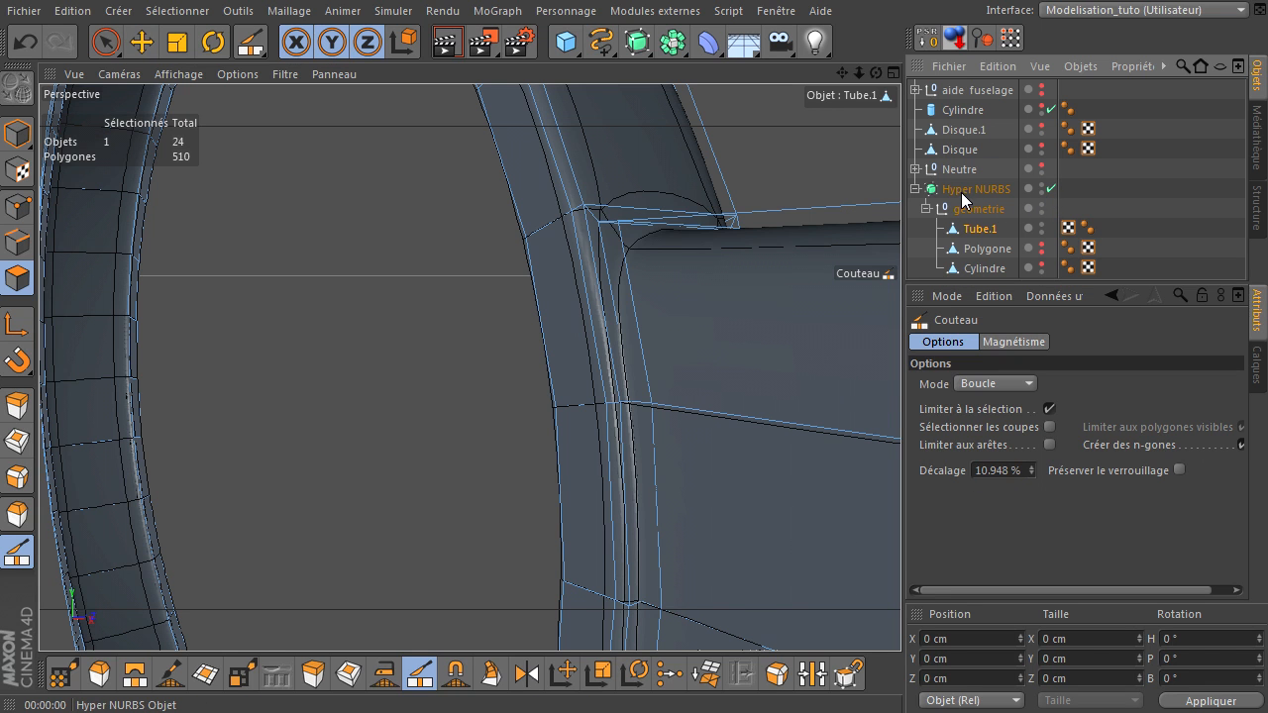
- Render the arm's junction with the inner ring from close and farther away, plus its junction with the outer ring
{"action": "left_click", "coordinate": [445, 39]}
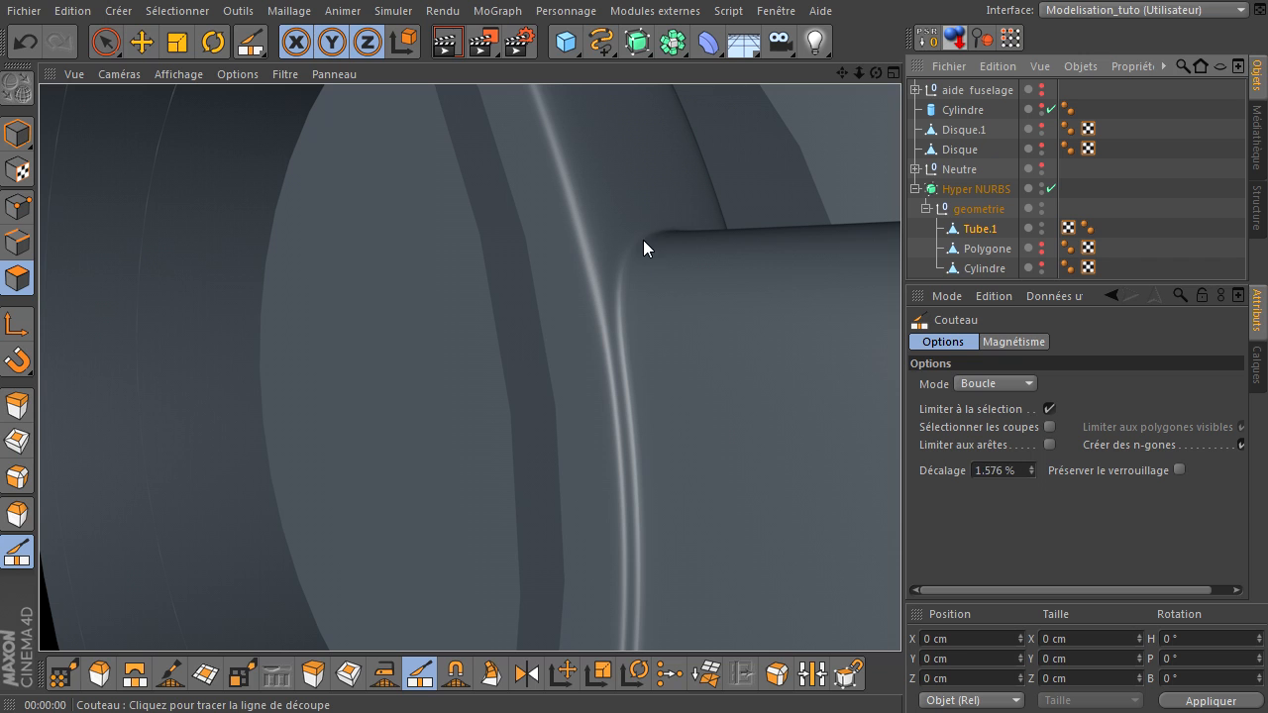
{"action": "scroll", "coordinate": [592, 487], "scroll_direction": "down", "scroll_amount": 3}
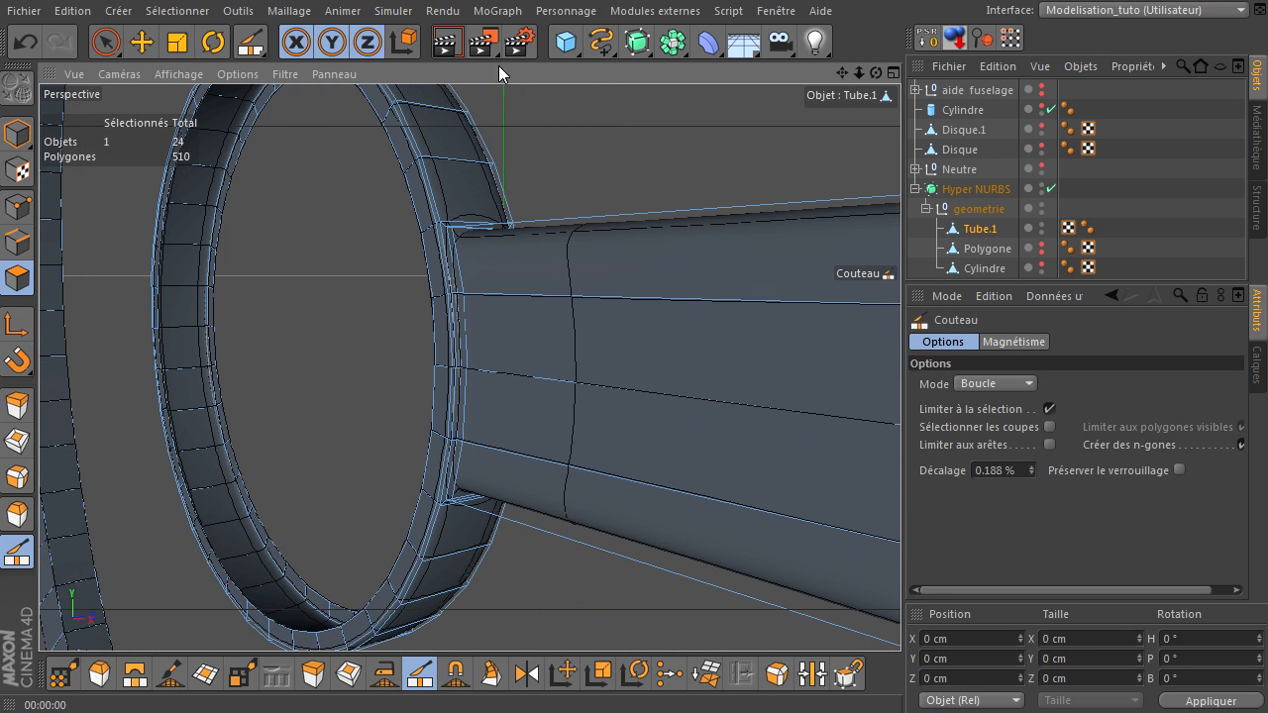
{"action": "left_click", "coordinate": [444, 39]}
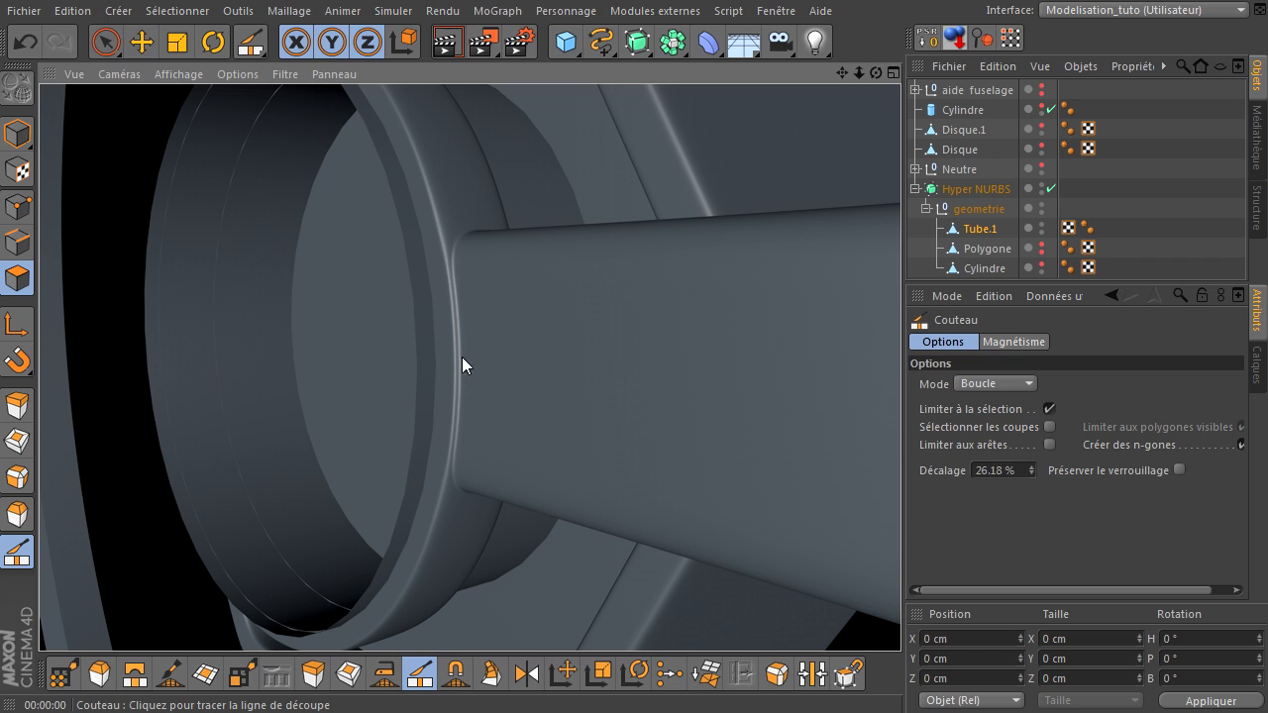
{"action": "mouse_move", "coordinate": [858, 74]}
{"action": "left_mouse_down"}
{"action": "mouse_move", "coordinate": [896, 491]}
{"action": "mouse_move", "coordinate": [855, 73]}
{"action": "left_mouse_up"}
{"action": "mouse_move", "coordinate": [900, 490]}
{"action": "left_mouse_down"}
{"action": "mouse_move", "coordinate": [842, 72]}
{"action": "mouse_move", "coordinate": [900, 490]}
{"action": "mouse_move", "coordinate": [876, 72]}
{"action": "mouse_move", "coordinate": [900, 490]}
{"action": "mouse_move", "coordinate": [842, 73]}
{"action": "mouse_move", "coordinate": [900, 490]}
{"action": "left_mouse_up"}
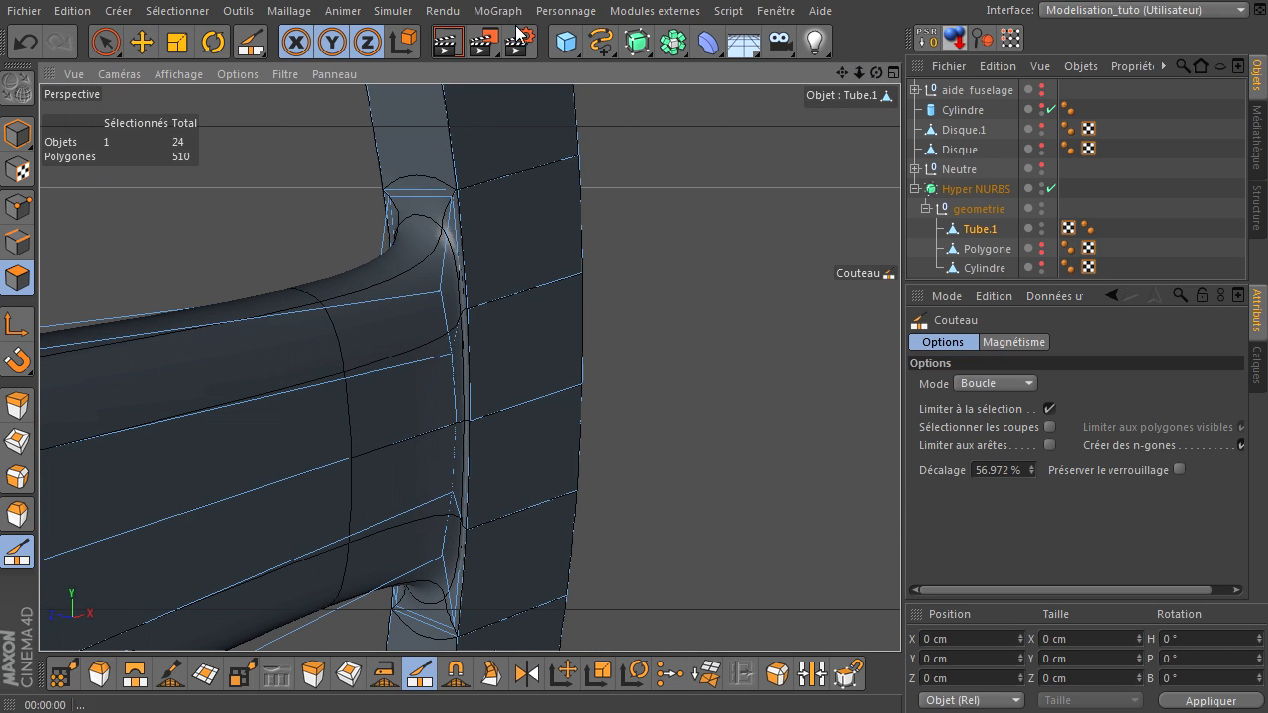
{"action": "left_click", "coordinate": [451, 44]}
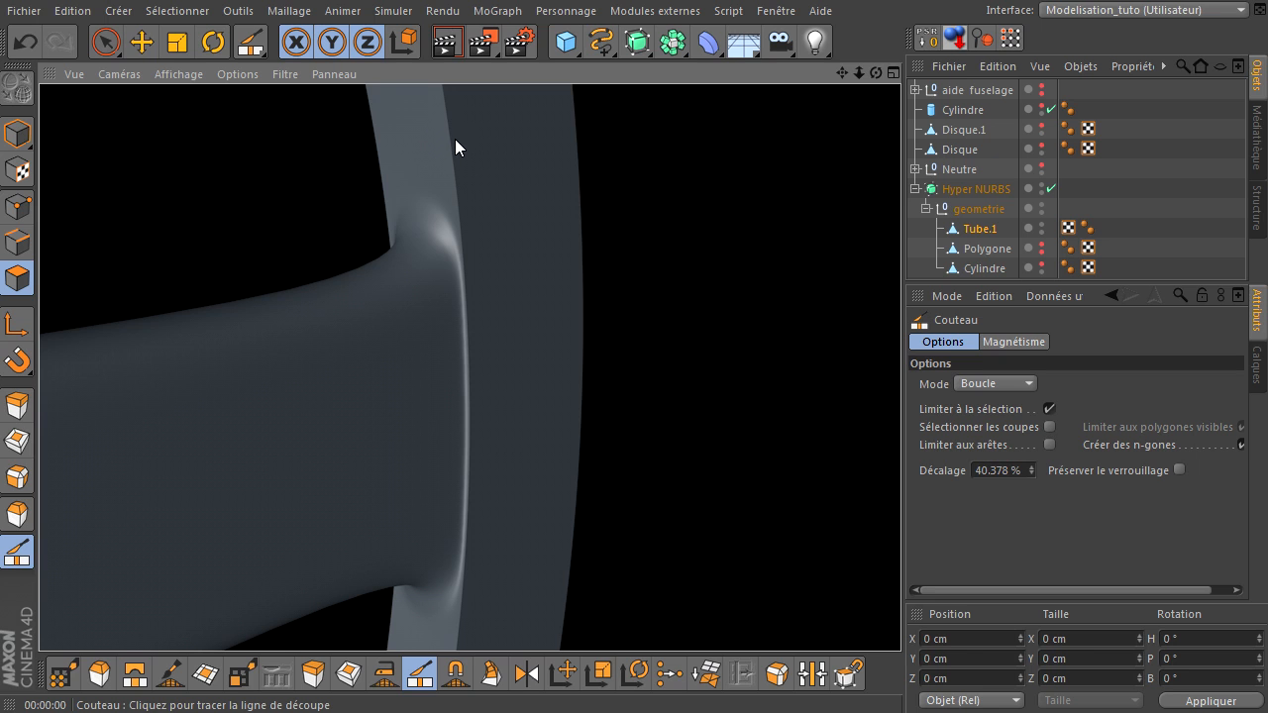
- Optimize all points of Tube.1 to merge the duplicates, and render the junction between the arm and the outer ring
{"action": "left_click", "coordinate": [106, 41]}
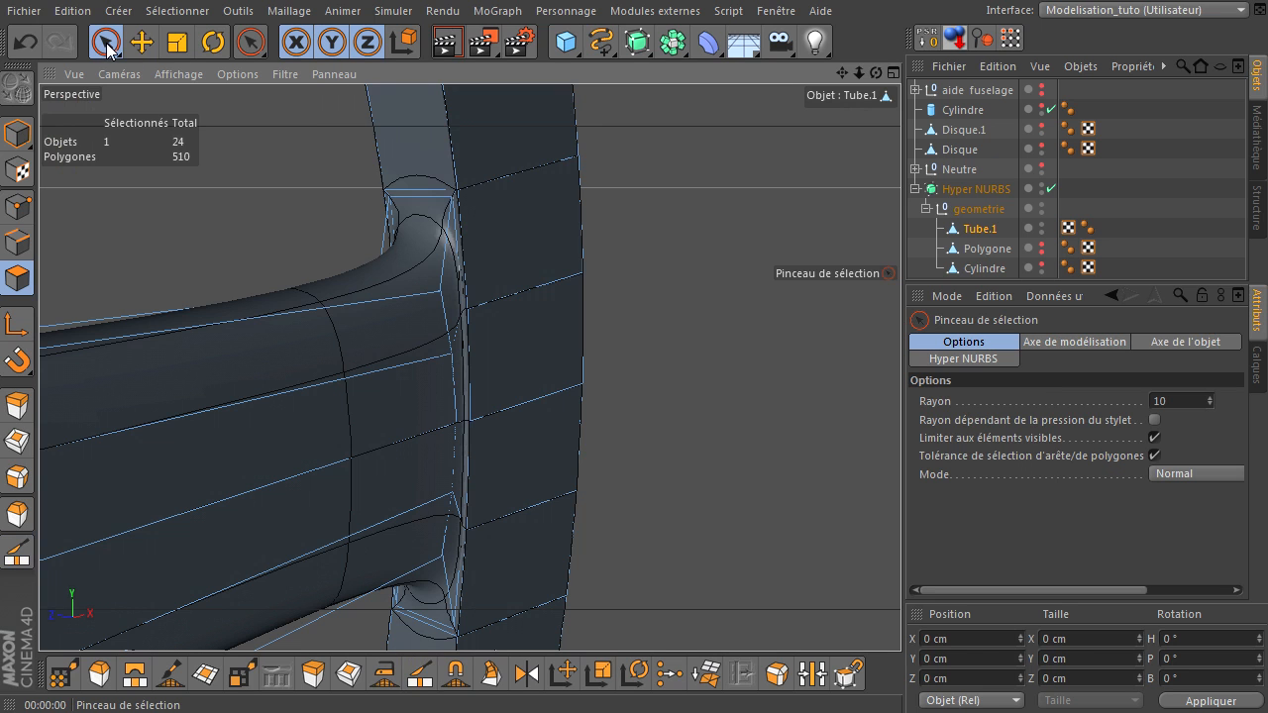
{"action": "left_click", "coordinate": [539, 239]}
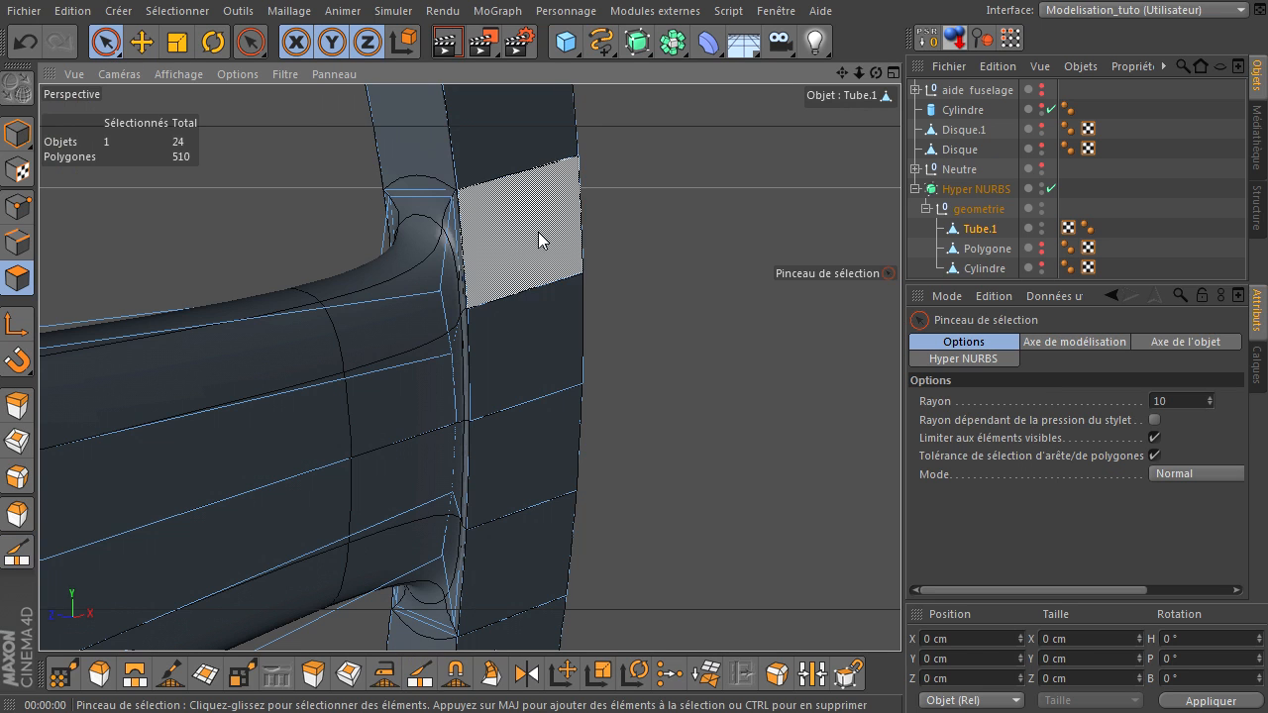
{"action": "left_click", "coordinate": [988, 227]}
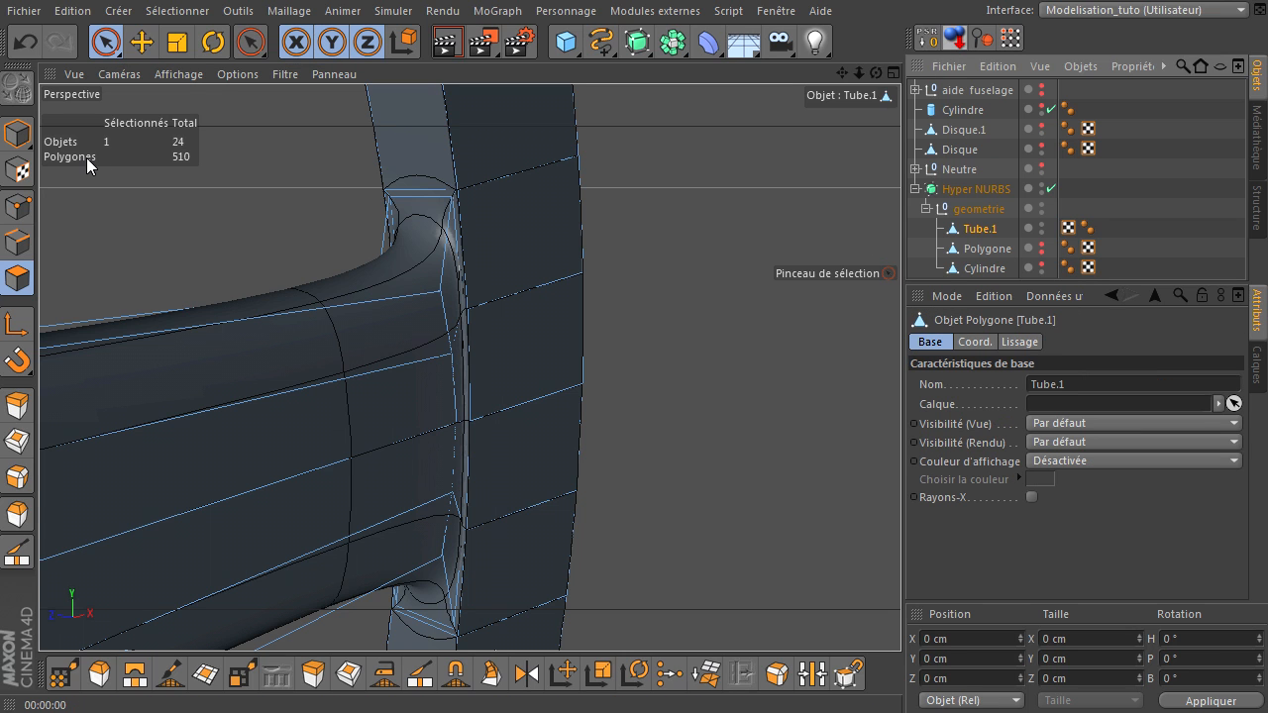
{"action": "left_click", "coordinate": [30, 211]}
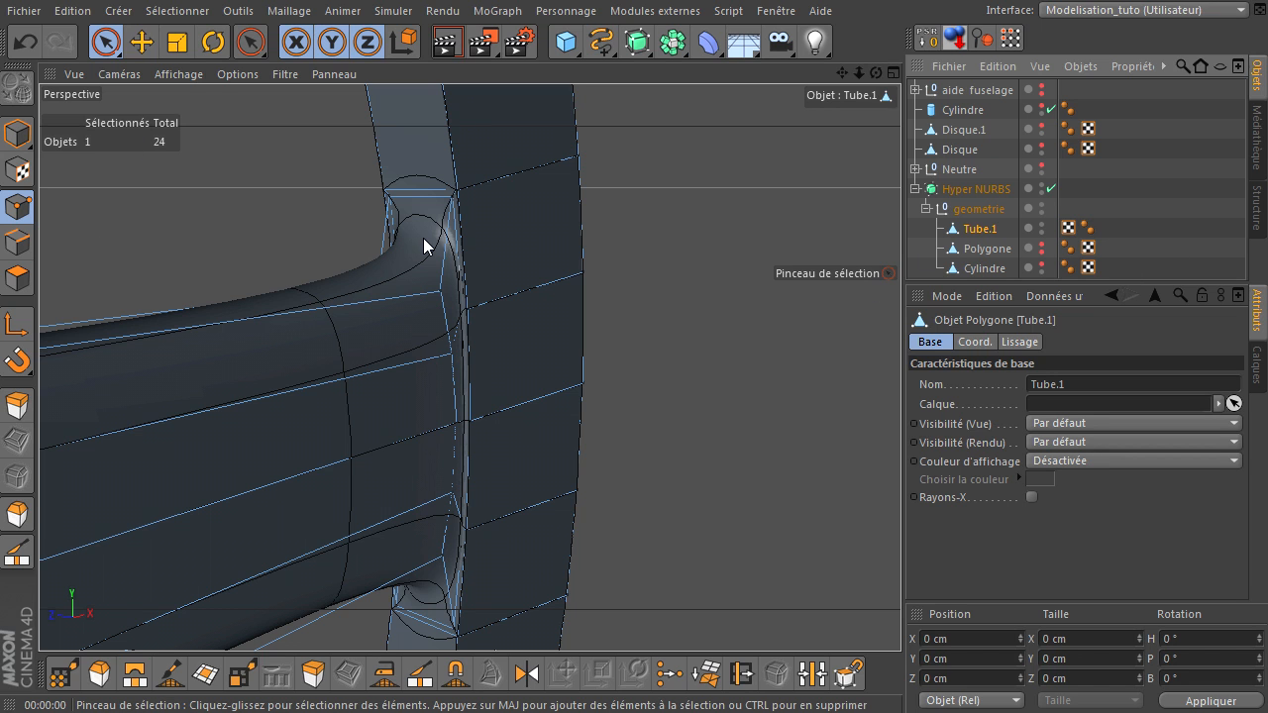
{"action": "key", "text": "ctrl+a"}
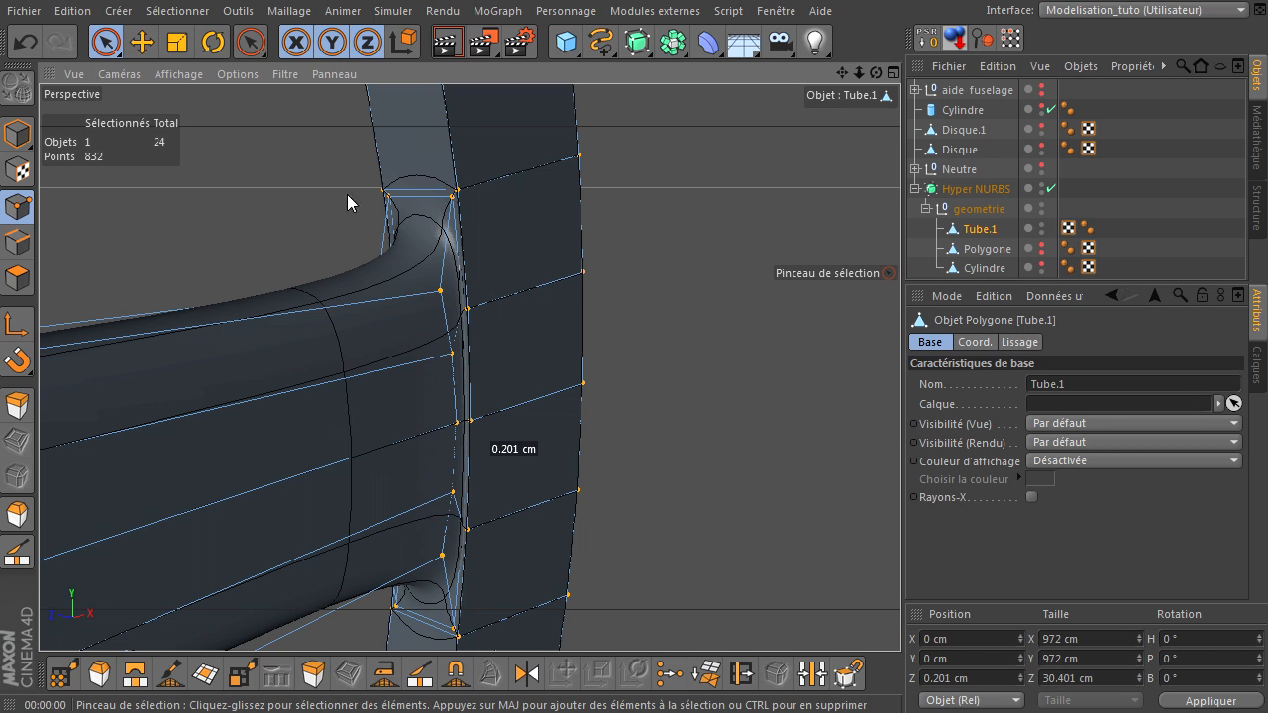
{"action": "right_click", "coordinate": [733, 143]}
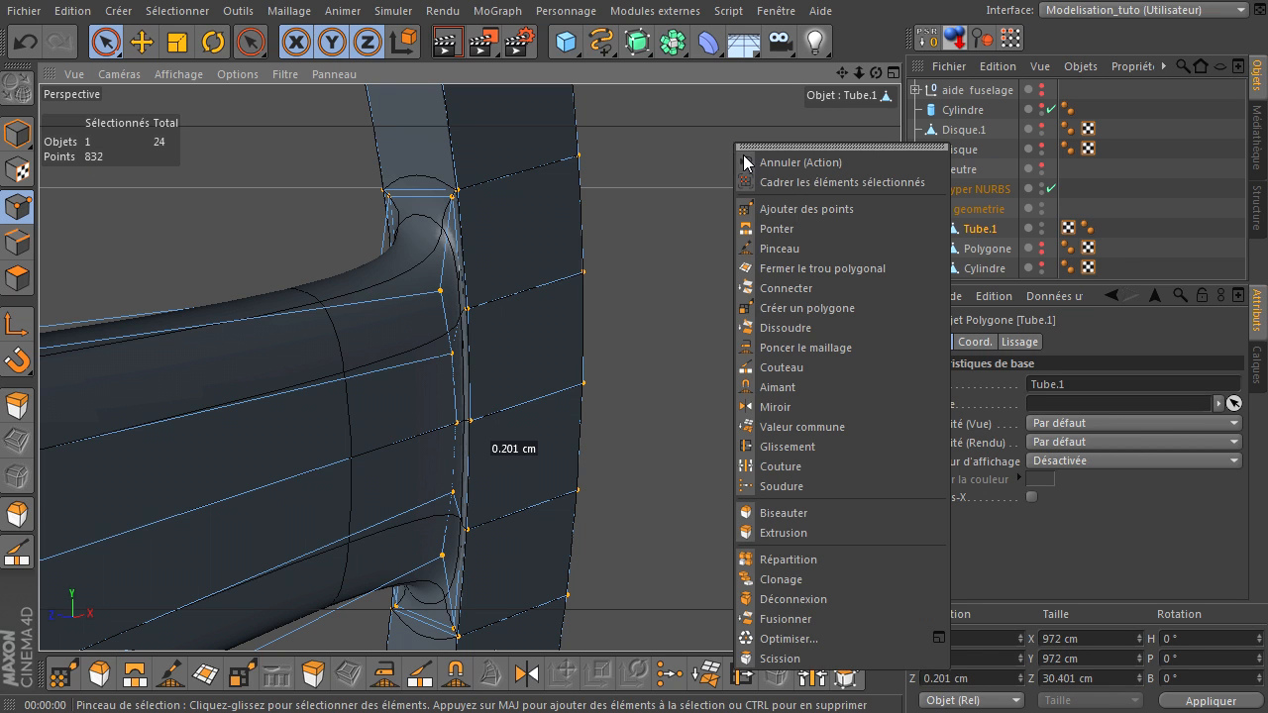
{"action": "left_click", "coordinate": [782, 639]}
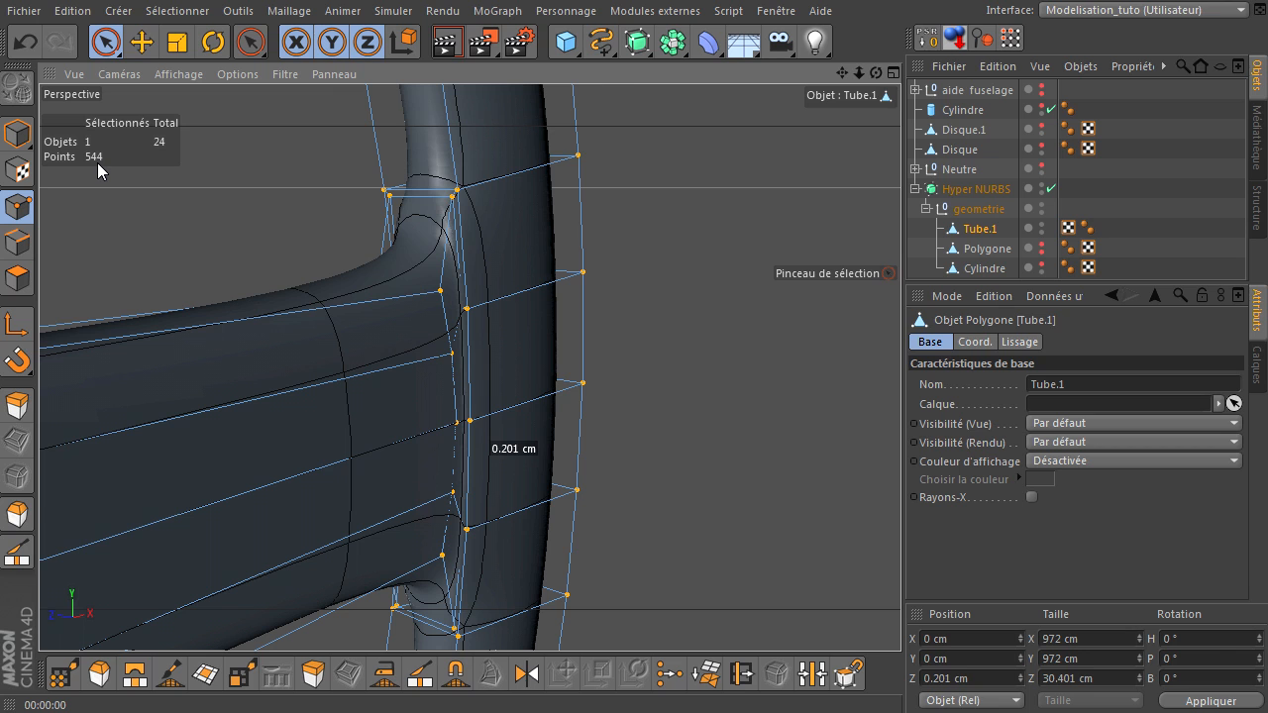
{"action": "left_click", "coordinate": [442, 47]}
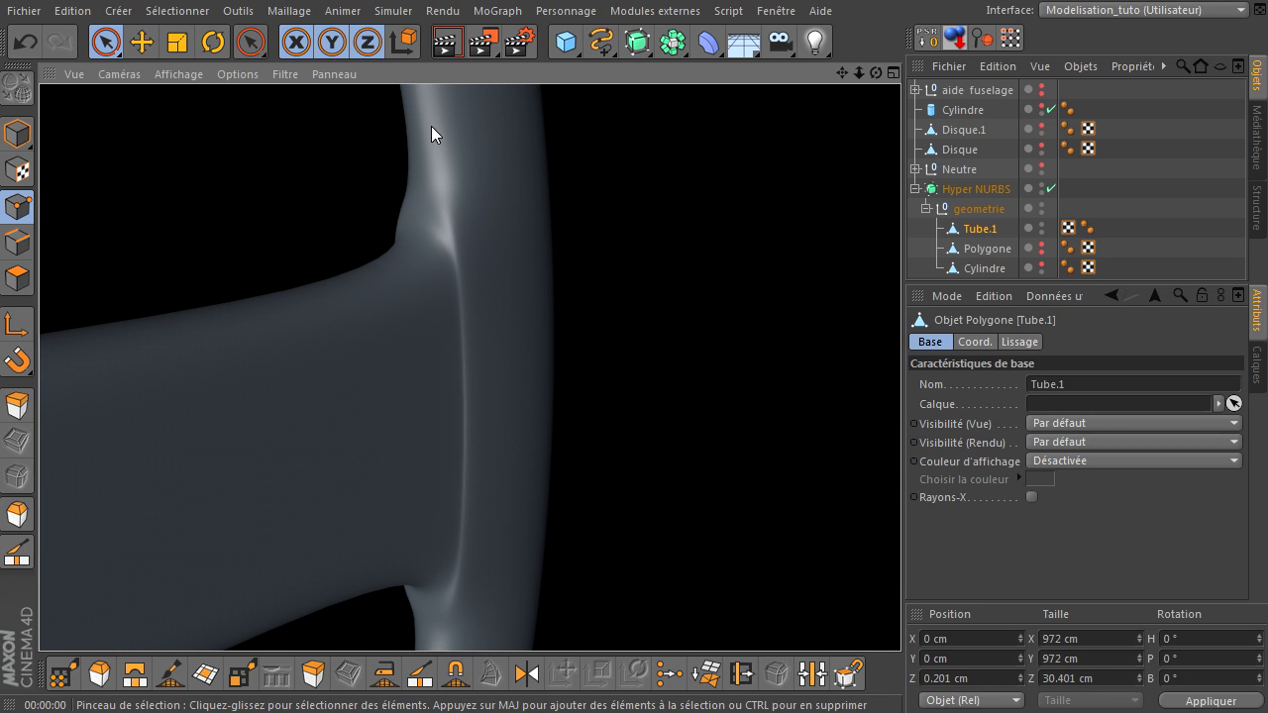
- Disable Hyper NURBS to expose the raw mesh where the Tube.1 arm meets the outer ring
{"action": "left_click_drag", "start_coordinate": [598, 334], "coordinate": [604, 347], "text": "alt"}
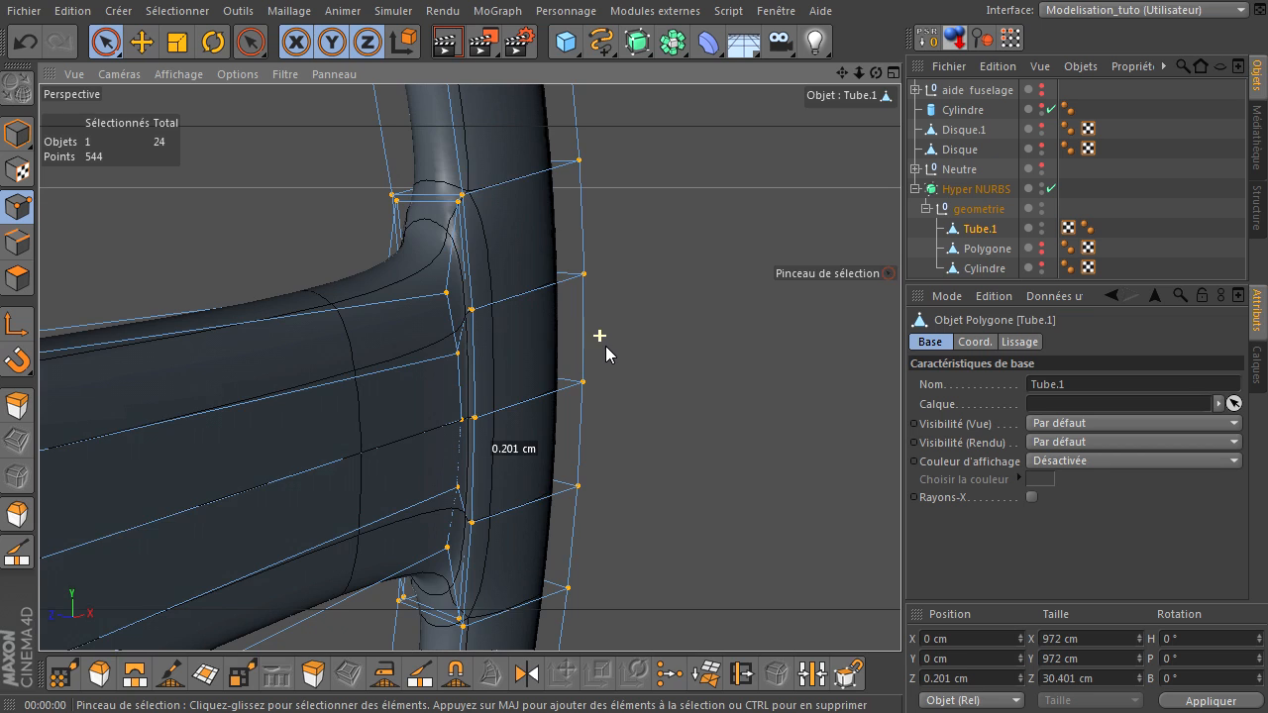
{"action": "left_click_drag", "start_coordinate": [841, 73], "coordinate": [959, 30]}
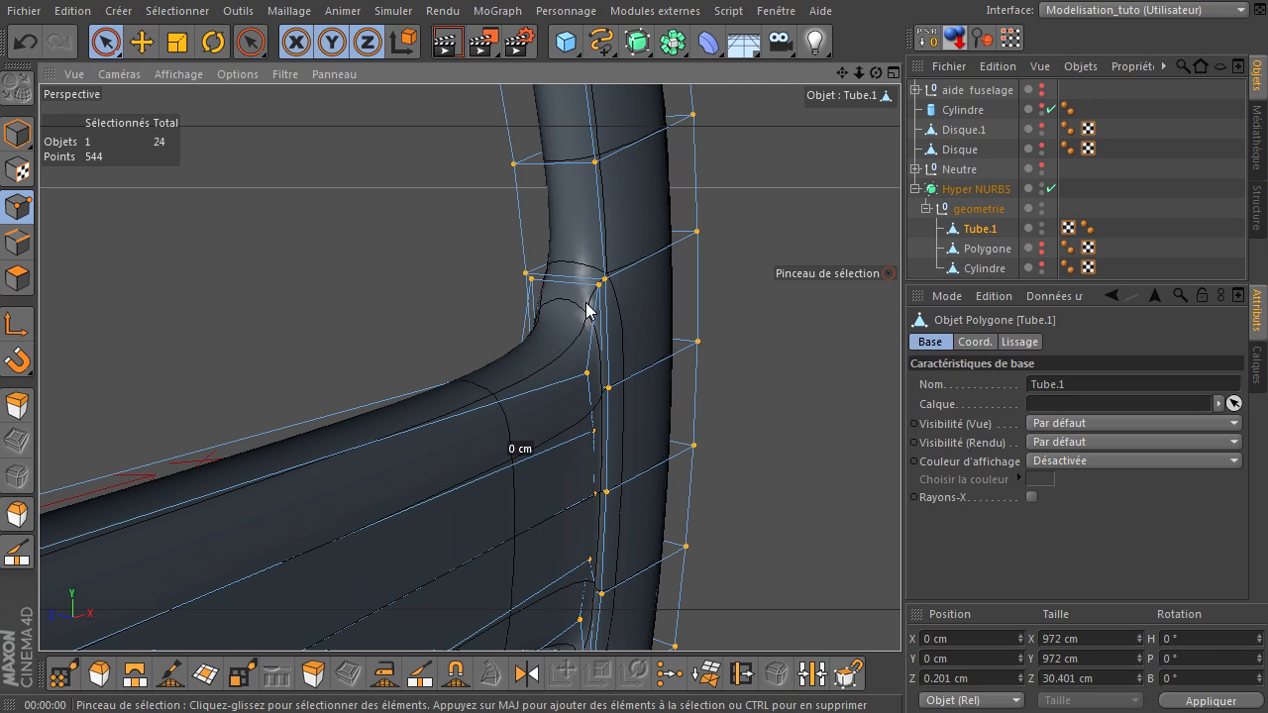
{"action": "scroll", "coordinate": [589, 307], "scroll_direction": "up", "scroll_amount": 2}
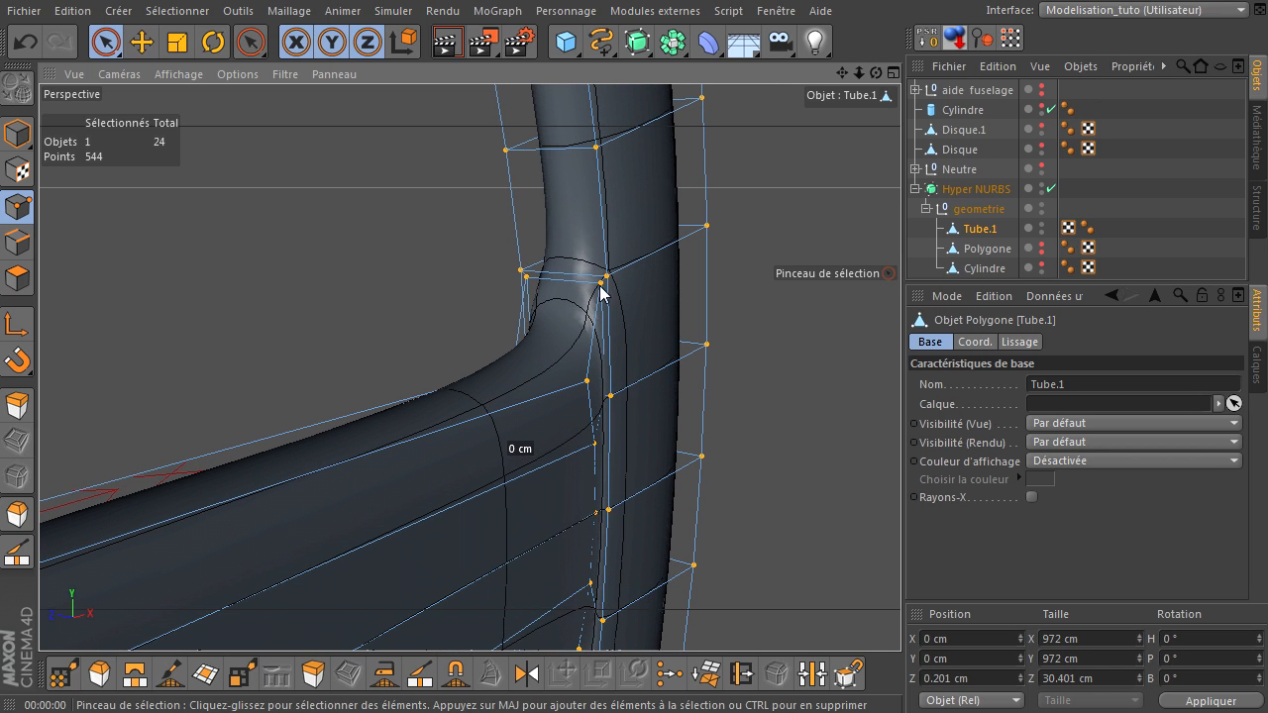
{"action": "mouse_move", "coordinate": [876, 73]}
{"action": "left_mouse_down"}
{"action": "mouse_move", "coordinate": [901, 491]}
{"action": "mouse_move", "coordinate": [643, 491]}
{"action": "left_mouse_up"}
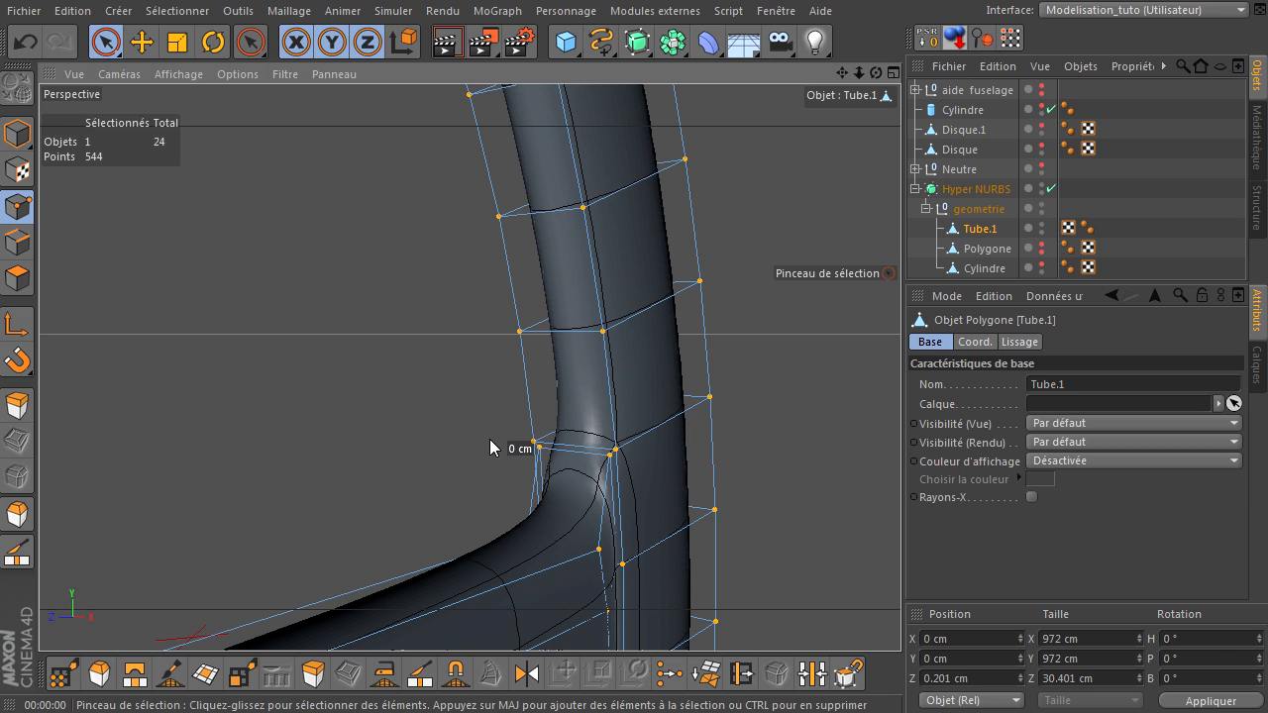
{"action": "left_click_drag", "start_coordinate": [489, 439], "coordinate": [523, 371], "text": "alt"}
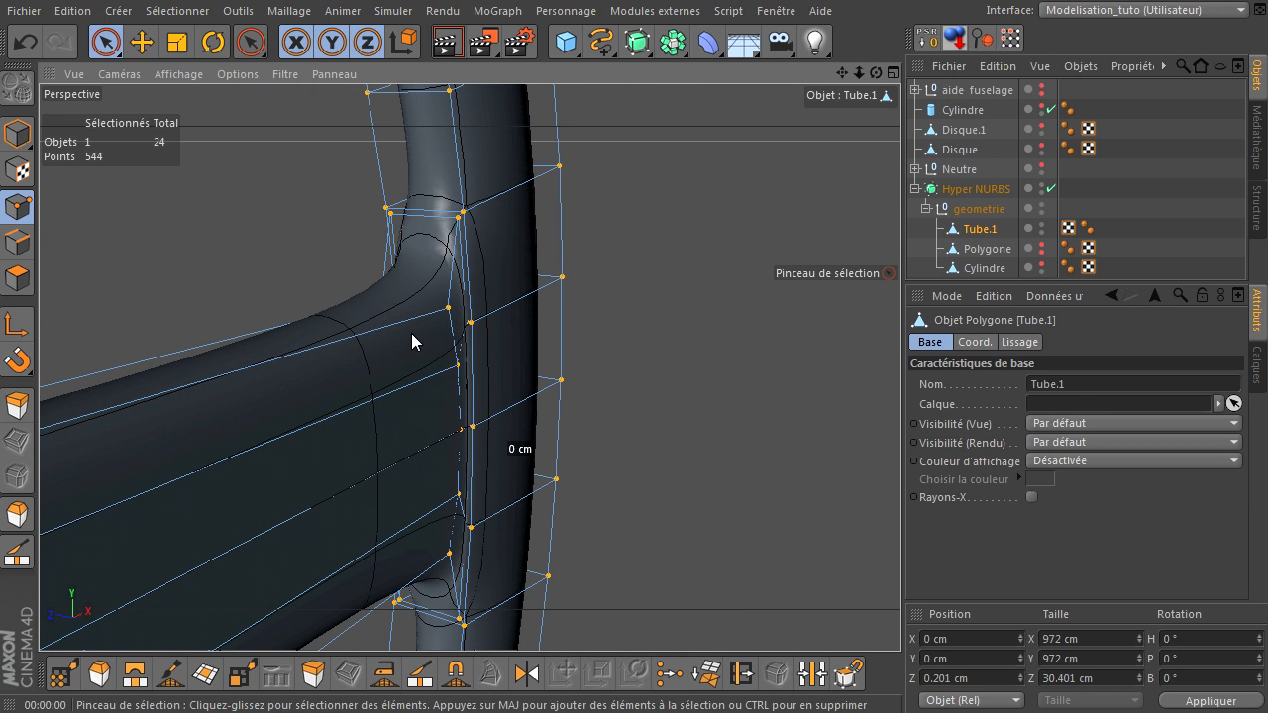
{"action": "left_click", "coordinate": [1050, 188]}
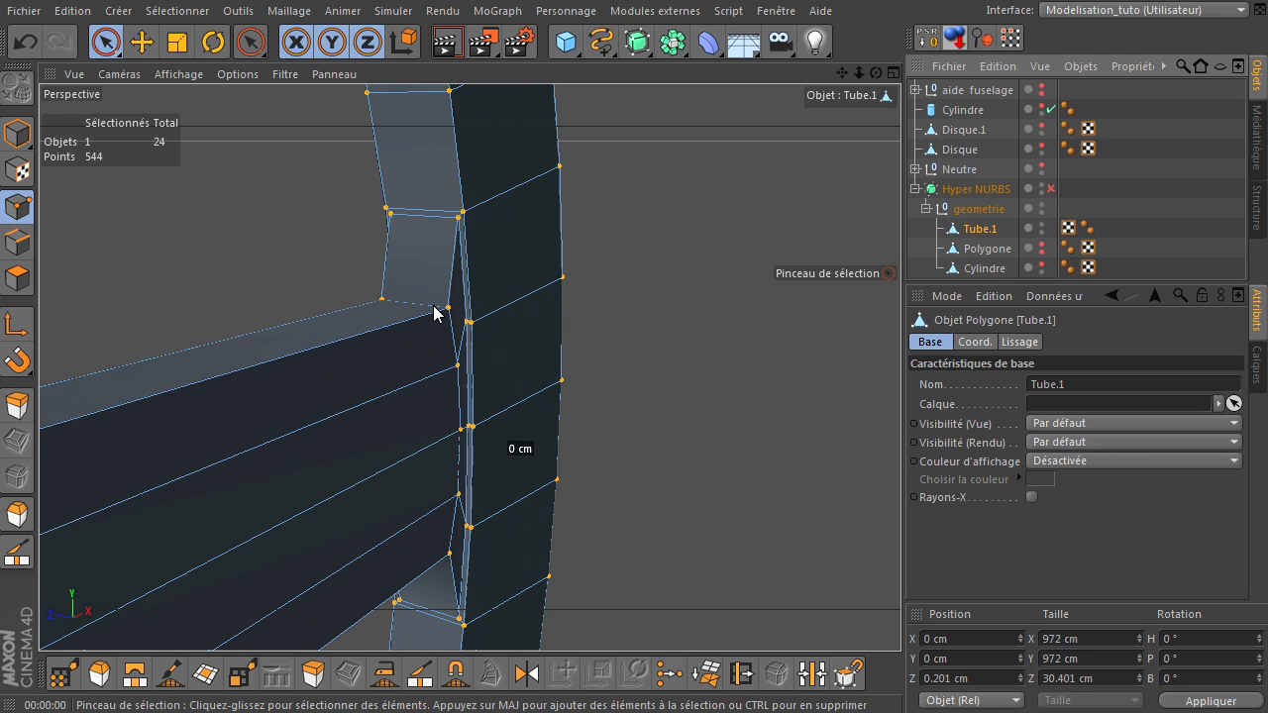
- Ring-select the radial edges across one flat face of the outer ring and connect them into a central loop
{"action": "left_click", "coordinate": [420, 673]}
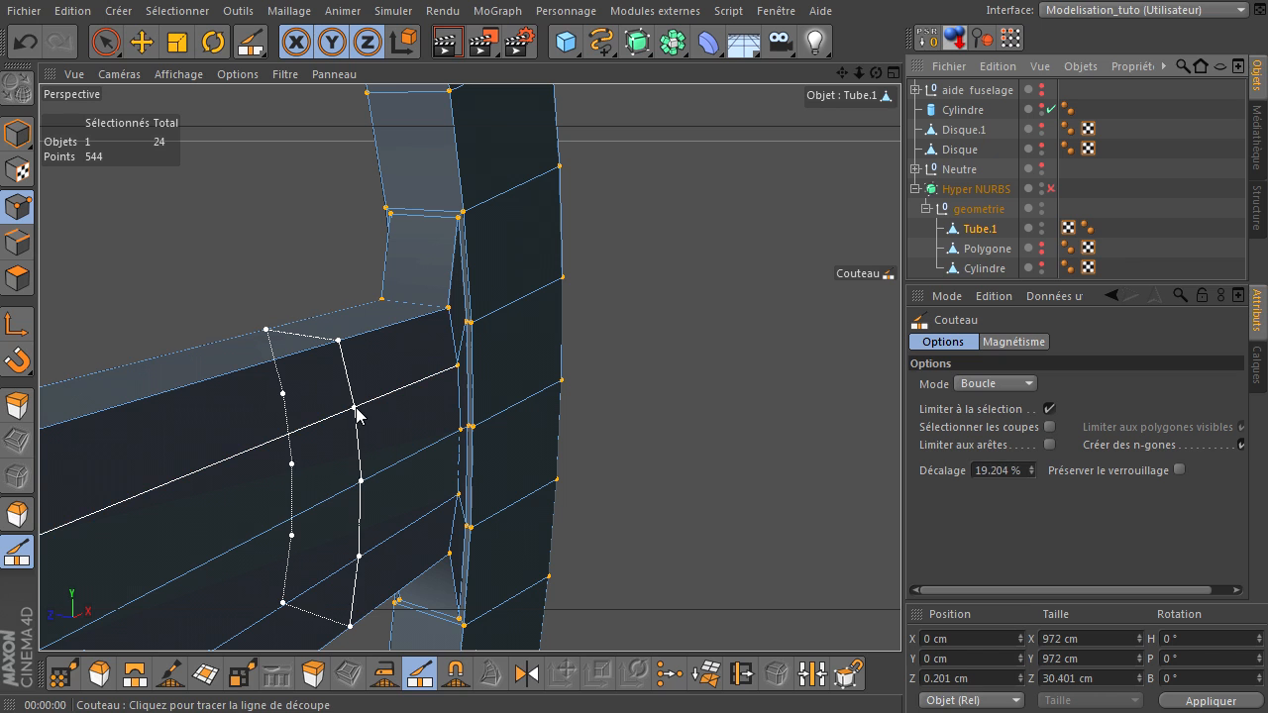
{"action": "key", "text": "u"}
{"action": "key", "text": "b"}
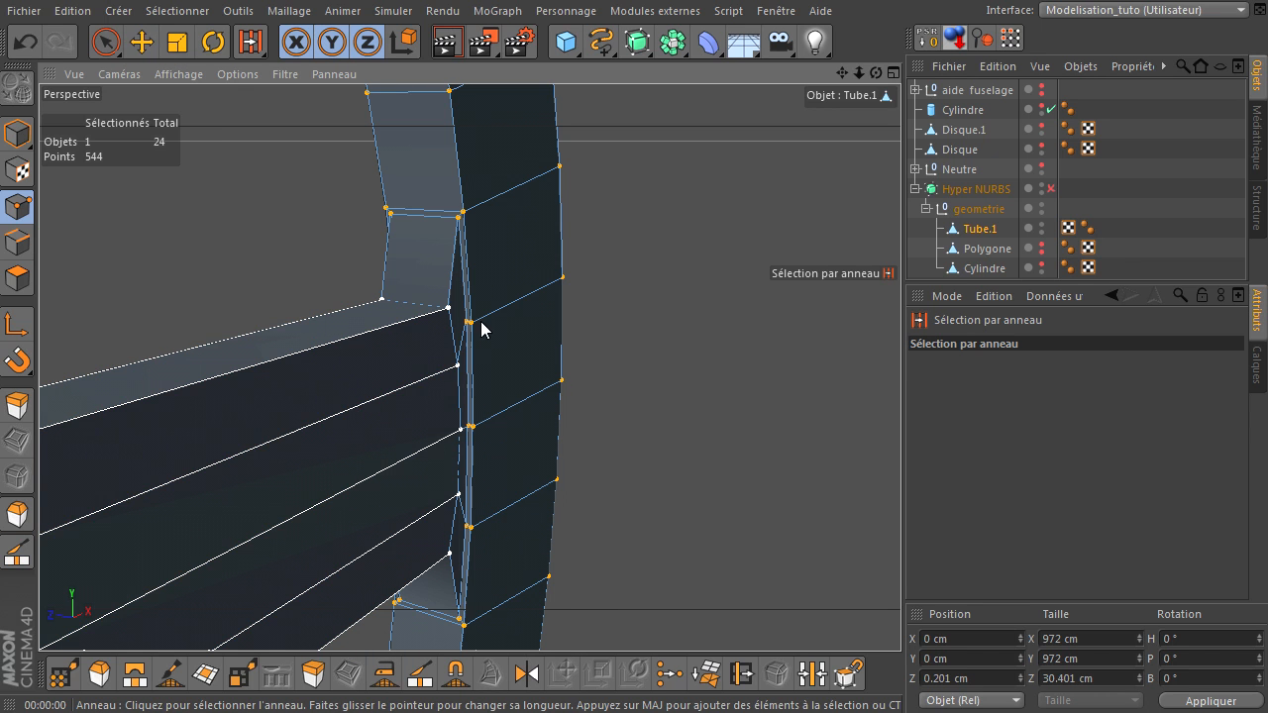
{"action": "left_click", "coordinate": [436, 287]}
{"action": "key", "text": "Return"}
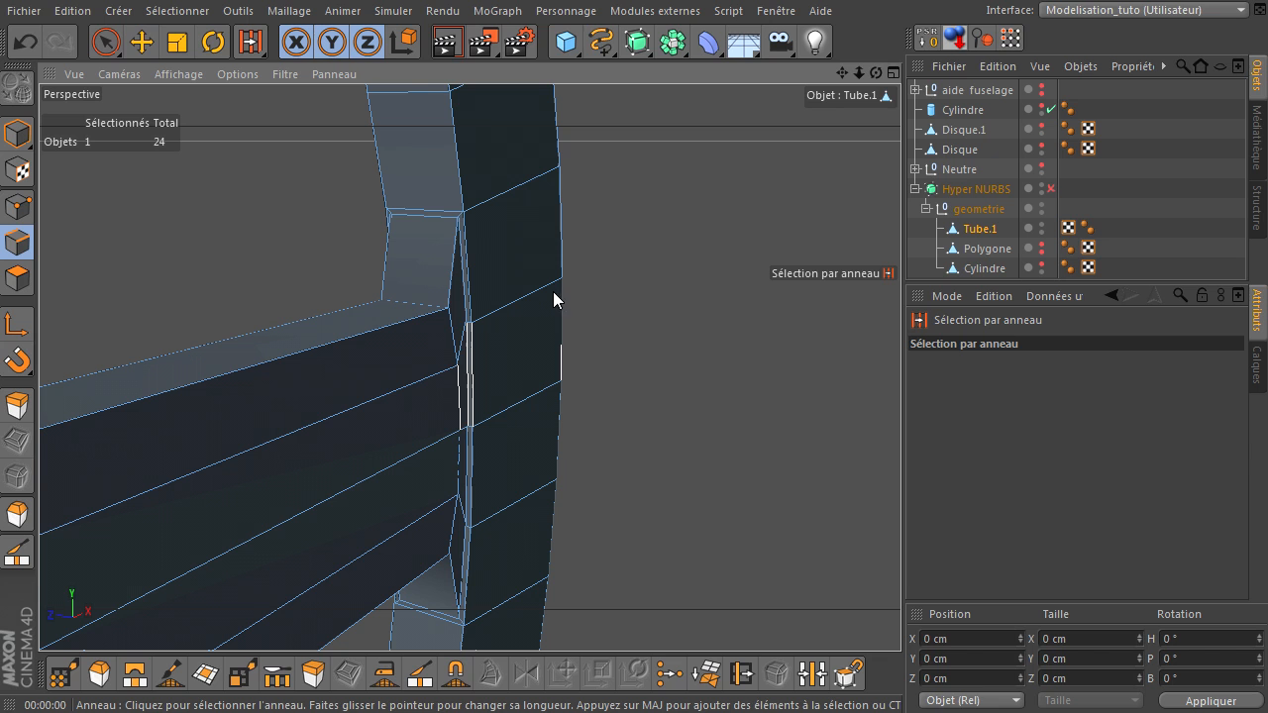
{"action": "left_click", "coordinate": [525, 297]}
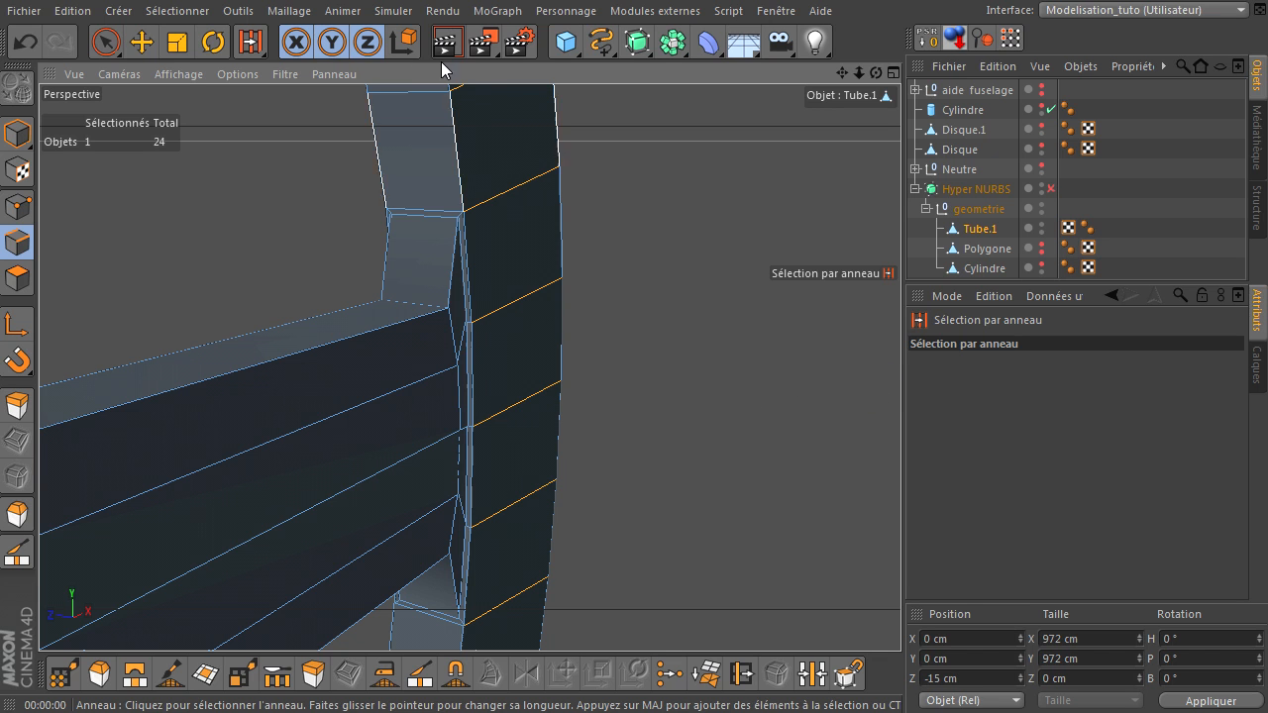
{"action": "left_click", "coordinate": [289, 11]}
{"action": "mouse_move", "coordinate": [298, 60]}
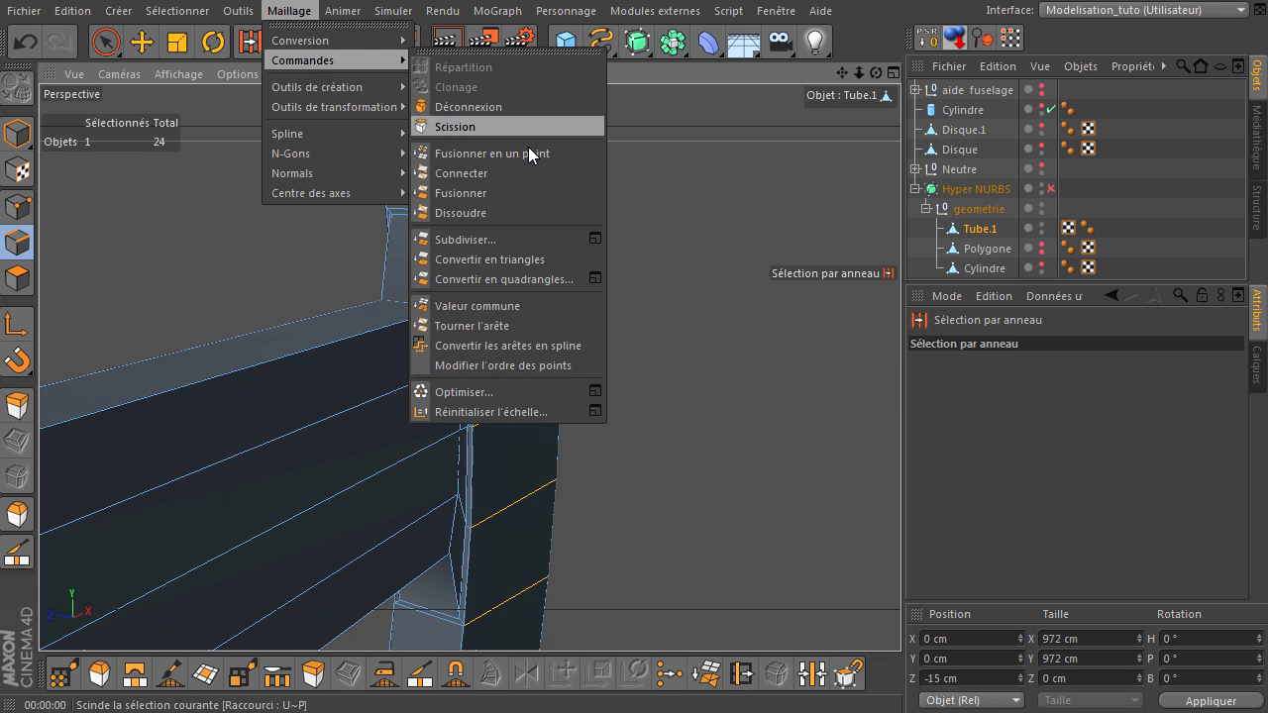
{"action": "left_click", "coordinate": [525, 172]}
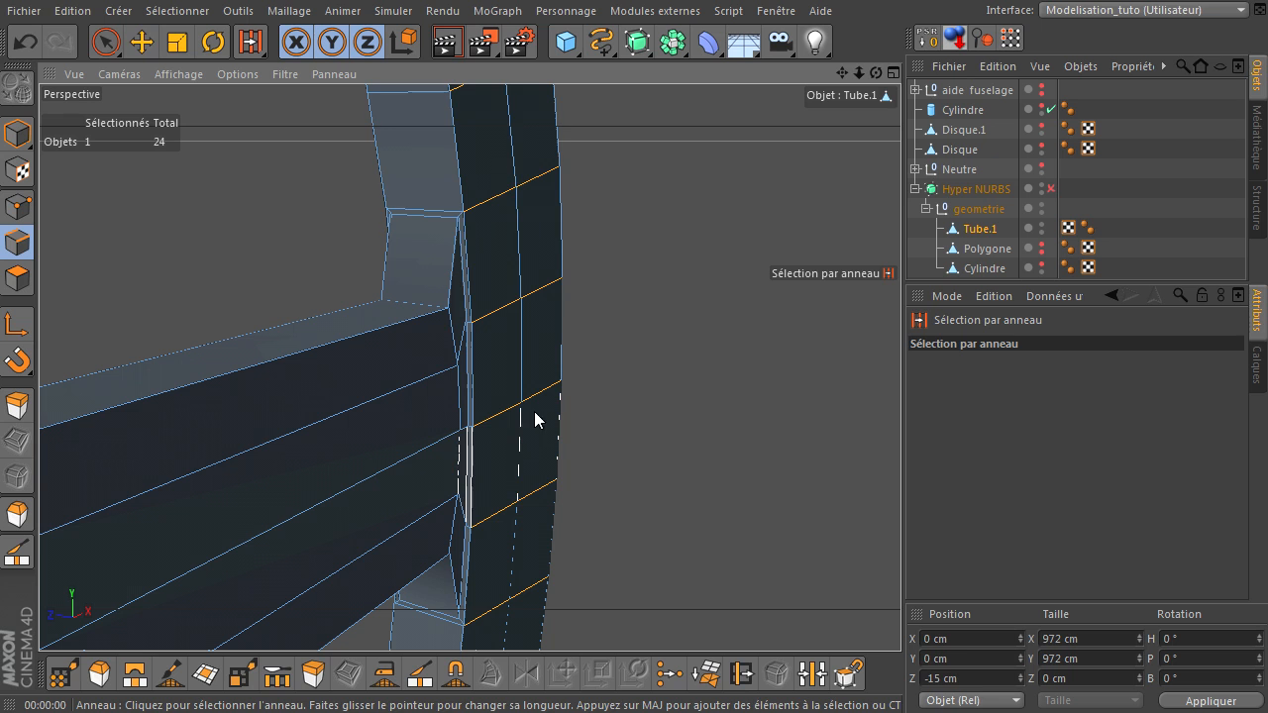
- Ring-select the radial edges across the outer ring's opposite flat face and connect them the same way
{"action": "left_click_drag", "start_coordinate": [873, 78], "coordinate": [910, 491]}
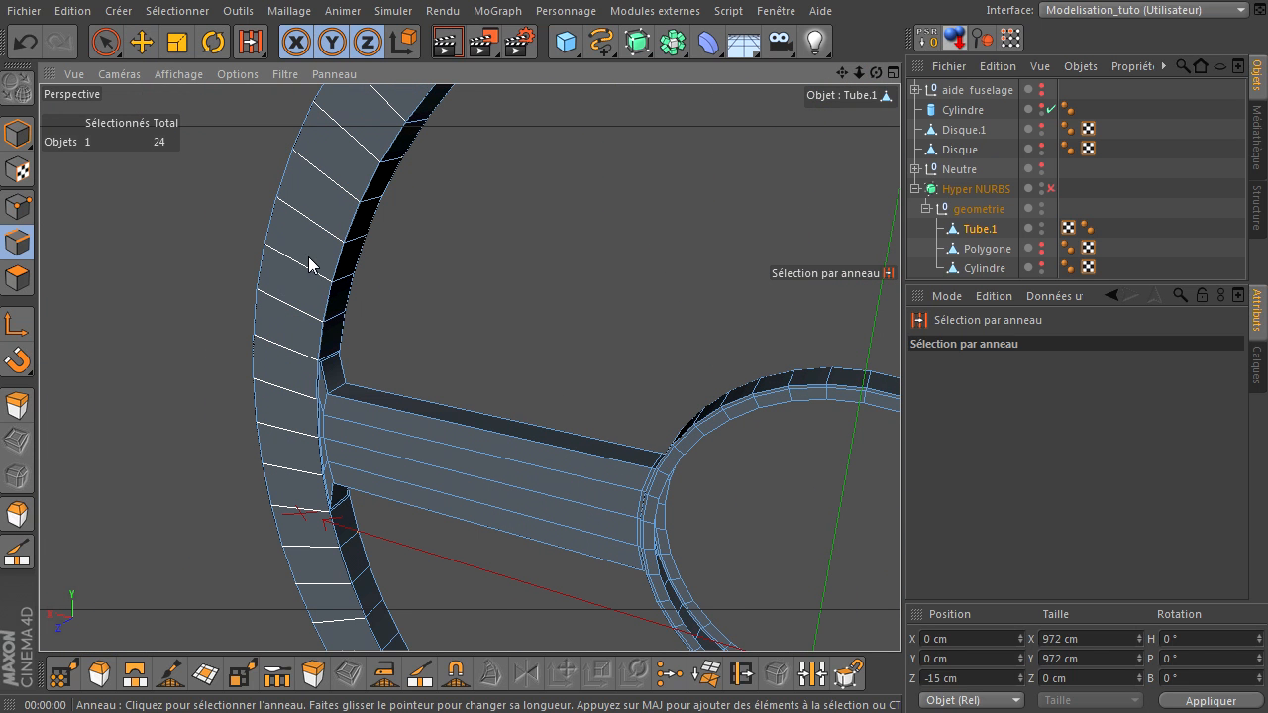
{"action": "left_click", "coordinate": [302, 259]}
{"action": "left_click", "coordinate": [289, 11]}
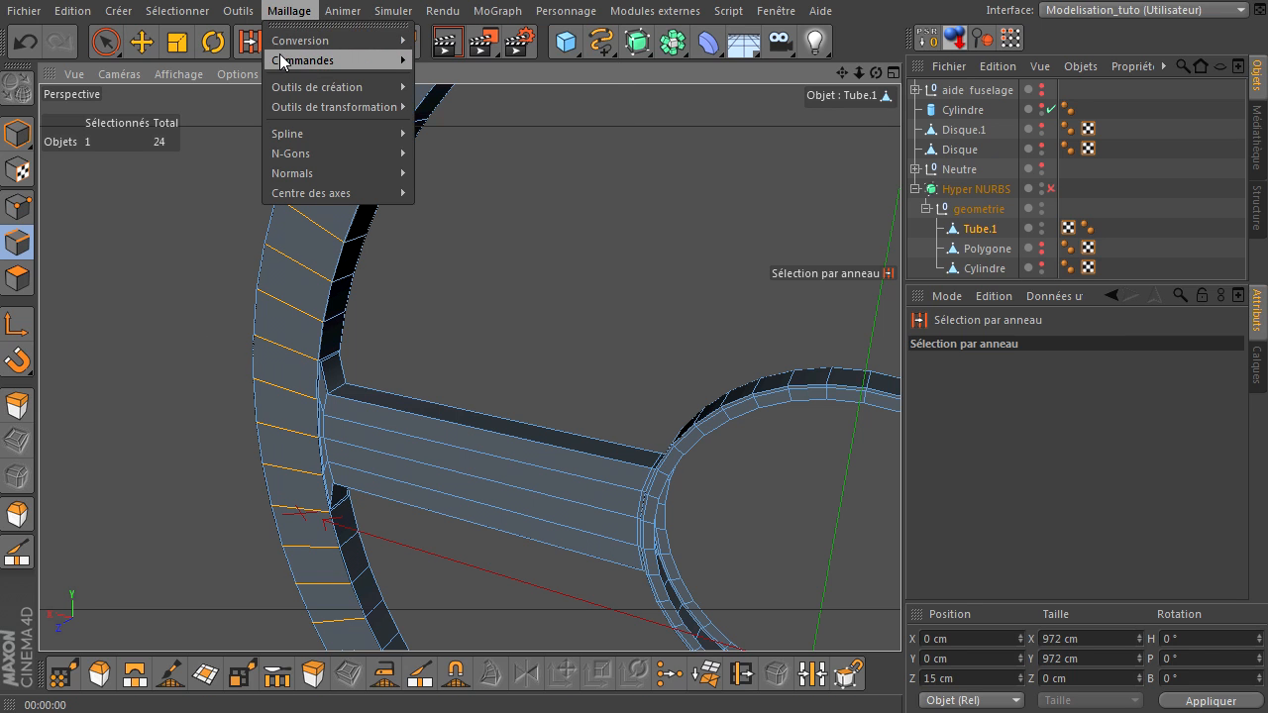
{"action": "mouse_move", "coordinate": [337, 61]}
{"action": "left_click", "coordinate": [482, 177]}
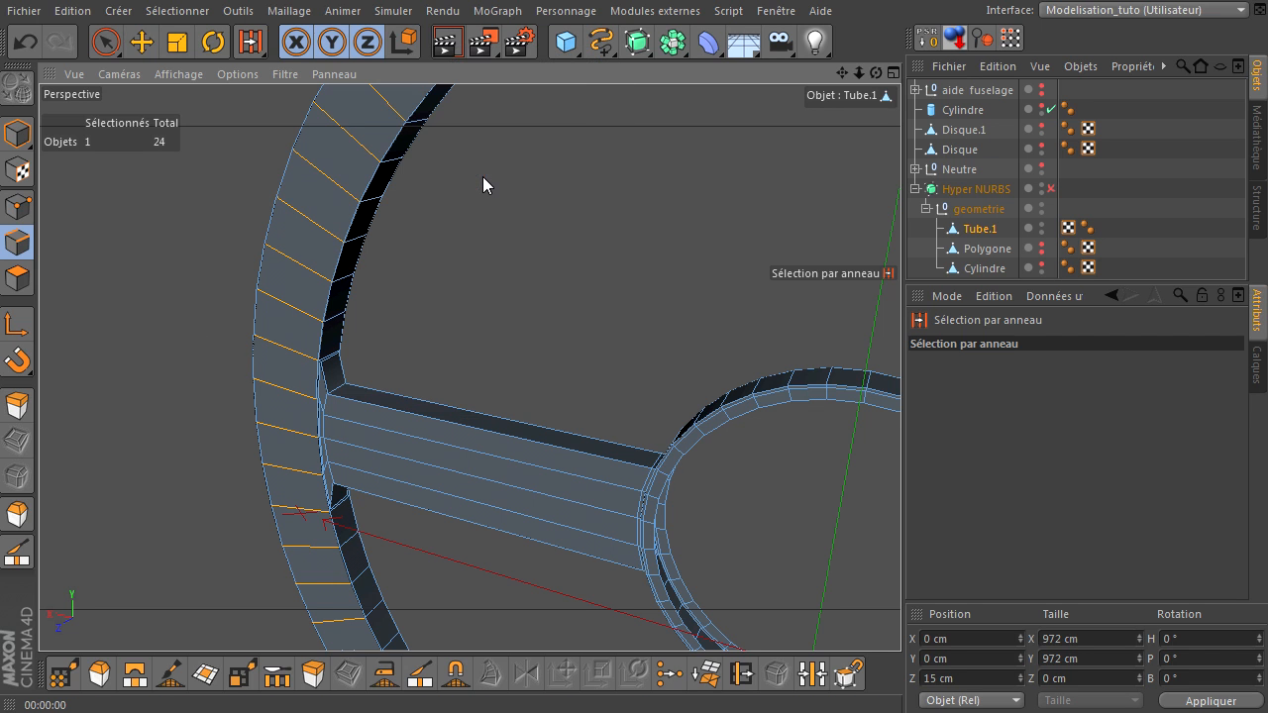
- Loop-select the central edge loops on both flat faces of the outer ring
{"action": "left_click", "coordinate": [106, 42]}
{"action": "key", "text": "u"}
{"action": "key", "text": "l"}
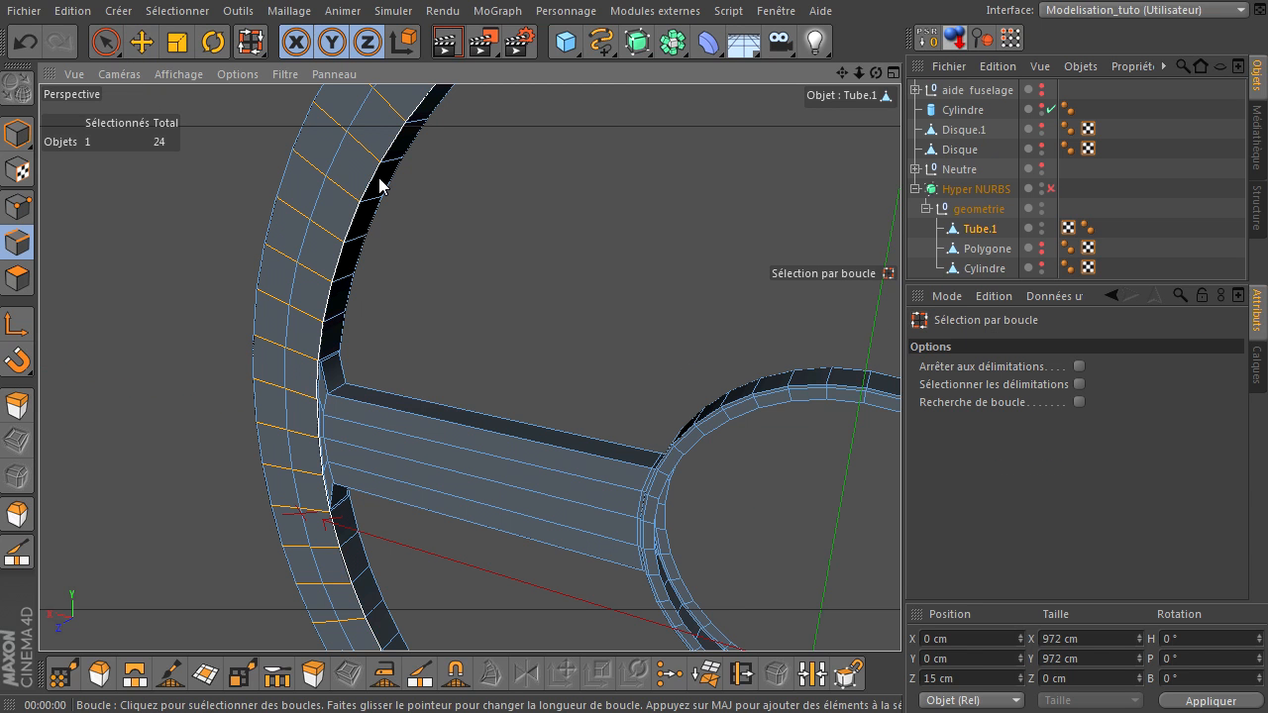
{"action": "left_click", "coordinate": [313, 201]}
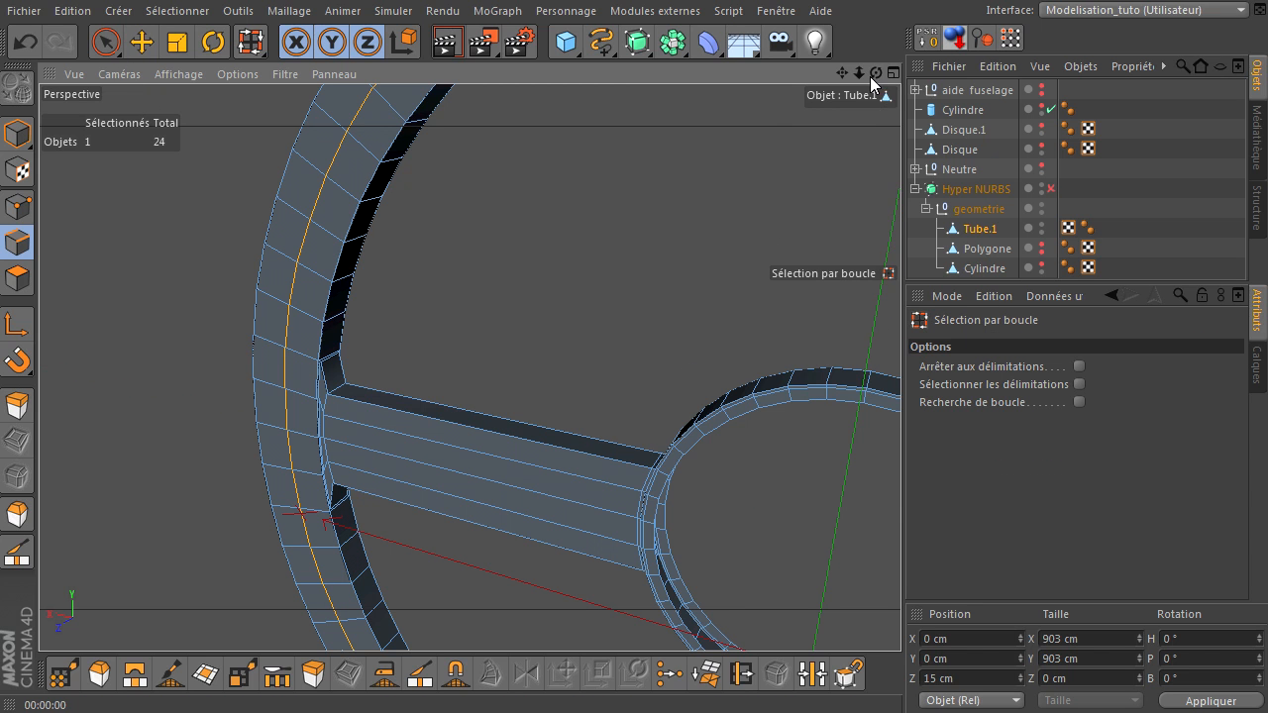
{"action": "left_click_drag", "start_coordinate": [873, 73], "coordinate": [900, 491]}
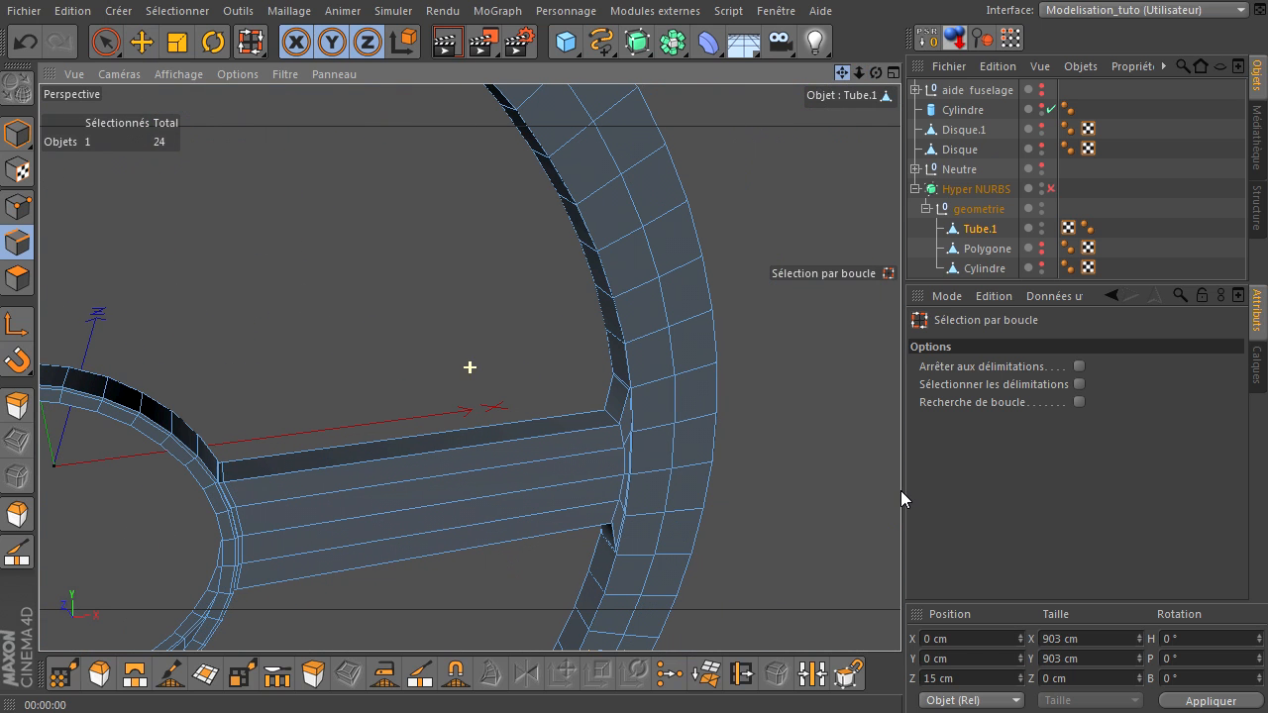
{"action": "left_click", "coordinate": [650, 257]}
{"action": "left_click_drag", "start_coordinate": [875, 72], "coordinate": [900, 490]}
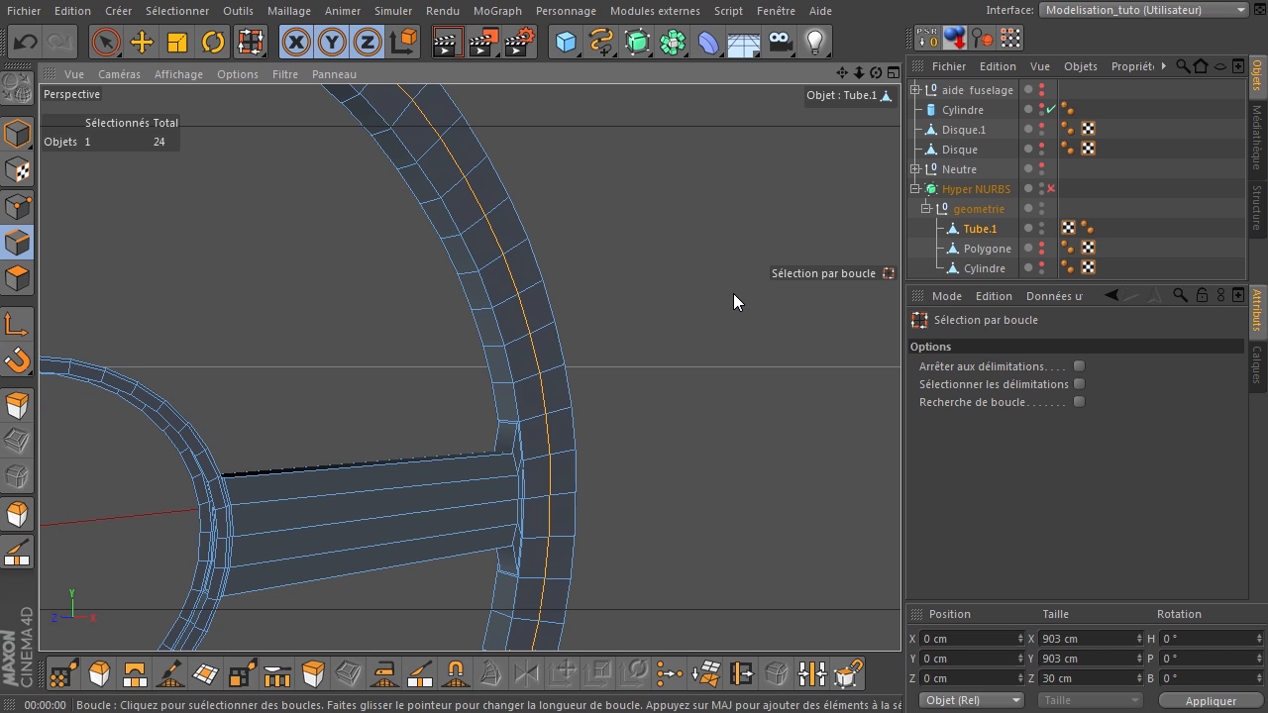
- Bevel the two selected central loops with an inner offset of 20 cm
{"action": "key", "text": "m"}
{"action": "key", "text": "s"}
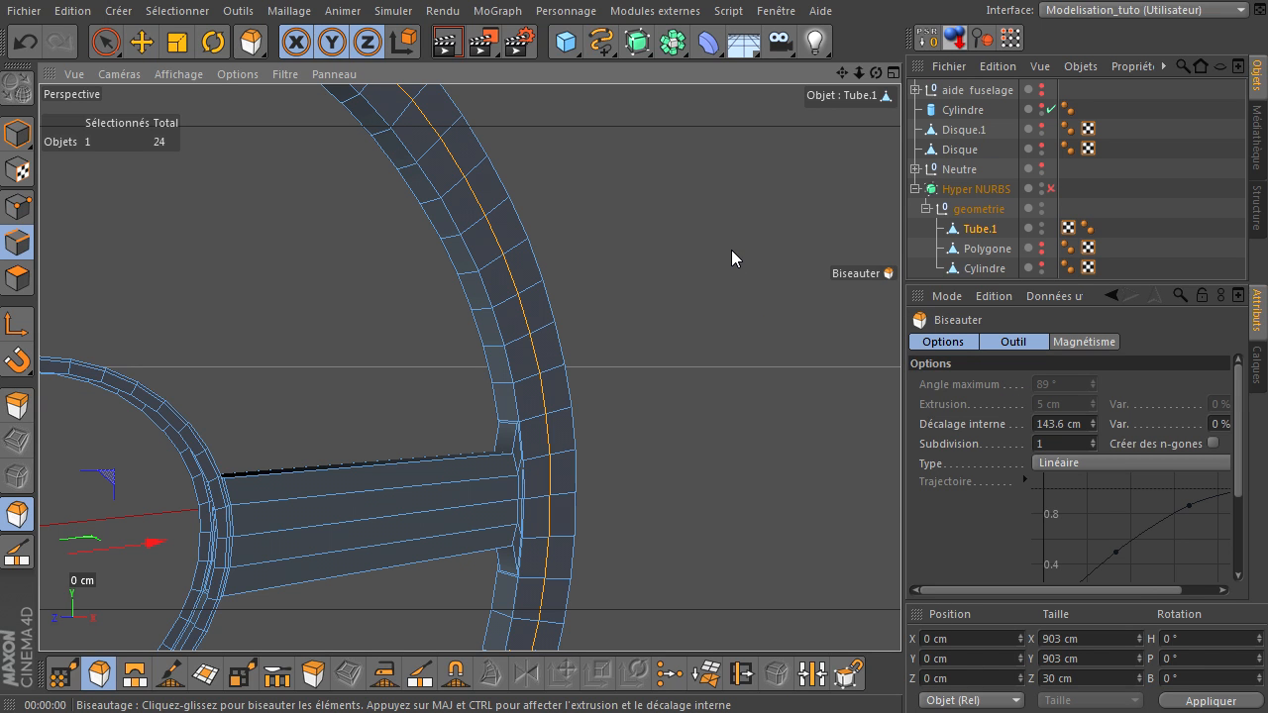
{"action": "left_click_drag", "start_coordinate": [730, 255], "coordinate": [901, 491]}
{"action": "left_click", "coordinate": [1072, 425]}
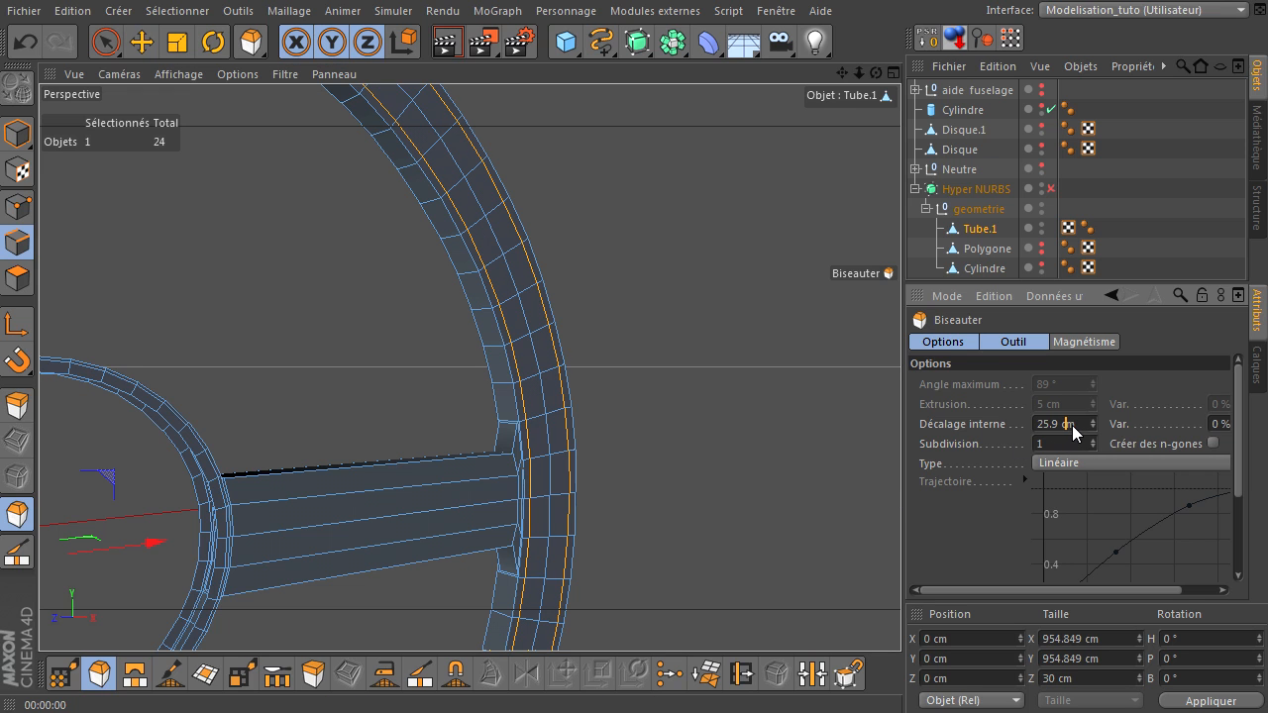
{"action": "type", "text": "20"}
{"action": "key", "text": "Return"}
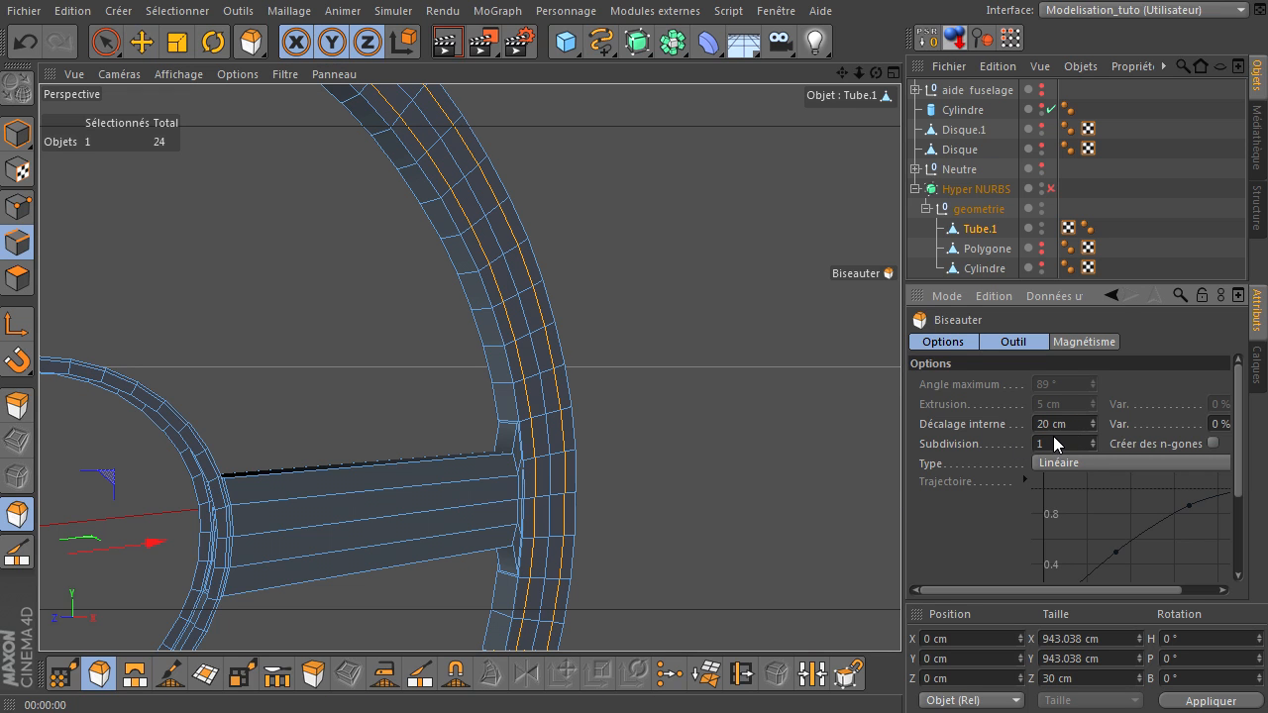
- Set the bevel's subdivision to 0 and render the outer ring with Hyper NURBS enabled
{"action": "left_click", "coordinate": [1094, 447]}
{"action": "left_click", "coordinate": [1048, 189]}
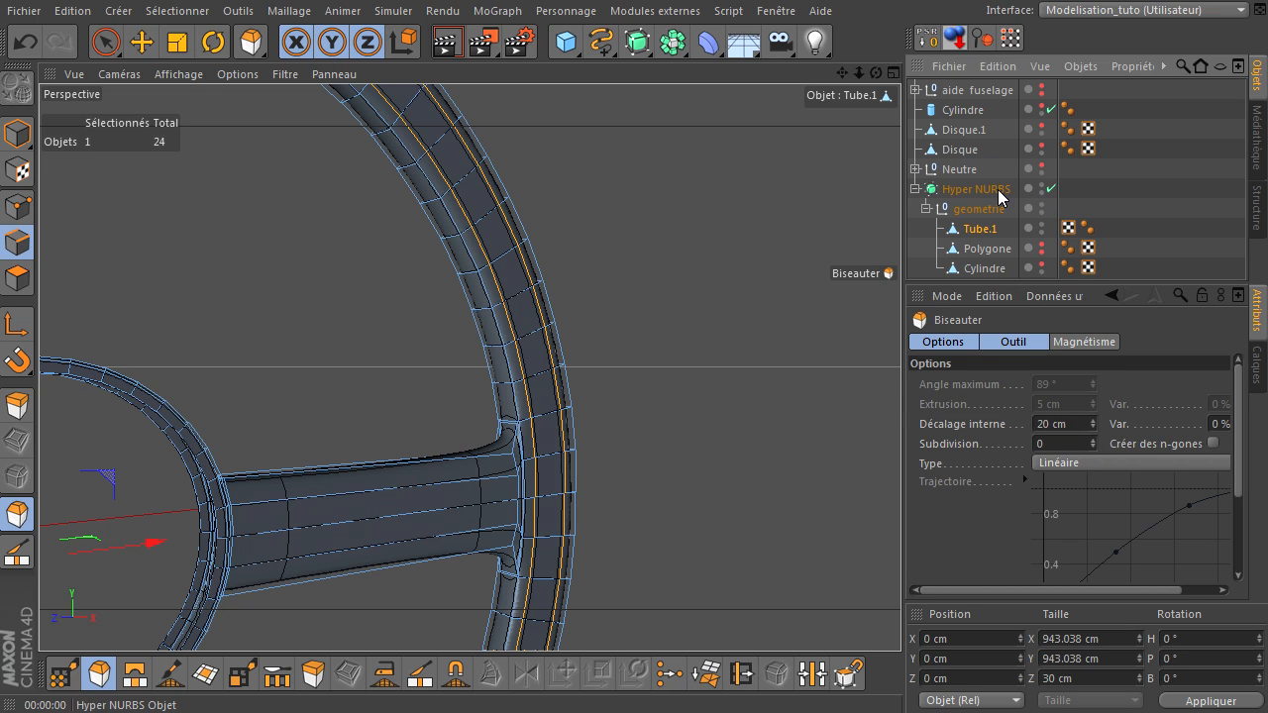
{"action": "left_click", "coordinate": [437, 43]}
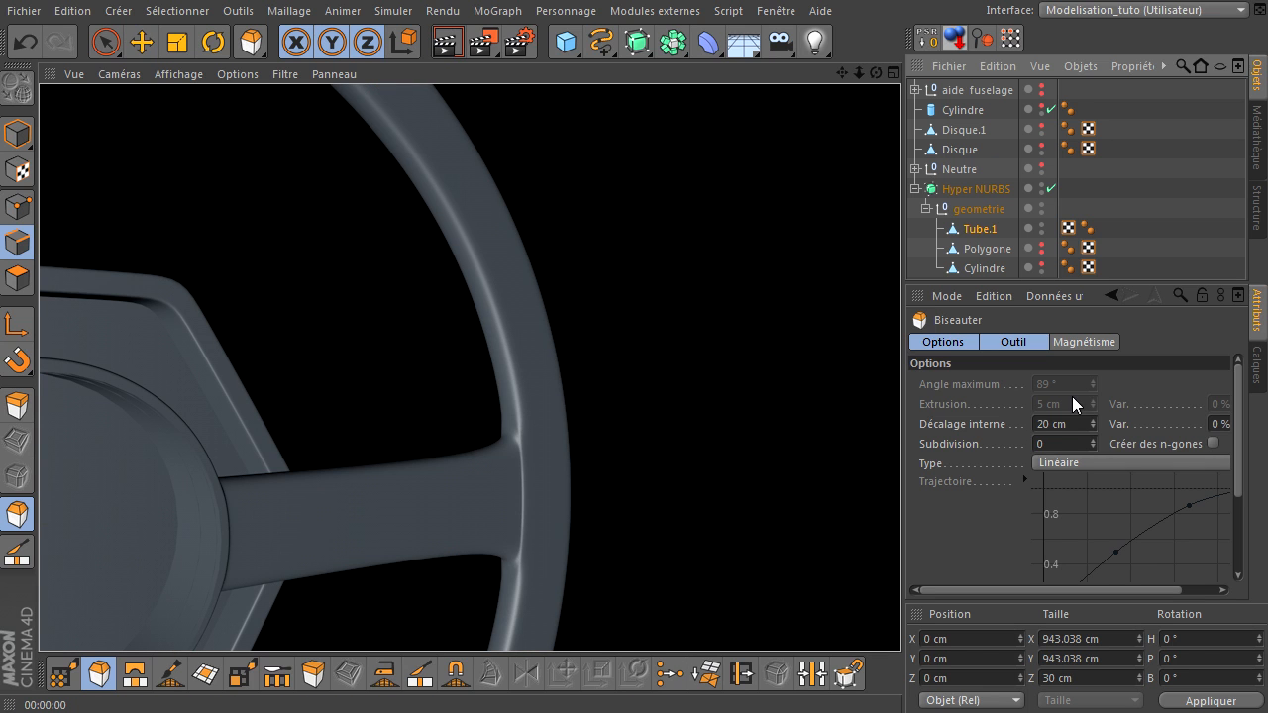
- Set the bevel's inner offset to 10 cm and clear the edge selection
{"action": "left_click", "coordinate": [1079, 420]}
{"action": "type", "text": "1"}
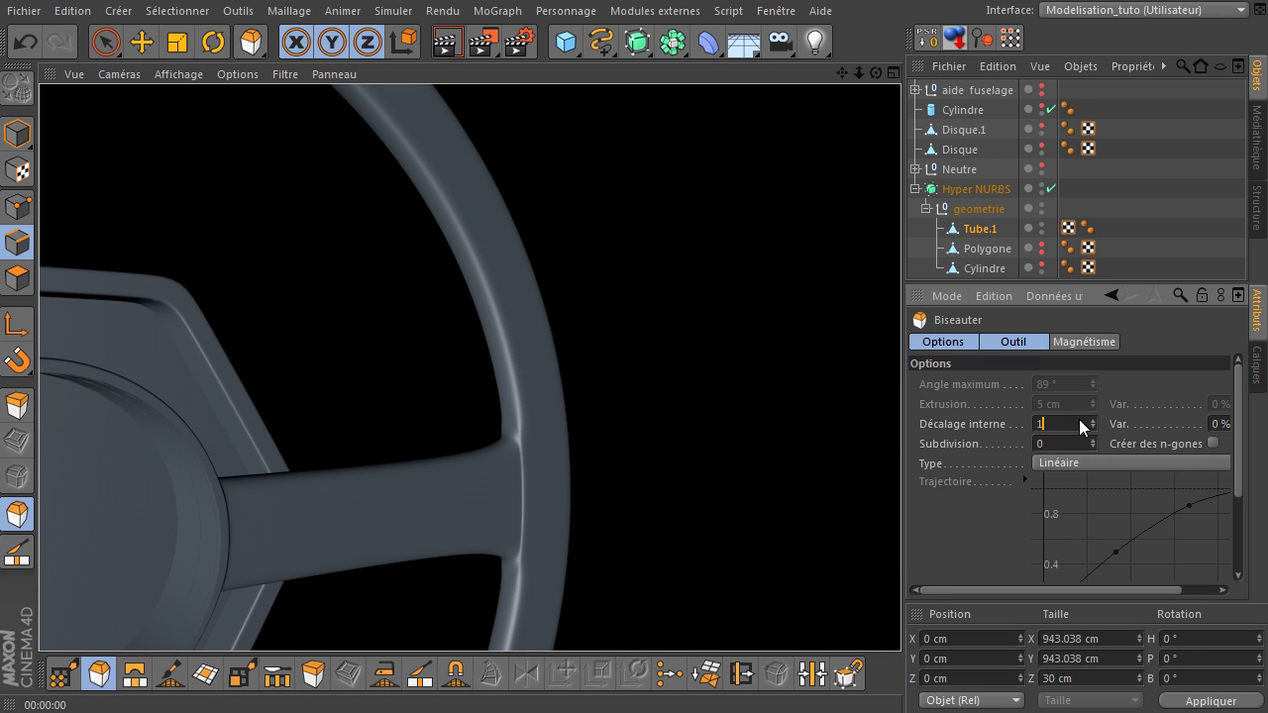
{"action": "type", "text": "0"}
{"action": "key", "text": "Return"}
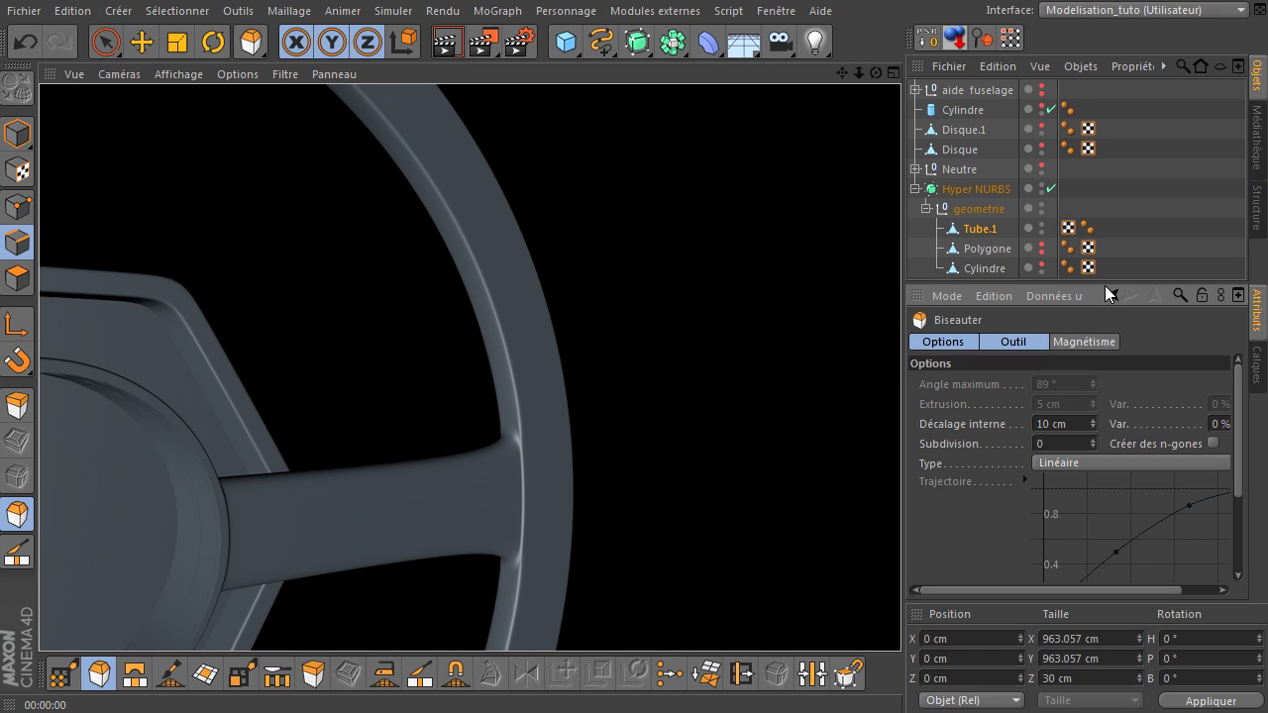
{"action": "left_click", "coordinate": [103, 45]}
{"action": "left_click", "coordinate": [741, 249]}
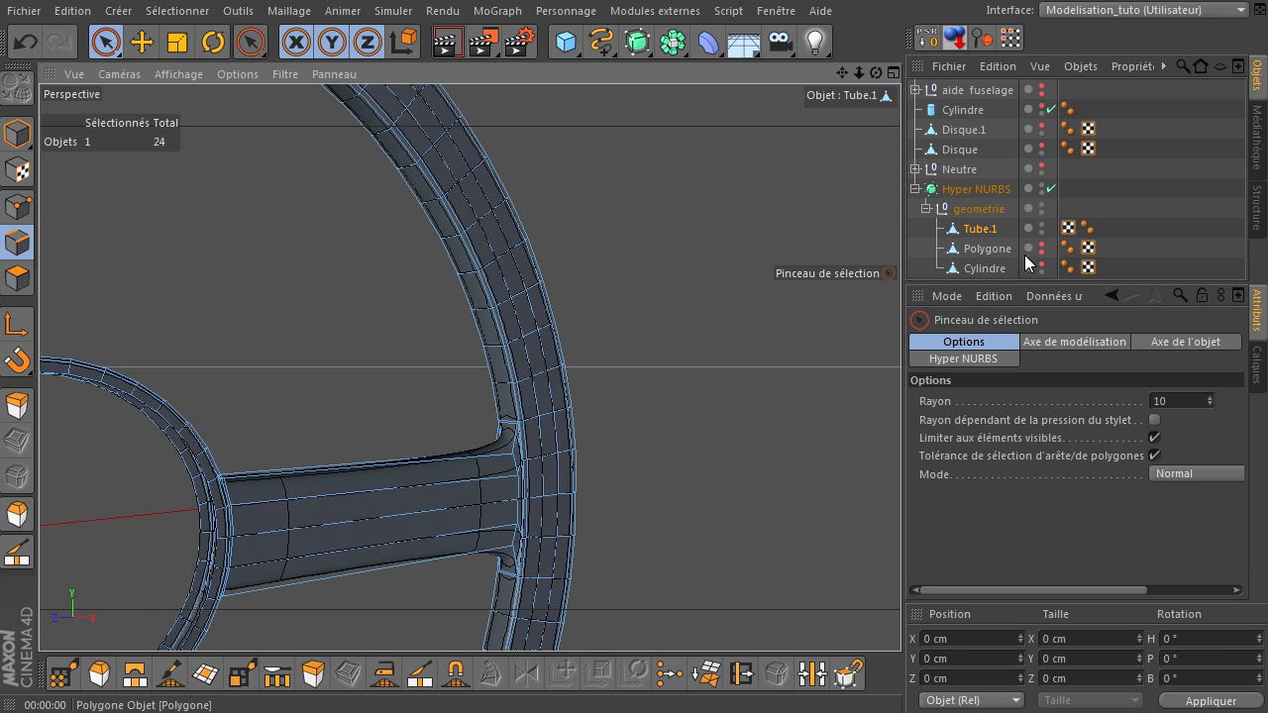
- Undo the bevel back to the single central loop selected on each face, with Hyper NURBS disabled
{"action": "left_click", "coordinate": [1051, 189]}
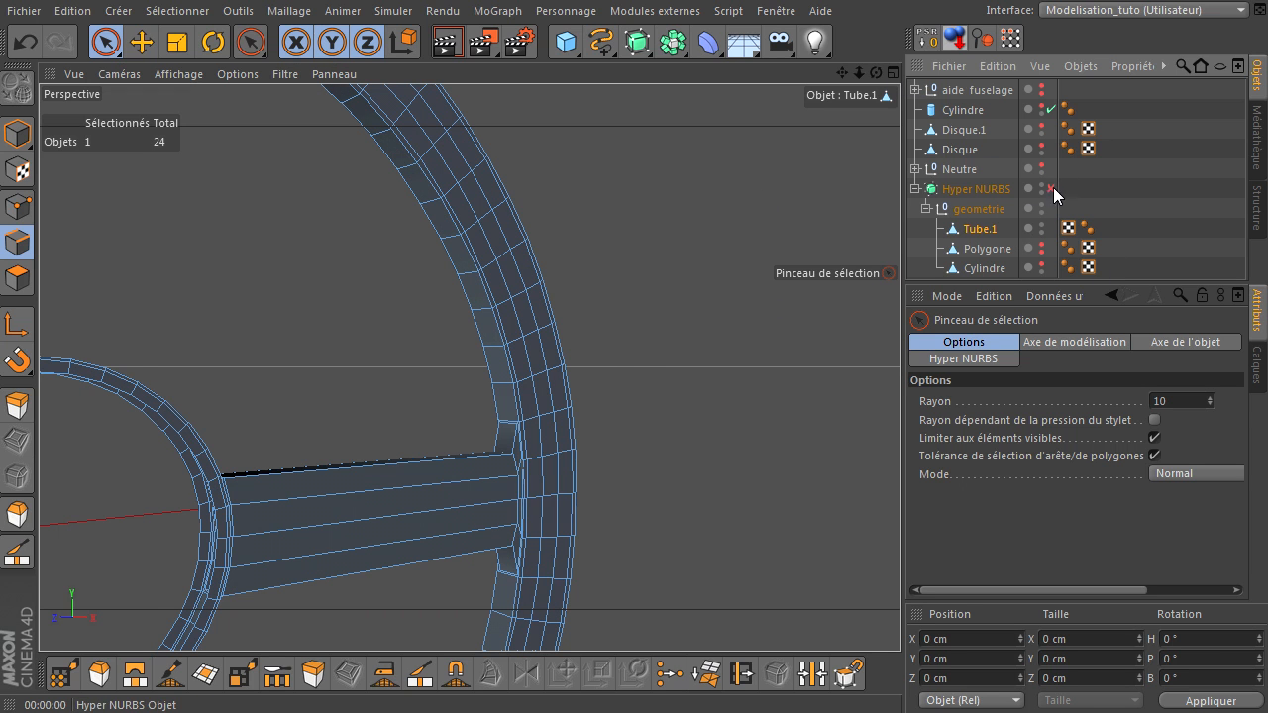
{"action": "key", "text": "ctrl+z"}
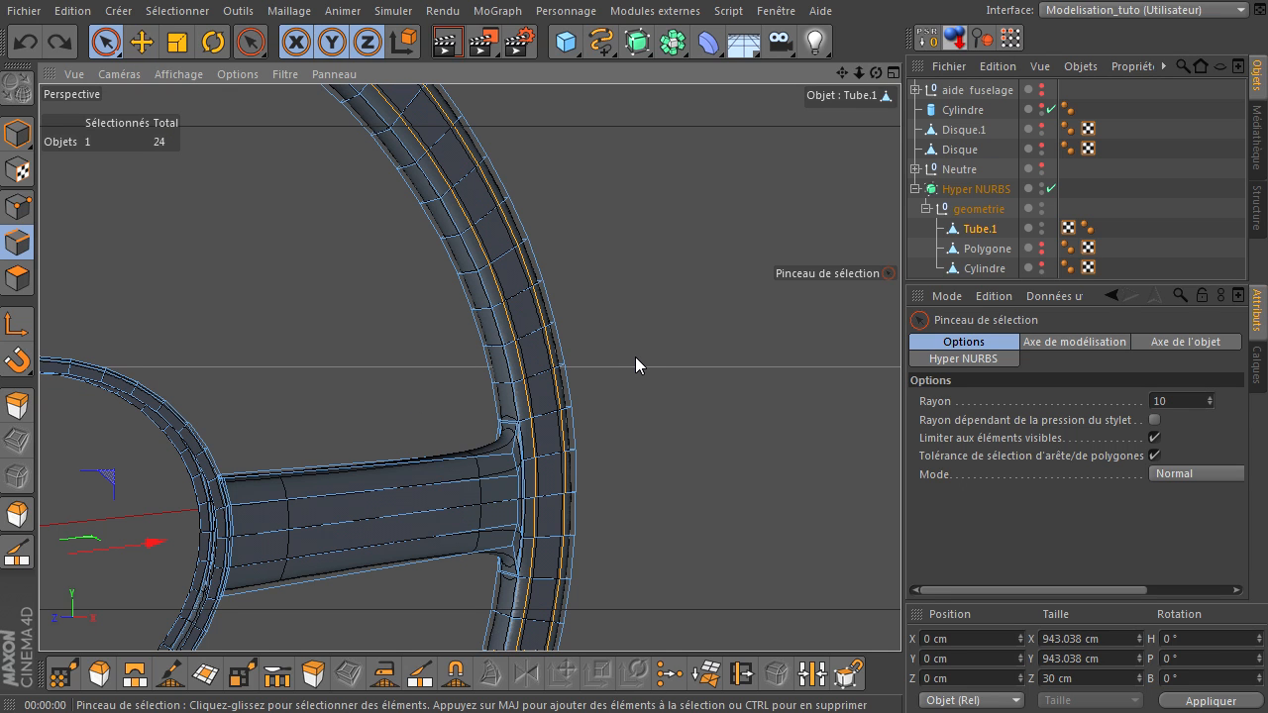
{"action": "key", "text": "ctrl+y"}
{"action": "key", "text": "ctrl+y"}
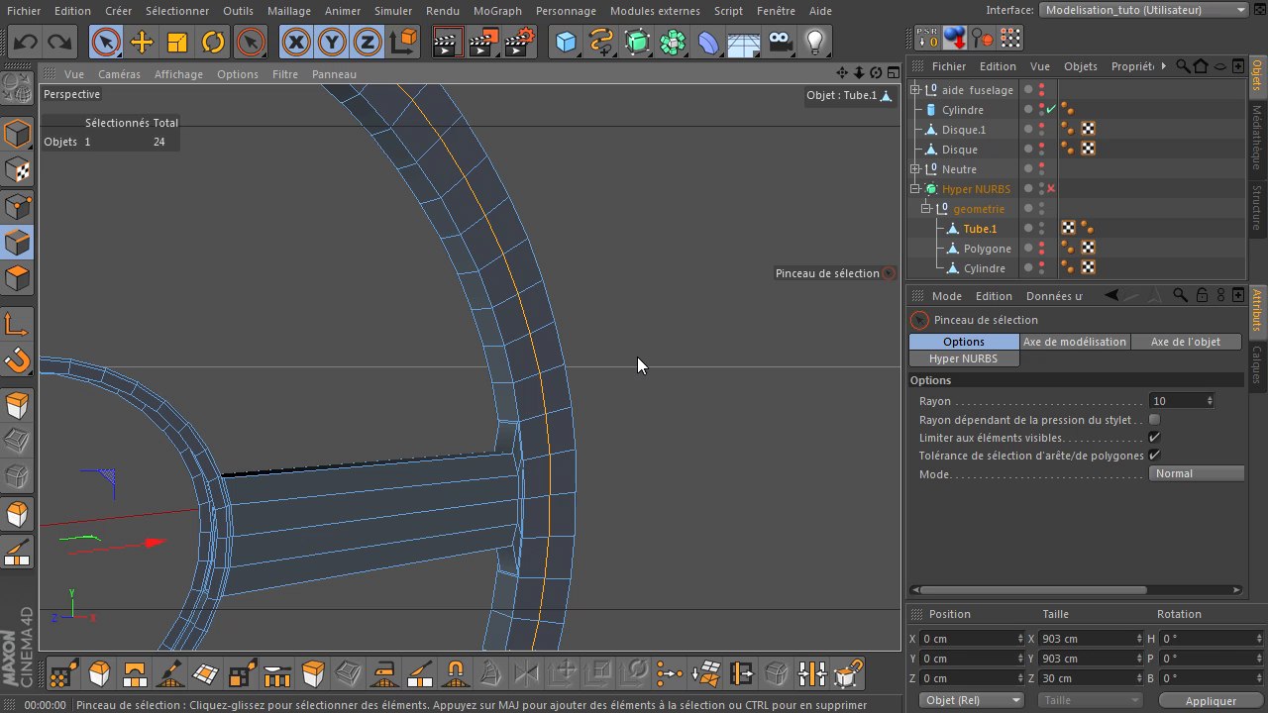
- Bevel the central loops of the outer ring again with a 30 cm inner offset, and deselect the edges
{"action": "key", "text": "m"}
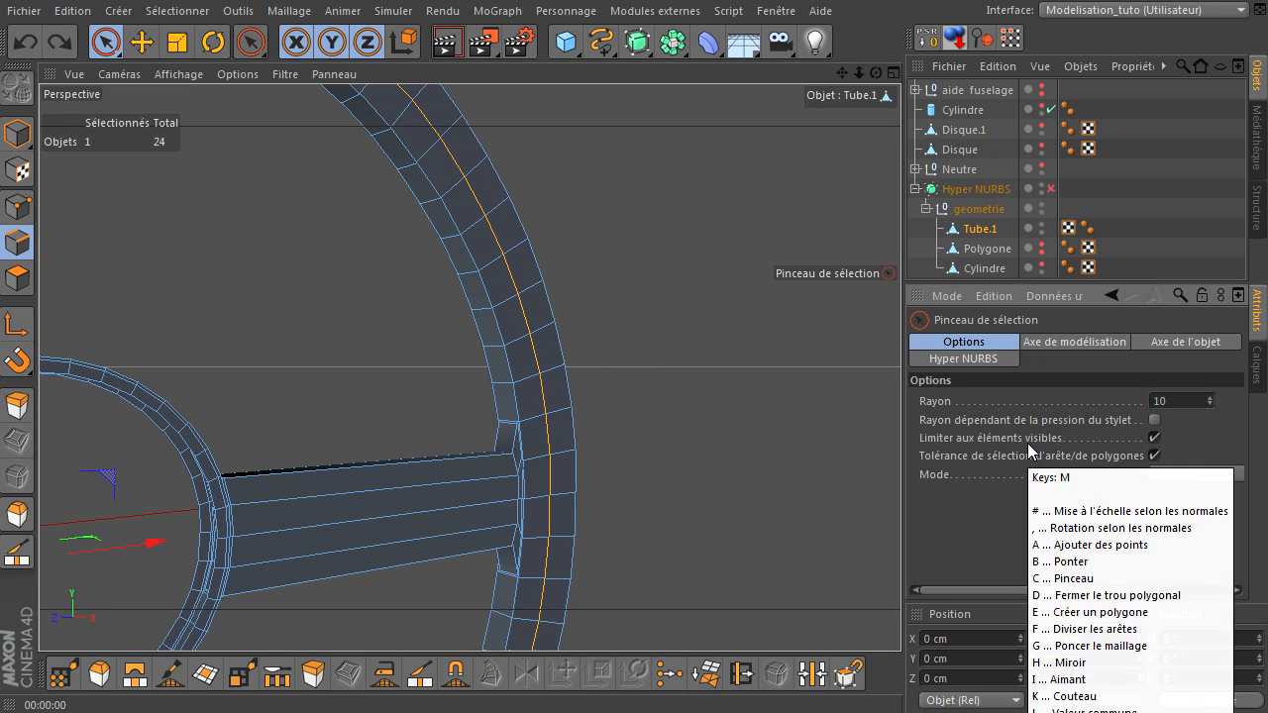
{"action": "key", "text": "s"}
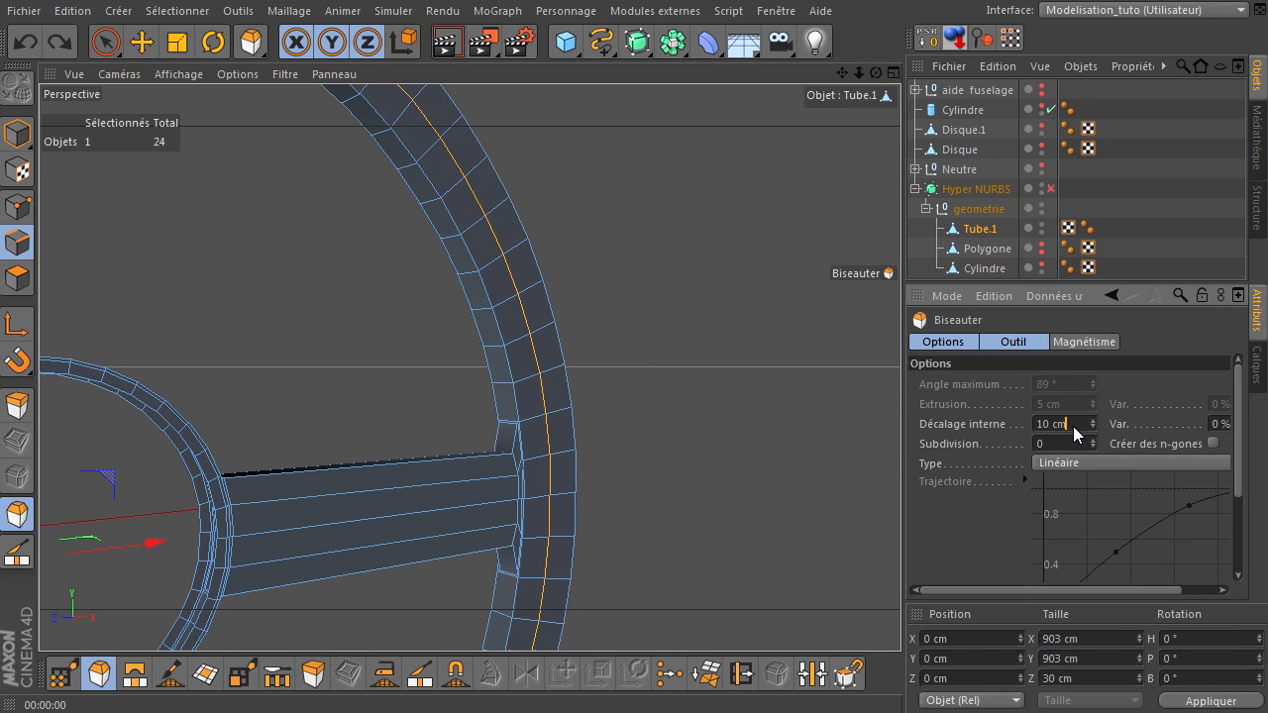
{"action": "key", "text": "Return"}
{"action": "left_click_drag", "start_coordinate": [599, 263], "coordinate": [901, 490]}
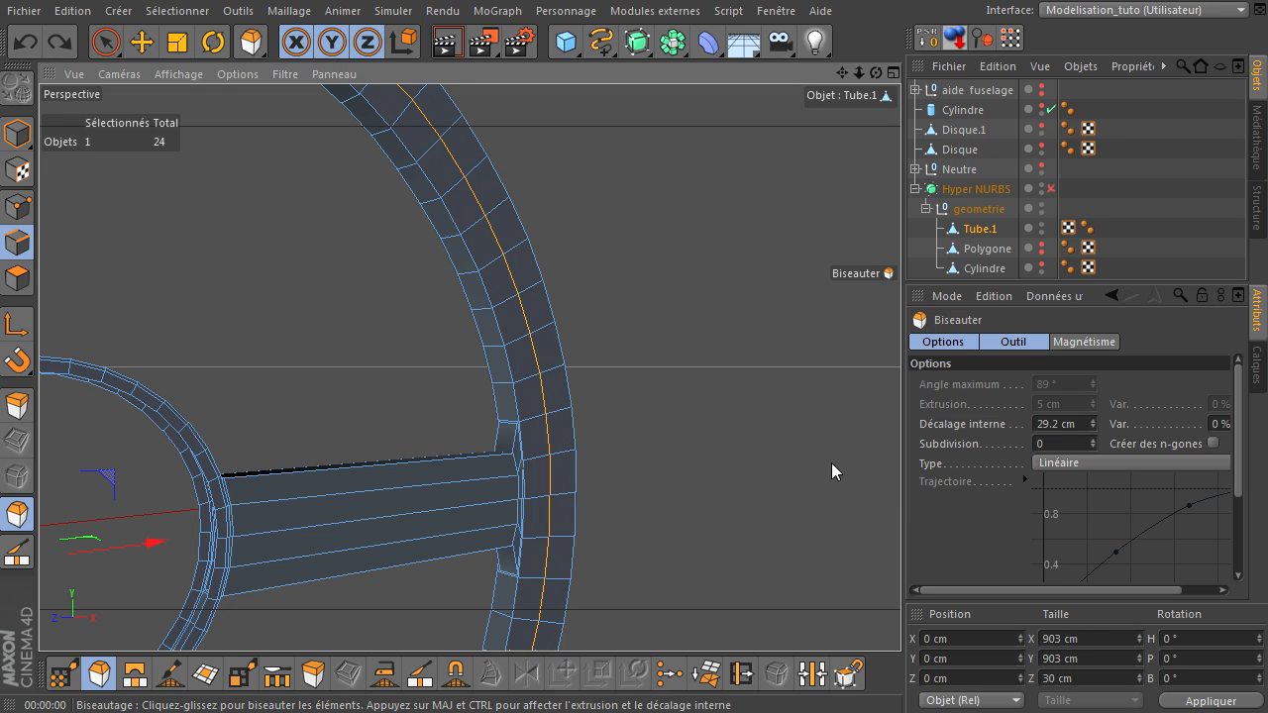
{"action": "double_click", "coordinate": [1072, 421]}
{"action": "type", "text": "3"}
{"action": "key", "text": "Return"}
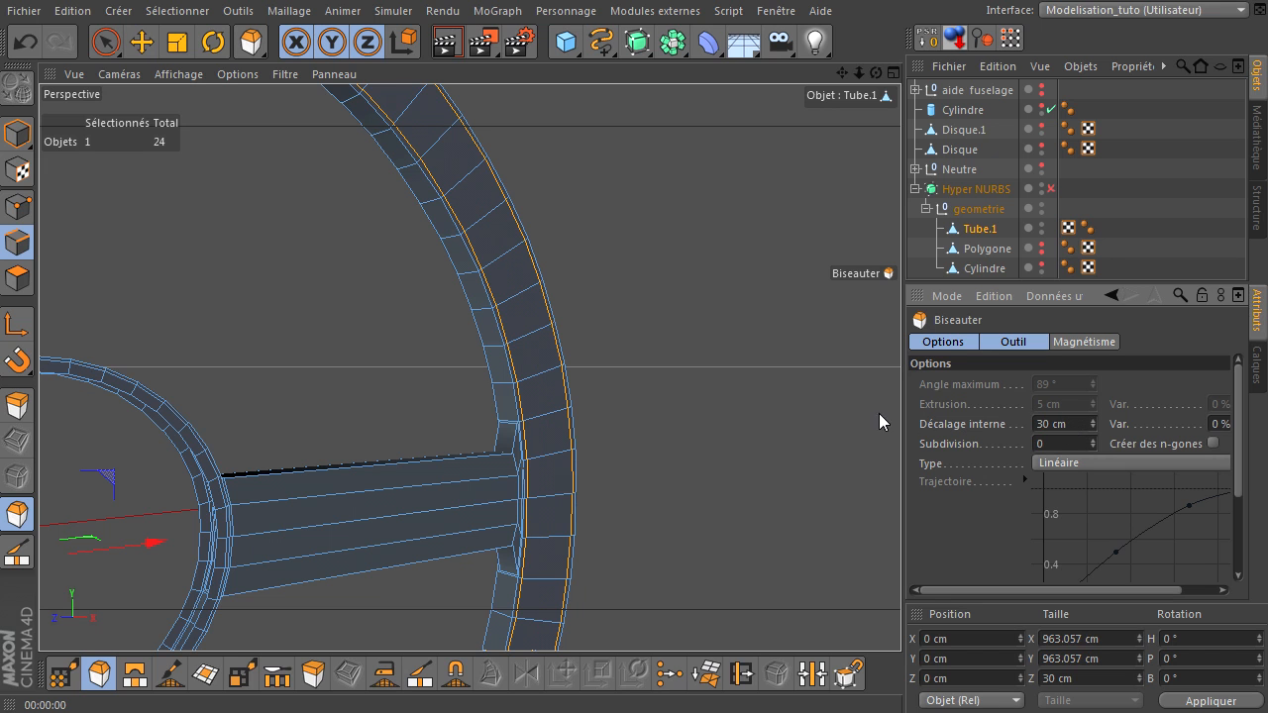
{"action": "left_click", "coordinate": [107, 46]}
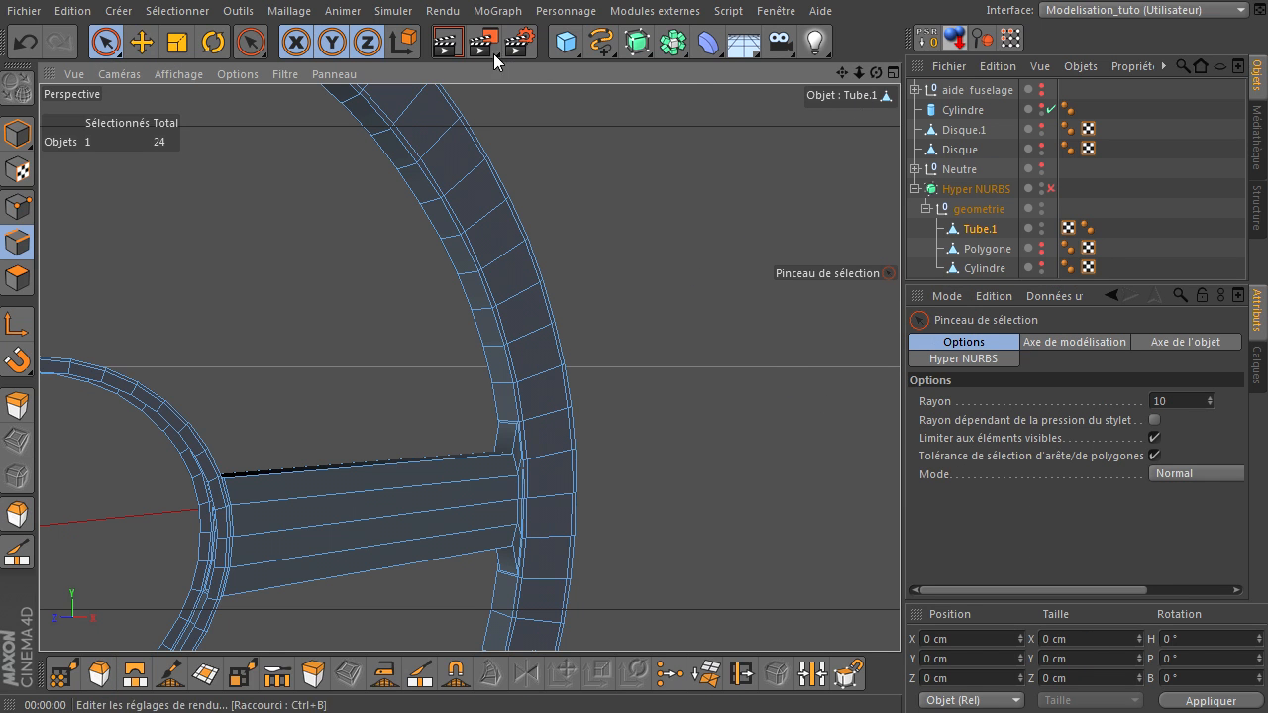
- Render the outer ring with Hyper NURBS disabled, and render it again with Hyper NURBS enabled
{"action": "left_click", "coordinate": [446, 44]}
{"action": "left_click", "coordinate": [1051, 188]}
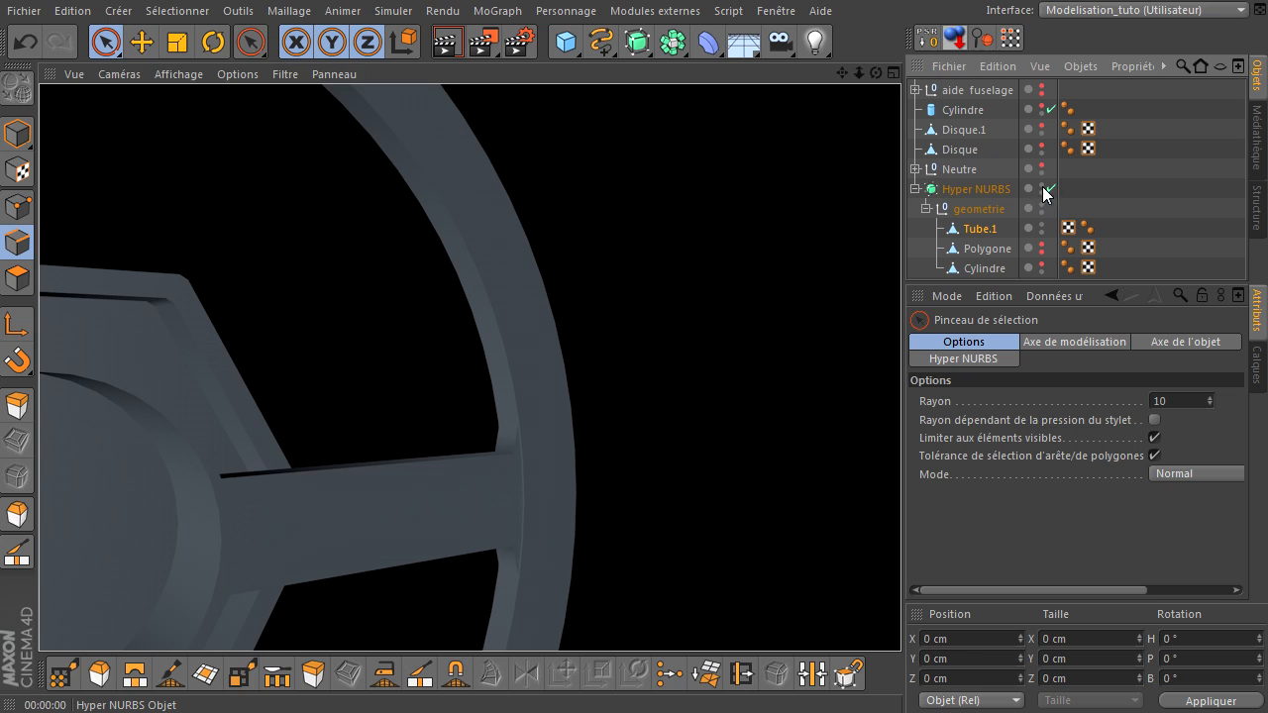
{"action": "left_click", "coordinate": [447, 44]}
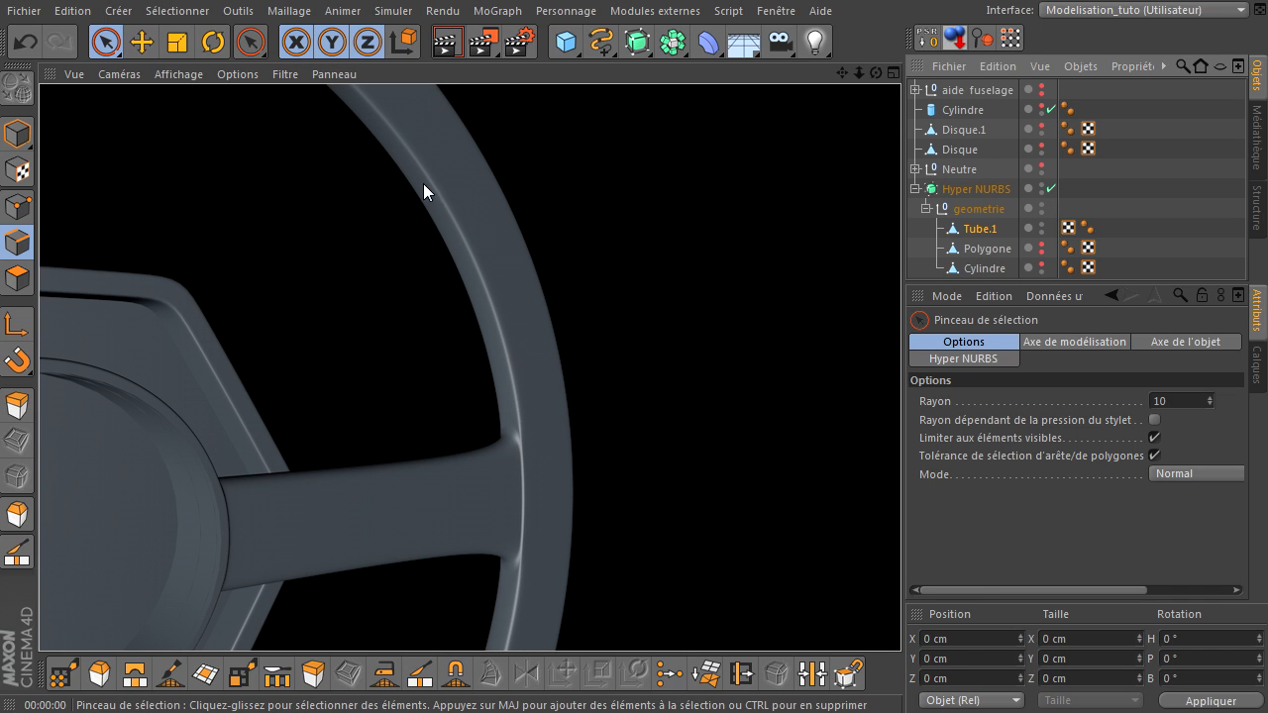
- Examine the smoothed junction between the spoke and the outer ring, and render it close up
{"action": "scroll", "coordinate": [500, 445], "scroll_direction": "up", "scroll_amount": 6}
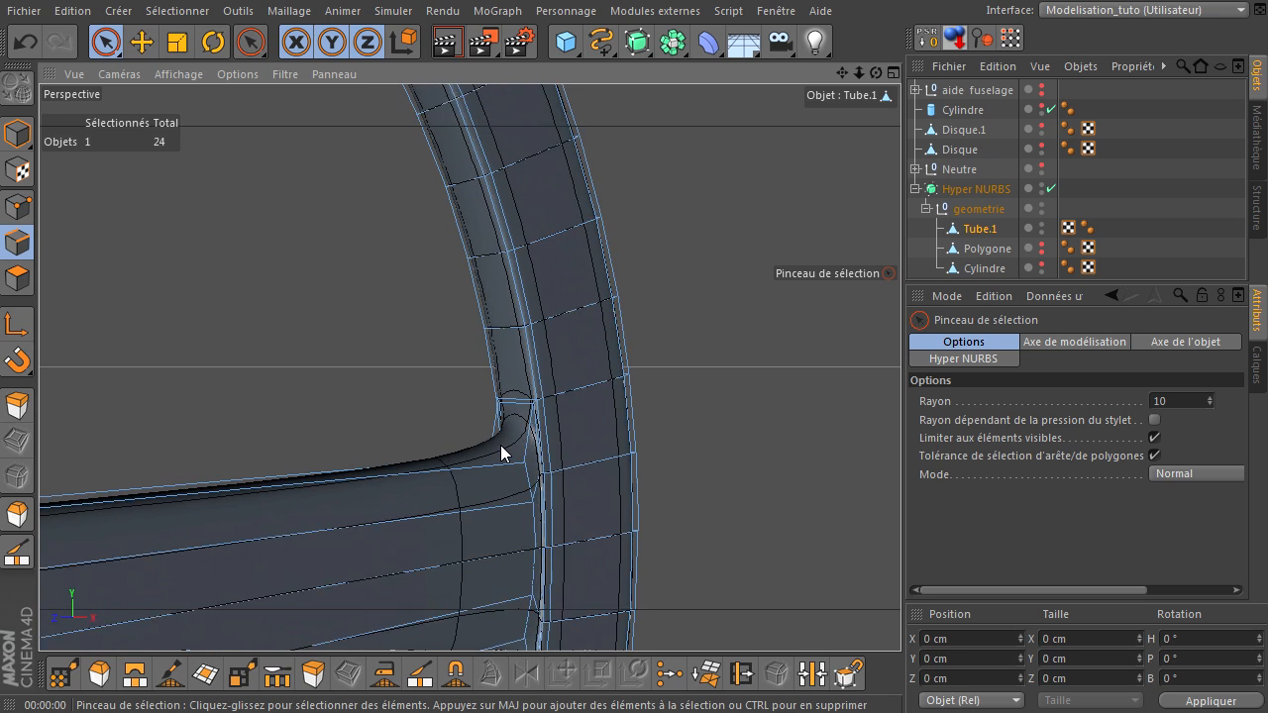
{"action": "left_click_drag", "start_coordinate": [900, 491], "coordinate": [867, 75]}
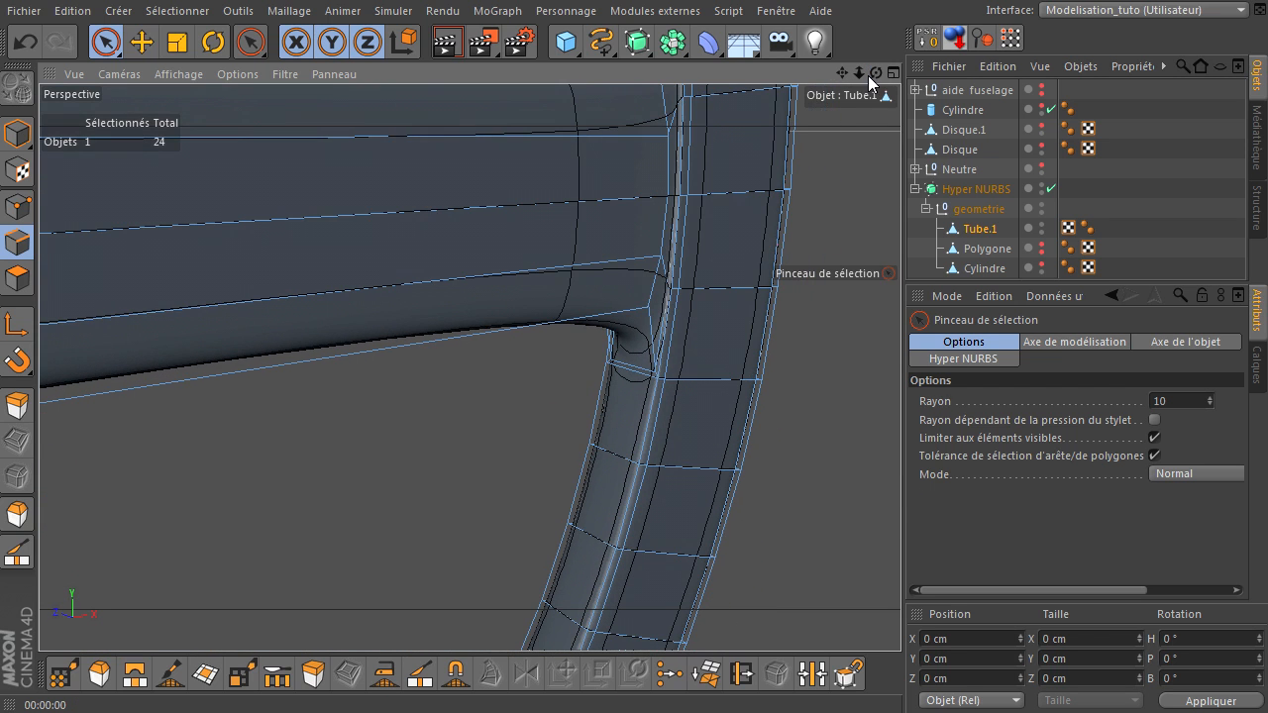
{"action": "left_click_drag", "start_coordinate": [900, 490], "coordinate": [842, 72]}
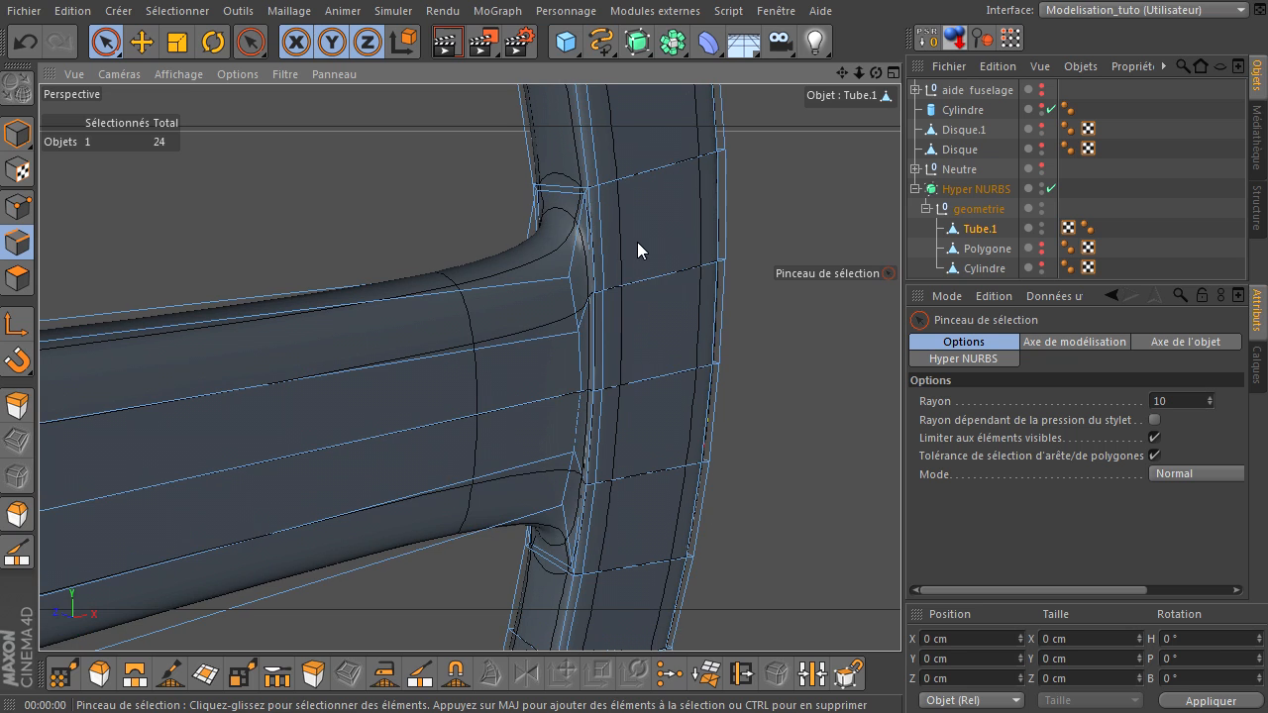
{"action": "left_click", "coordinate": [447, 42]}
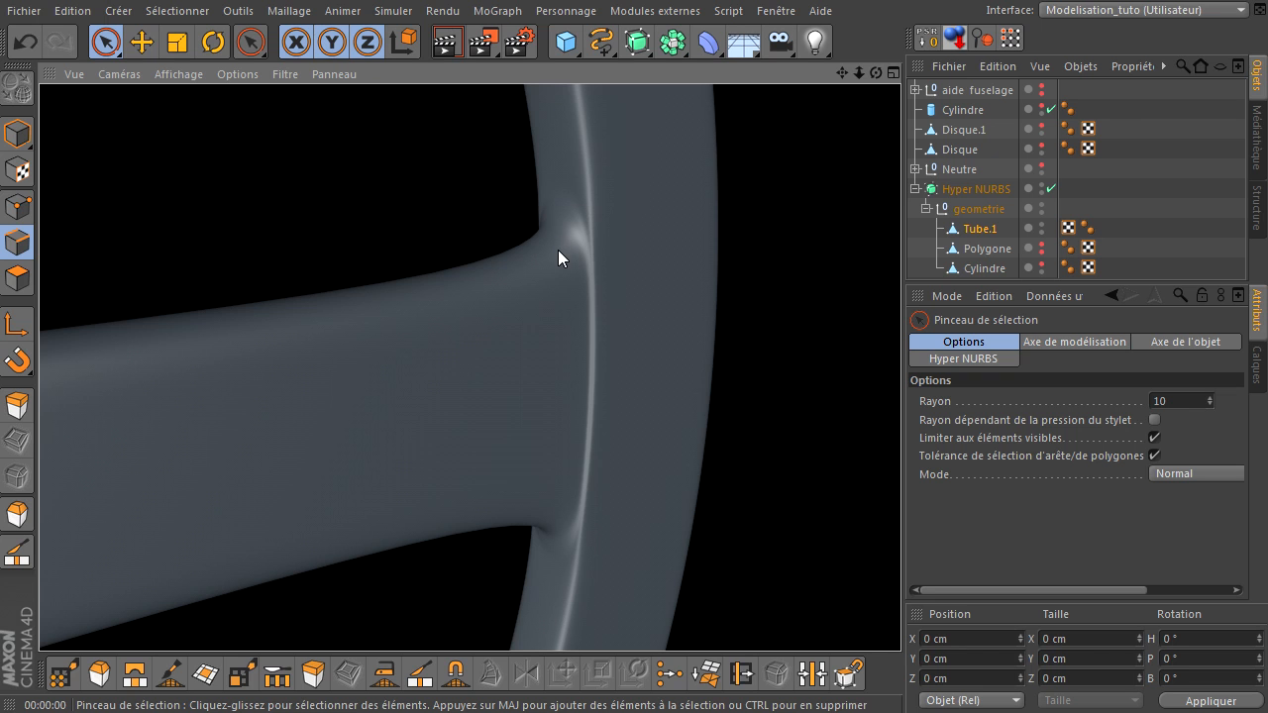
- Disable Hyper NURBS on Tube.1 and examine the unsmoothed corner edges where the spoke's upper side meets the outer ring
{"action": "left_click", "coordinate": [985, 234]}
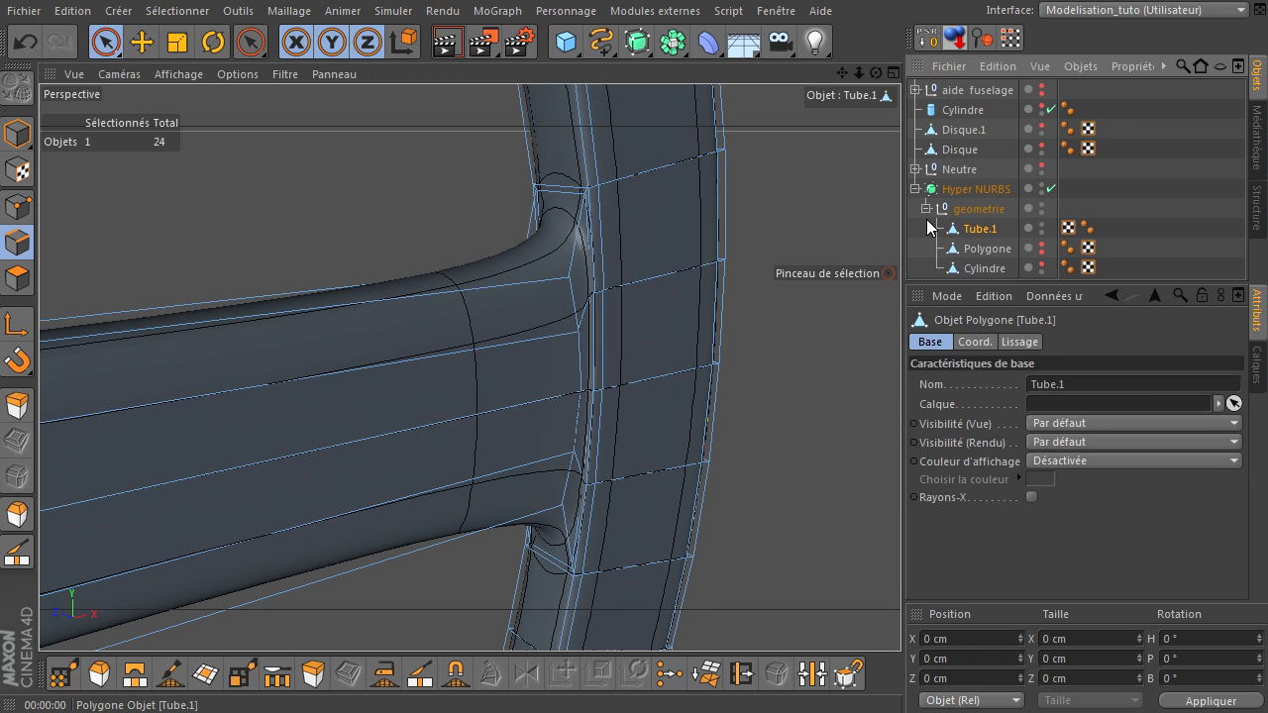
{"action": "left_click", "coordinate": [1050, 188]}
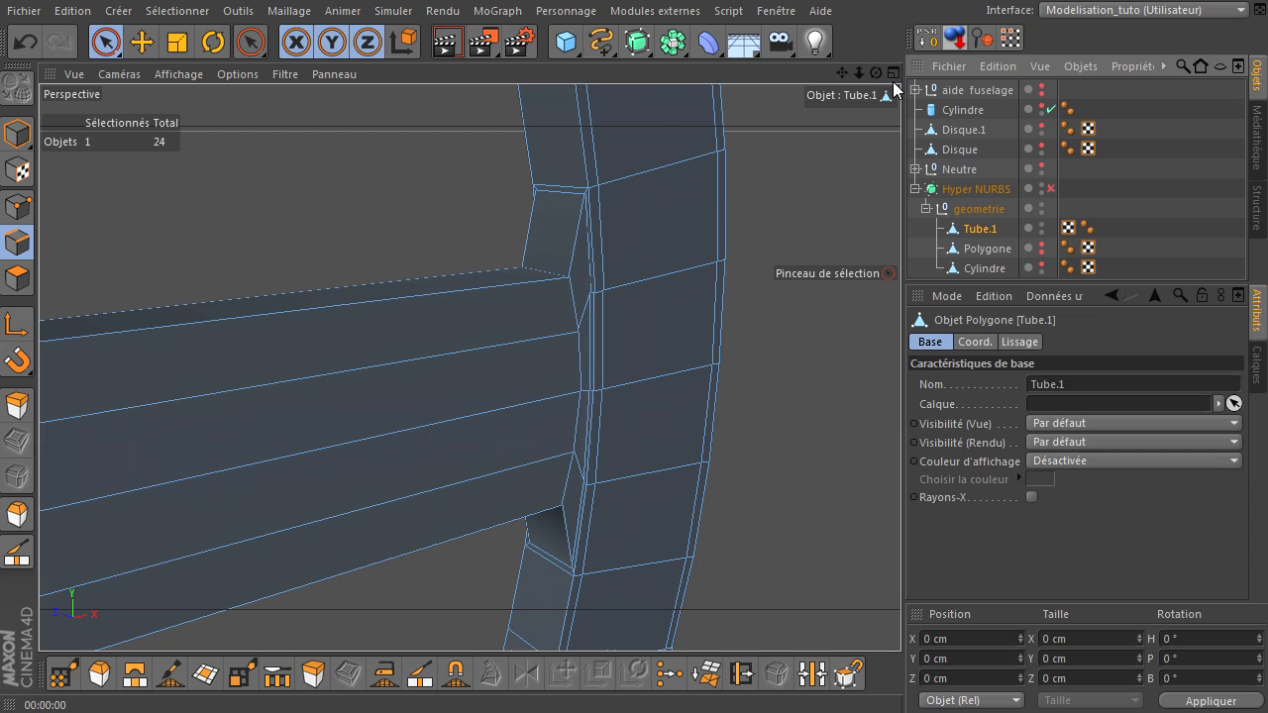
{"action": "left_click_drag", "start_coordinate": [876, 72], "coordinate": [900, 490]}
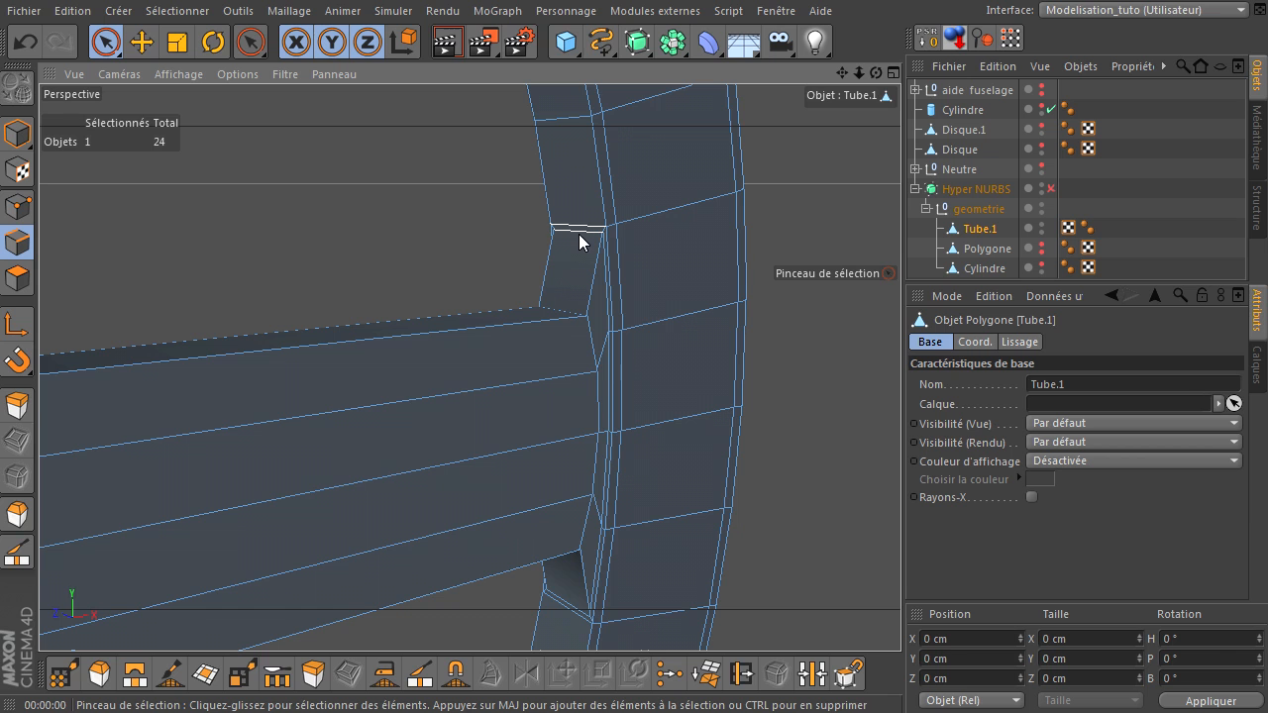
{"action": "scroll", "coordinate": [554, 273], "scroll_direction": "up", "scroll_amount": 2}
{"action": "scroll", "coordinate": [556, 258], "scroll_direction": "up", "scroll_amount": 3}
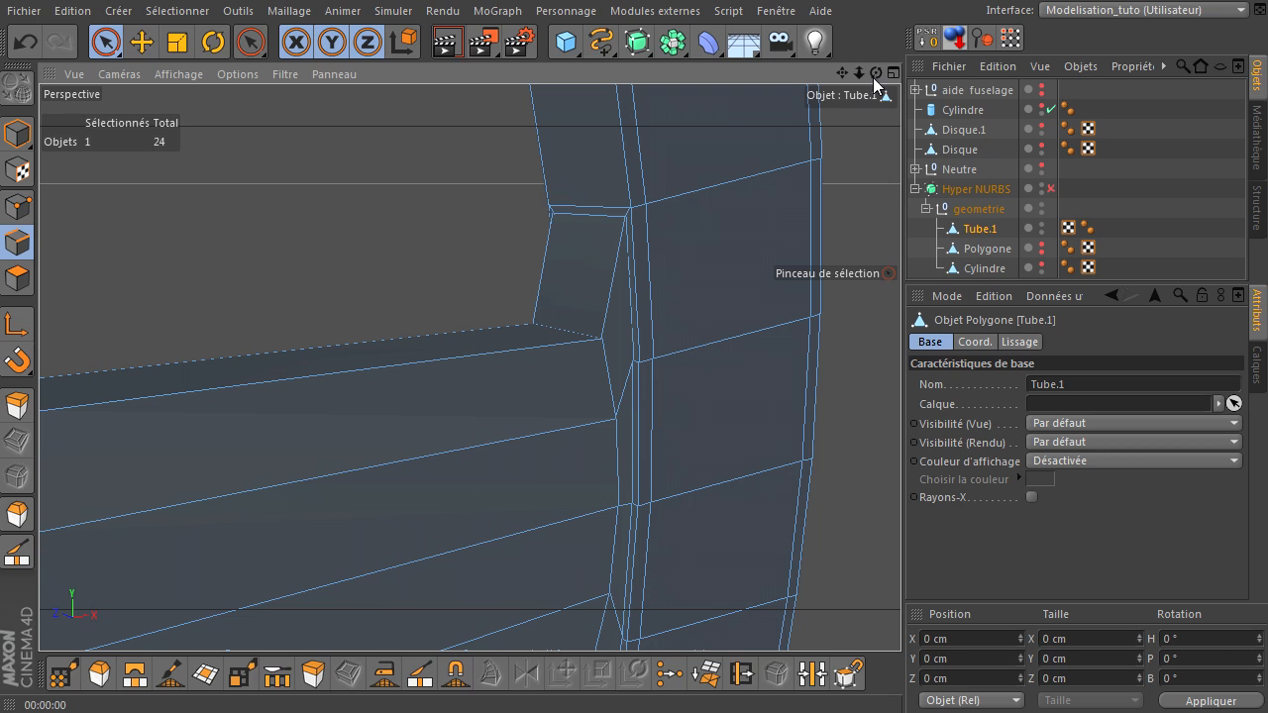
{"action": "left_click_drag", "start_coordinate": [857, 72], "coordinate": [951, 555]}
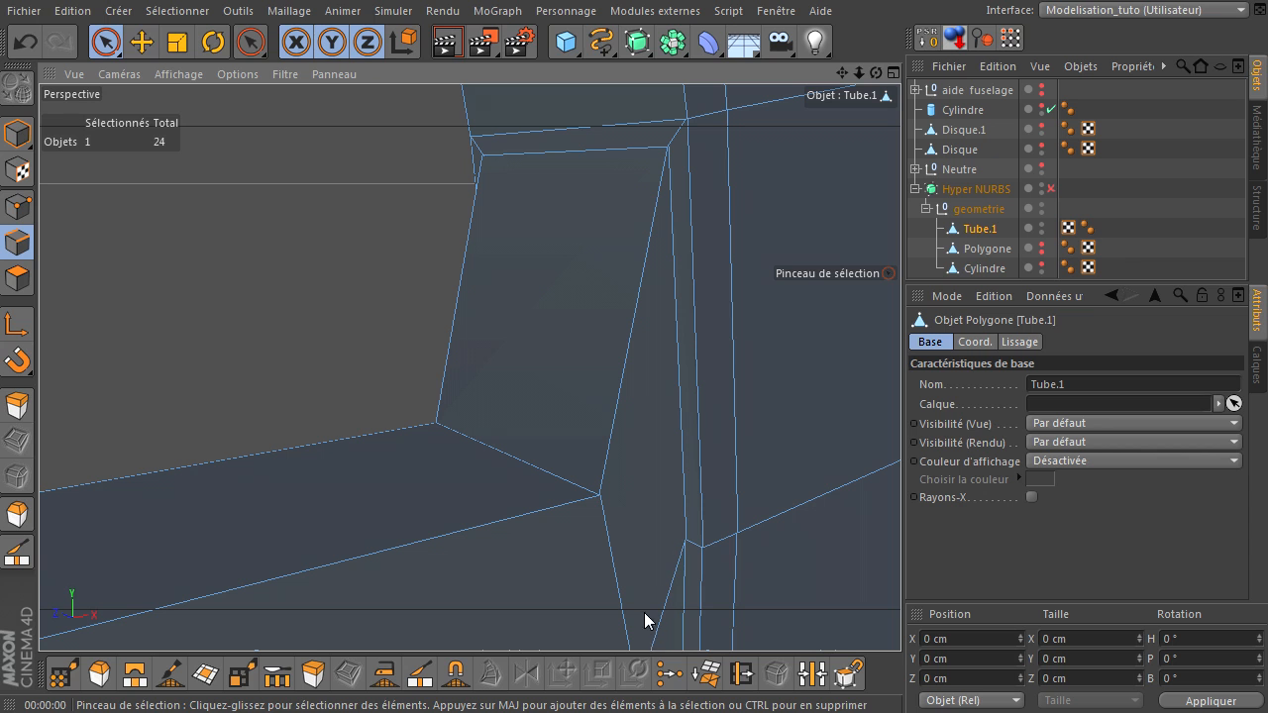
- Try a Knife loop cut near the upper end of the corner face above the spoke, previewing it with Hyper NURBS
{"action": "left_click", "coordinate": [420, 673]}
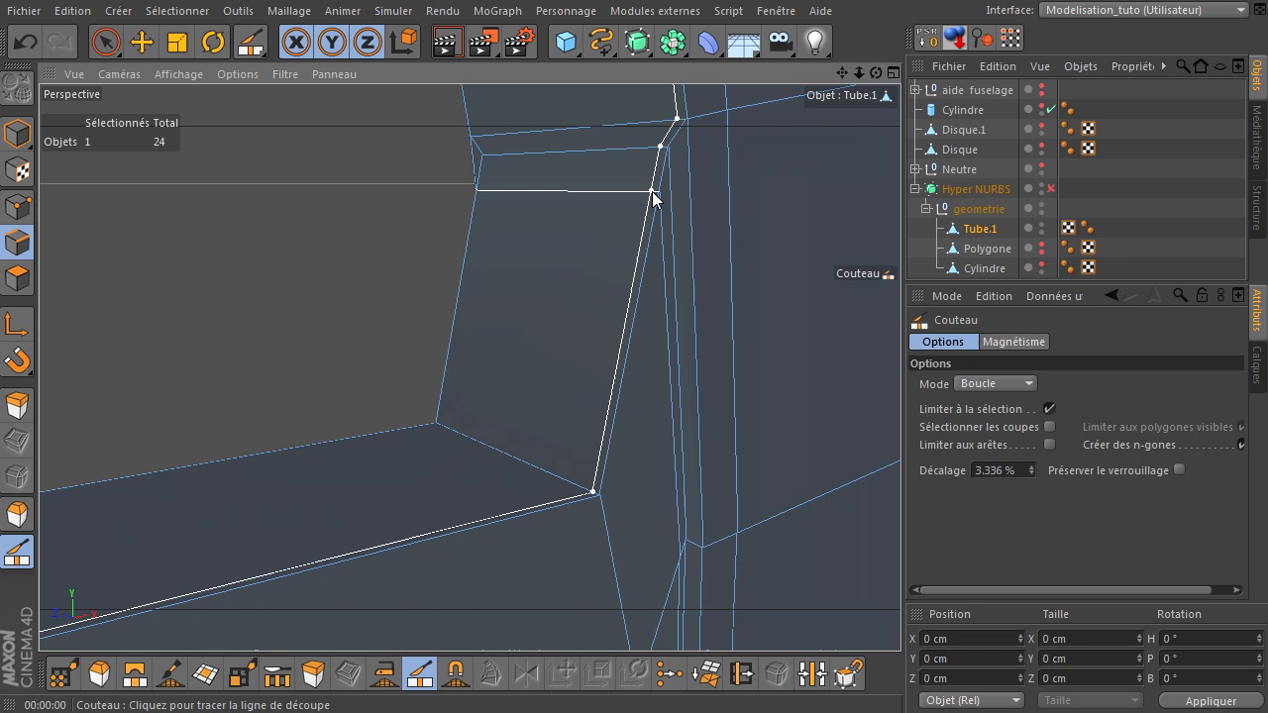
{"action": "left_click", "coordinate": [1050, 188]}
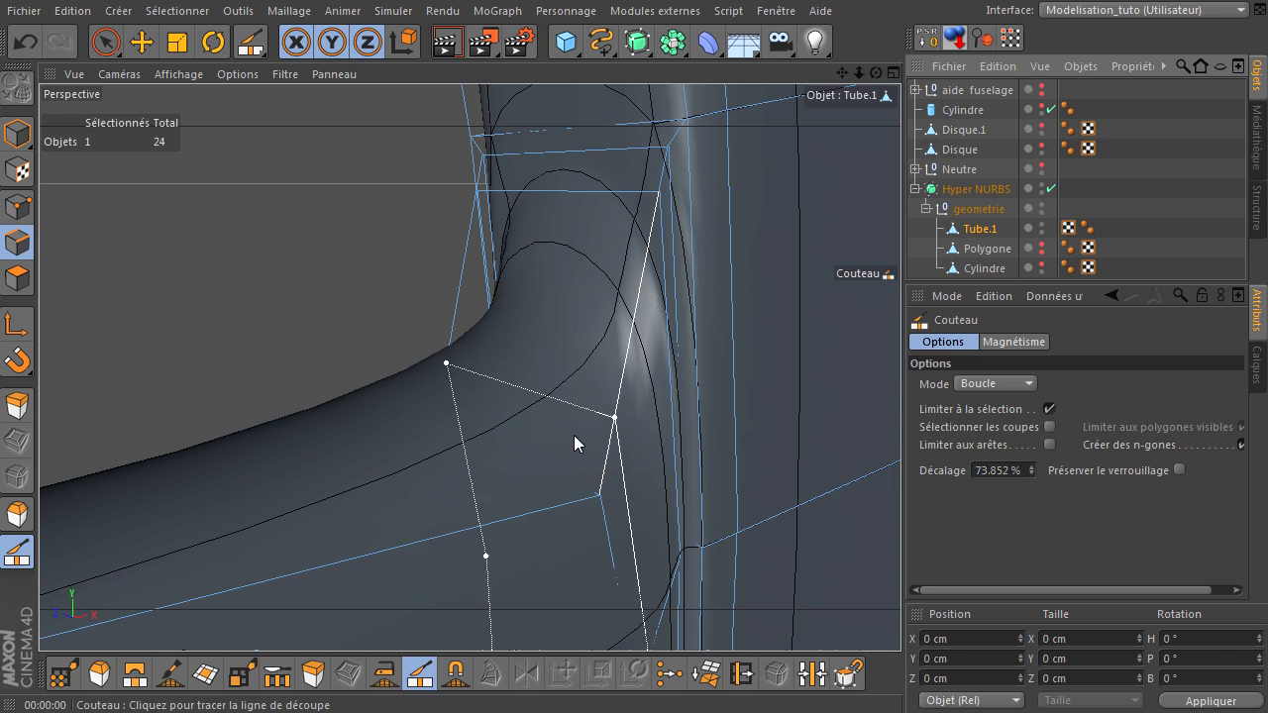
{"action": "left_click", "coordinate": [1050, 189]}
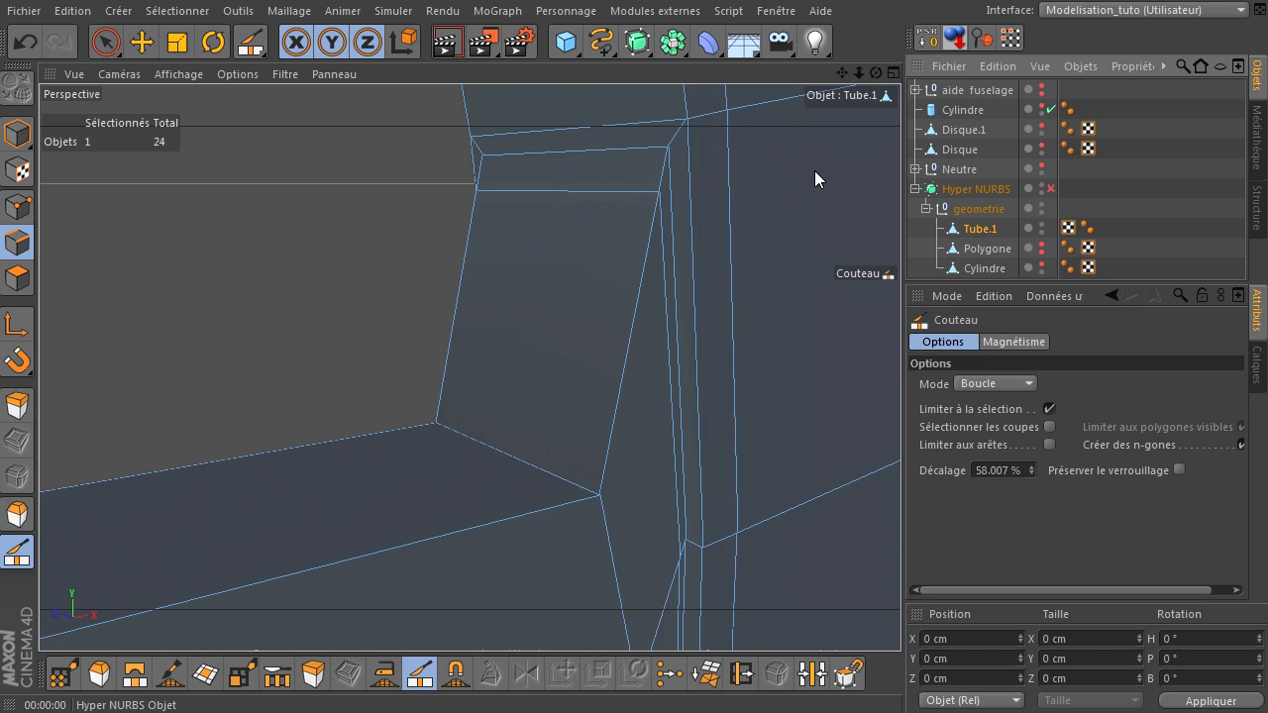
- Undo the loop cut on the corner face above the spoke
{"action": "left_click", "coordinate": [93, 48]}
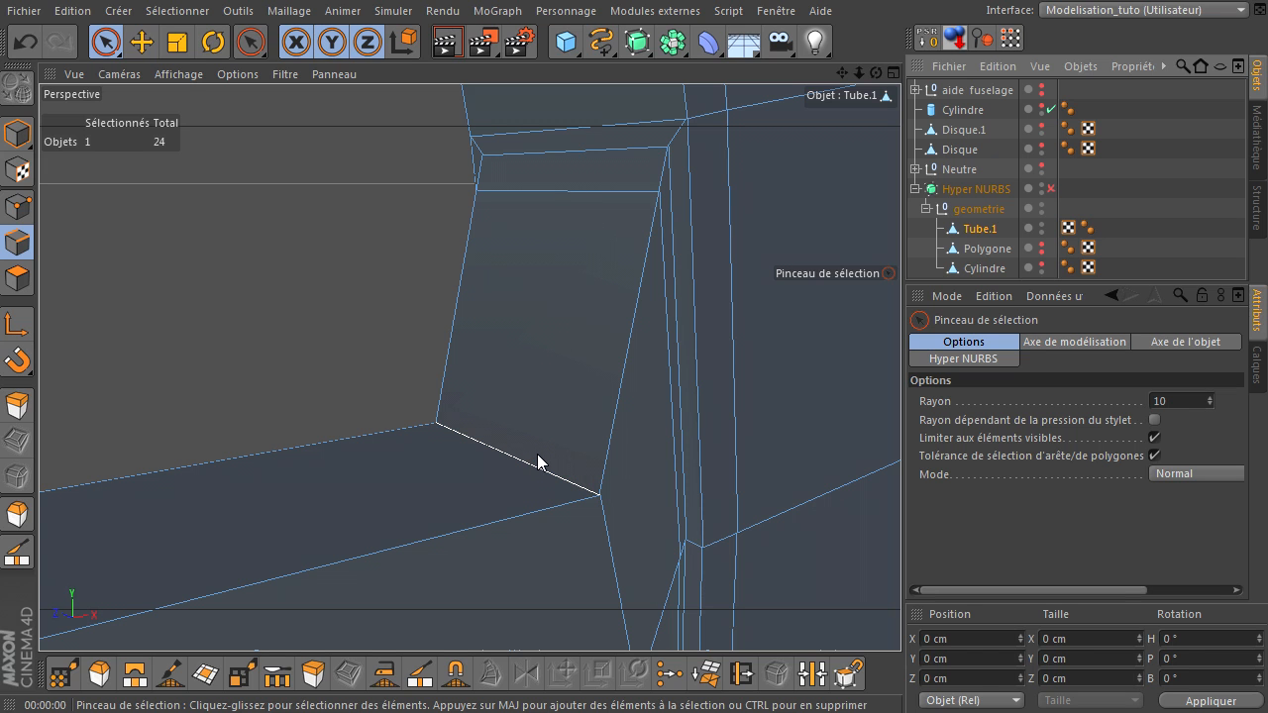
{"action": "key", "text": "ctrl+z"}
{"action": "key", "text": "ctrl+z"}
{"action": "key", "text": "ctrl+z"}
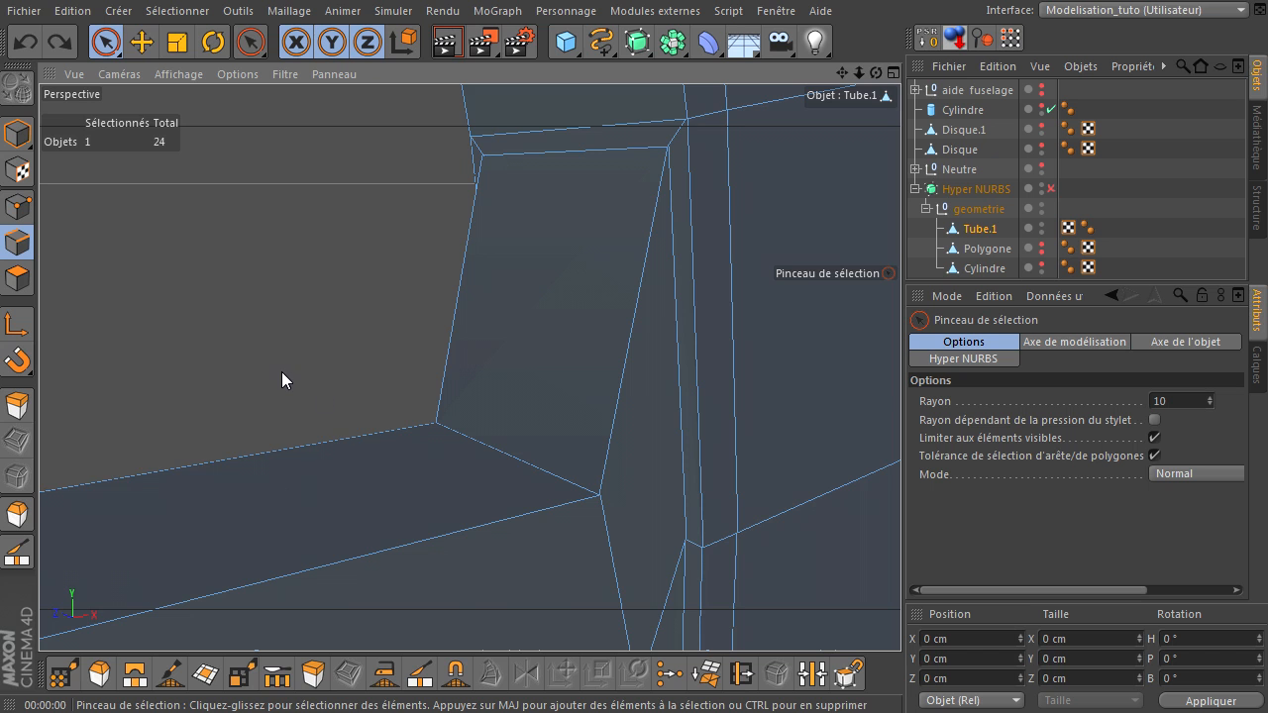
- Try moving the upper short edge of the corner face down toward the spoke, and inspect it with Hyper NURBS enabled
{"action": "scroll", "coordinate": [281, 372], "scroll_direction": "down", "scroll_amount": 3}
{"action": "scroll", "coordinate": [282, 372], "scroll_direction": "down", "scroll_amount": 2}
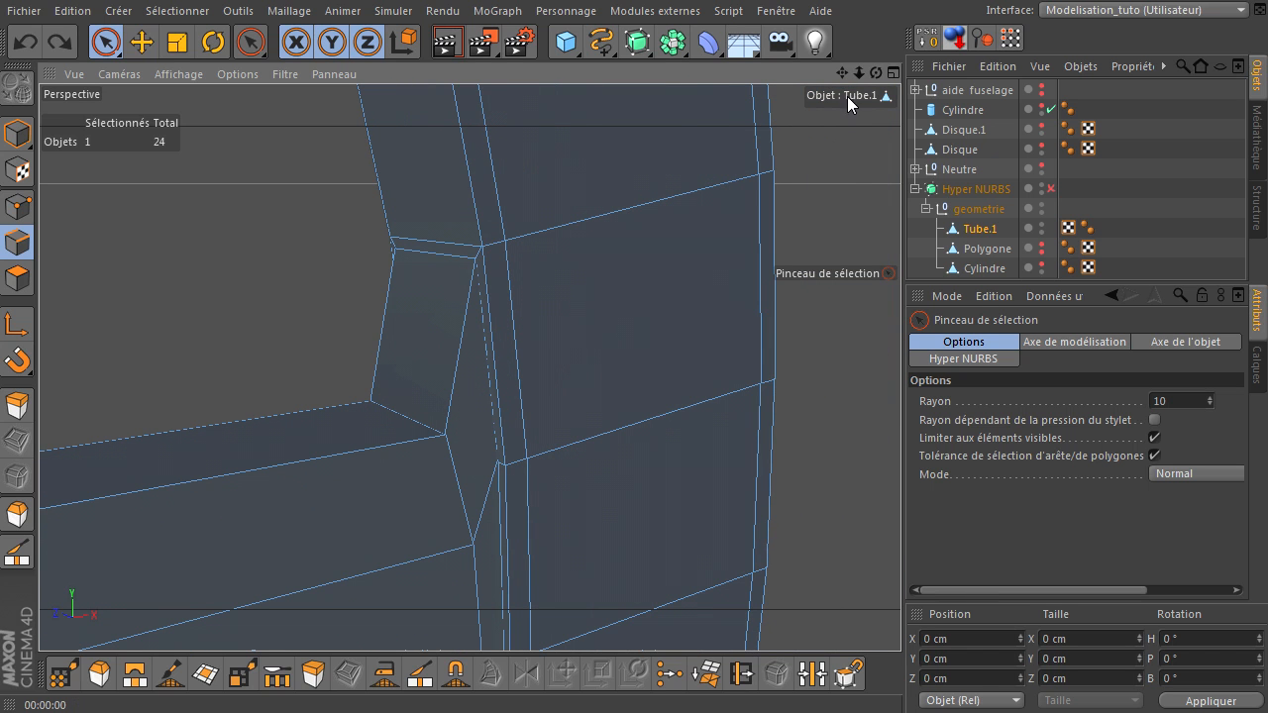
{"action": "left_click_drag", "start_coordinate": [841, 73], "coordinate": [899, 491]}
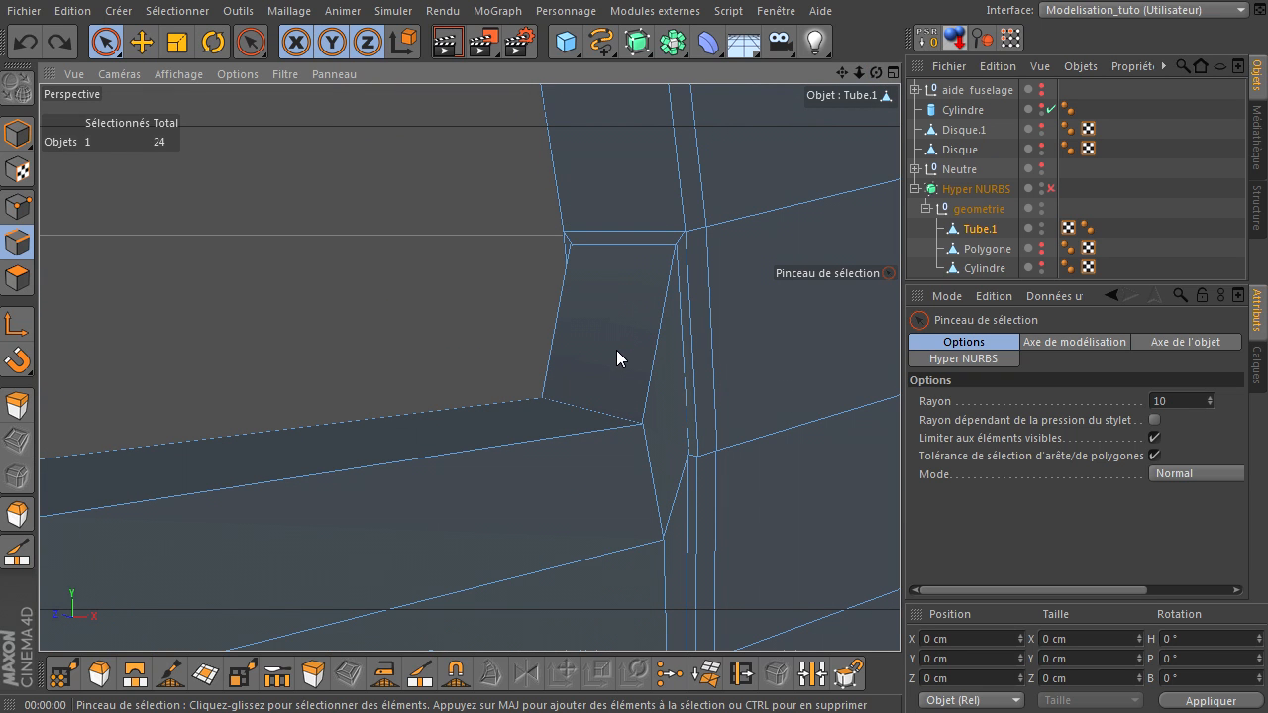
{"action": "left_click", "coordinate": [624, 246]}
{"action": "left_click_drag", "start_coordinate": [623, 170], "coordinate": [591, 275]}
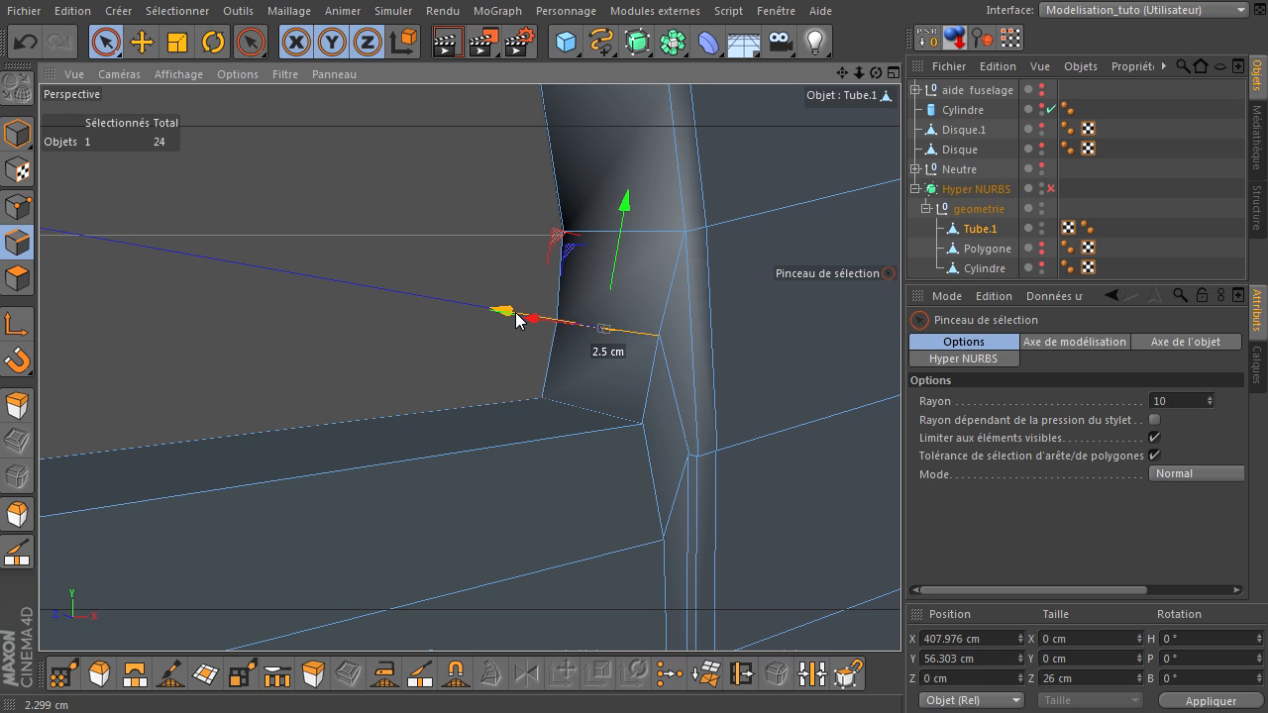
{"action": "left_click", "coordinate": [1051, 188]}
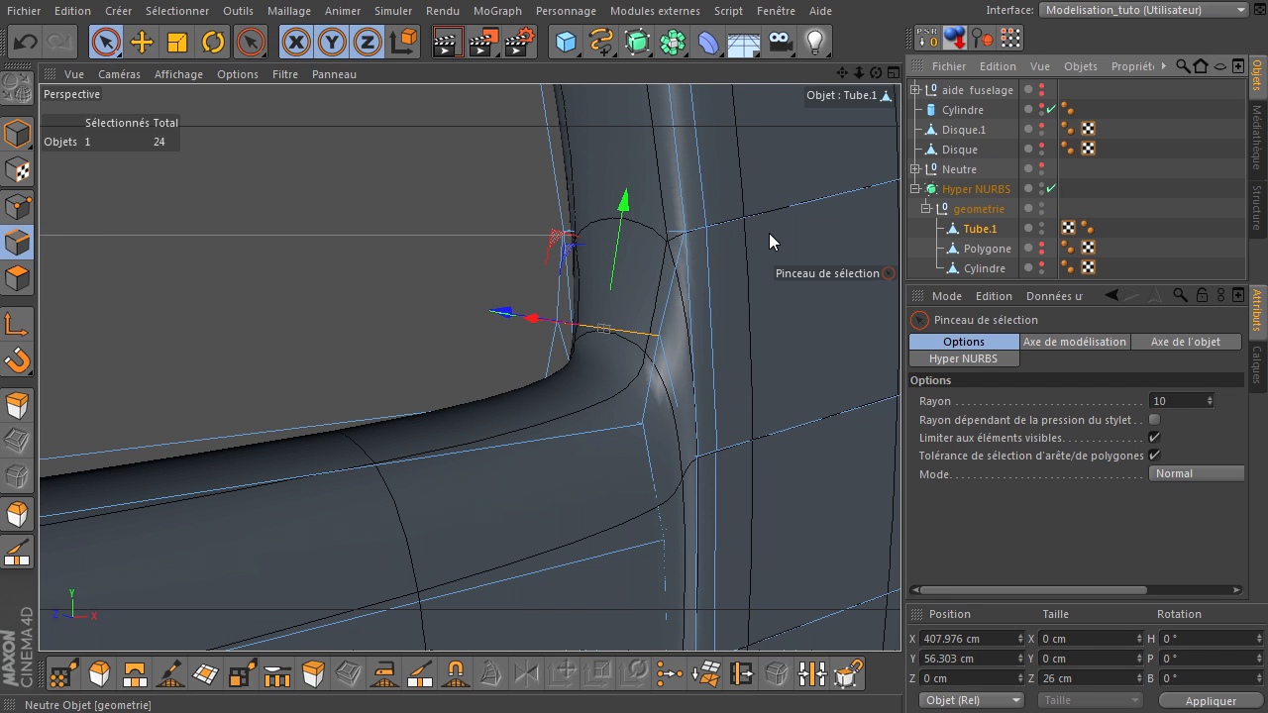
{"action": "left_click_drag", "start_coordinate": [876, 72], "coordinate": [900, 490]}
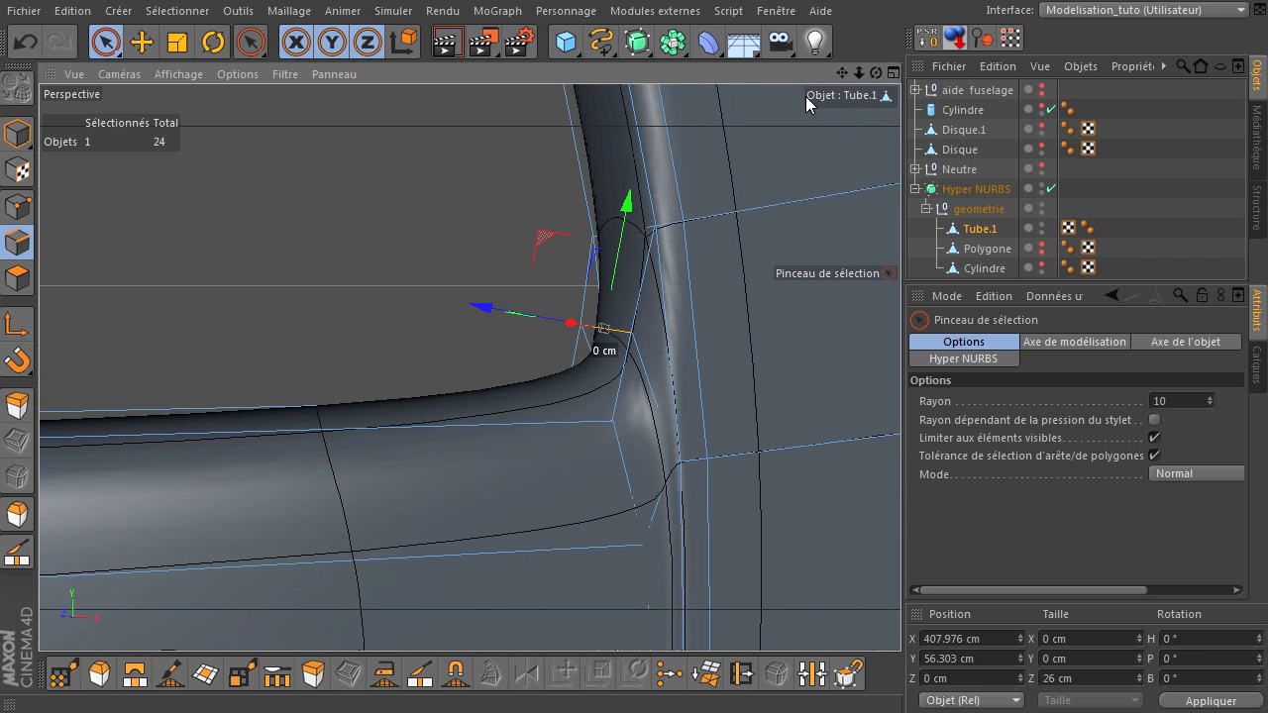
- Try nudging the corner edge slightly toward the outer ring with Hyper NURBS disabled, and preview it smoothed again
{"action": "left_click", "coordinate": [1050, 187]}
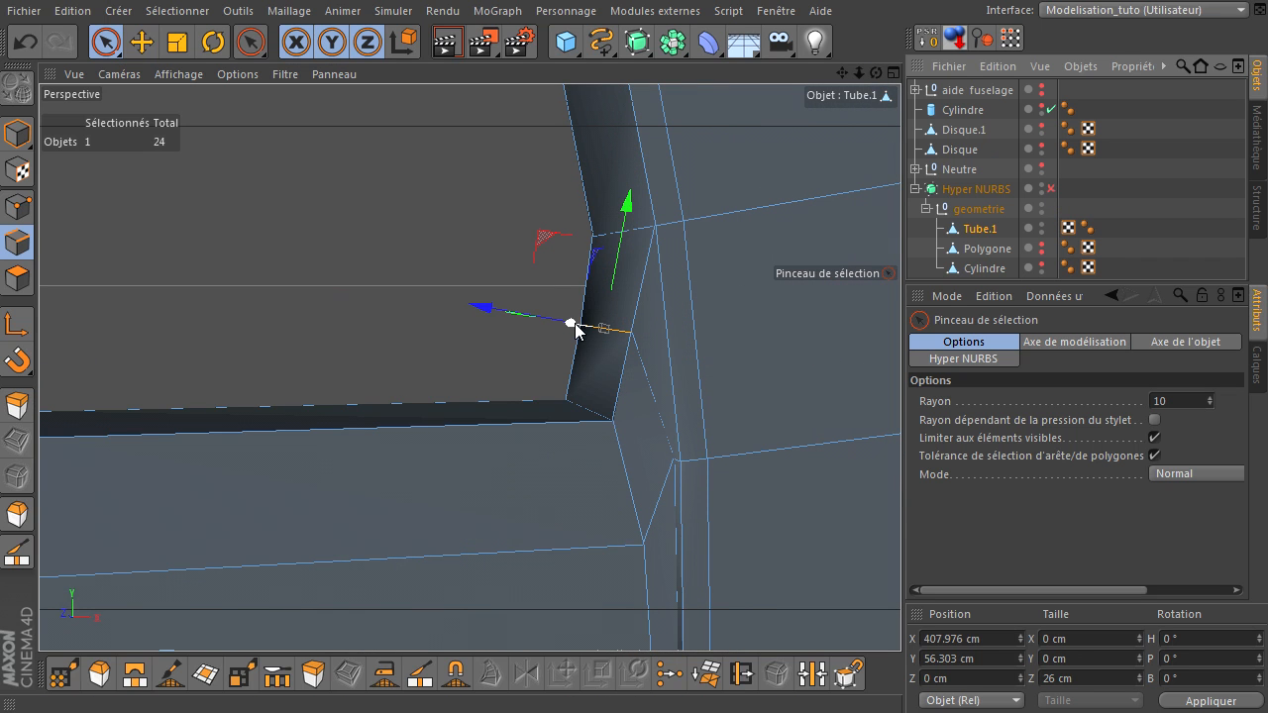
{"action": "left_click_drag", "start_coordinate": [484, 304], "coordinate": [492, 306]}
{"action": "left_click", "coordinate": [1050, 188]}
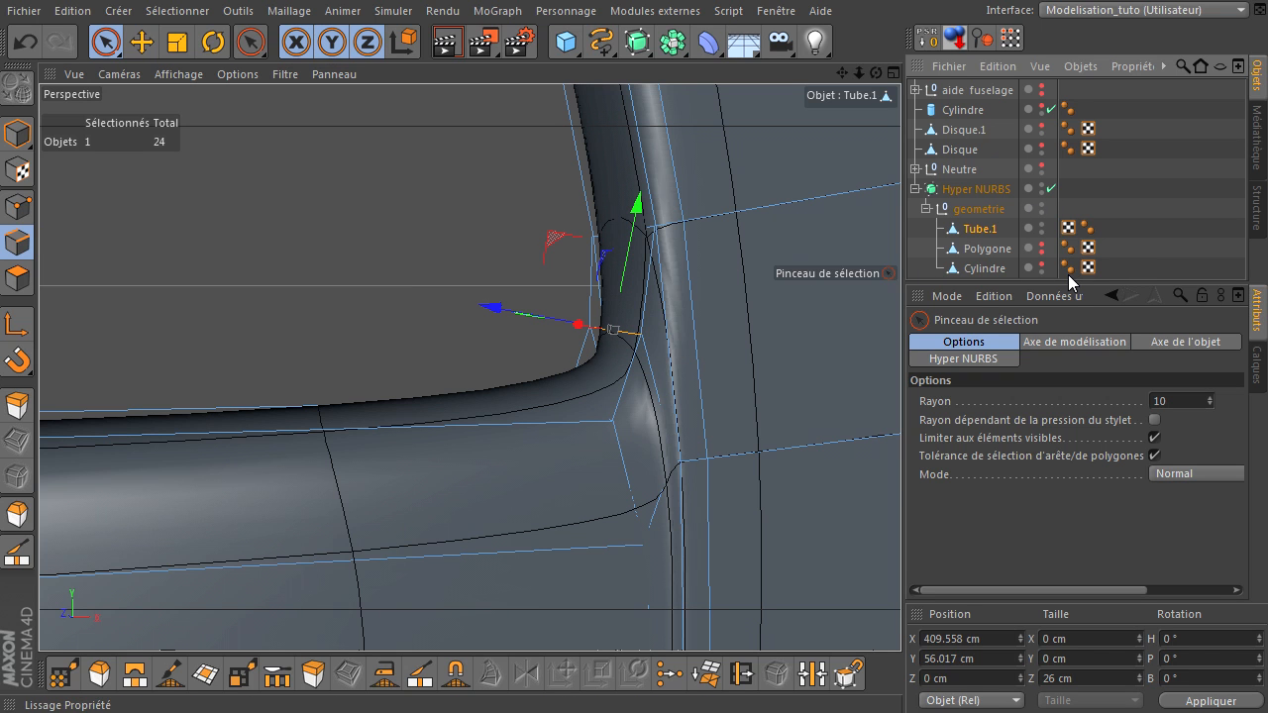
- Undo the moves of the corner edge above the spoke, leaving Hyper NURBS disabled
{"action": "key", "text": "ctrl+z"}
{"action": "key", "text": "ctrl+z"}
{"action": "key", "text": "ctrl+z"}
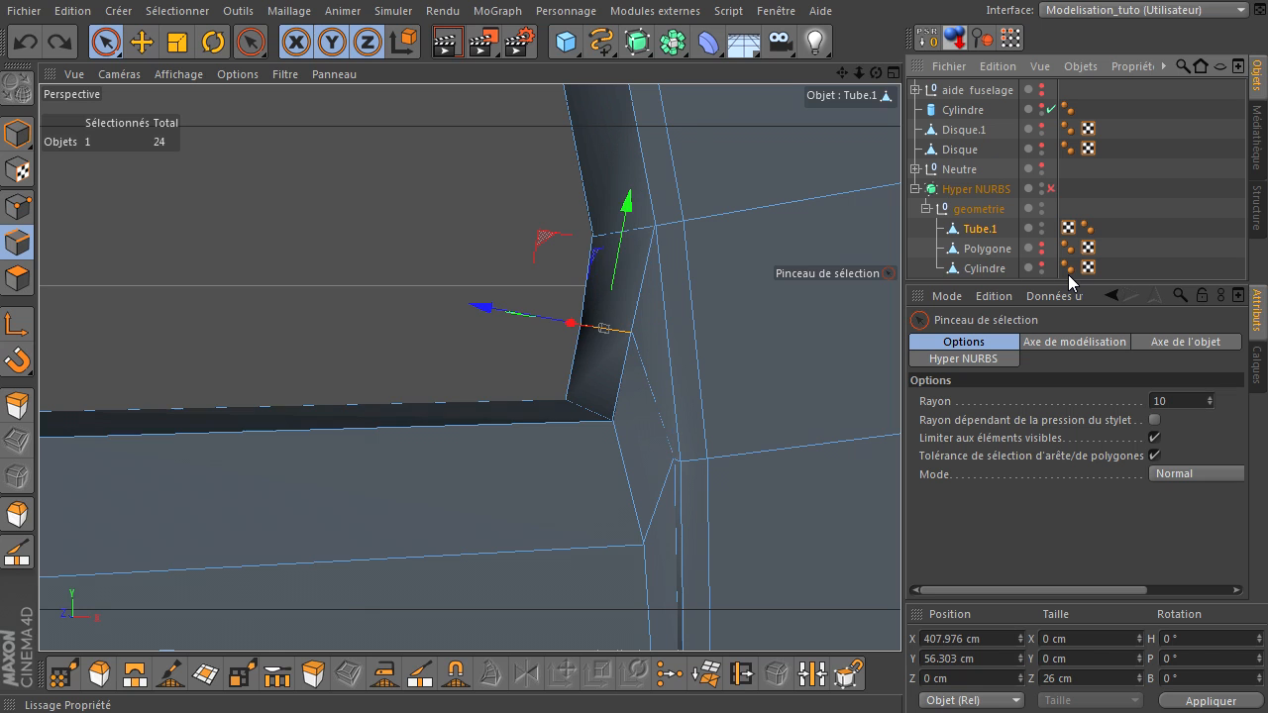
{"action": "key", "text": "ctrl+z"}
{"action": "key", "text": "ctrl+z"}
{"action": "key", "text": "ctrl+z"}
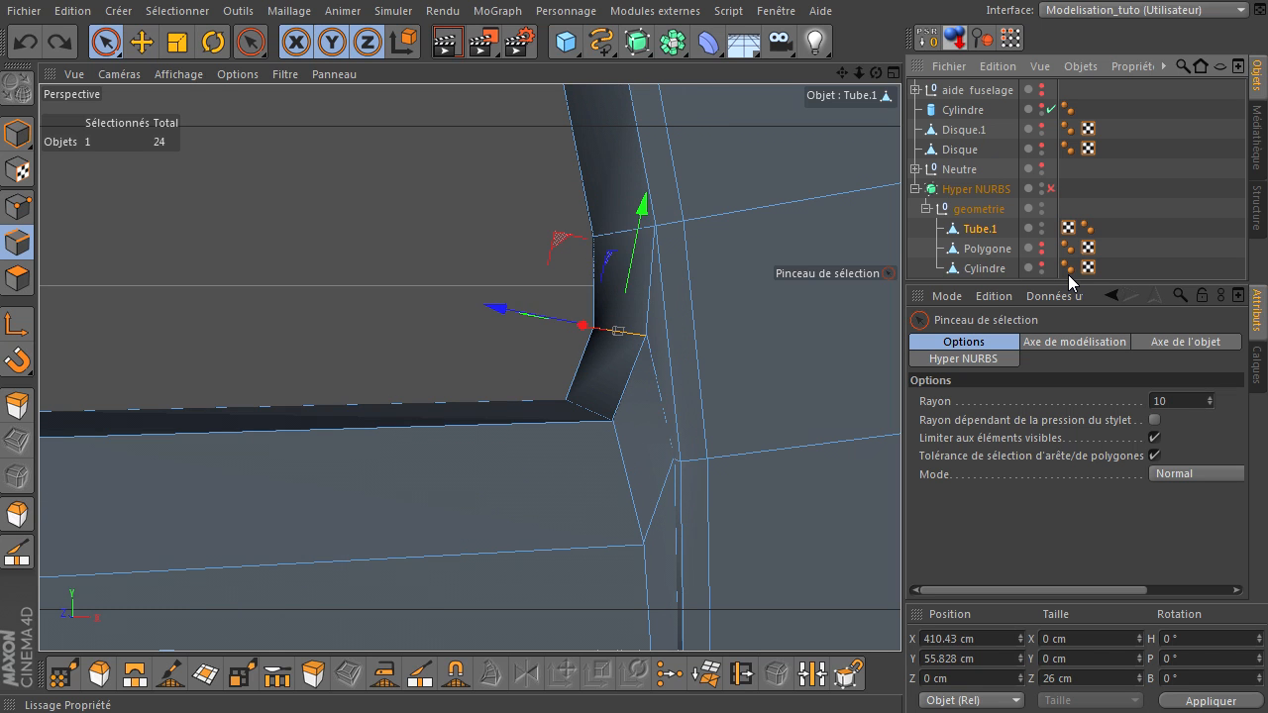
- Select the short corner edges above and below the spoke and scale them vertically toward each other, to about 110 cm apart
{"action": "left_click_drag", "start_coordinate": [843, 73], "coordinate": [896, 495]}
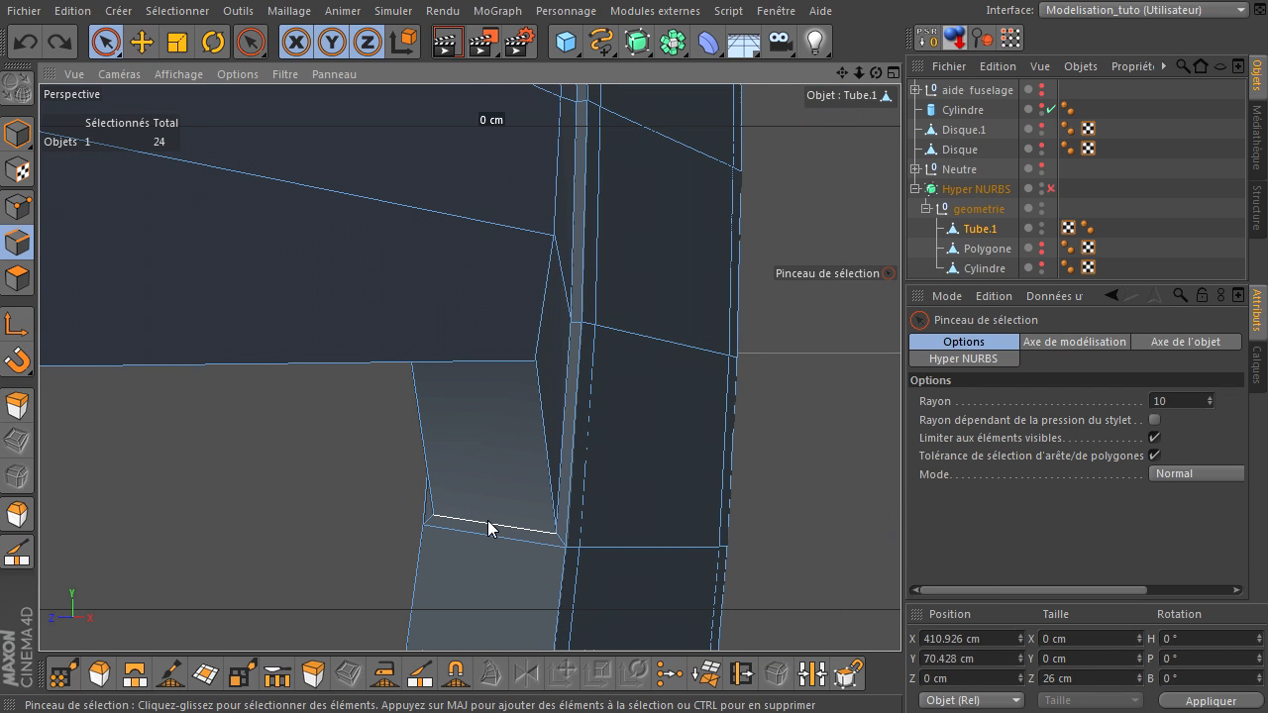
{"action": "left_click", "coordinate": [486, 526]}
{"action": "left_click_drag", "start_coordinate": [876, 73], "coordinate": [899, 490]}
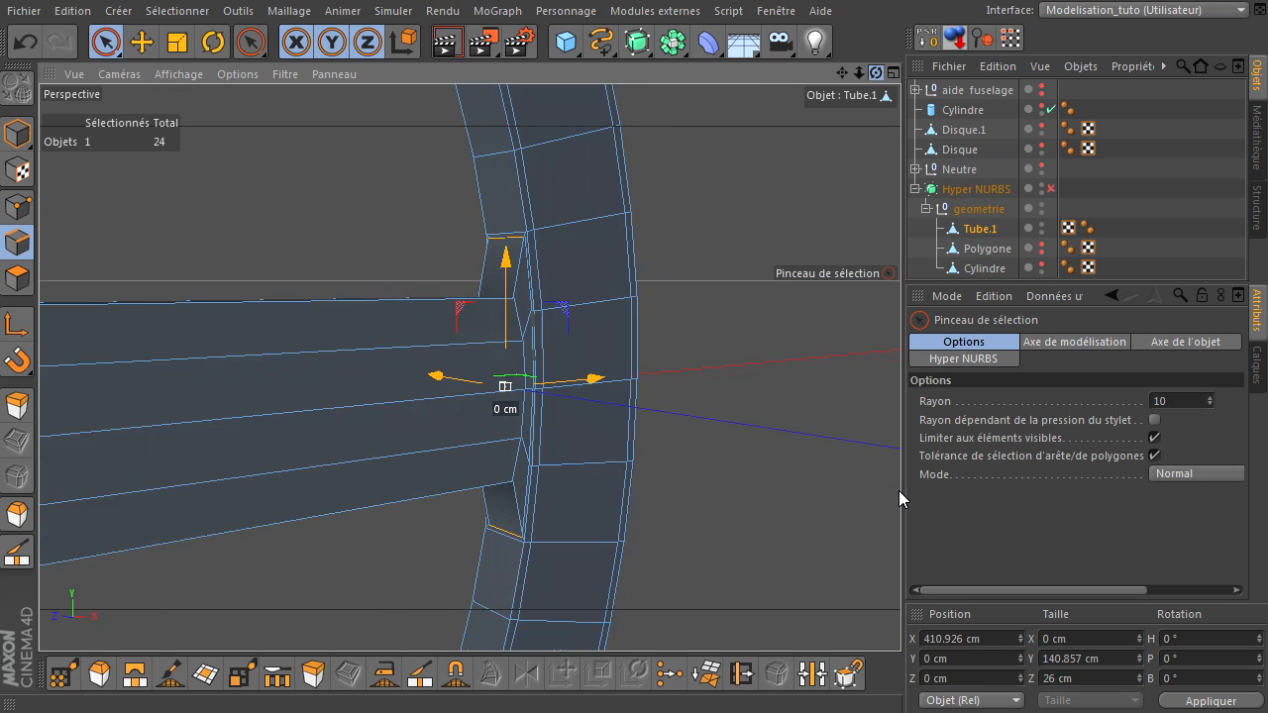
{"action": "left_click", "coordinate": [177, 42]}
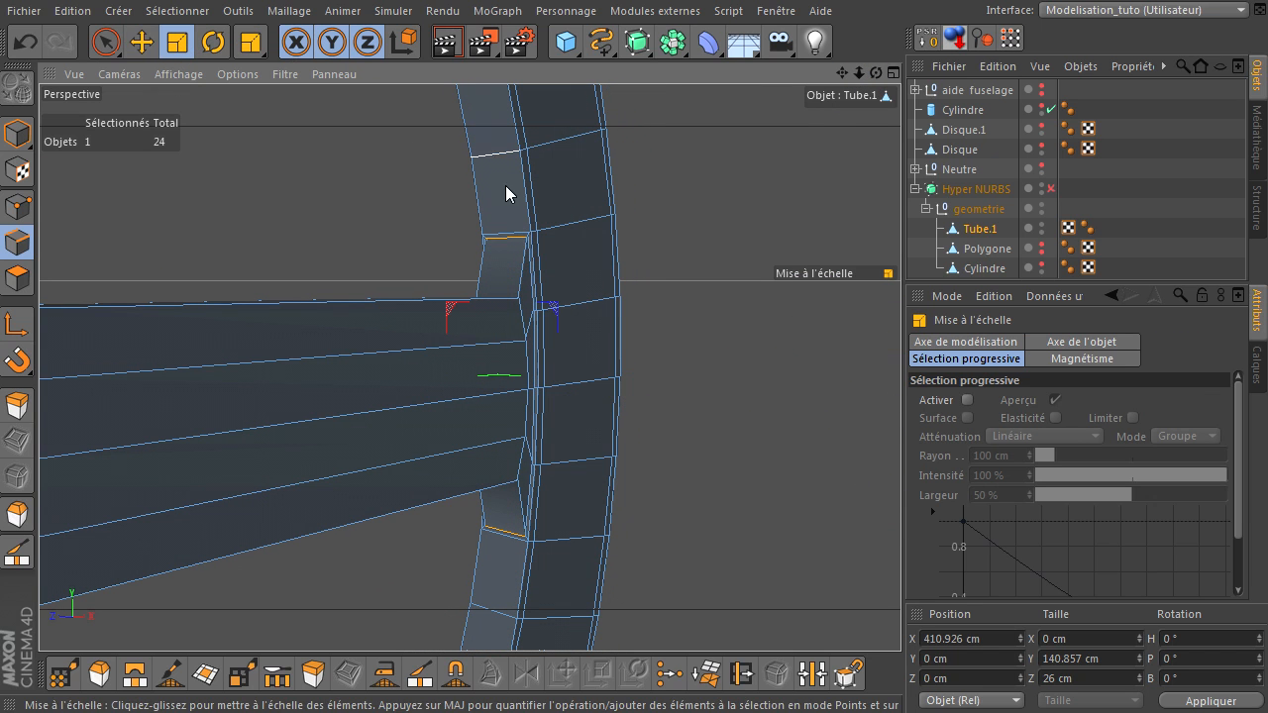
{"action": "left_click_drag", "start_coordinate": [506, 259], "coordinate": [511, 297]}
{"action": "left_click_drag", "start_coordinate": [872, 74], "coordinate": [900, 491]}
{"action": "left_click_drag", "start_coordinate": [509, 263], "coordinate": [511, 252]}
- Compare the reshaped corners at the spoke and outer ring with and without Hyper NURBS, leaving the smoothing enabled
{"action": "left_click", "coordinate": [1049, 188]}
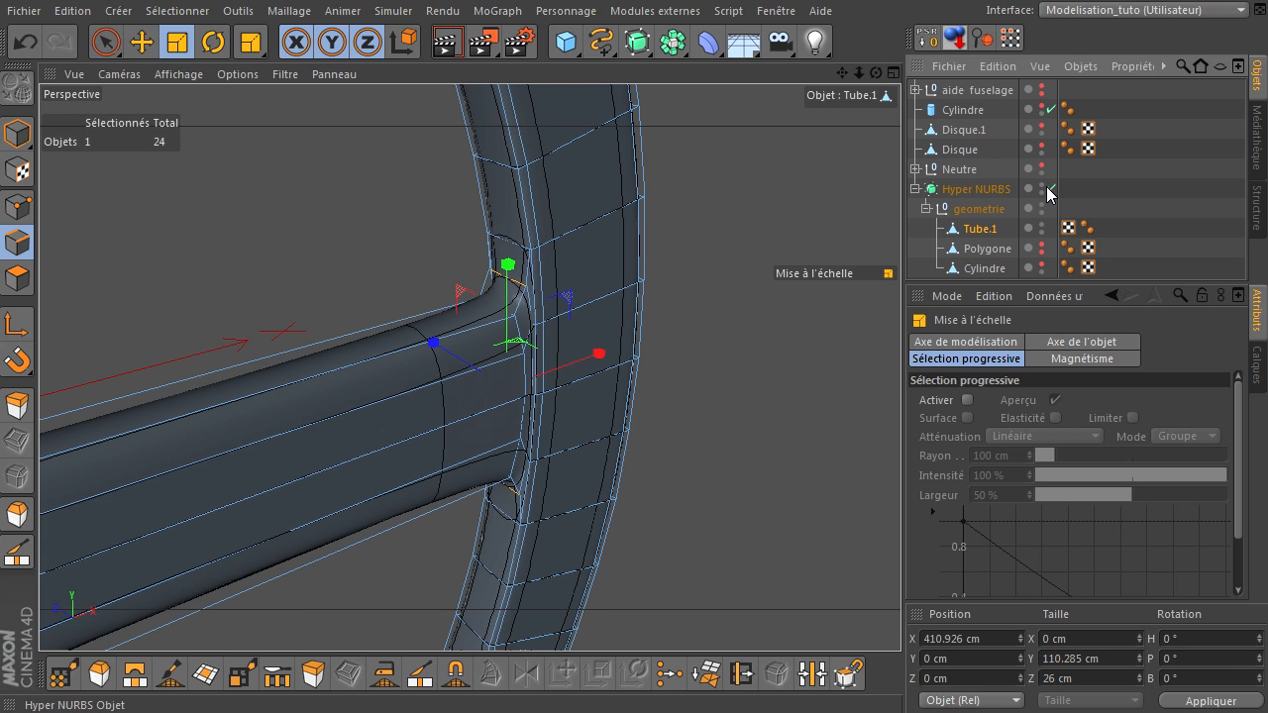
{"action": "left_click_drag", "start_coordinate": [857, 76], "coordinate": [855, 76]}
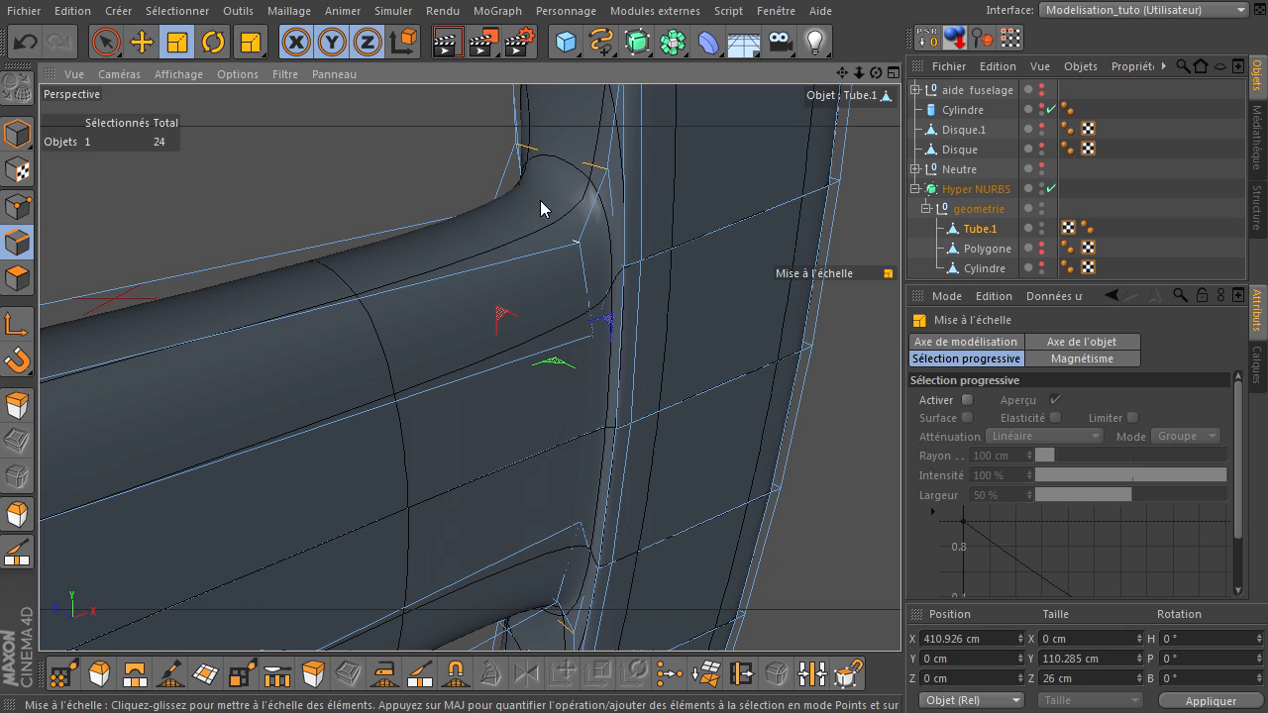
{"action": "left_click_drag", "start_coordinate": [857, 77], "coordinate": [916, 488]}
{"action": "left_click", "coordinate": [1050, 189]}
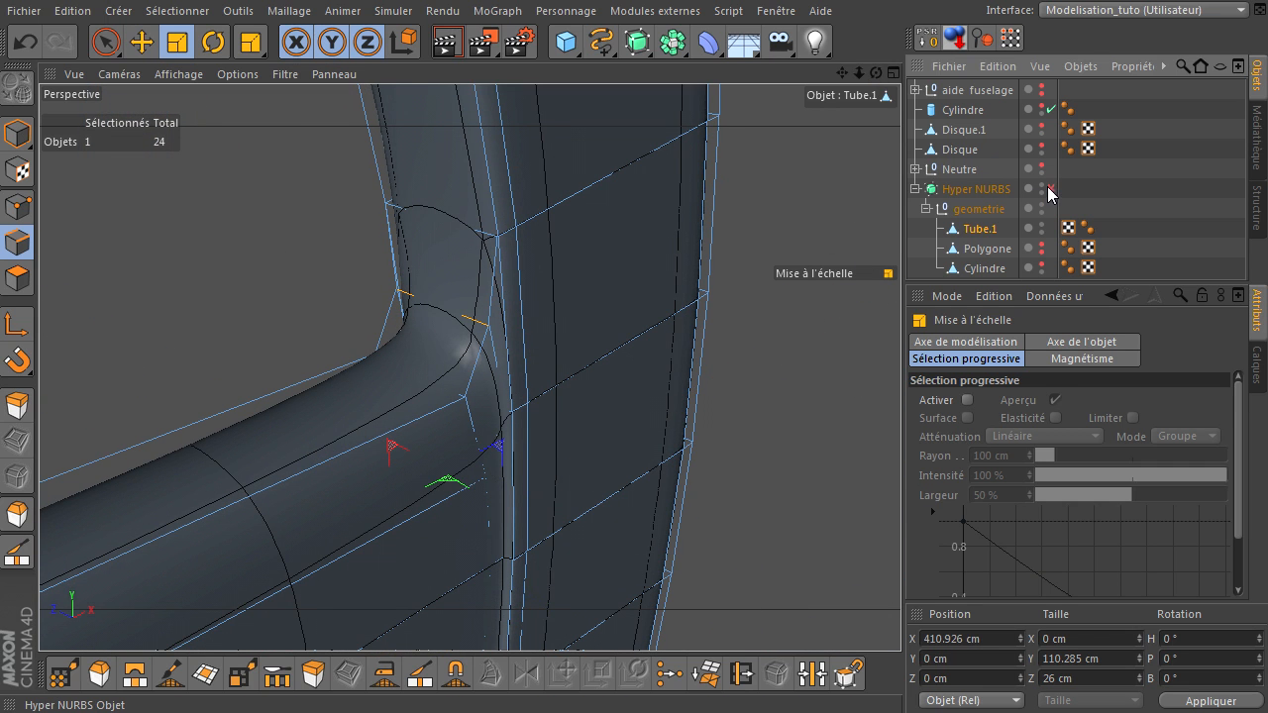
{"action": "left_click", "coordinate": [452, 333]}
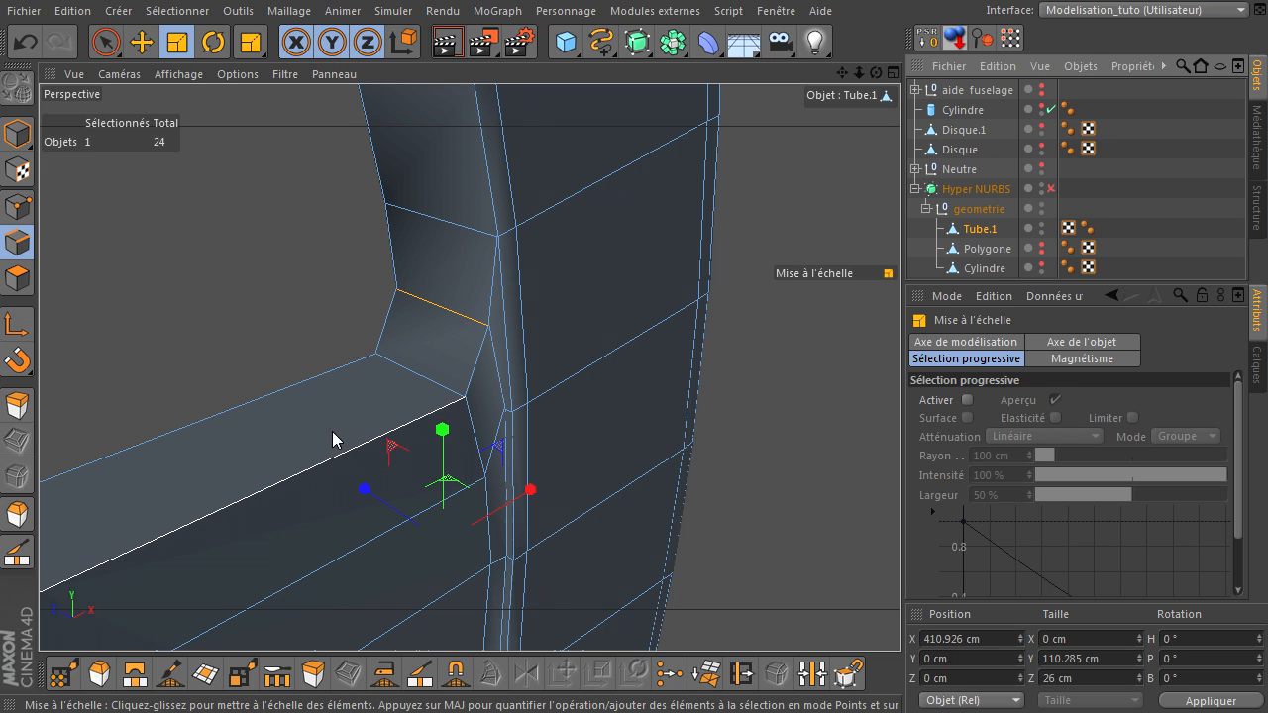
{"action": "left_click_drag", "start_coordinate": [876, 73], "coordinate": [900, 493]}
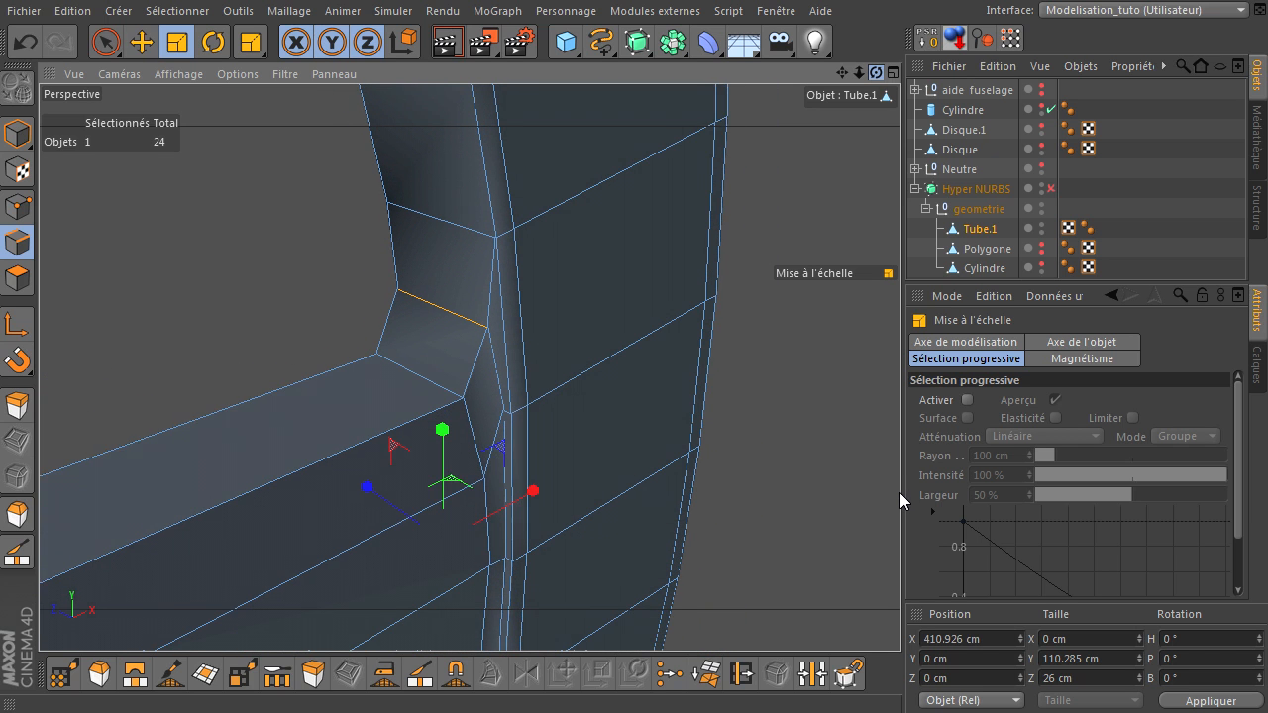
{"action": "left_click", "coordinate": [1051, 188]}
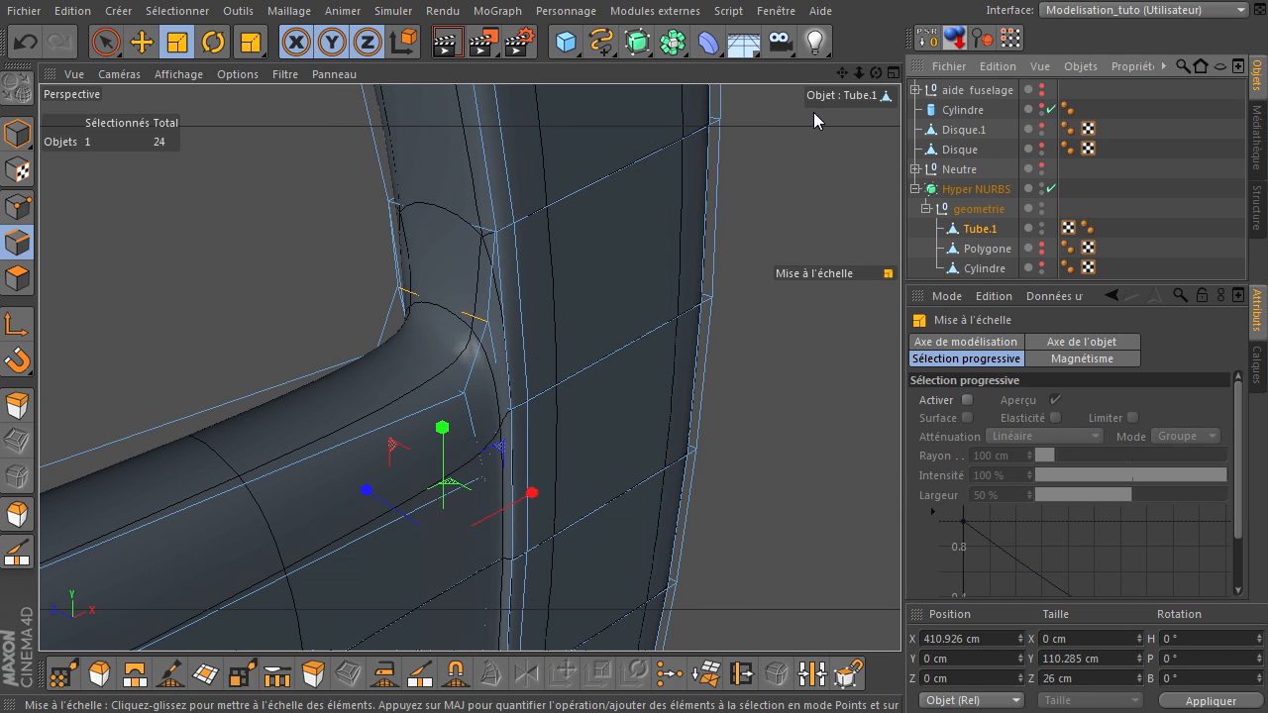
{"action": "left_click_drag", "start_coordinate": [843, 73], "coordinate": [896, 404]}
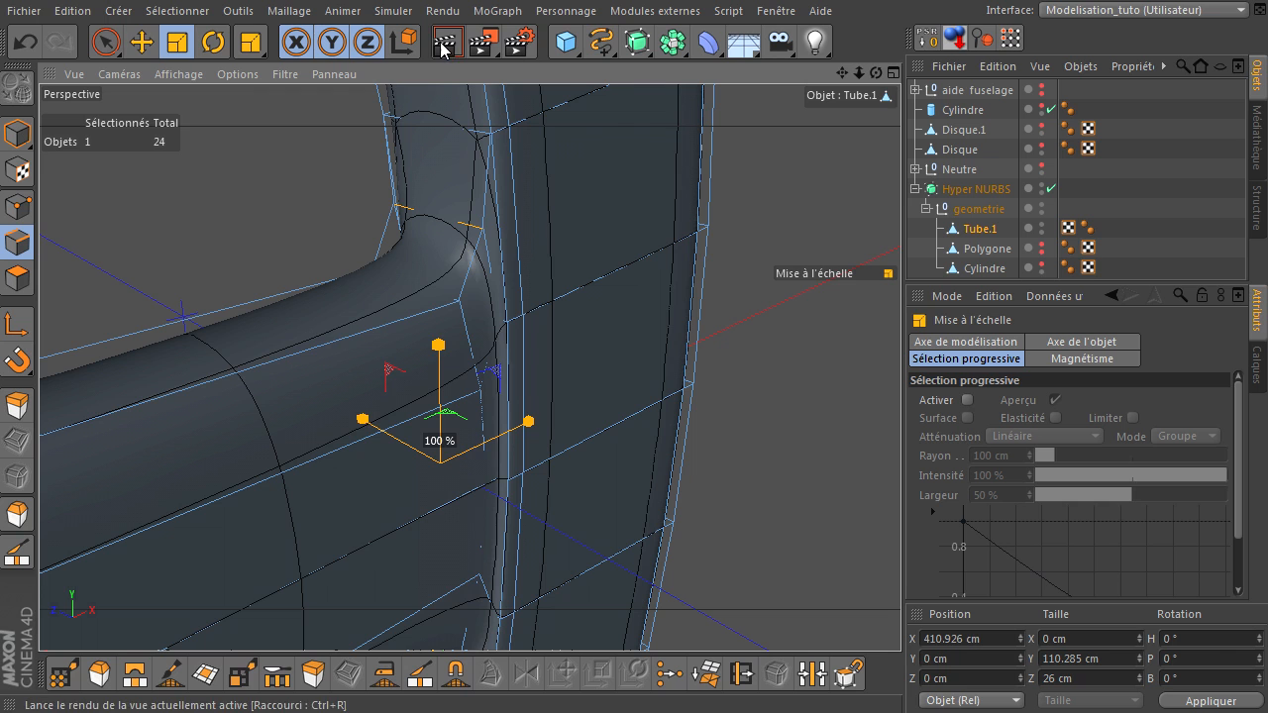
- Render the junction of the spoke and outer ring from two slightly different angles to examine the corner shading against the unsmoothed mesh
{"action": "key", "text": "ctrl+r"}
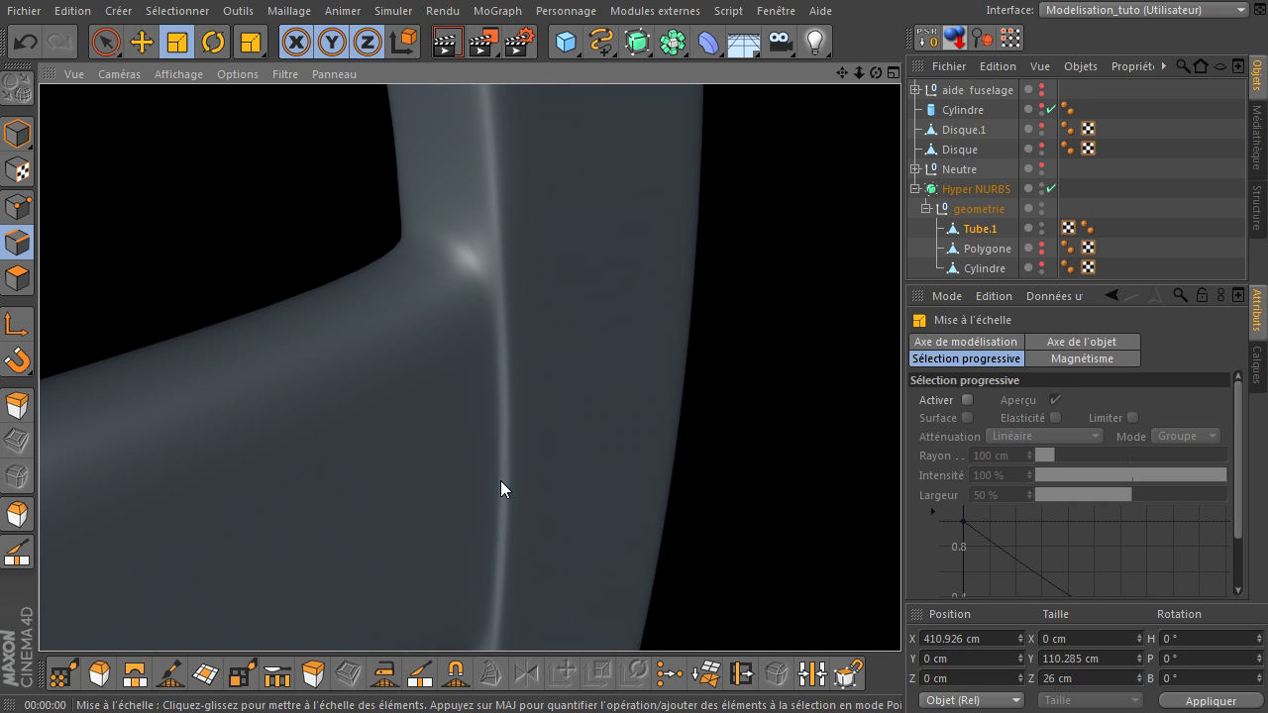
{"action": "left_click", "coordinate": [1050, 188]}
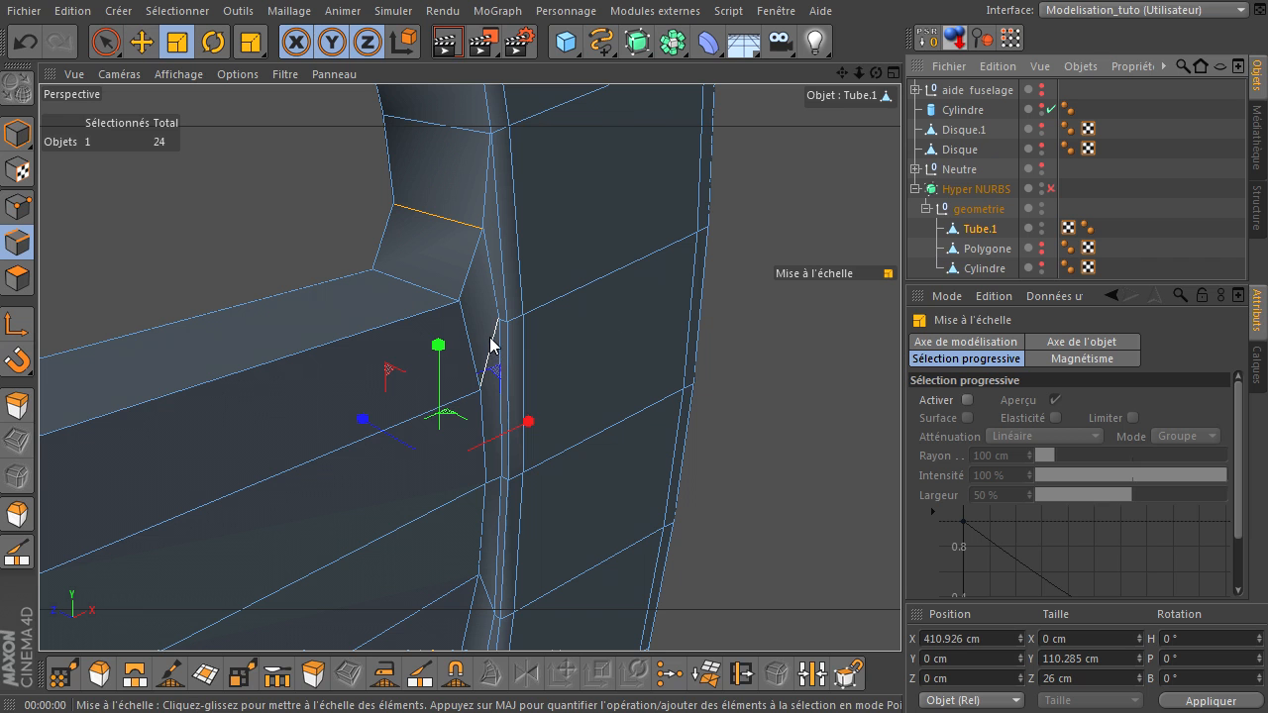
{"action": "left_click_drag", "start_coordinate": [876, 72], "coordinate": [900, 490]}
{"action": "left_click", "coordinate": [1051, 188]}
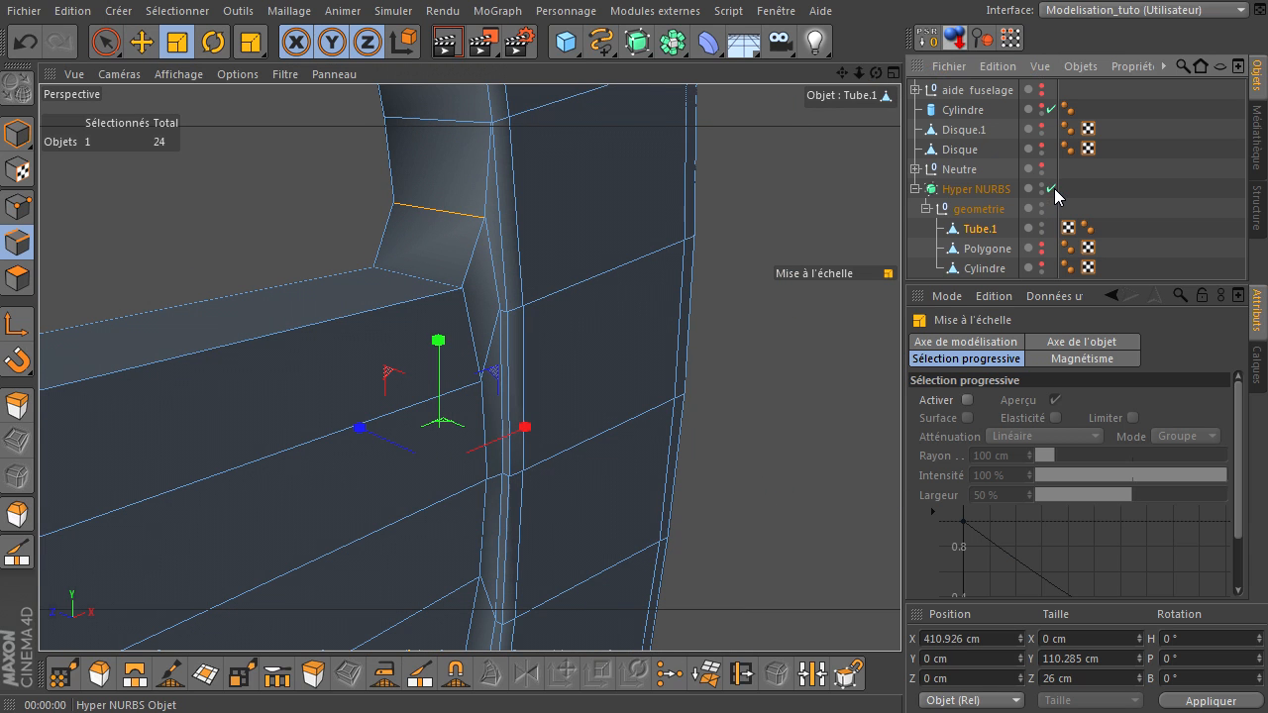
{"action": "left_click", "coordinate": [448, 43]}
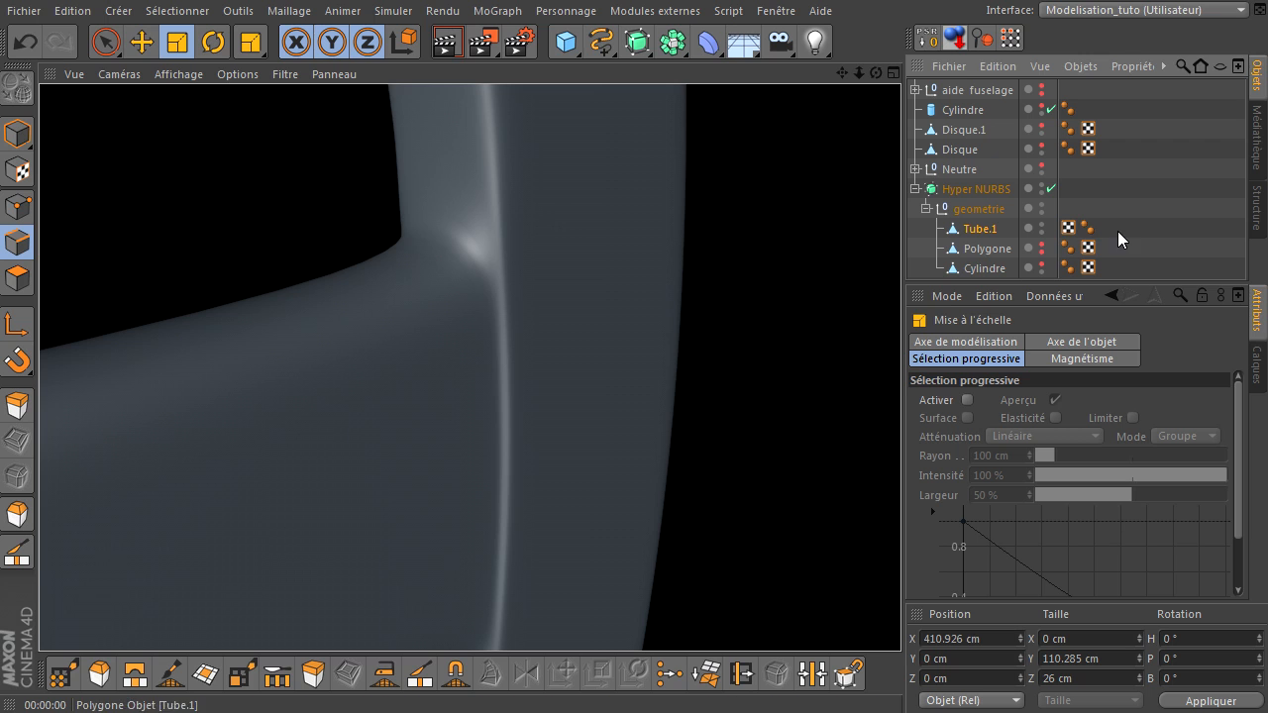
- Try a Knife loop cut across the corner just above the spoke and preview it smoothed, leaving Hyper NURBS disabled
{"action": "left_click", "coordinate": [1051, 188]}
{"action": "left_click", "coordinate": [419, 674]}
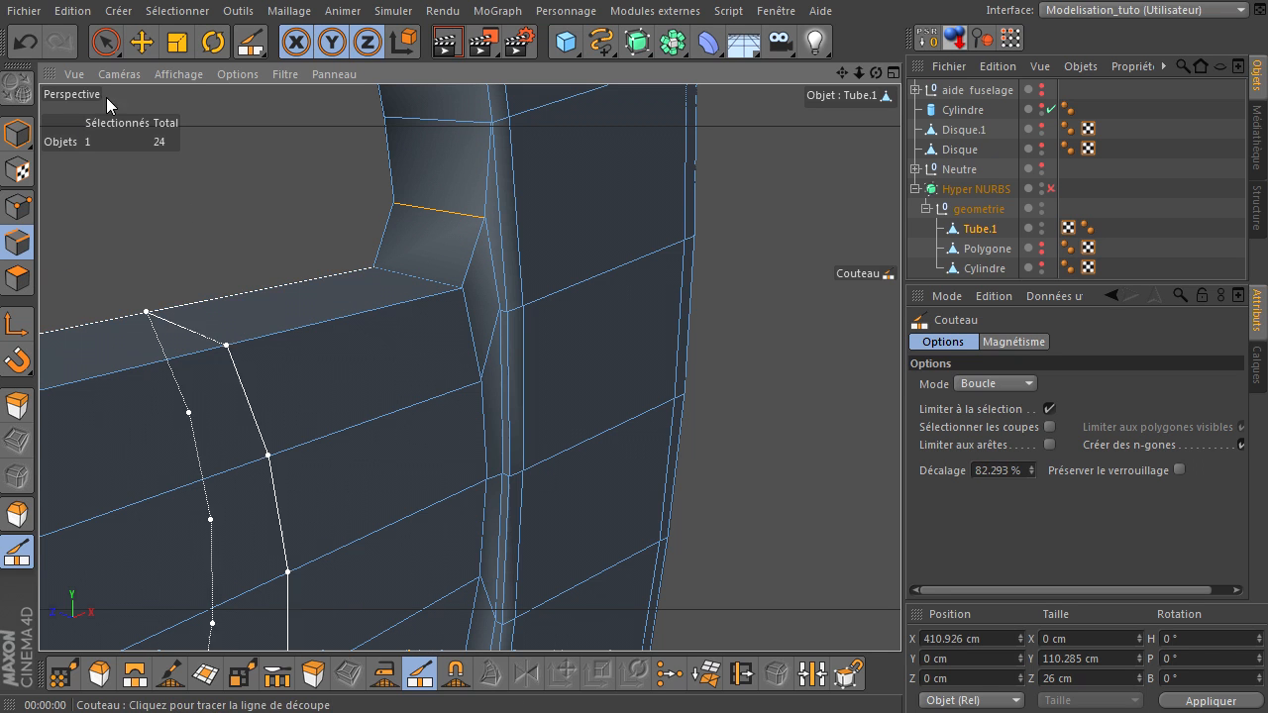
{"action": "left_click", "coordinate": [109, 43]}
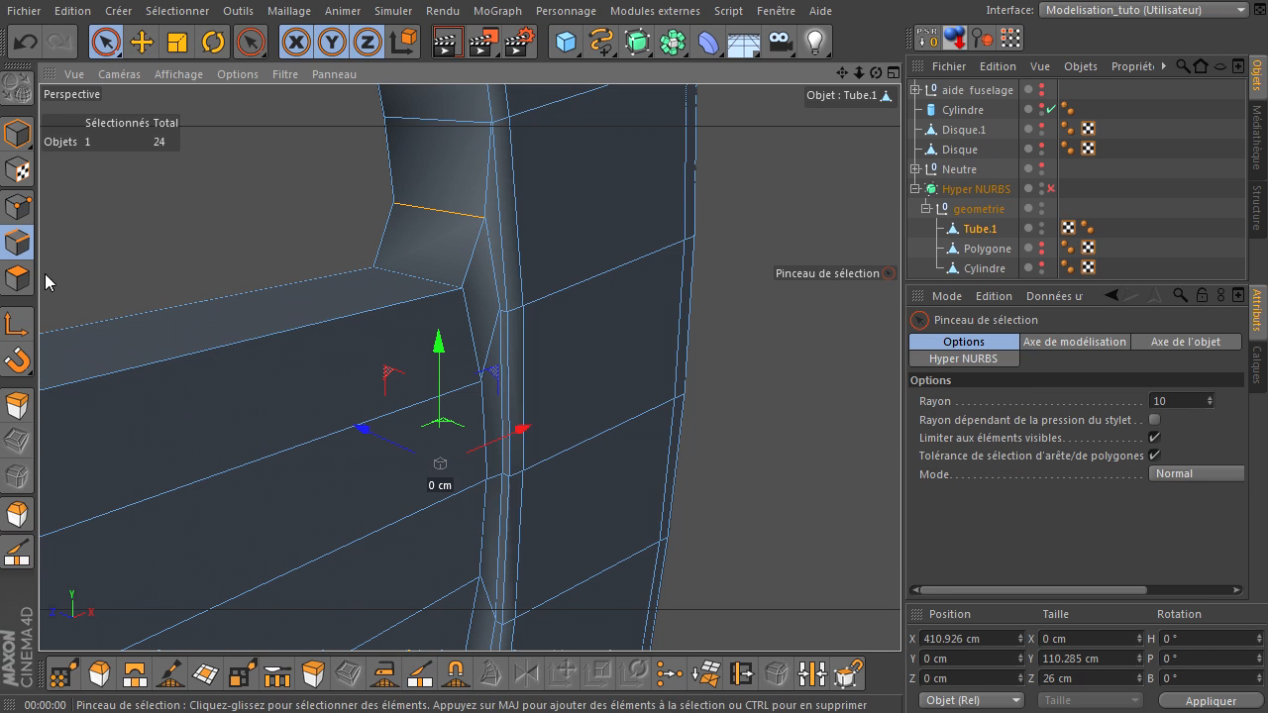
{"action": "left_click", "coordinate": [186, 190]}
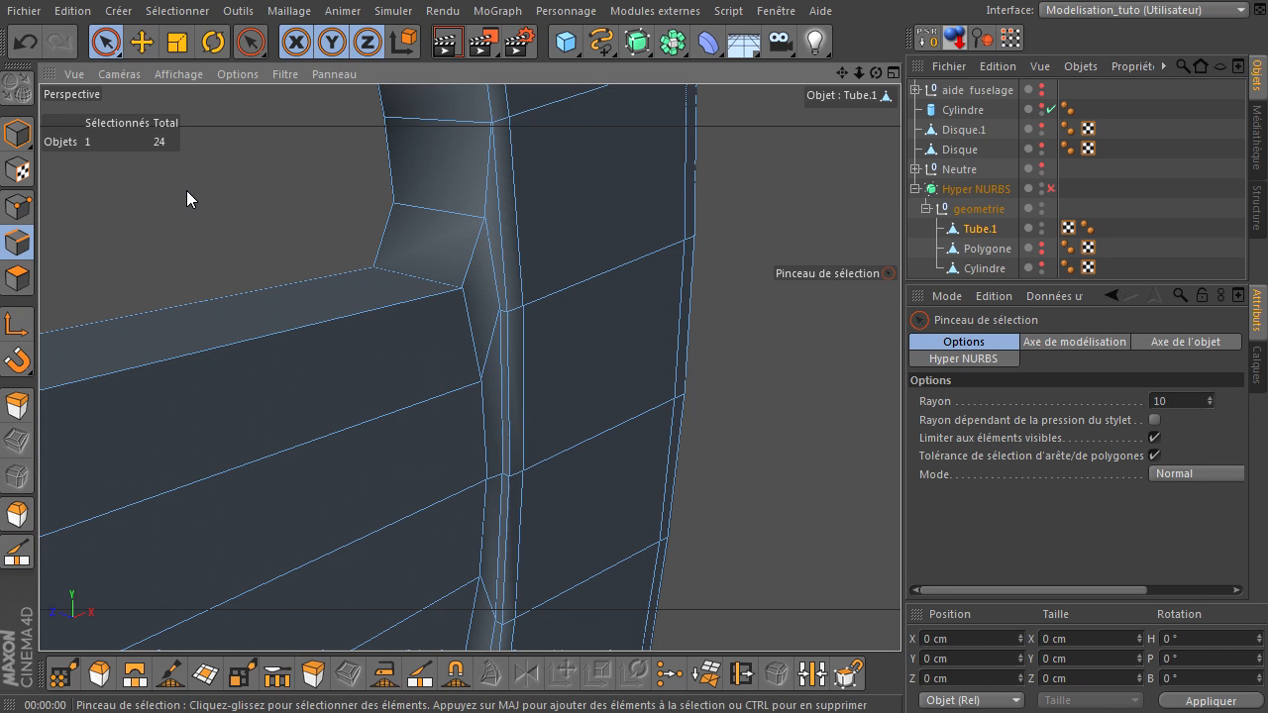
{"action": "left_click", "coordinate": [419, 674]}
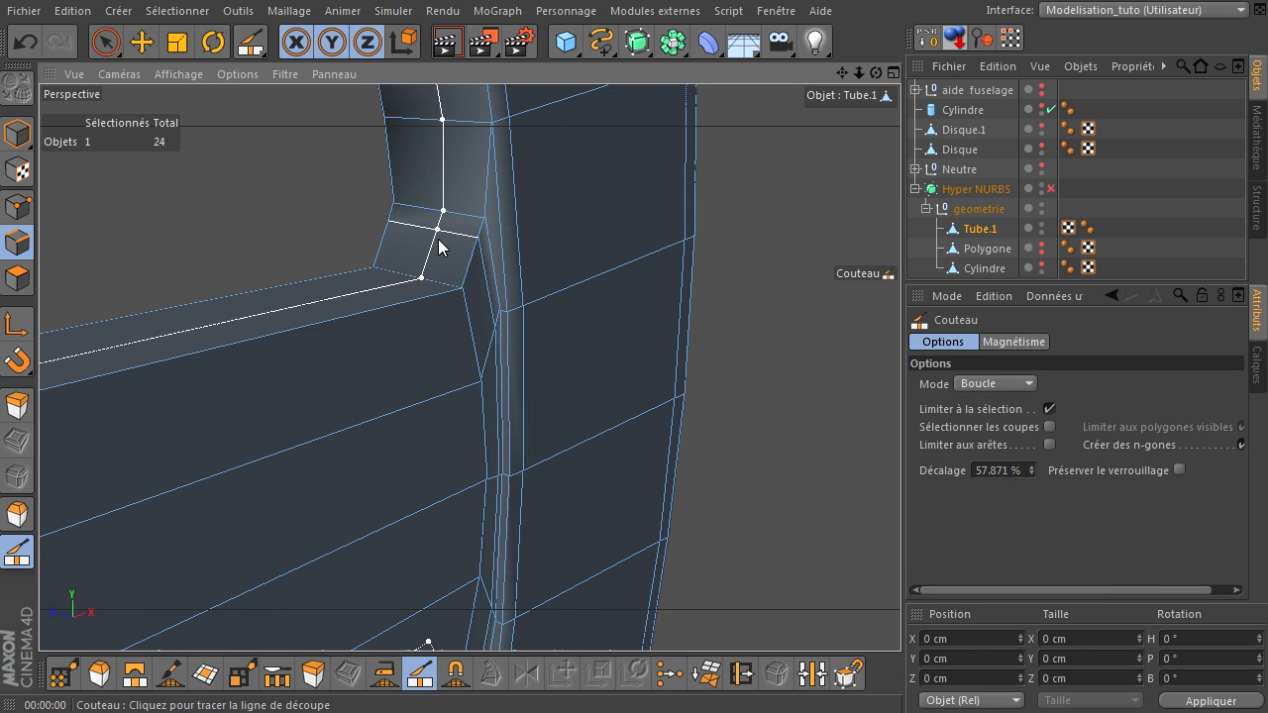
{"action": "left_click", "coordinate": [1051, 188]}
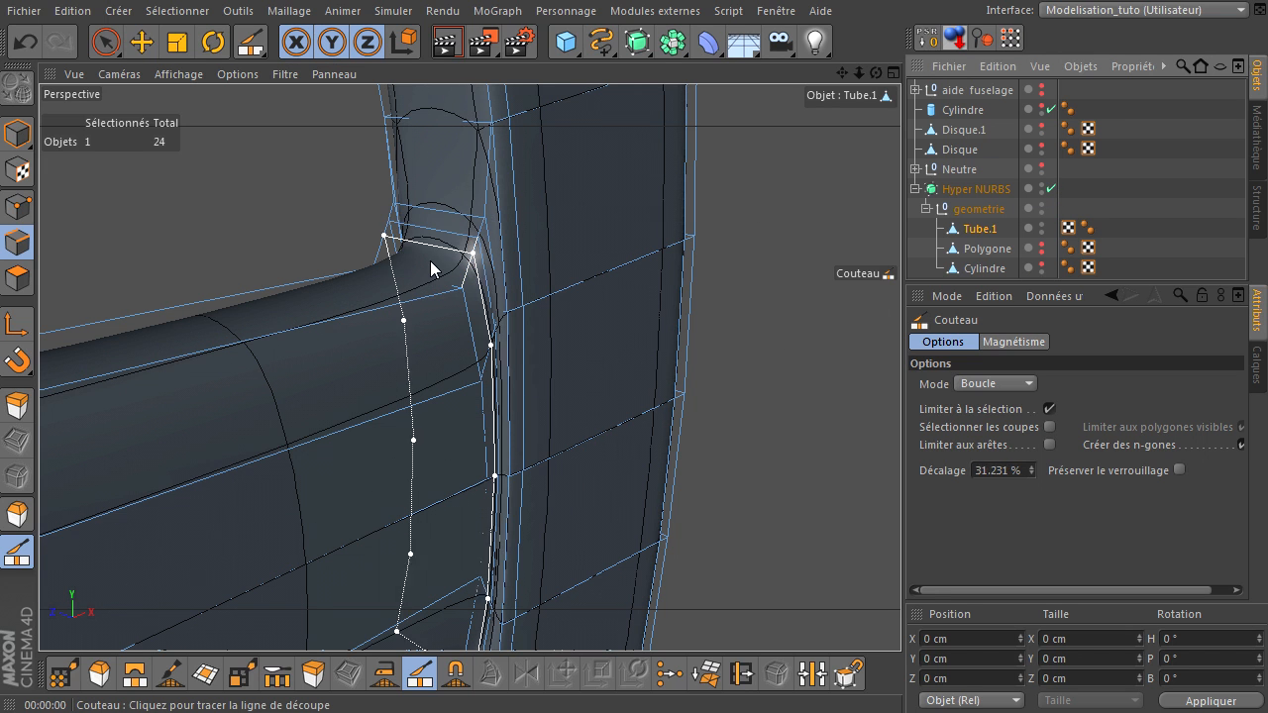
{"action": "key", "text": "q"}
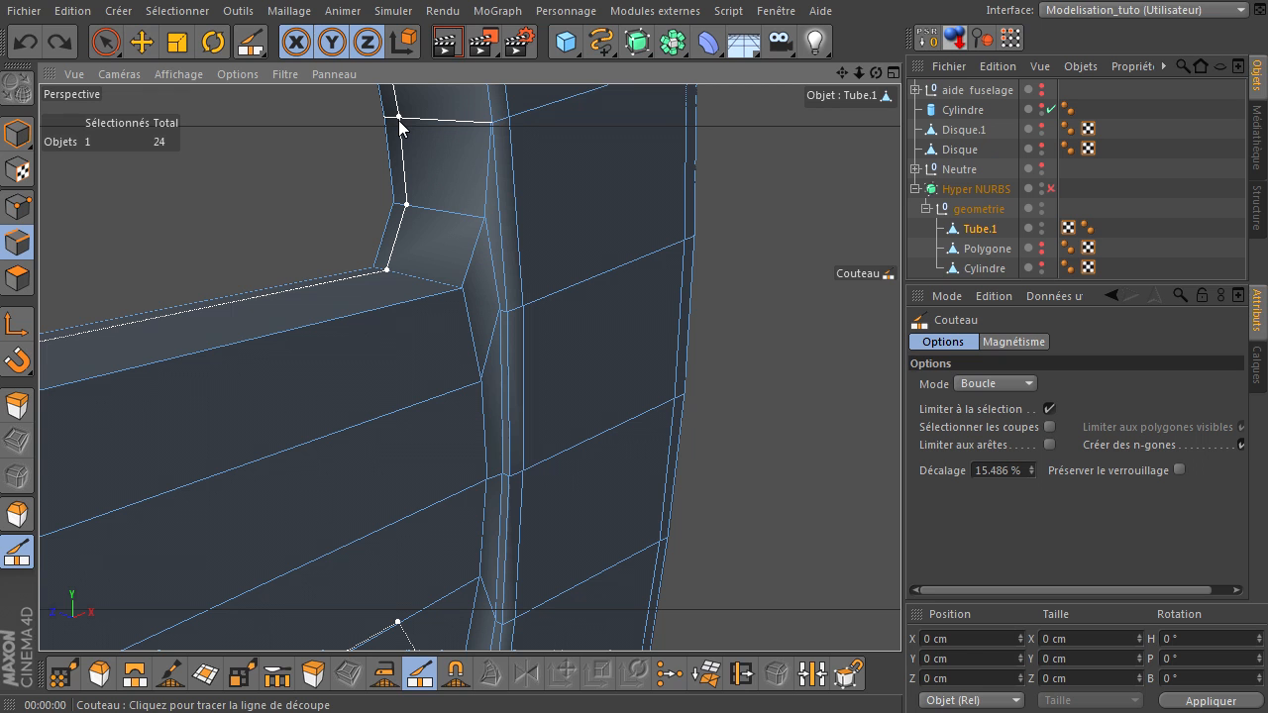
{"action": "left_click", "coordinate": [399, 118]}
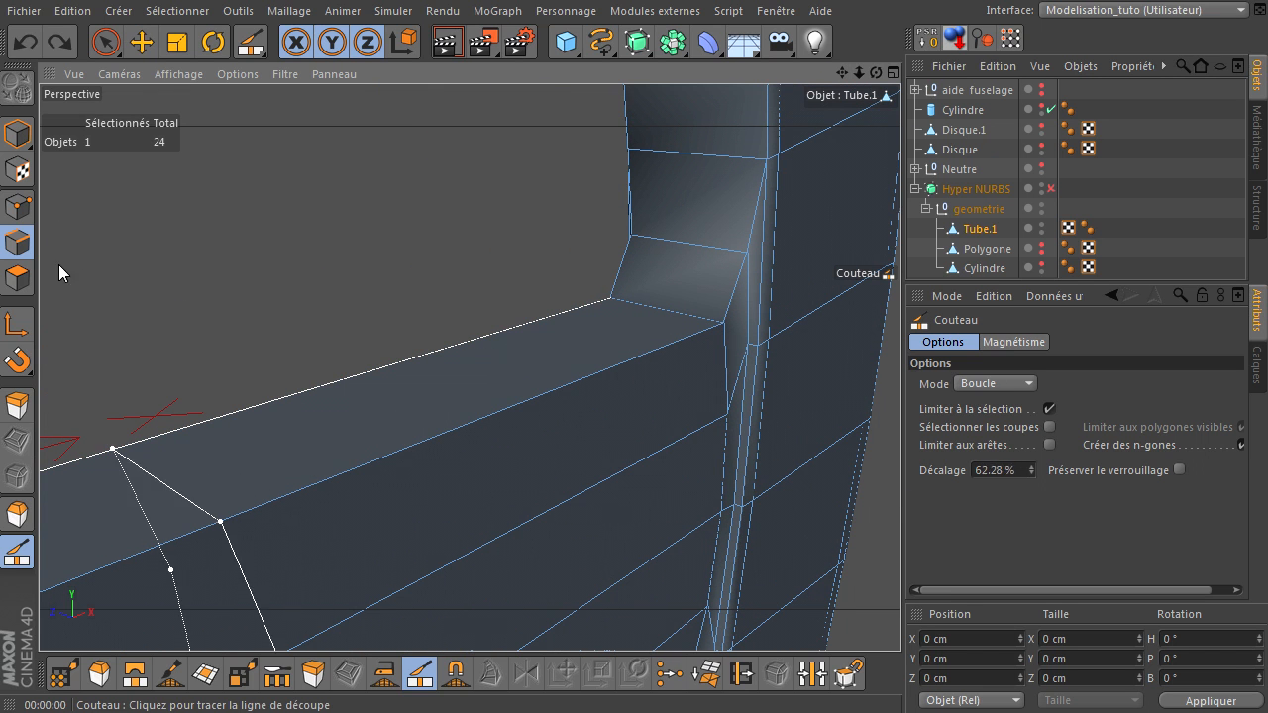
- Ring-select the cross edges along the outer ring's inner face and the spoke's edge, and connect them with a central edge loop
{"action": "key", "text": "u"}
{"action": "key", "text": "b"}
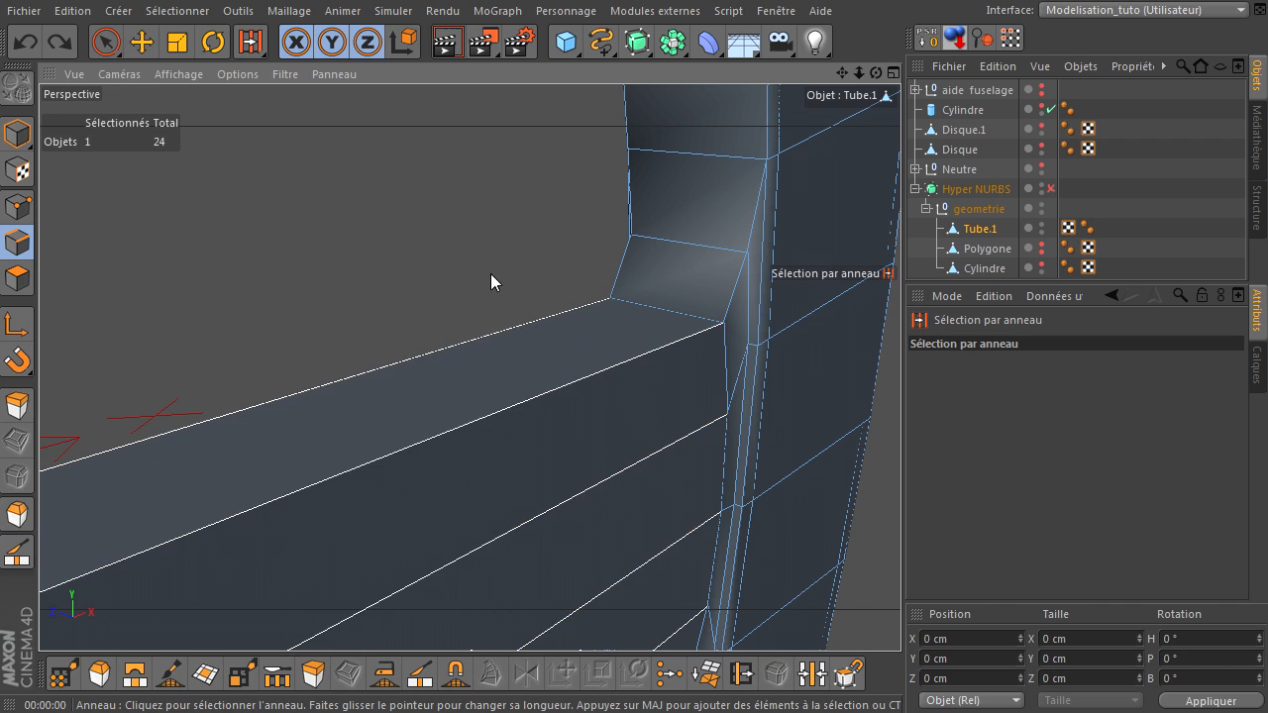
{"action": "left_click", "coordinate": [649, 305]}
{"action": "scroll", "coordinate": [566, 352], "scroll_direction": "down", "scroll_amount": 3}
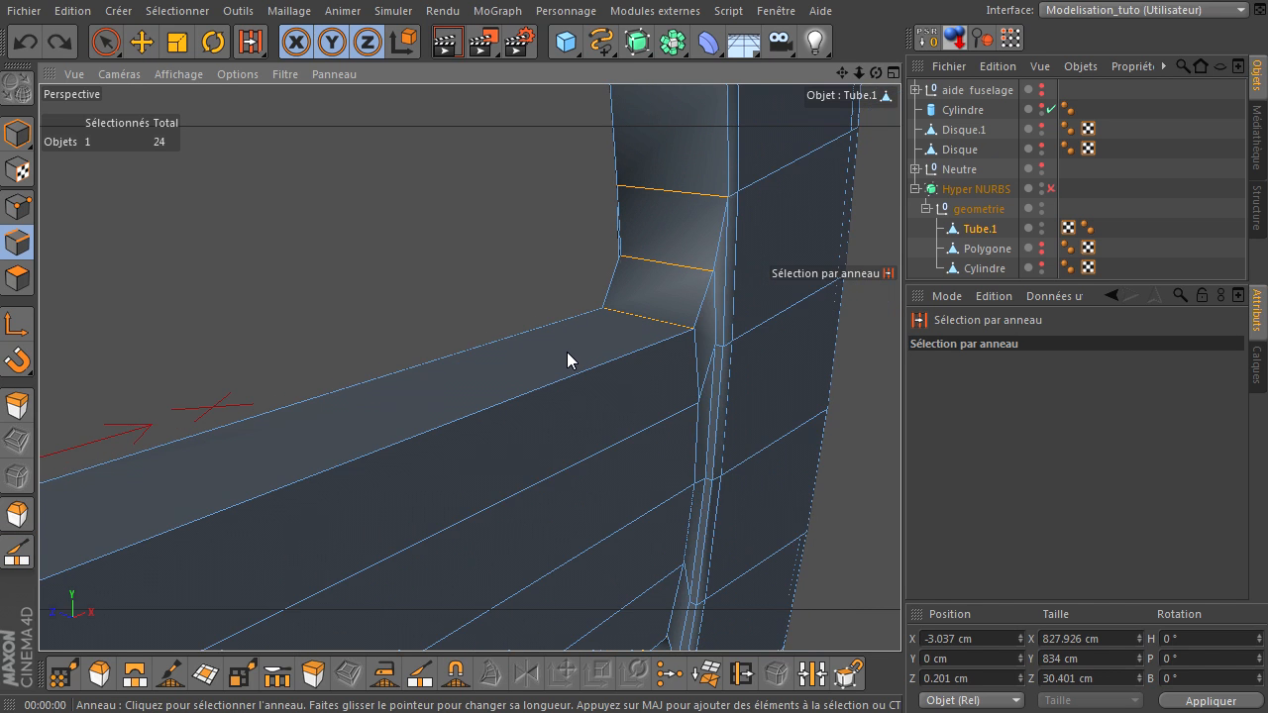
{"action": "left_click_drag", "start_coordinate": [859, 73], "coordinate": [769, 99]}
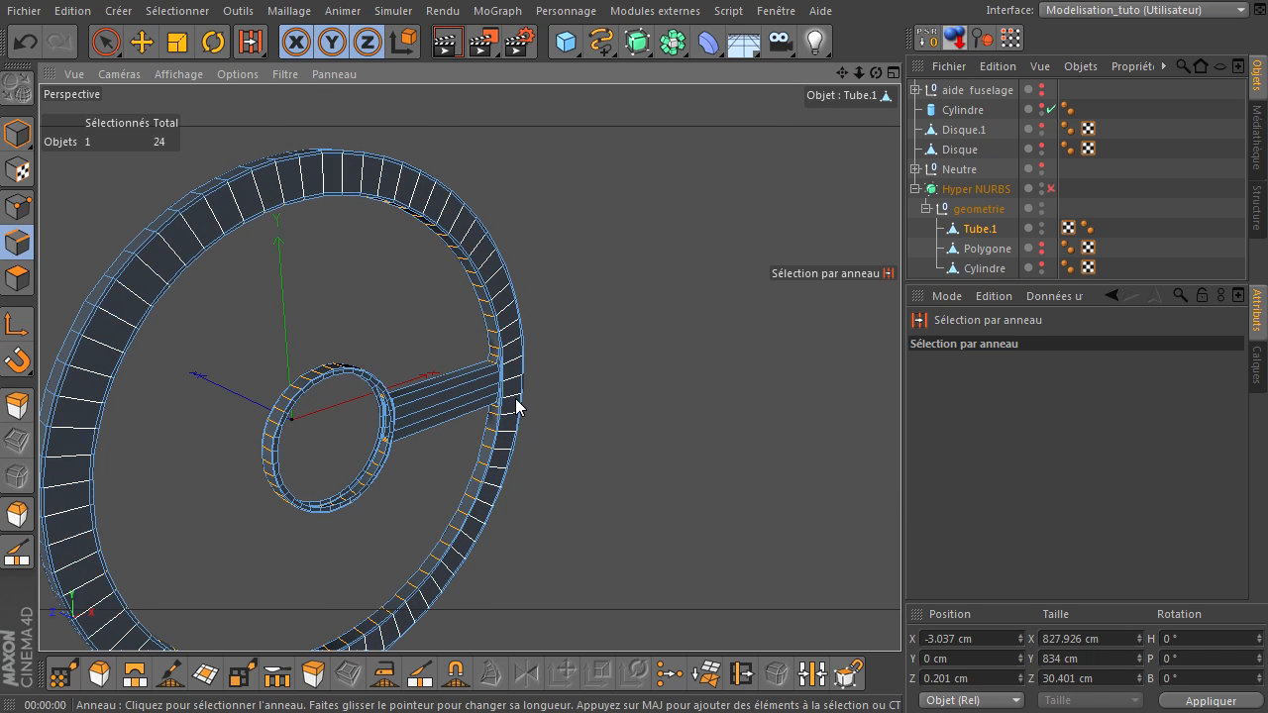
{"action": "scroll", "coordinate": [520, 391], "scroll_direction": "up", "scroll_amount": 10}
{"action": "scroll", "coordinate": [525, 369], "scroll_direction": "up", "scroll_amount": 1}
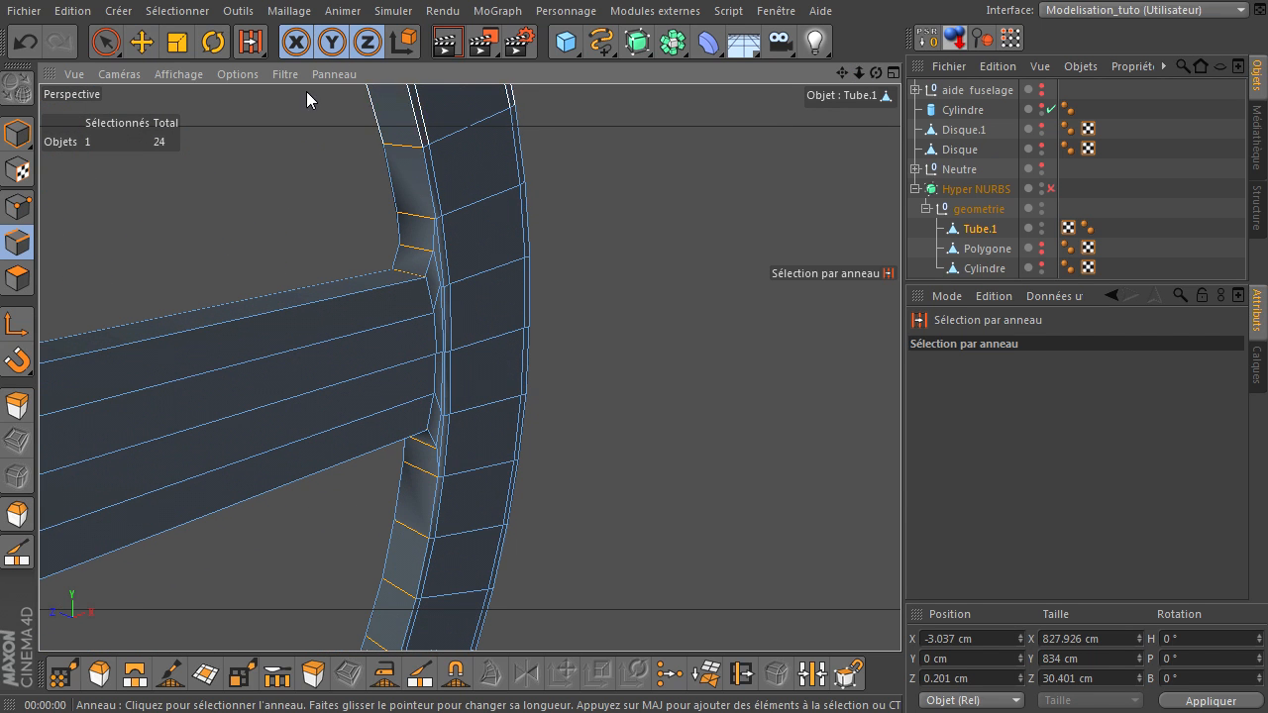
{"action": "left_click", "coordinate": [298, 12]}
{"action": "mouse_move", "coordinate": [315, 61]}
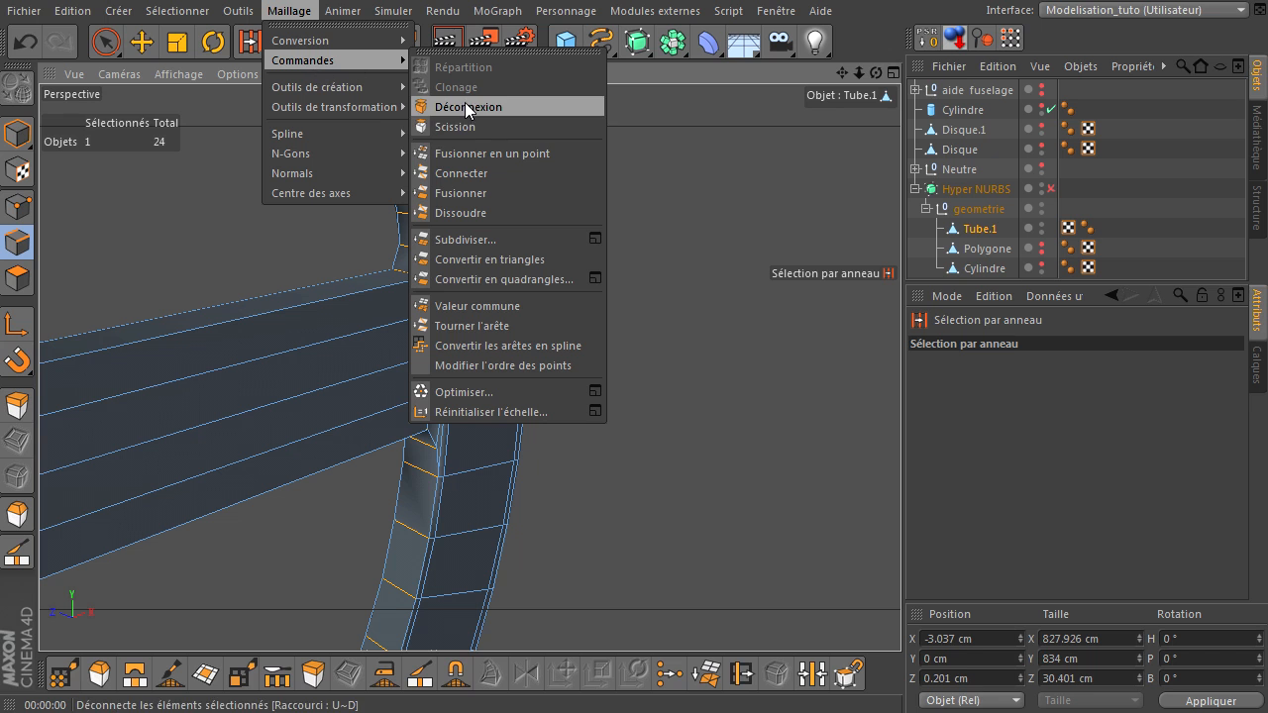
{"action": "left_click", "coordinate": [463, 174]}
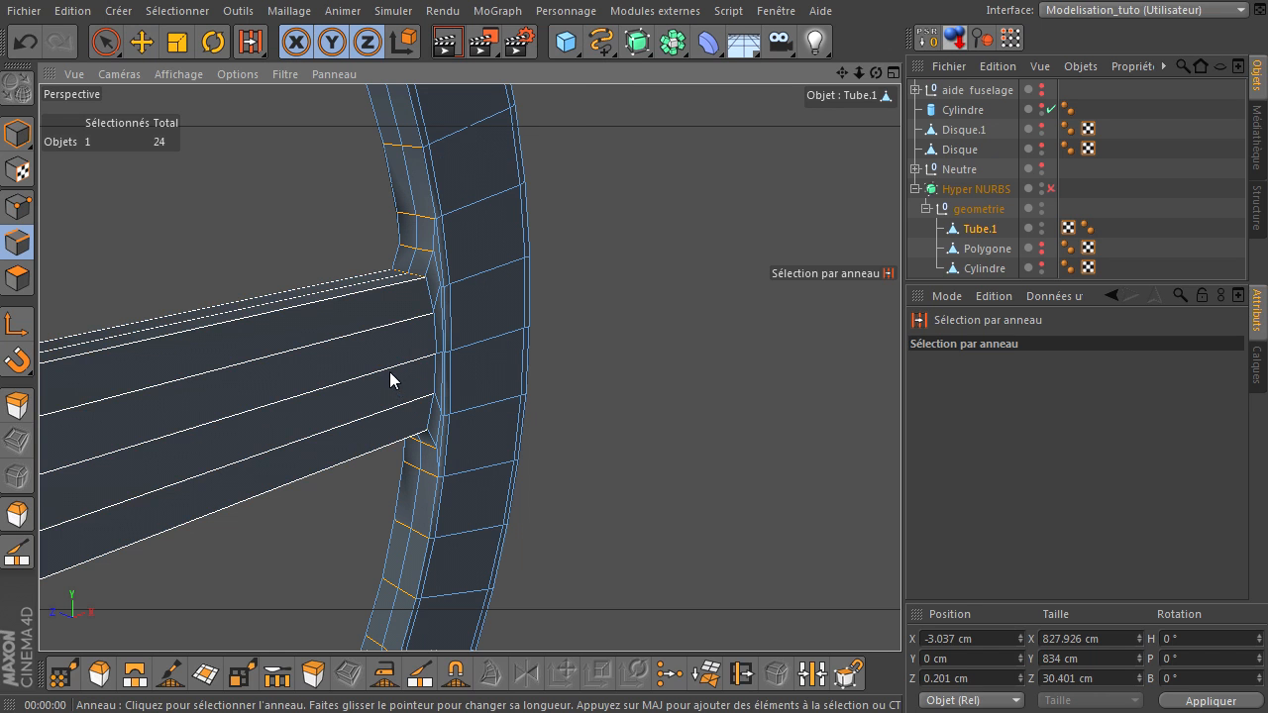
- Loop-select the central edge line on the ring's inner face and spoke, and bevel it with a 10 cm inner offset
{"action": "left_click_drag", "start_coordinate": [840, 71], "coordinate": [807, 93]}
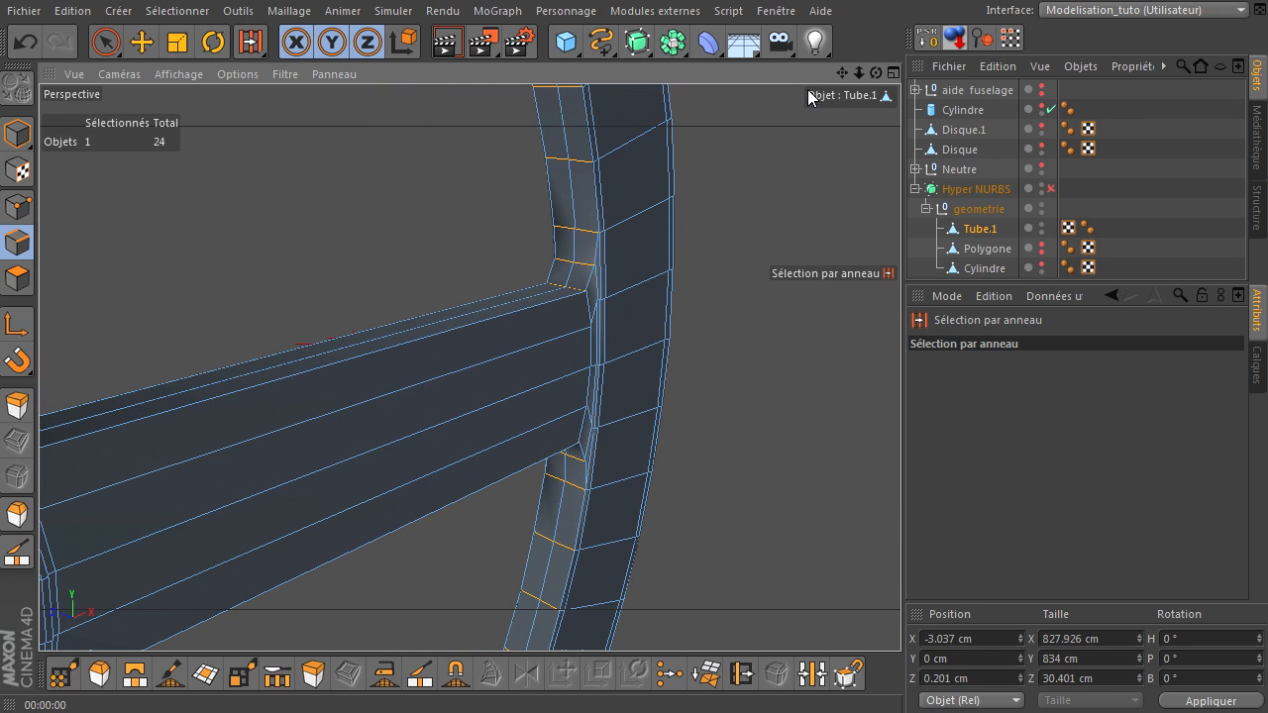
{"action": "key", "text": "u"}
{"action": "key", "text": "l"}
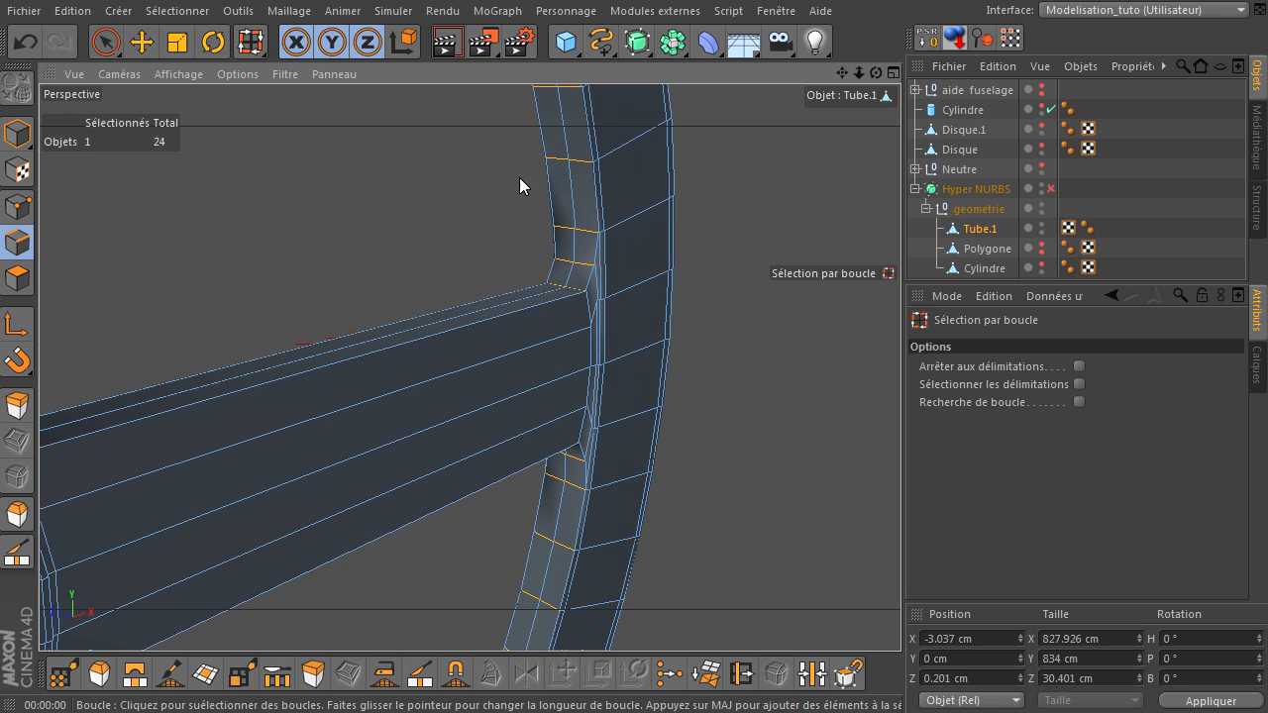
{"action": "left_click", "coordinate": [578, 199]}
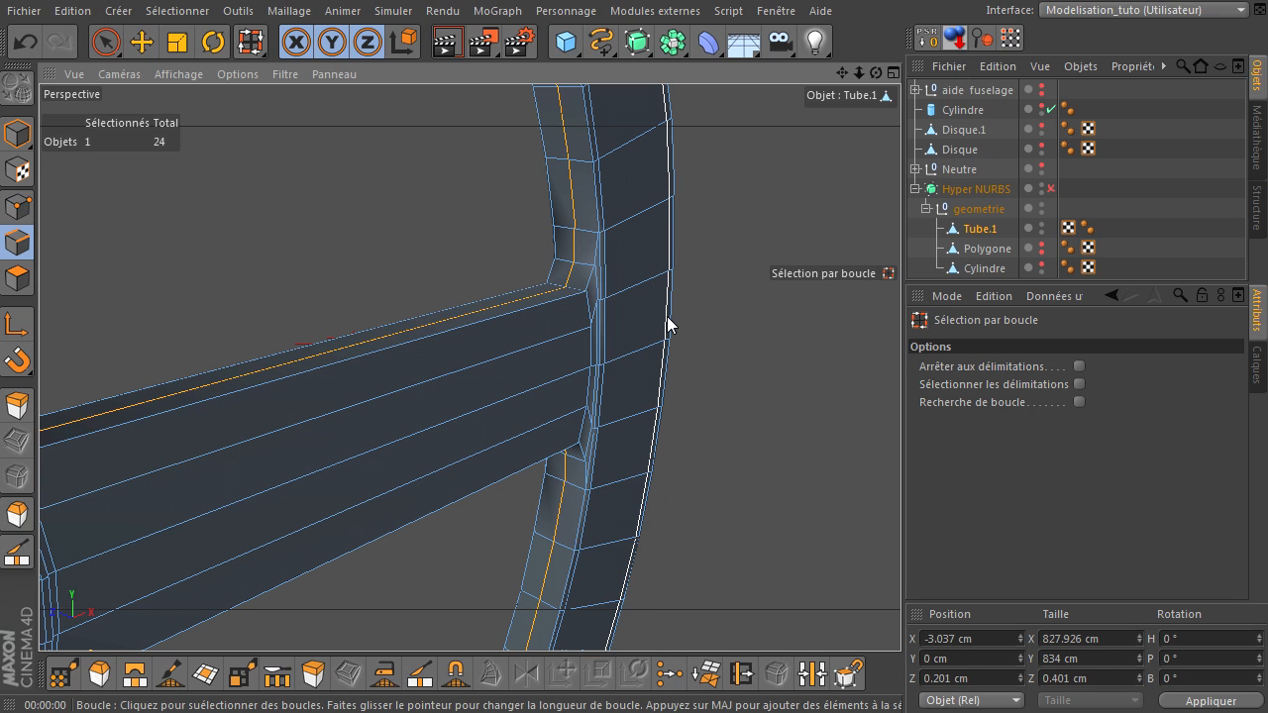
{"action": "key", "text": "m"}
{"action": "key", "text": "s"}
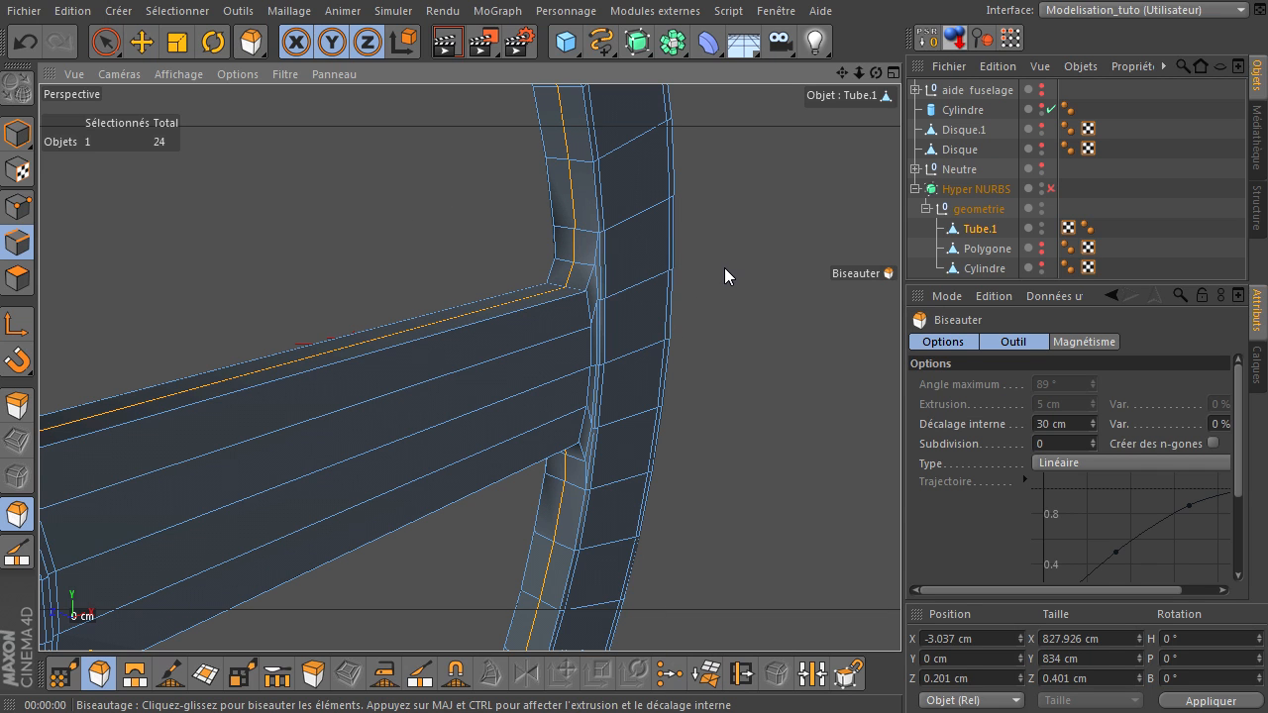
{"action": "left_click_drag", "start_coordinate": [730, 261], "coordinate": [901, 490]}
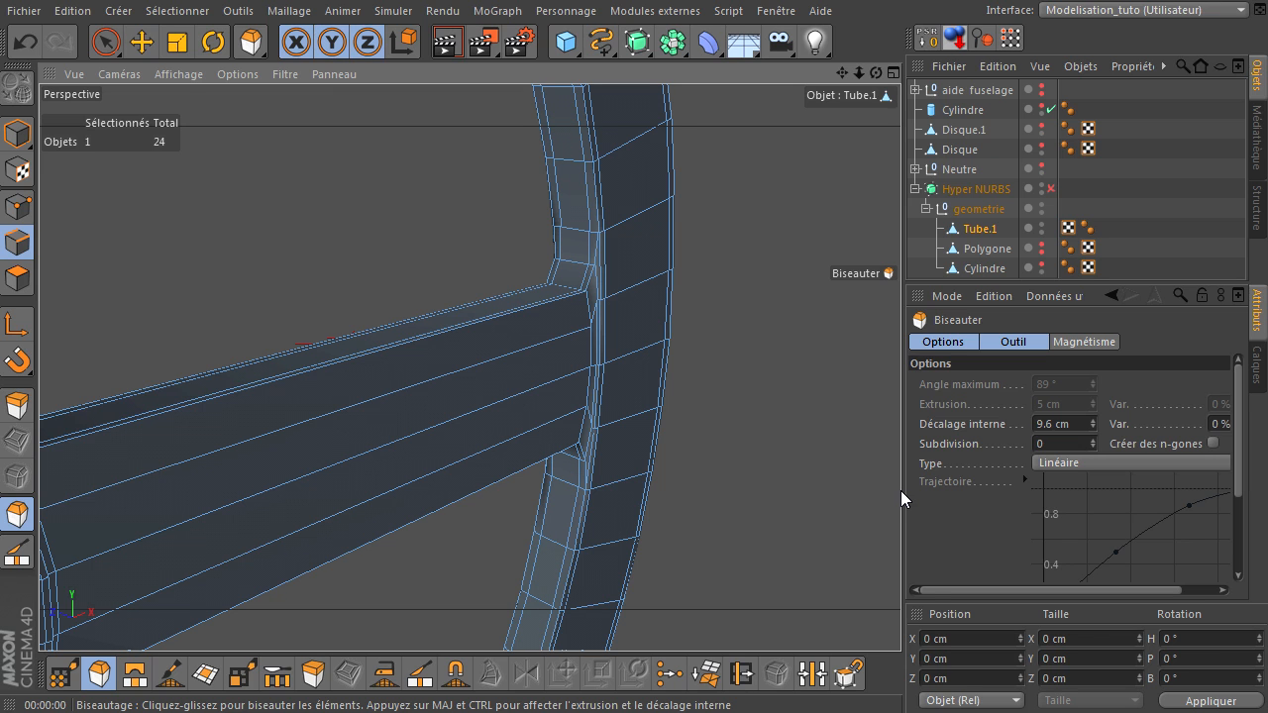
{"action": "left_click_drag", "start_coordinate": [900, 490], "coordinate": [901, 490]}
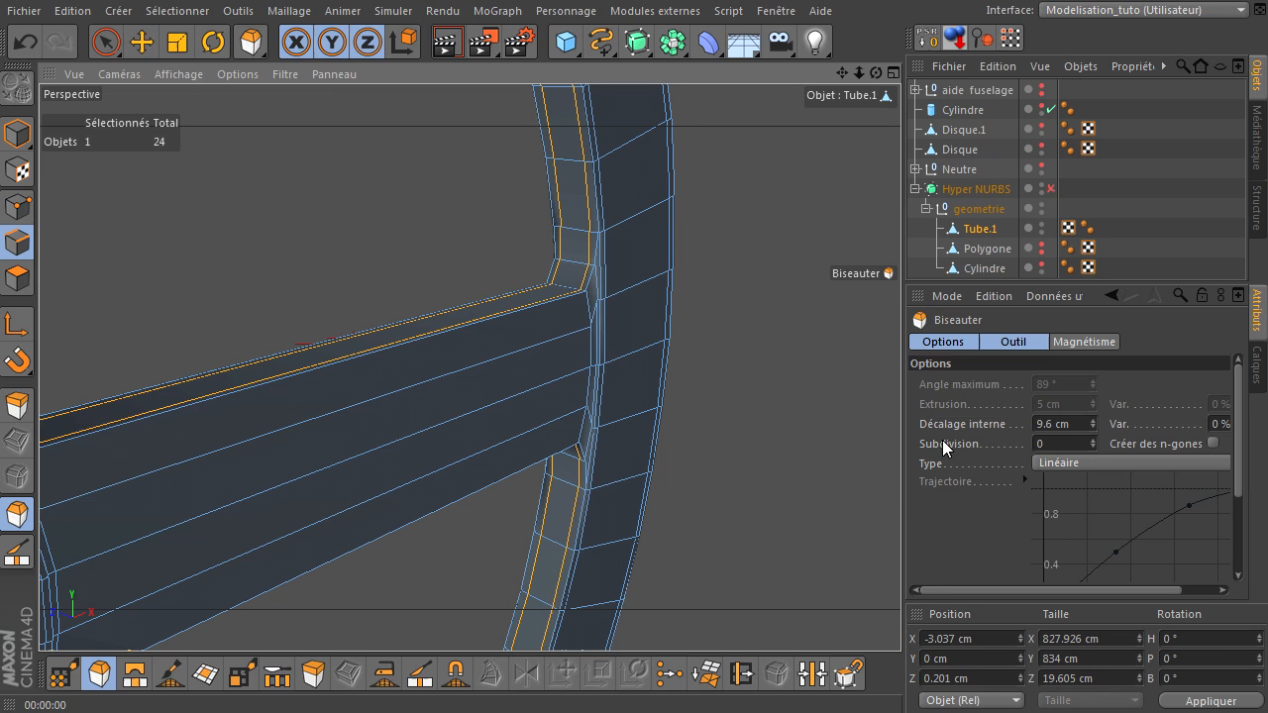
{"action": "left_click", "coordinate": [1059, 423]}
{"action": "type", "text": "10"}
{"action": "key", "text": "Return"}
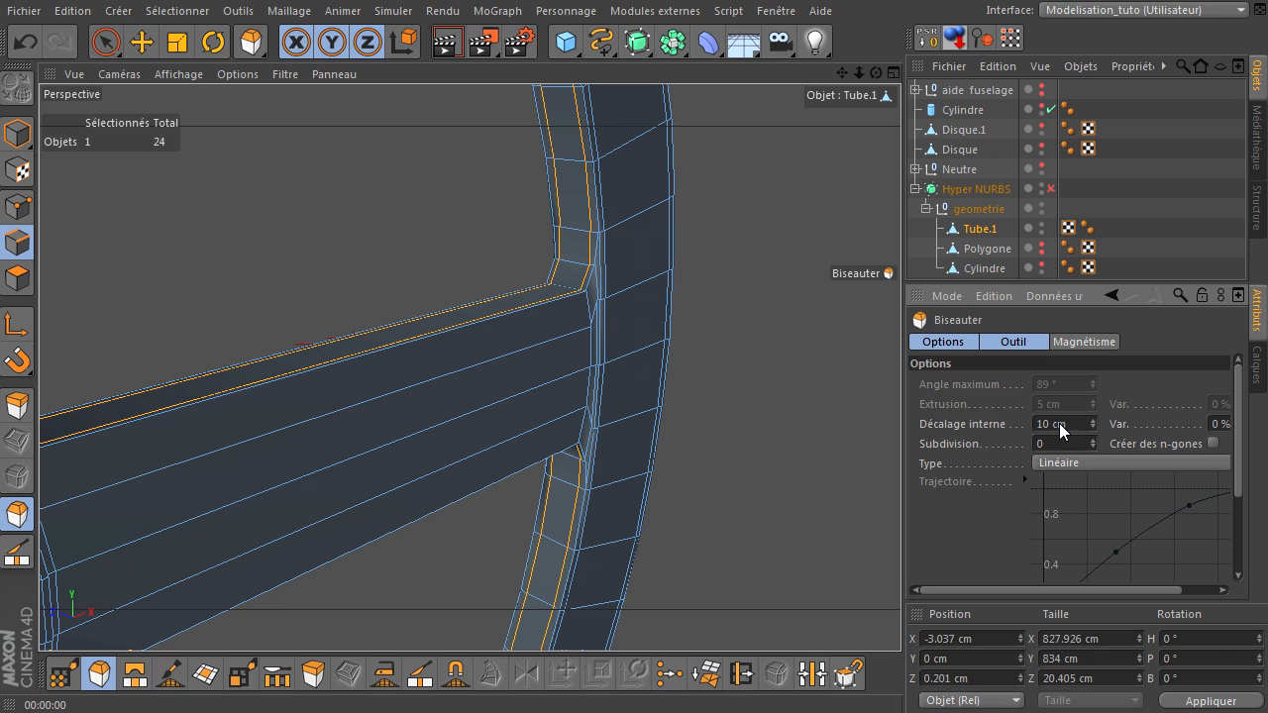
- Enable Hyper NURBS and render the view to check the shading where the spoke meets the outer ring
{"action": "left_click", "coordinate": [106, 41]}
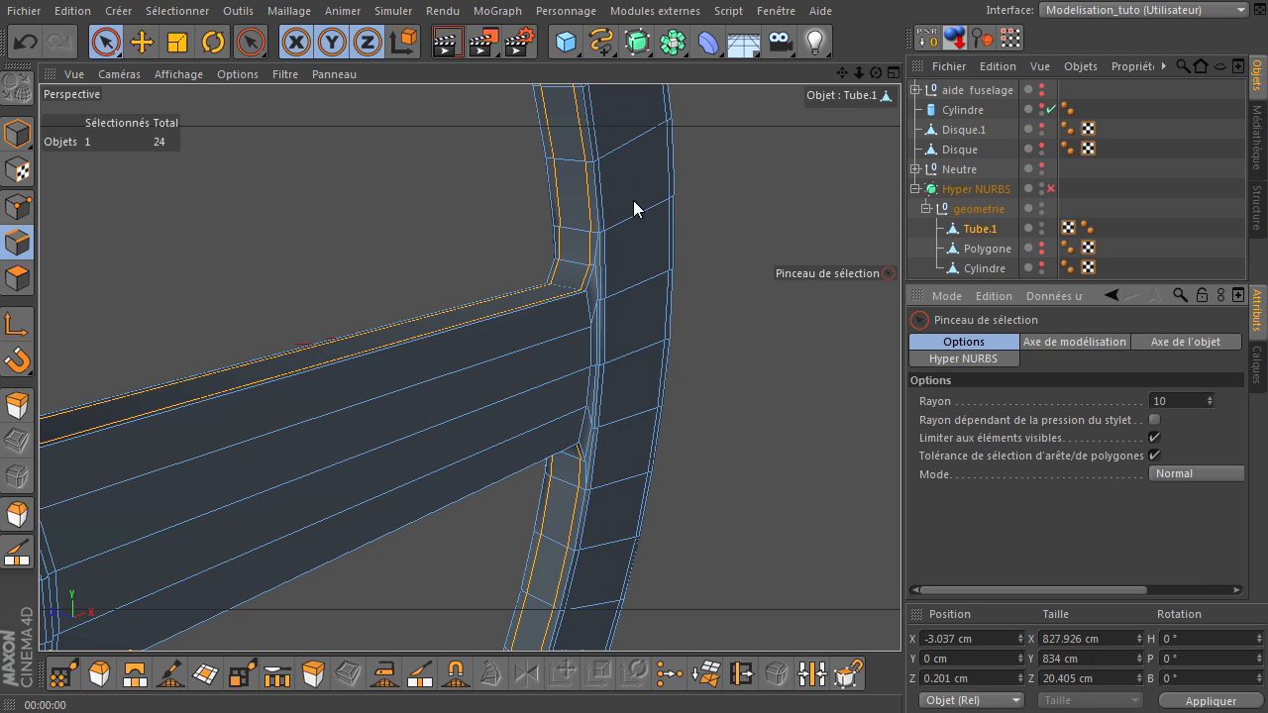
{"action": "left_click", "coordinate": [1051, 188]}
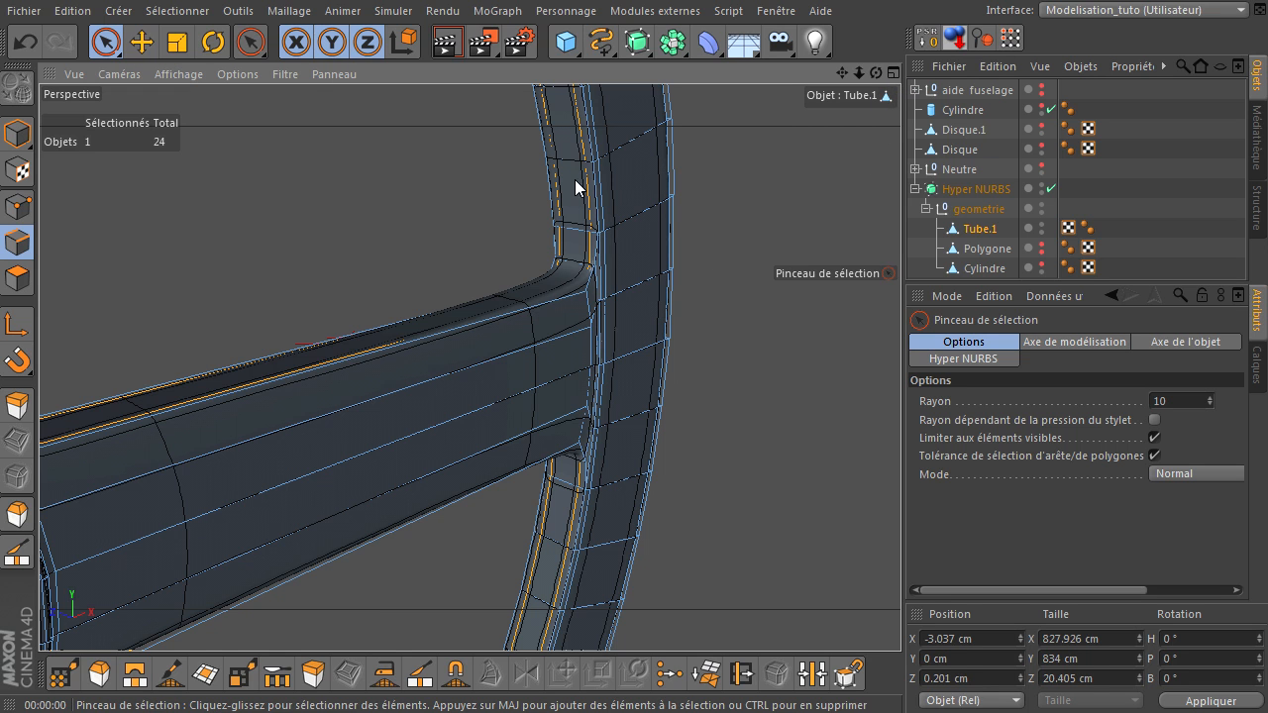
{"action": "left_click", "coordinate": [447, 43]}
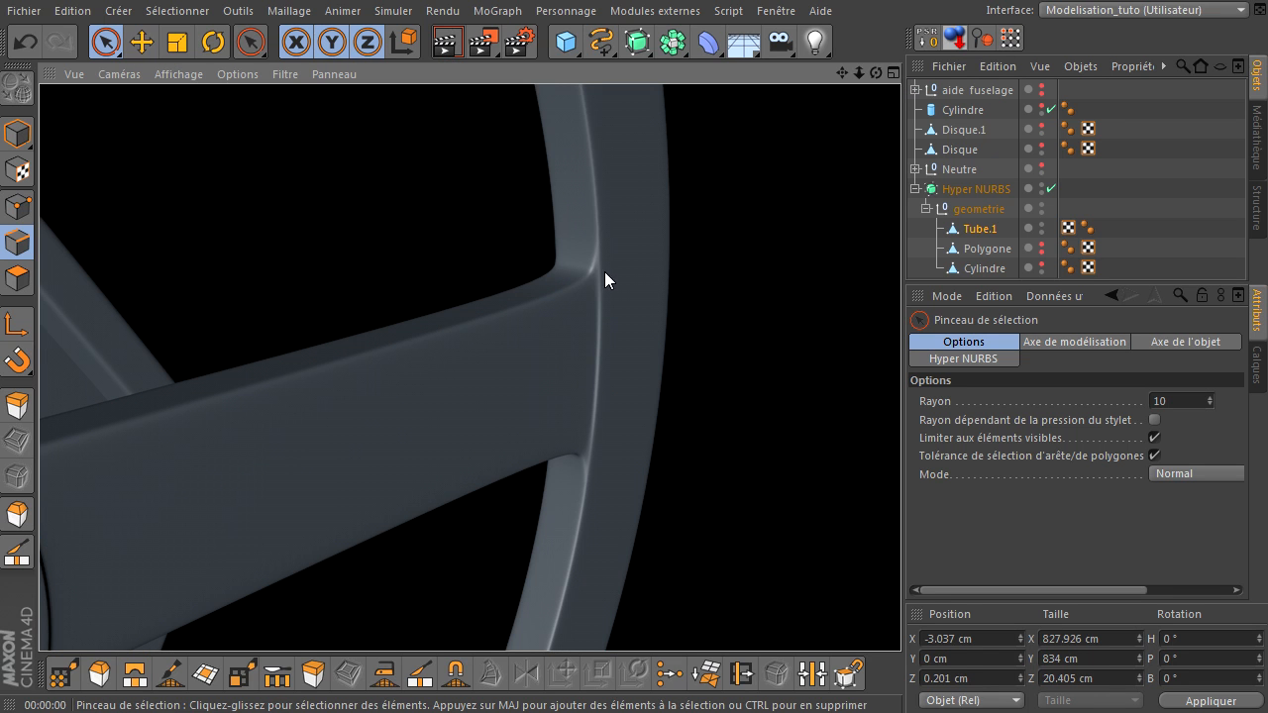
{"action": "scroll", "coordinate": [756, 386], "scroll_direction": "down", "scroll_amount": 2}
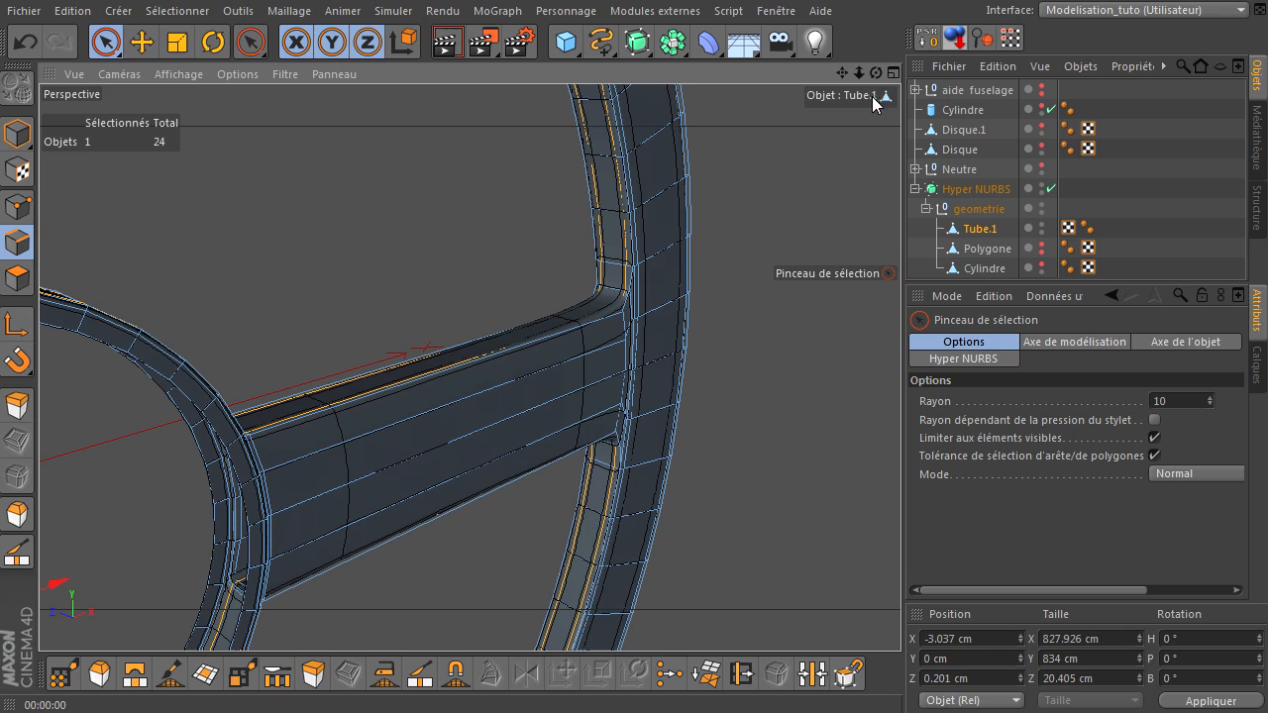
- Ring-select the cross edges on the outer rim face of the large ring and connect them with a central edge loop
{"action": "left_click_drag", "start_coordinate": [871, 74], "coordinate": [908, 490]}
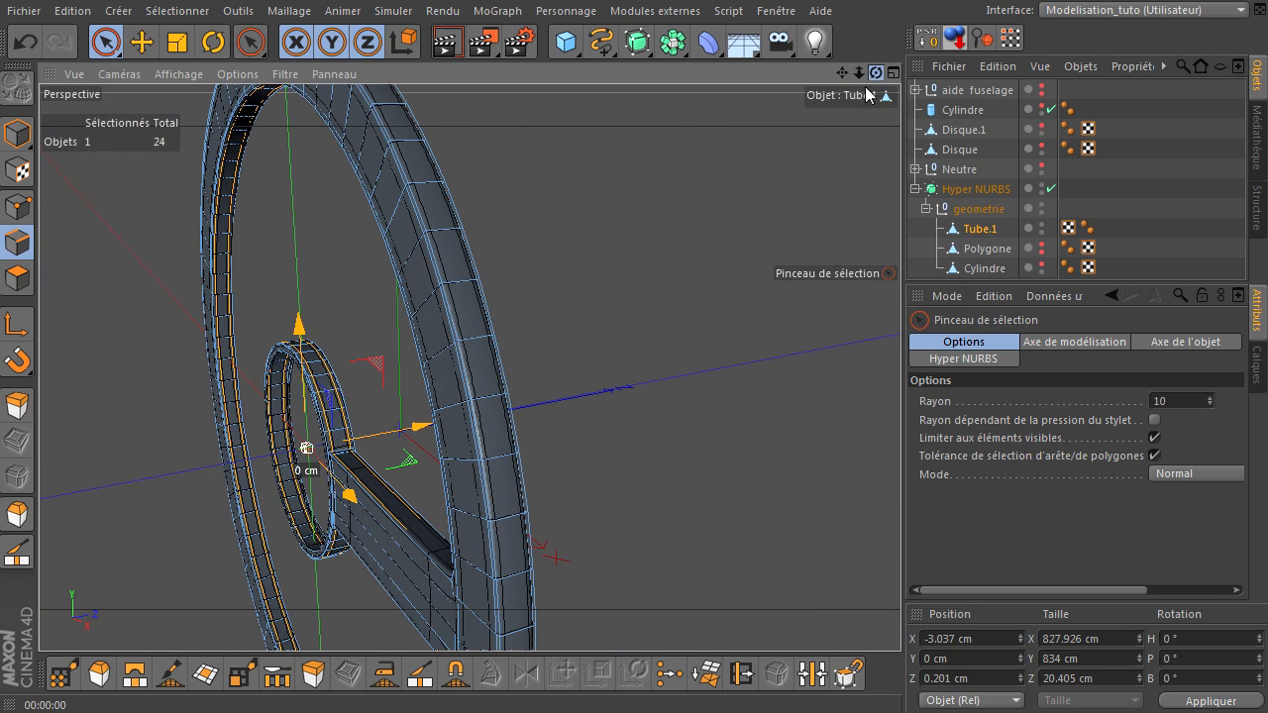
{"action": "key", "text": "u"}
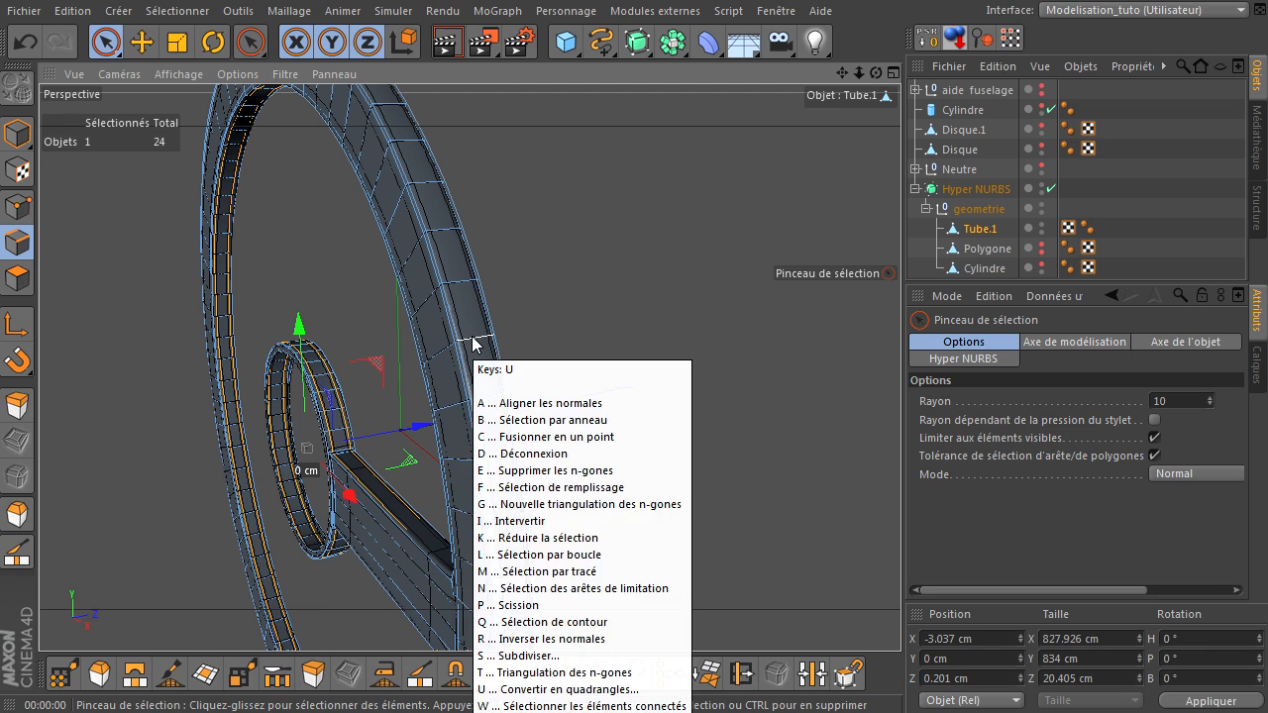
{"action": "key", "text": "b"}
{"action": "left_click", "coordinate": [472, 333]}
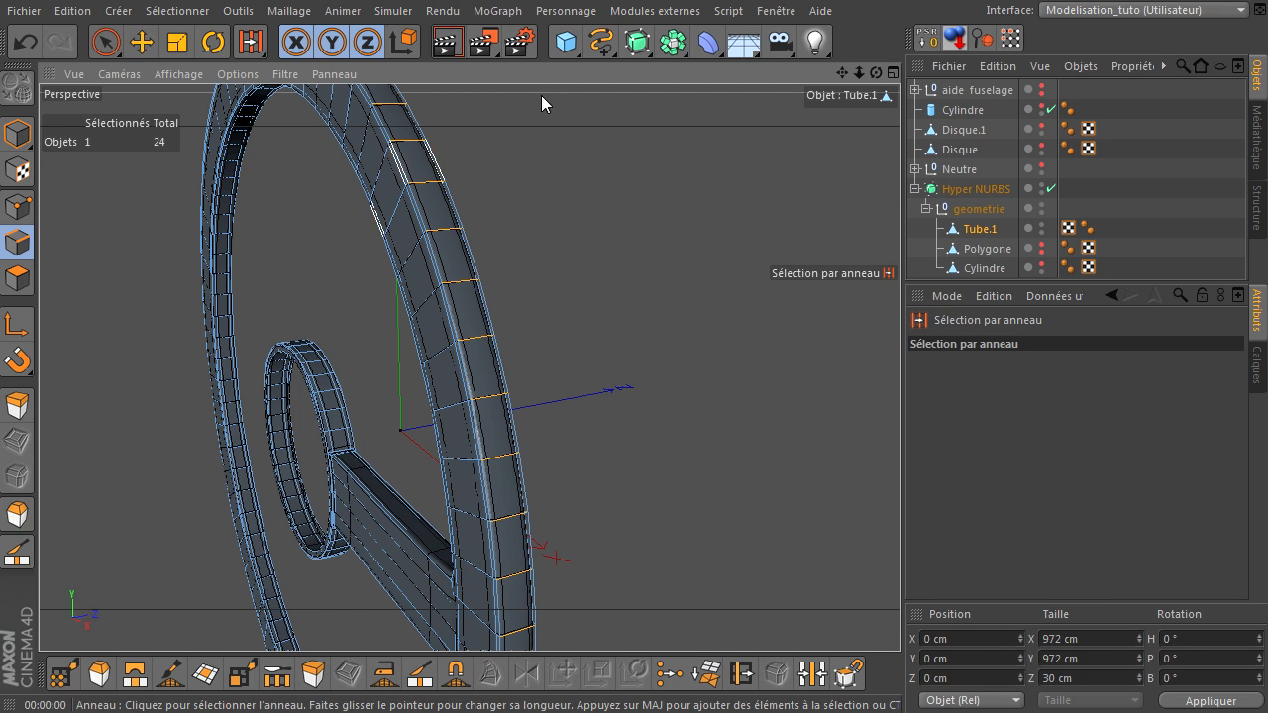
{"action": "left_click", "coordinate": [290, 11]}
{"action": "mouse_move", "coordinate": [302, 62]}
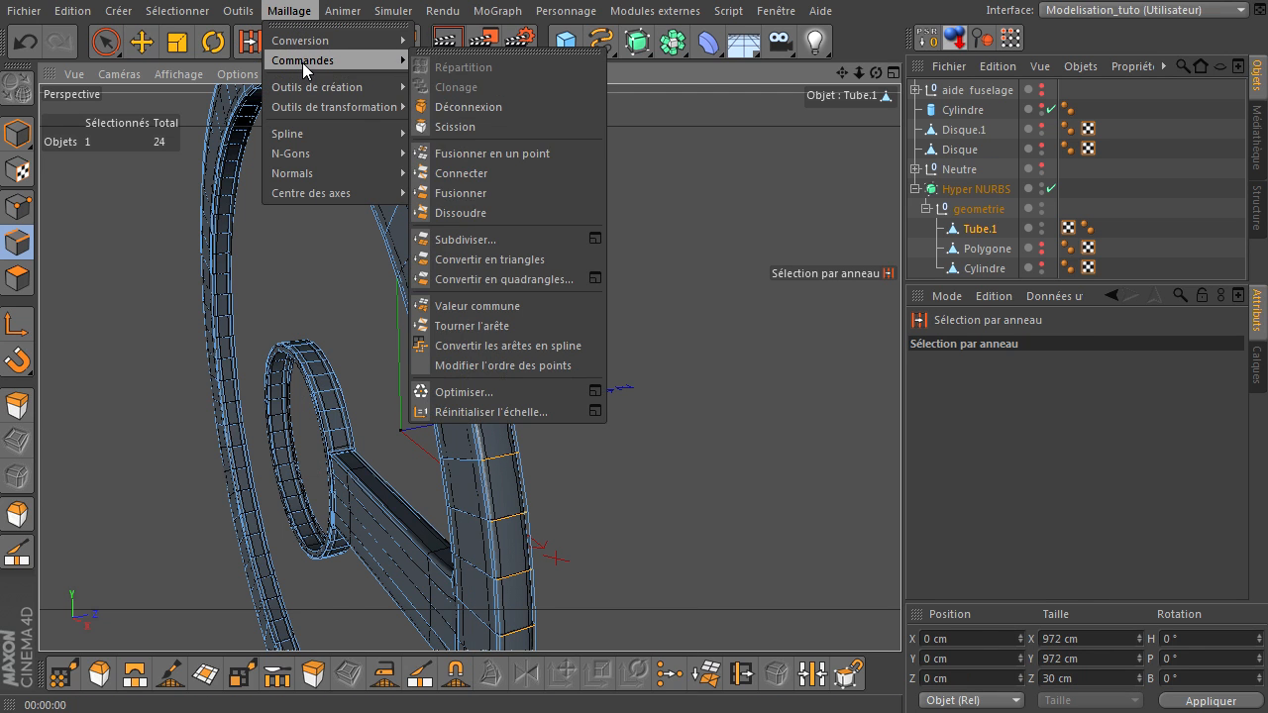
{"action": "left_click", "coordinate": [463, 173]}
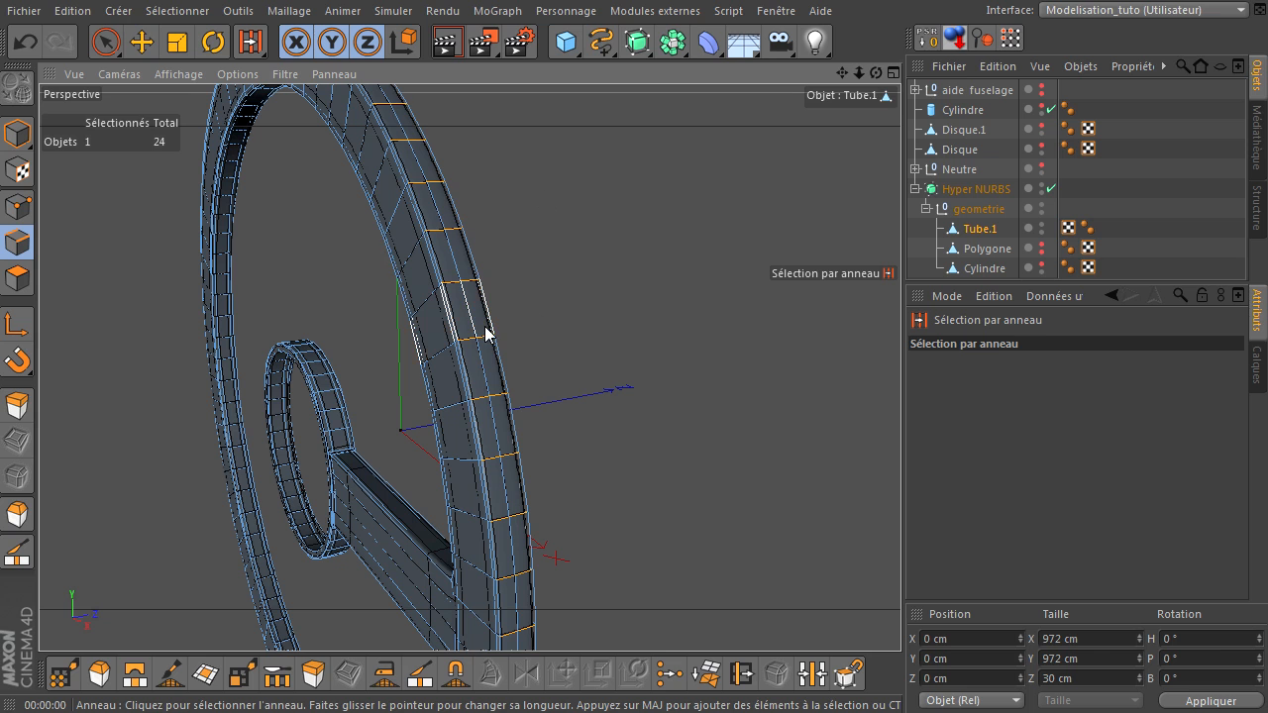
- Loop-select the central edge line on the large ring's outer rim face and bevel it with a 10 cm inner offset
{"action": "left_click", "coordinate": [490, 385]}
{"action": "key", "text": "m"}
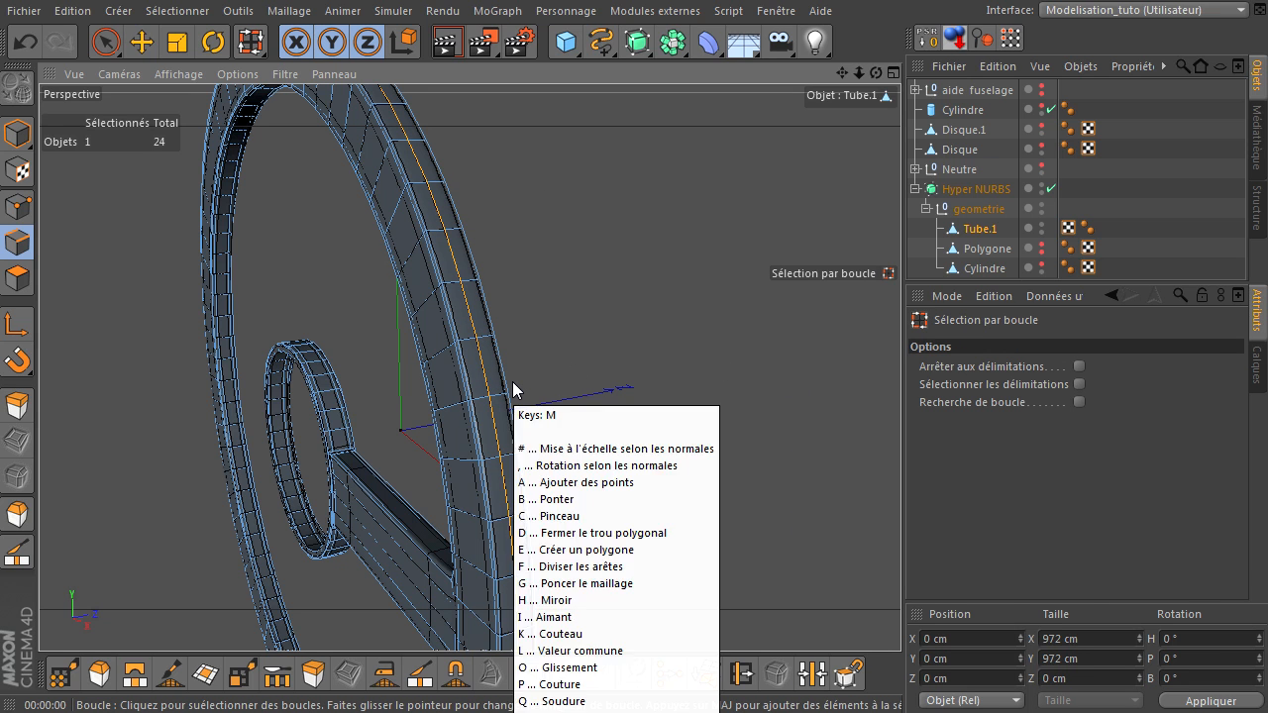
{"action": "key", "text": "s"}
{"action": "left_click_drag", "start_coordinate": [537, 379], "coordinate": [900, 490]}
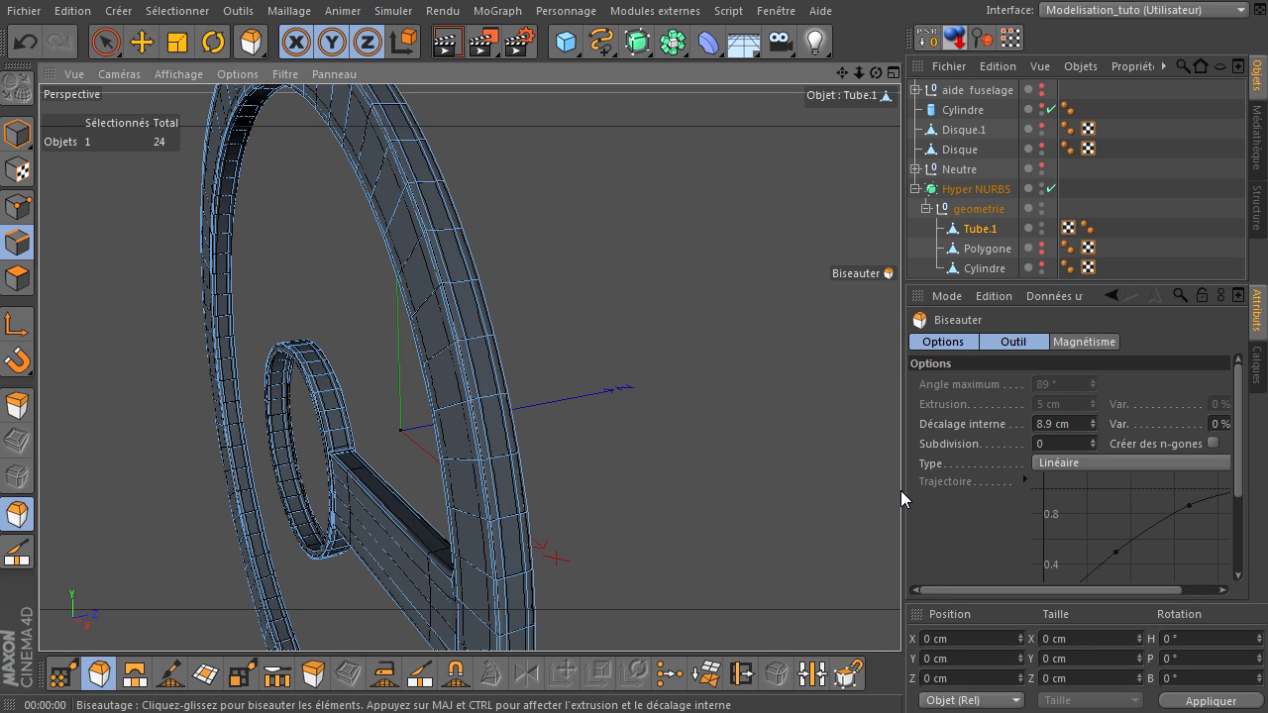
{"action": "left_click_drag", "start_coordinate": [901, 491], "coordinate": [1082, 537]}
{"action": "left_click", "coordinate": [1059, 423]}
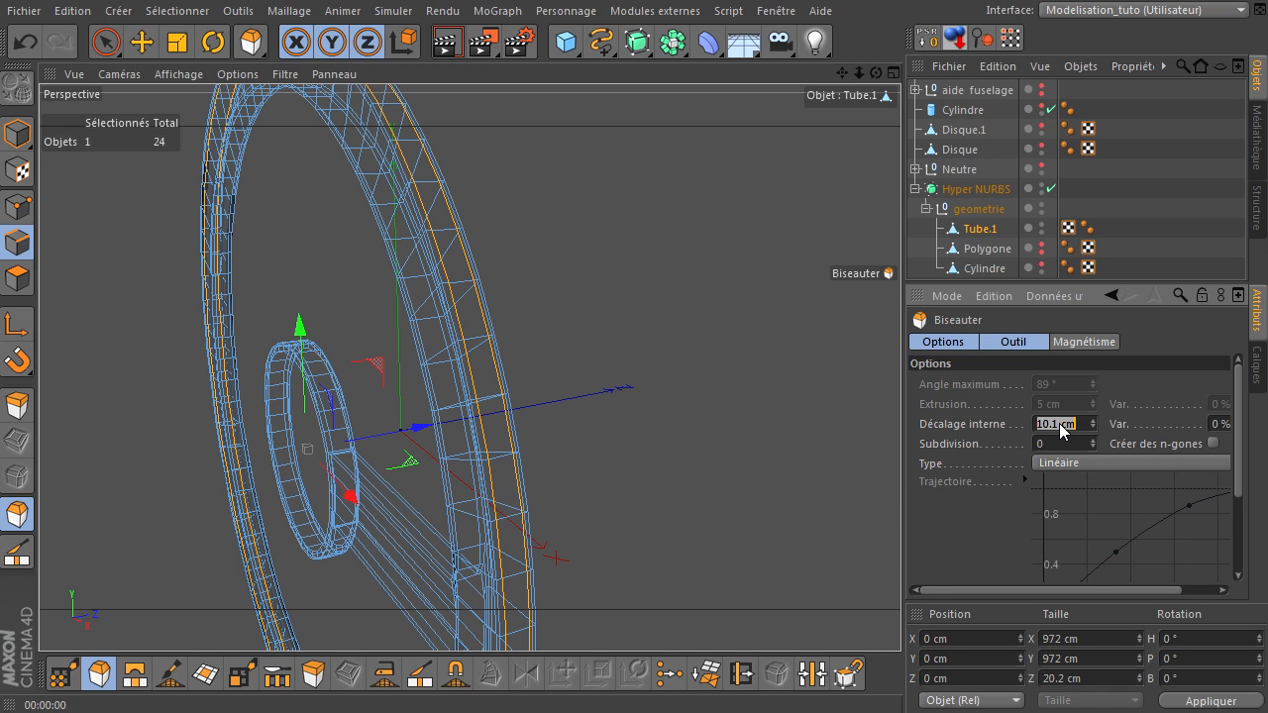
{"action": "type", "text": "10"}
{"action": "key", "text": "Return"}
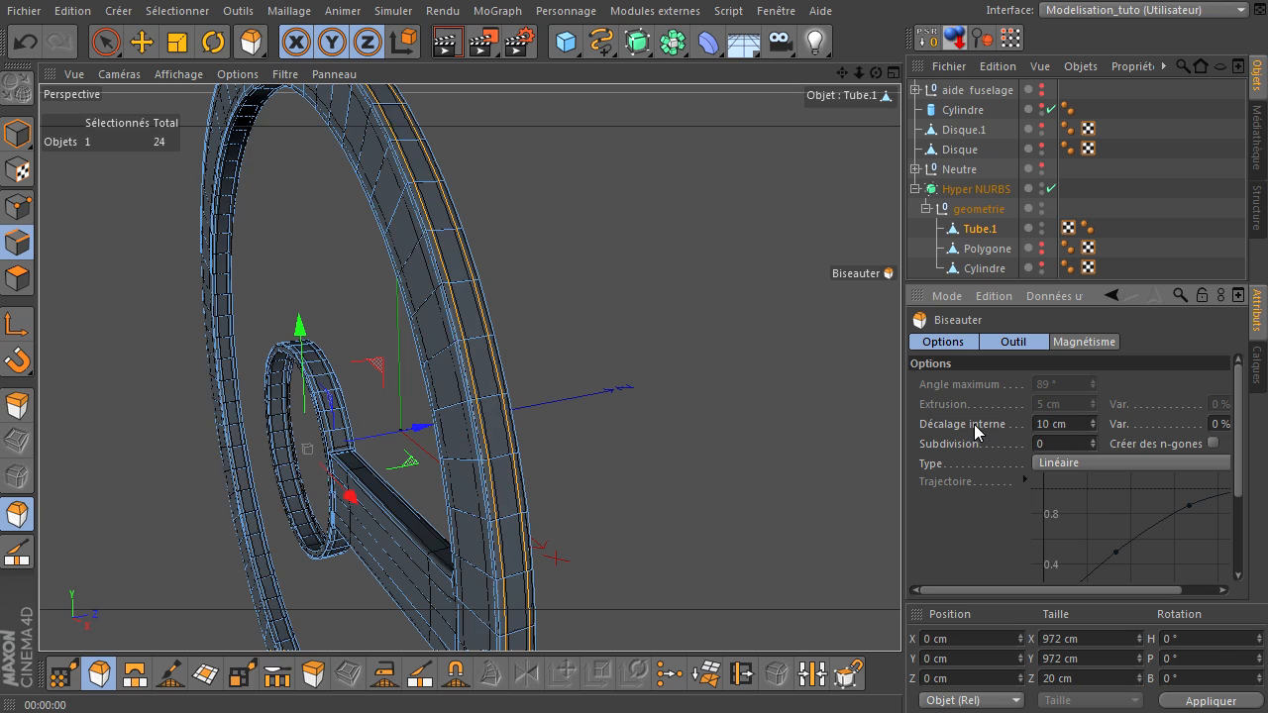
- Clear the edge selection and render the view to check the large ring's outer rim and spoke
{"action": "left_click", "coordinate": [105, 42]}
{"action": "left_click", "coordinate": [612, 212]}
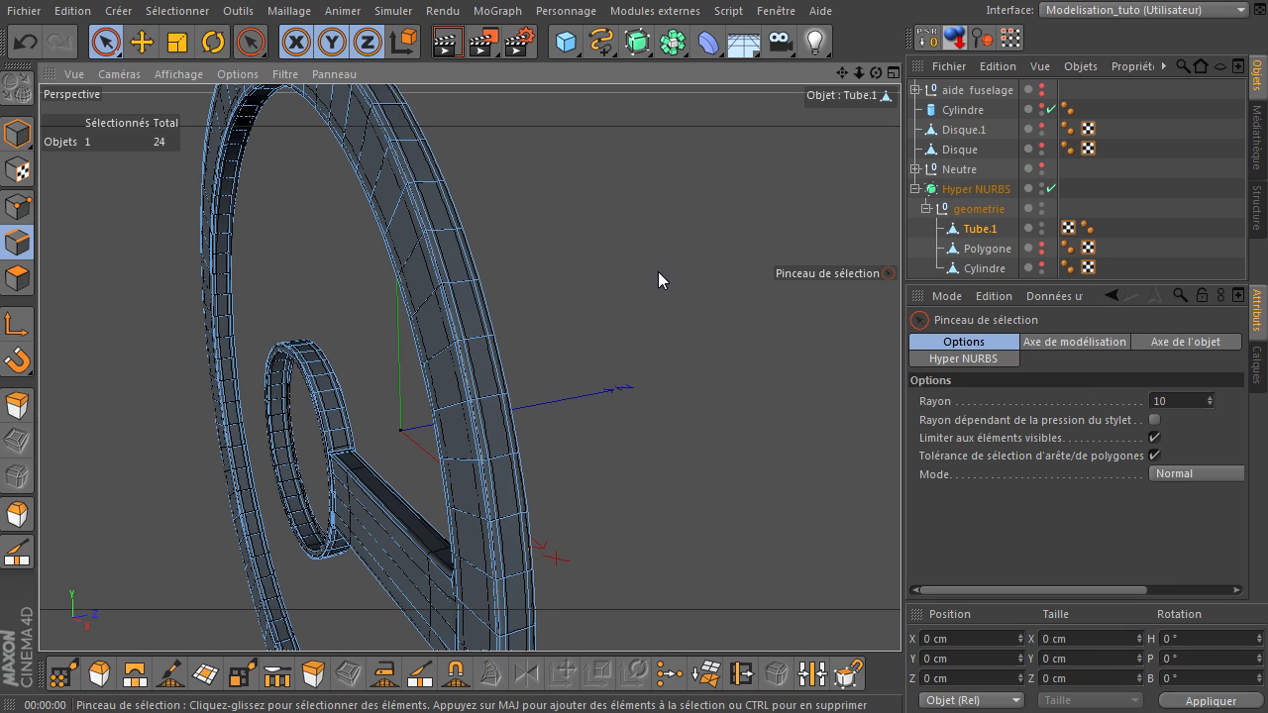
{"action": "mouse_move", "coordinate": [875, 74]}
{"action": "left_mouse_down"}
{"action": "mouse_move", "coordinate": [870, 500]}
{"action": "mouse_move", "coordinate": [915, 487]}
{"action": "mouse_move", "coordinate": [870, 75]}
{"action": "left_mouse_up"}
{"action": "left_click", "coordinate": [446, 41]}
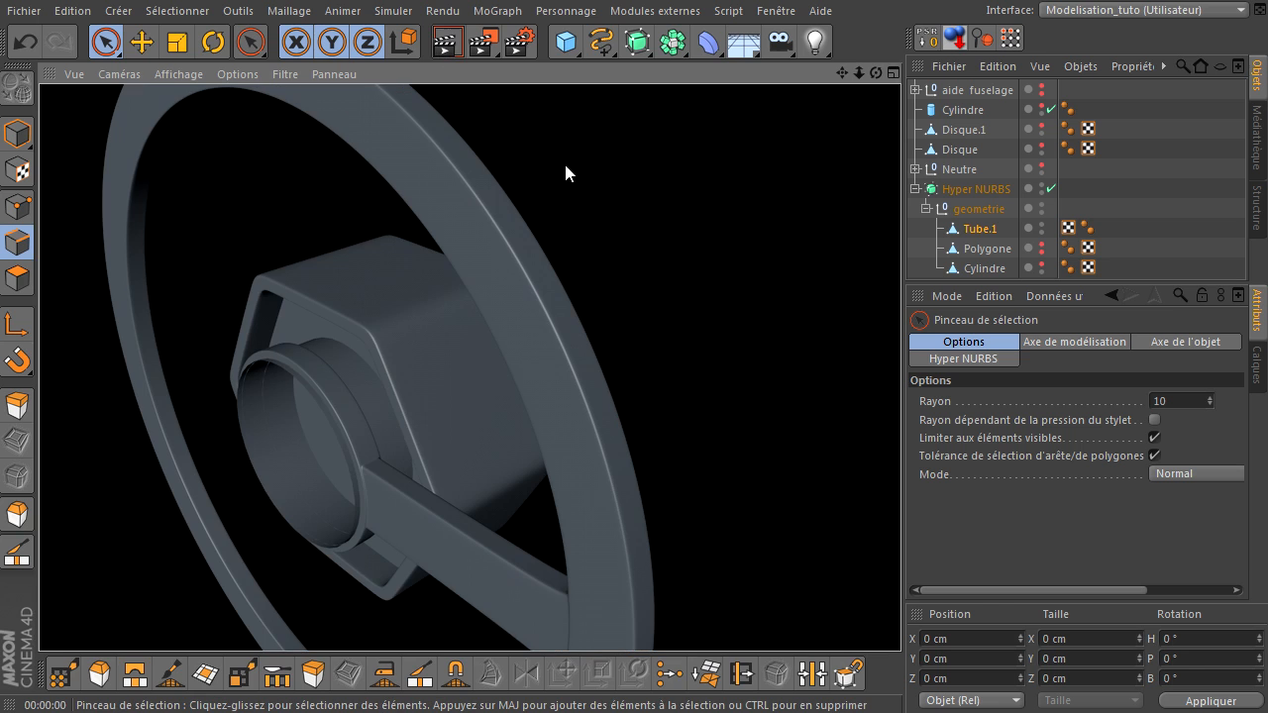
- Make the Polygone, both Cylindre objects, Disque.1, Disque and Neutre visible again, leaving aide fuselage hidden
{"action": "scroll", "coordinate": [569, 348], "scroll_direction": "down", "scroll_amount": 3}
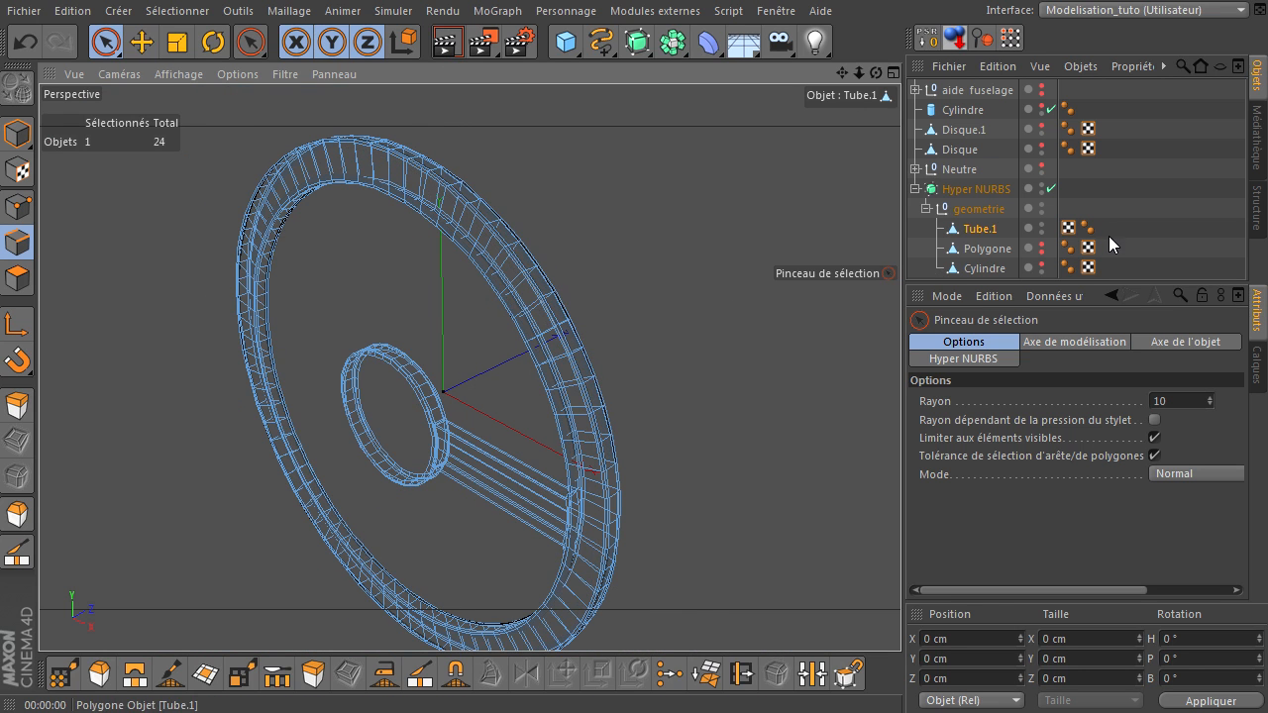
{"action": "left_click", "coordinate": [1040, 245]}
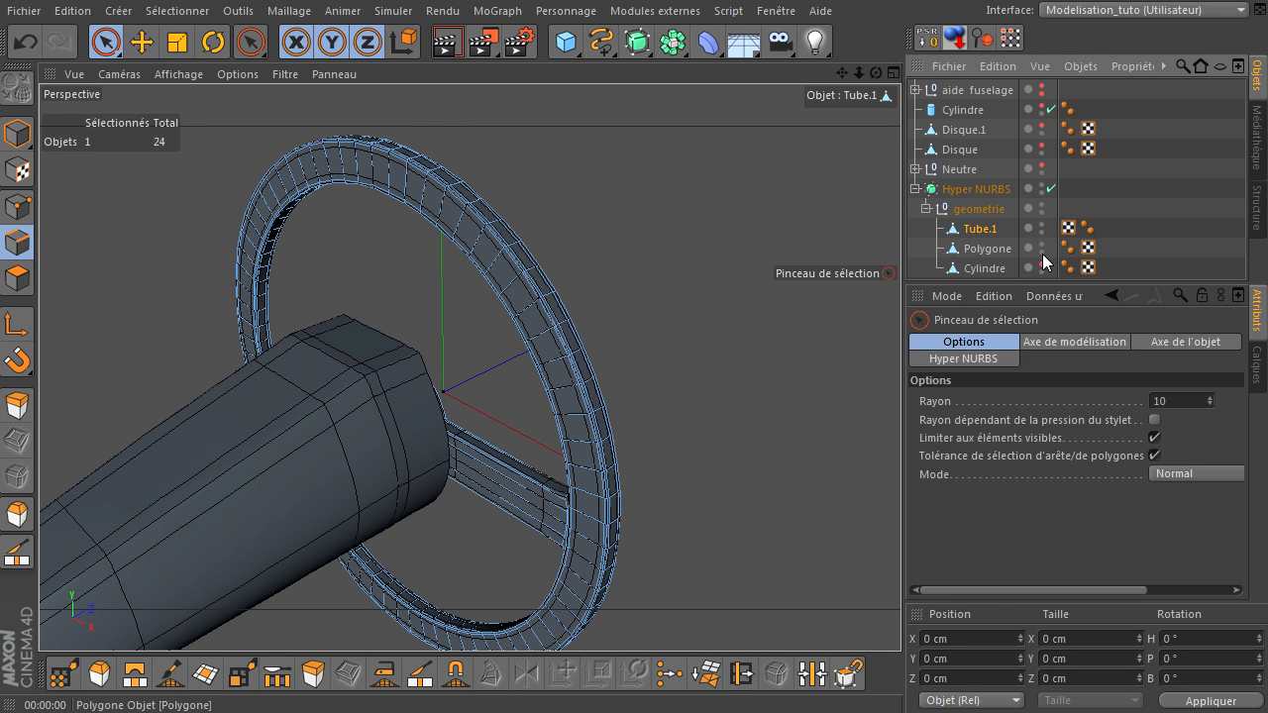
{"action": "left_click", "coordinate": [1040, 105]}
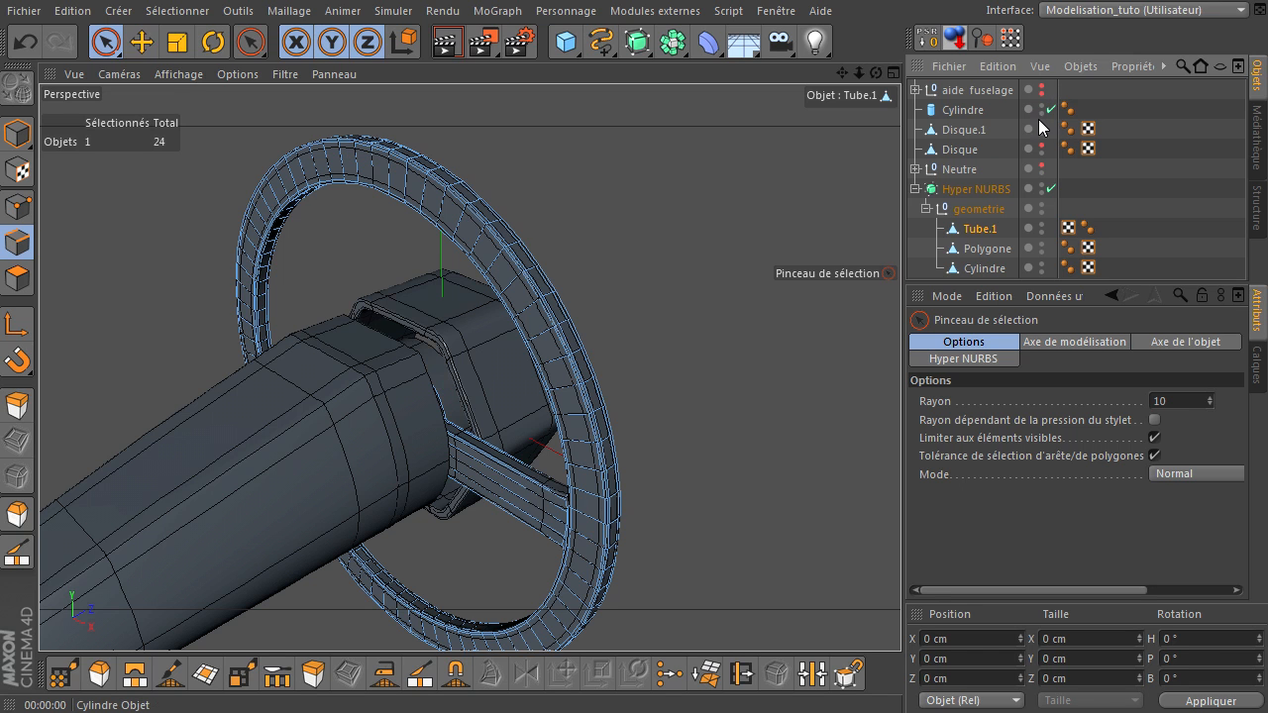
{"action": "left_click", "coordinate": [1041, 144]}
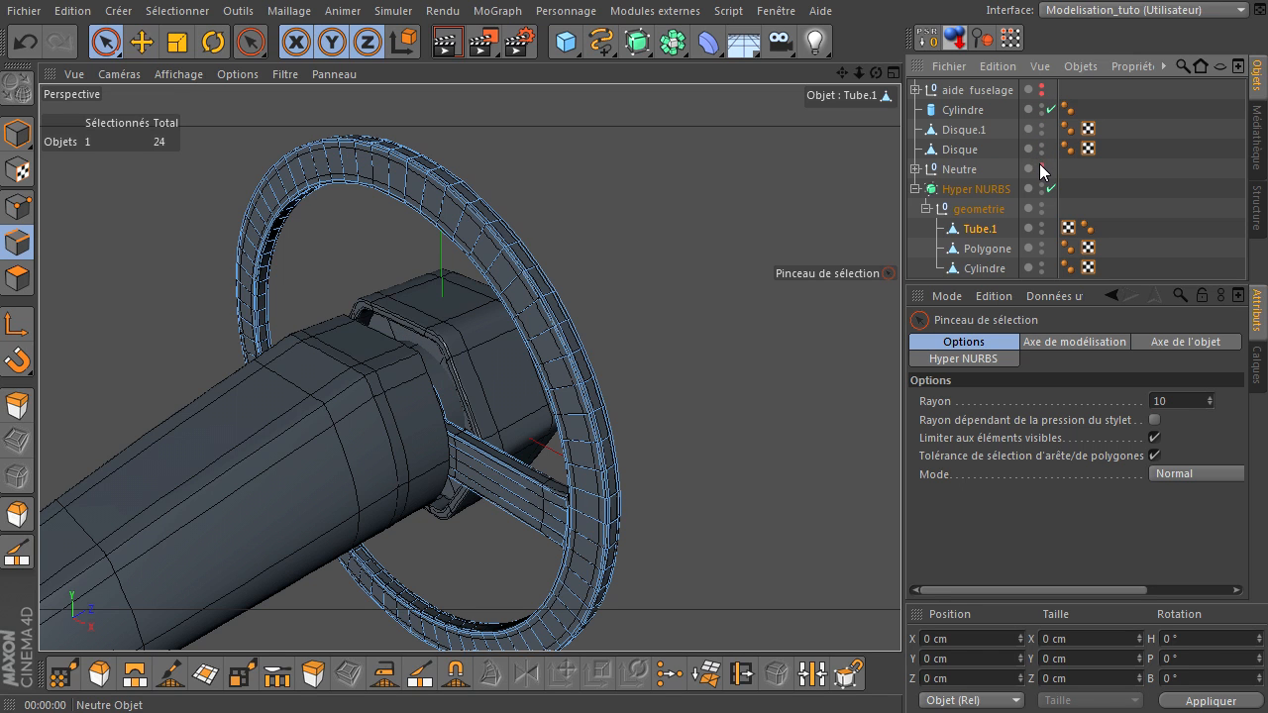
- Frame the complete assembly of fuselage, hub and ring in perspective and render the view
{"action": "left_click_drag", "start_coordinate": [859, 77], "coordinate": [897, 496]}
{"action": "left_click_drag", "start_coordinate": [858, 78], "coordinate": [718, 239]}
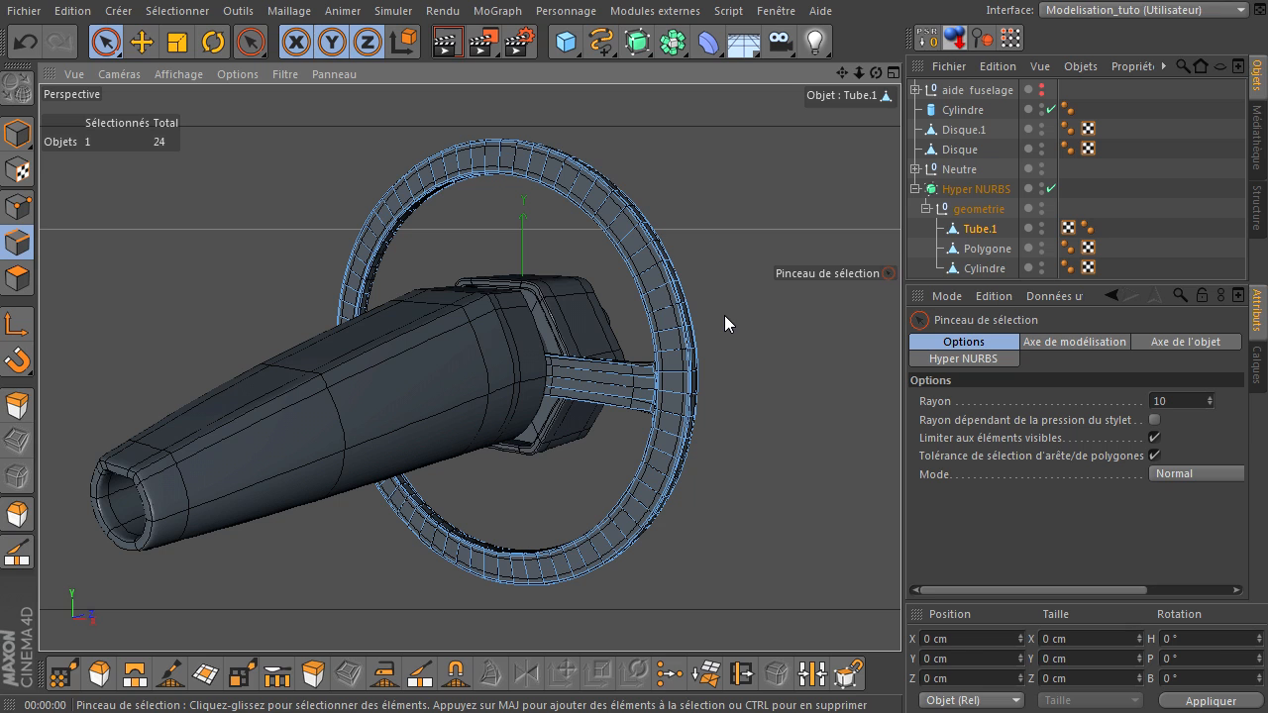
{"action": "mouse_move", "coordinate": [901, 490]}
{"action": "left_mouse_down"}
{"action": "mouse_move", "coordinate": [913, 487]}
{"action": "mouse_move", "coordinate": [840, 490]}
{"action": "mouse_move", "coordinate": [891, 491]}
{"action": "mouse_move", "coordinate": [865, 76]}
{"action": "mouse_move", "coordinate": [900, 490]}
{"action": "left_mouse_up"}
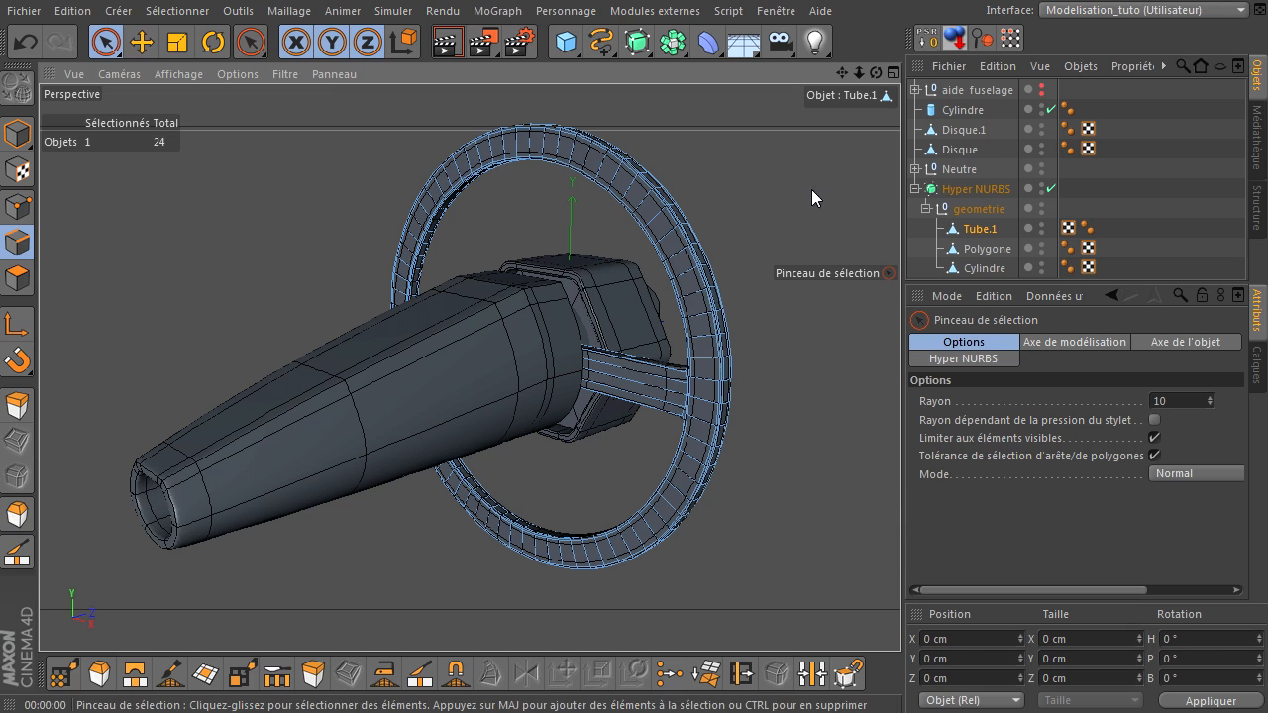
{"action": "left_click", "coordinate": [446, 42]}
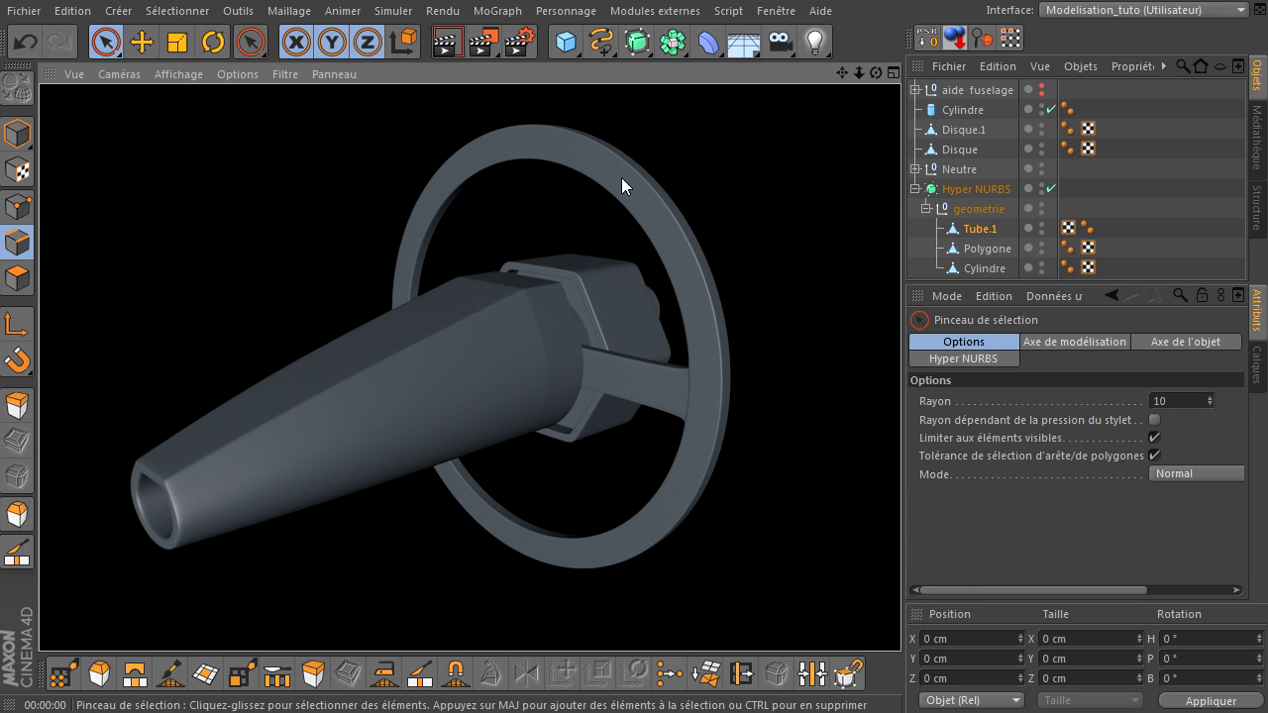